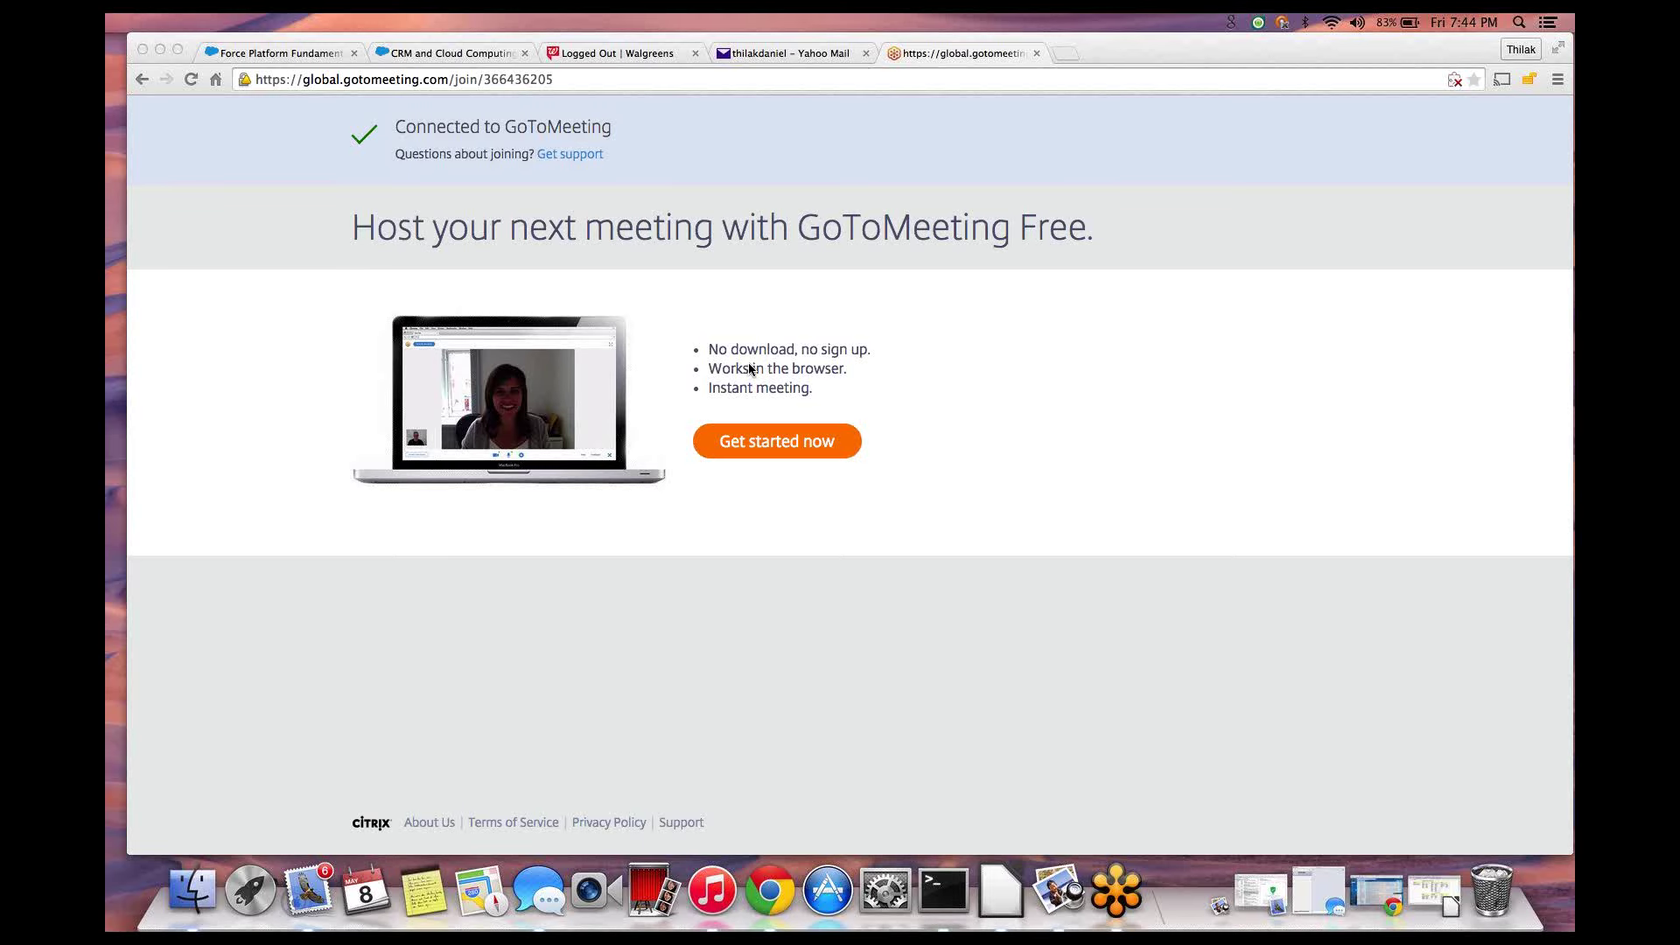
- Close the Yahoo Mail tab and go to salesforce.com's login page in a new tab
left_click(865, 54)
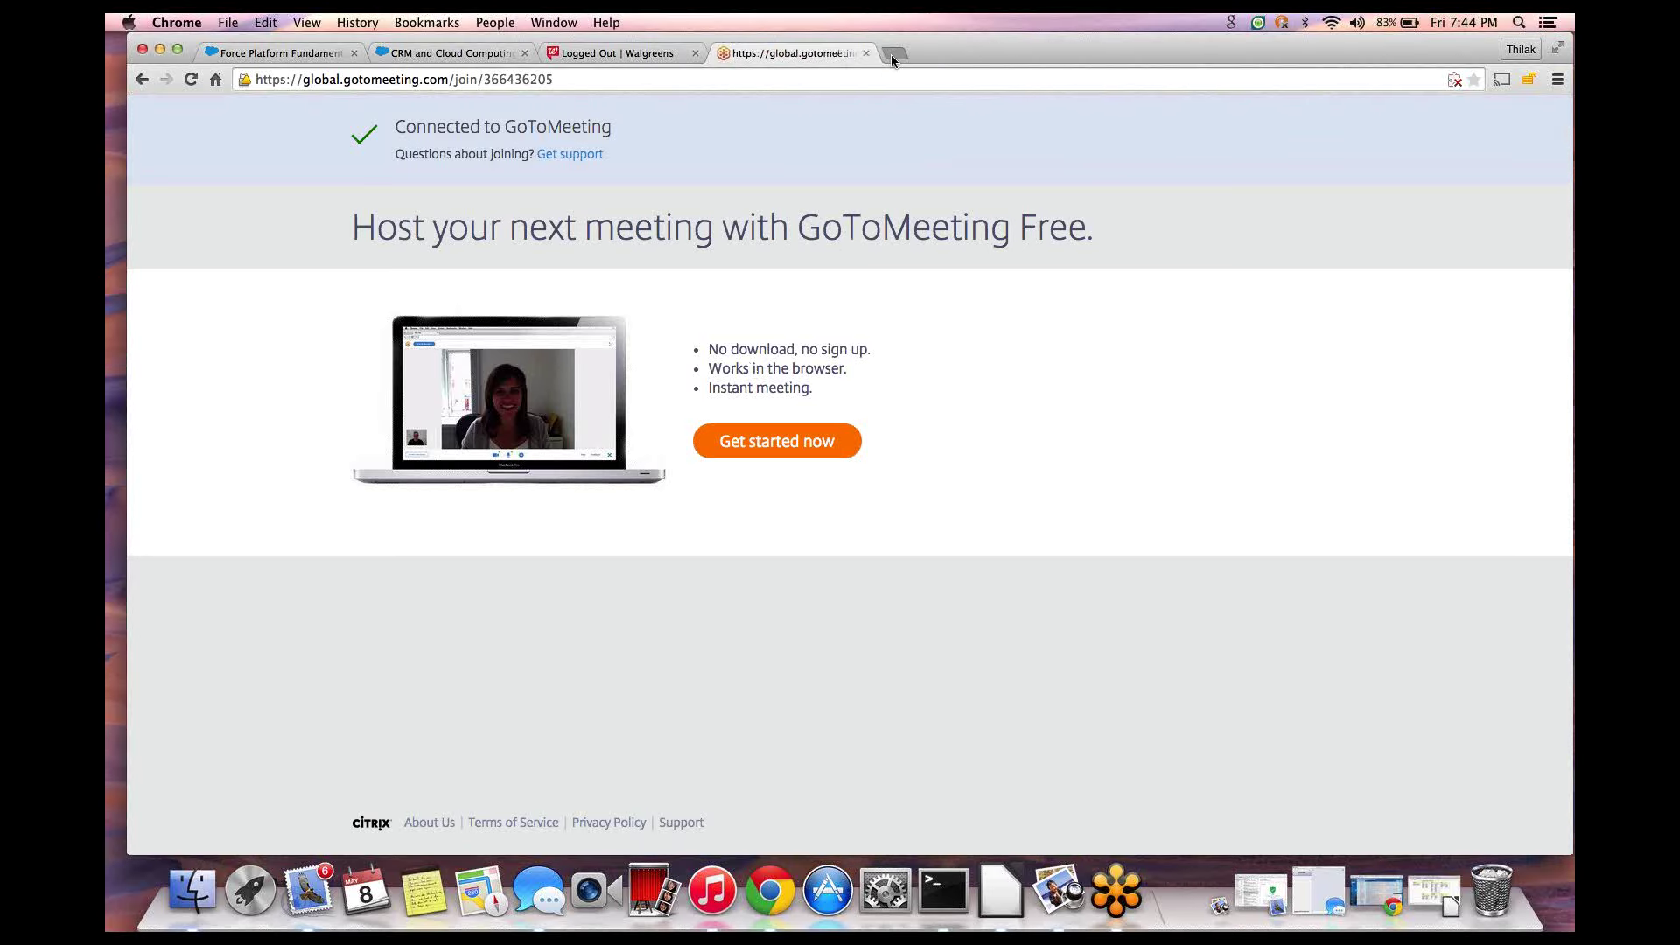
left_click(891, 54)
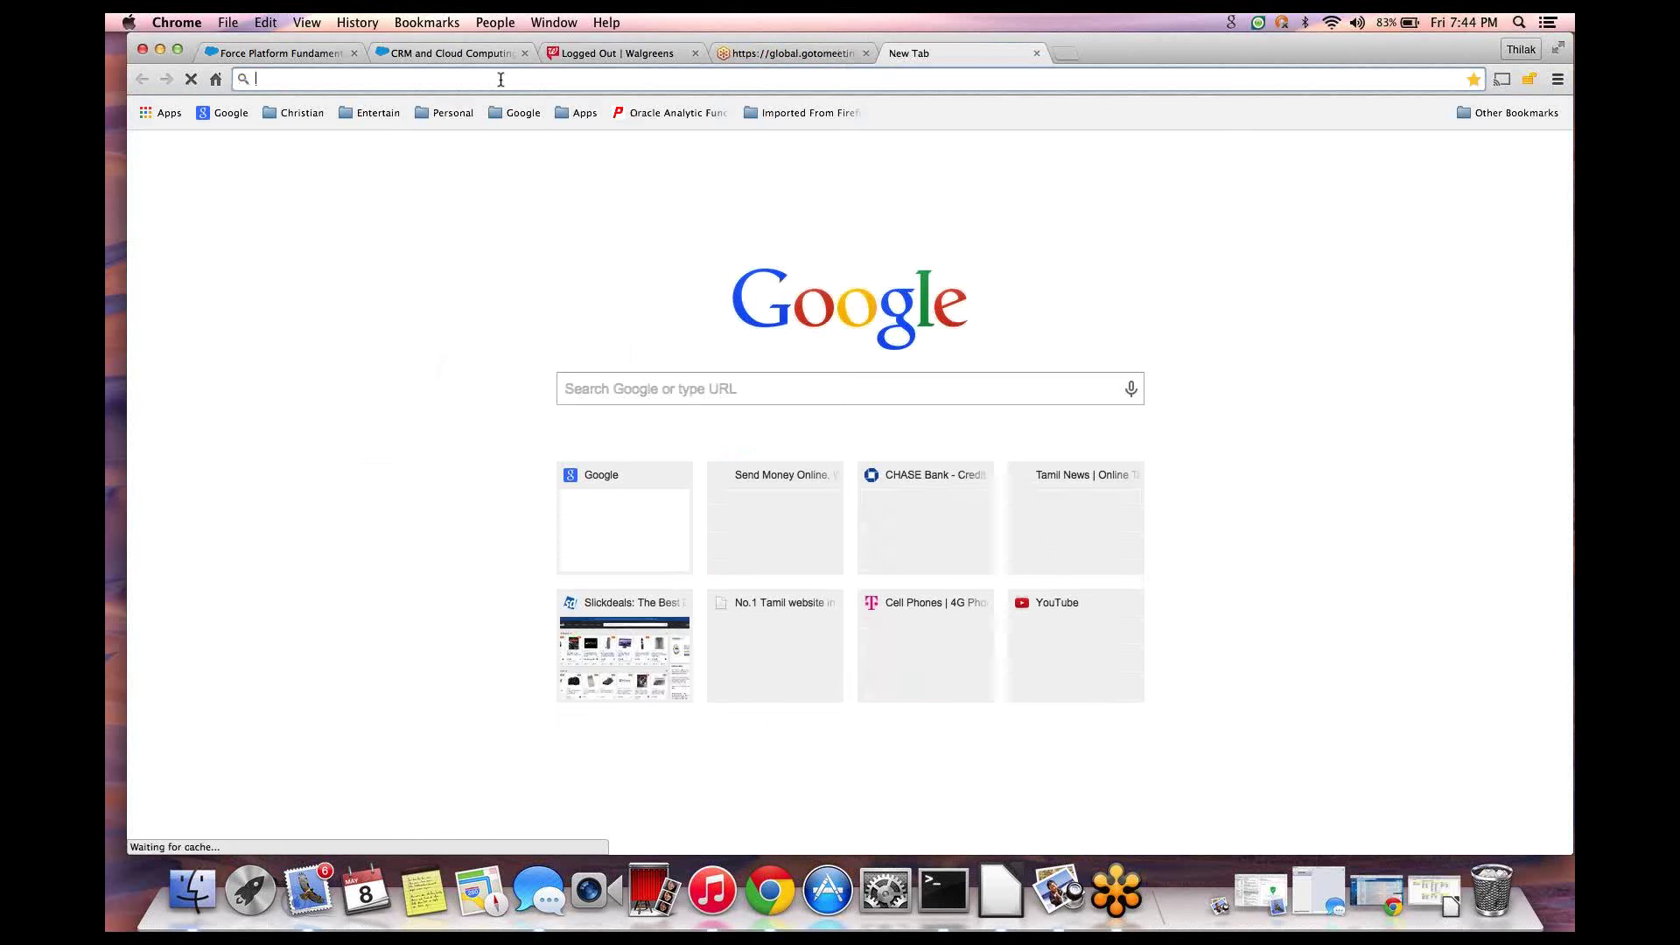
type("salesforce.com")
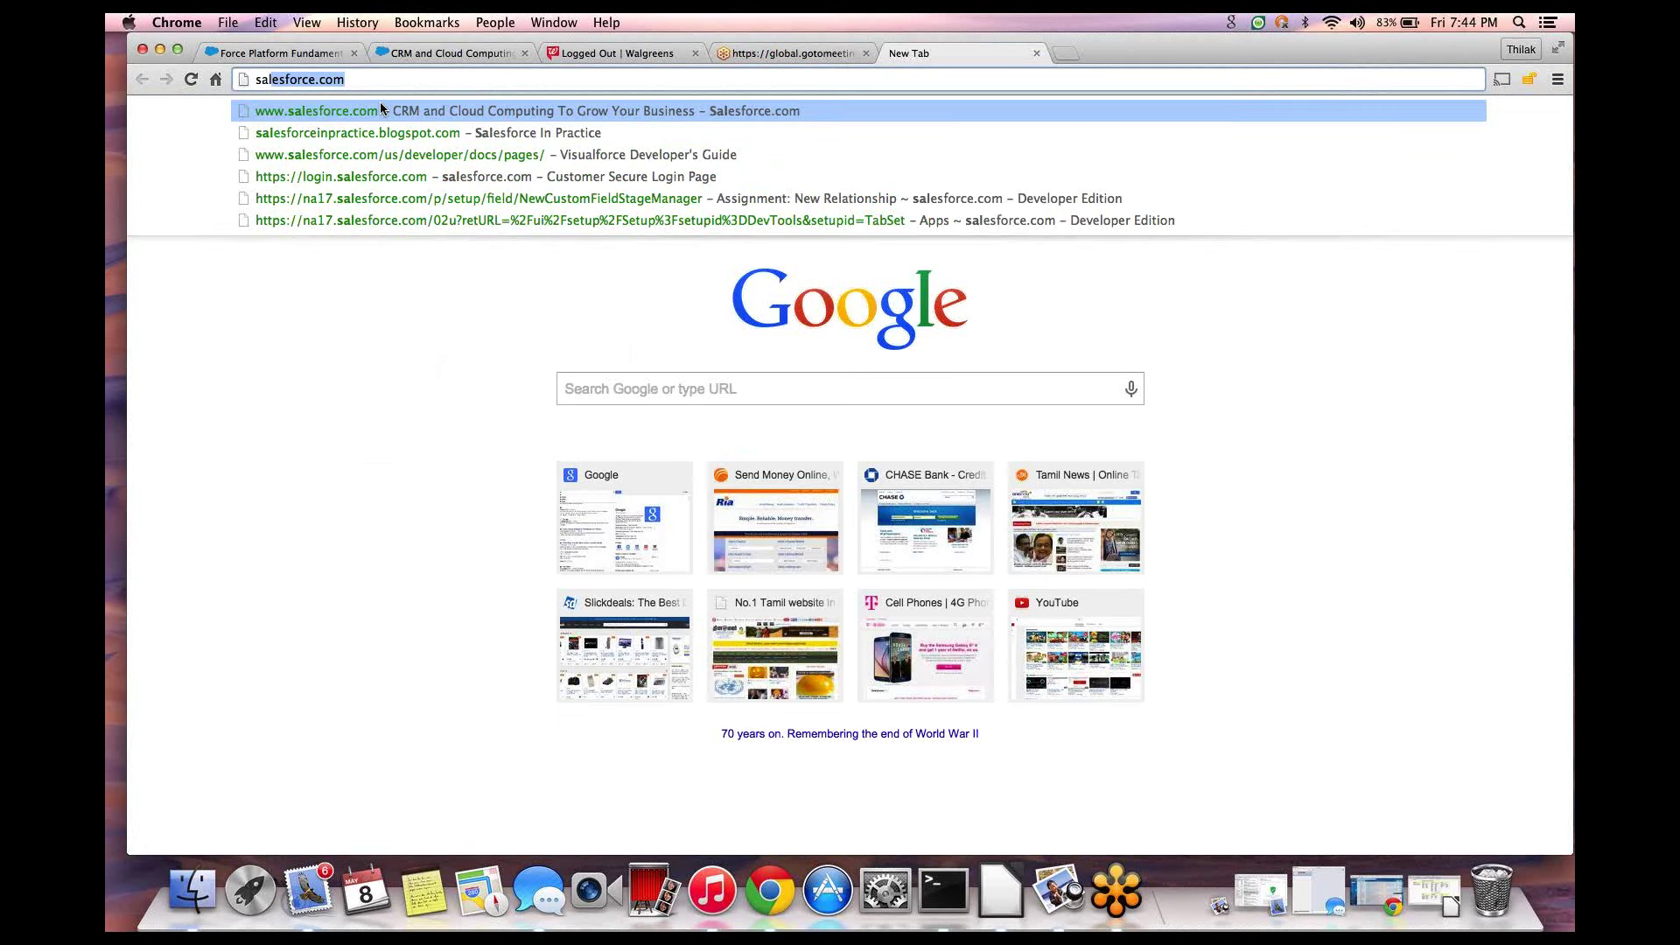
left_click(379, 104)
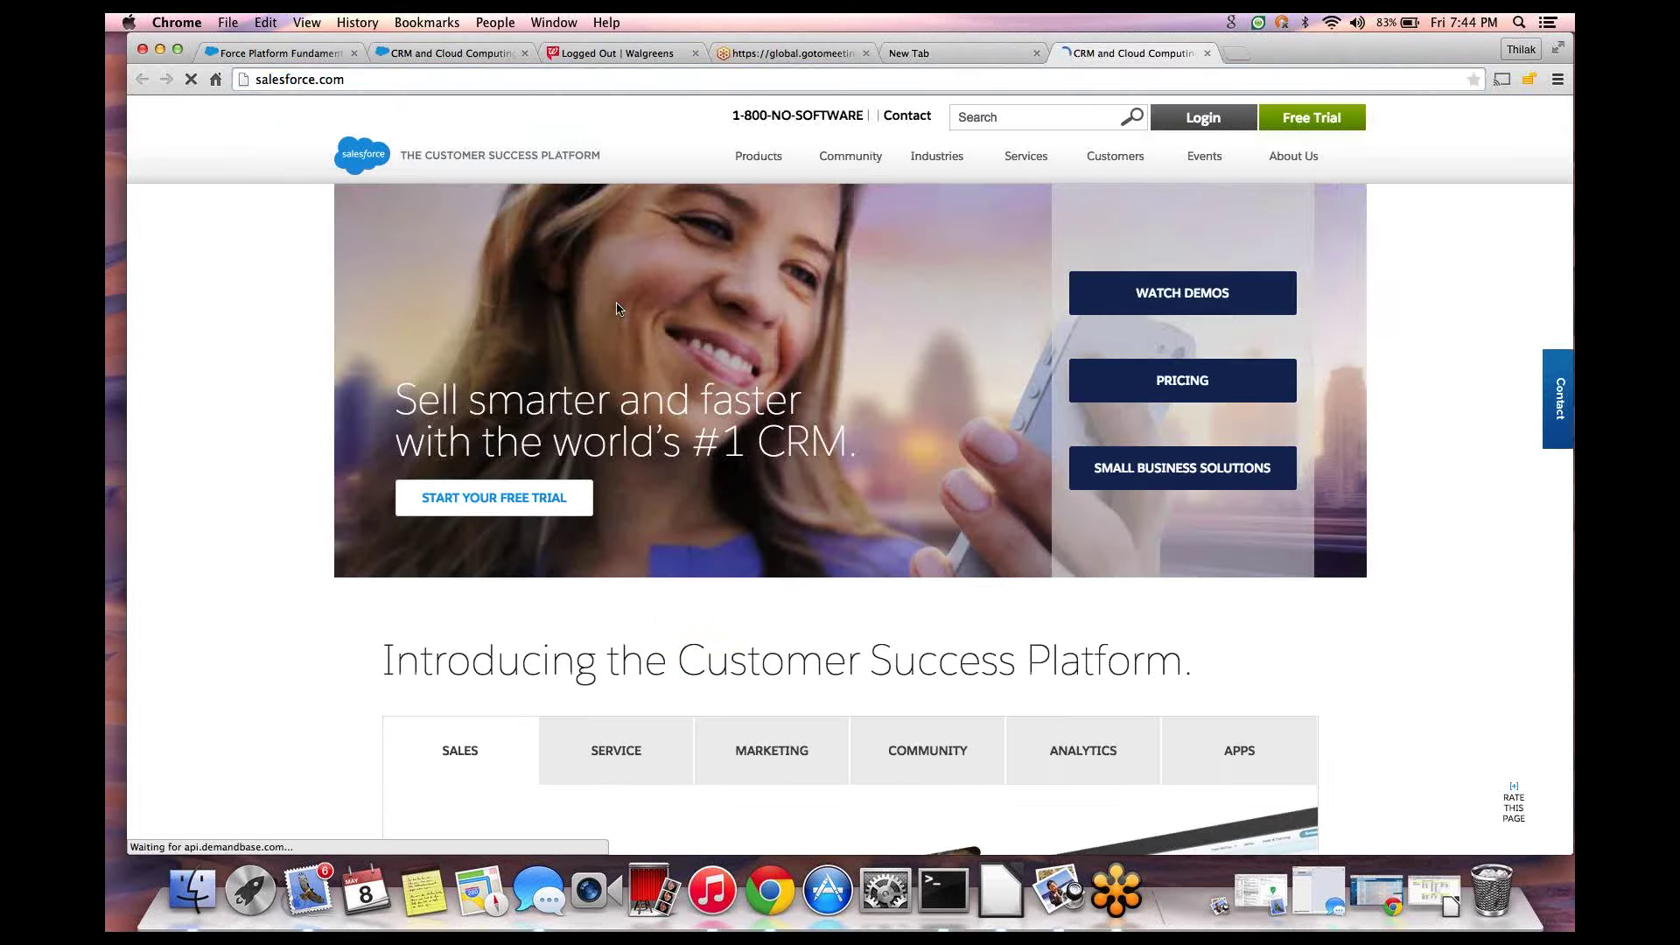
left_click(1224, 117)
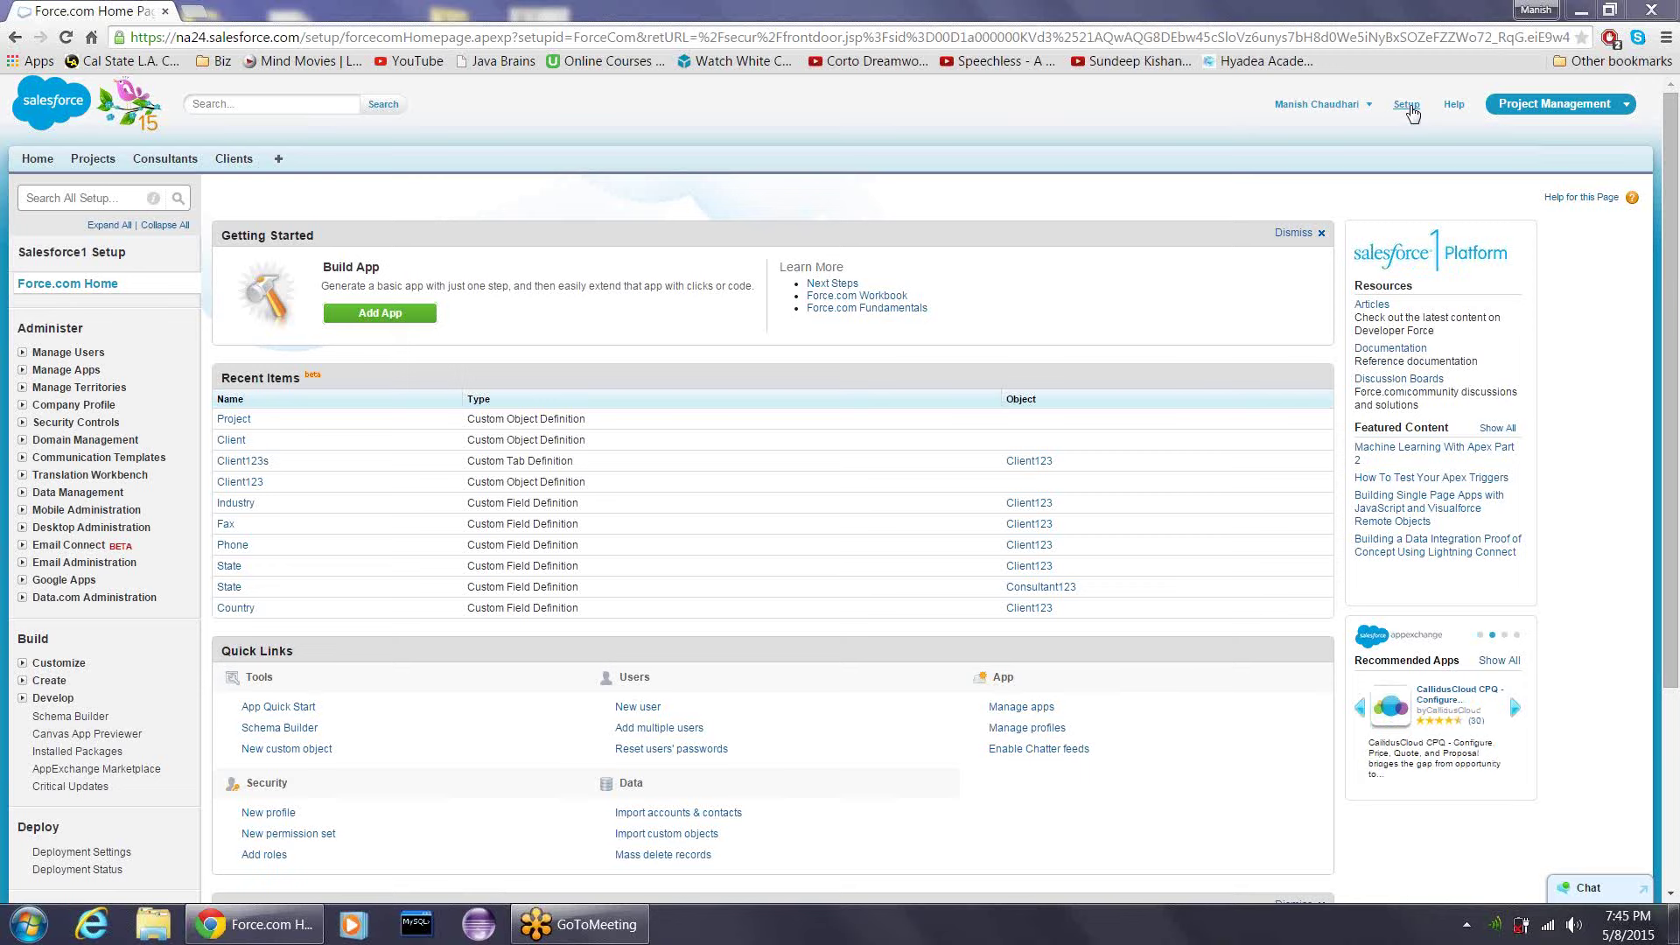
- From Setup, expand Data Management and open its Data Loader page
left_click(1407, 106)
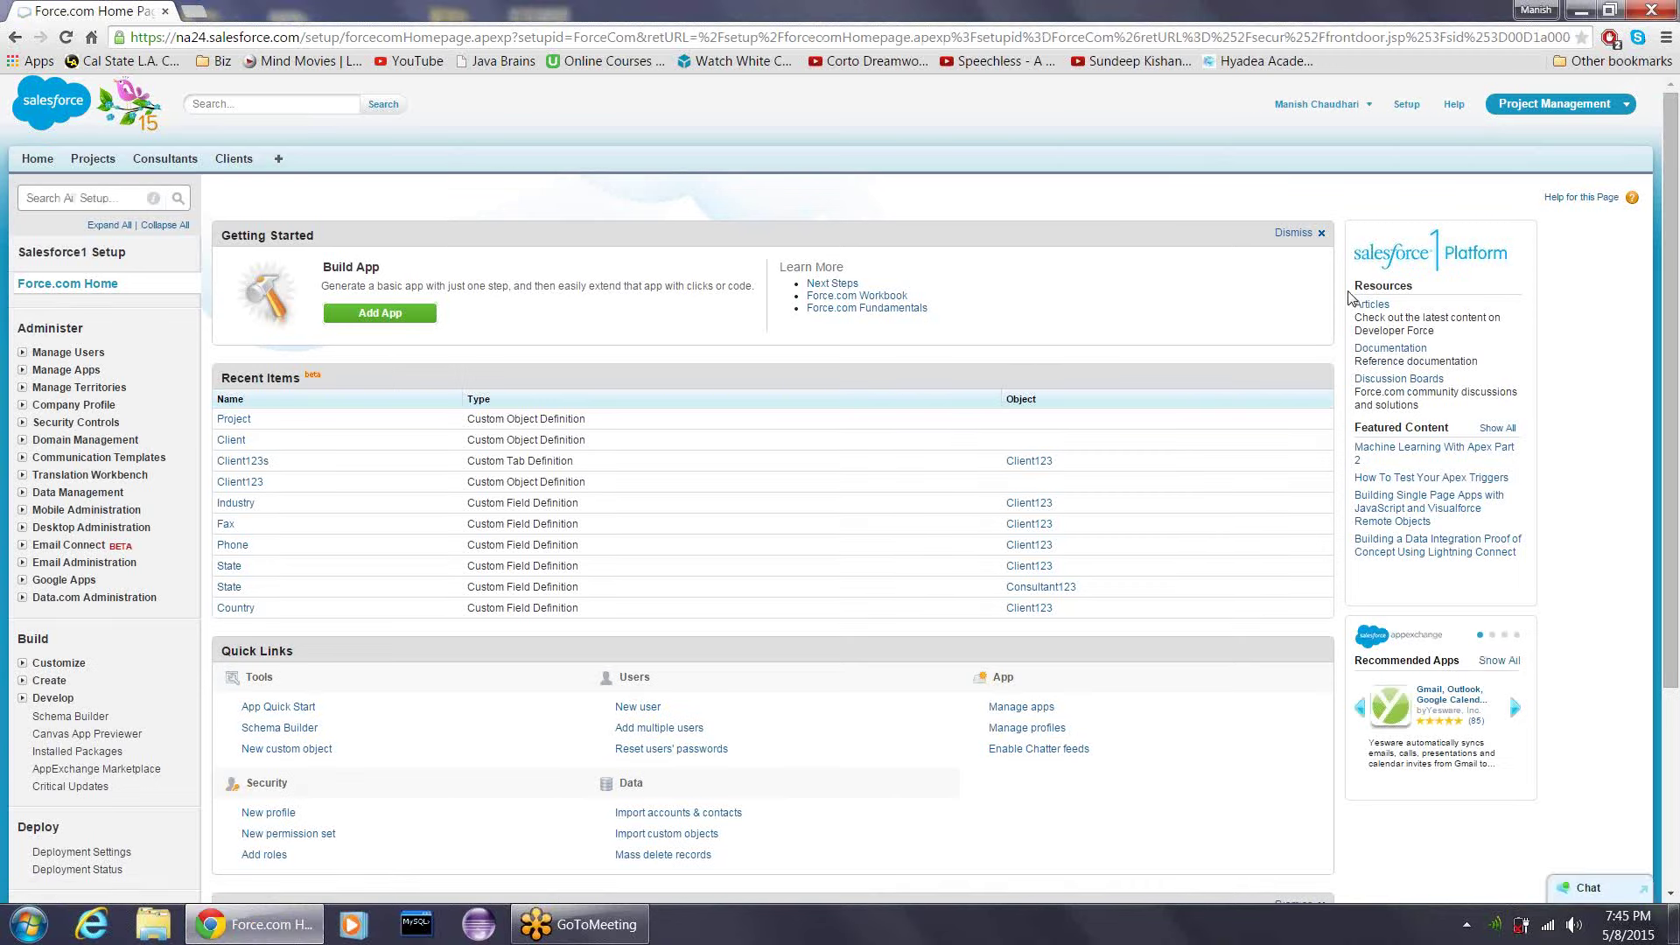
left_click_drag(1676, 248, 1678, 468)
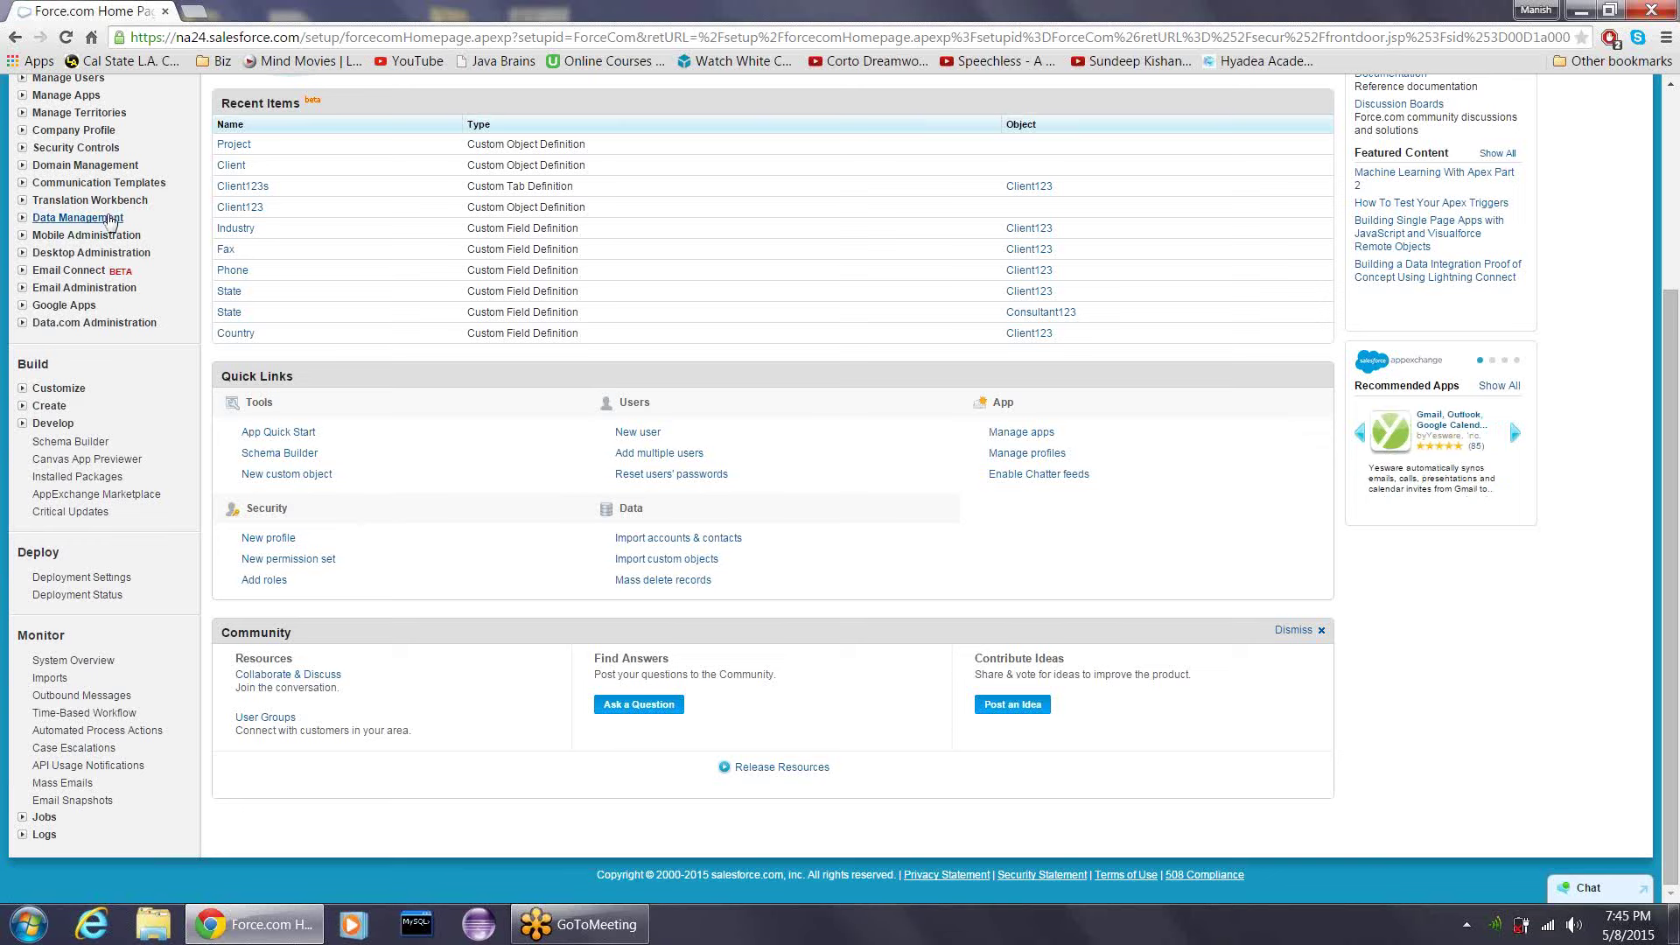
left_click(23, 219)
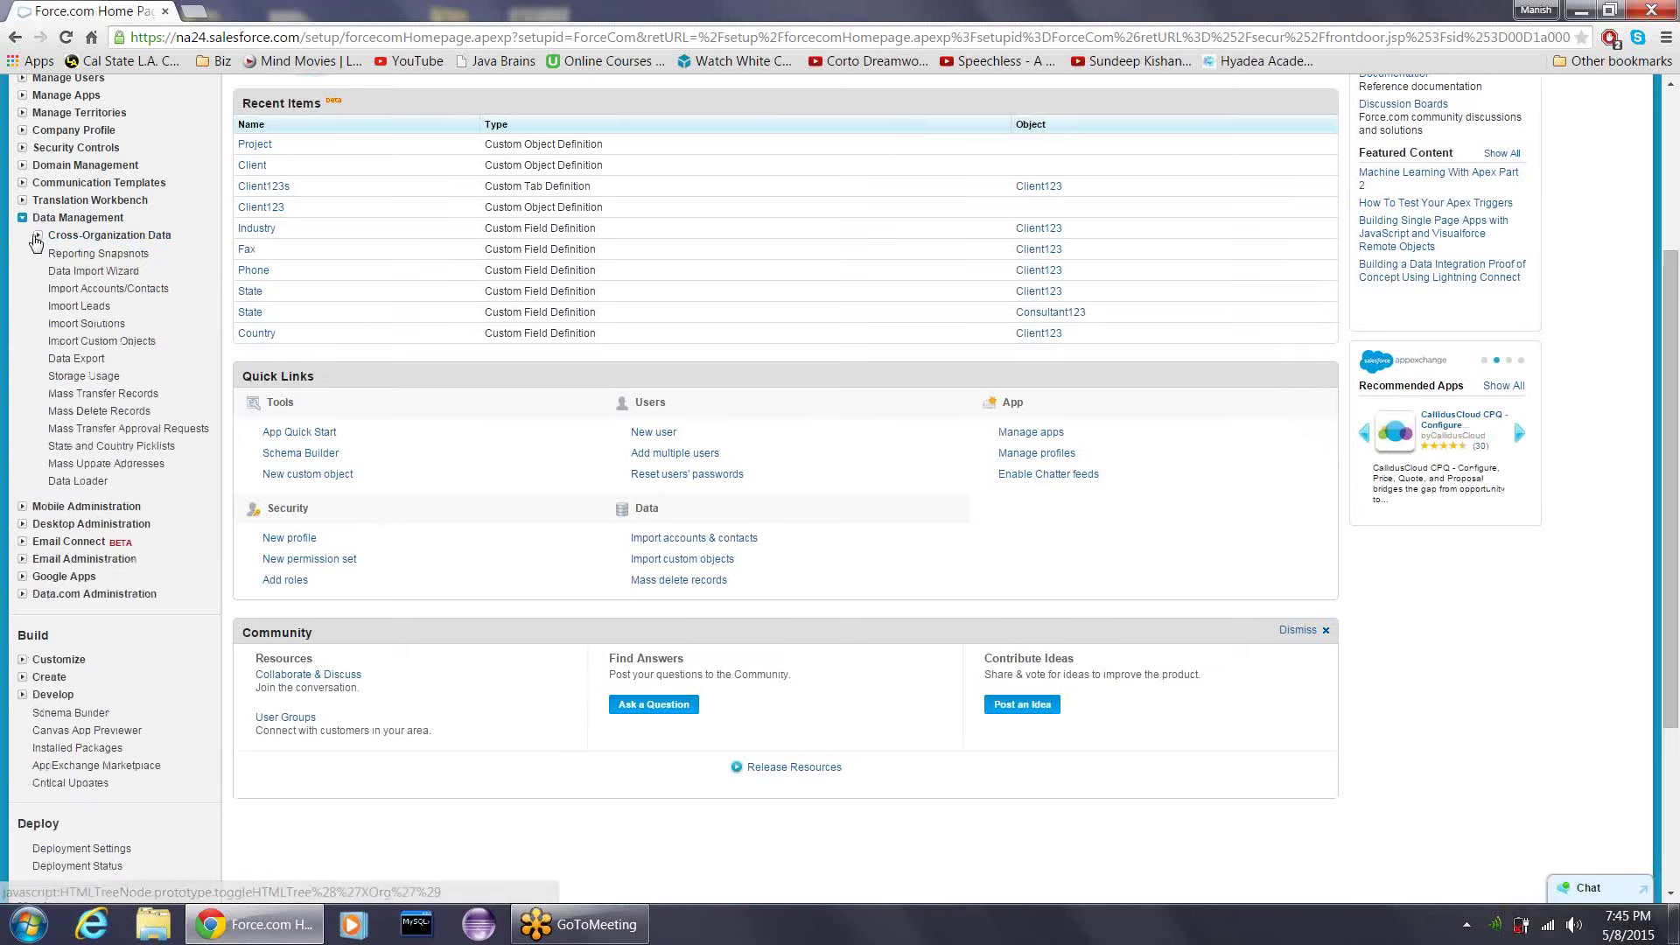
left_click(37, 236)
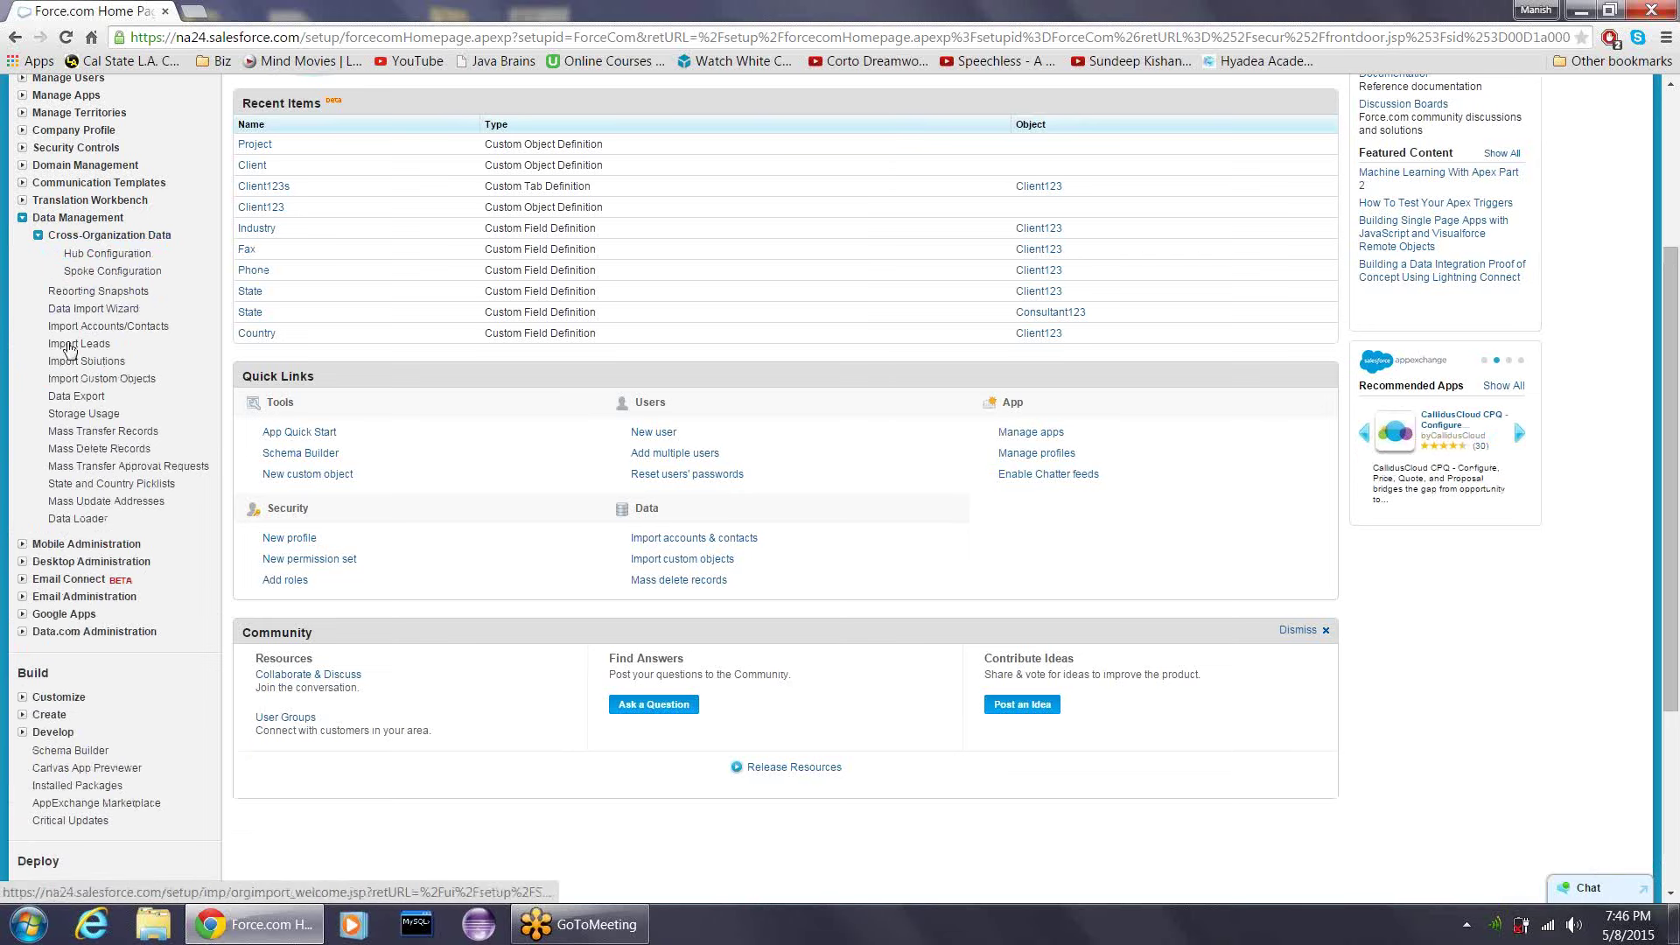
left_click(77, 519)
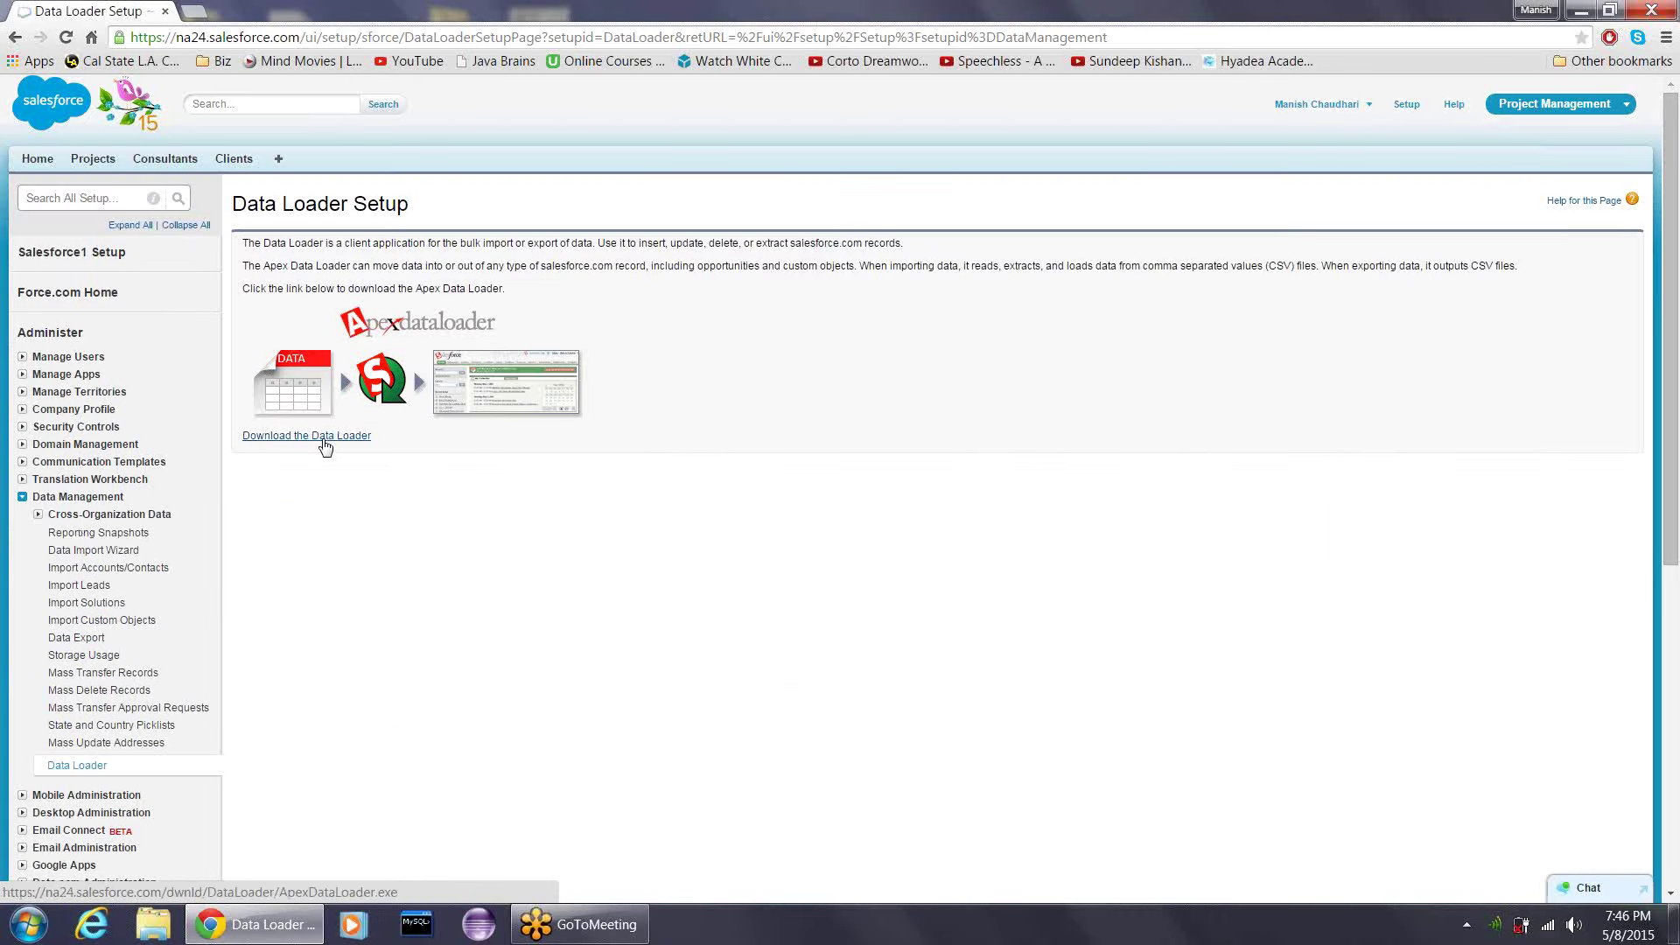
- Download ApexDataLoader.exe via the 'Download the Data Loader' link
left_click(325, 440)
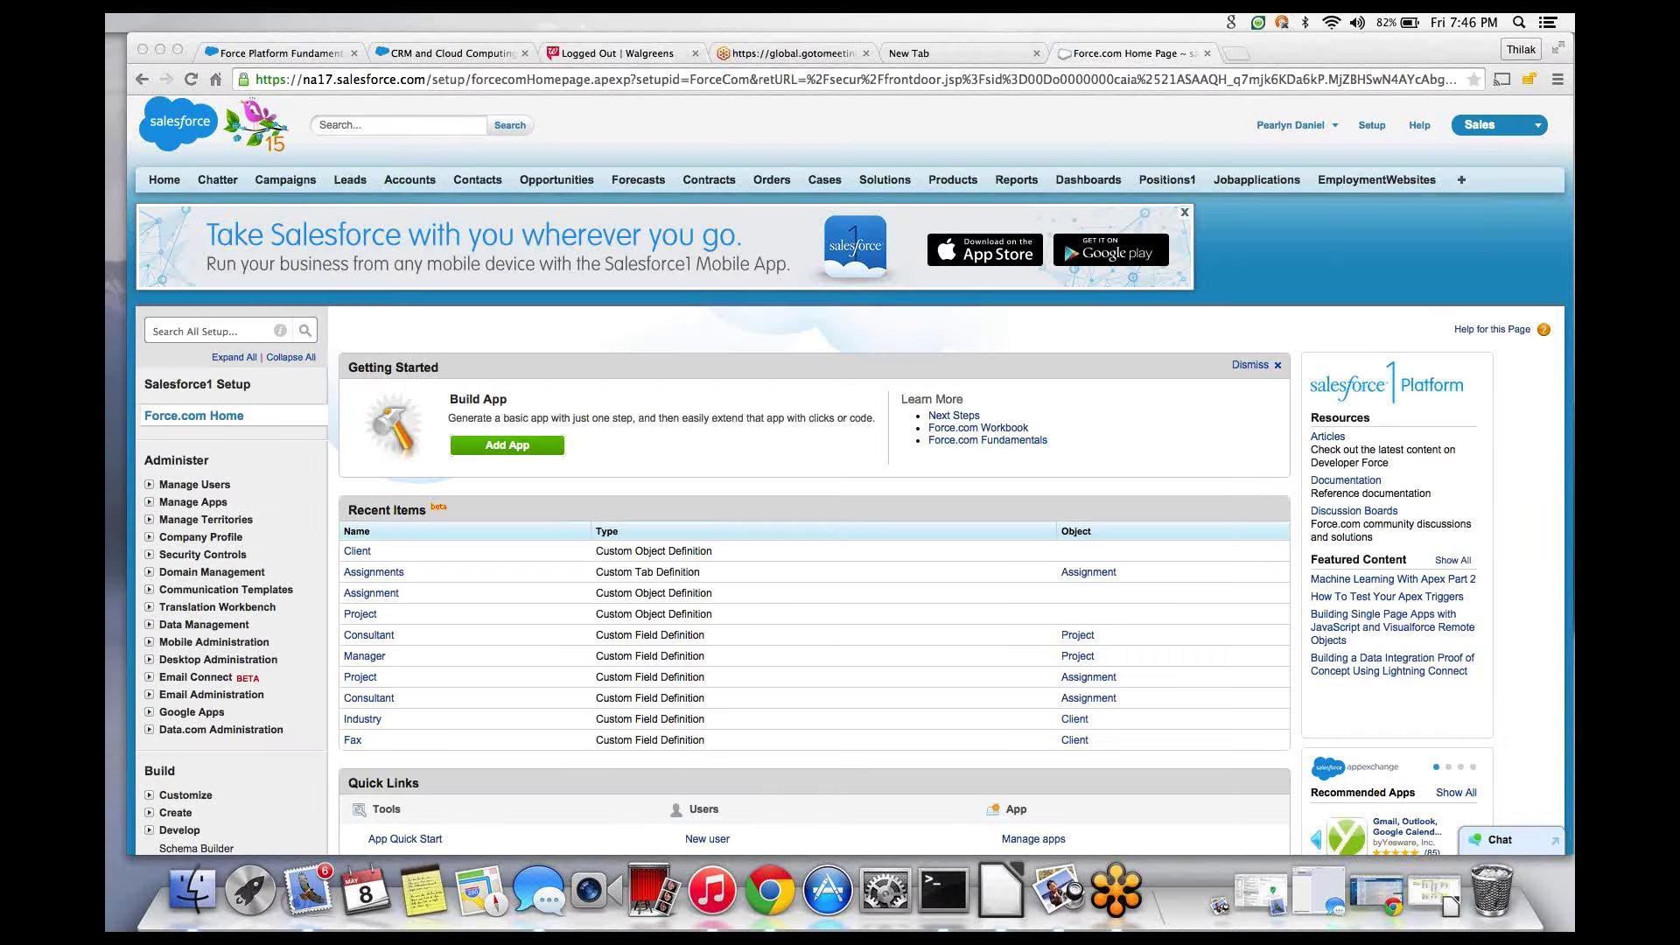
- Close the Walgreens tab and the empty new tab
left_click(695, 54)
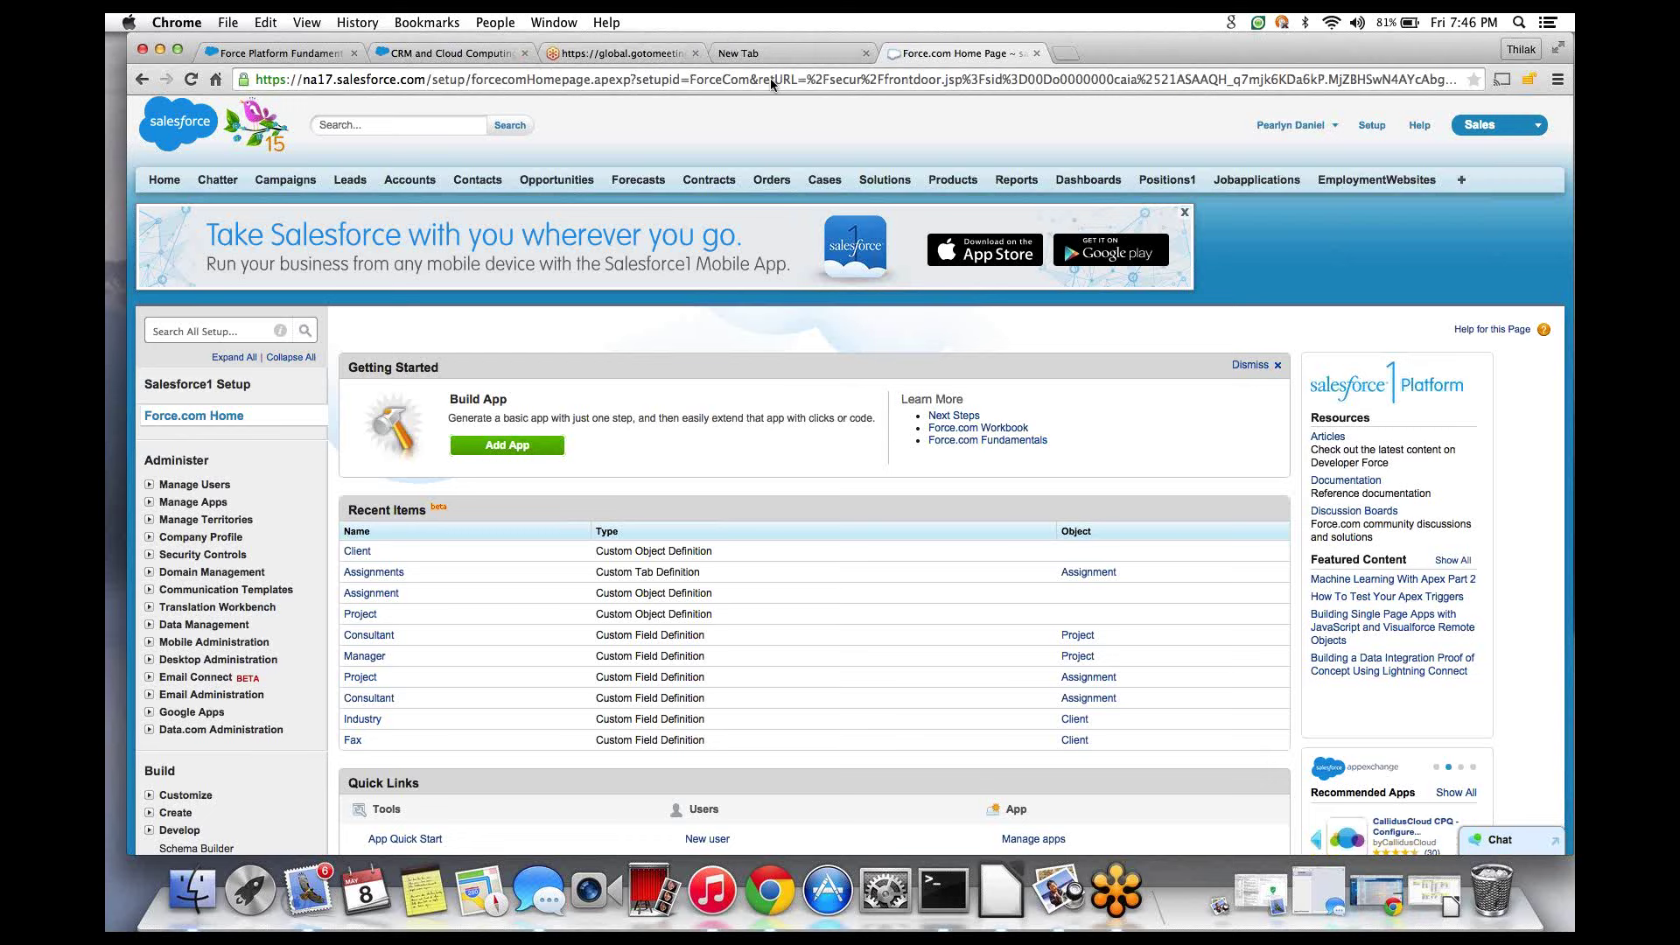
left_click(865, 53)
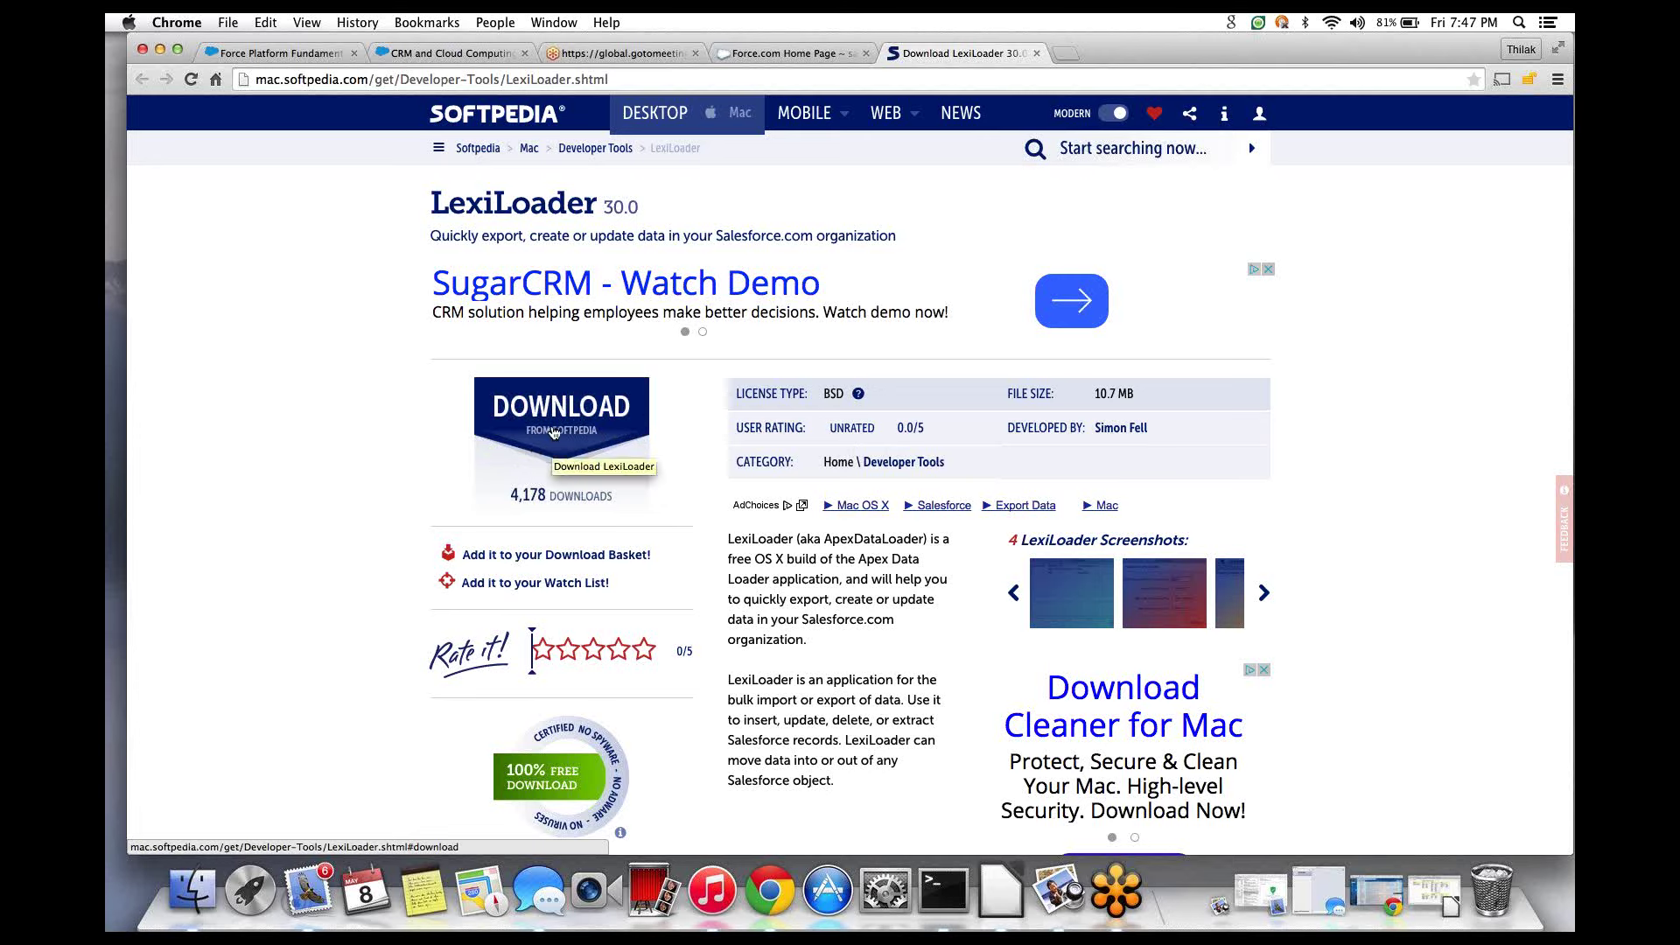
- View LexiLoader's download locations on Softpedia, then return to Google's homepage
left_click(554, 433)
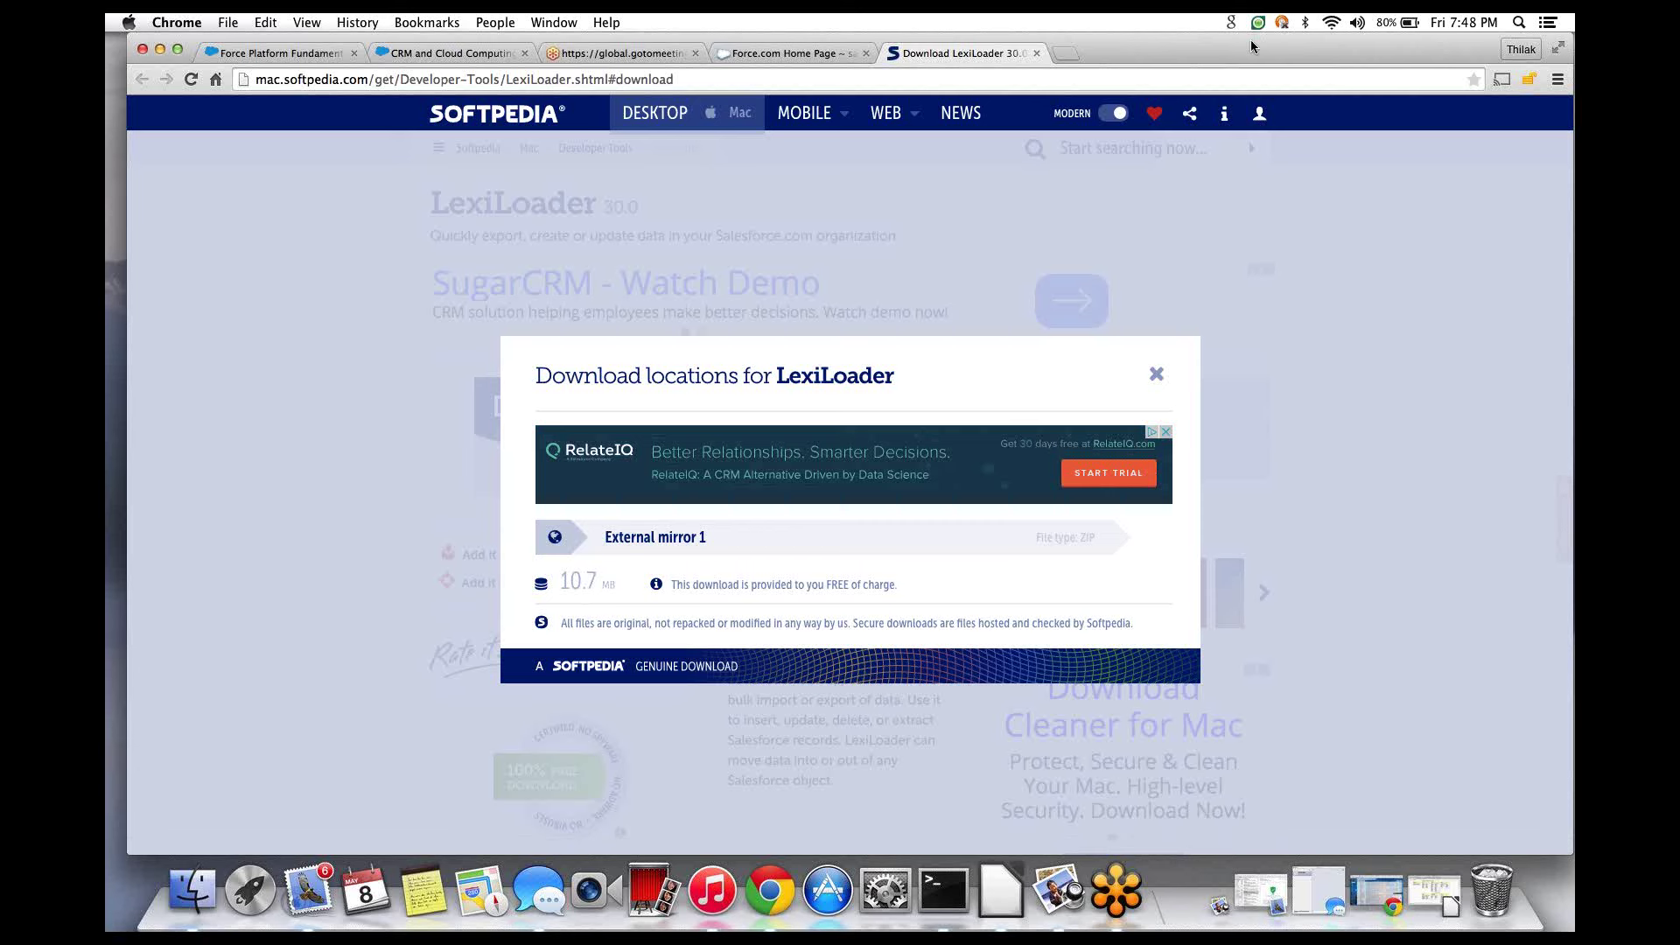
left_click(215, 81)
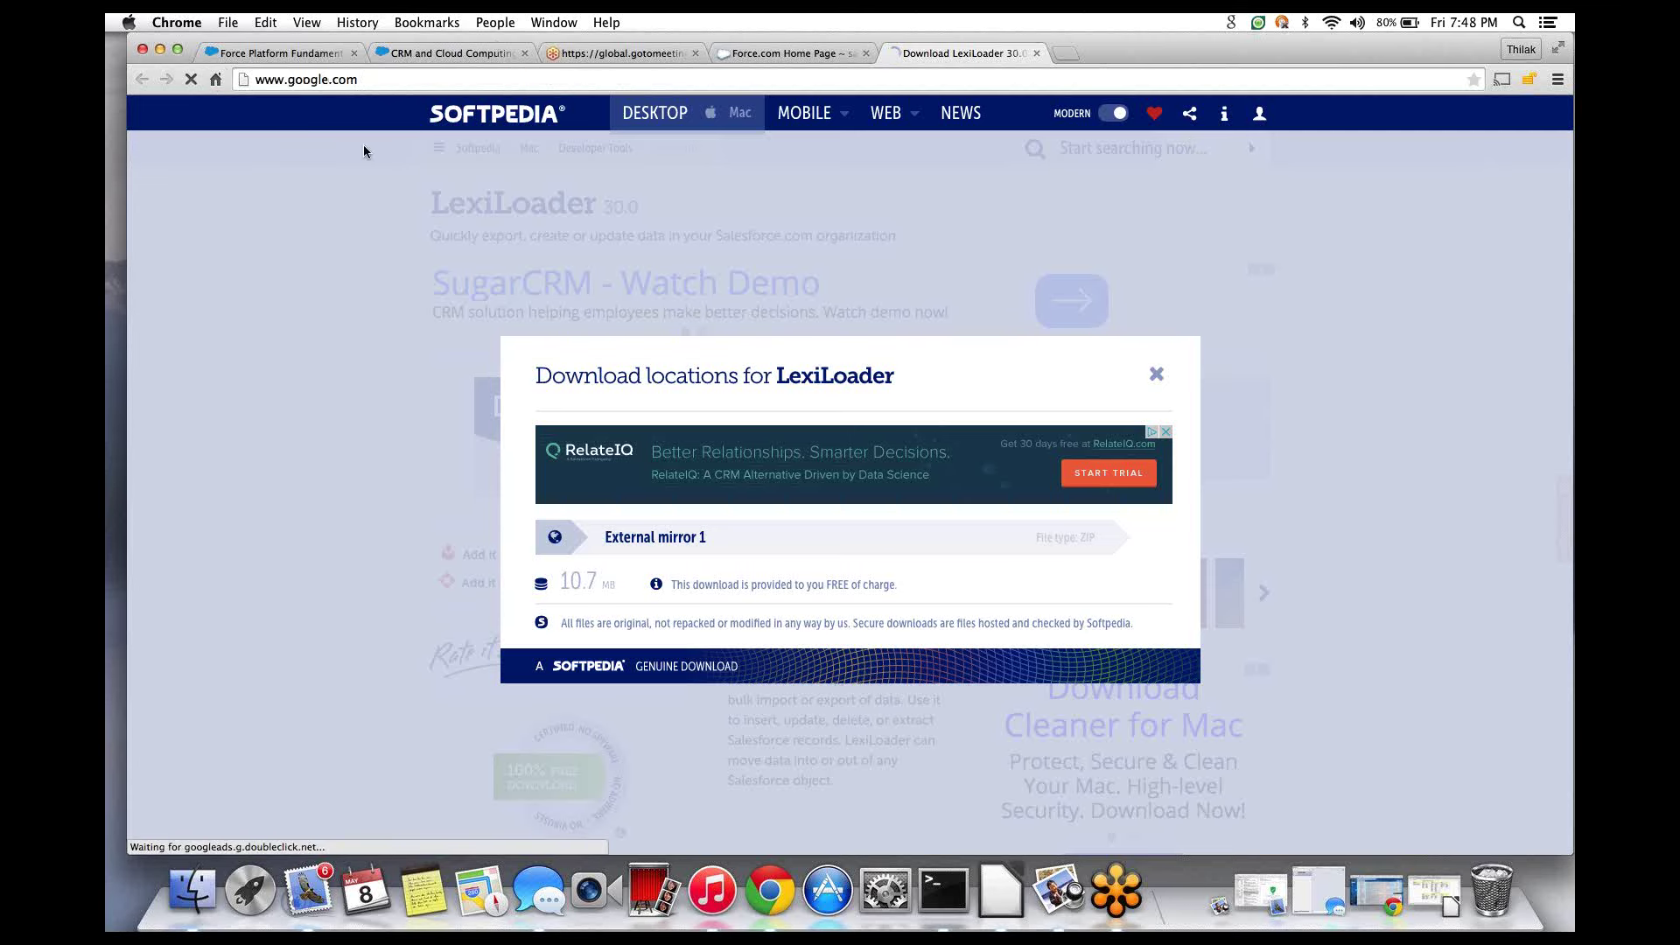
- Search 'lexi loader download', get LexiLoader v30 from PocketSOAP, and show the zip in Finder
type("lex")
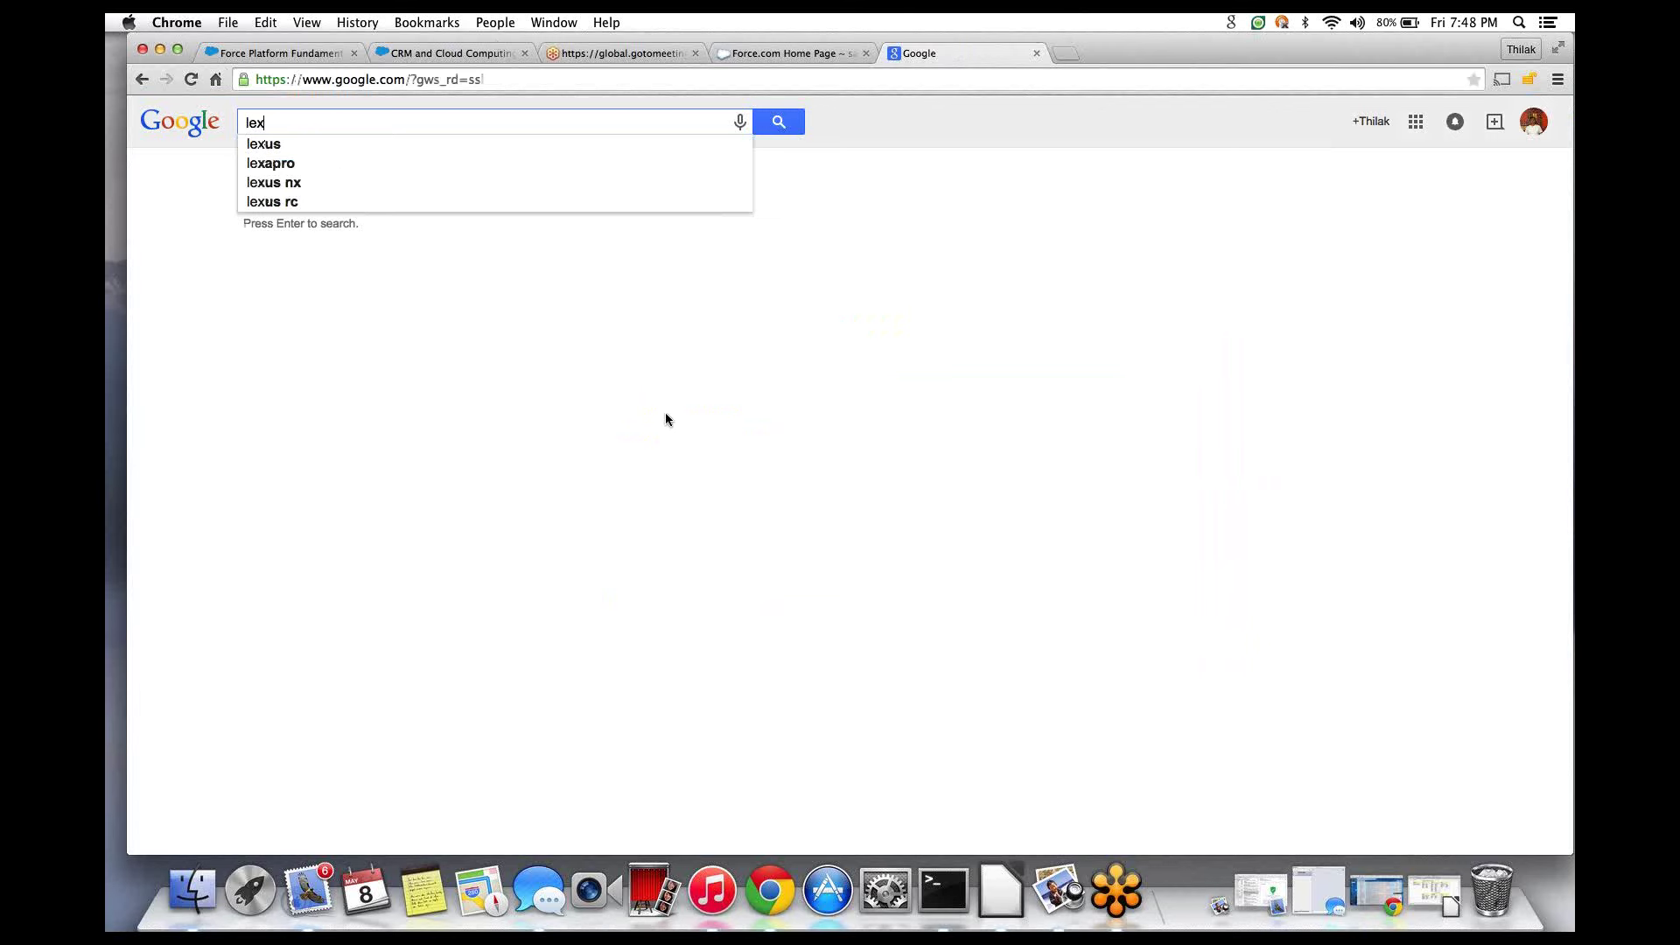
type("i load")
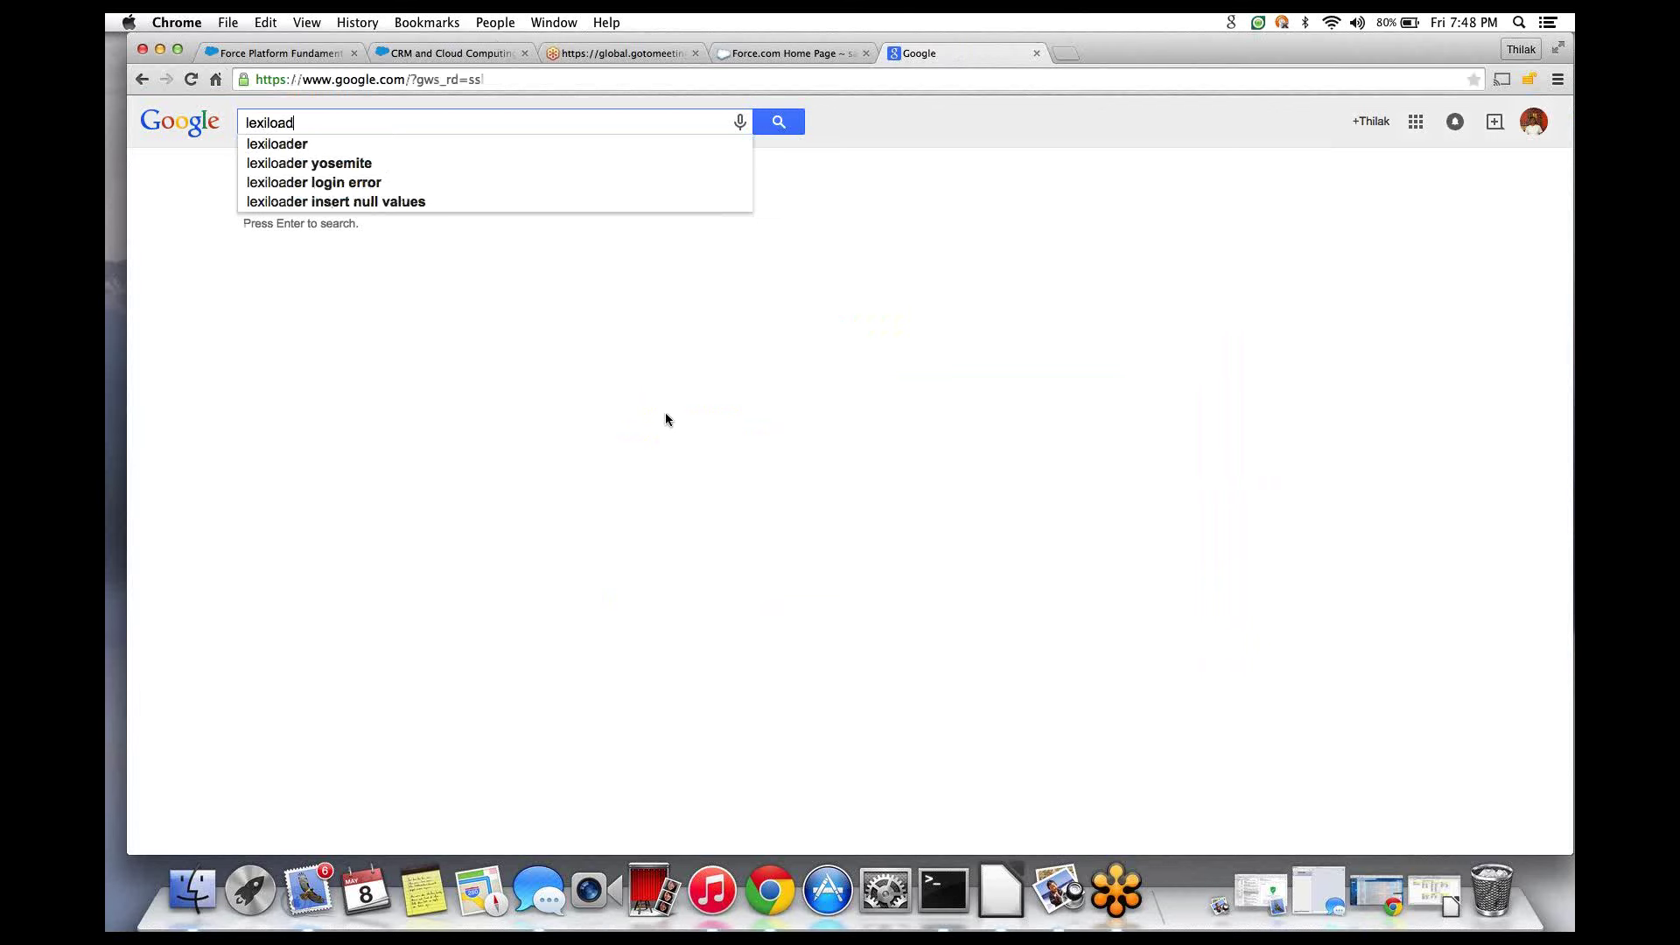
type("er dow")
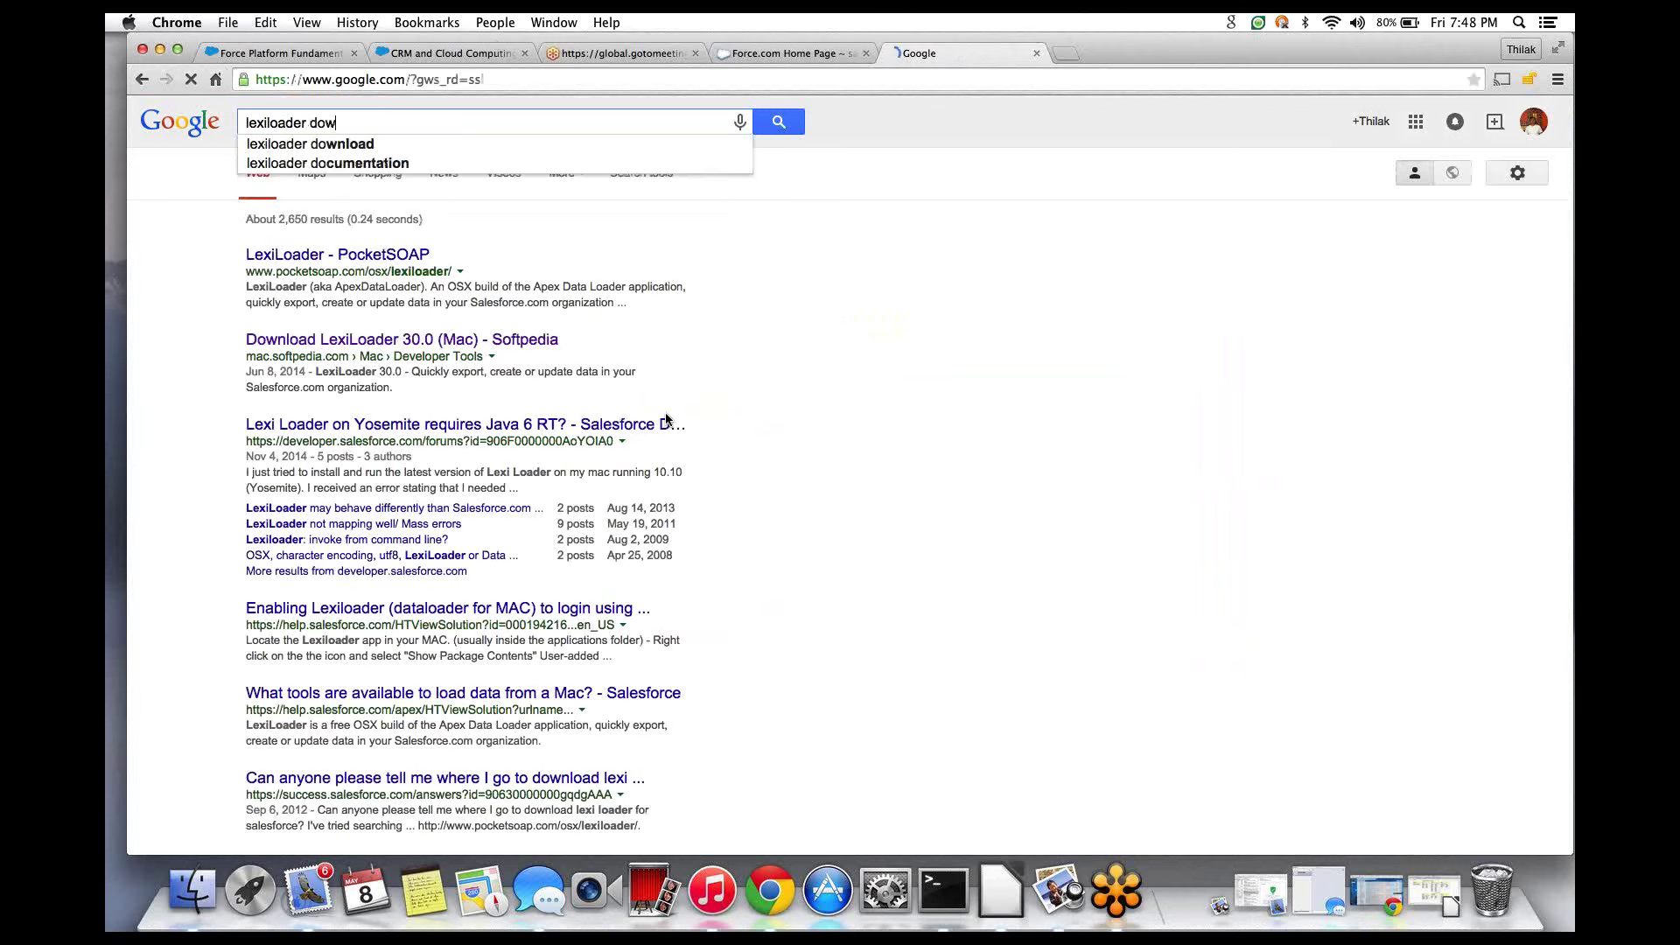
type("nload")
key("Return")
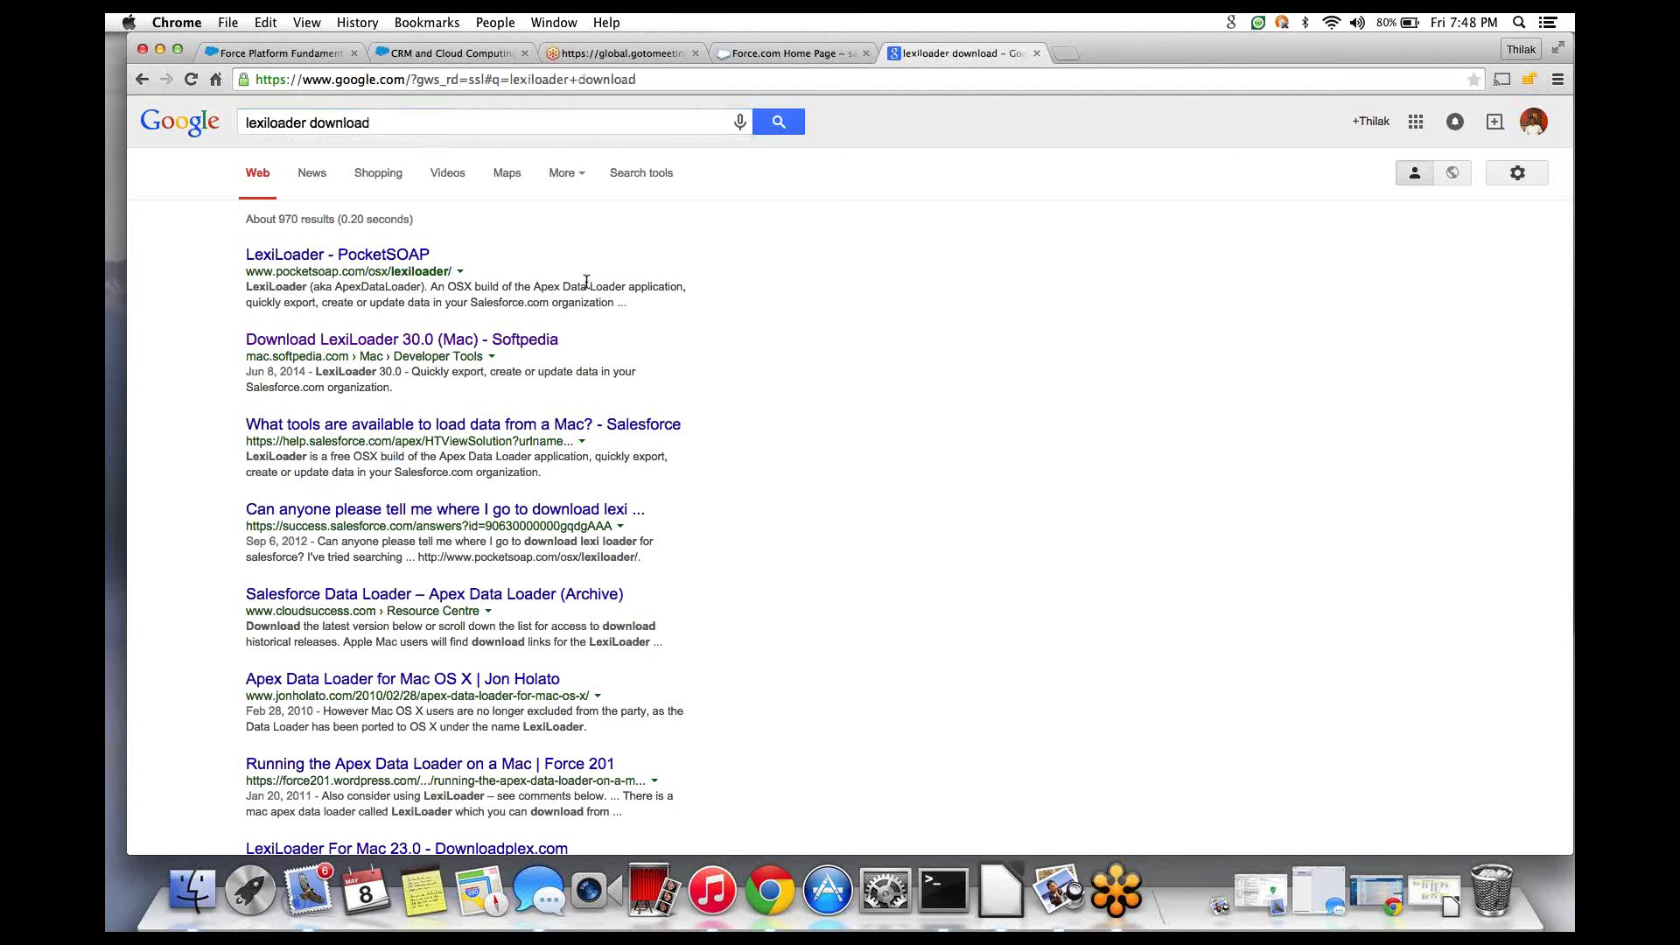
left_click(381, 262)
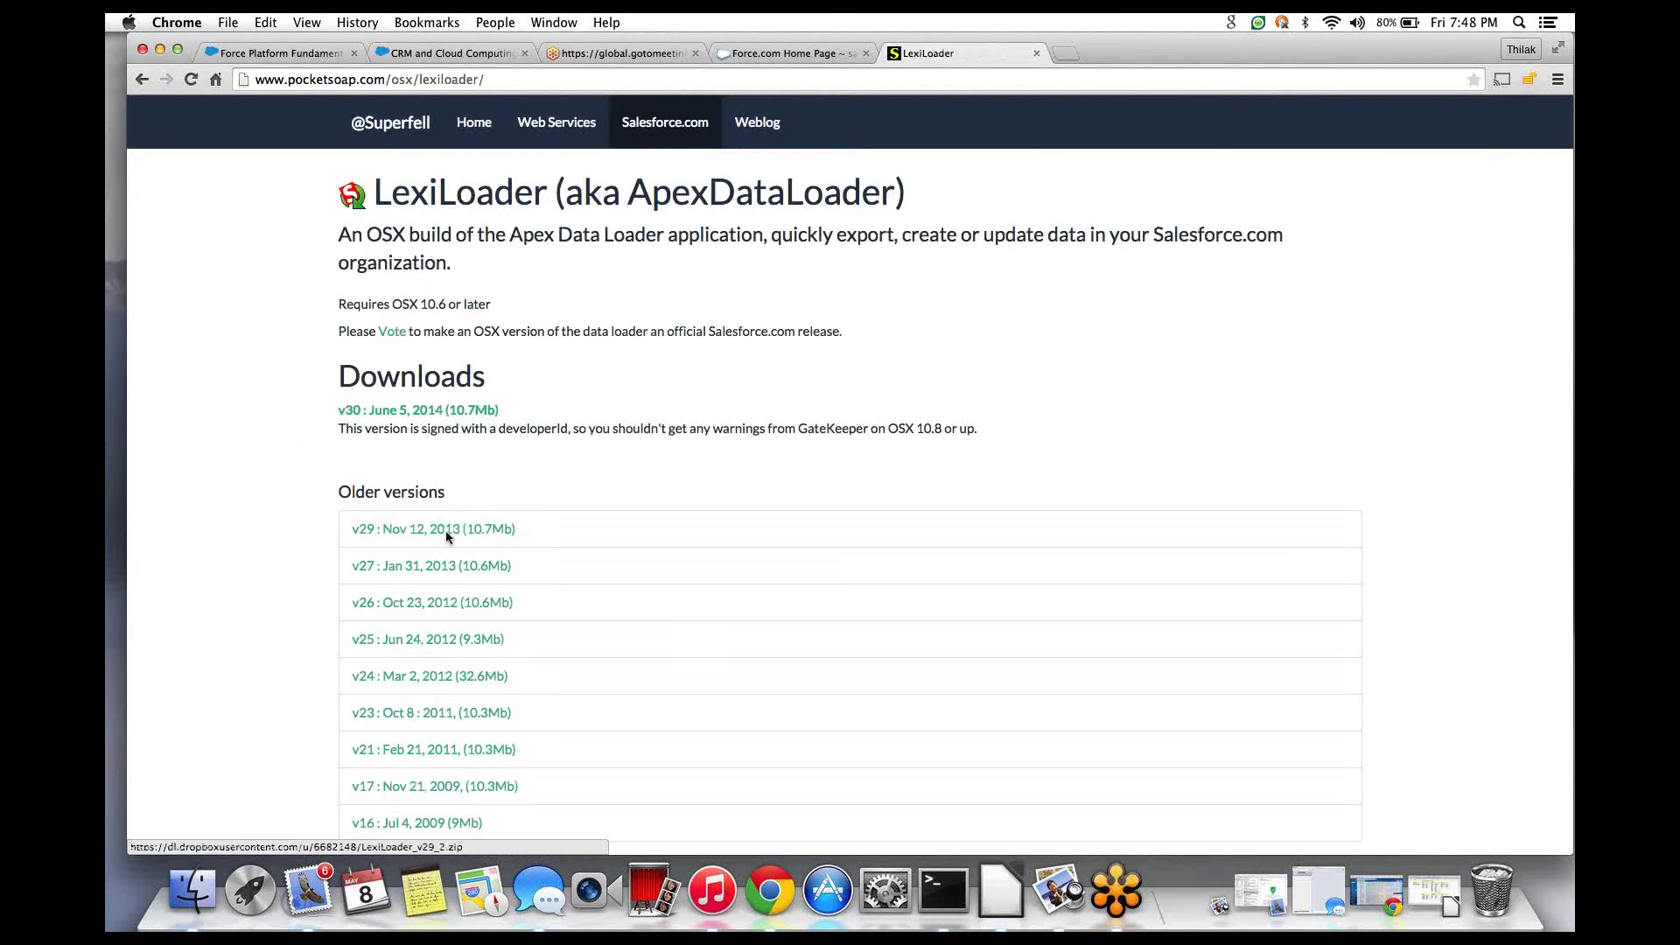
left_click(362, 411)
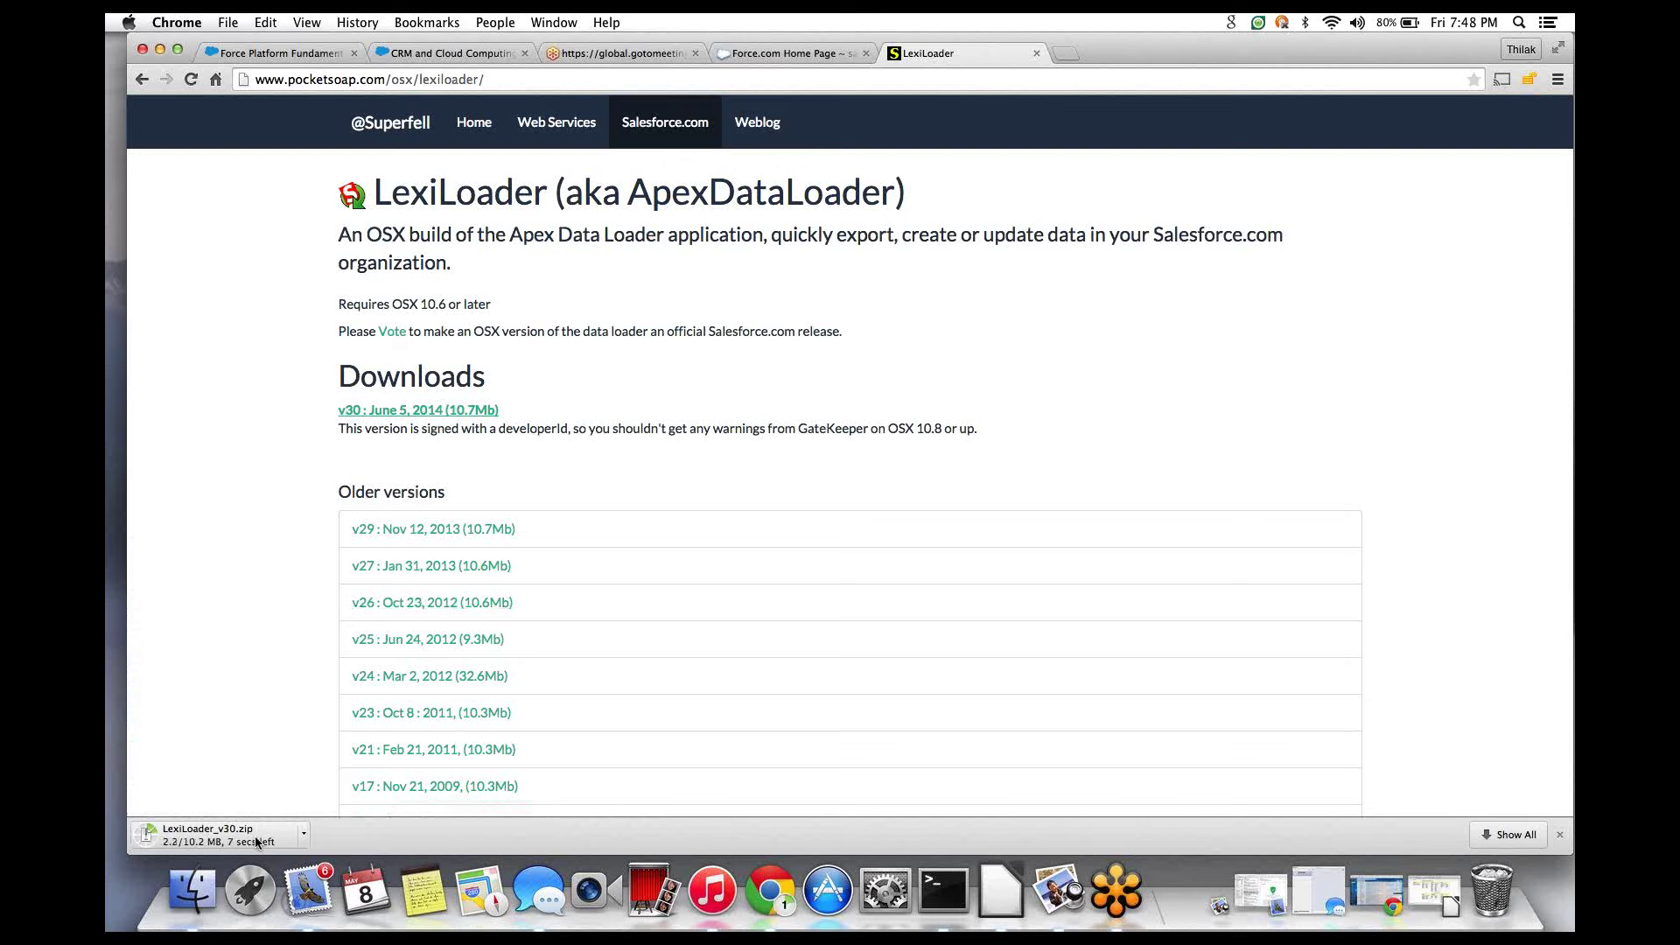
left_click(303, 838)
left_click(350, 805)
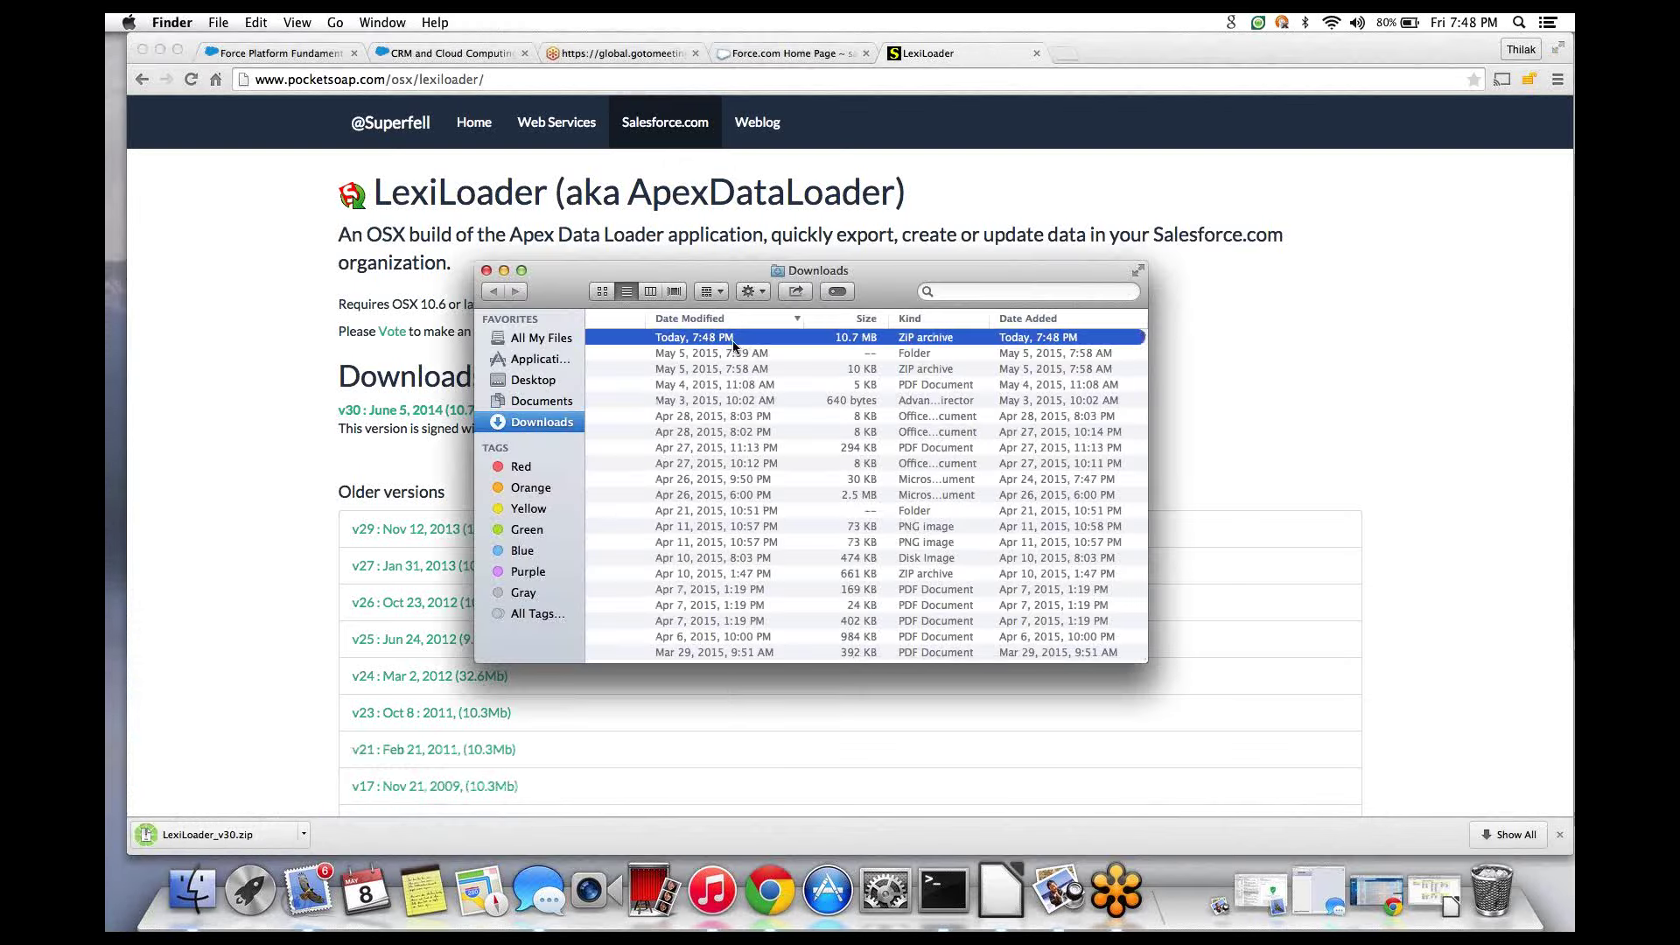
- Unzip and launch LexiLoader_v30, installing the required Java SE 6 runtime and accepting its licence
double_click(726, 337)
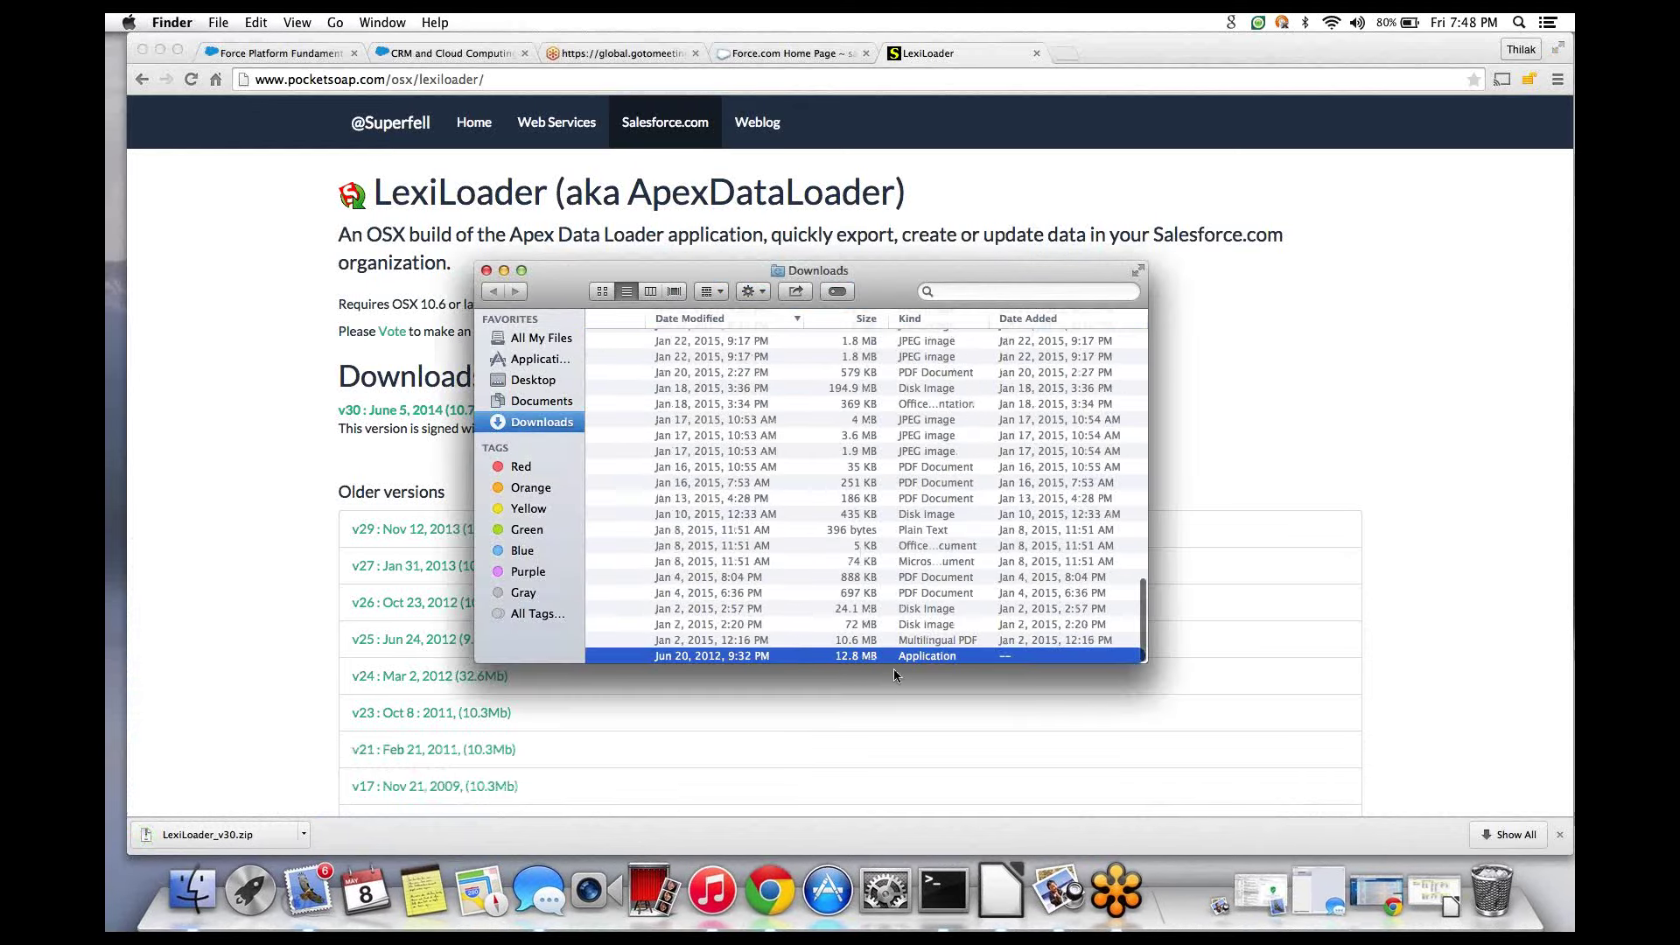
double_click(858, 663)
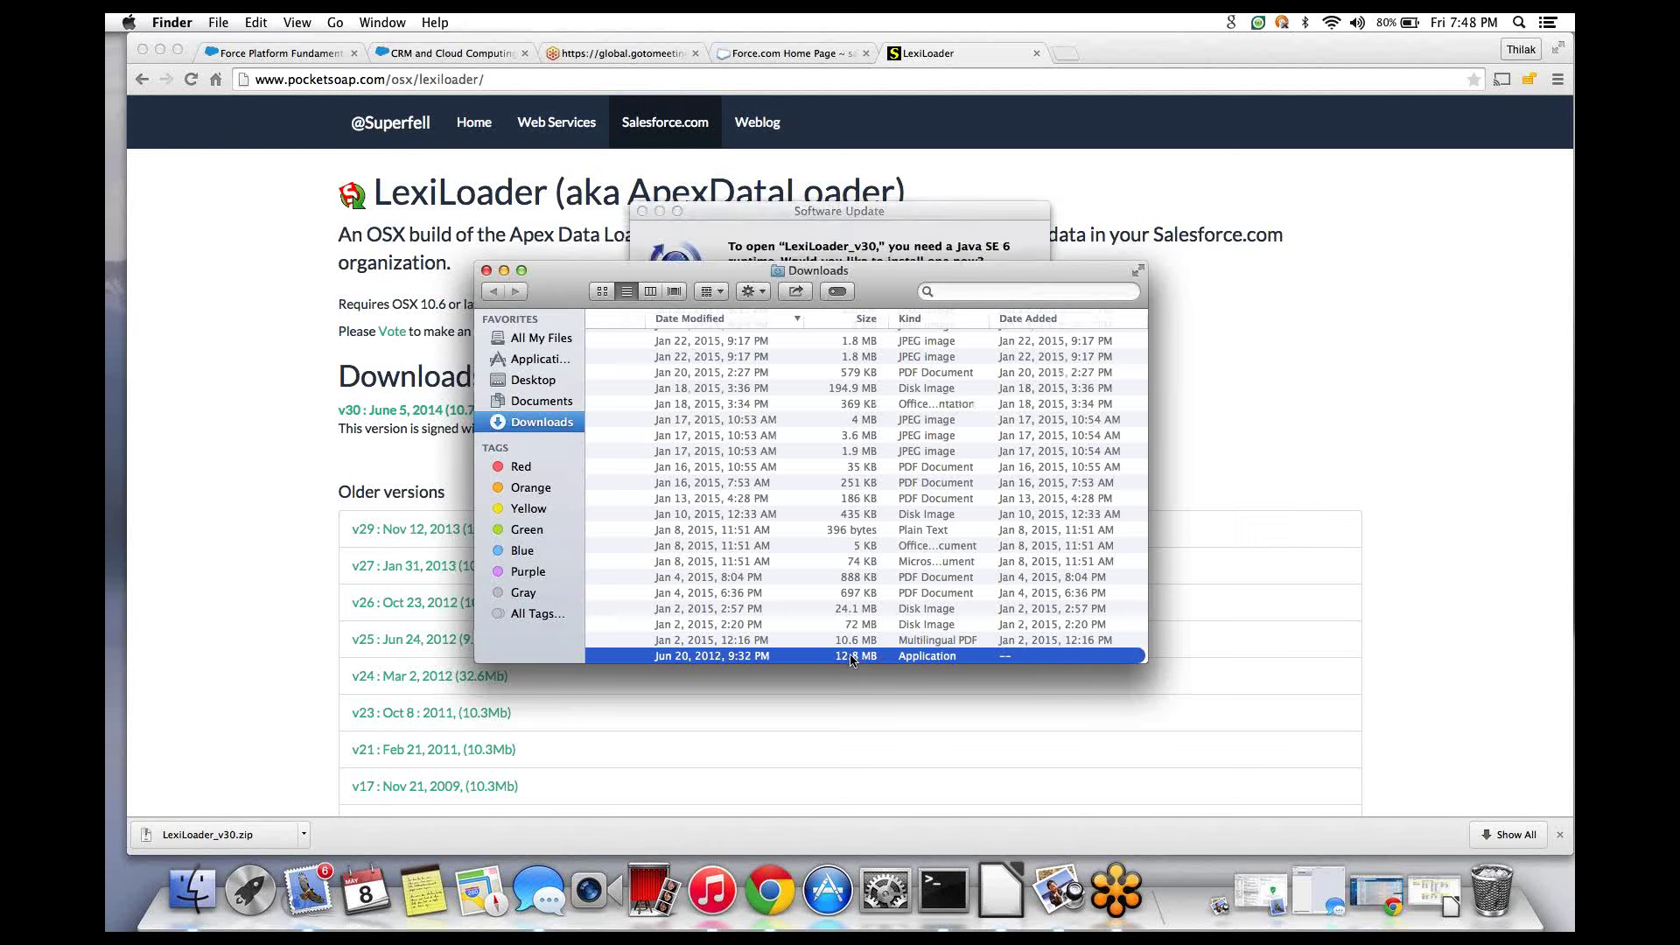
left_click(897, 250)
left_click(992, 340)
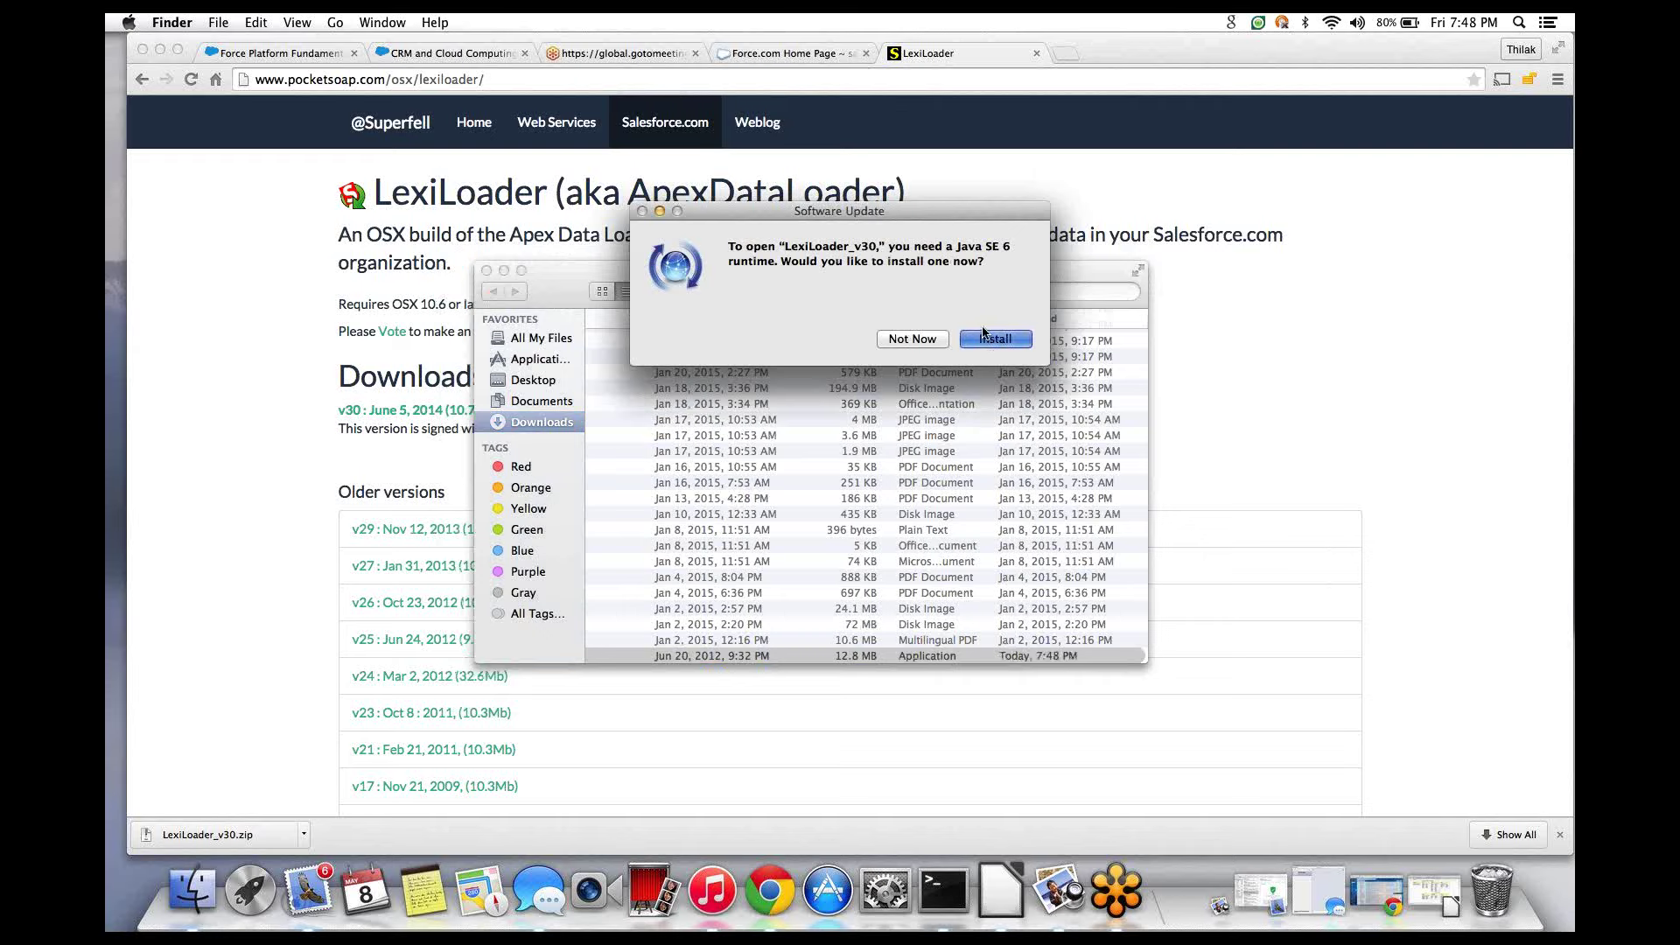
left_click(995, 342)
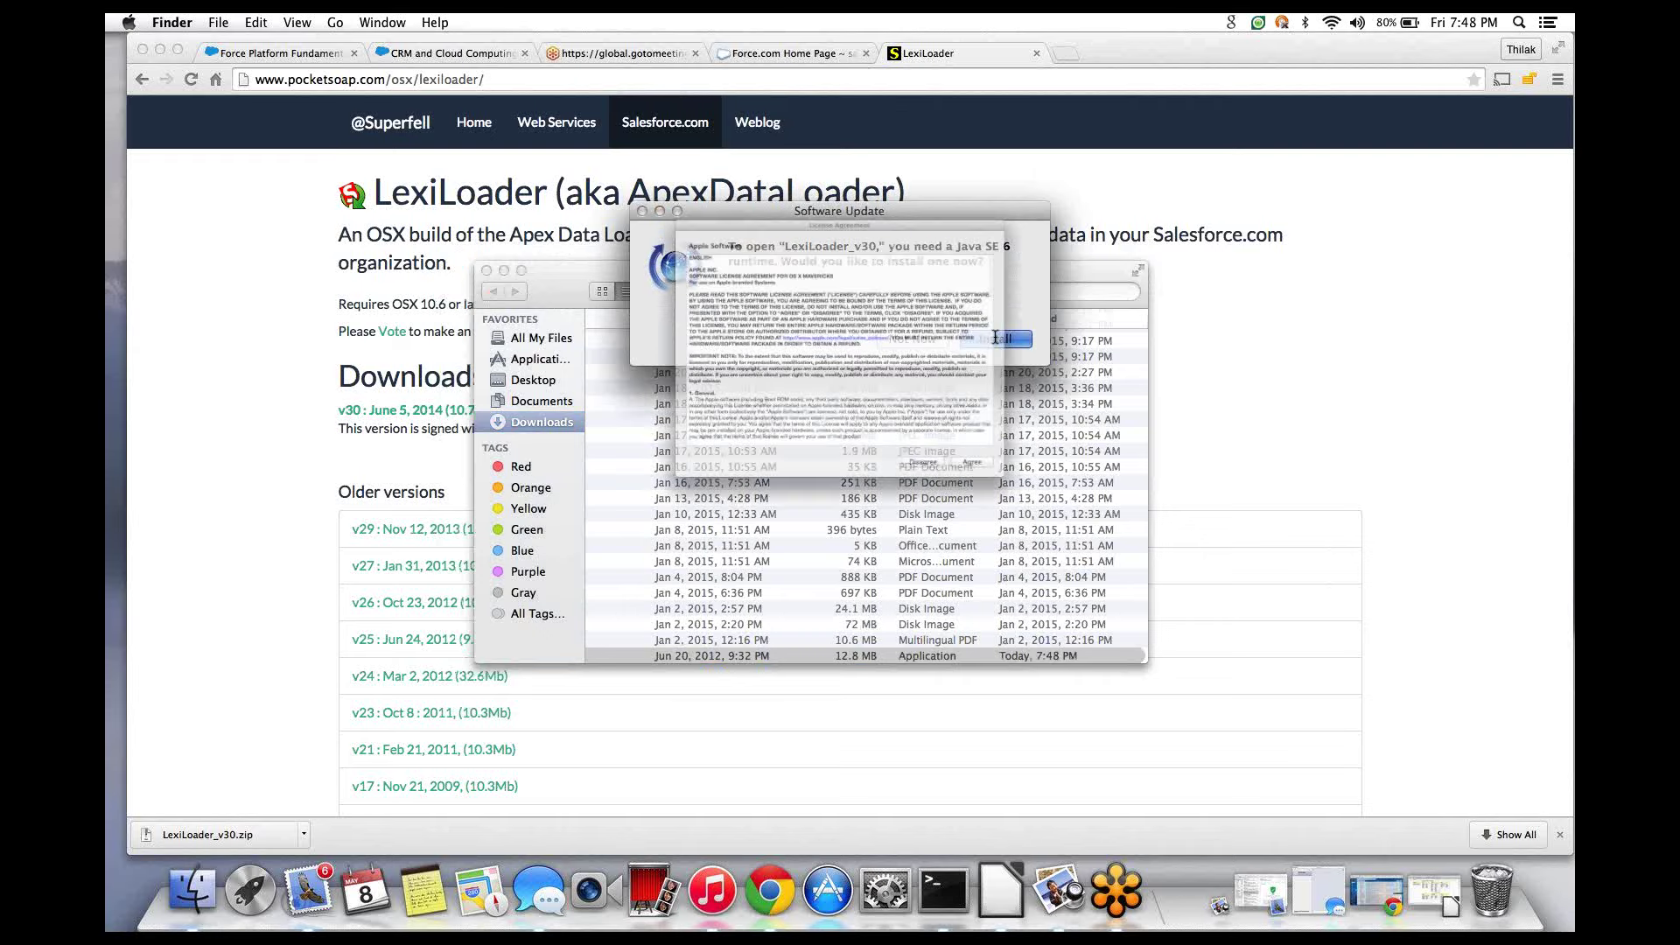
key("Return")
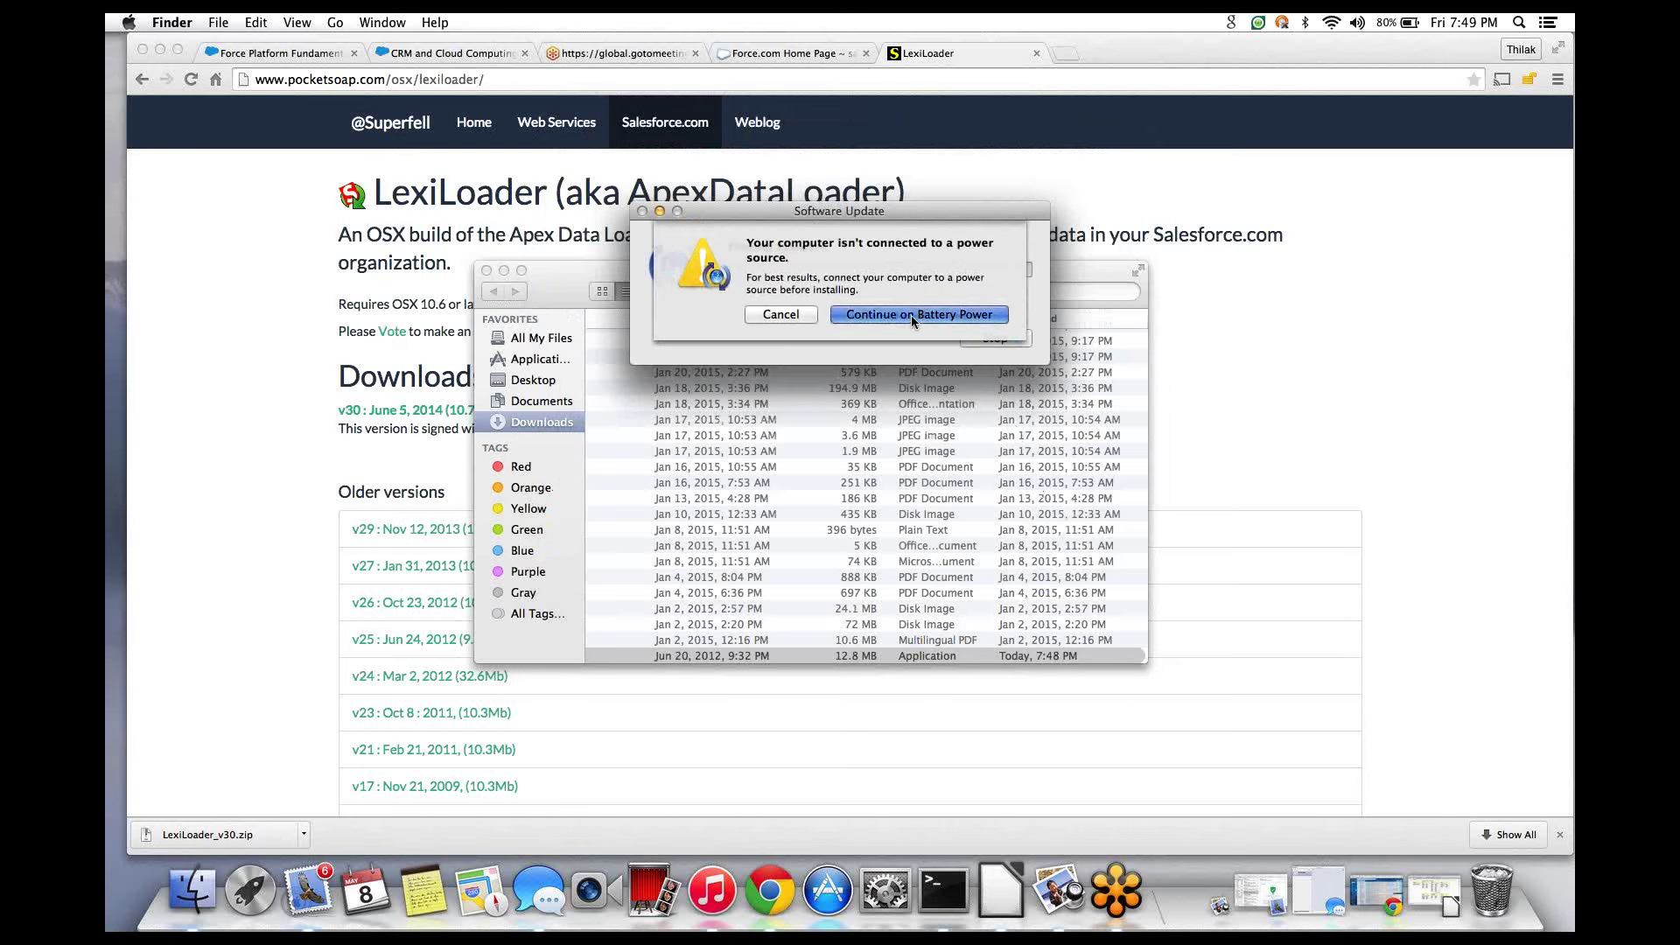
left_click(911, 316)
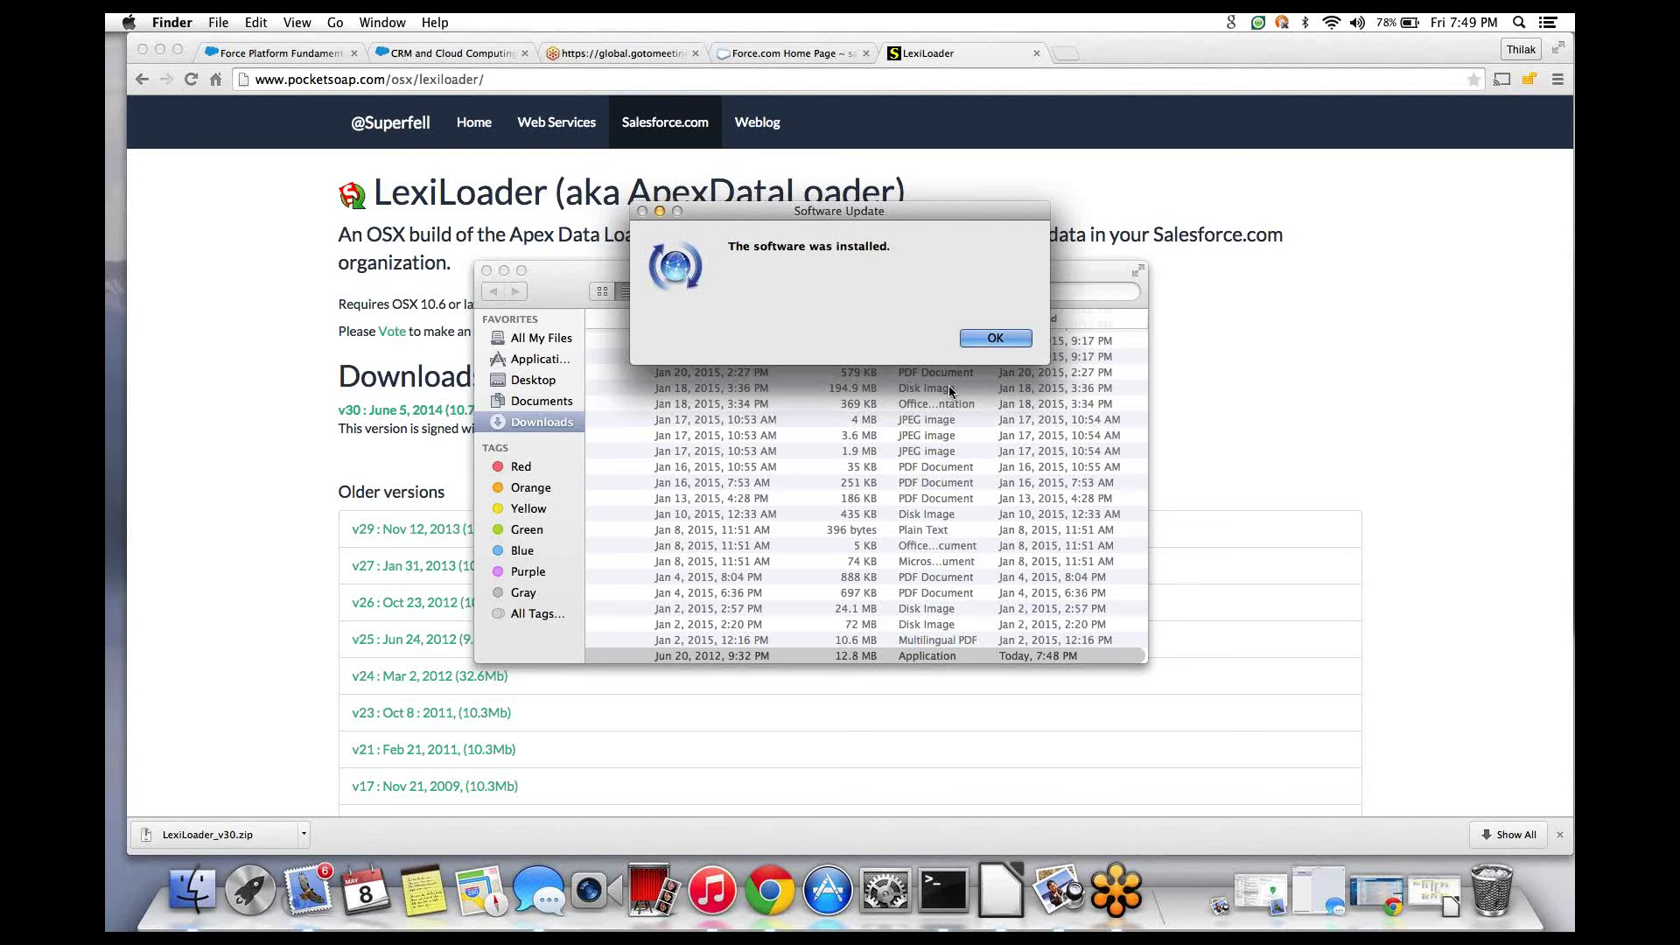
- Dismiss the installation-complete message, then open LexiLoader and allow it past the security warning
left_click(980, 339)
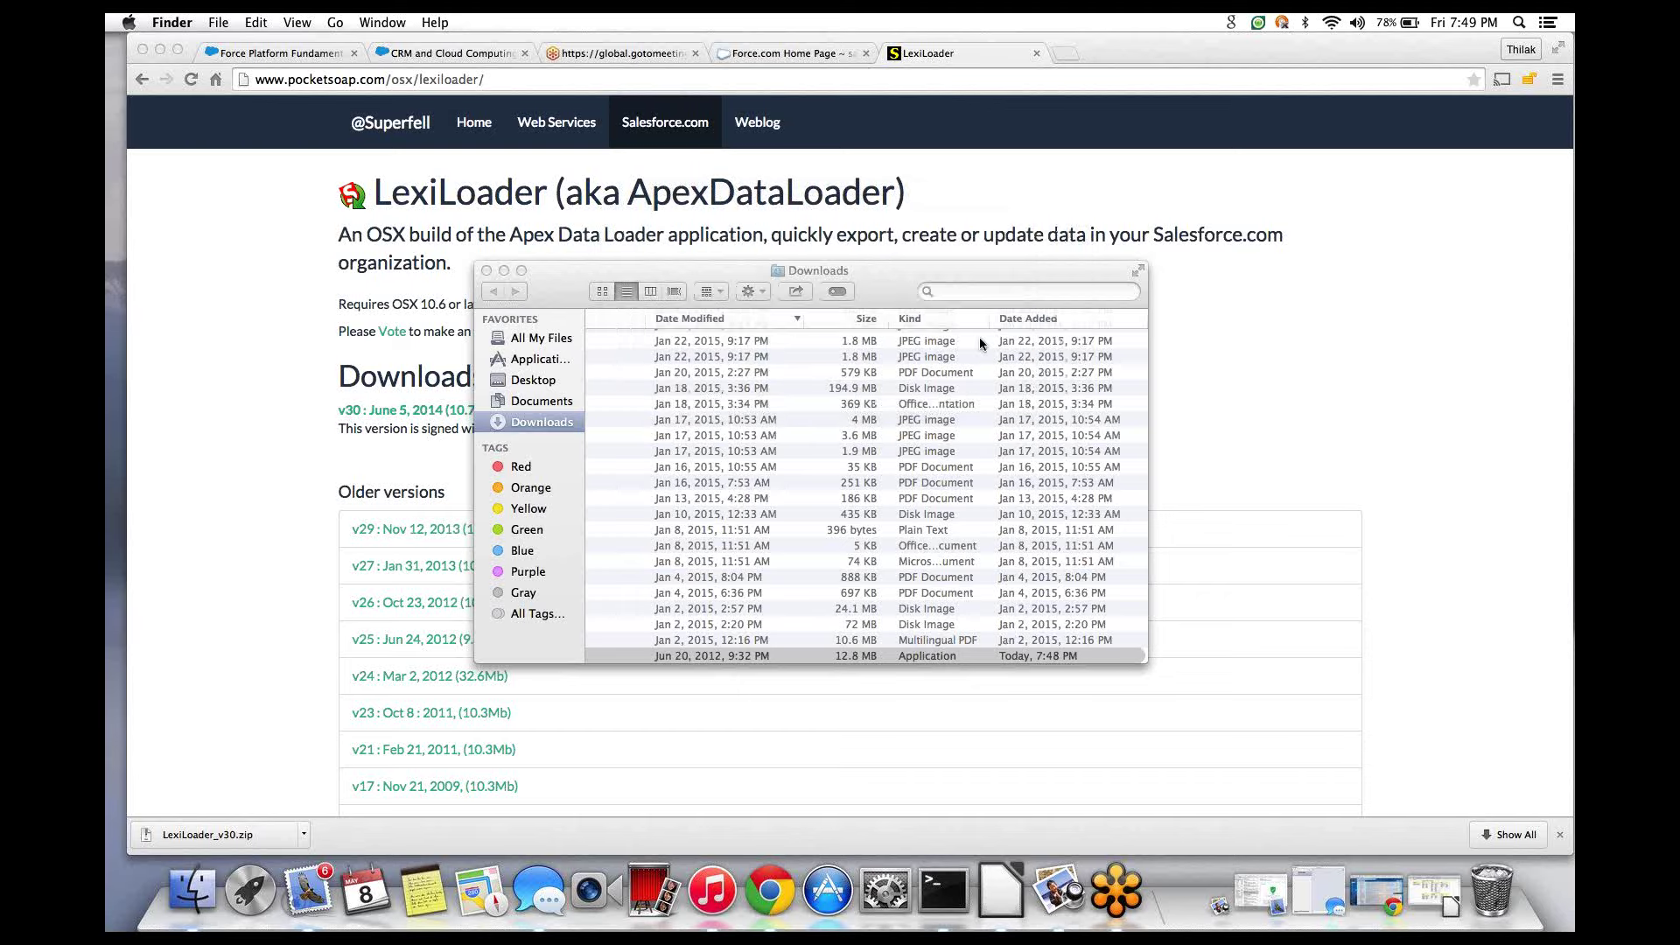
key("super+o")
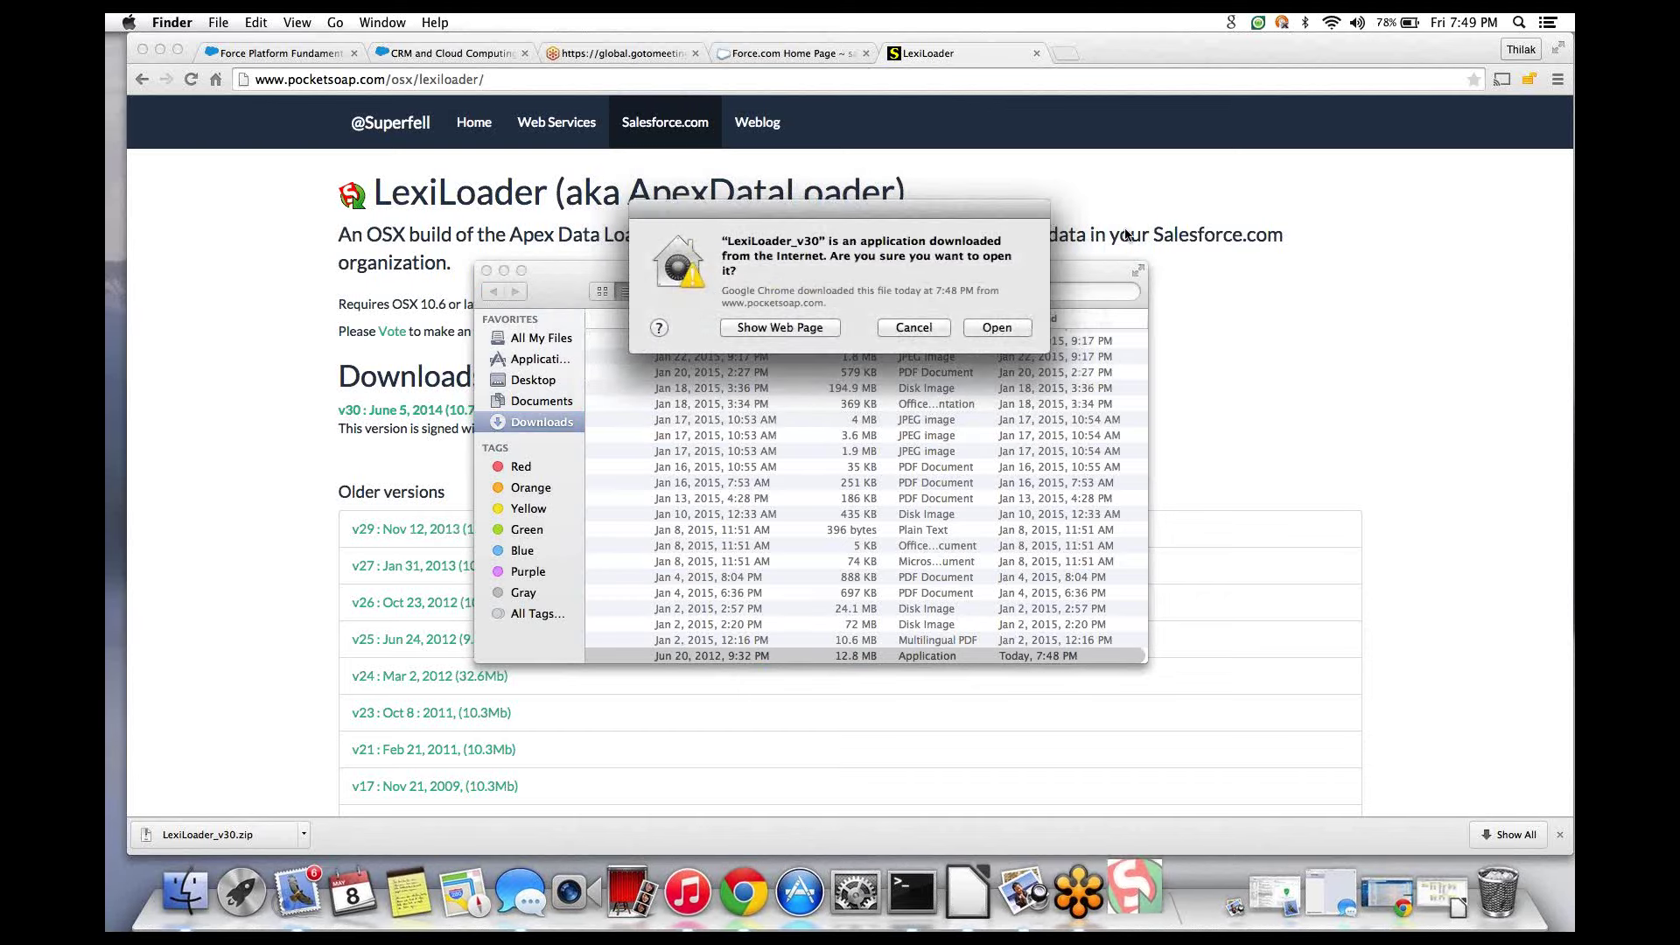
left_click(1002, 327)
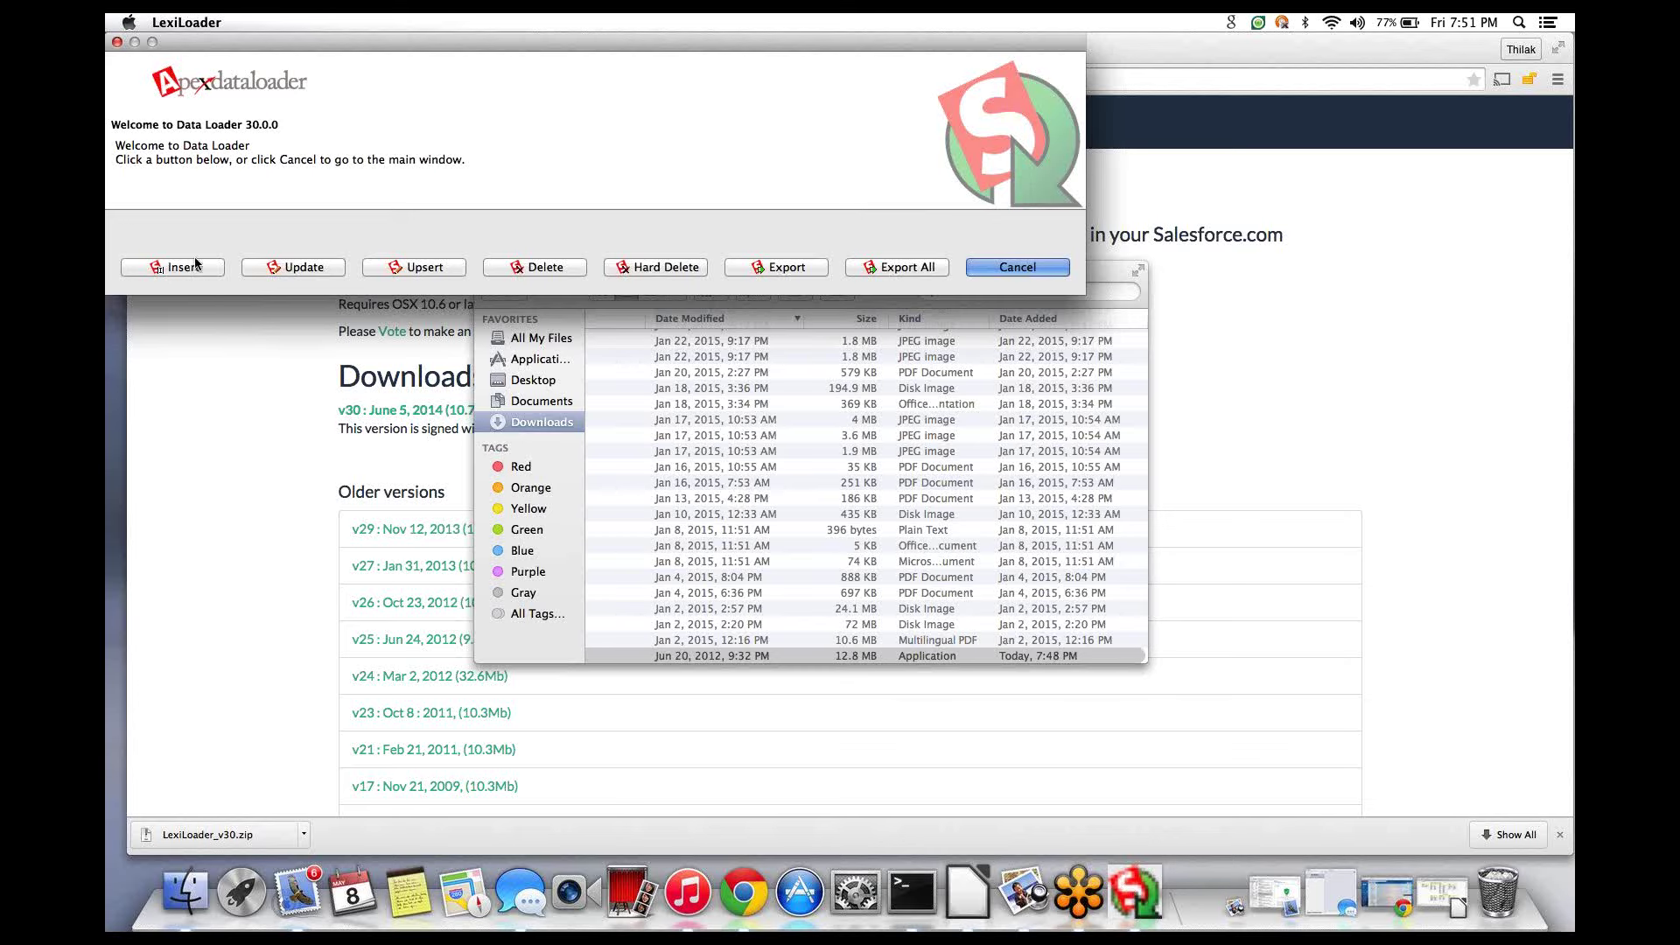
- Choose Insert on the Data Loader 30.0.0 welcome screen
left_click(194, 268)
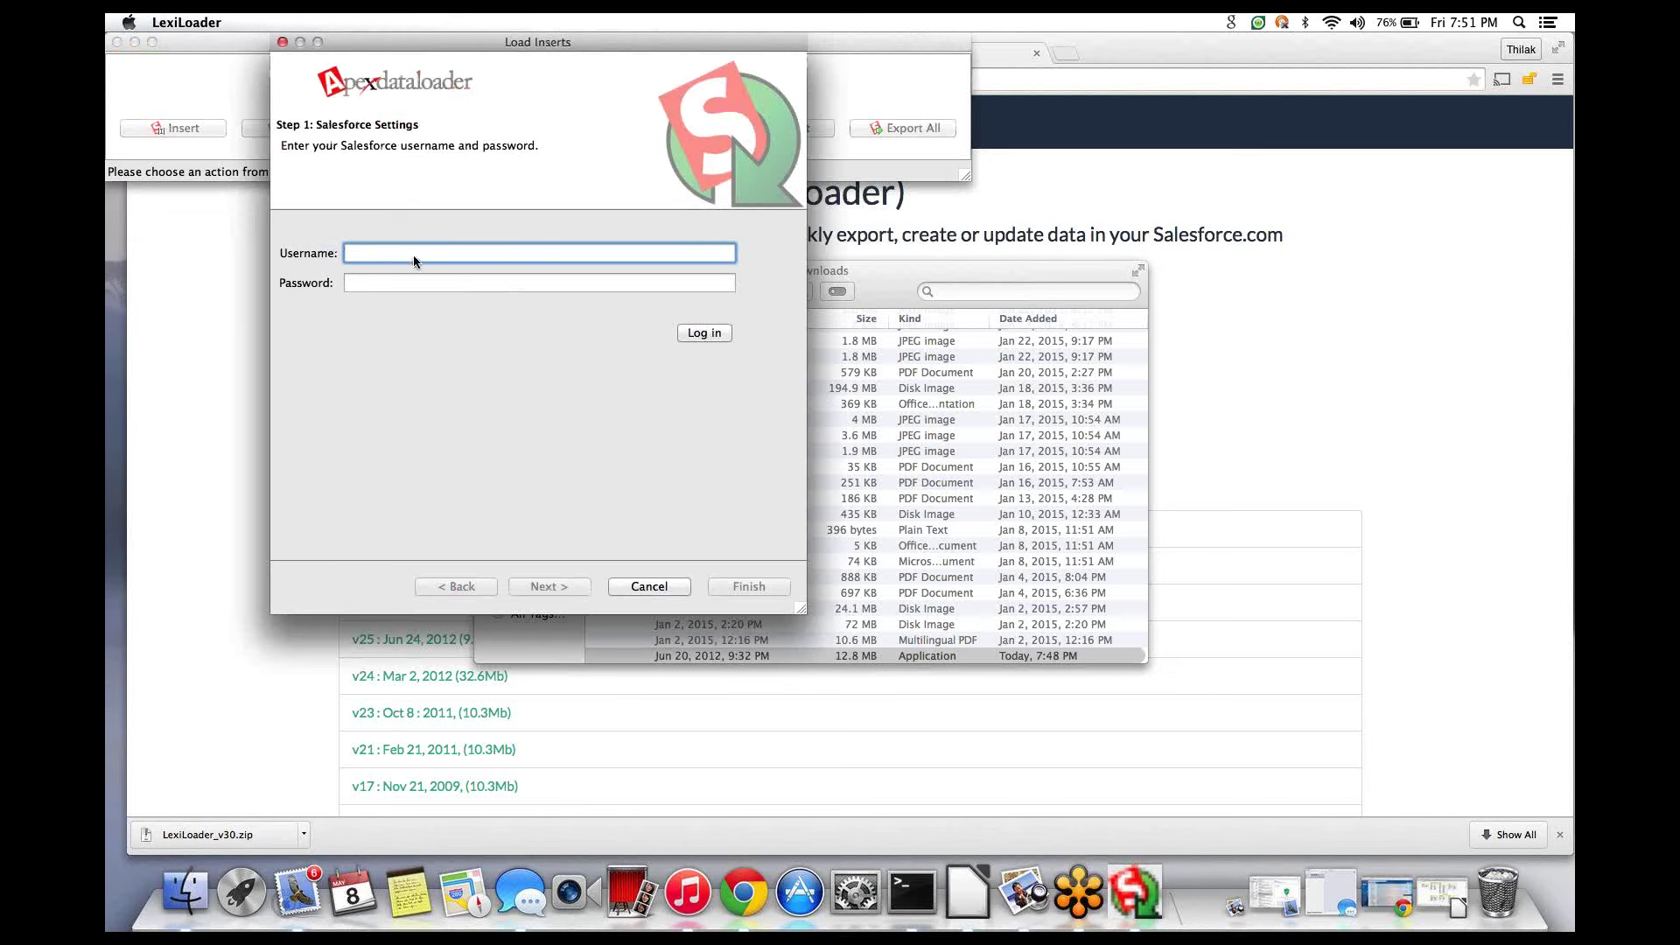
- Enter the Salesforce username and password in the Load Inserts wizard and attempt to log in
key("Tab")
type("•••")
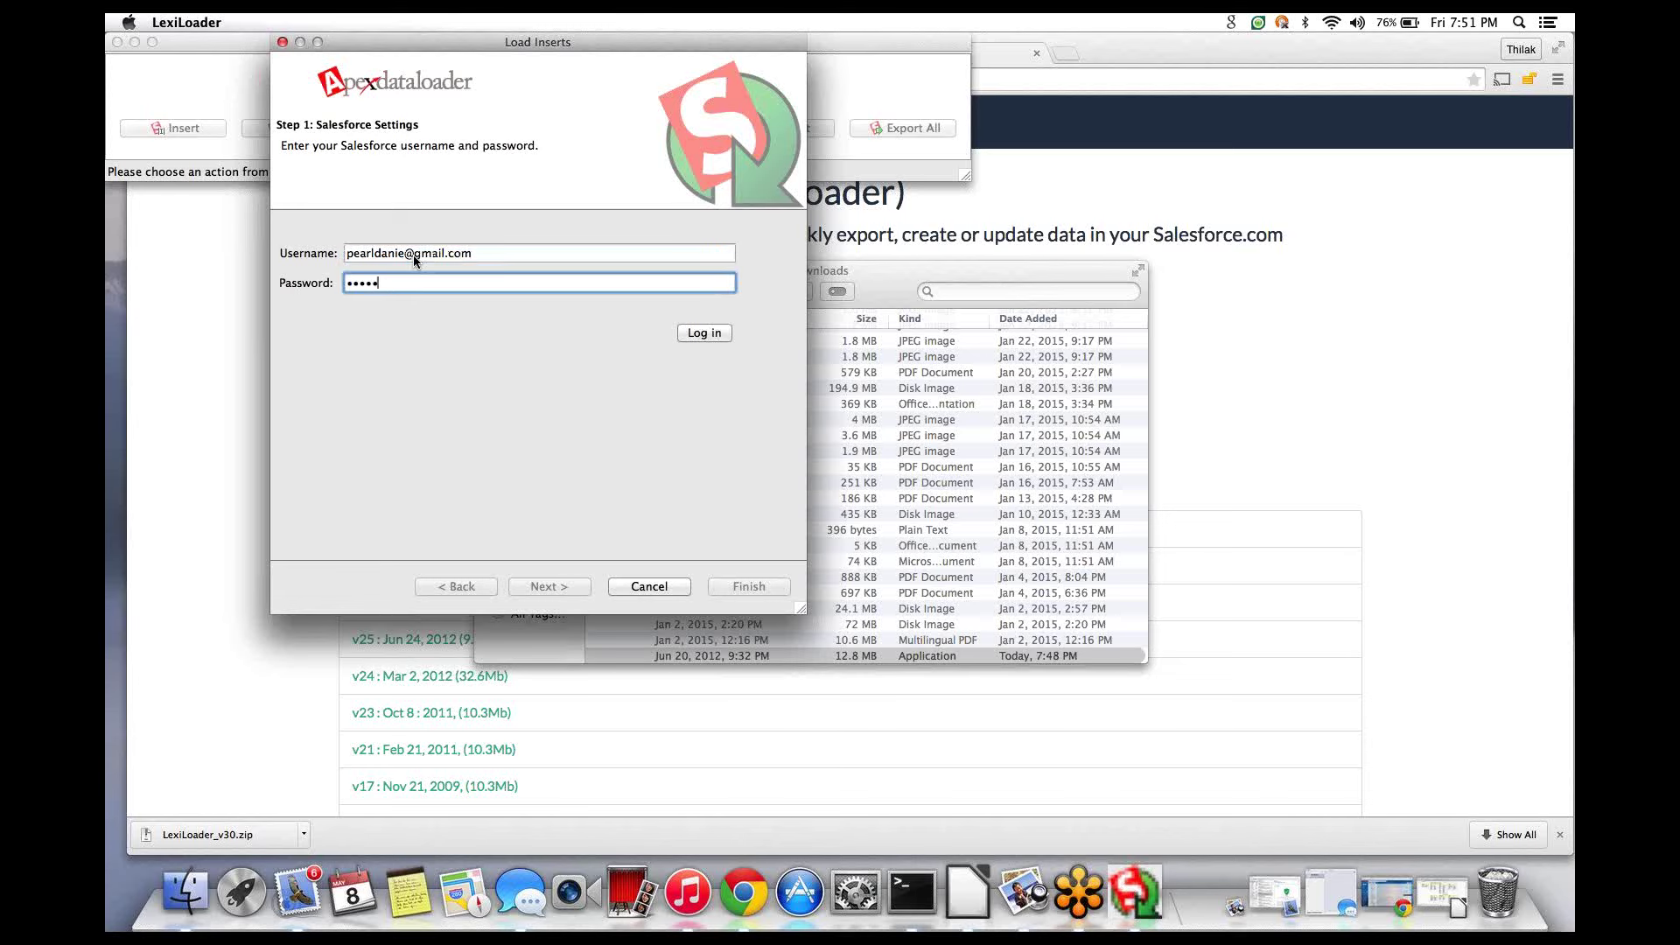
key("BackSpace")
key("BackSpace")
key("BackSpace")
key("BackSpace")
key("BackSpace")
type("•••")
left_click(687, 336)
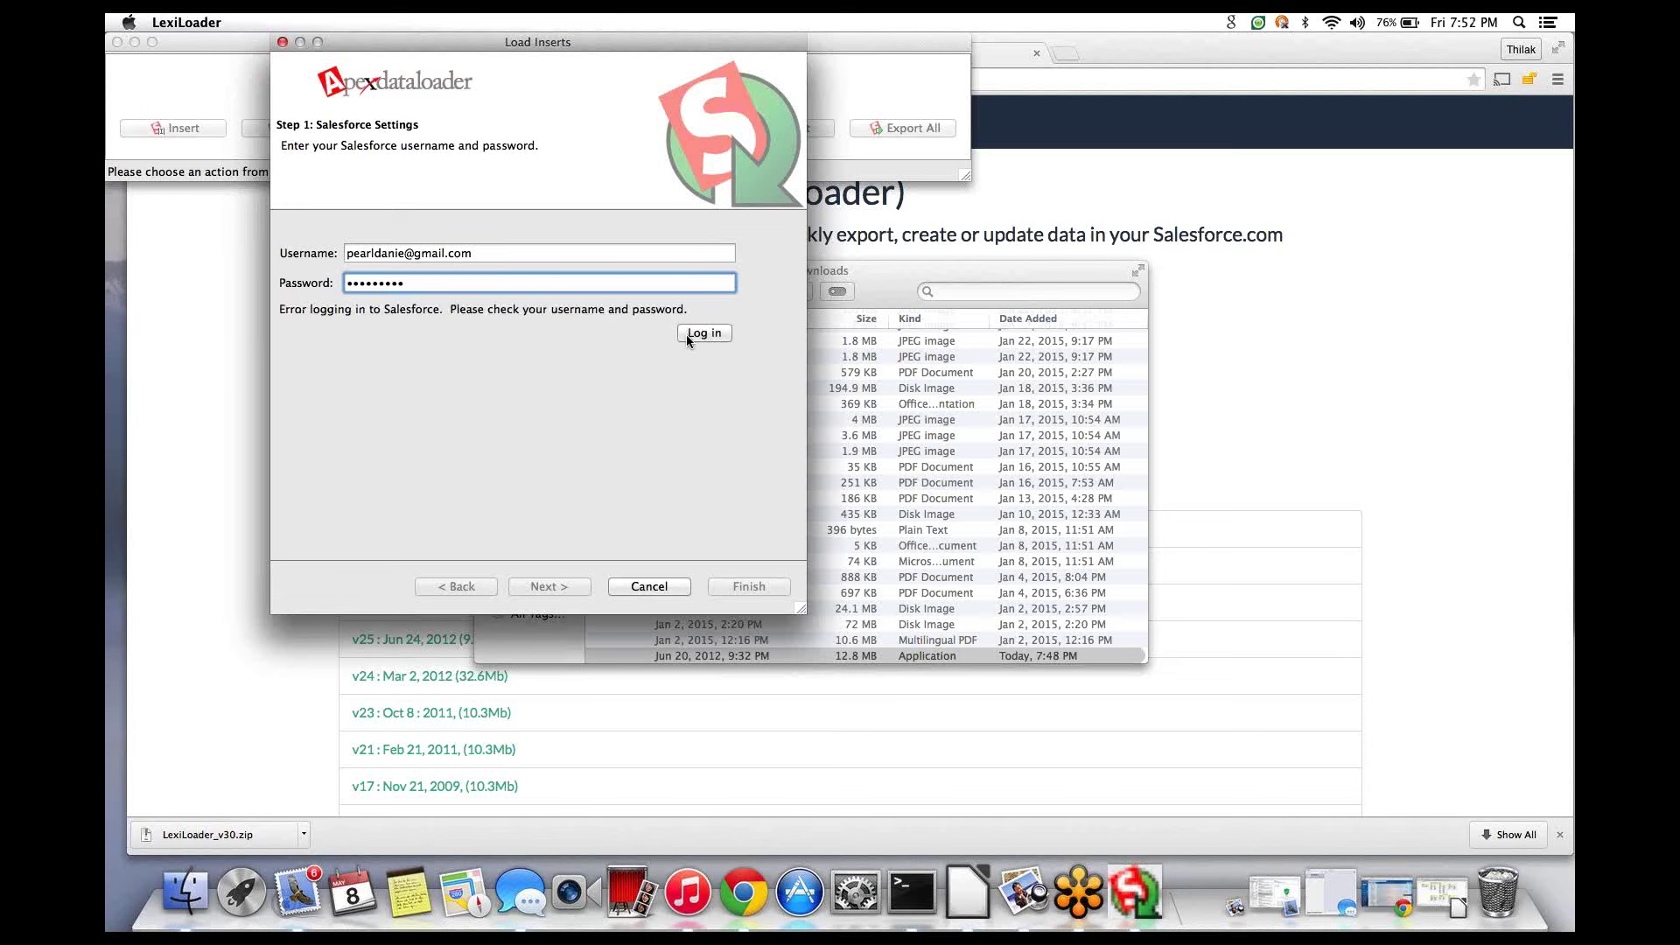
- Retype the password and retry the Salesforce login several more times
key("BackSpace")
key("BackSpace")
key("BackSpace")
key("BackSpace")
key("BackSpace")
key("BackSpace")
key("BackSpace")
type("•••••••••")
left_click(691, 333)
left_click(690, 334)
key("BackSpace")
key("BackSpace")
key("BackSpace")
key("BackSpace")
key("BackSpace")
key("BackSpace")
key("BackSpace")
key("BackSpace")
type("•••••••••")
left_click(708, 334)
left_click(1091, 177)
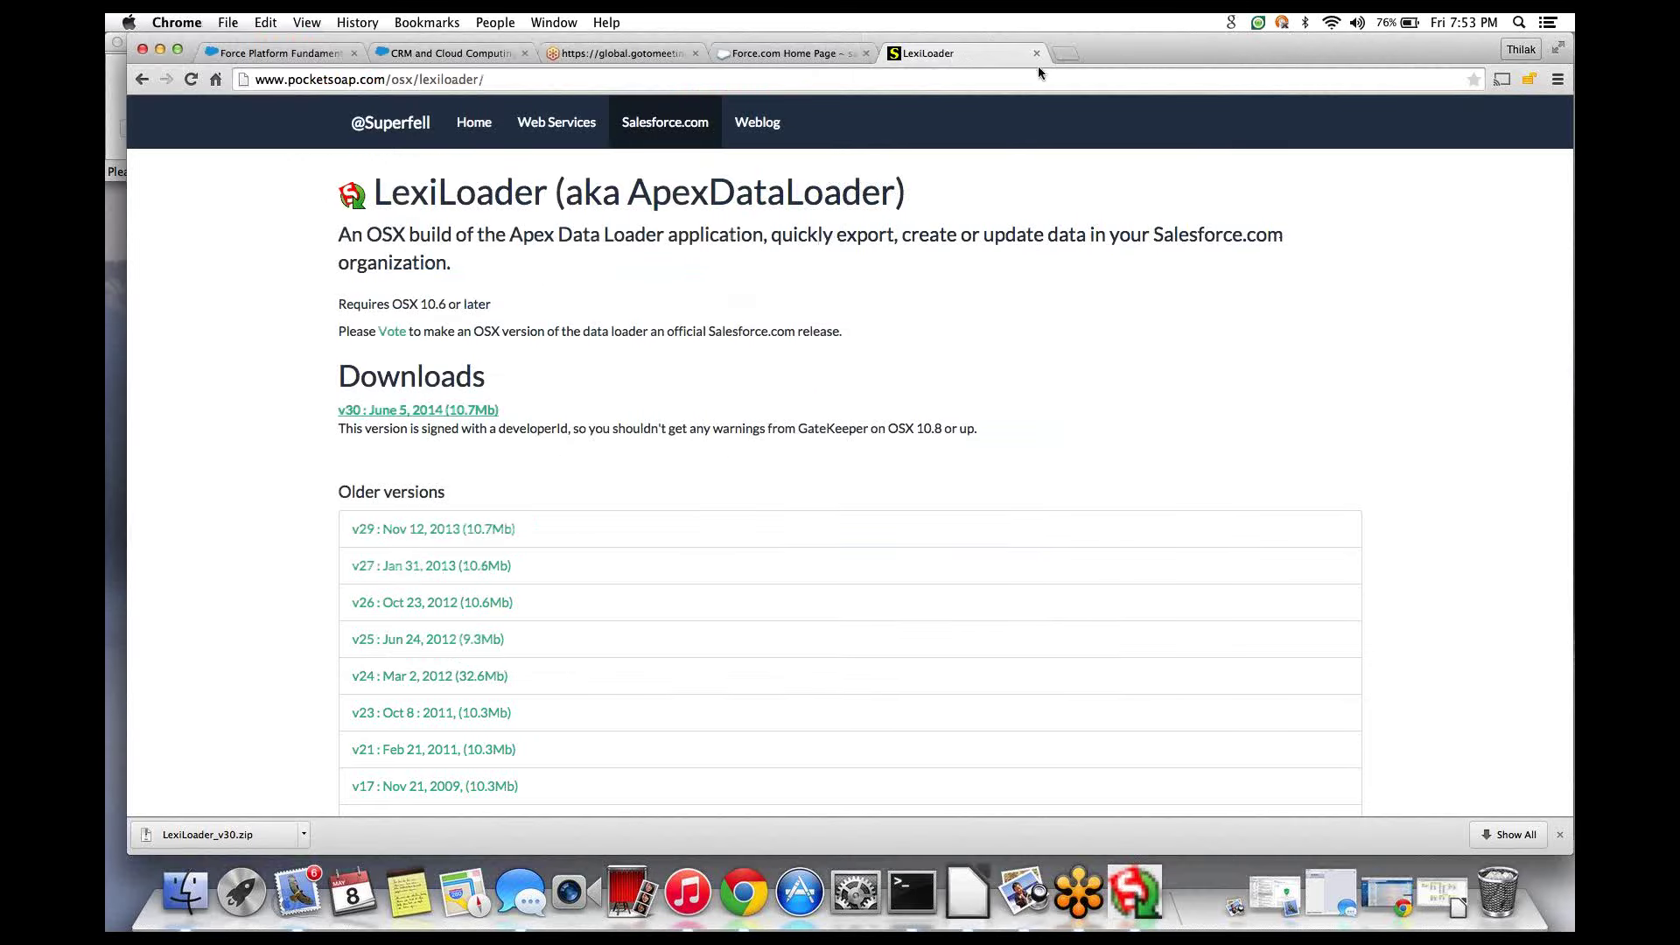
left_click(1064, 53)
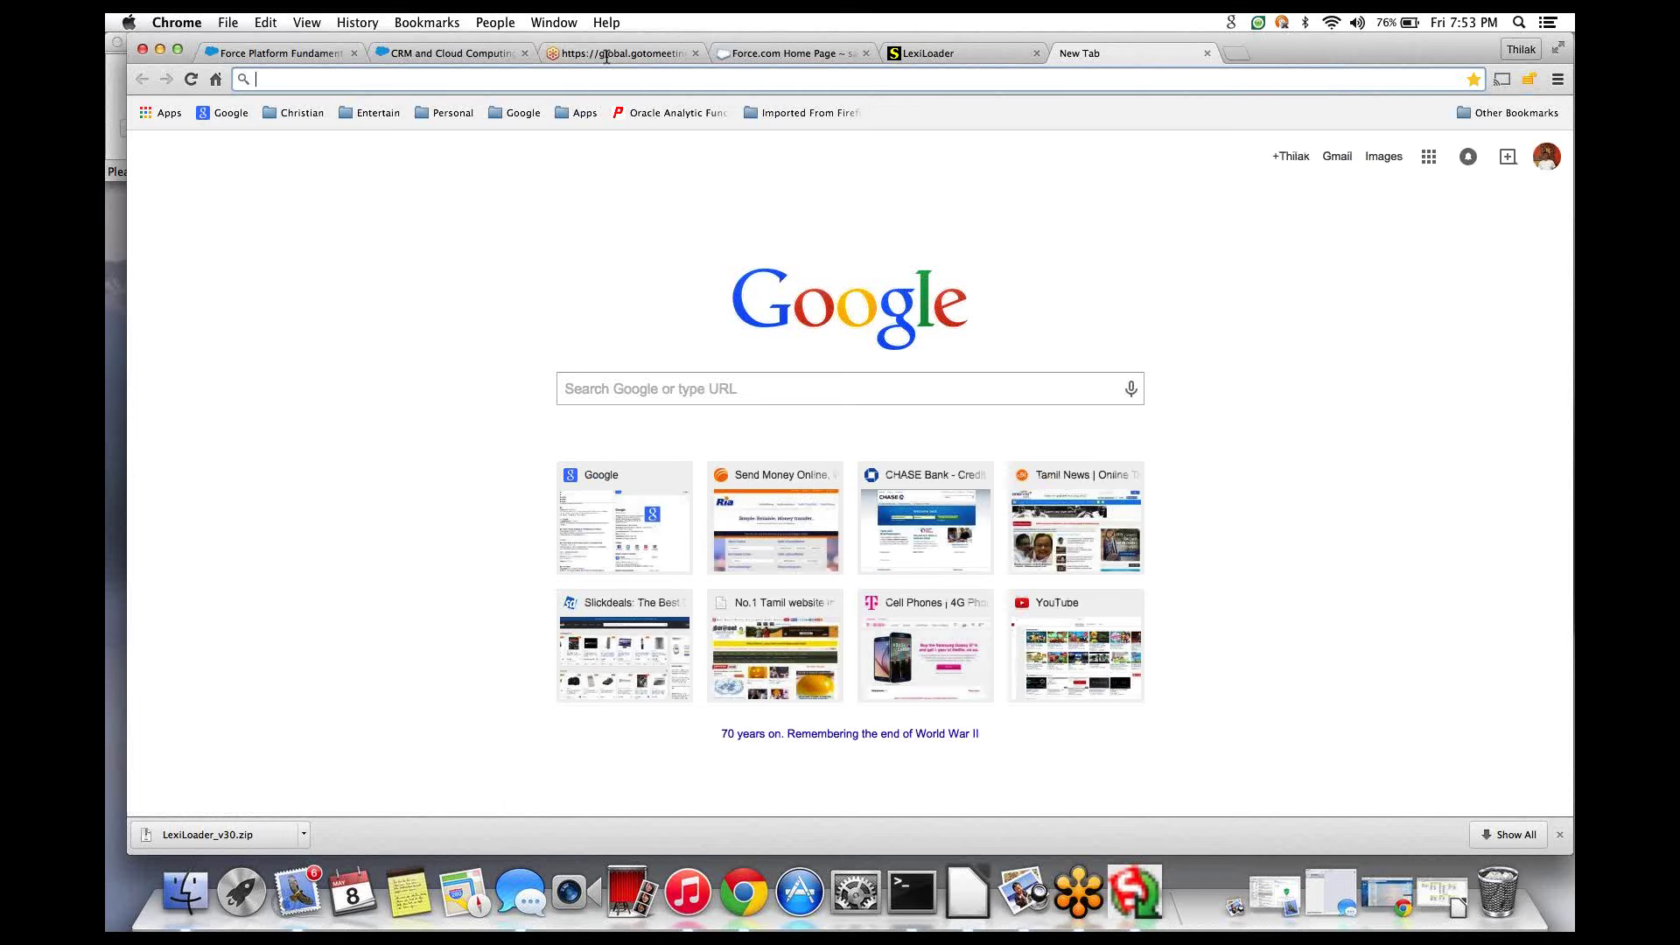
type("mail")
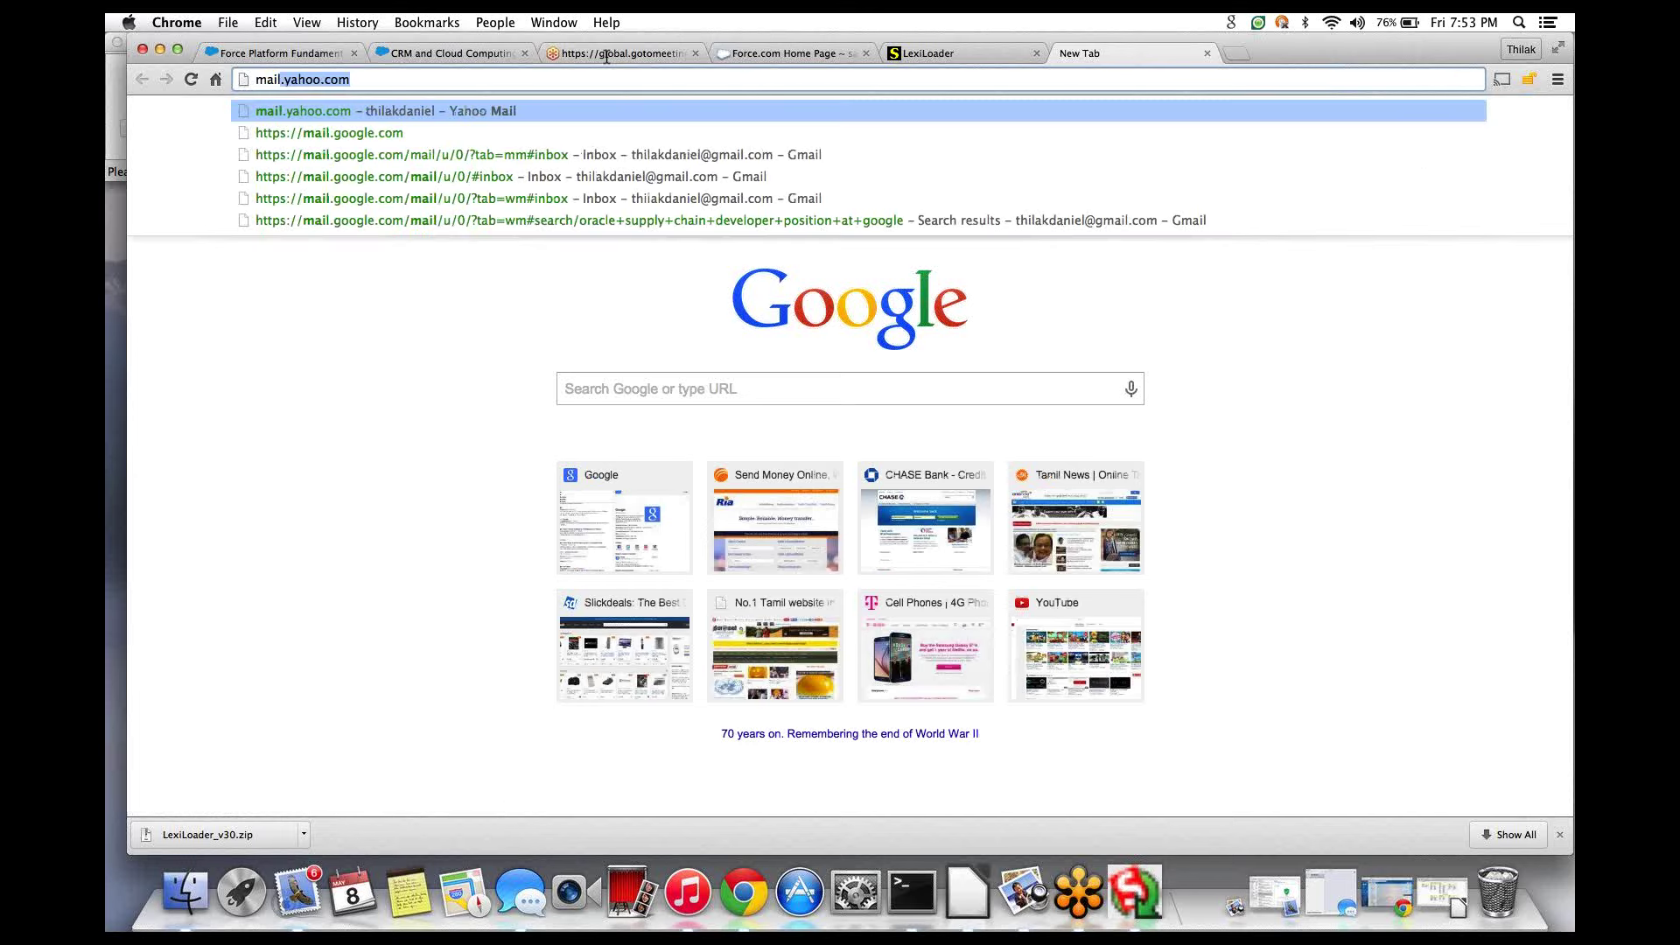
key("Down")
key("Return")
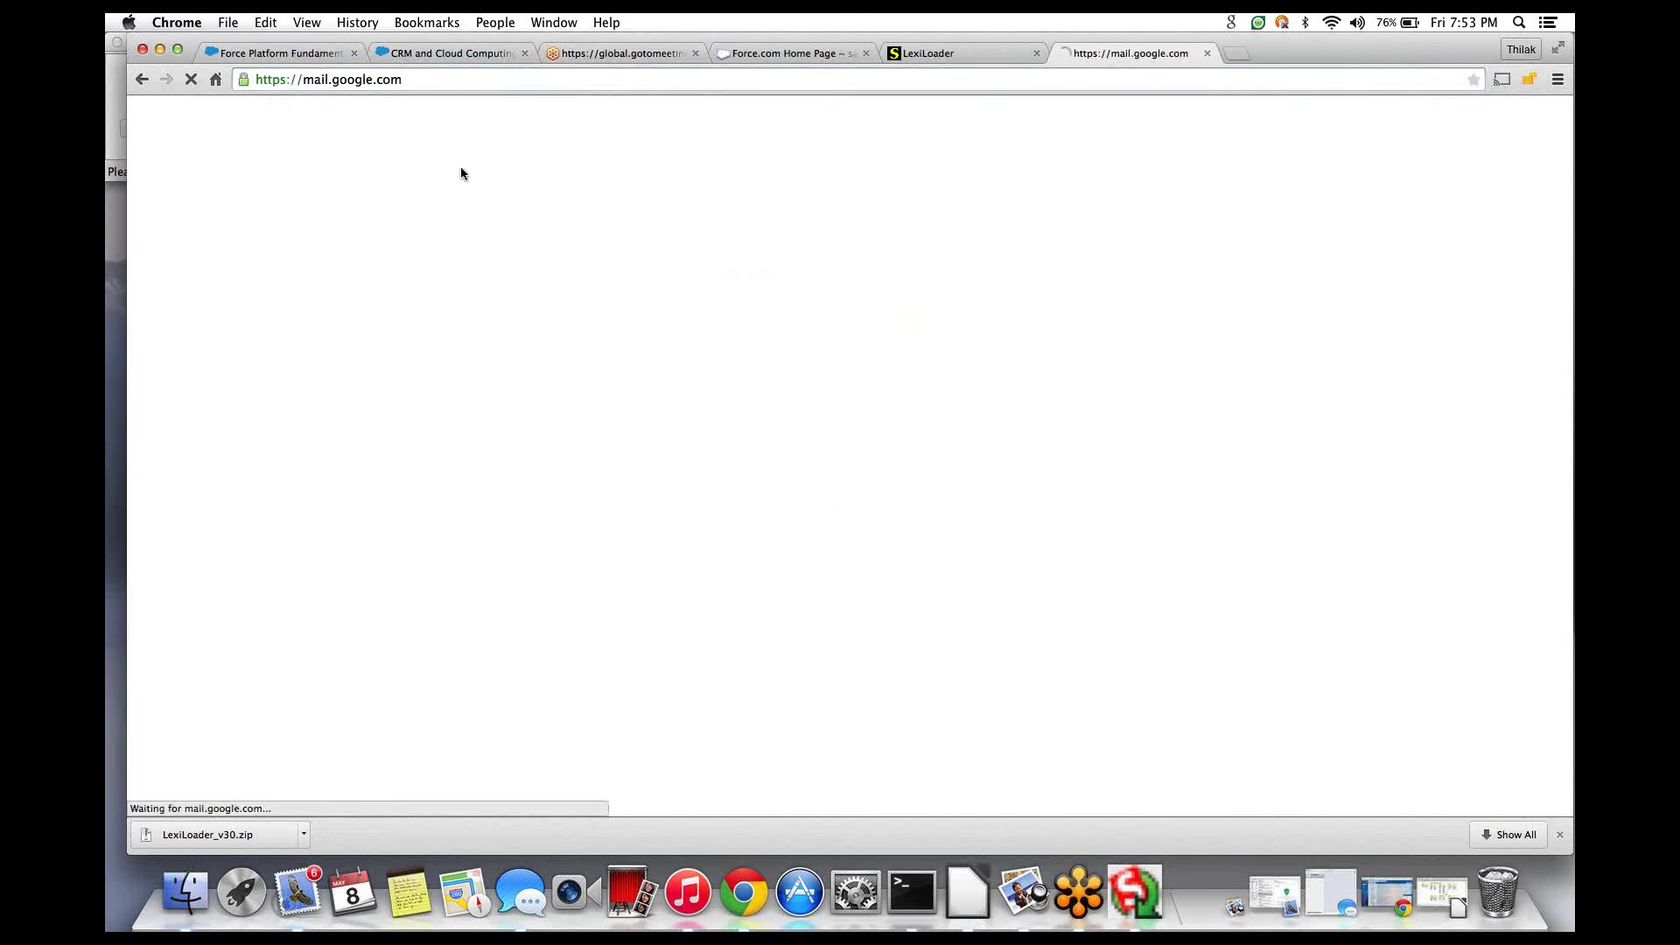
left_click(950, 51)
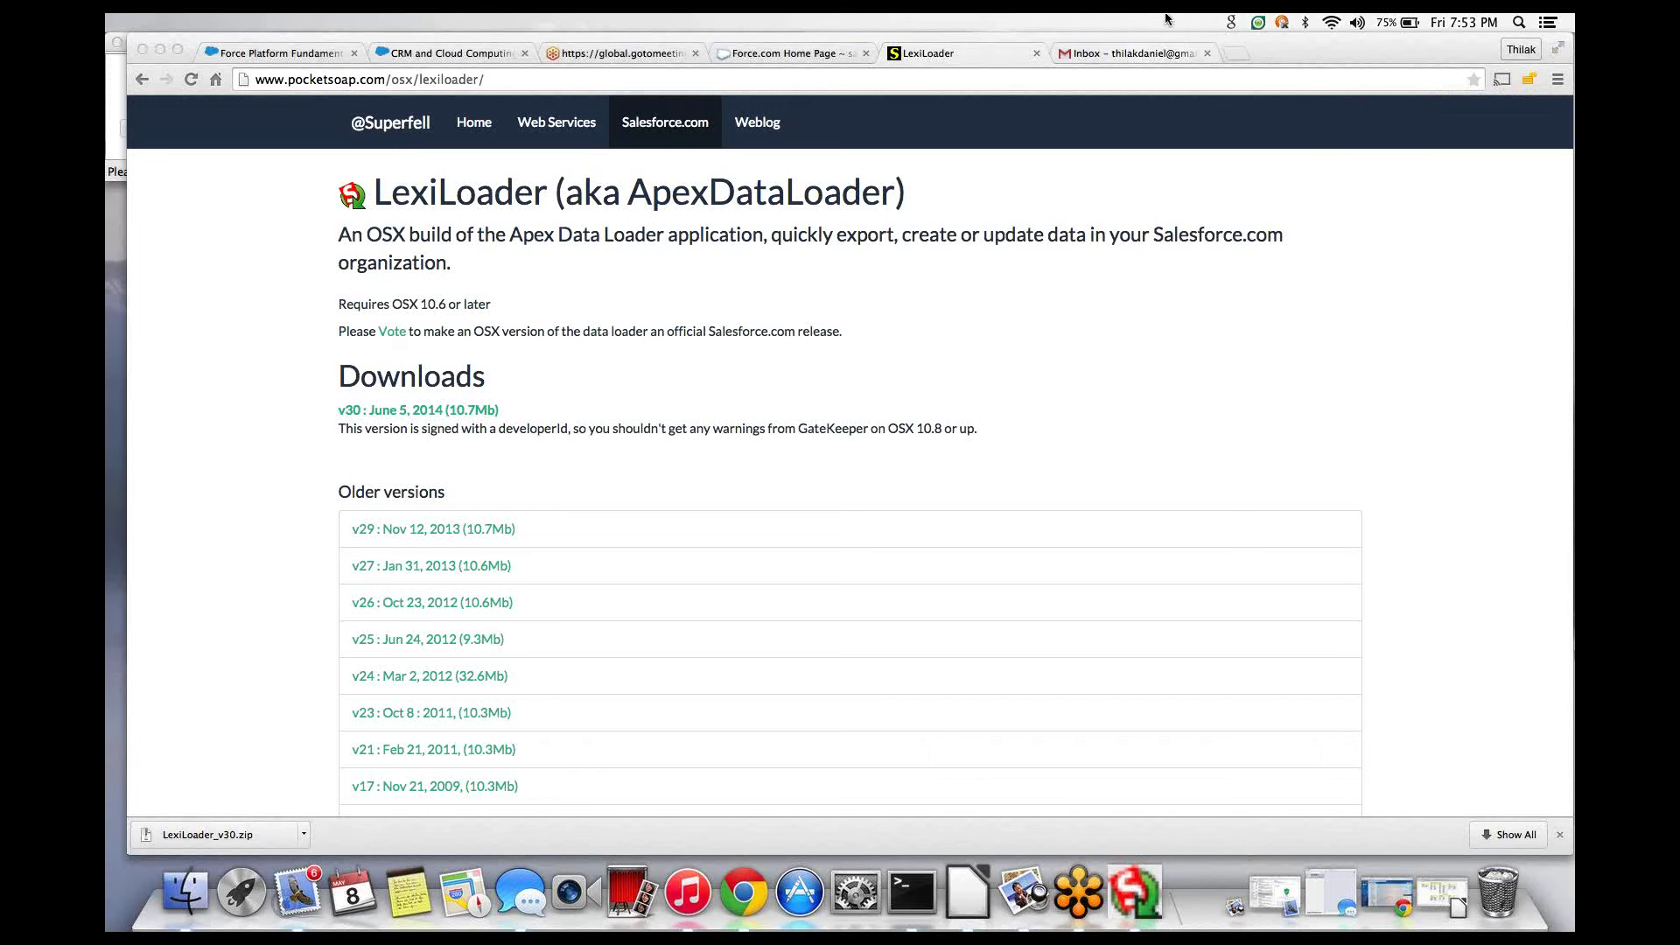
left_click(1209, 54)
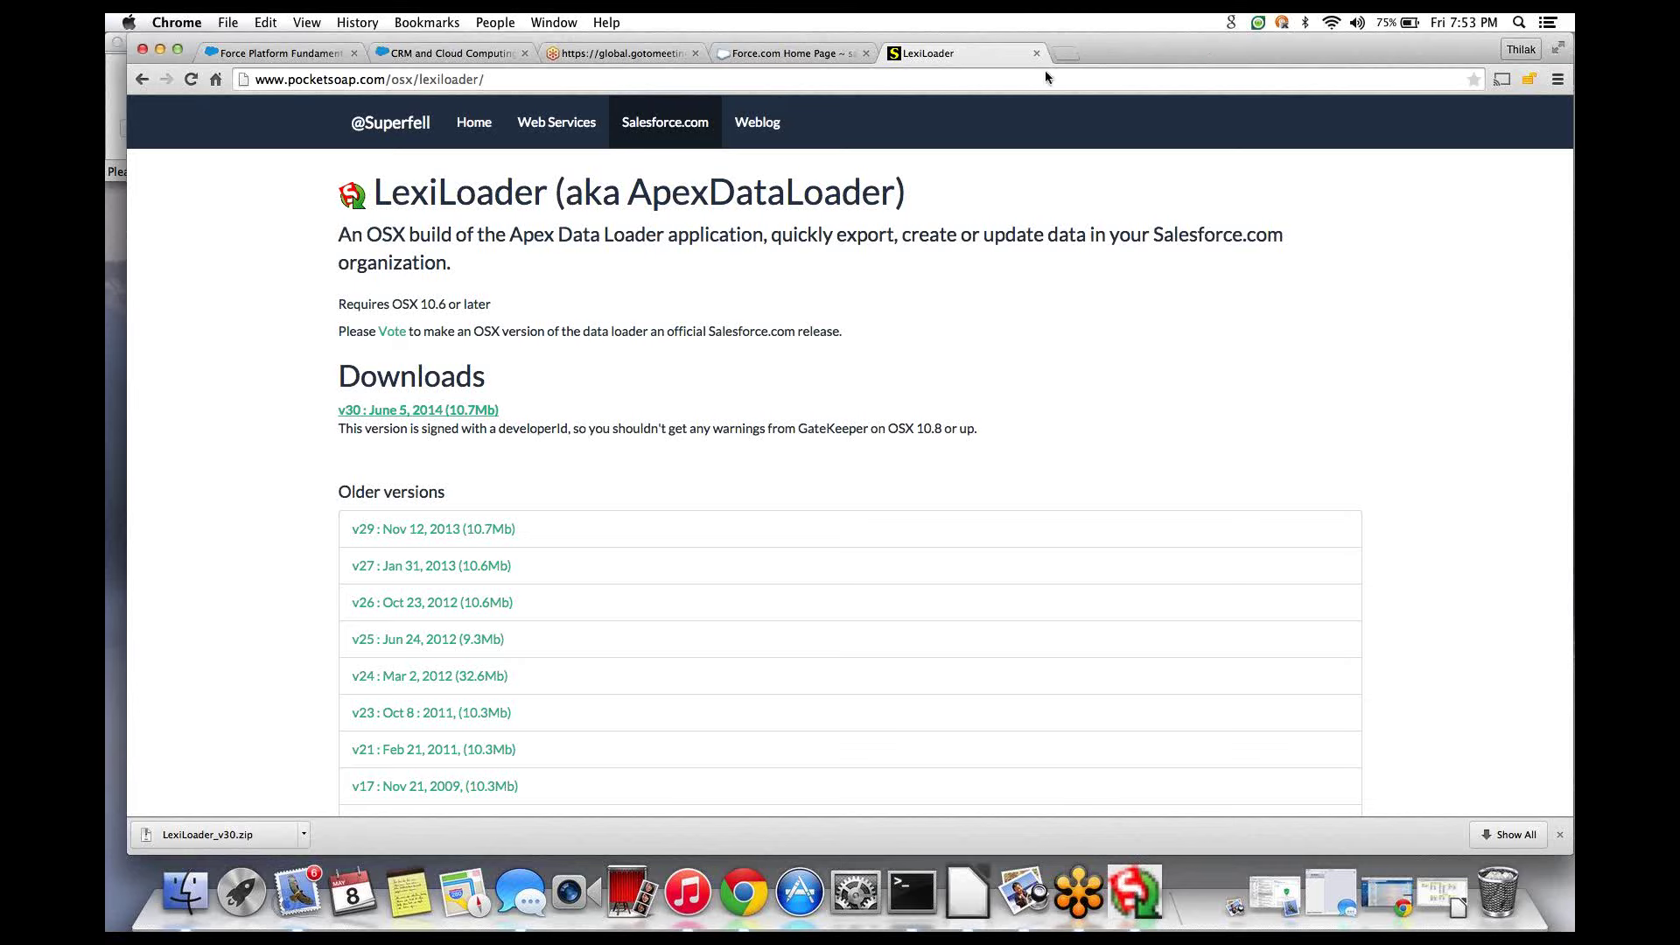
- Retype the Salesforce username e-mail and password in Load Inserts and retry the login
left_click(1135, 893)
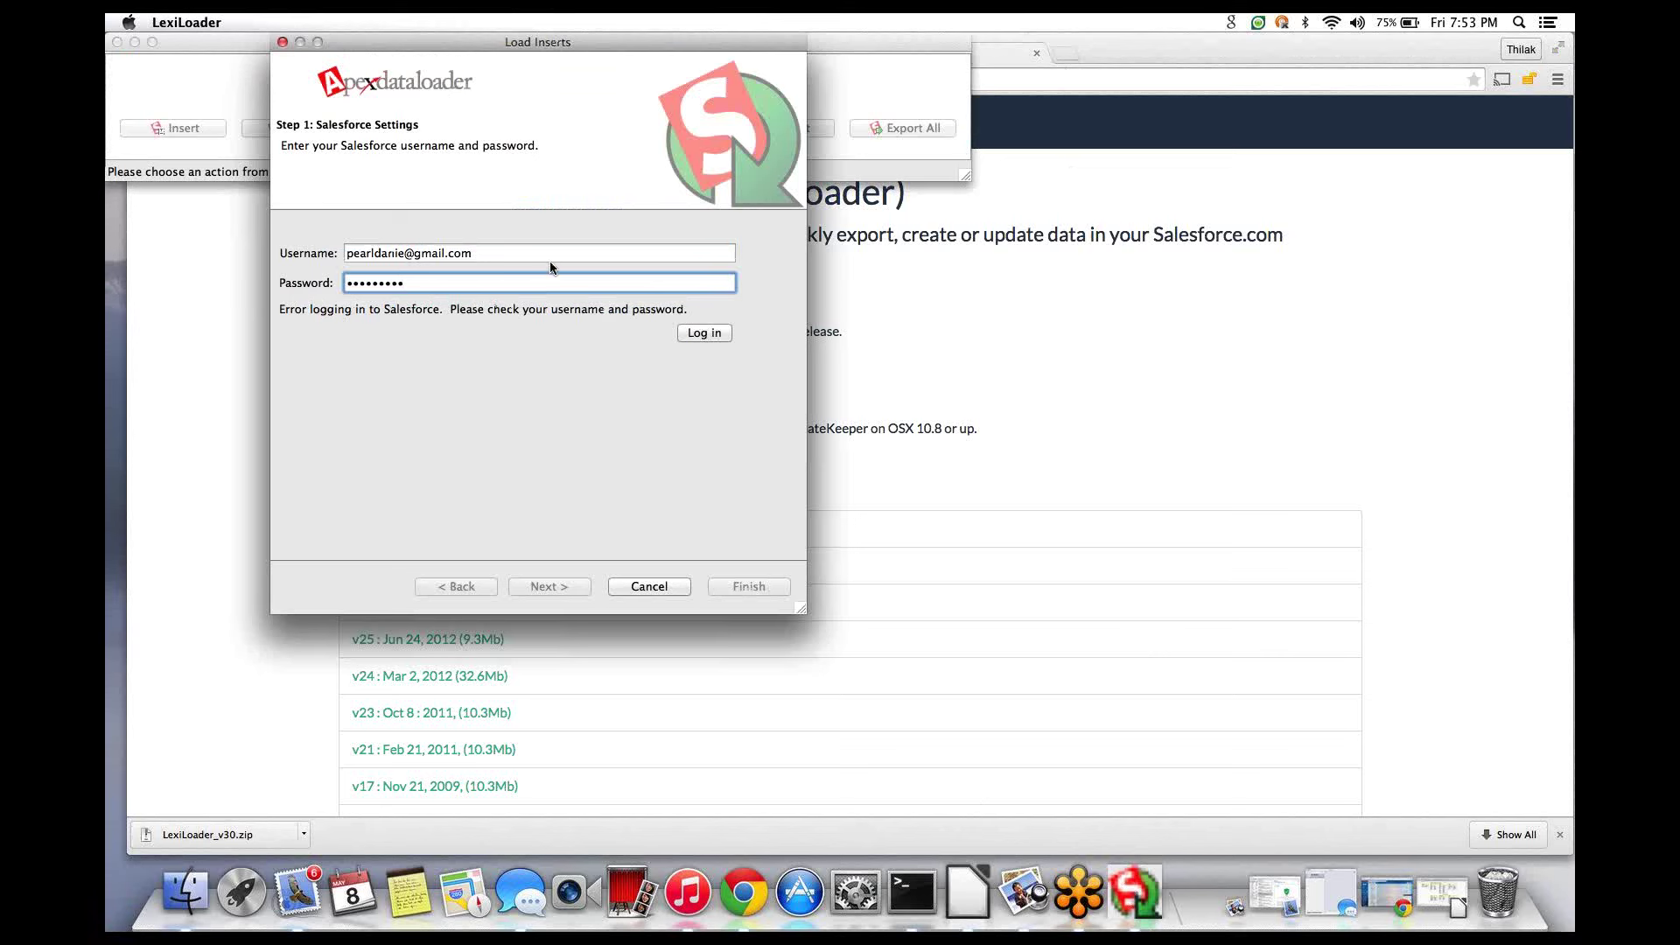
left_click(496, 252)
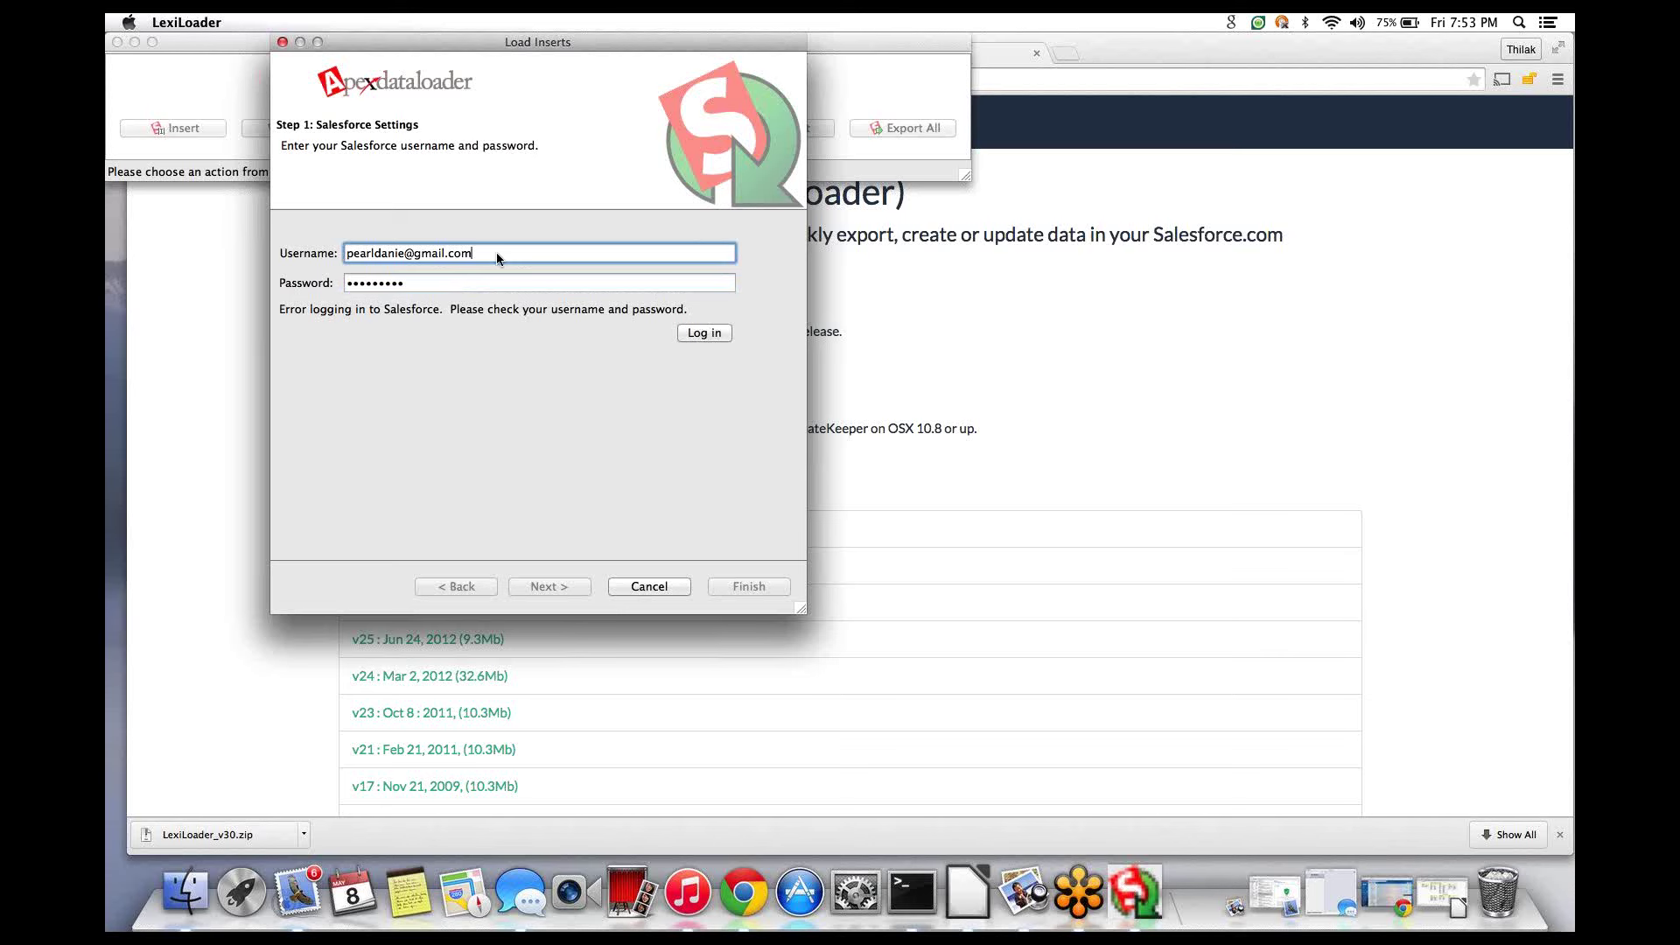
key("BackSpace")
key("BackSpace")
key("BackSpace")
key("BackSpace")
key("BackSpace")
key("BackSpace")
key("BackSpace")
key("BackSpace")
key("BackSpace")
key("BackSpace")
key("BackSpace")
key("BackSpace")
key("BackSpace")
key("BackSpace")
key("BackSpace")
key("BackSpace")
key("BackSpace")
key("BackSpace")
key("BackSpace")
key("Tab")
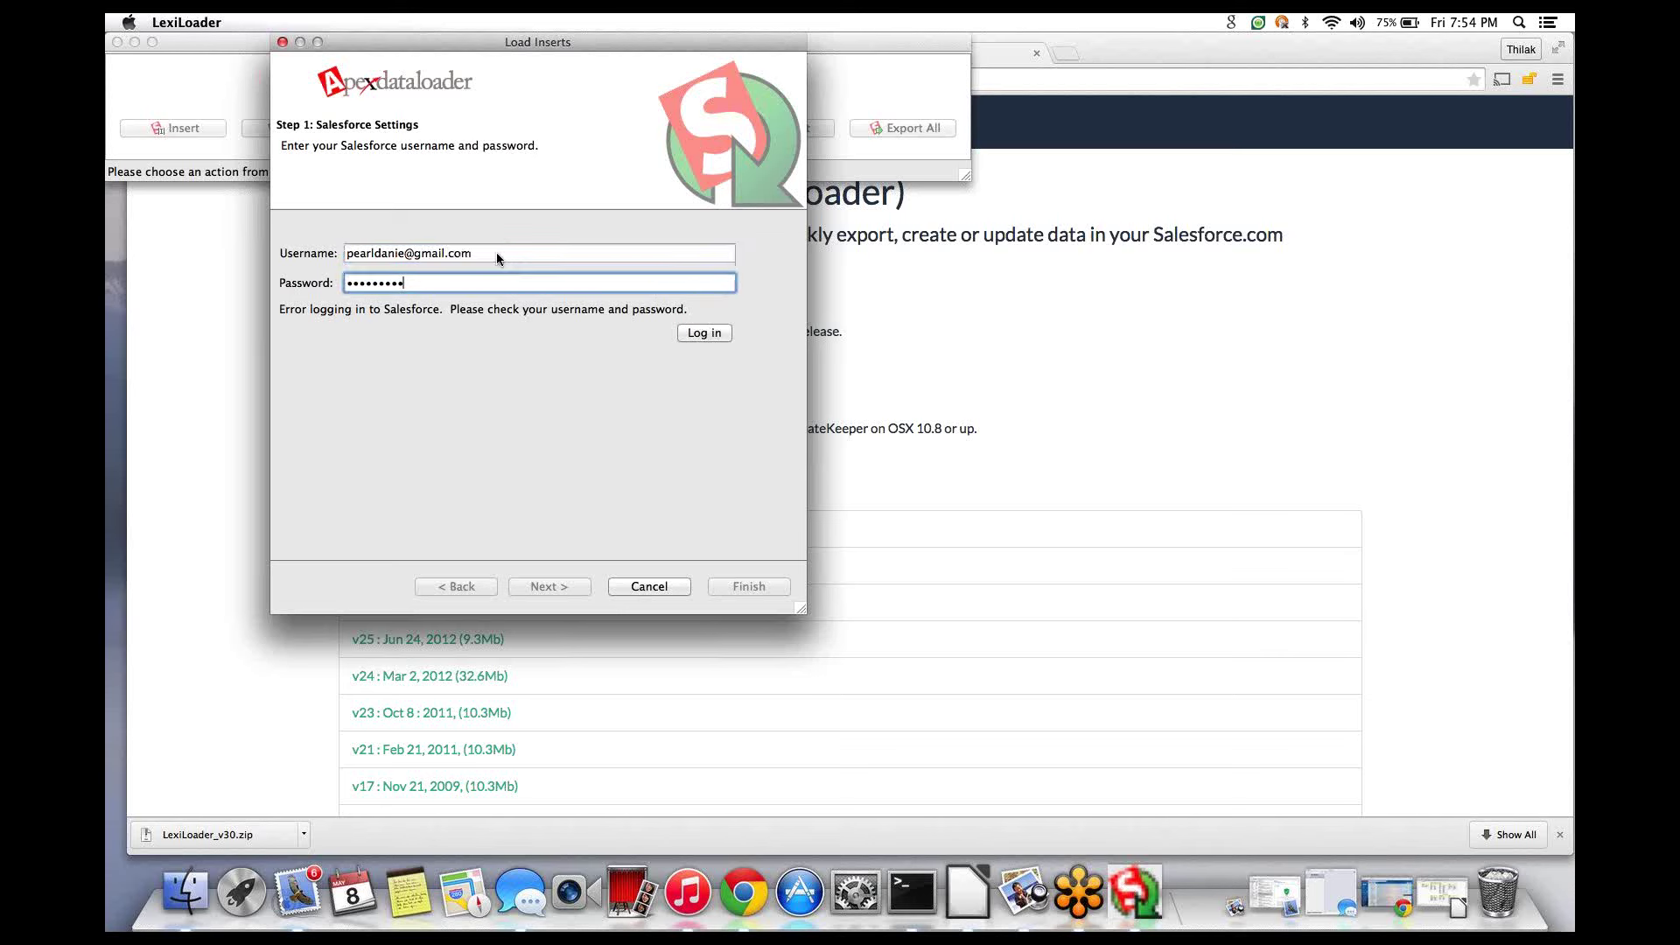
key("BackSpace")
key("BackSpace")
key("BackSpace")
key("BackSpace")
key("BackSpace")
key("BackSpace")
key("BackSpace")
key("BackSpace")
key("BackSpace")
type("*********")
left_click(721, 332)
left_click(1066, 54)
- Open Gmail in a new tab and switch to the other Google account
left_click(1066, 55)
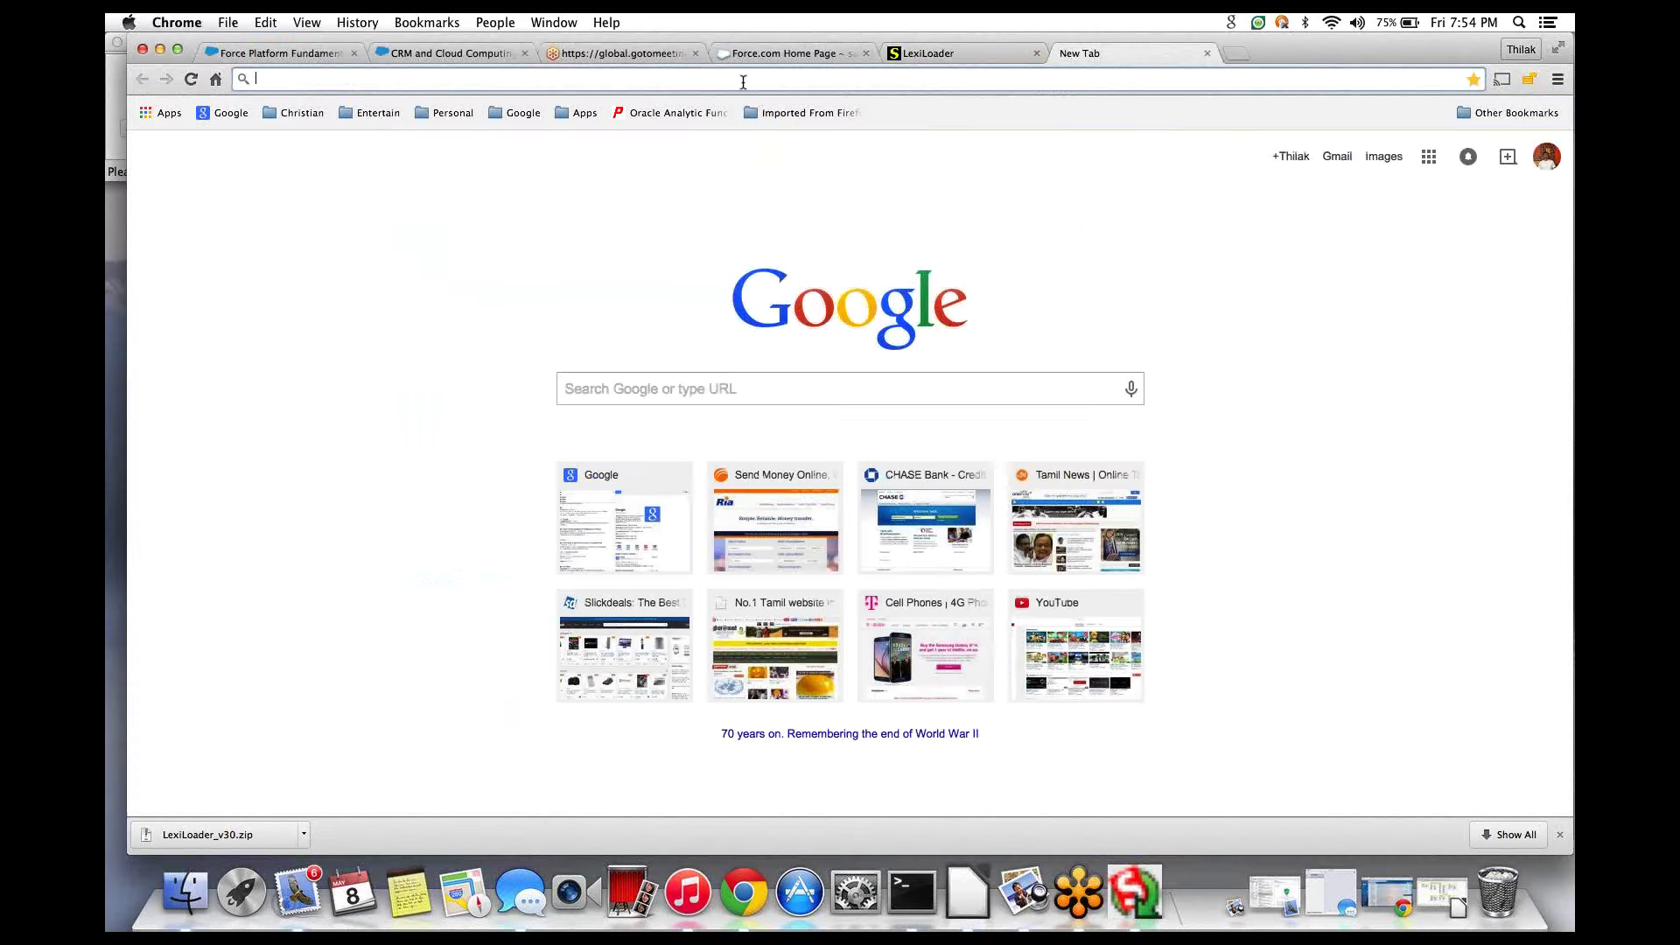
type("mail")
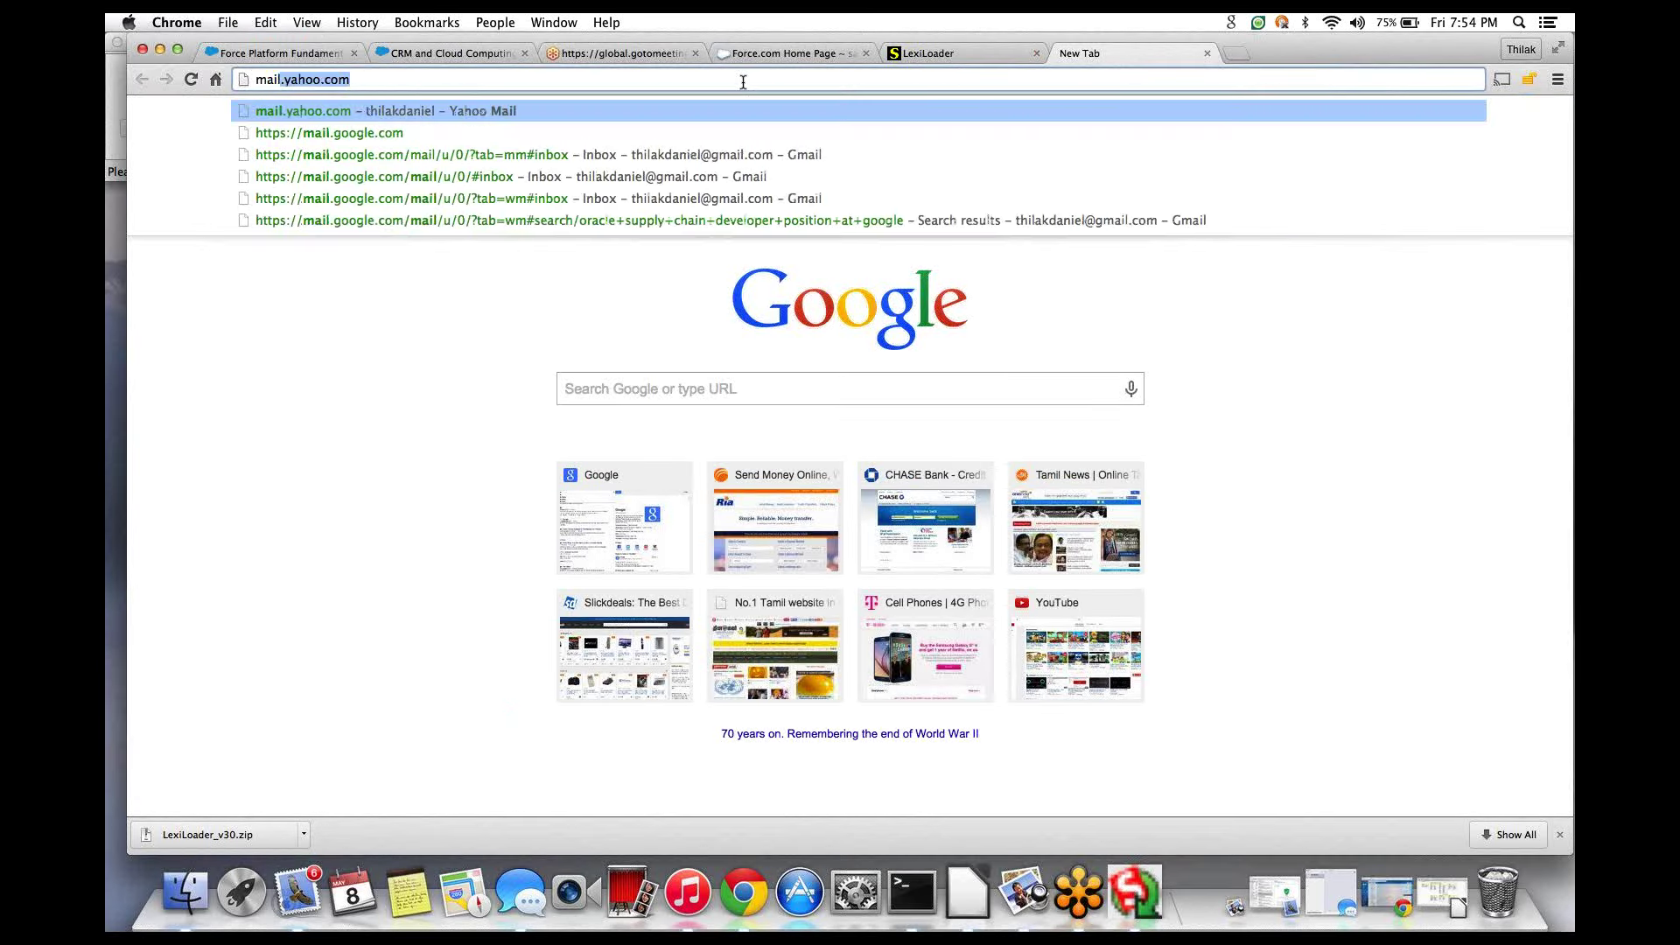
key("Down")
key("Return")
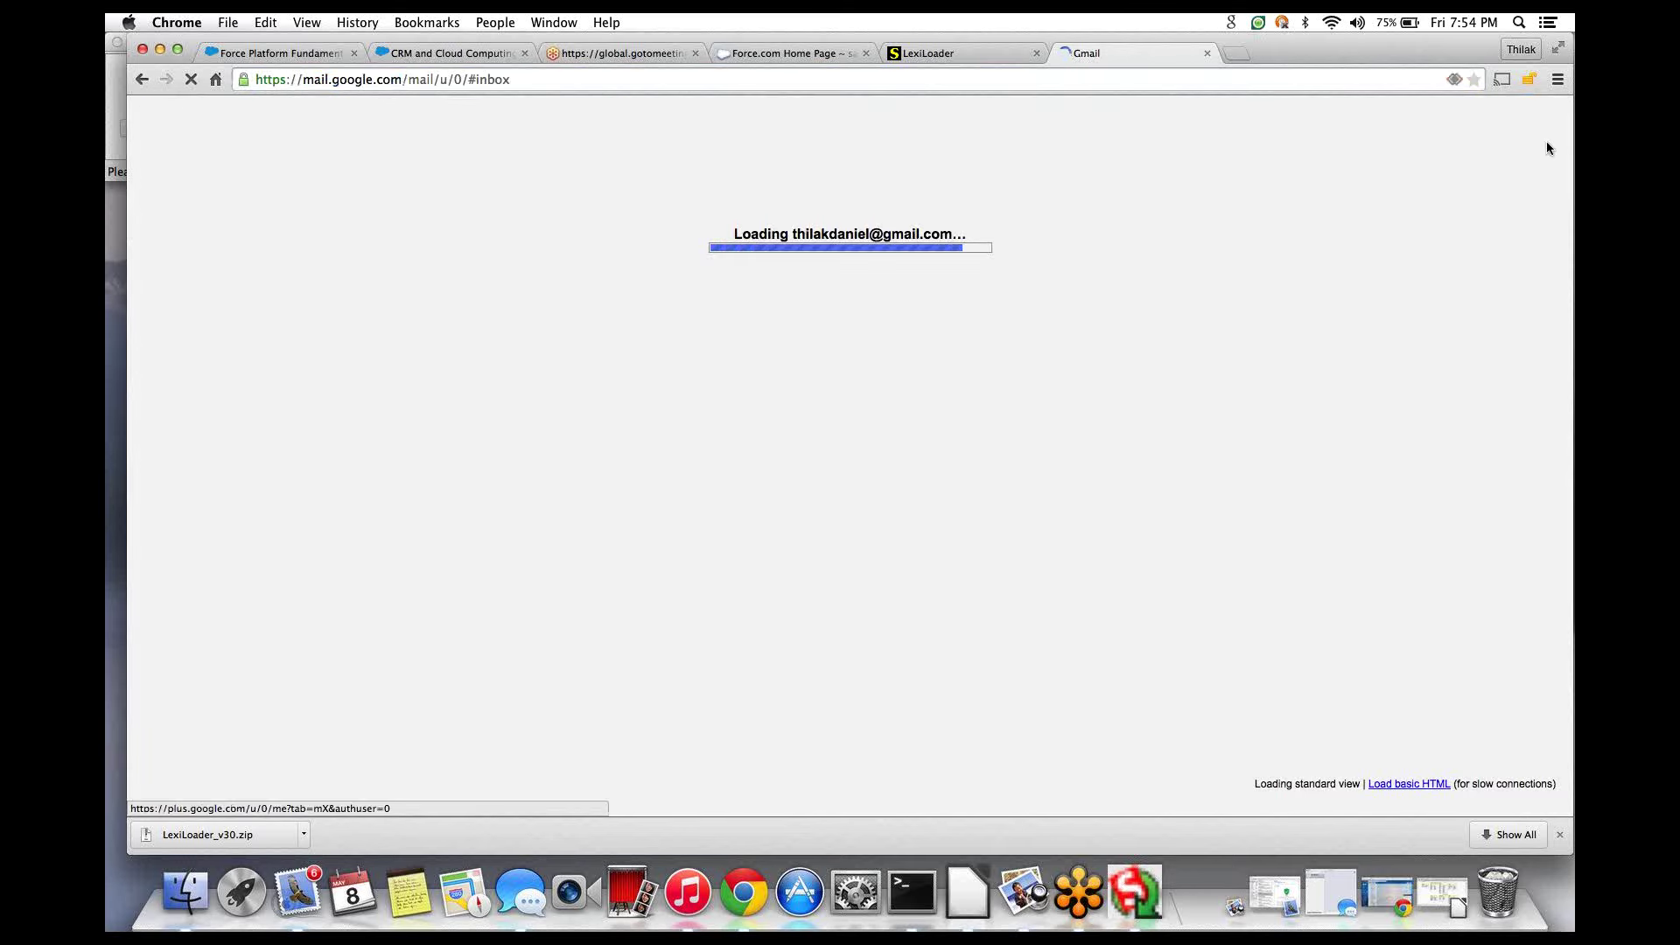
left_click(1533, 122)
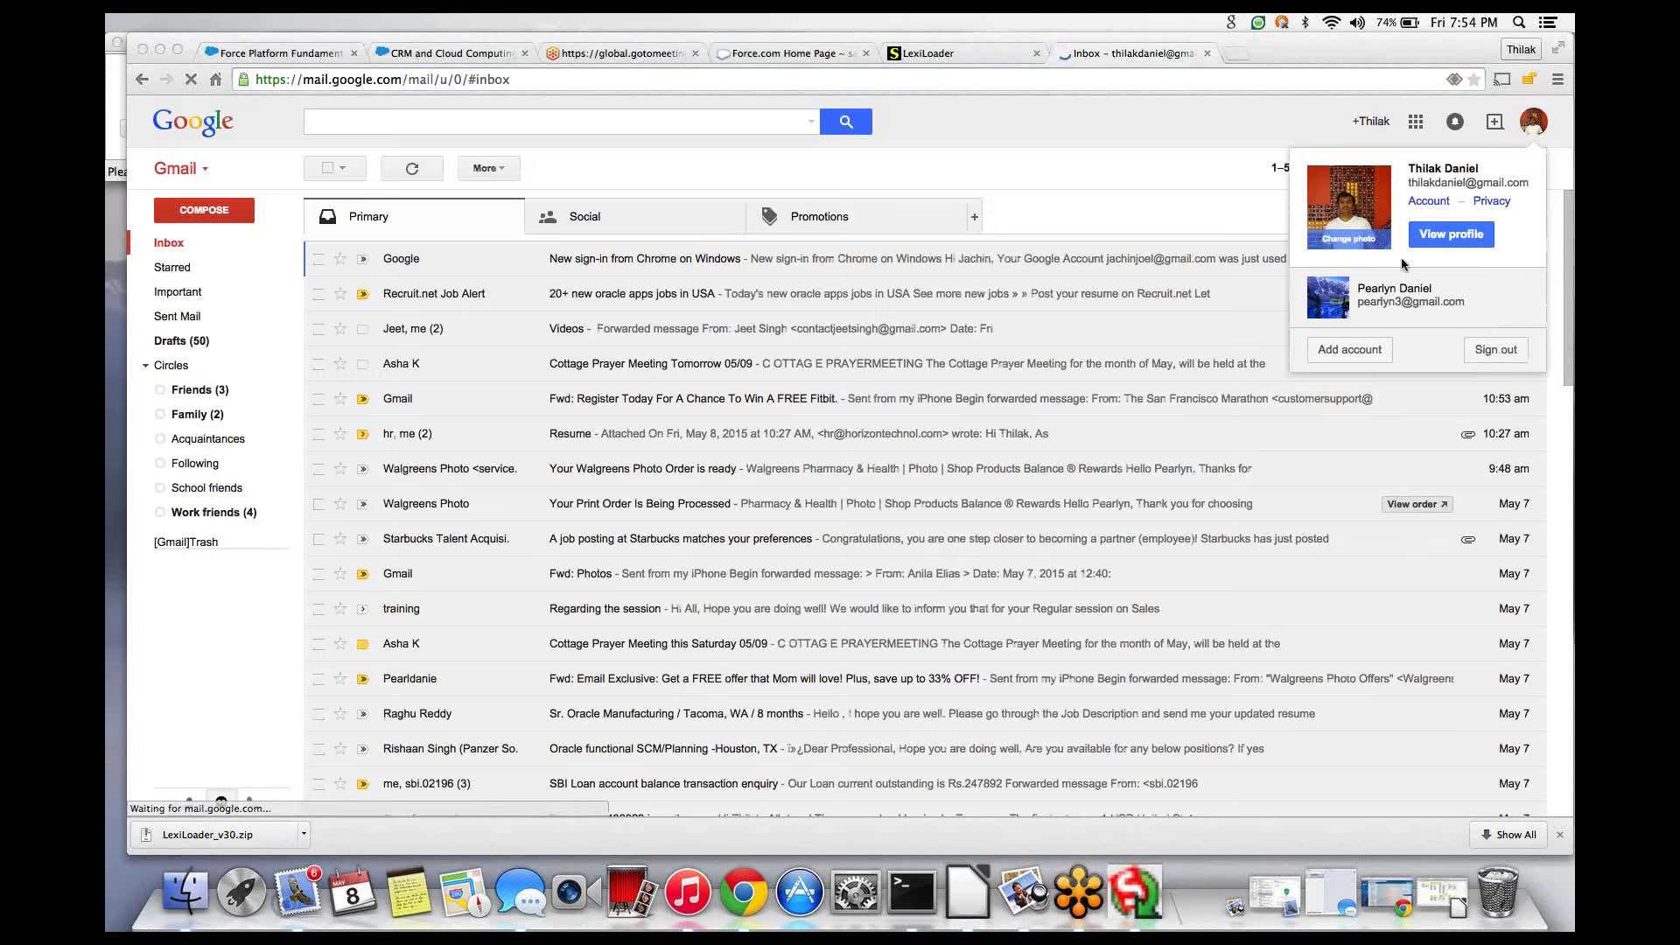
left_click(1390, 299)
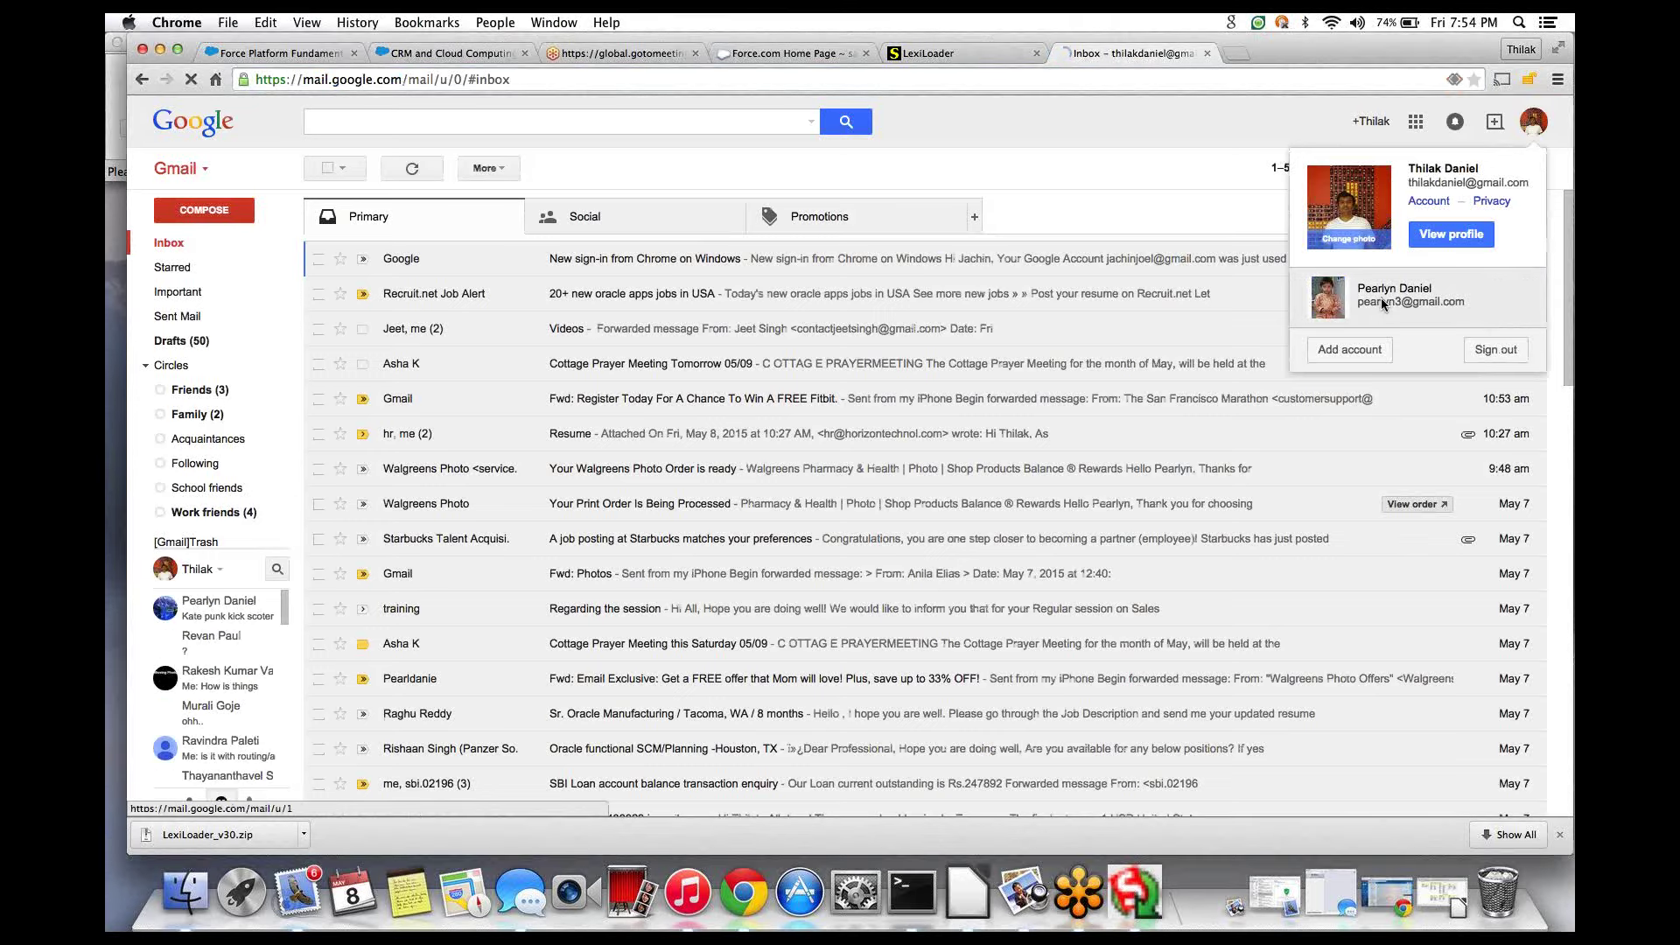
left_click(1383, 304)
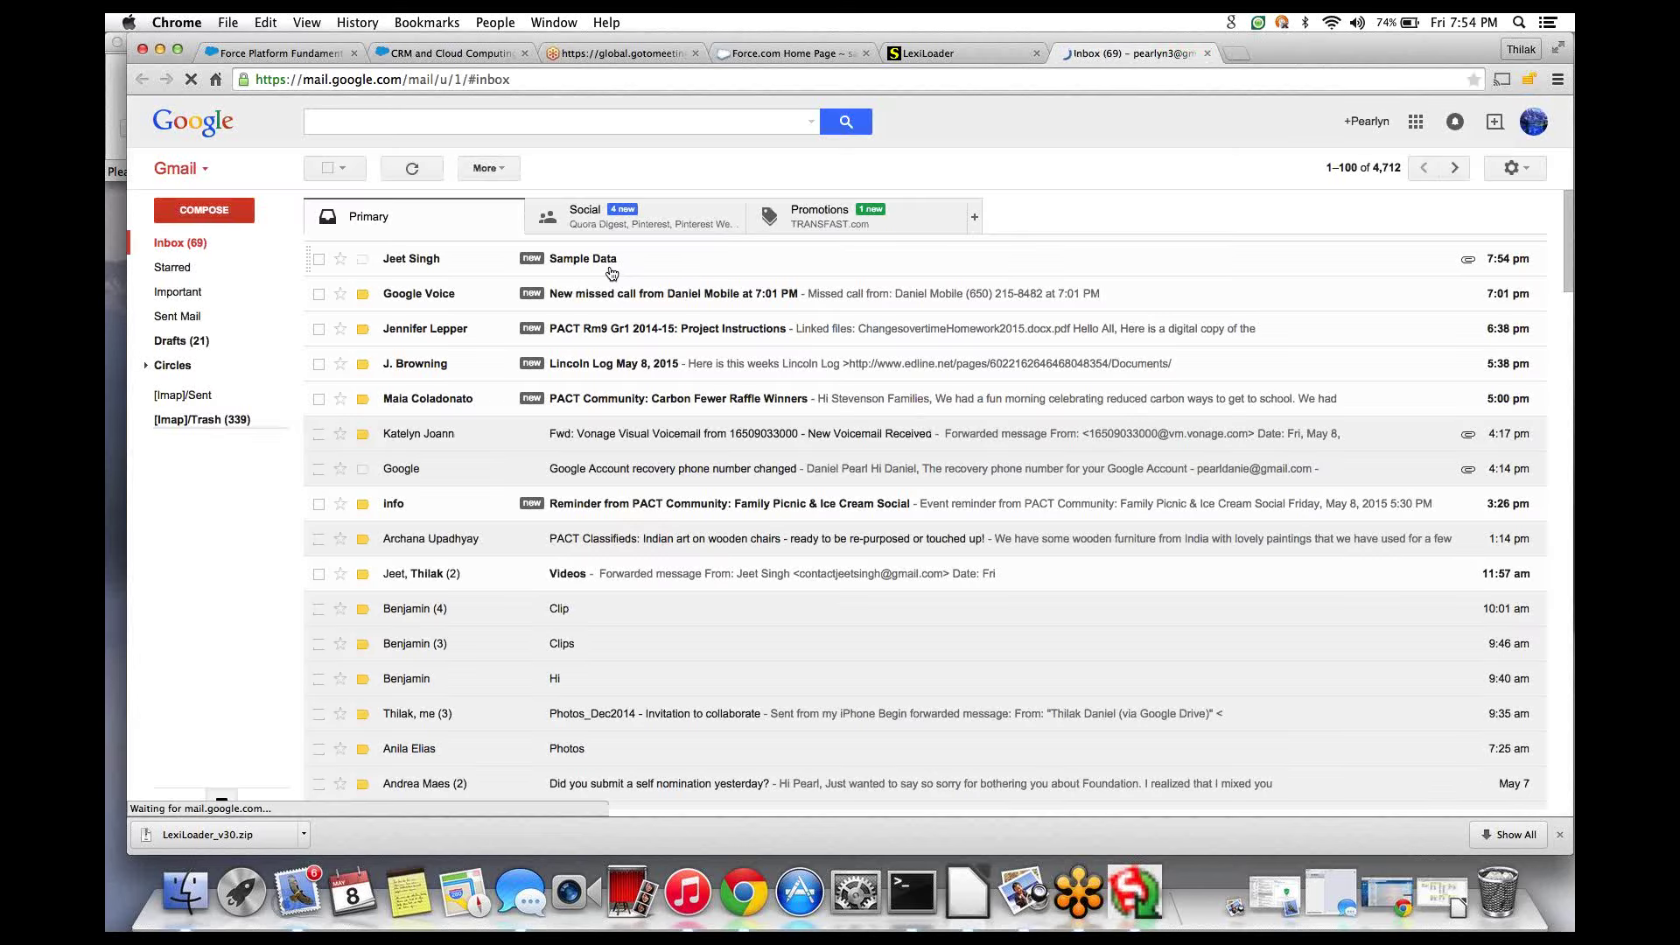
- Download Import_File.csv from the Sample Data email, then retry the LexiLoader login
left_click(901, 256)
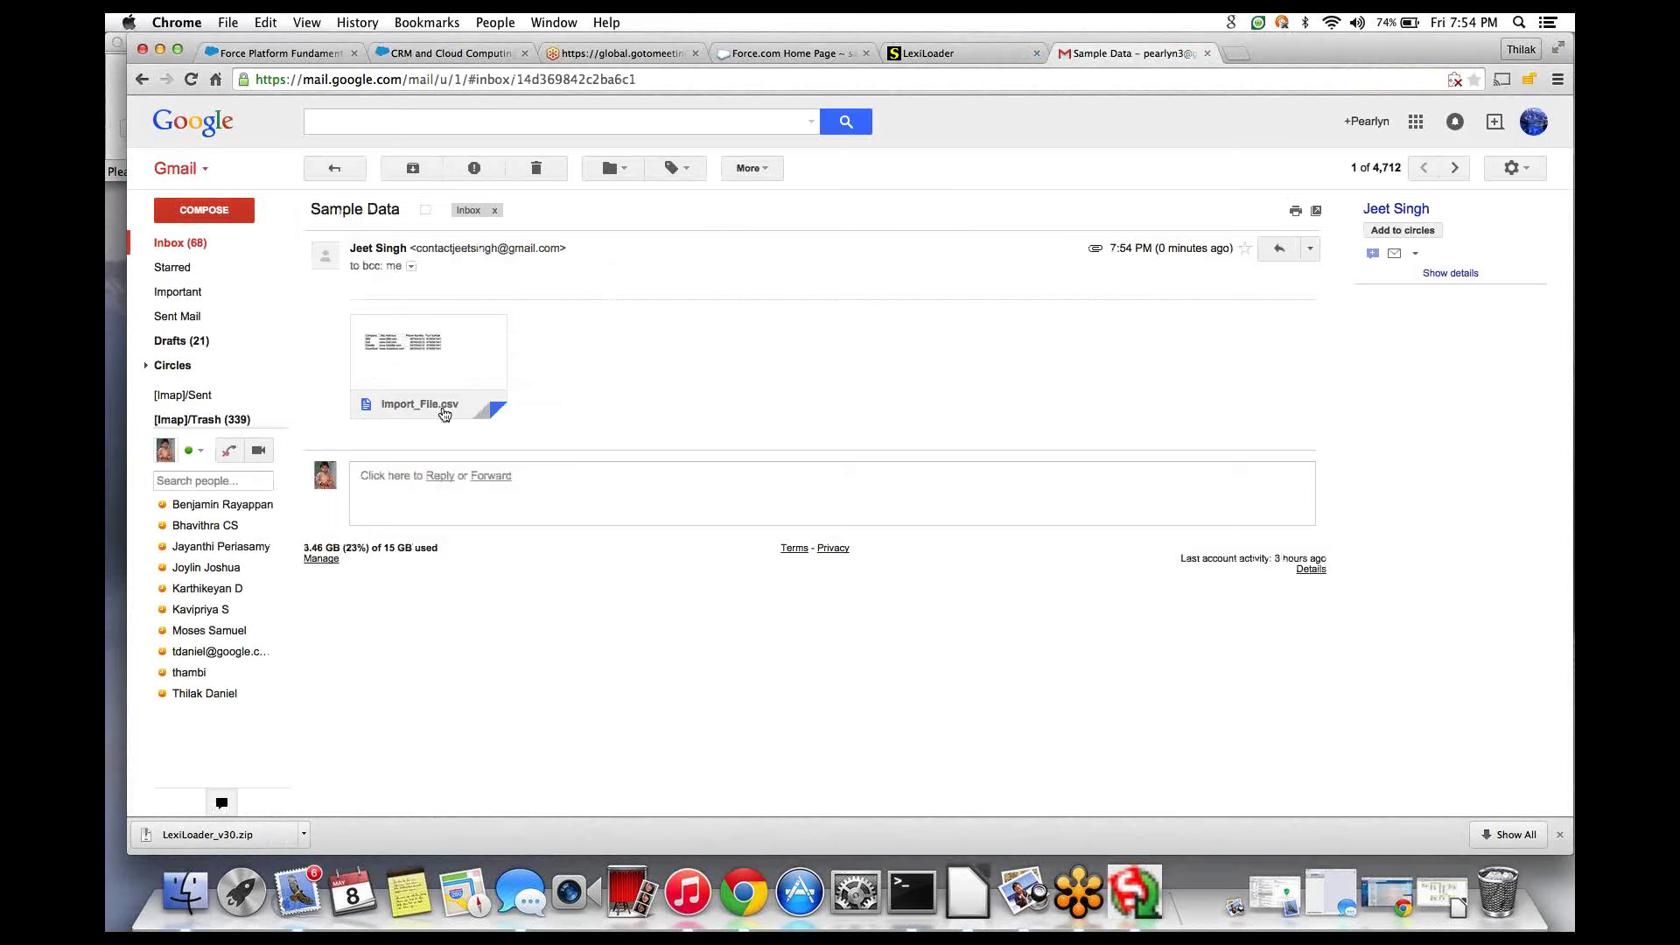
left_click(395, 396)
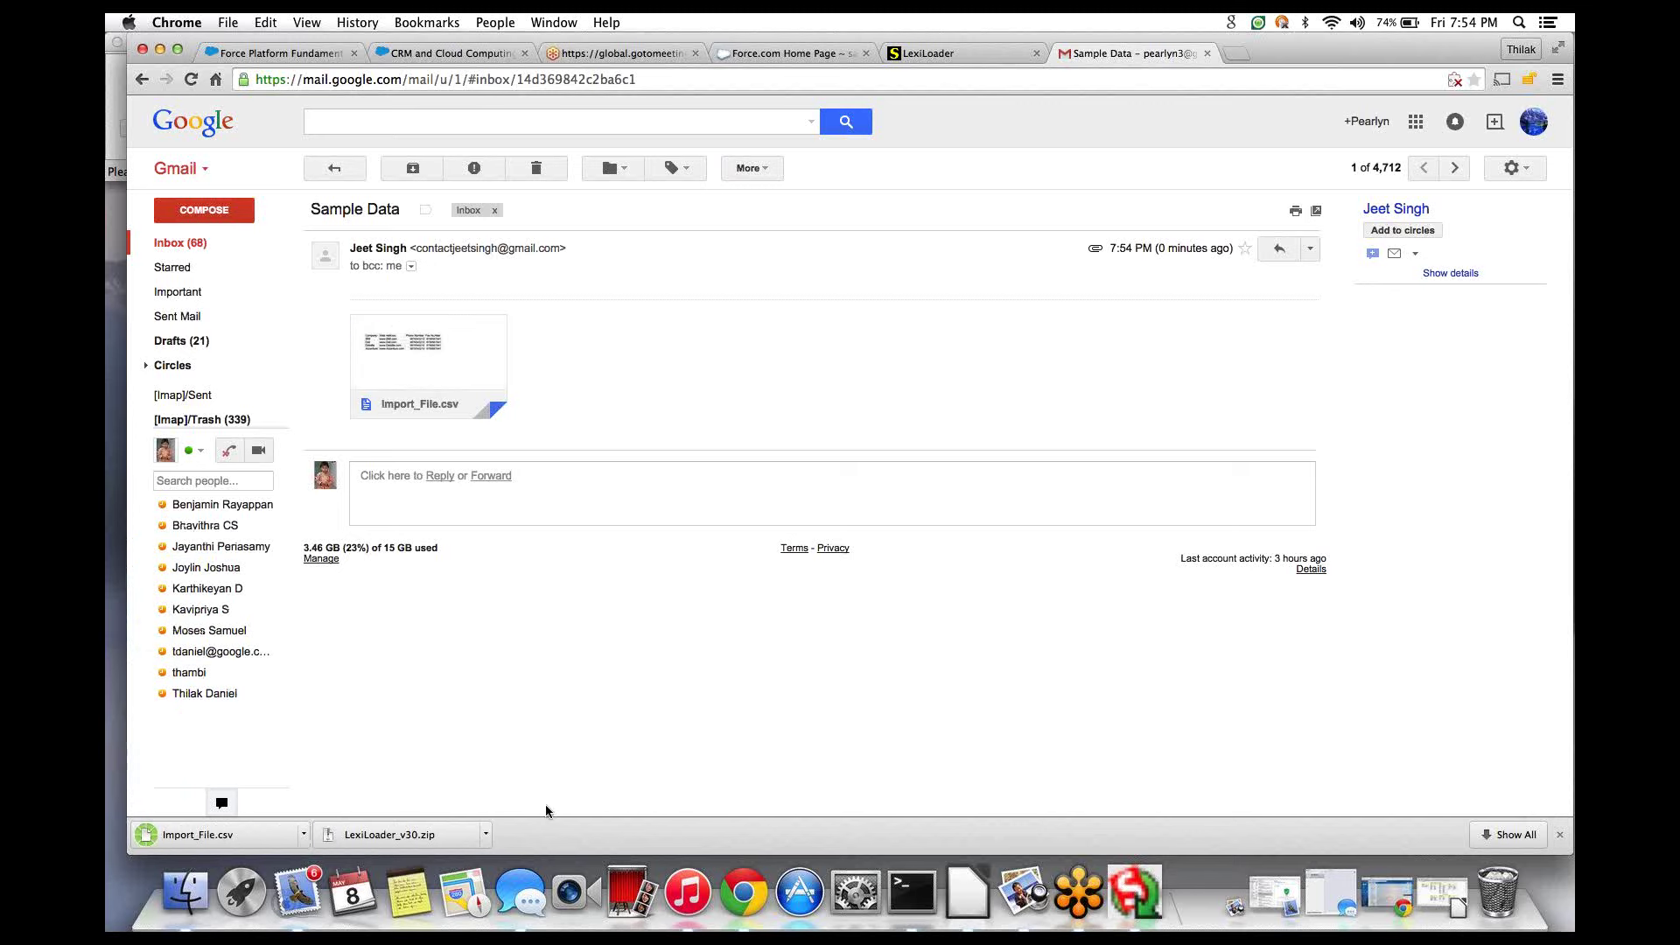
left_click(1118, 901)
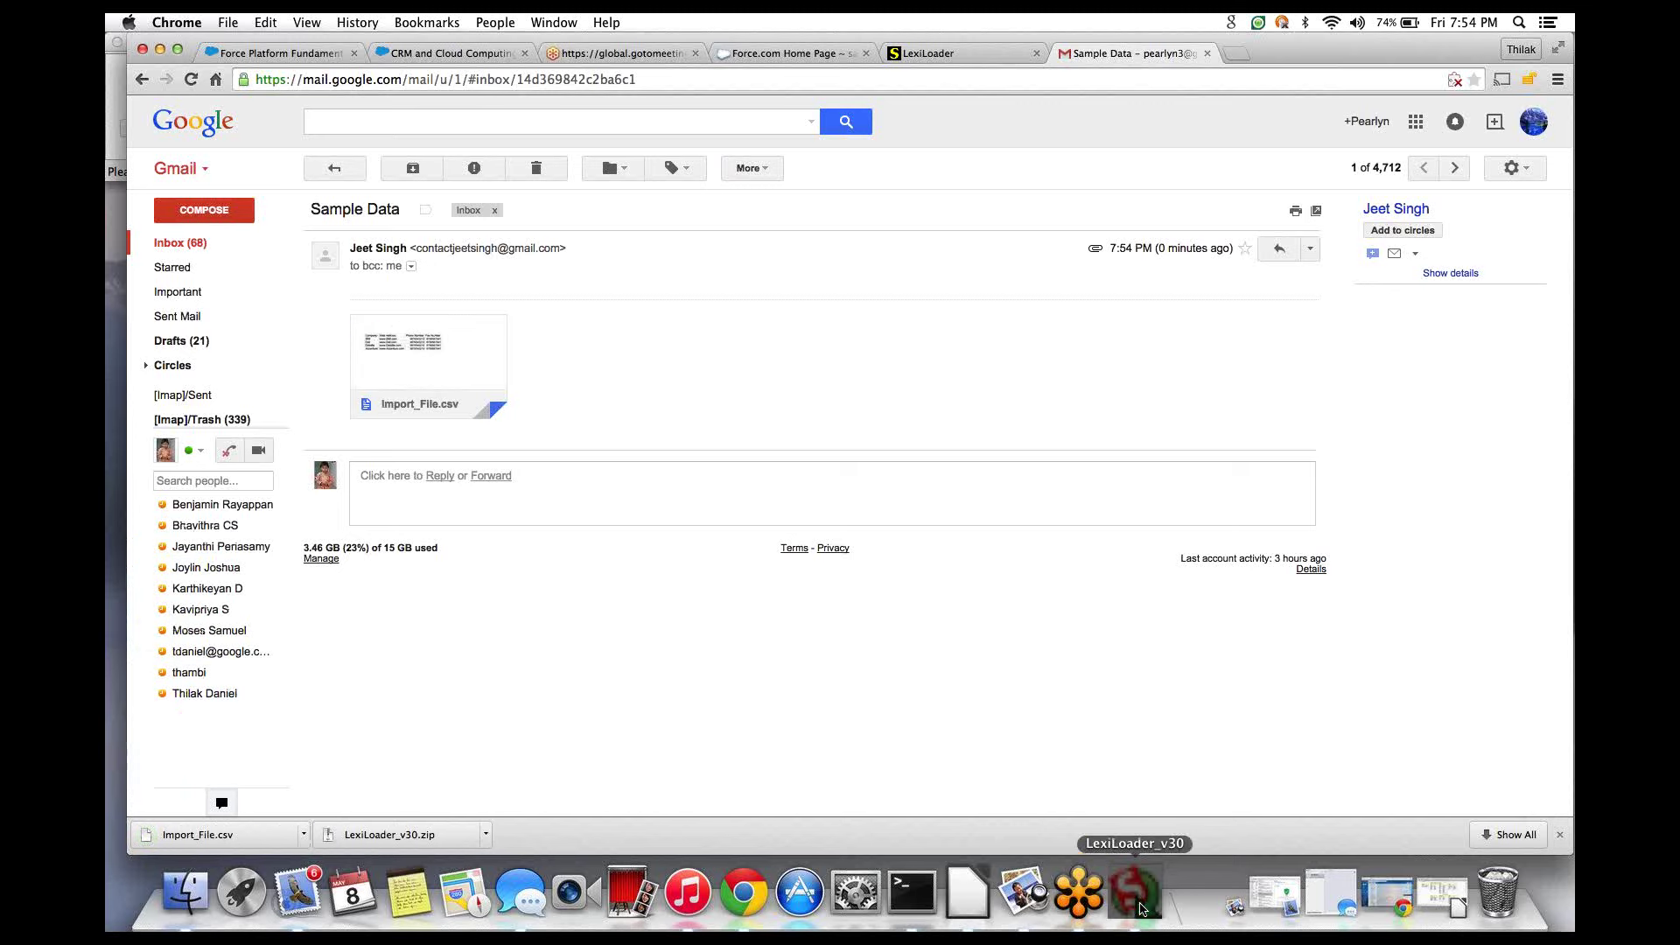
left_click(705, 334)
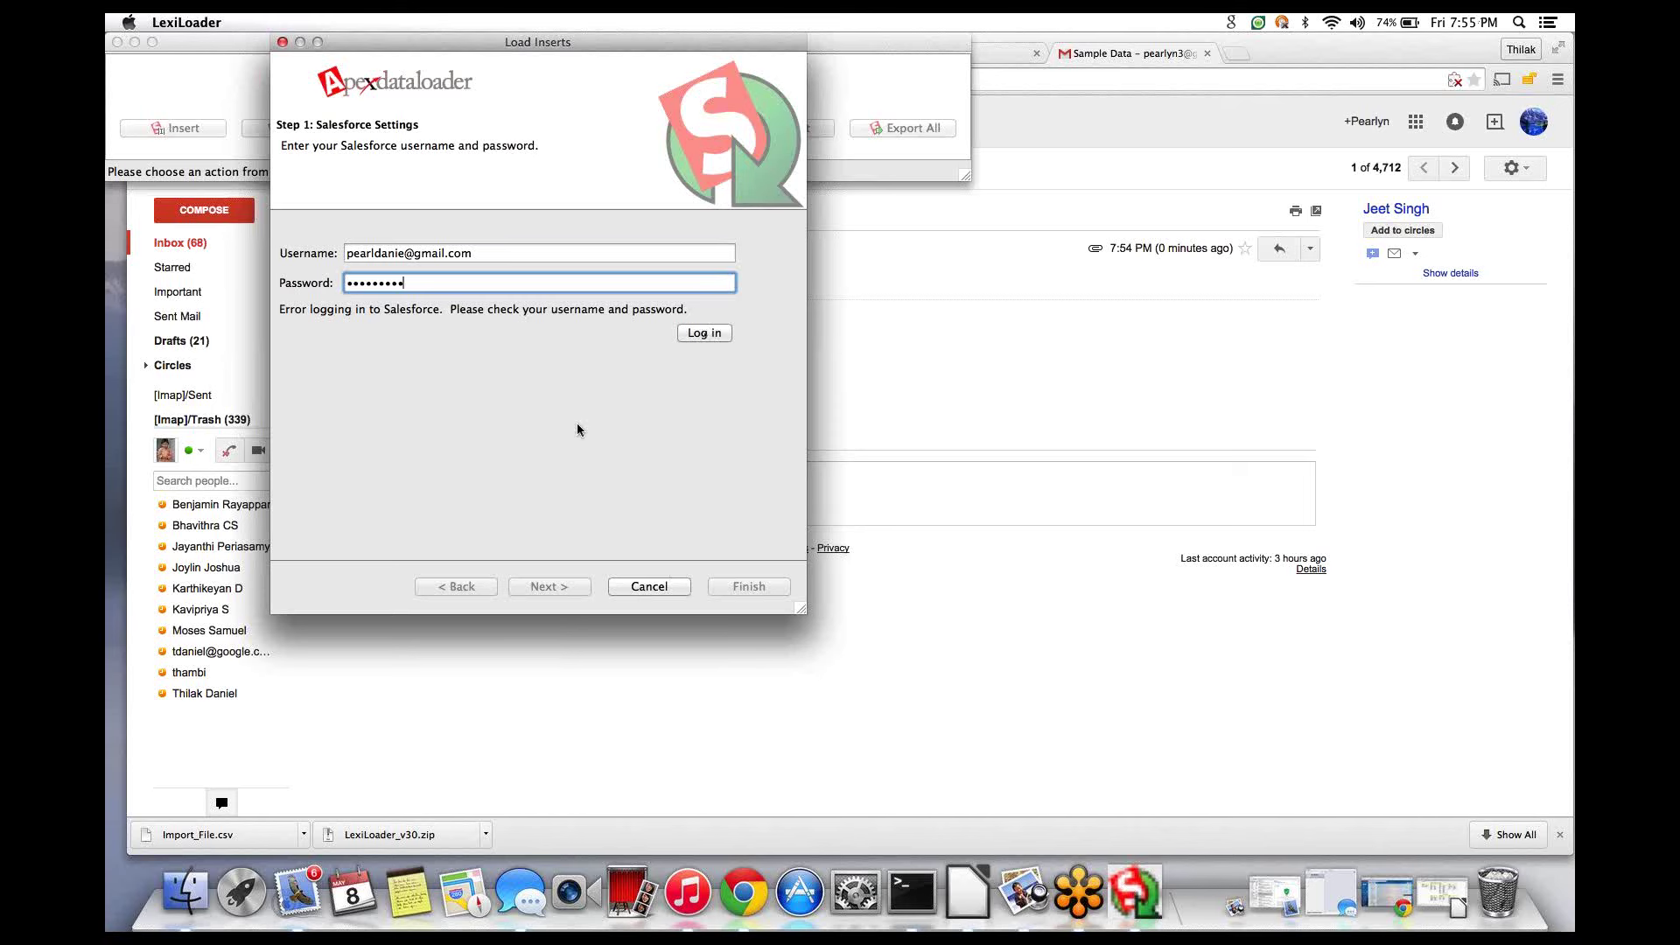
- Cancel the Load Inserts wizard and open the downloaded Import_File.csv
left_click(676, 589)
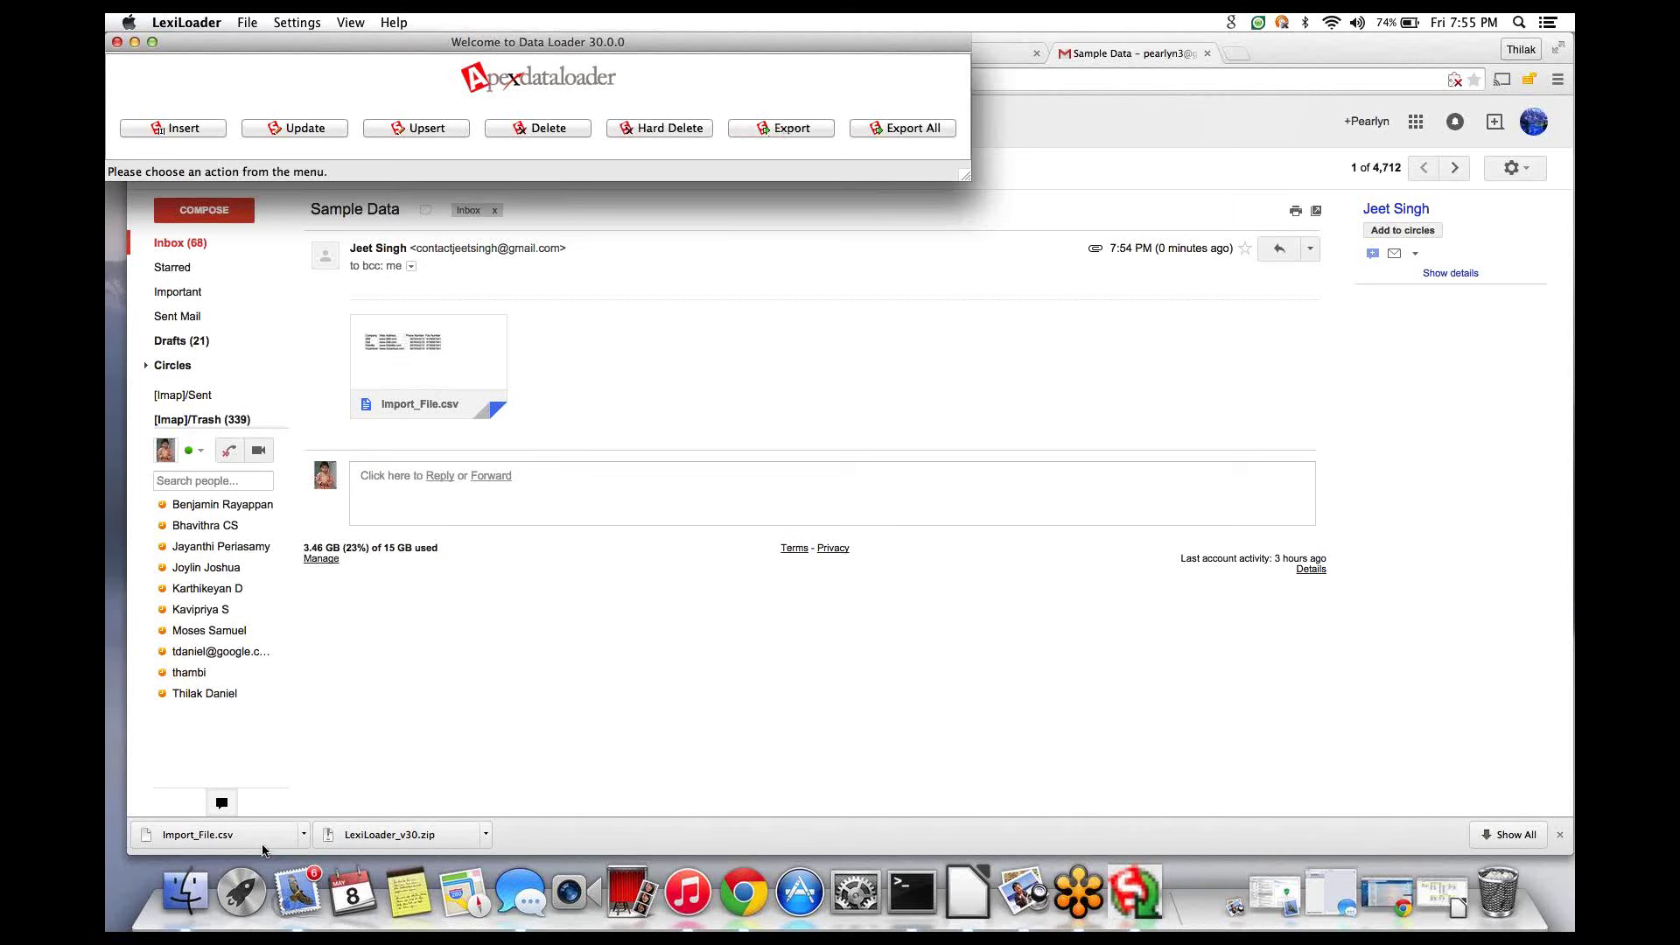
left_click(226, 835)
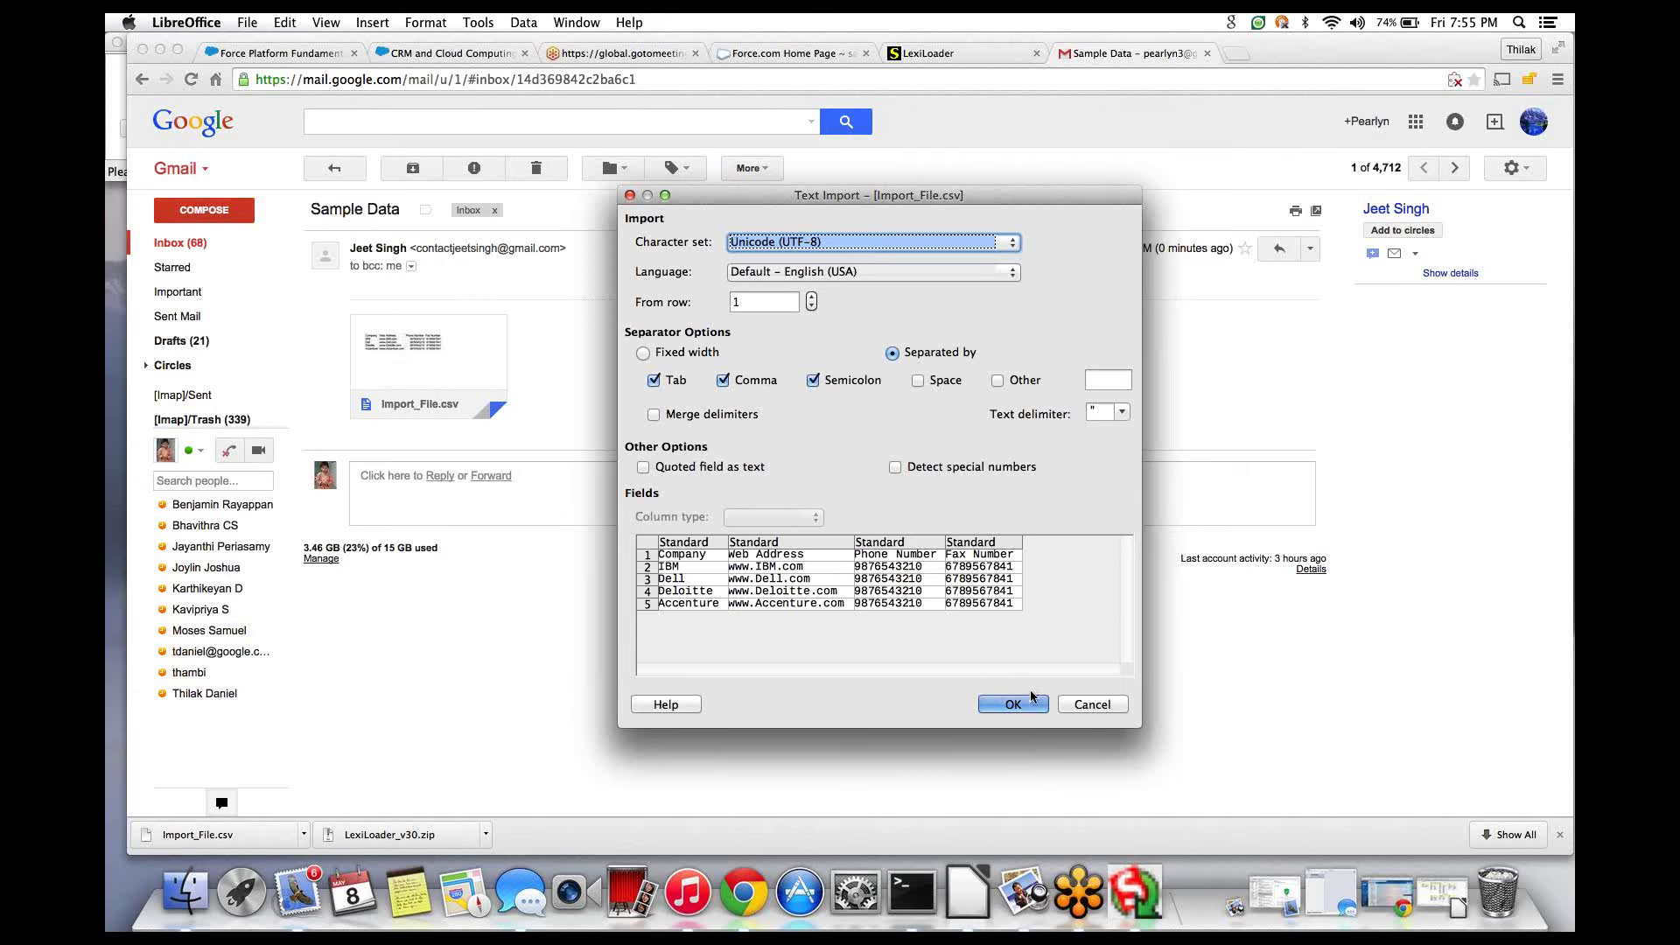
- Accept the text import settings to view Import_File.csv, close it, and relaunch LexiLoader
left_click(1012, 704)
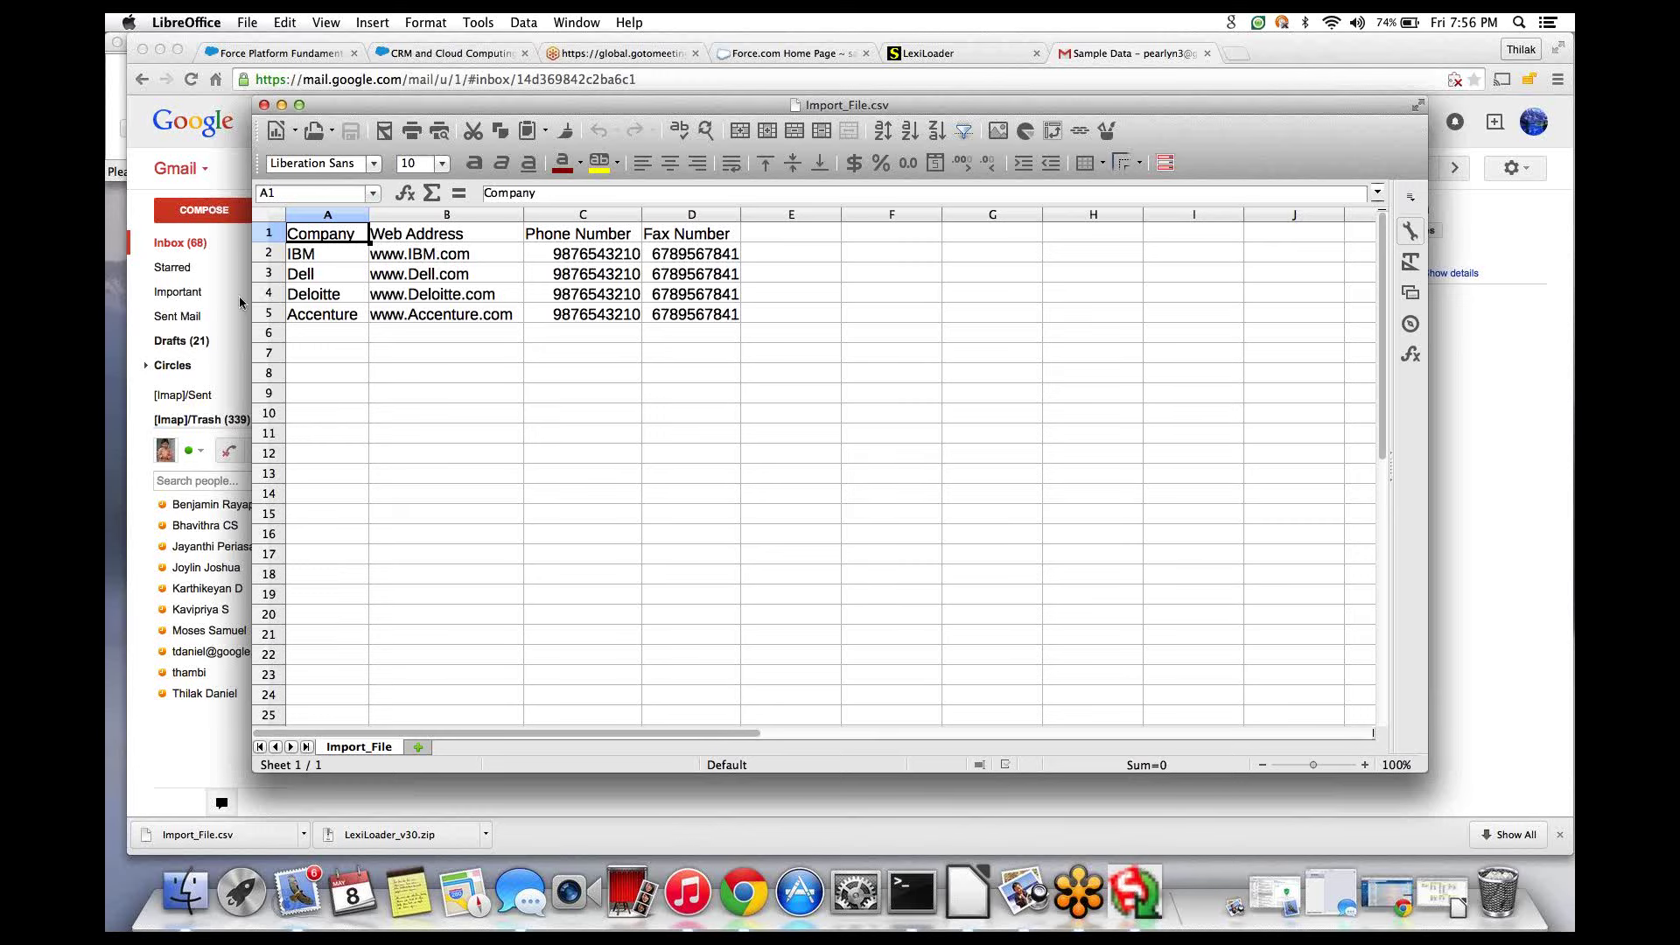
left_click(265, 105)
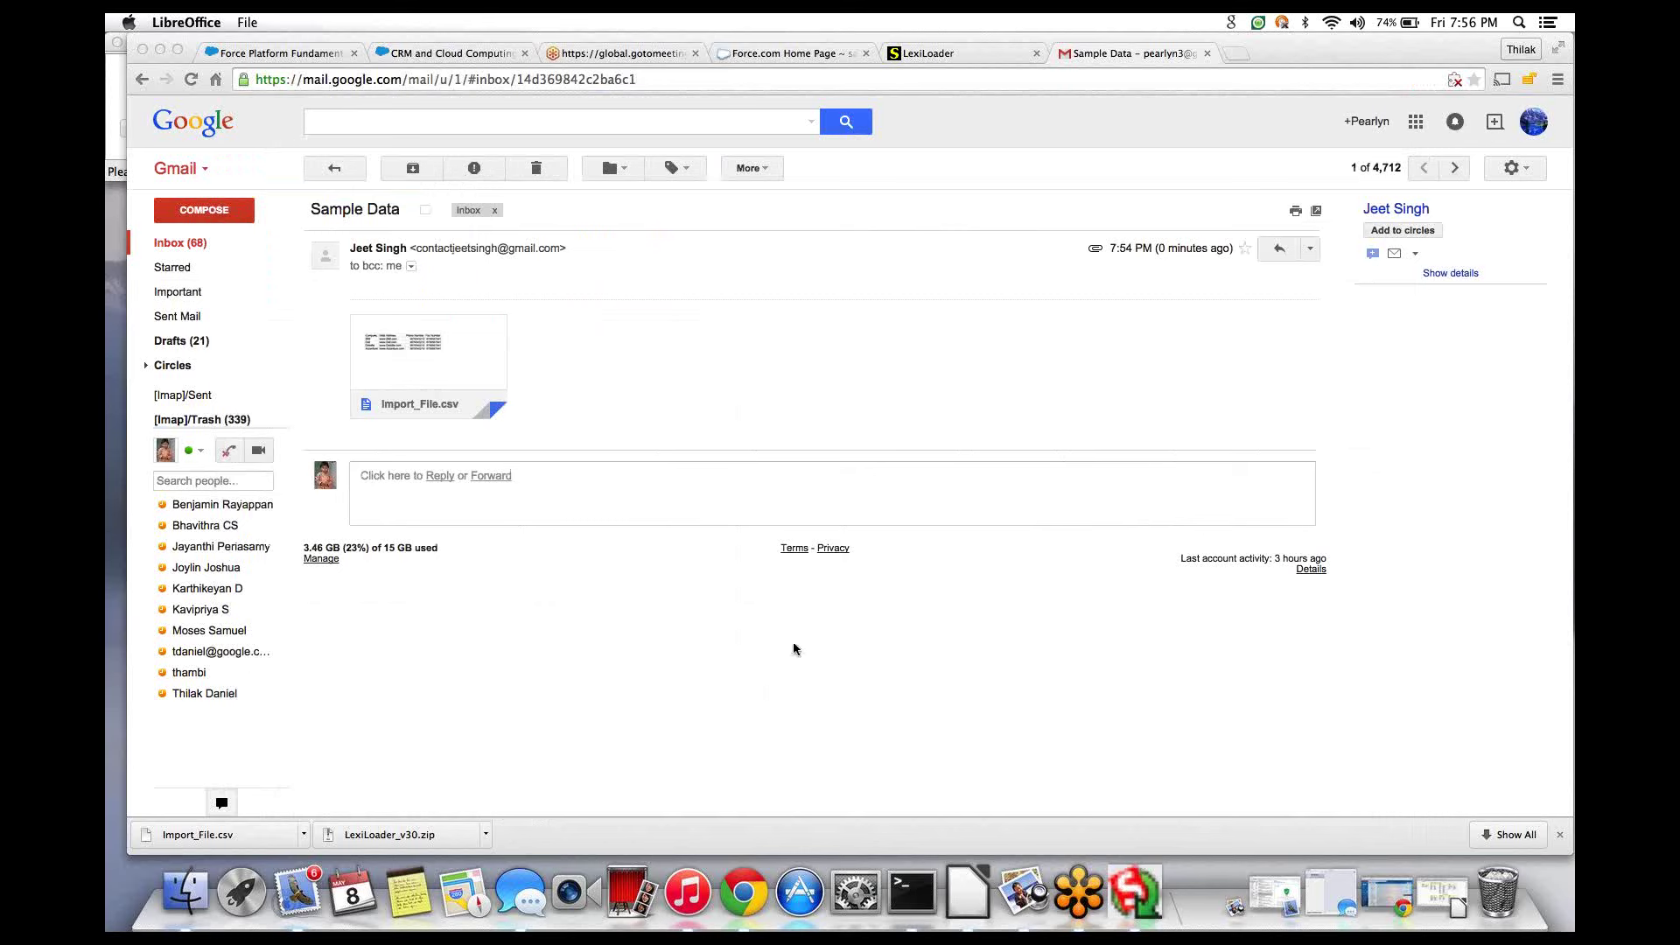
left_click(1137, 885)
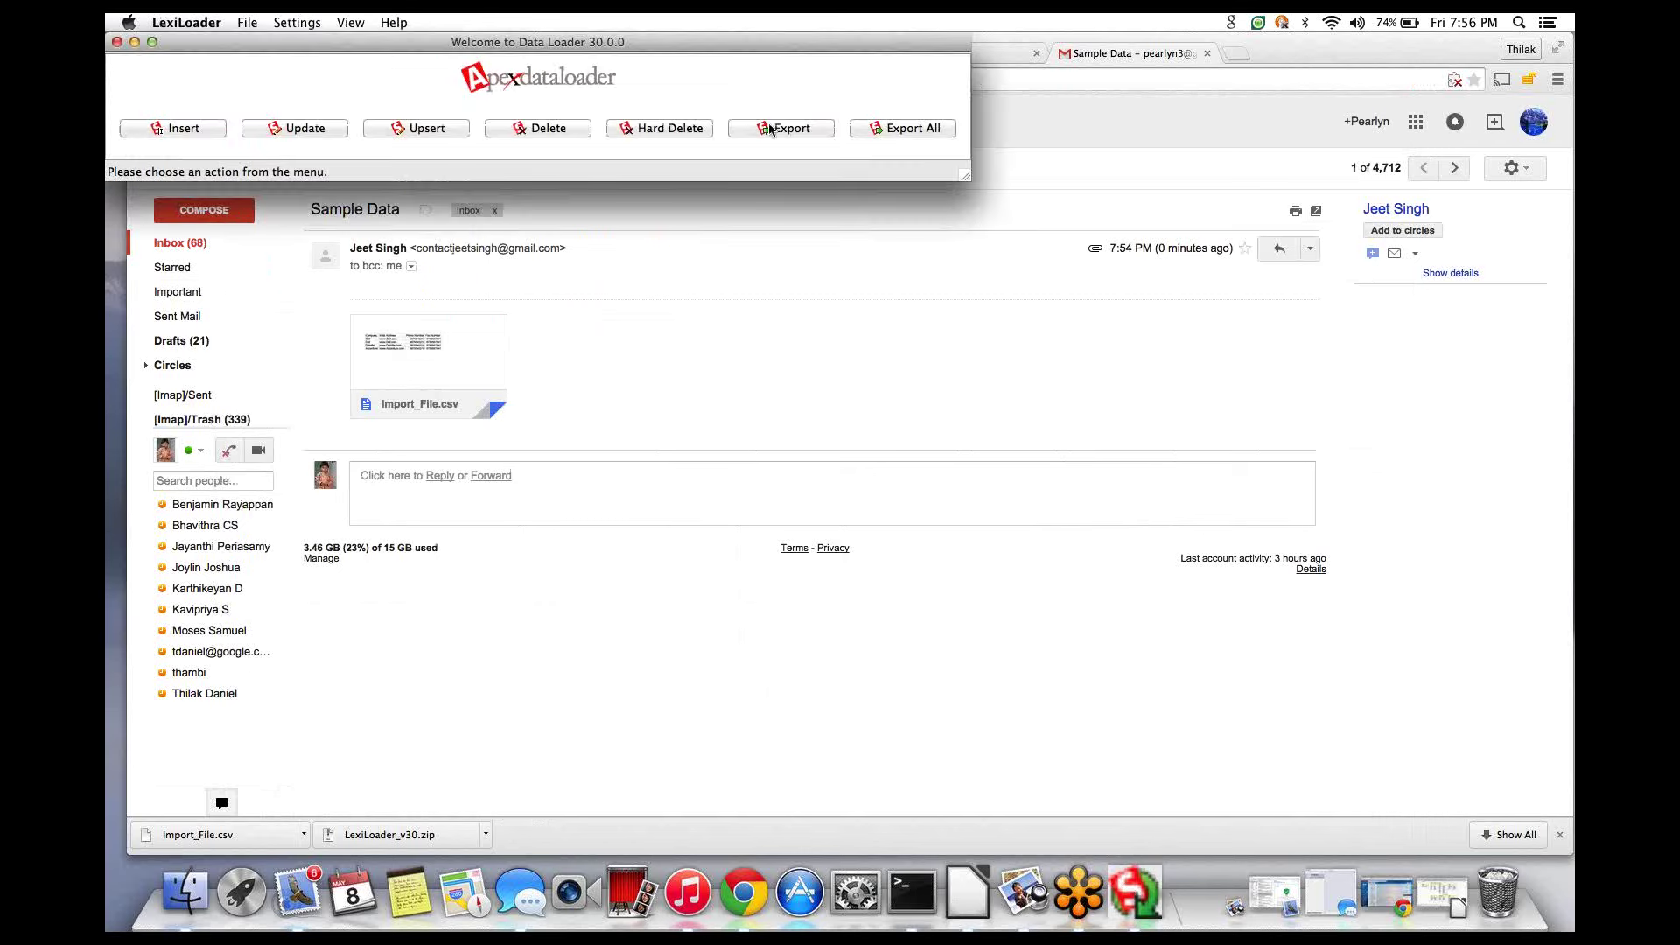
- Start an Insert in LexiLoader, enter the password, and attempt the Salesforce login
left_click_drag(726, 59, 872, 208)
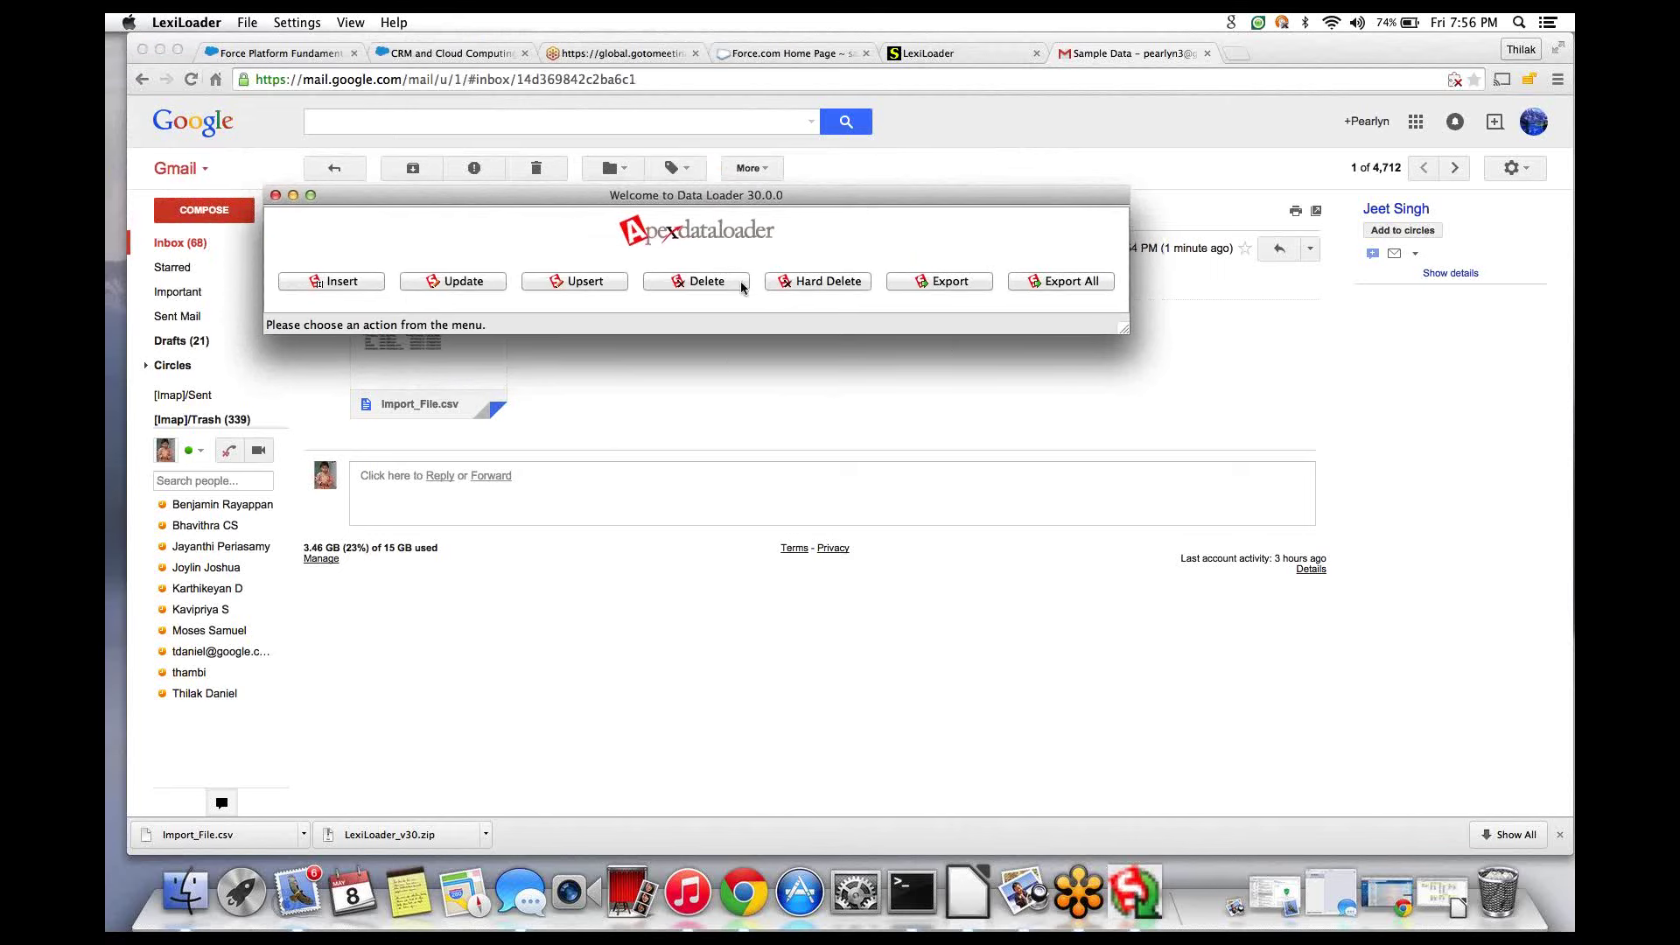
left_click(344, 281)
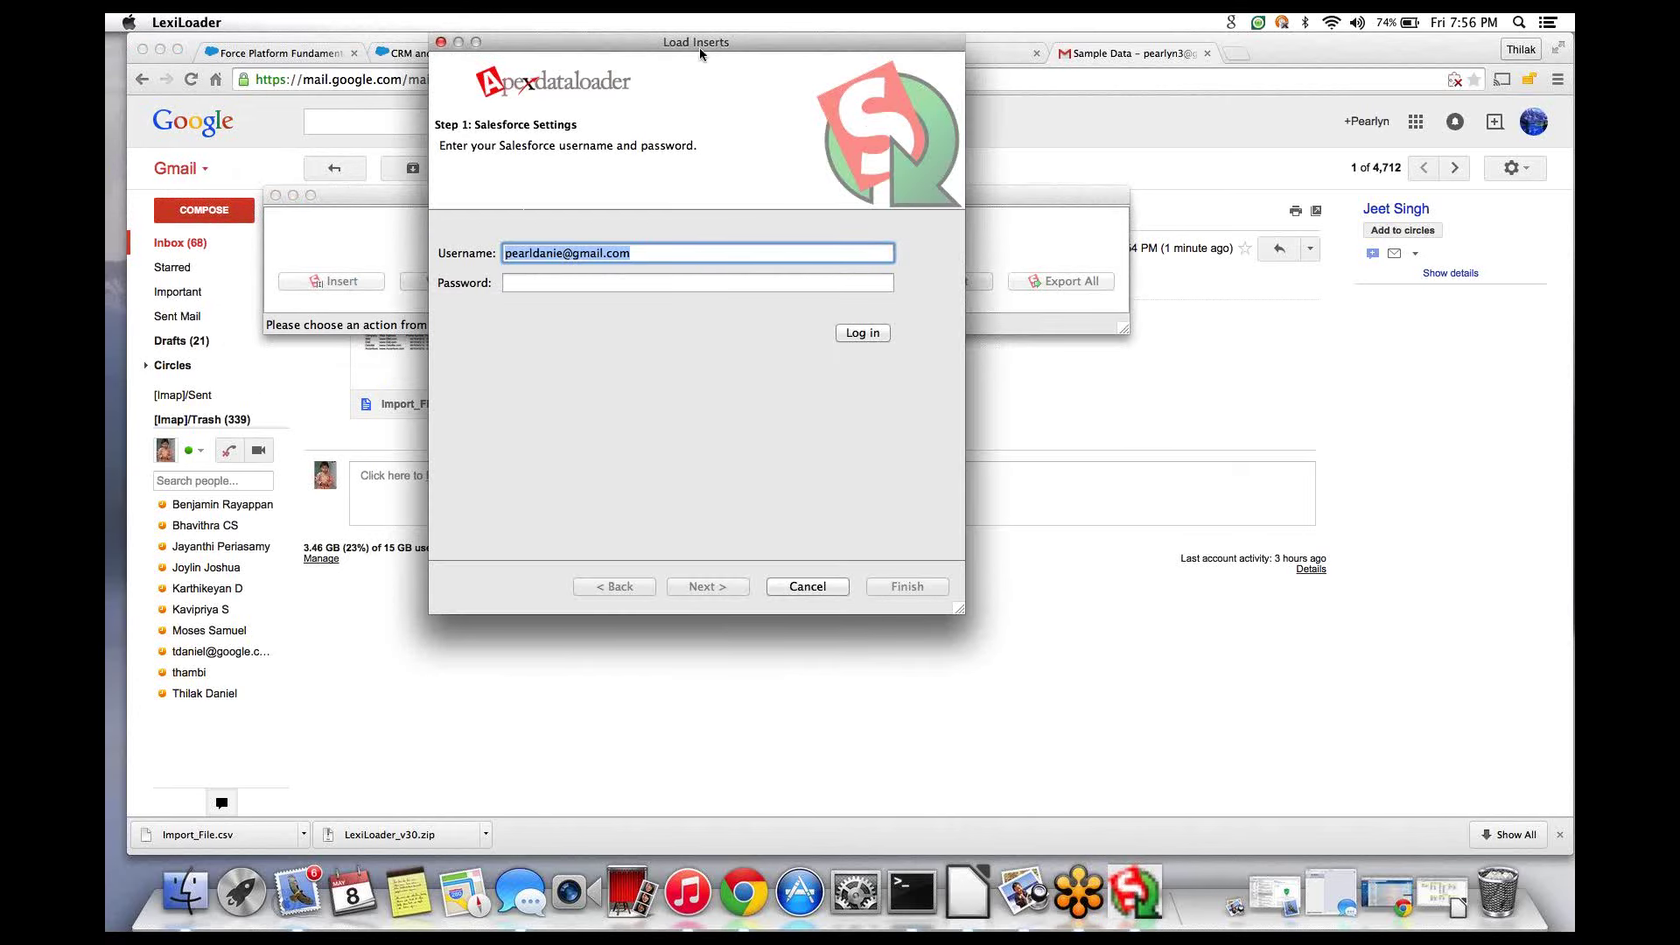
left_click_drag(700, 52, 457, 124)
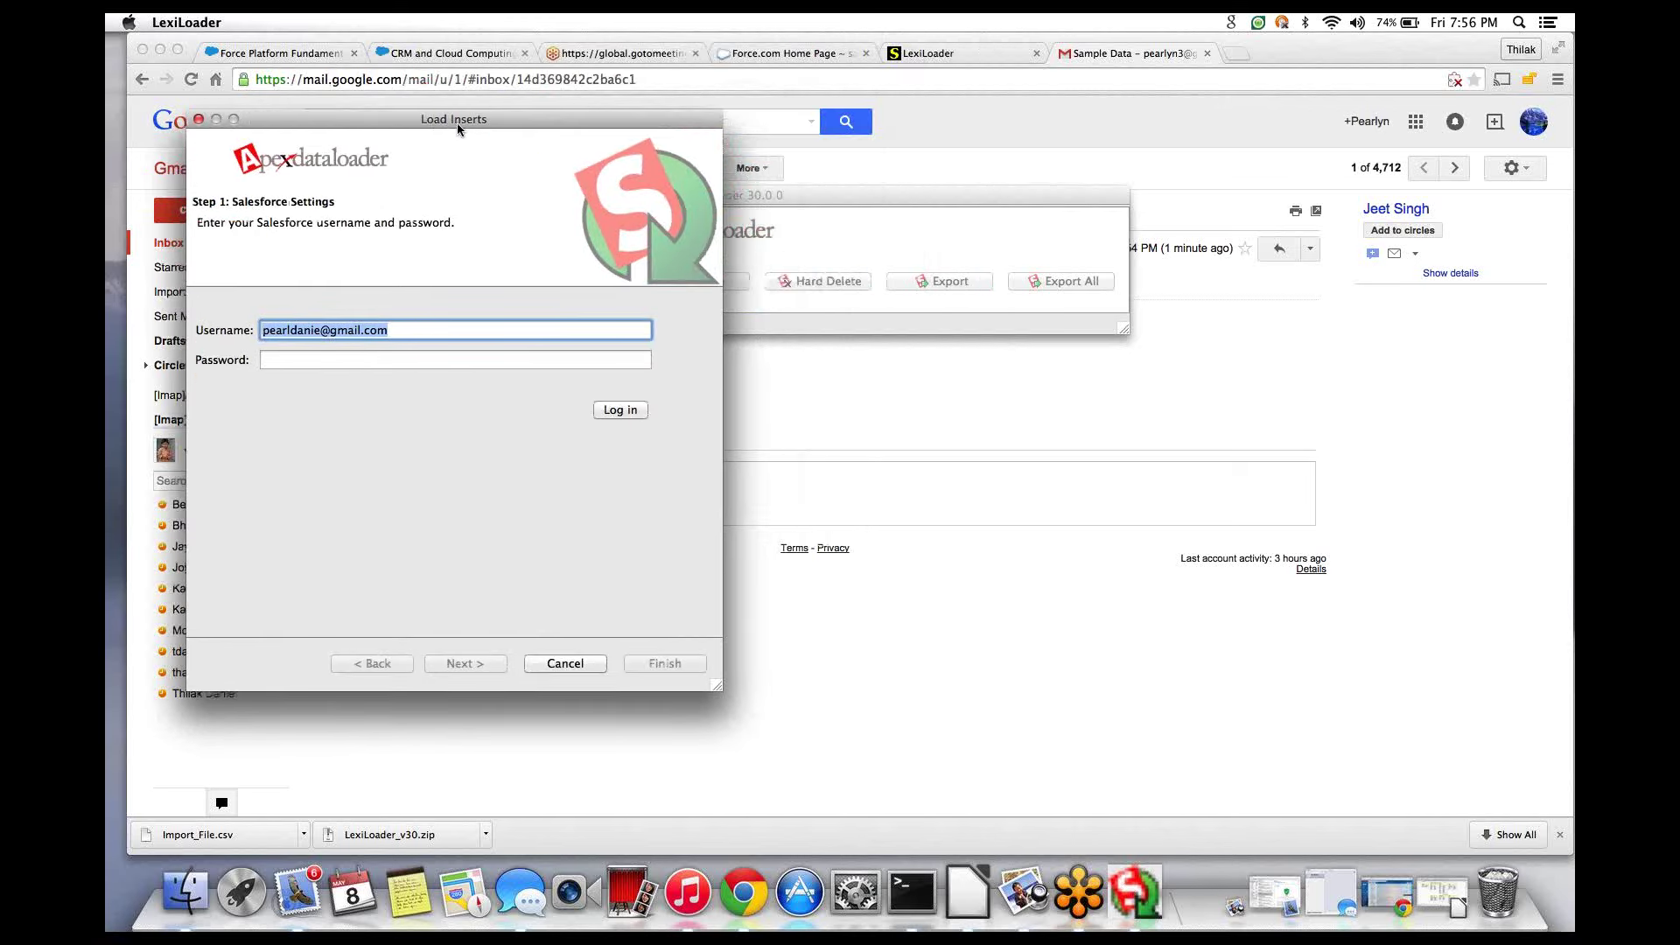
left_click(328, 364)
type("••")
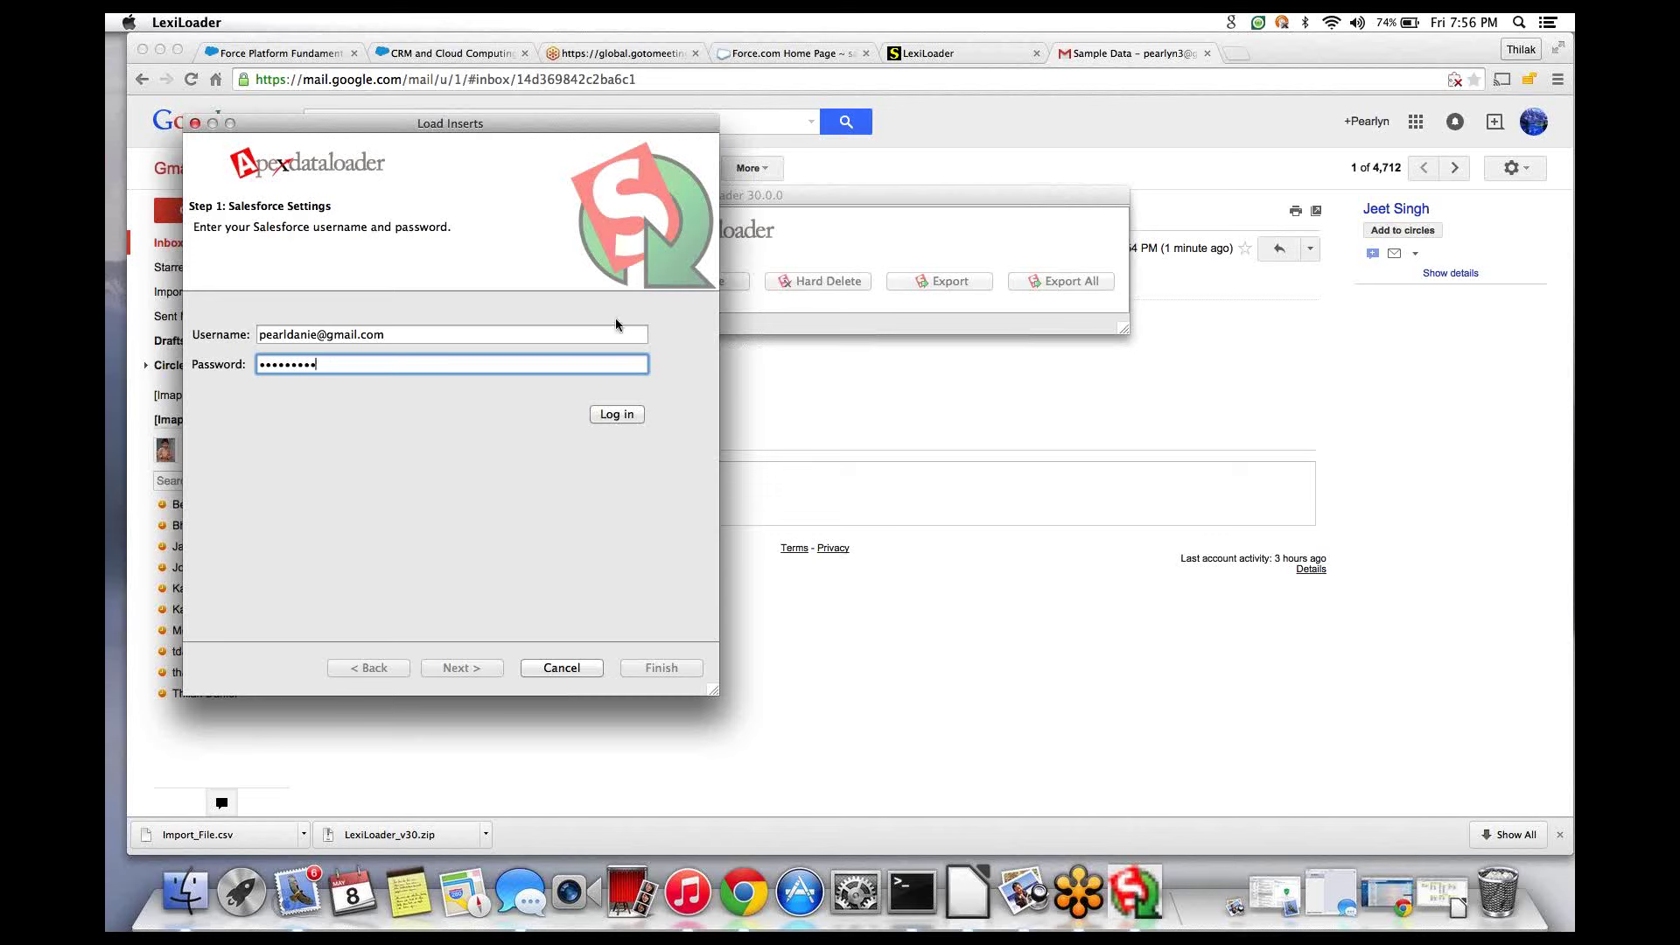
left_click(627, 416)
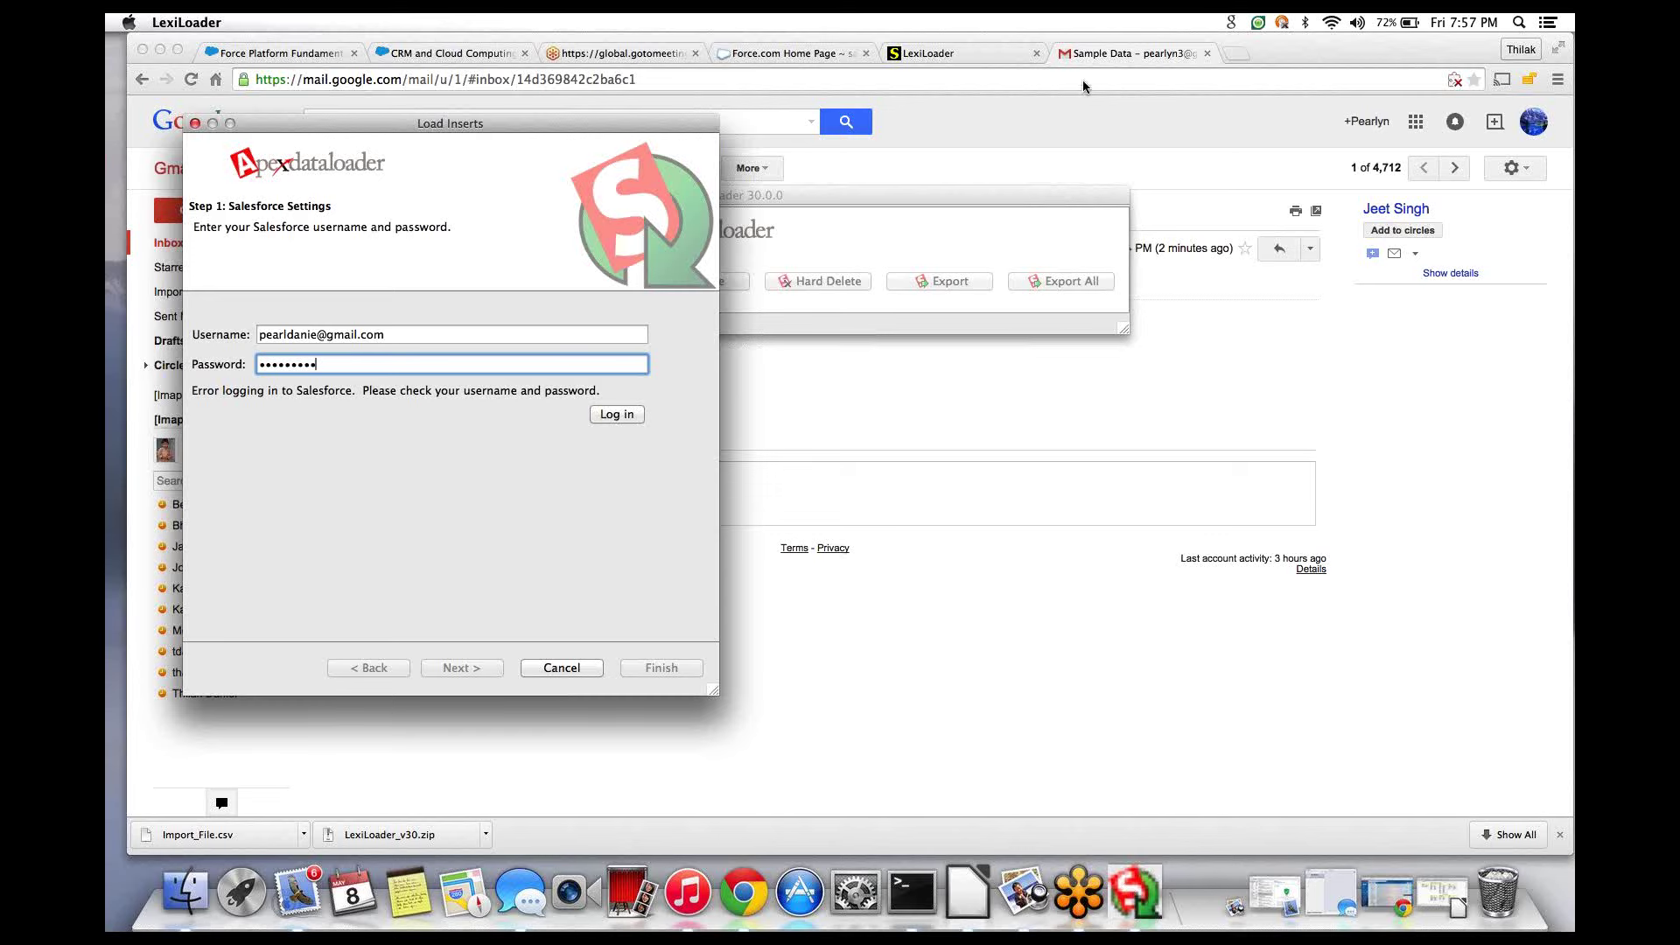
left_click(1236, 53)
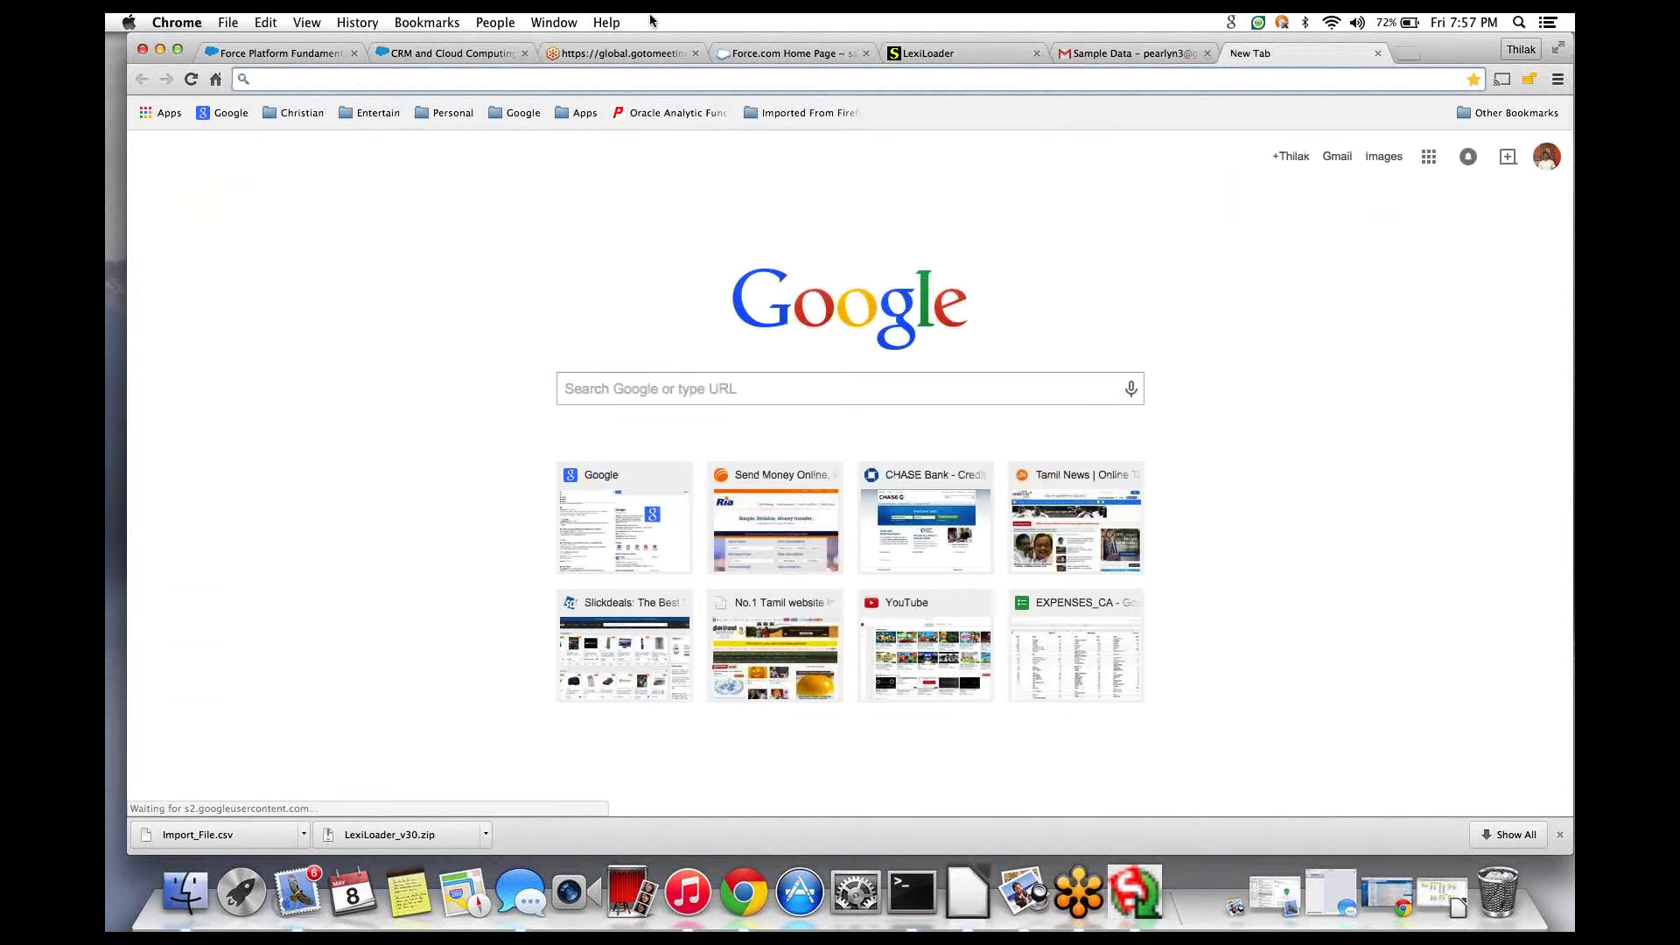
- Switch to the Salesforce tab and go to the Home page
type("sla")
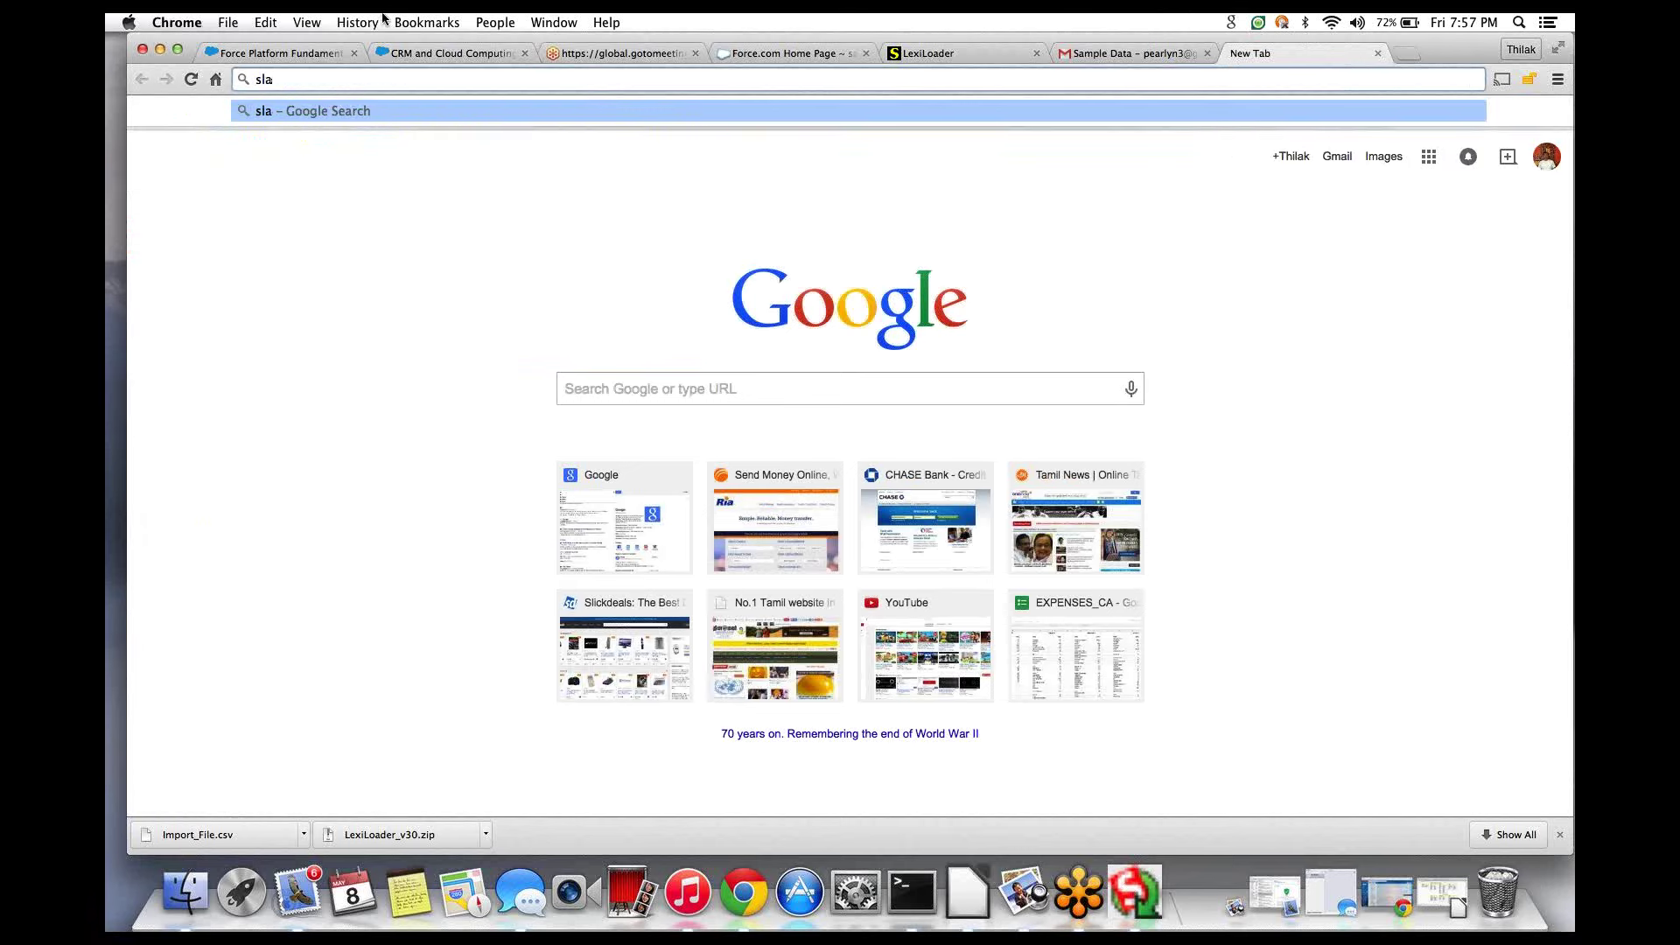
left_click(758, 55)
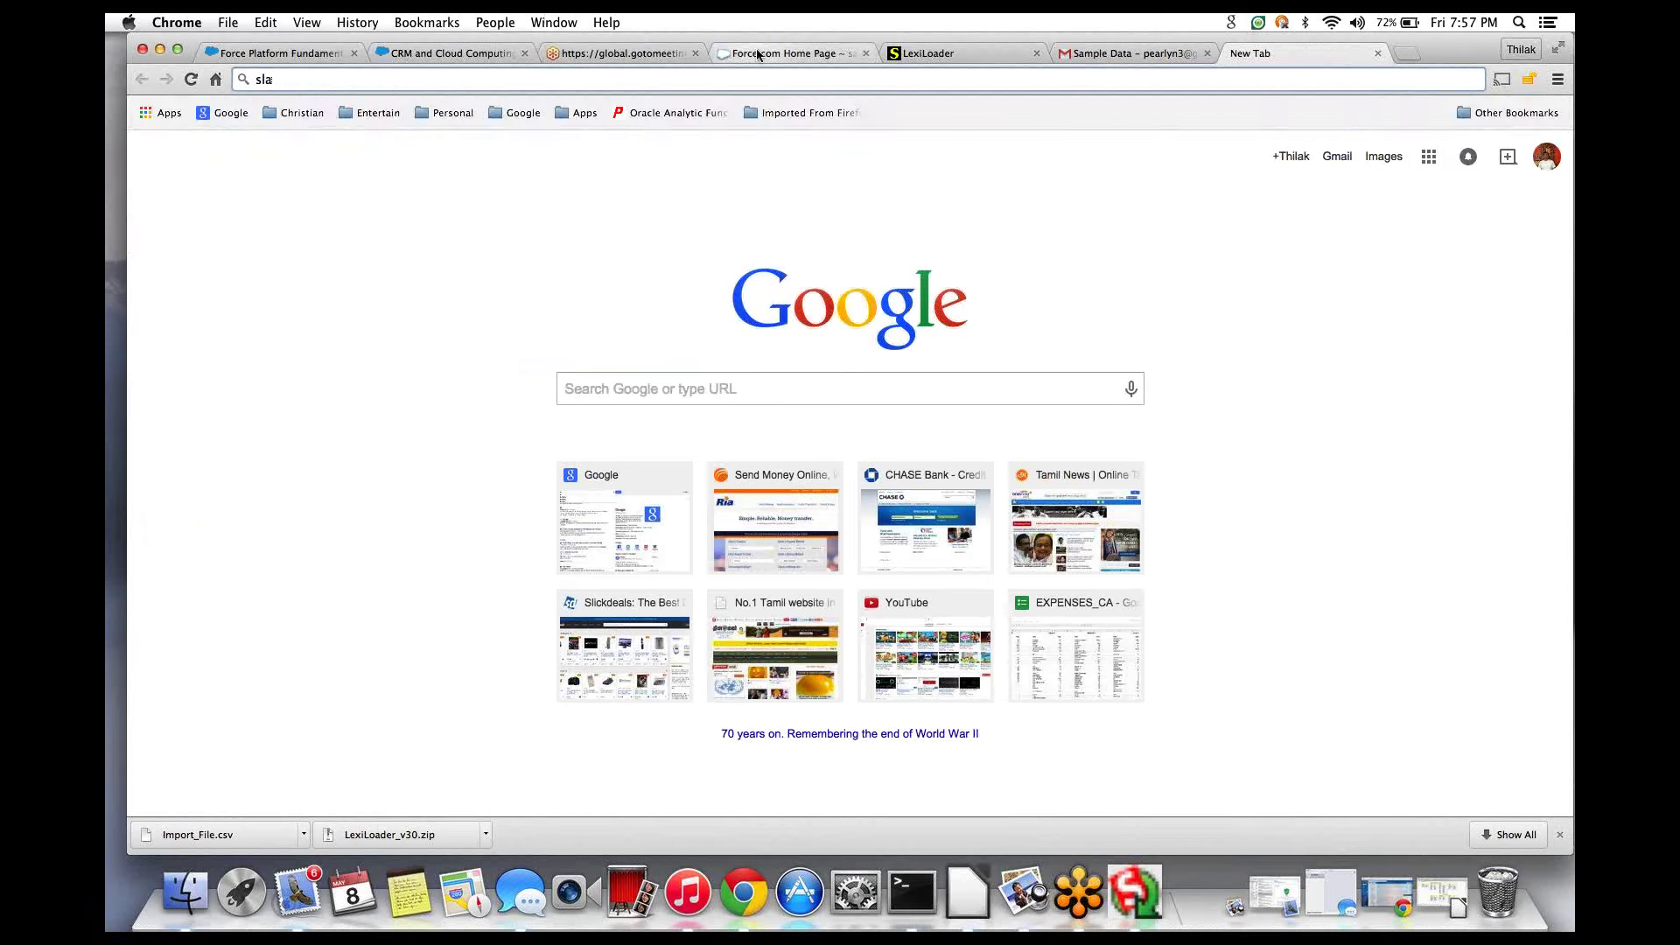
left_click(757, 55)
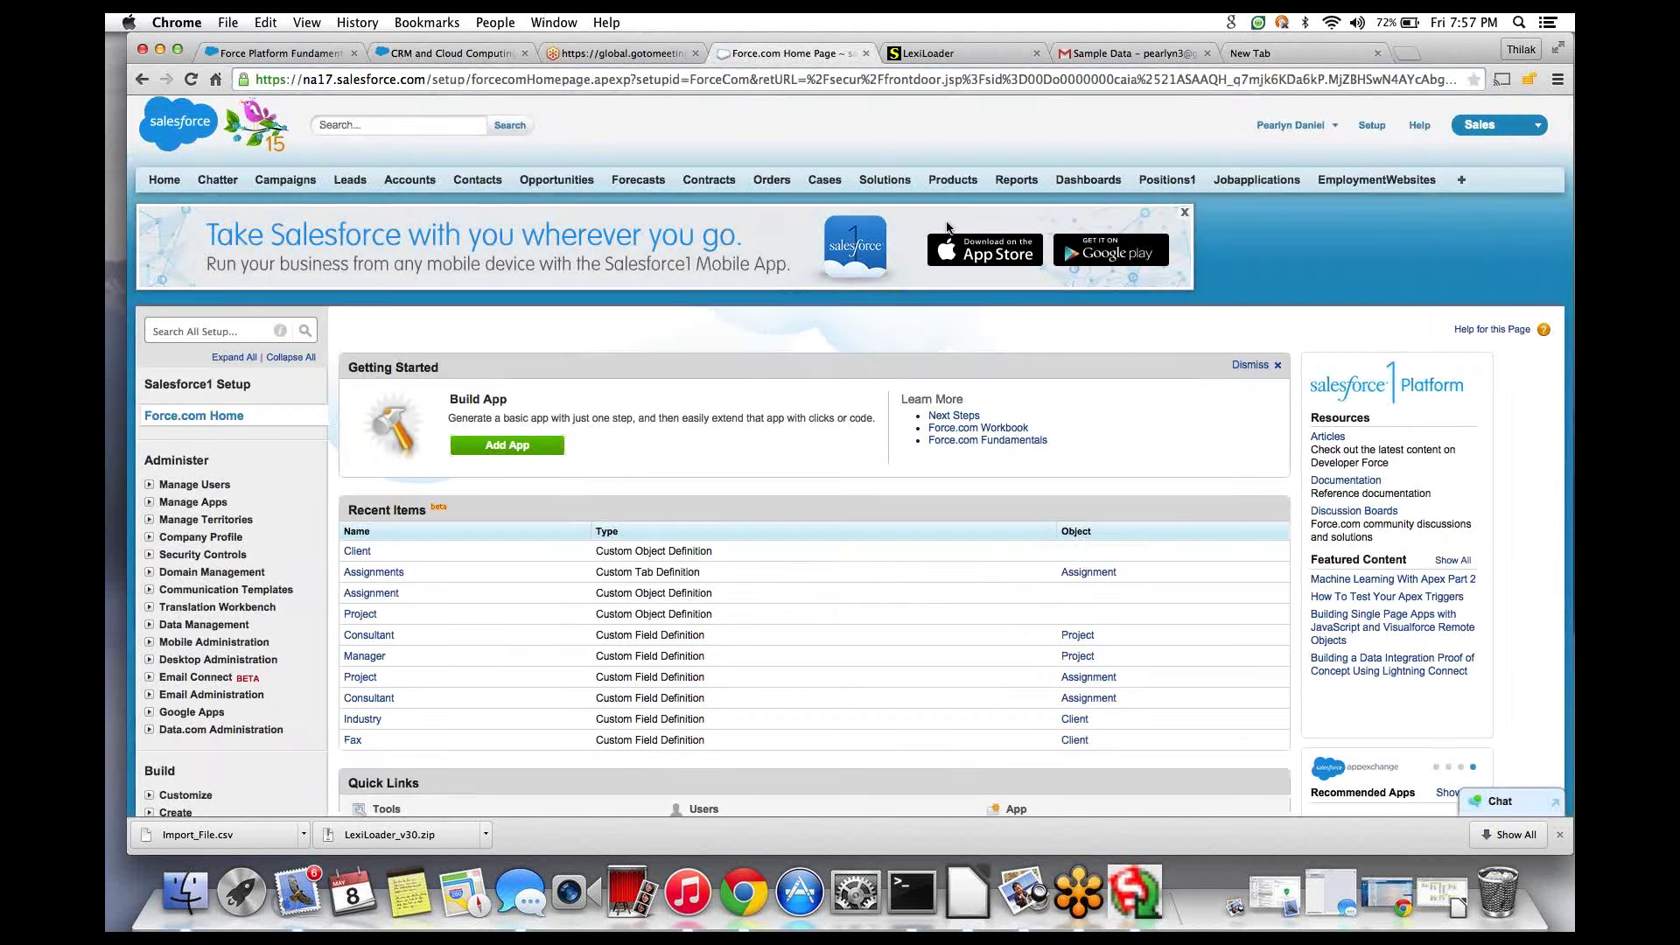
left_click(169, 185)
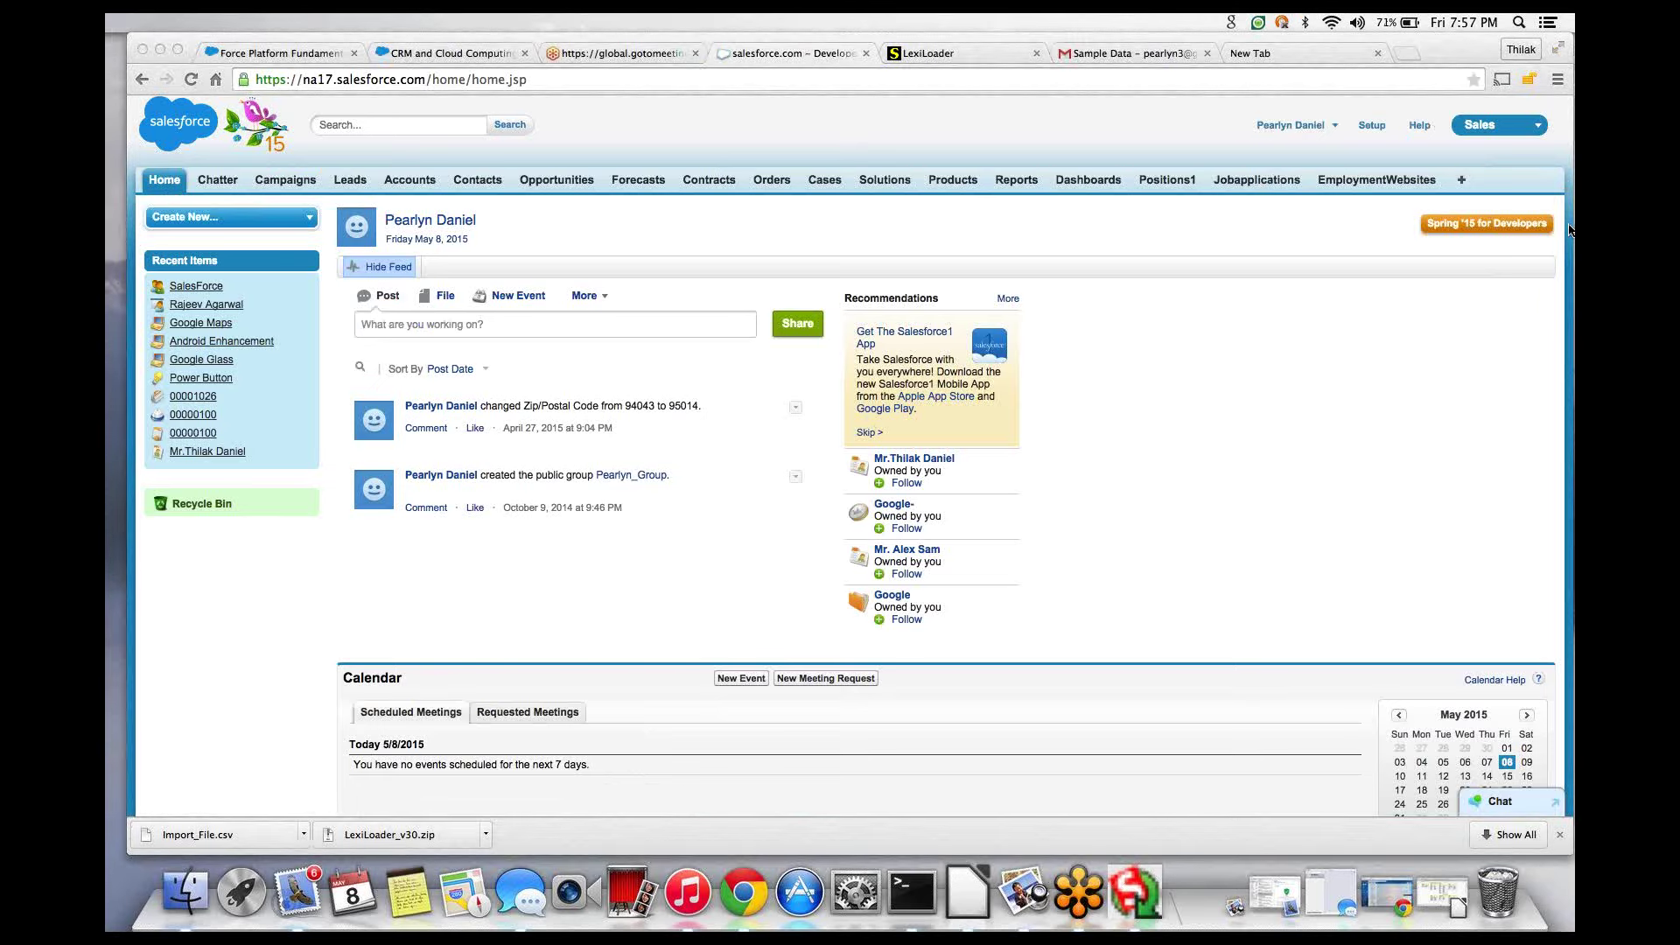
- Open My Settings, expand Personal, and go to Reset My Security Token
left_click(1337, 128)
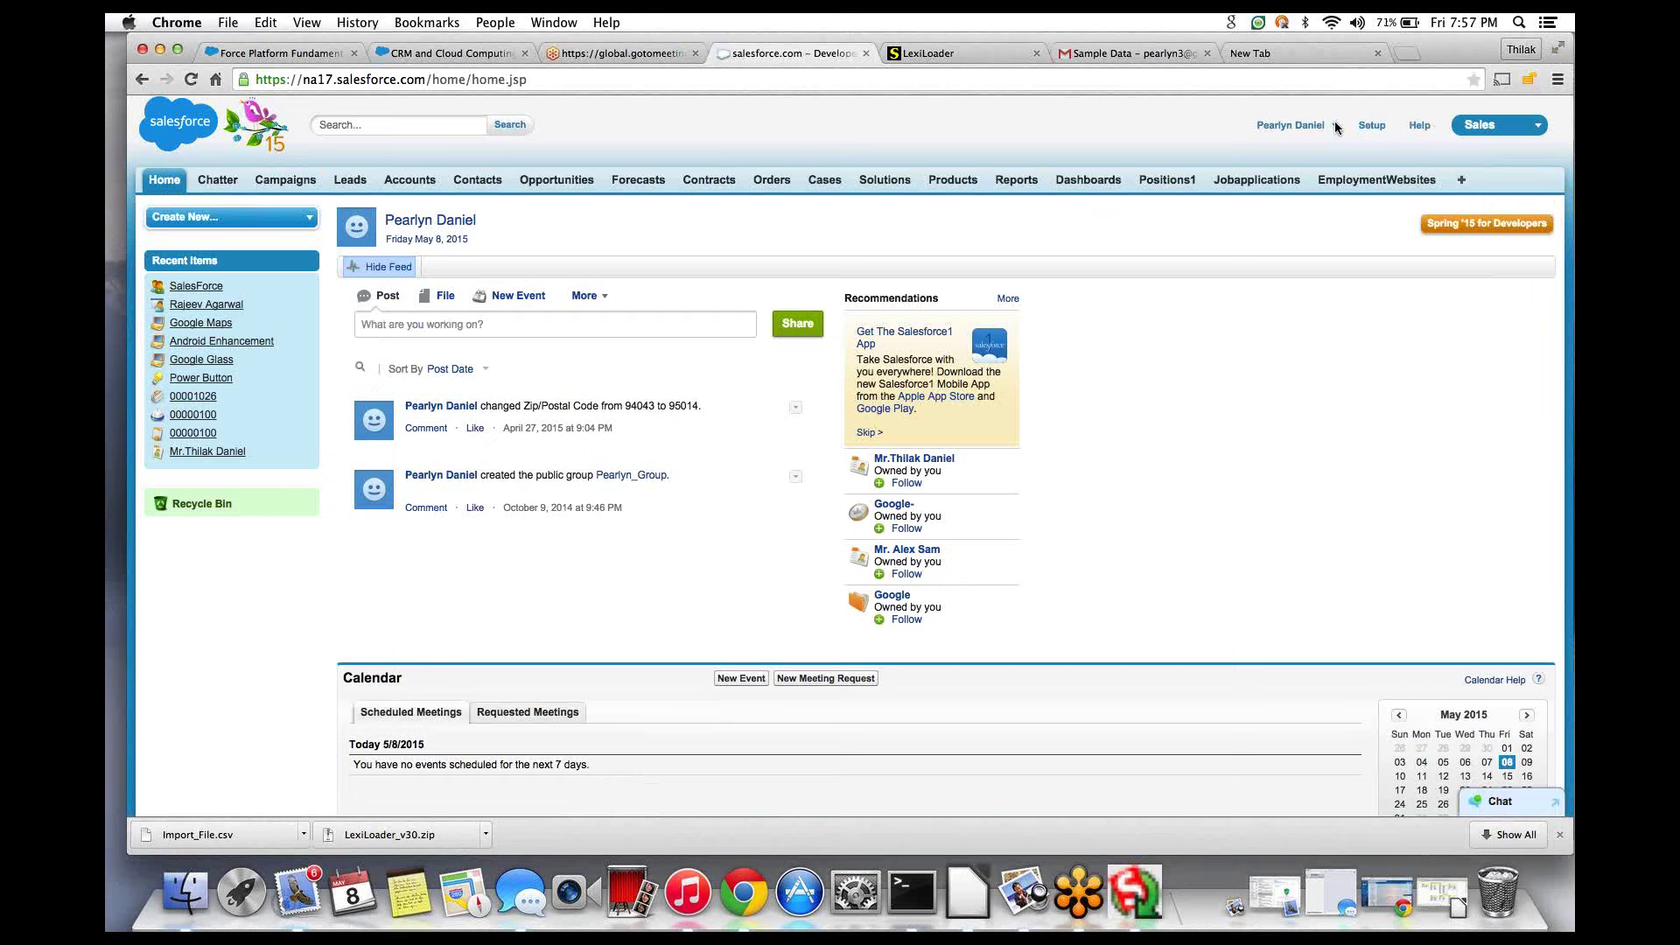
left_click(1337, 128)
left_click(1254, 179)
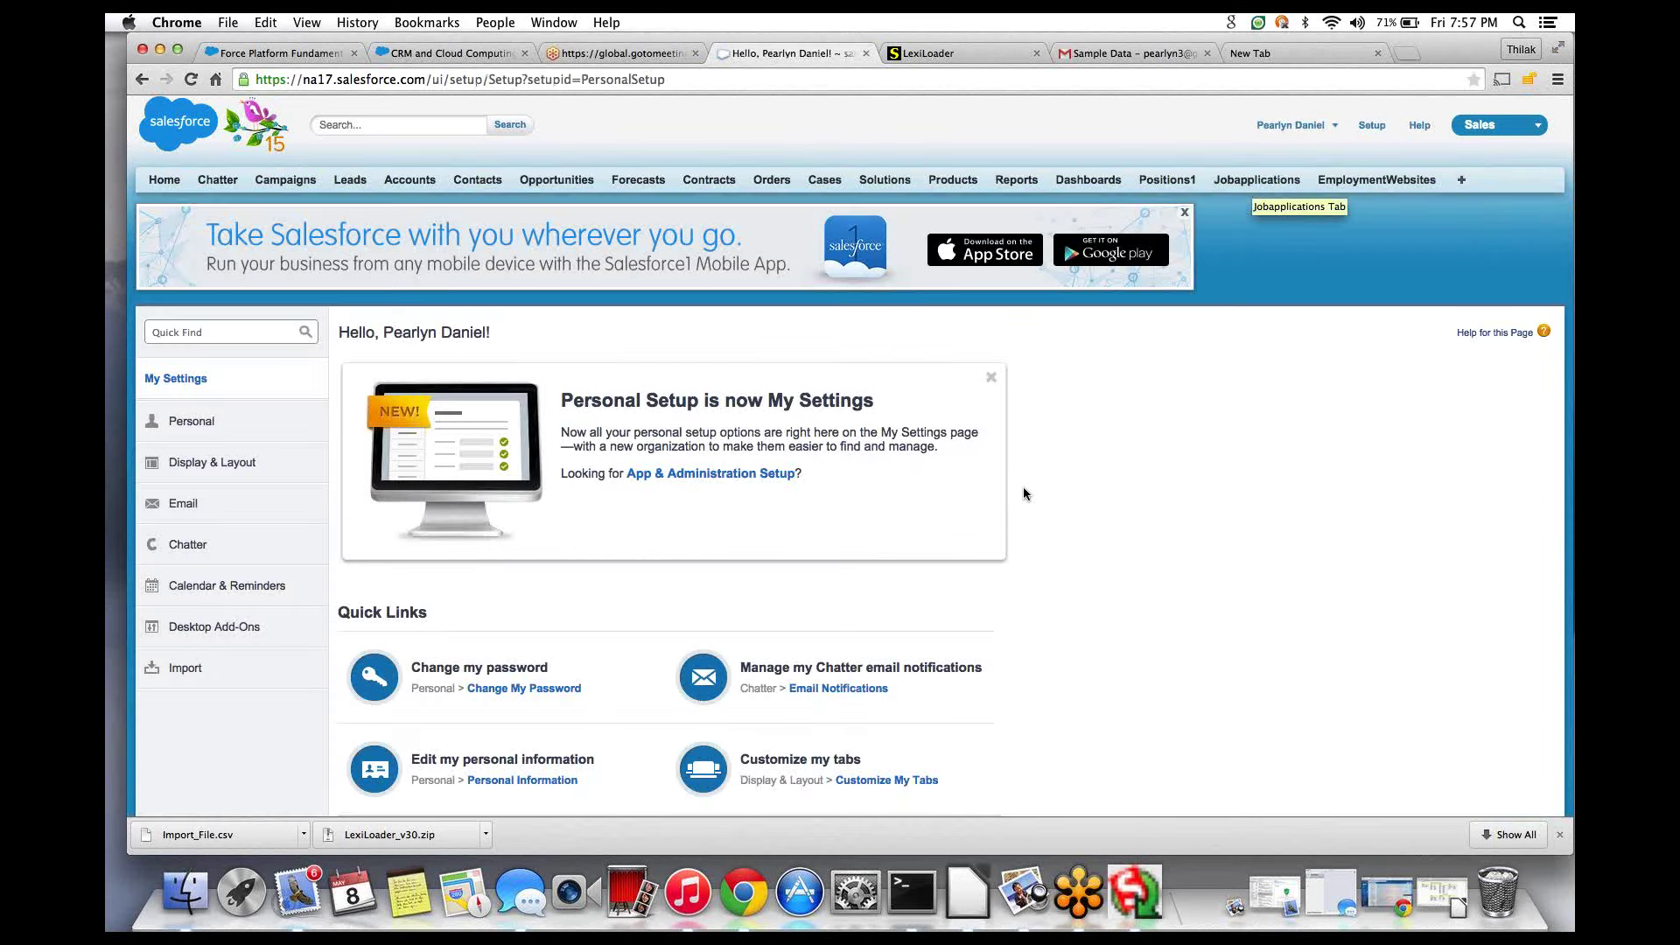
scroll(1062, 670, "down", 5)
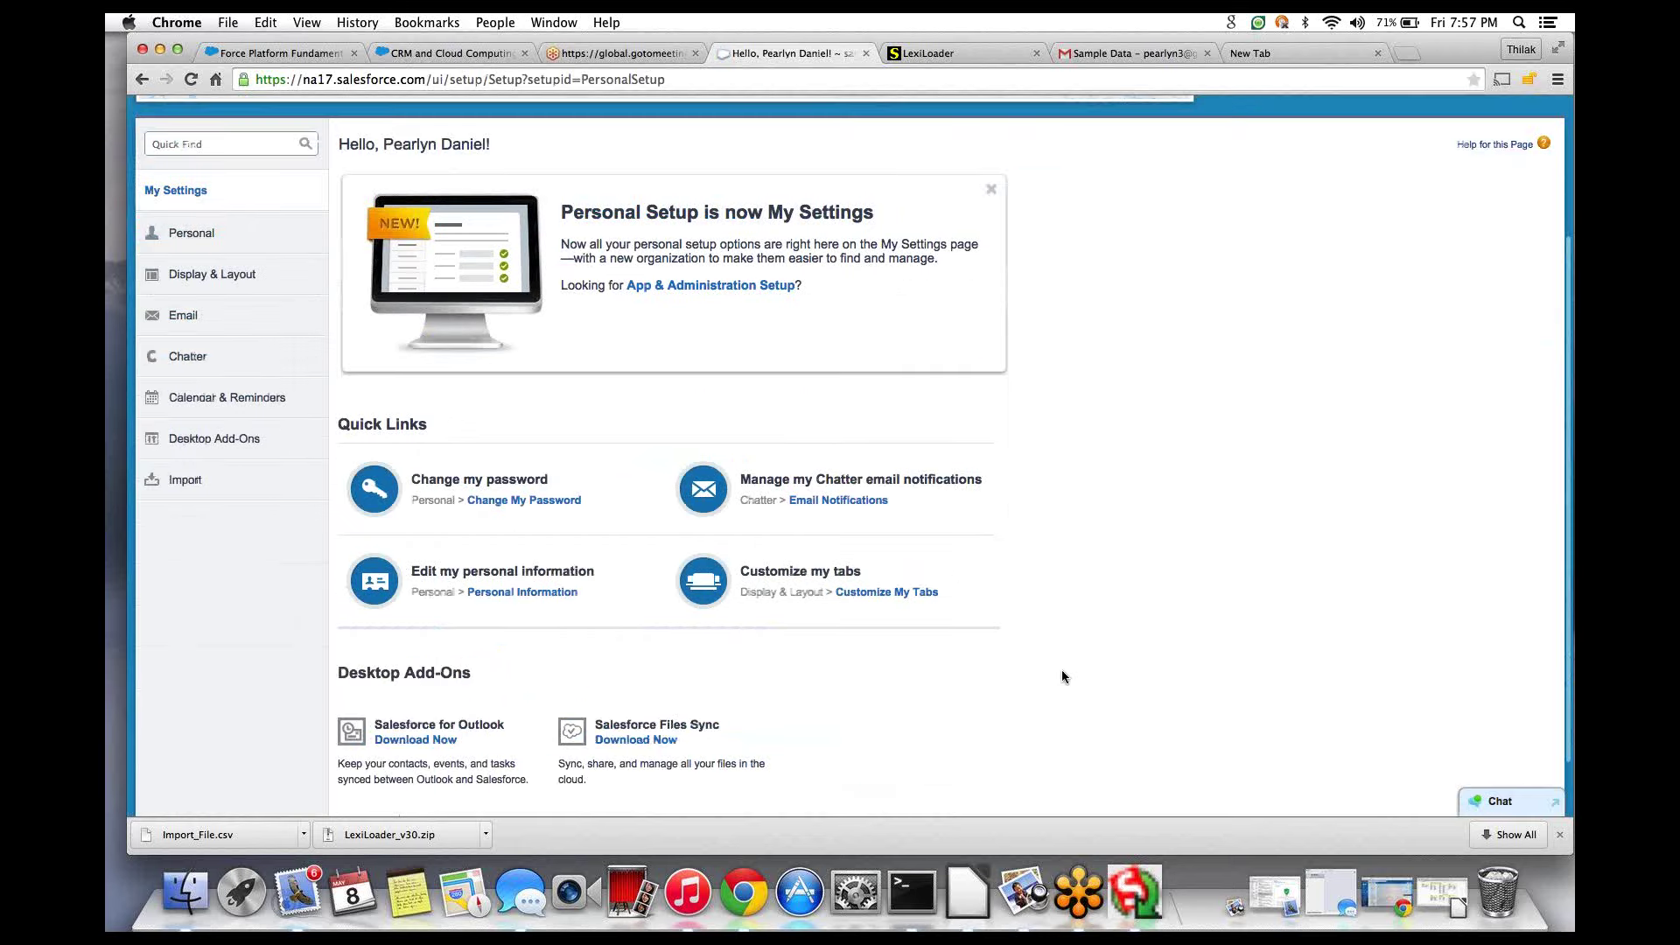
scroll(1062, 671, "down", 1)
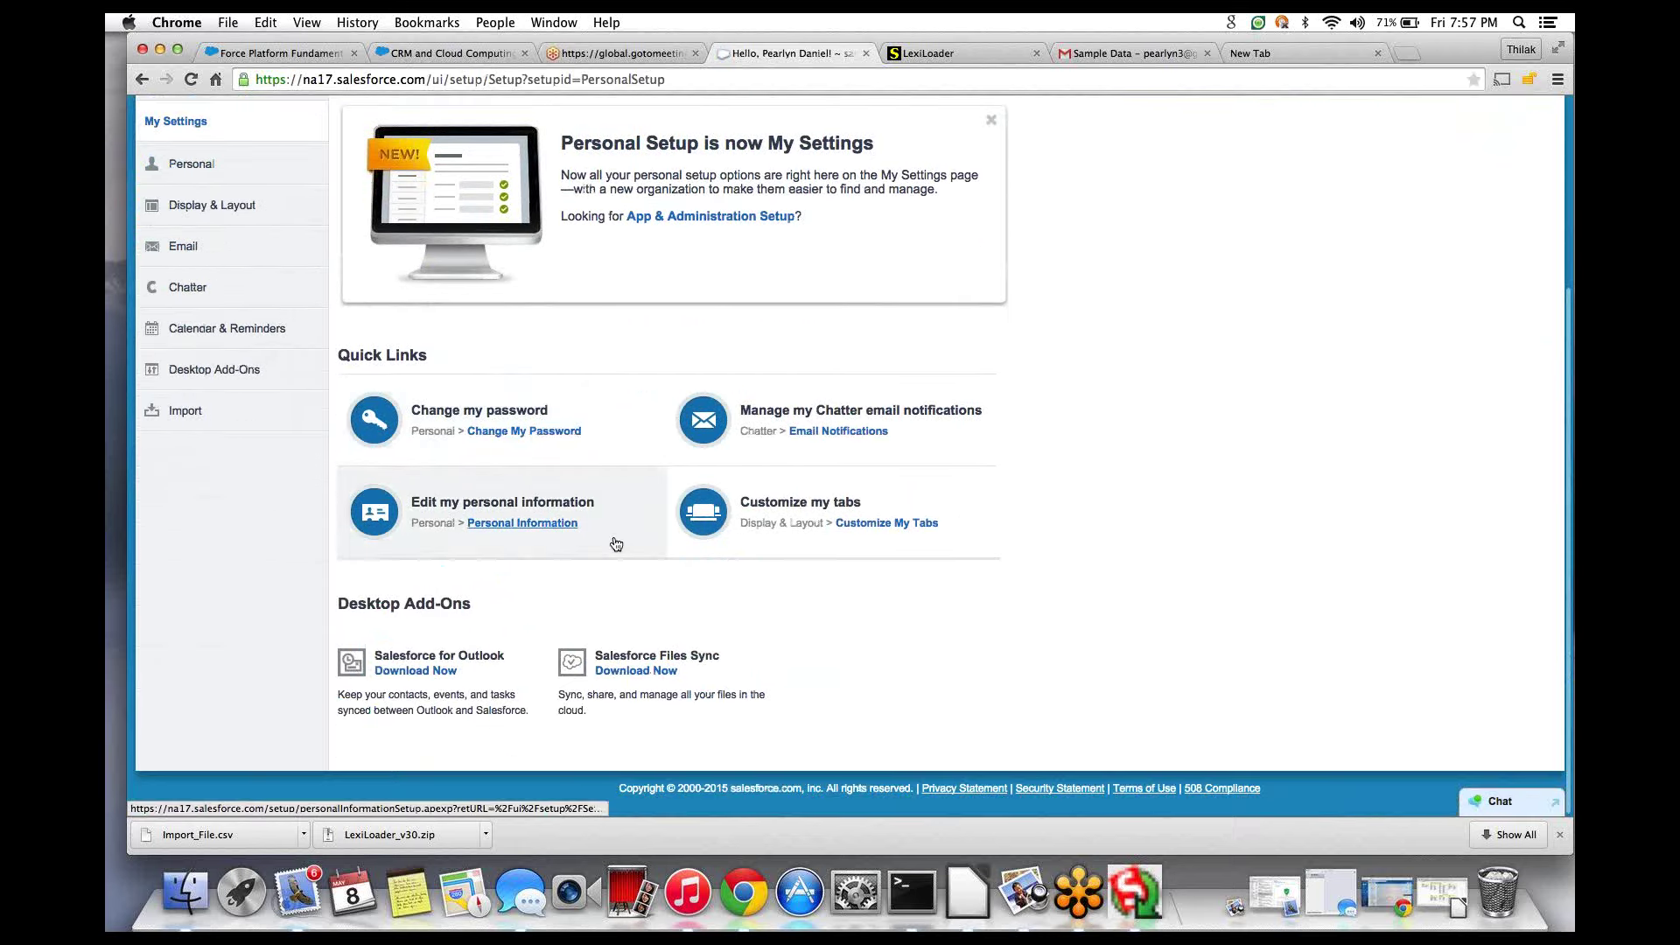
left_click(186, 167)
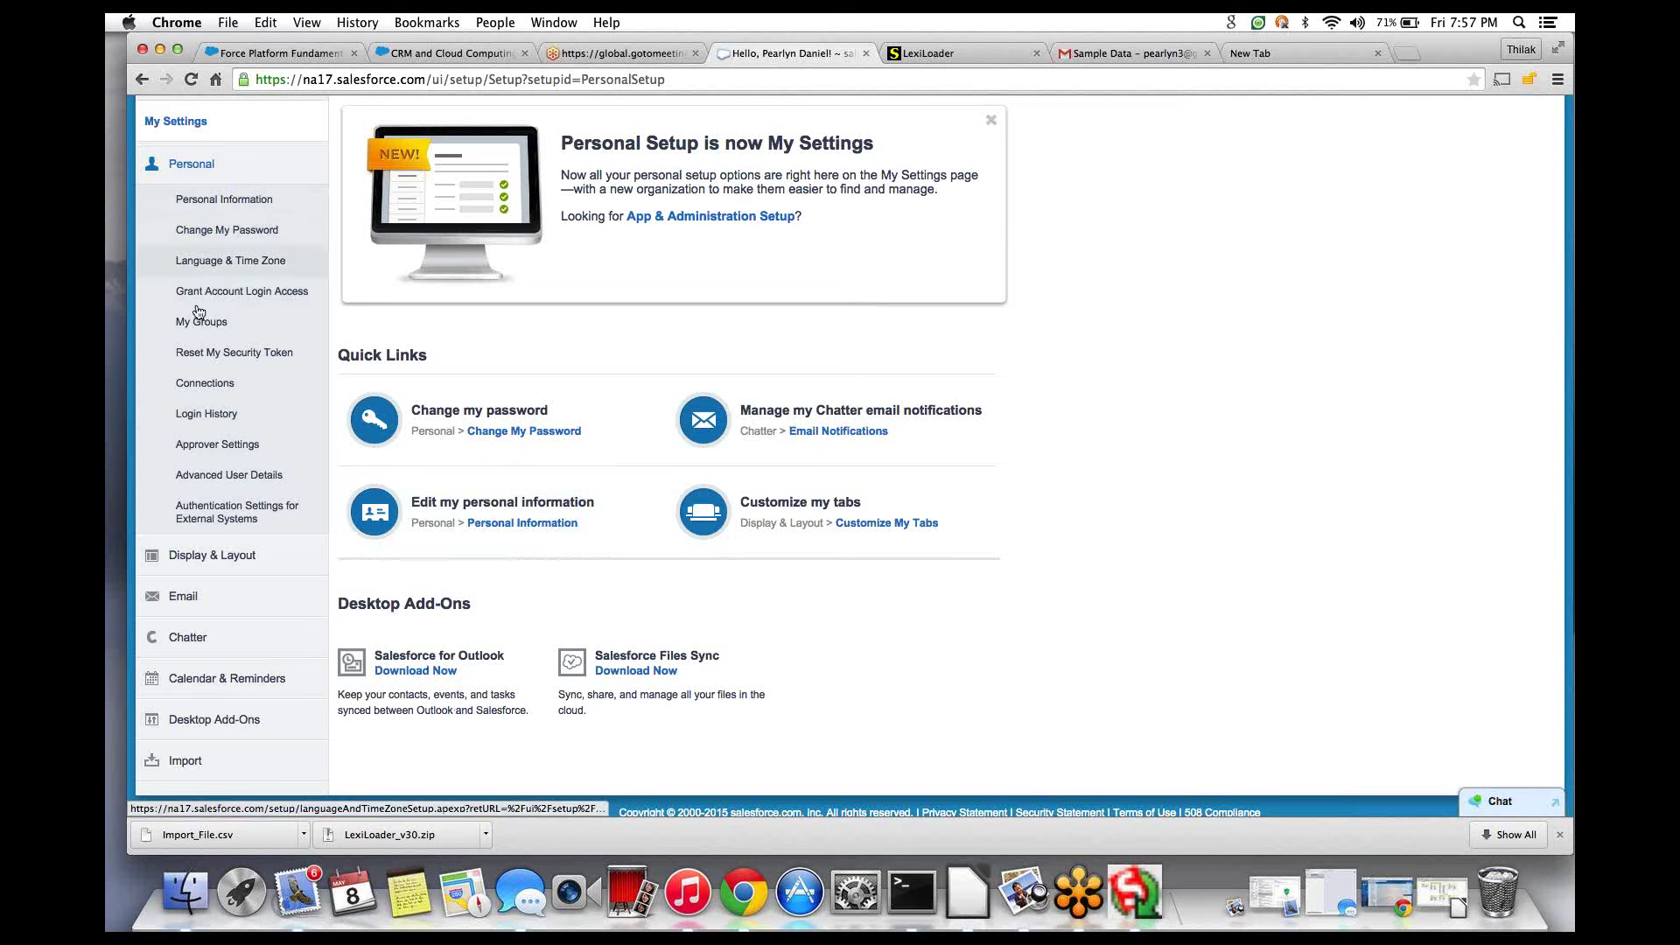
left_click(208, 343)
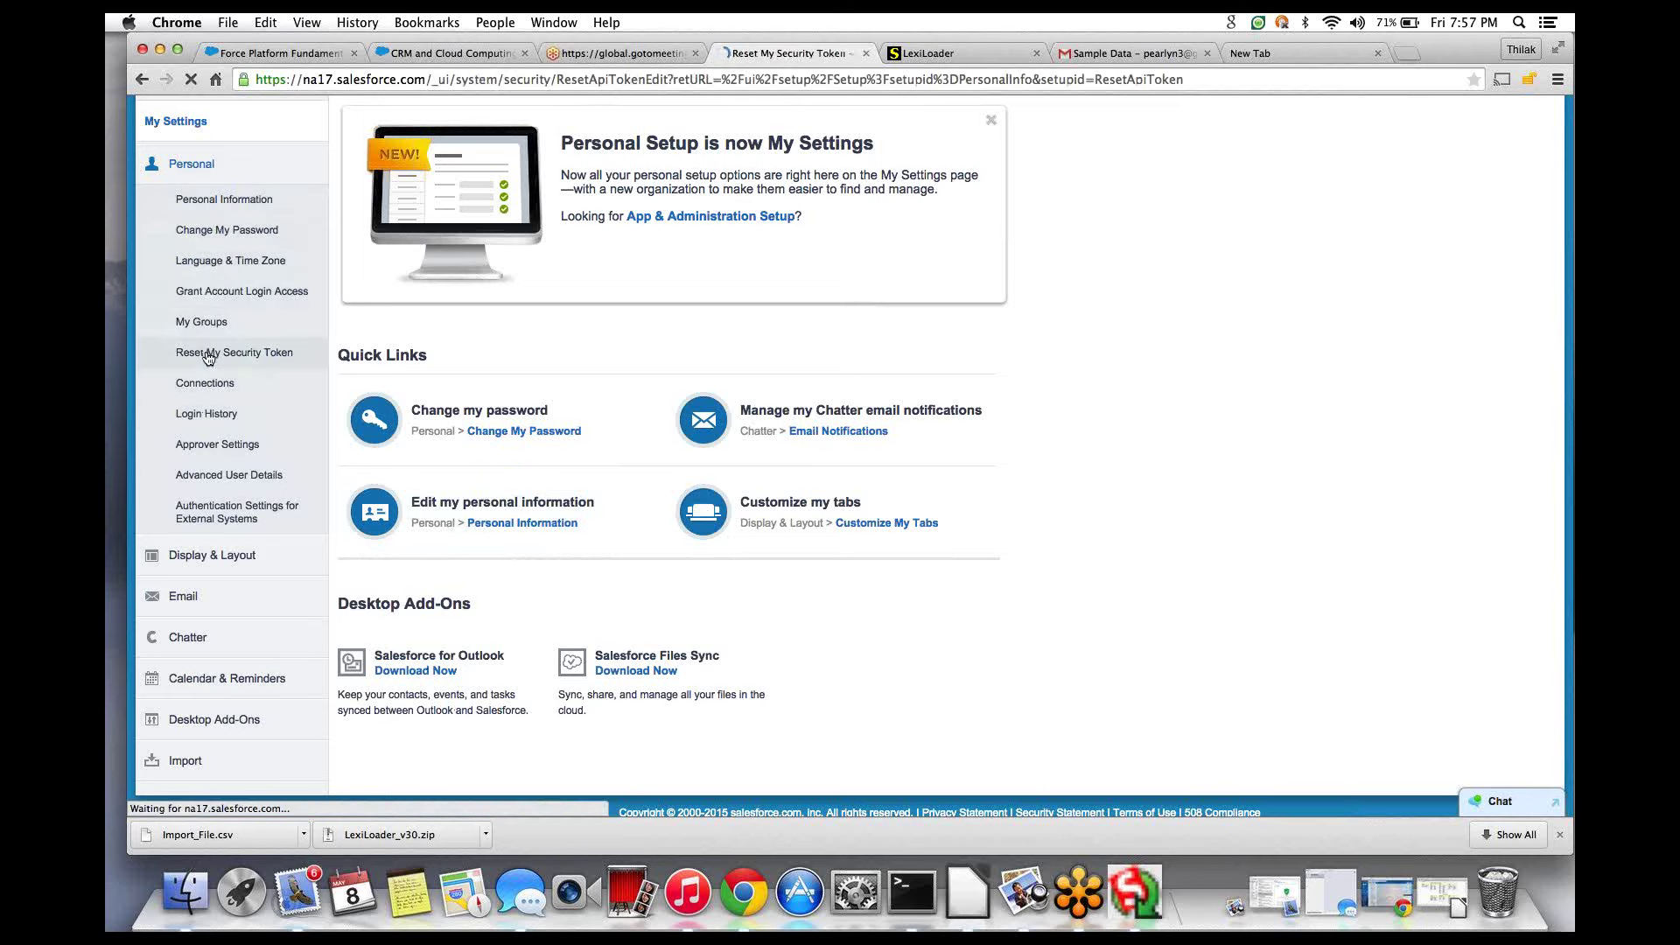
- Confirm Reset Security Token so a new token is emailed
left_click(442, 565)
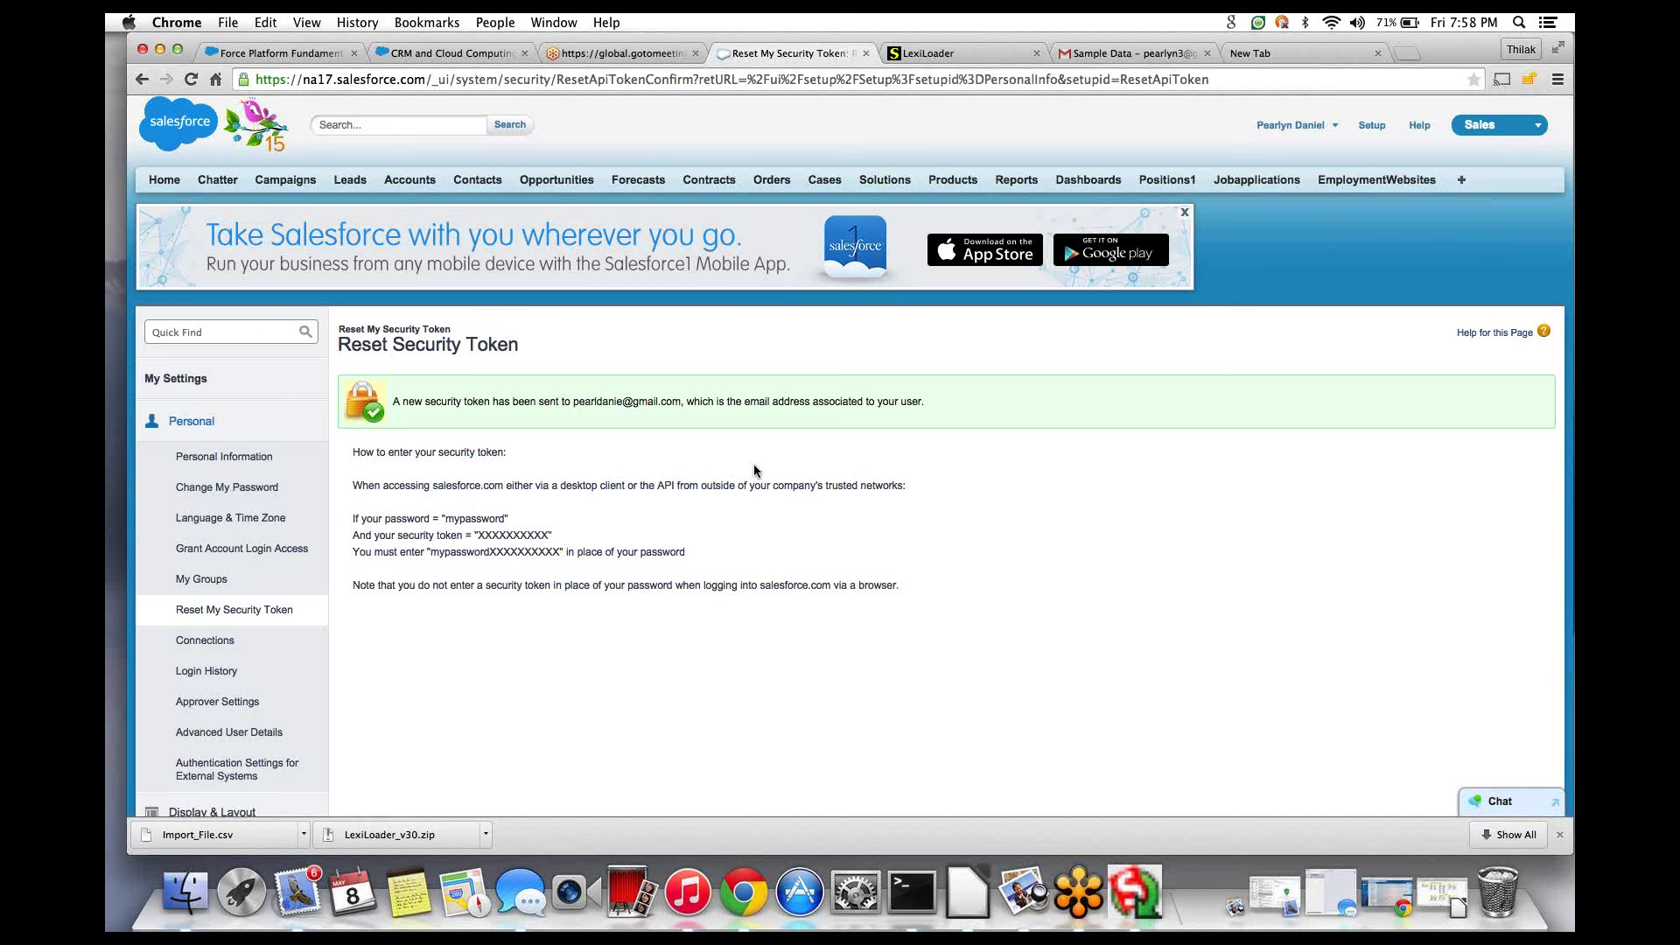
- Add and sign in to the Google account that received the token
left_click(1163, 54)
left_click(1529, 124)
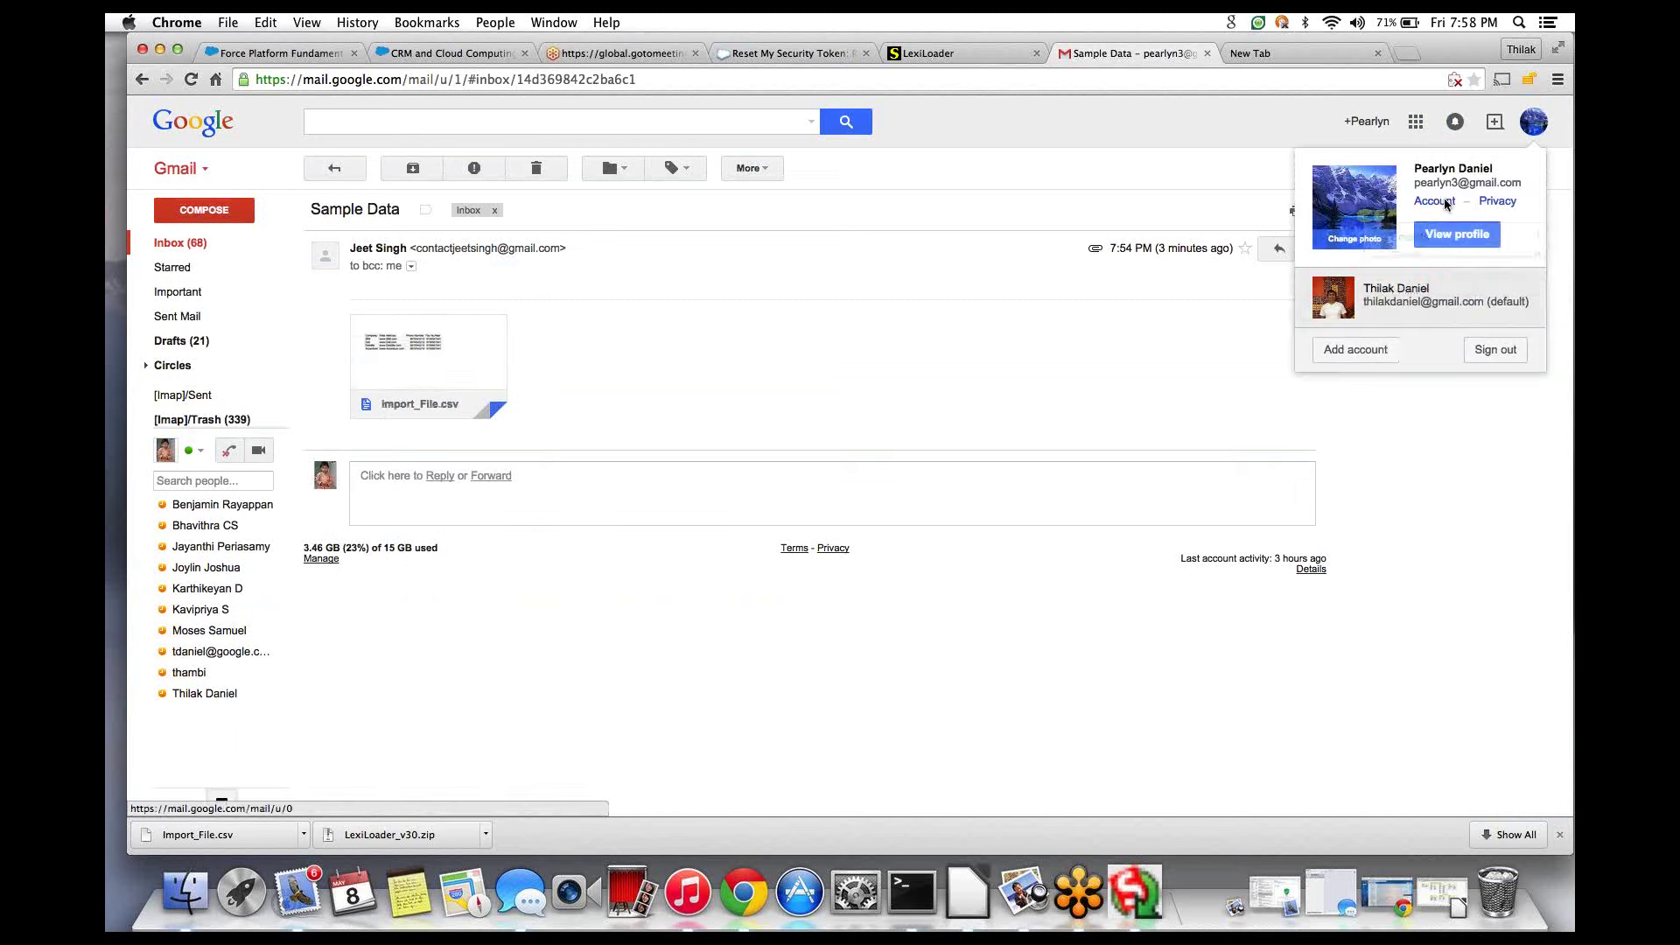
left_click(1343, 349)
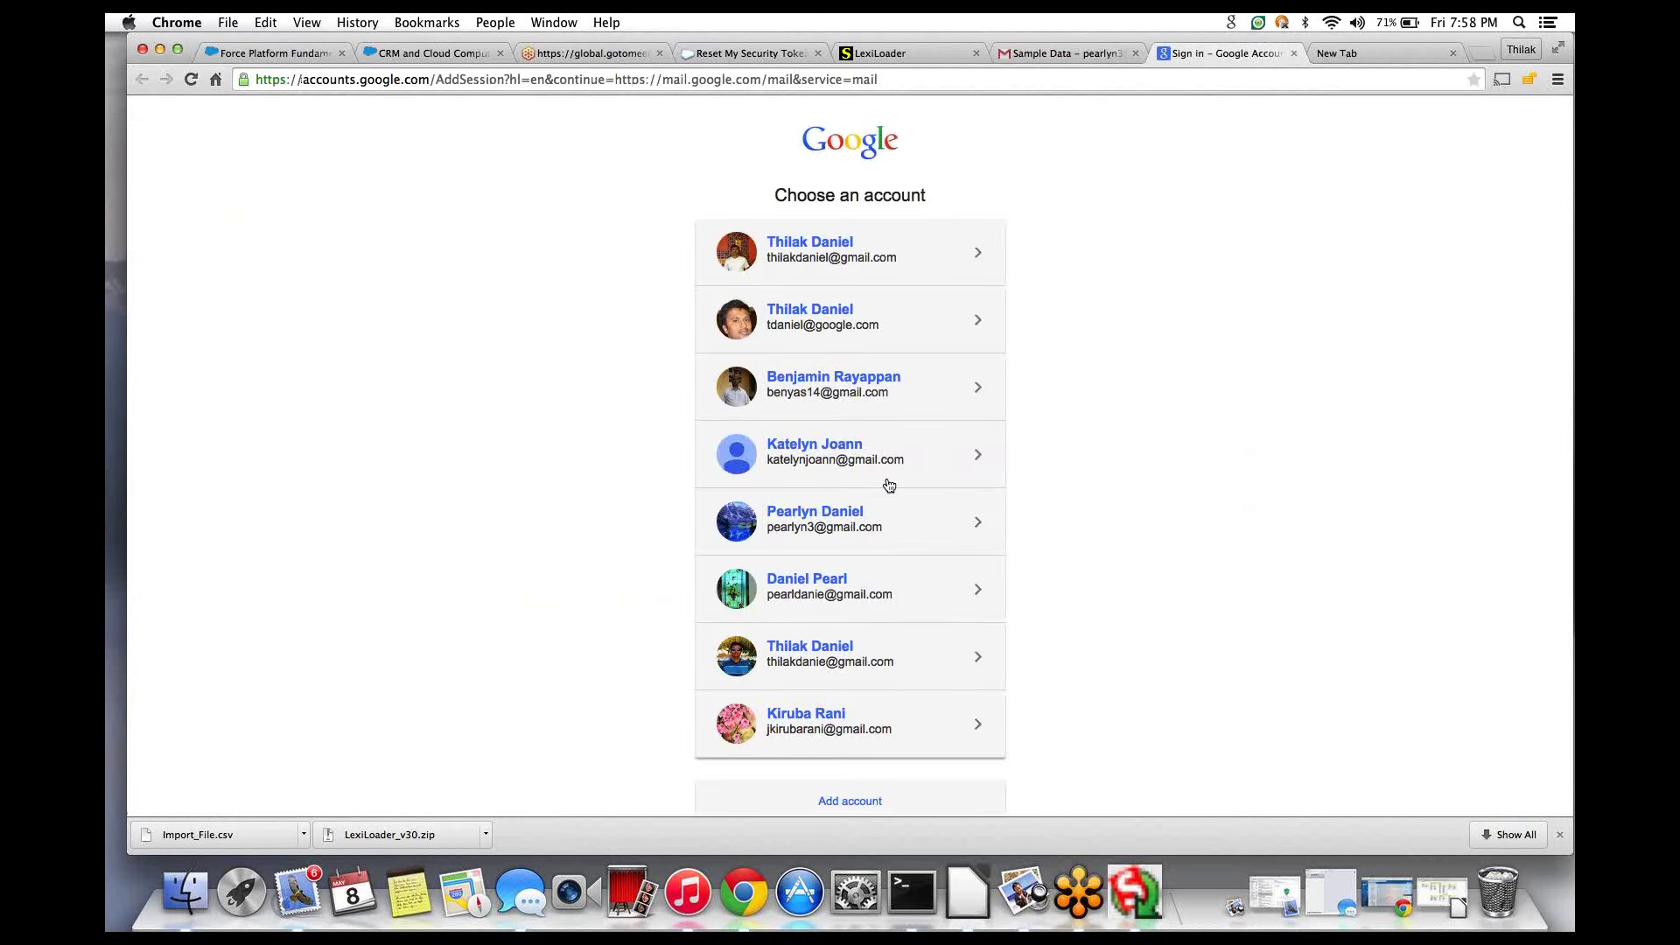
scroll(888, 485, "down", 2)
left_click(888, 483)
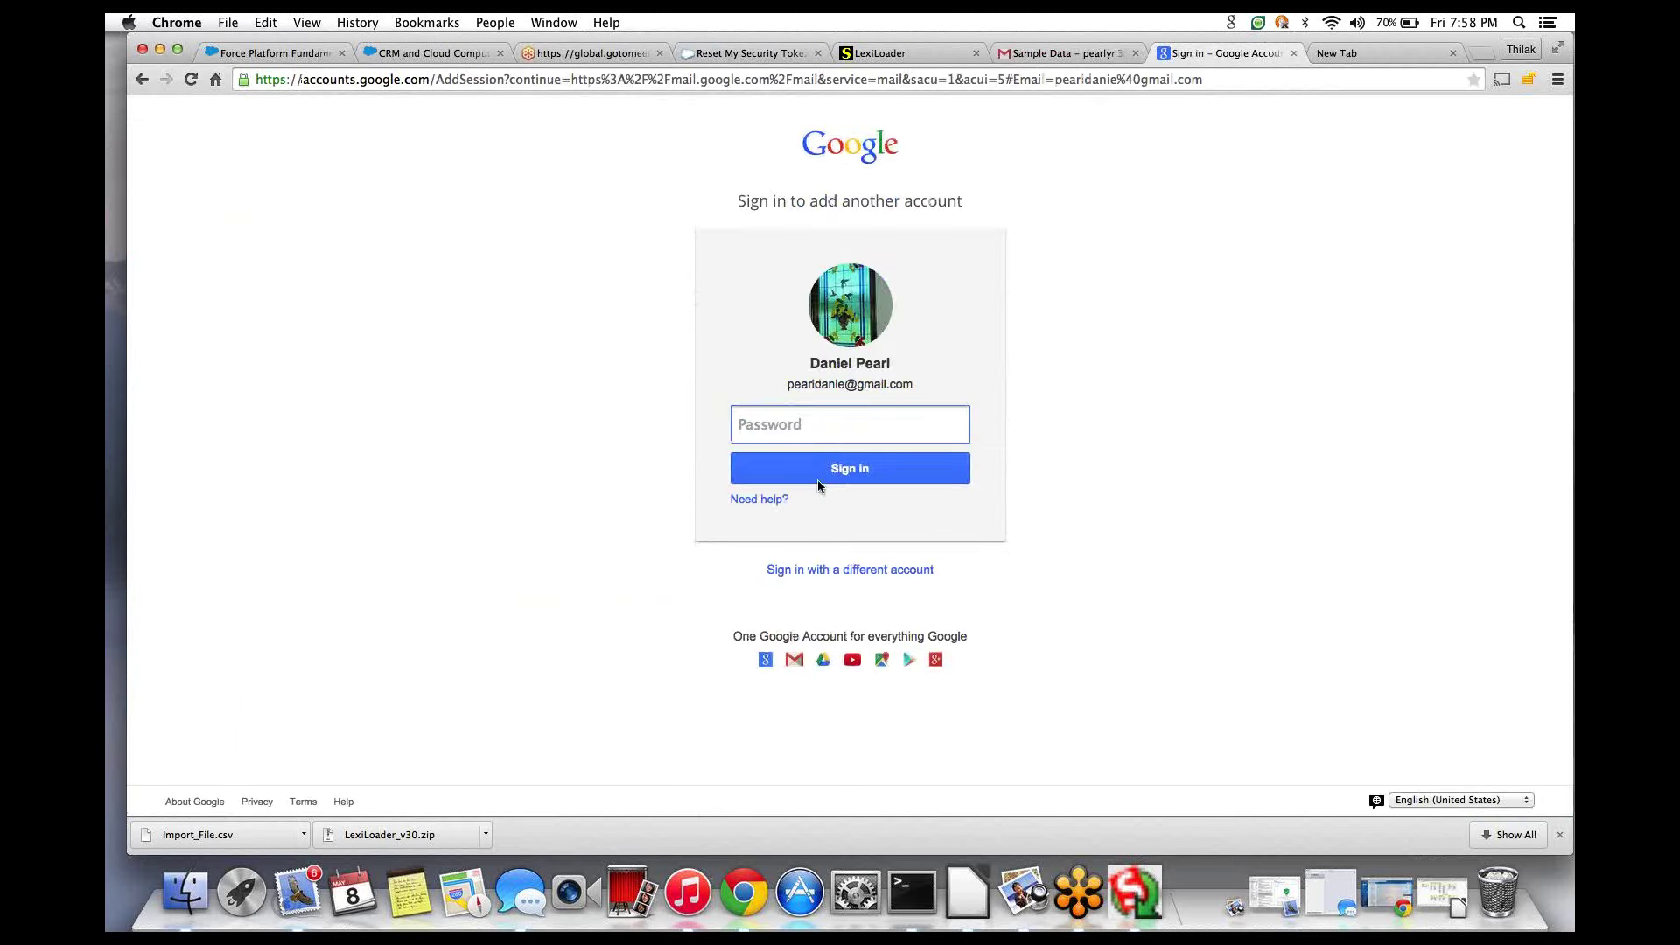
type("********")
key("Return")
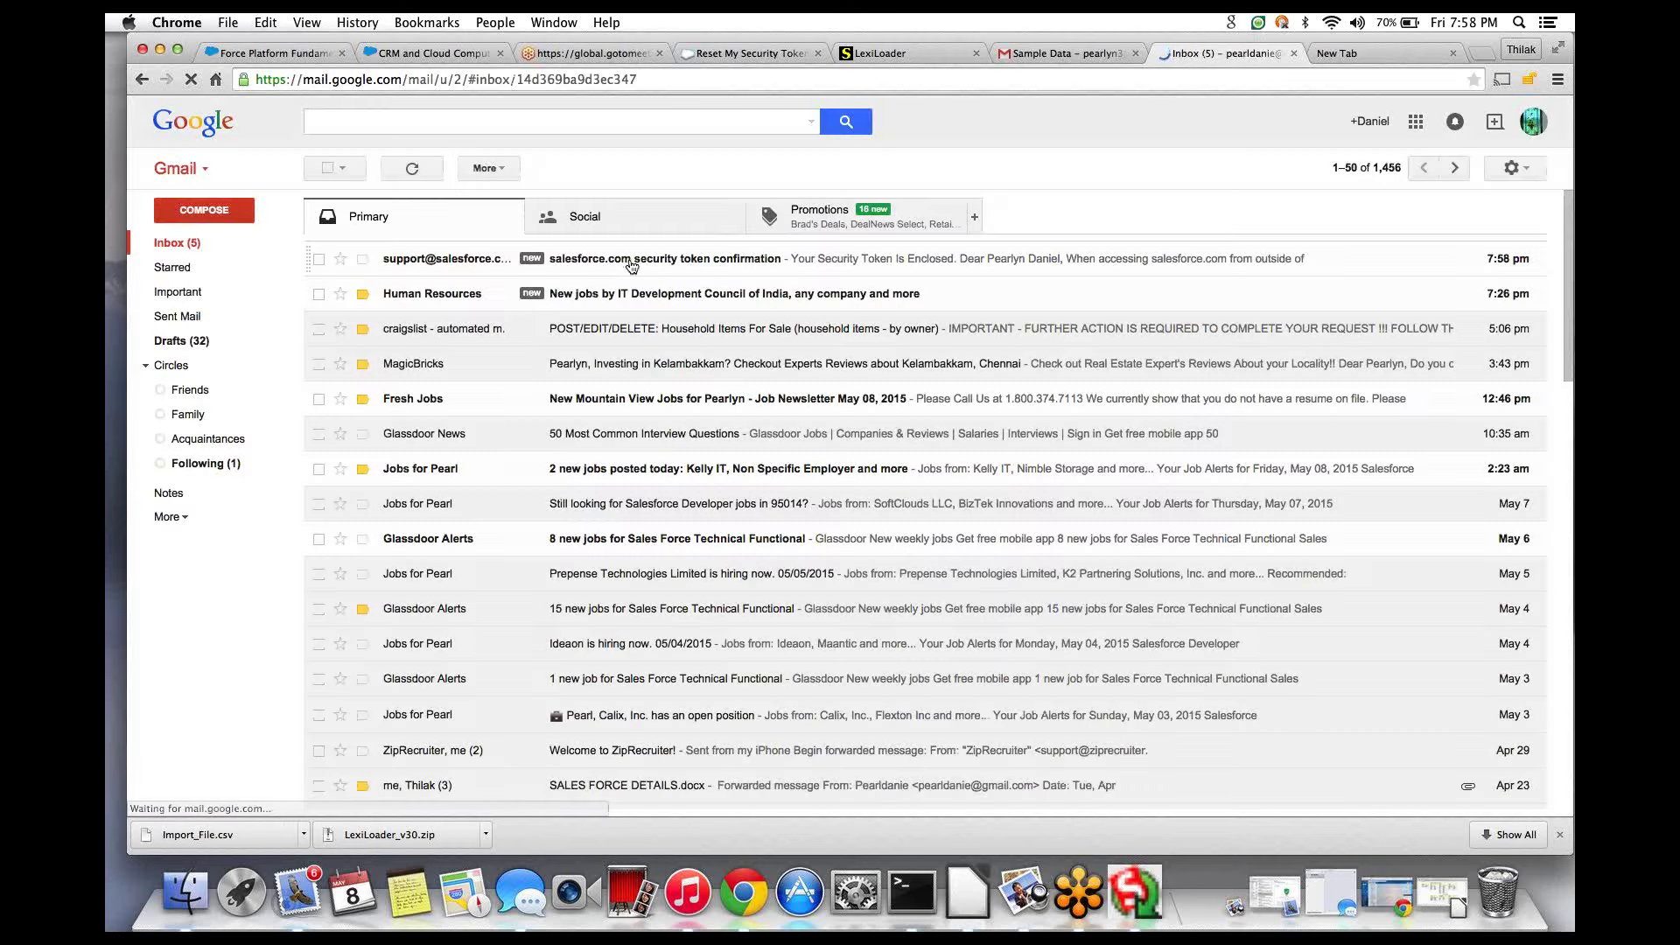
- Open the salesforce.com security token email and select the new token
left_click(619, 217)
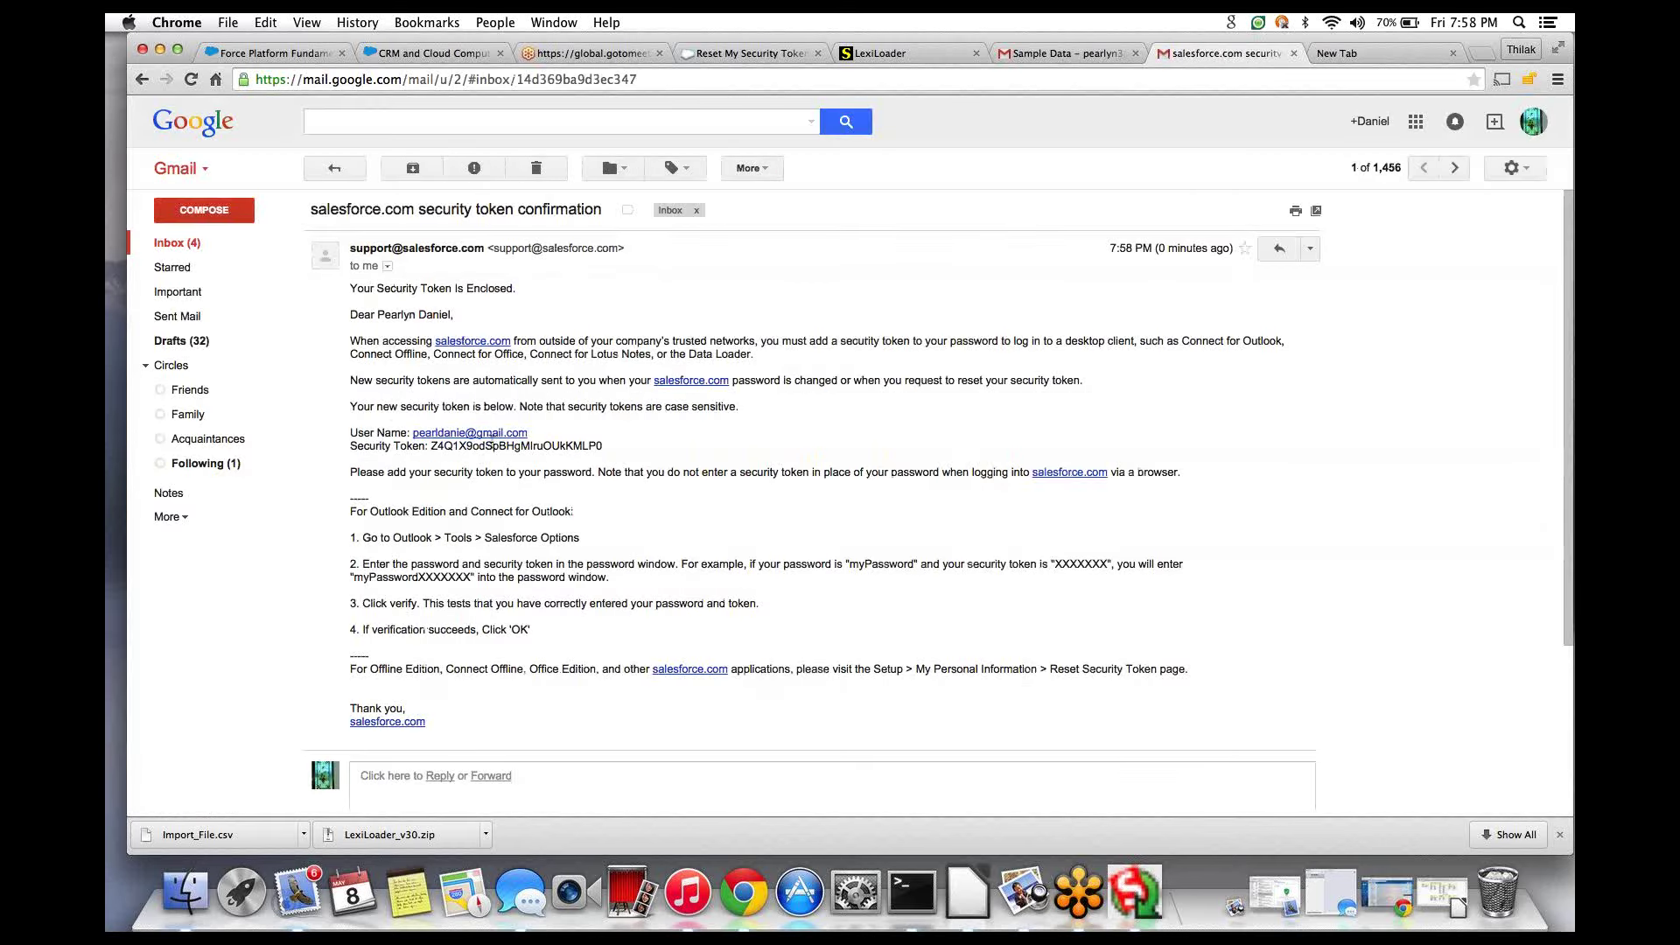
double_click(492, 446)
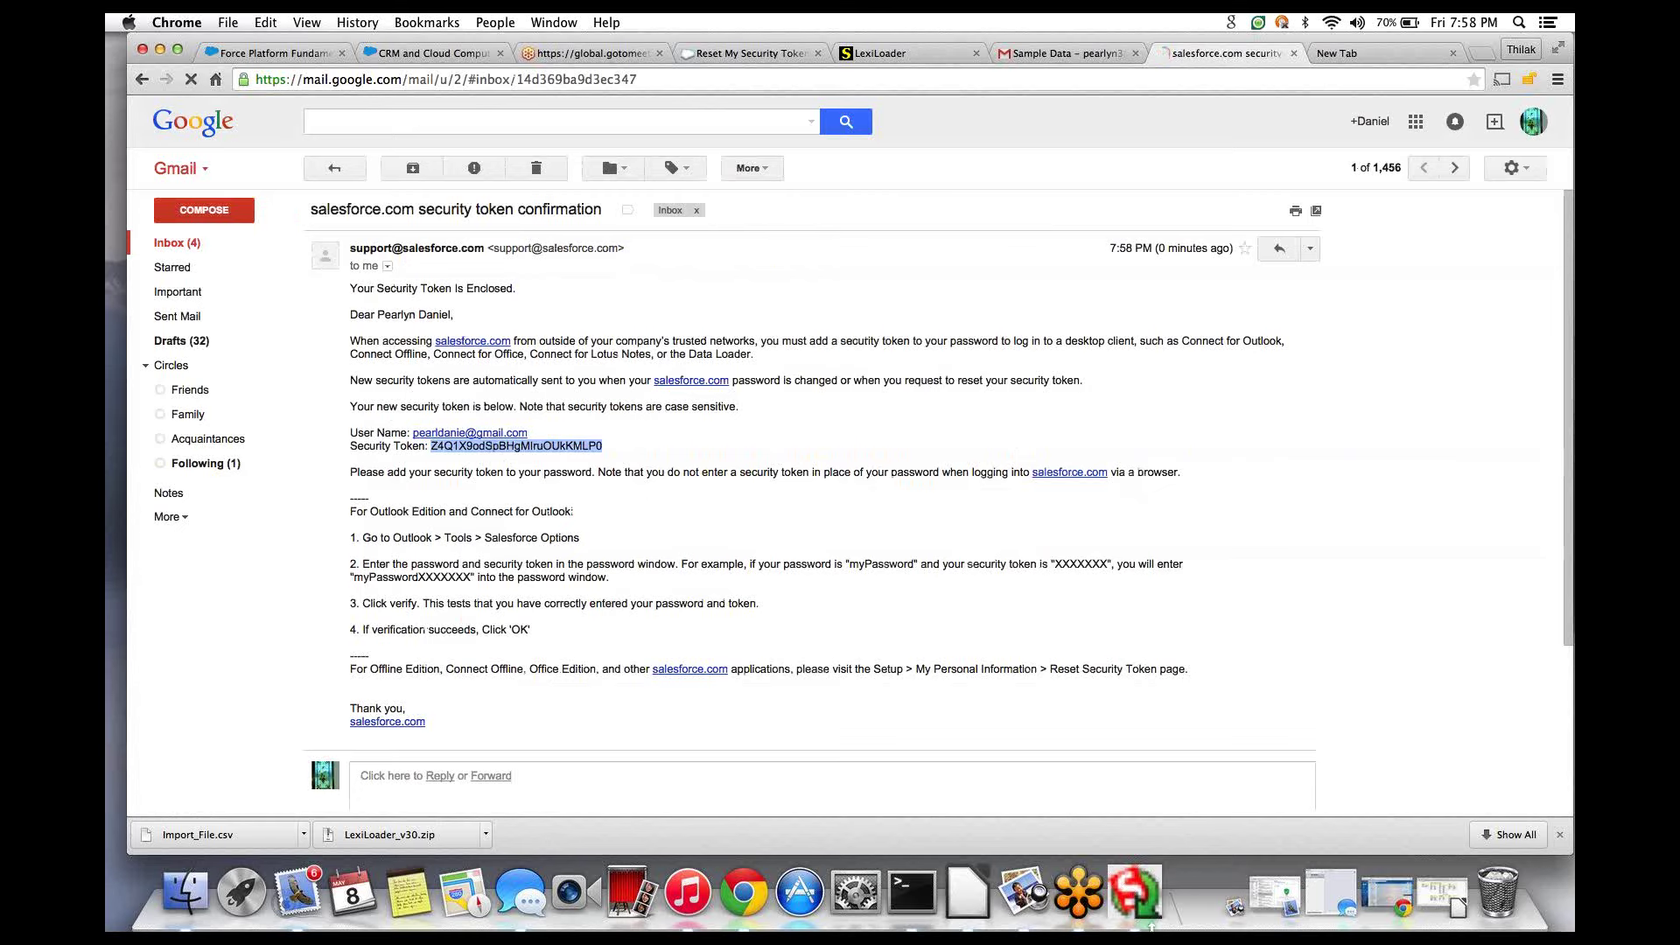
left_click(1135, 892)
- Replace the password with the pasted security token and try logging in
key("super+a")
key("super+v")
left_click(618, 415)
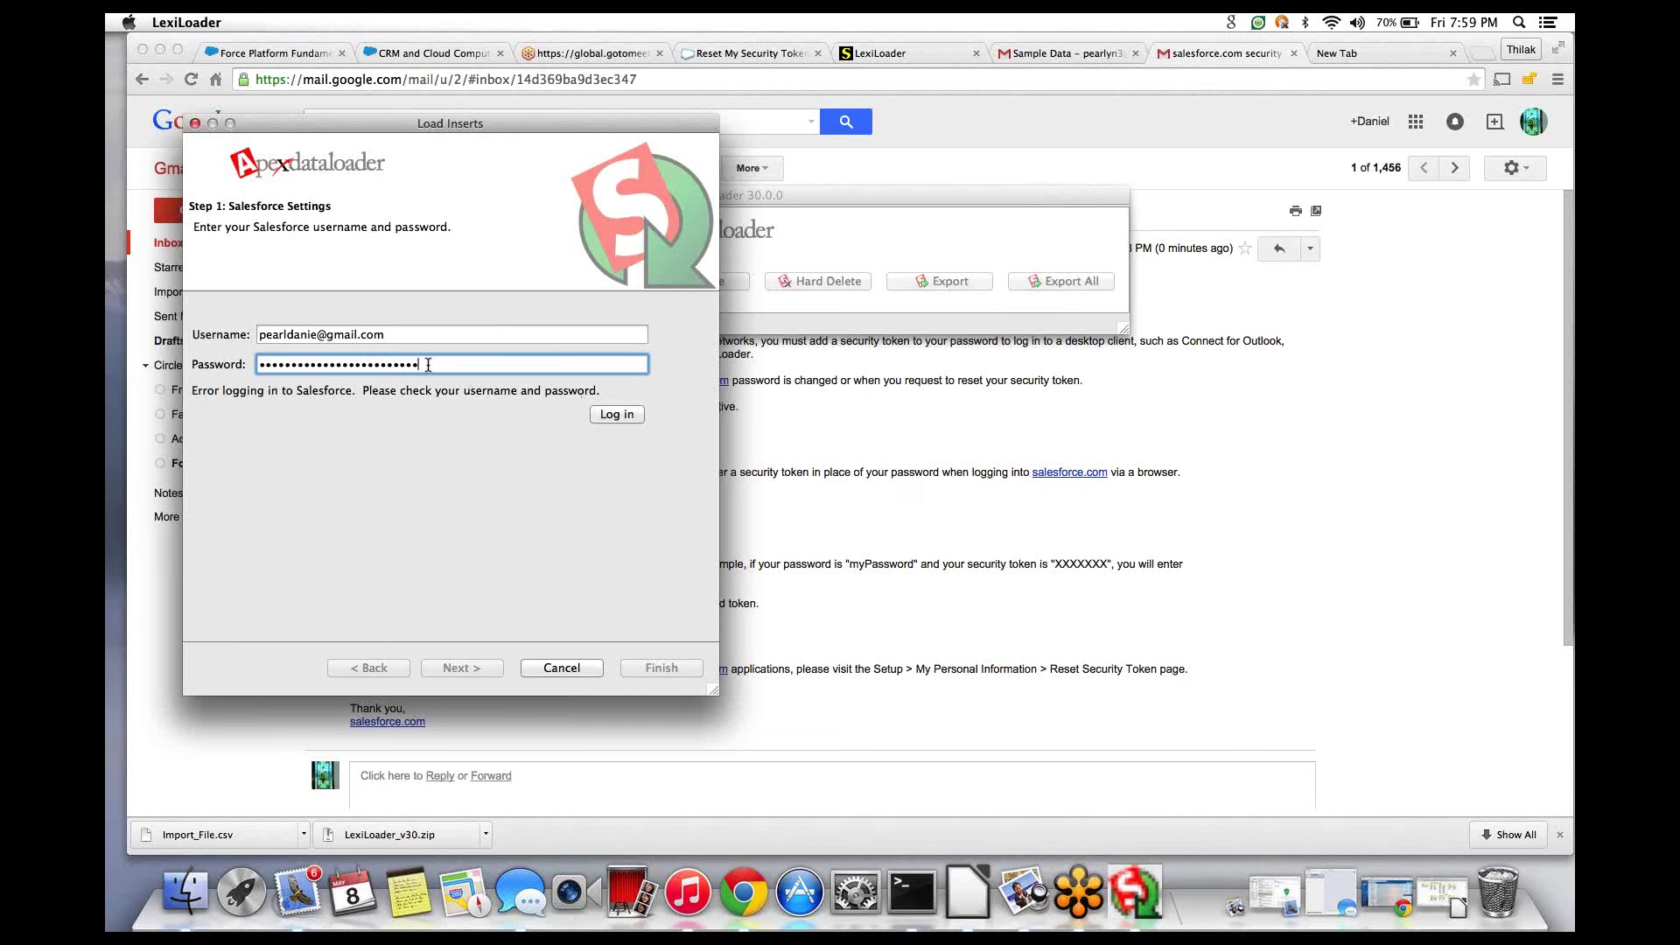
- Enter the password followed by the pasted token, log in, and continue
left_click_drag(429, 364, 129, 351)
key("BackSpace")
type("•••••••••")
key("super+v")
left_click(628, 413)
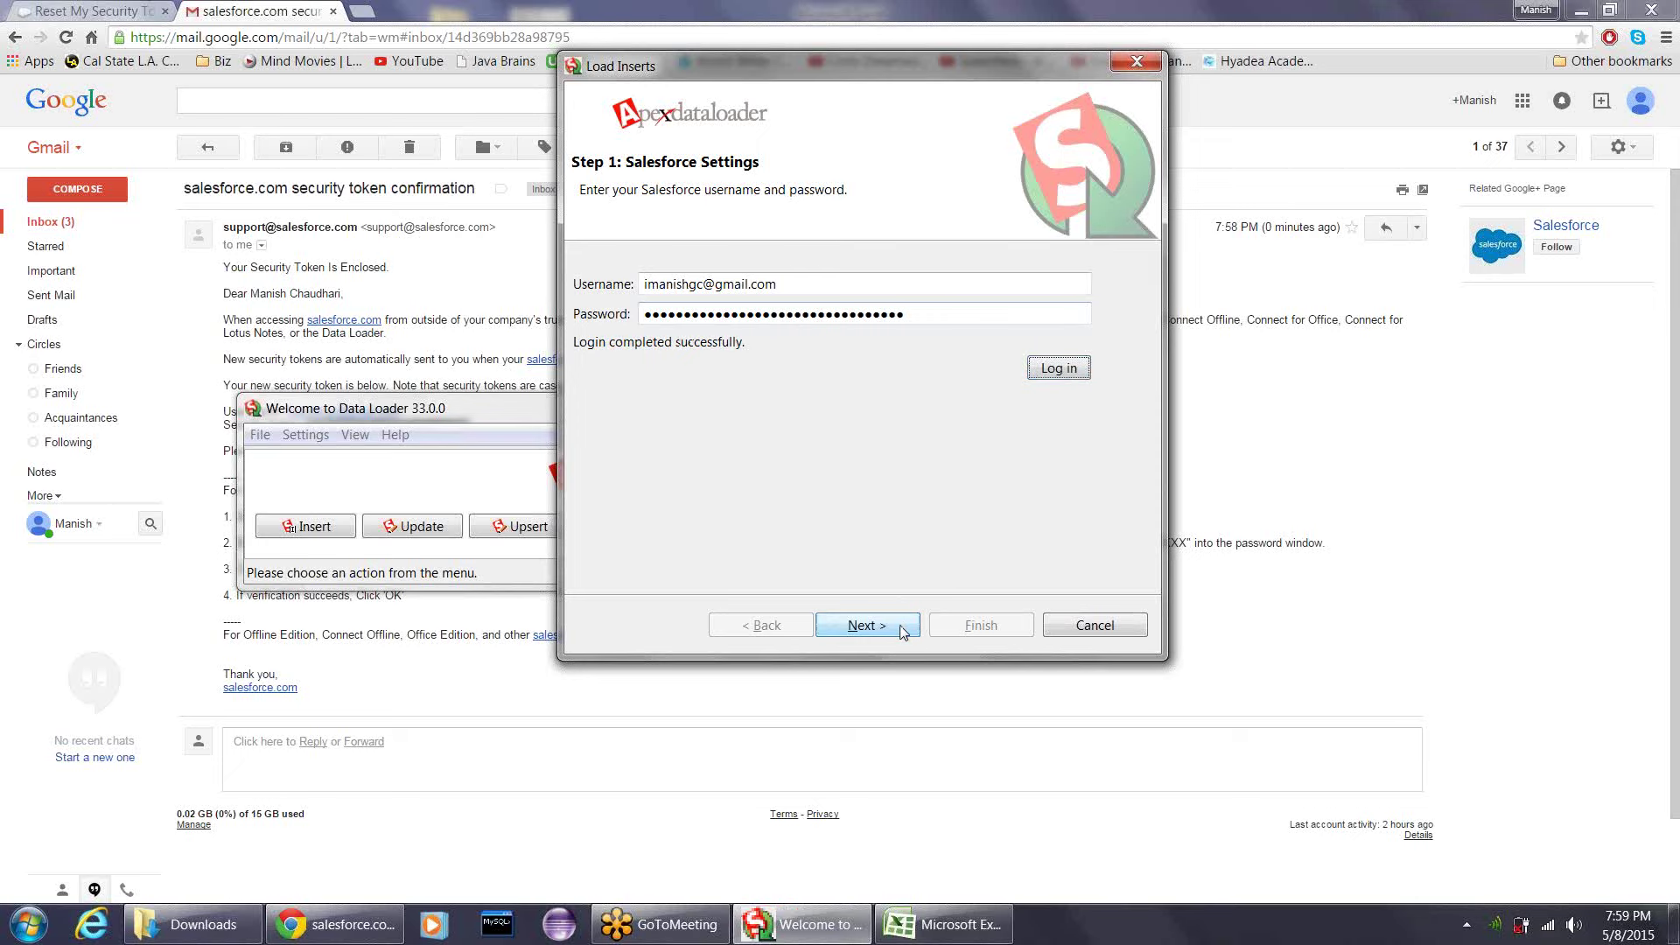
left_click(902, 627)
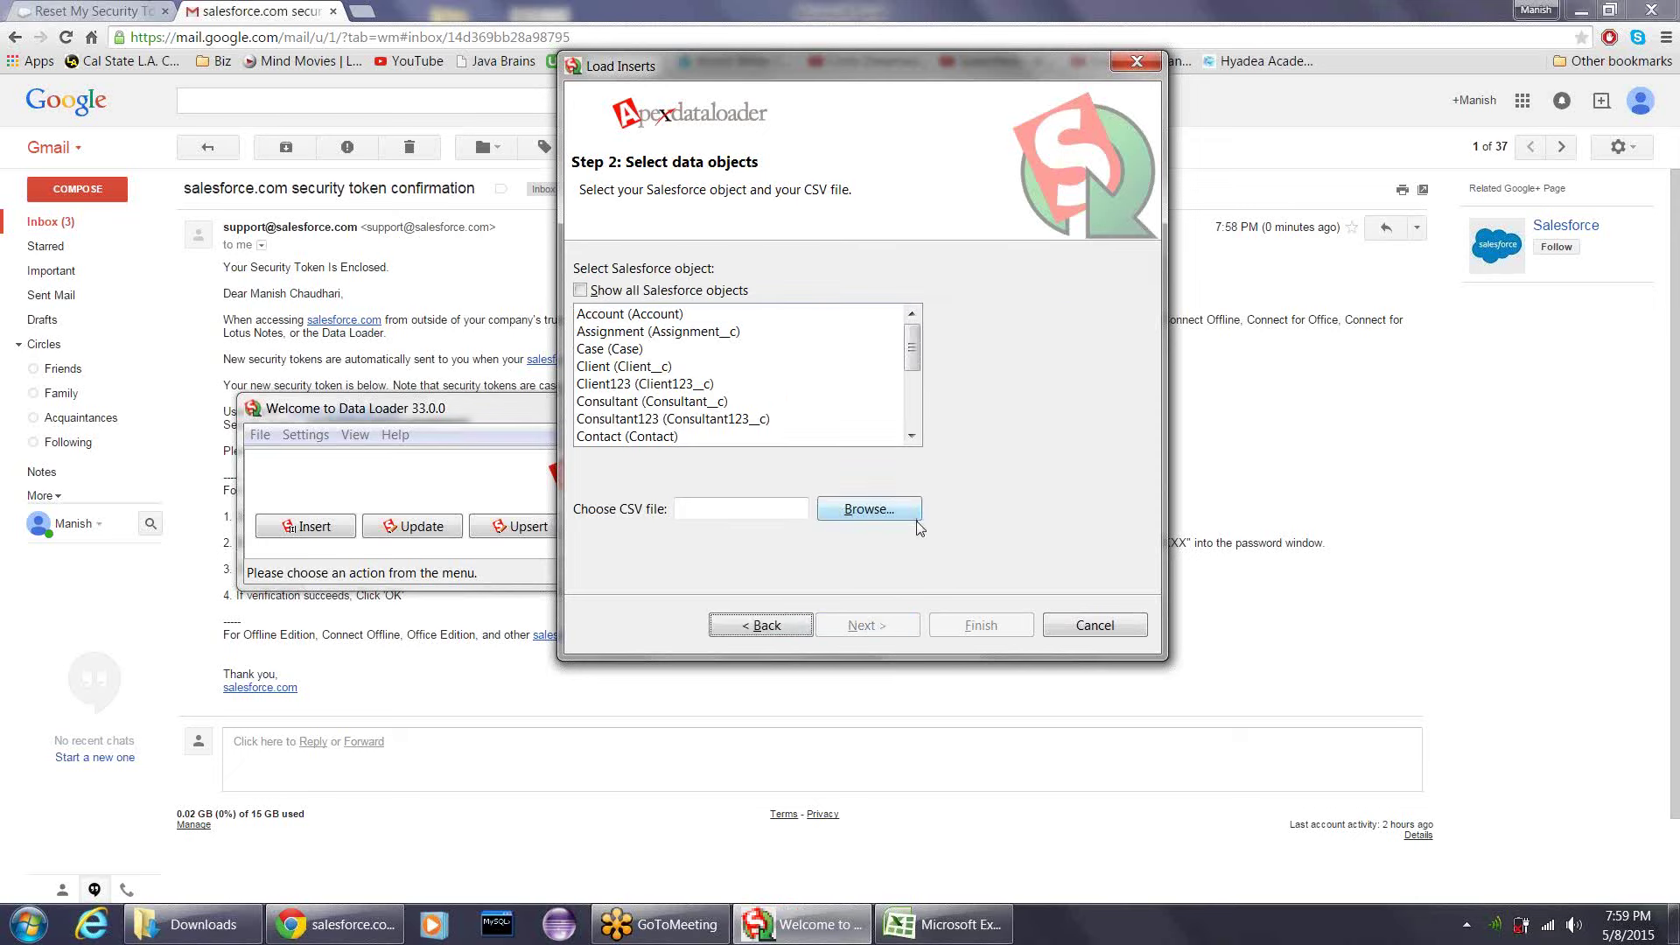
- Select Account as the Salesforce object for the insert
left_click(854, 514)
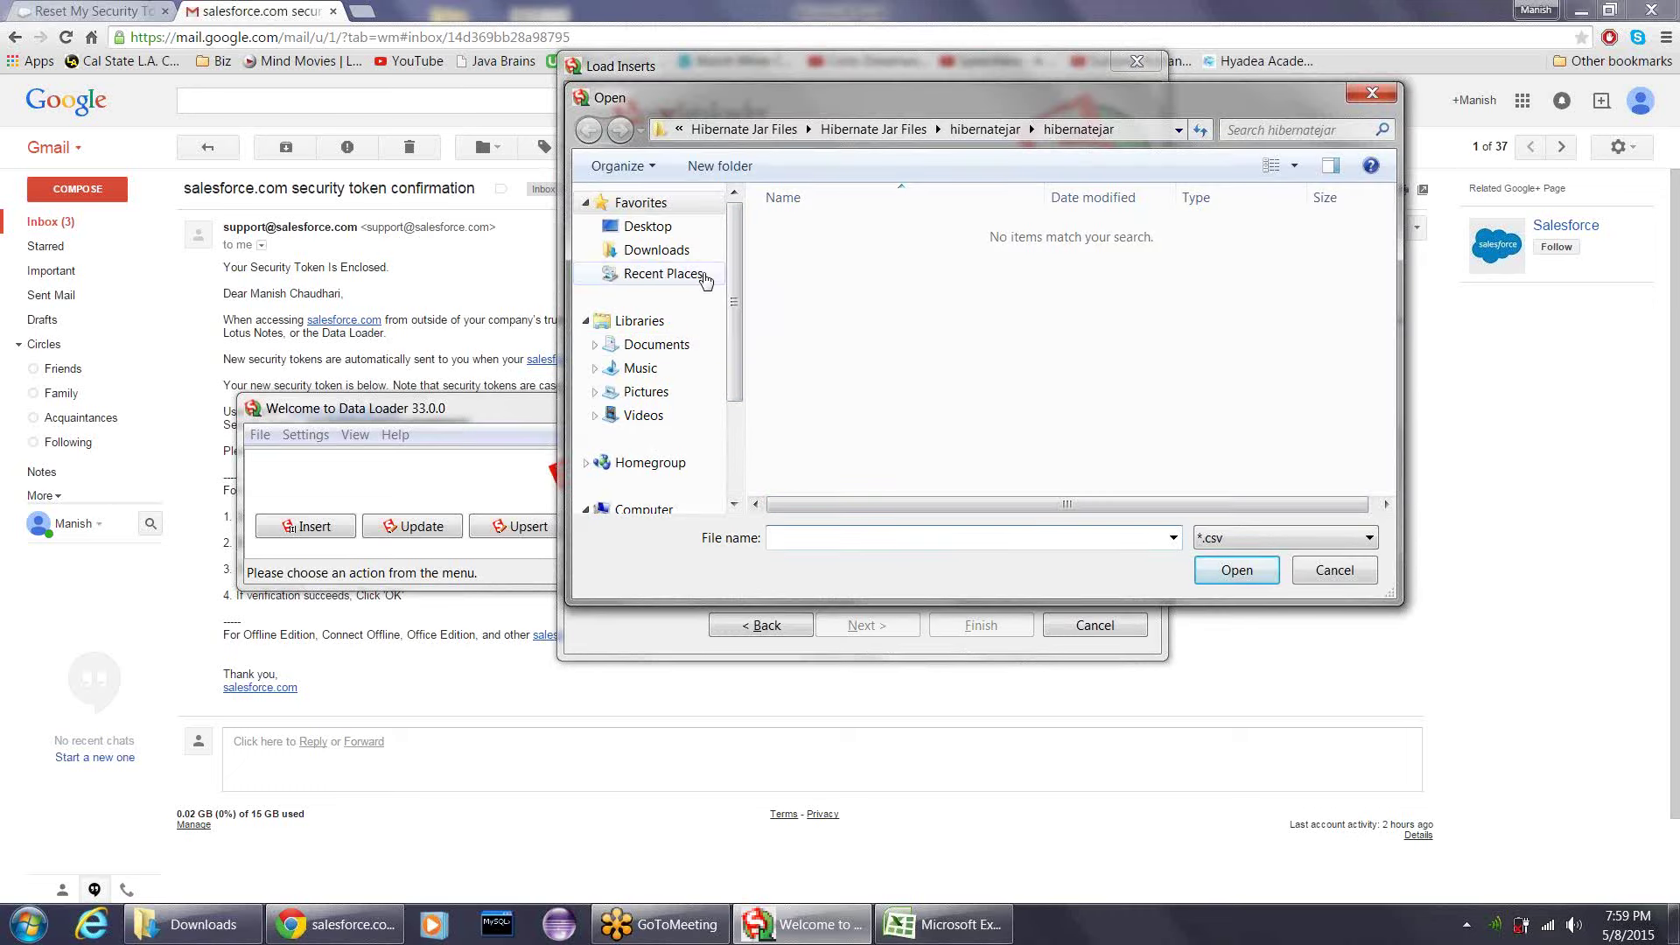
left_click(1328, 574)
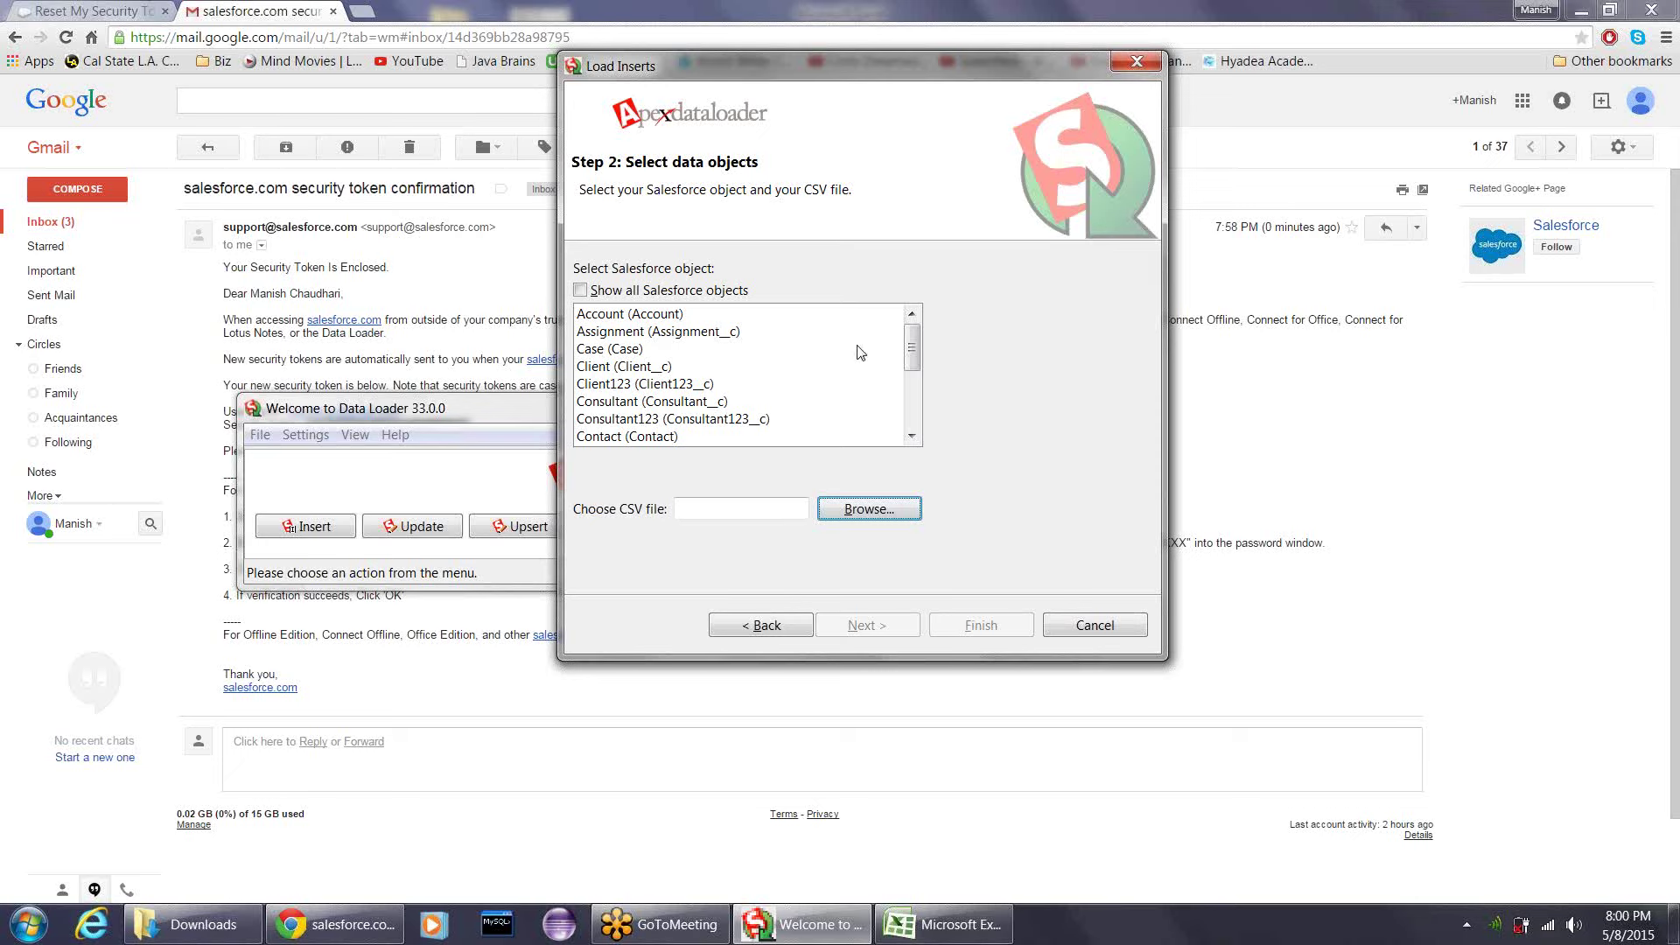
mouse_move(911, 353)
left_mouse_down()
mouse_move(913, 412)
mouse_move(920, 332)
left_mouse_up()
left_click(676, 317)
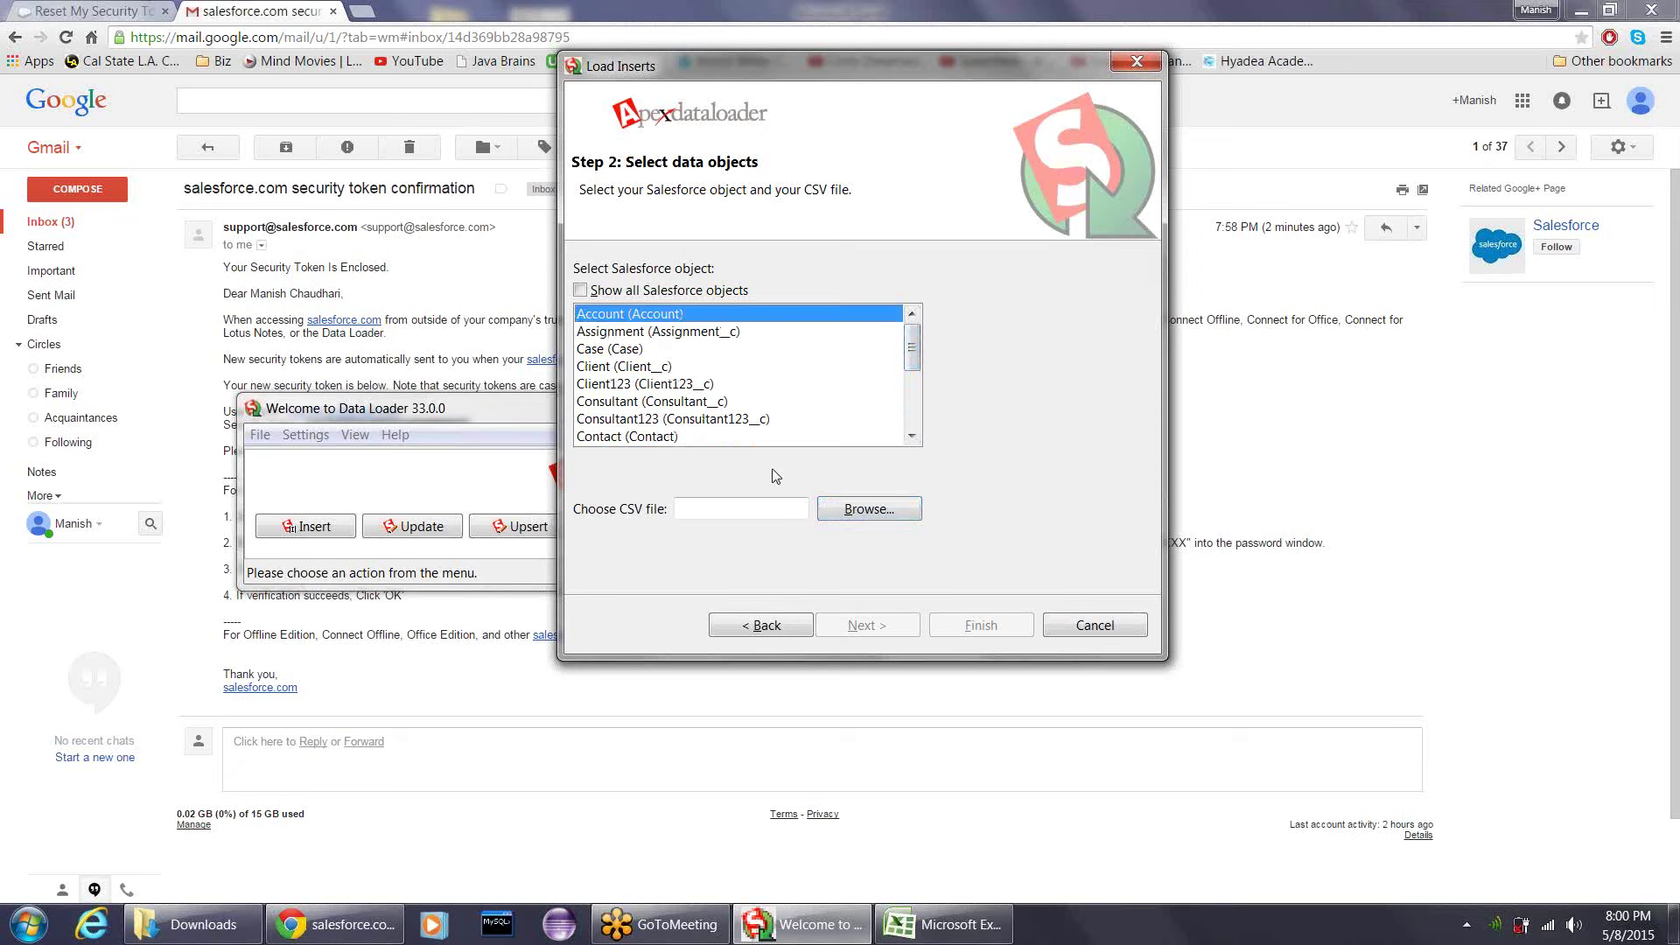
- Choose Import_File.csv from Downloads as the CSV and proceed to the 4-record insert
left_click(858, 516)
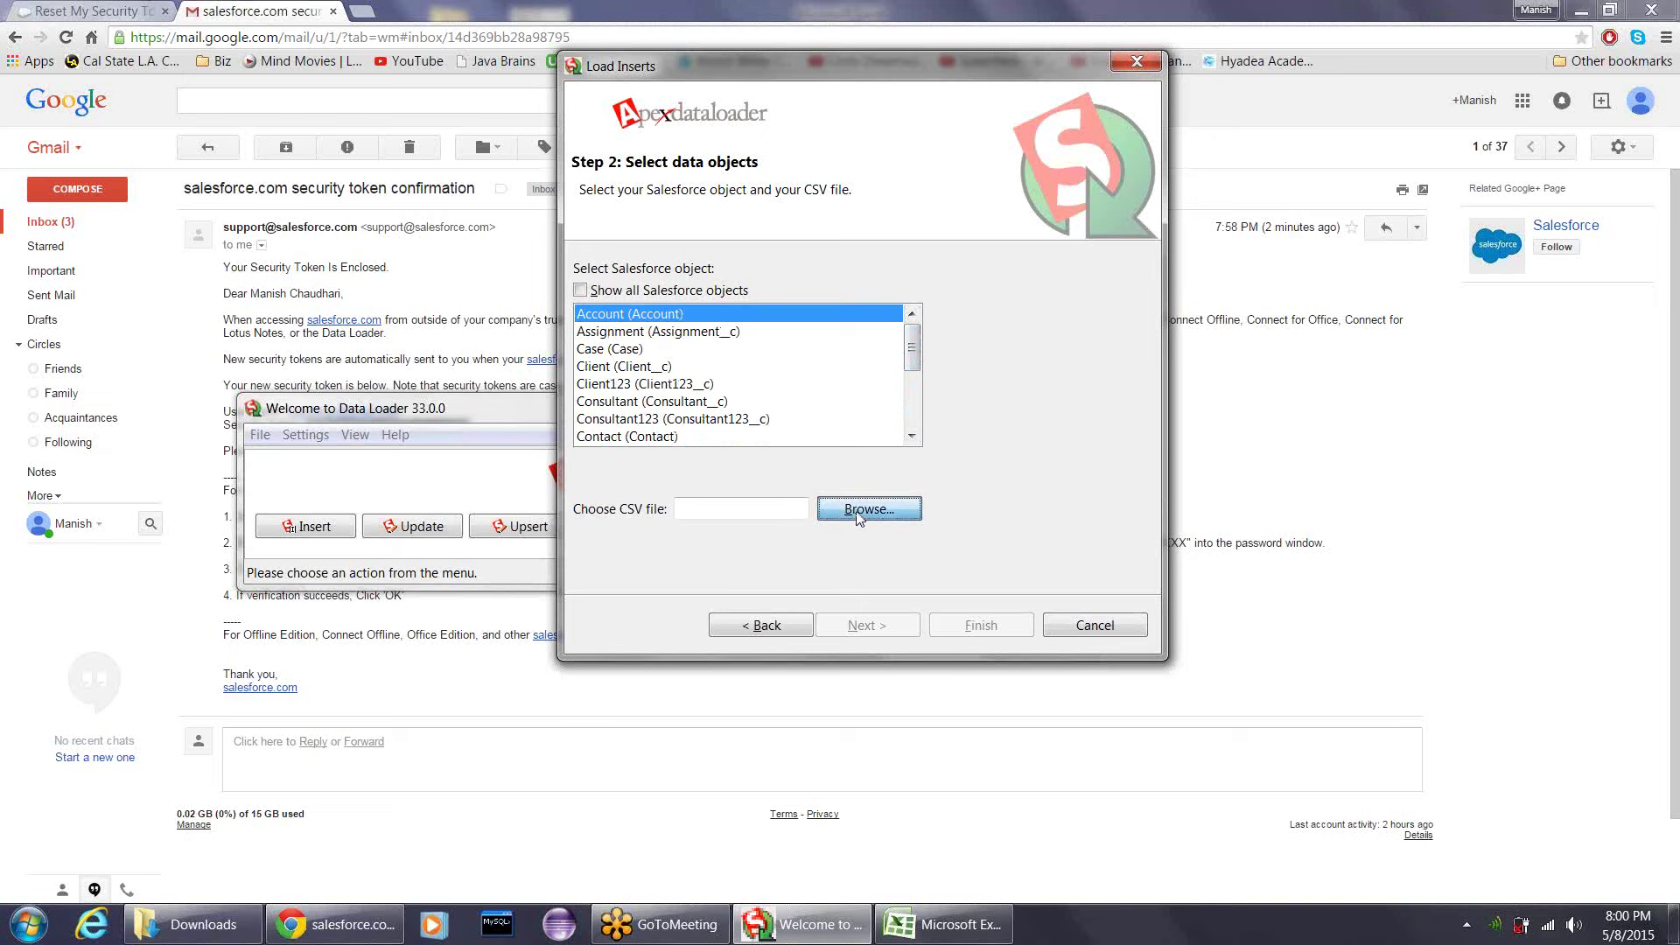
left_click(684, 261)
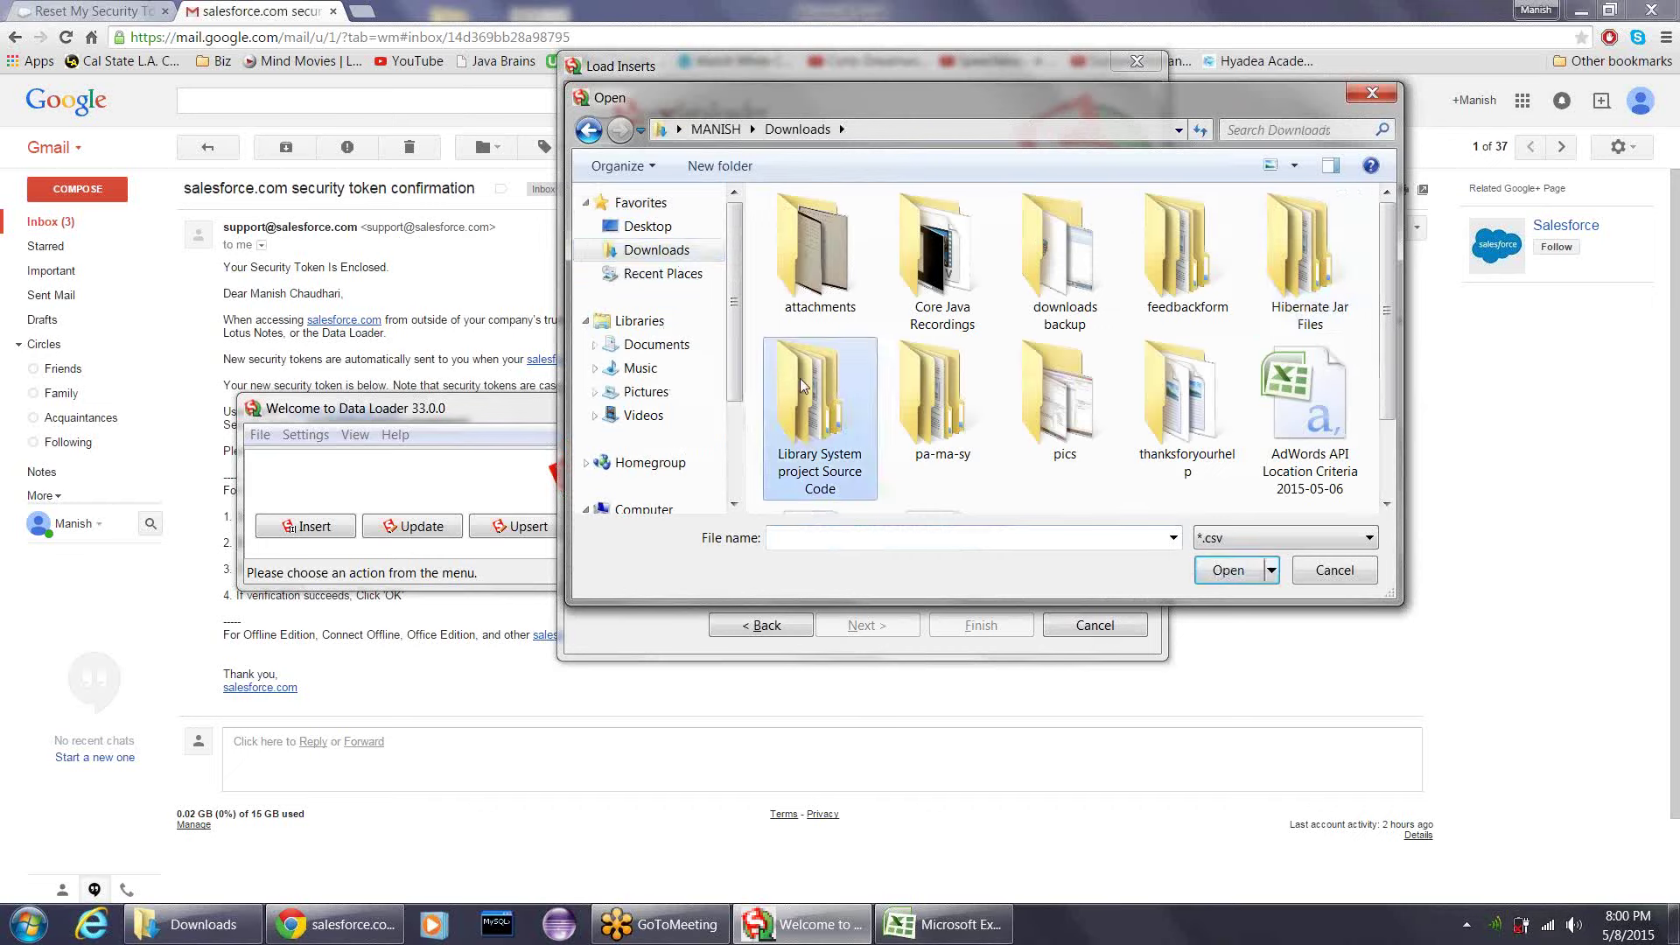
scroll(800, 385, "down", 2)
left_click(814, 411)
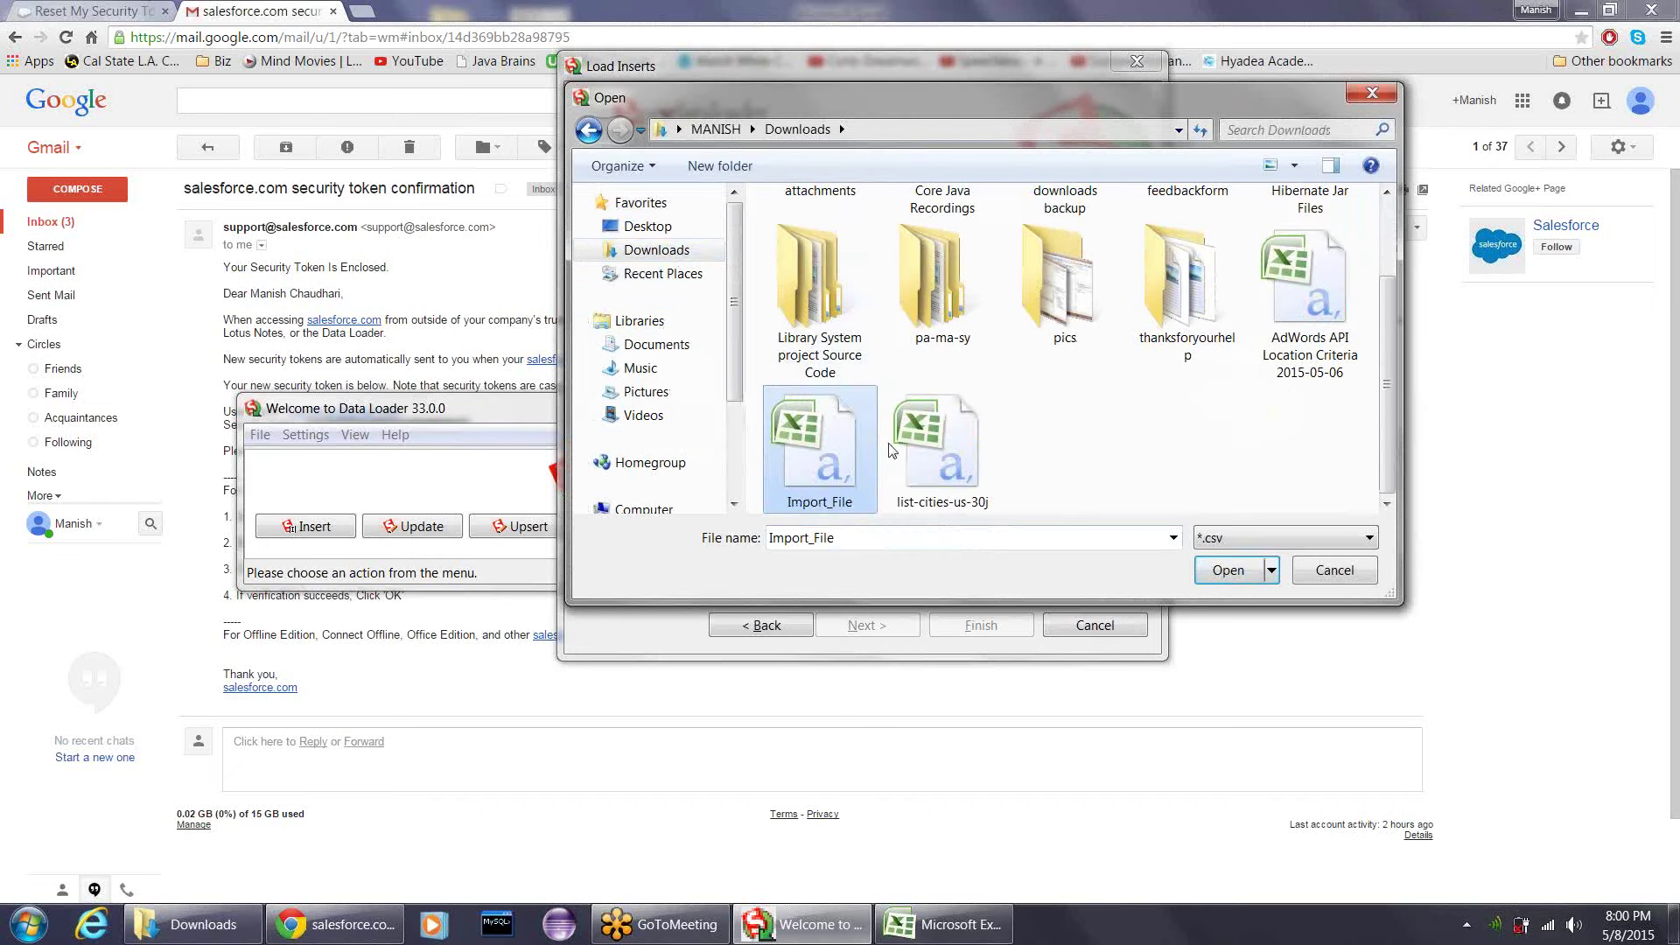
left_click(1227, 570)
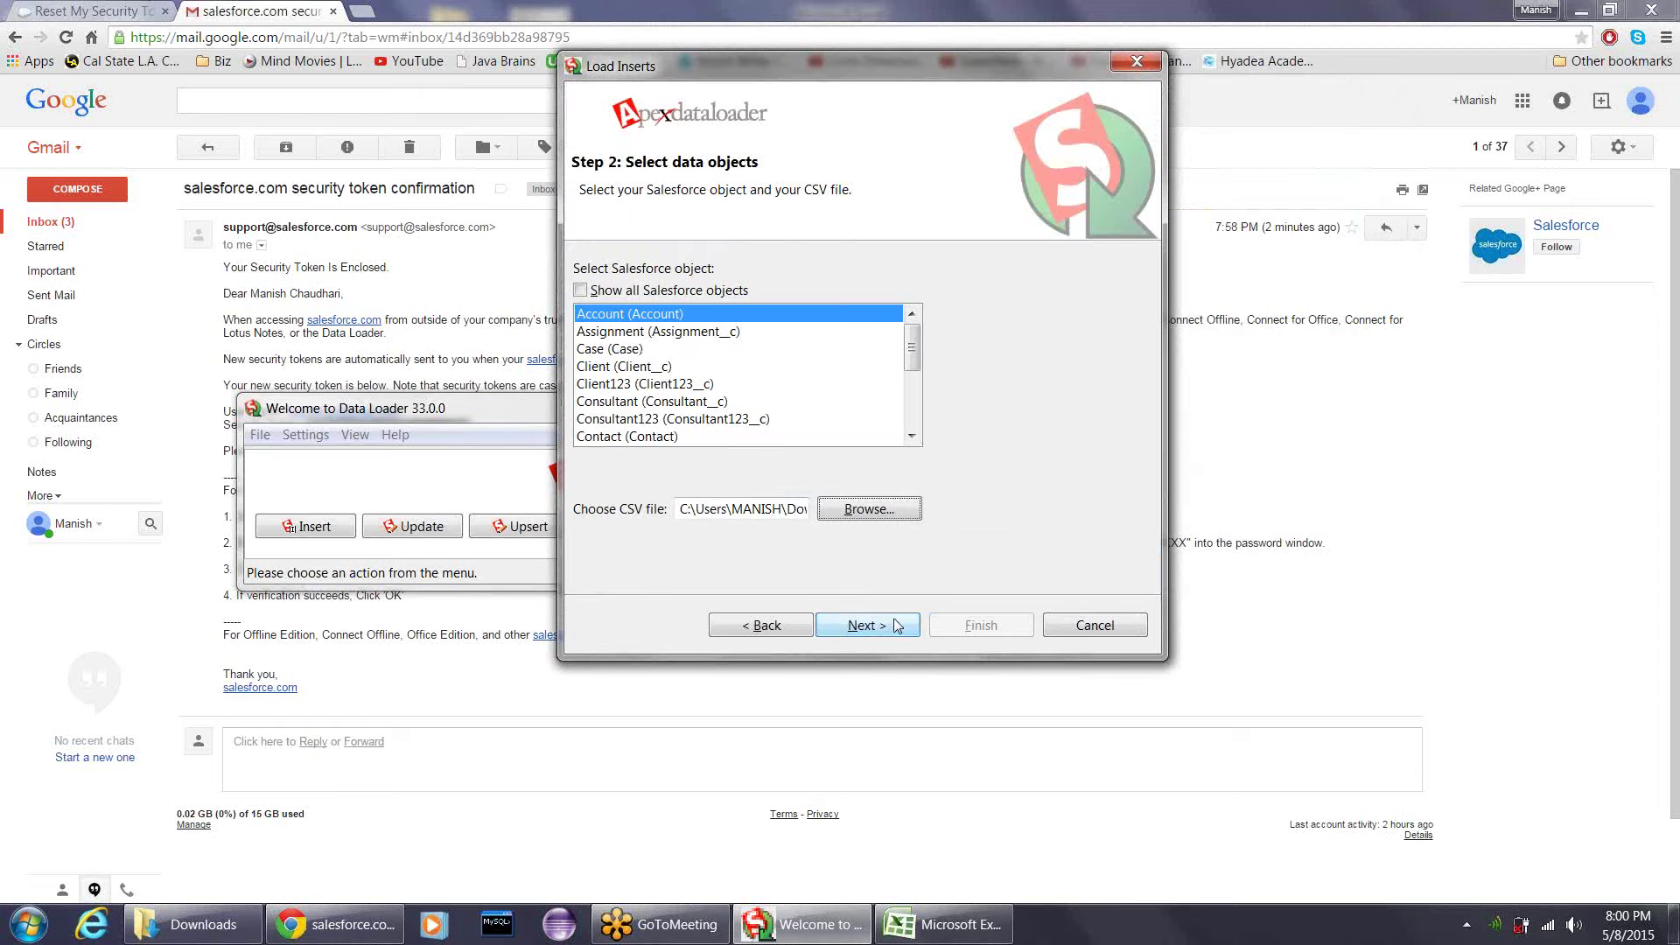
left_click(897, 625)
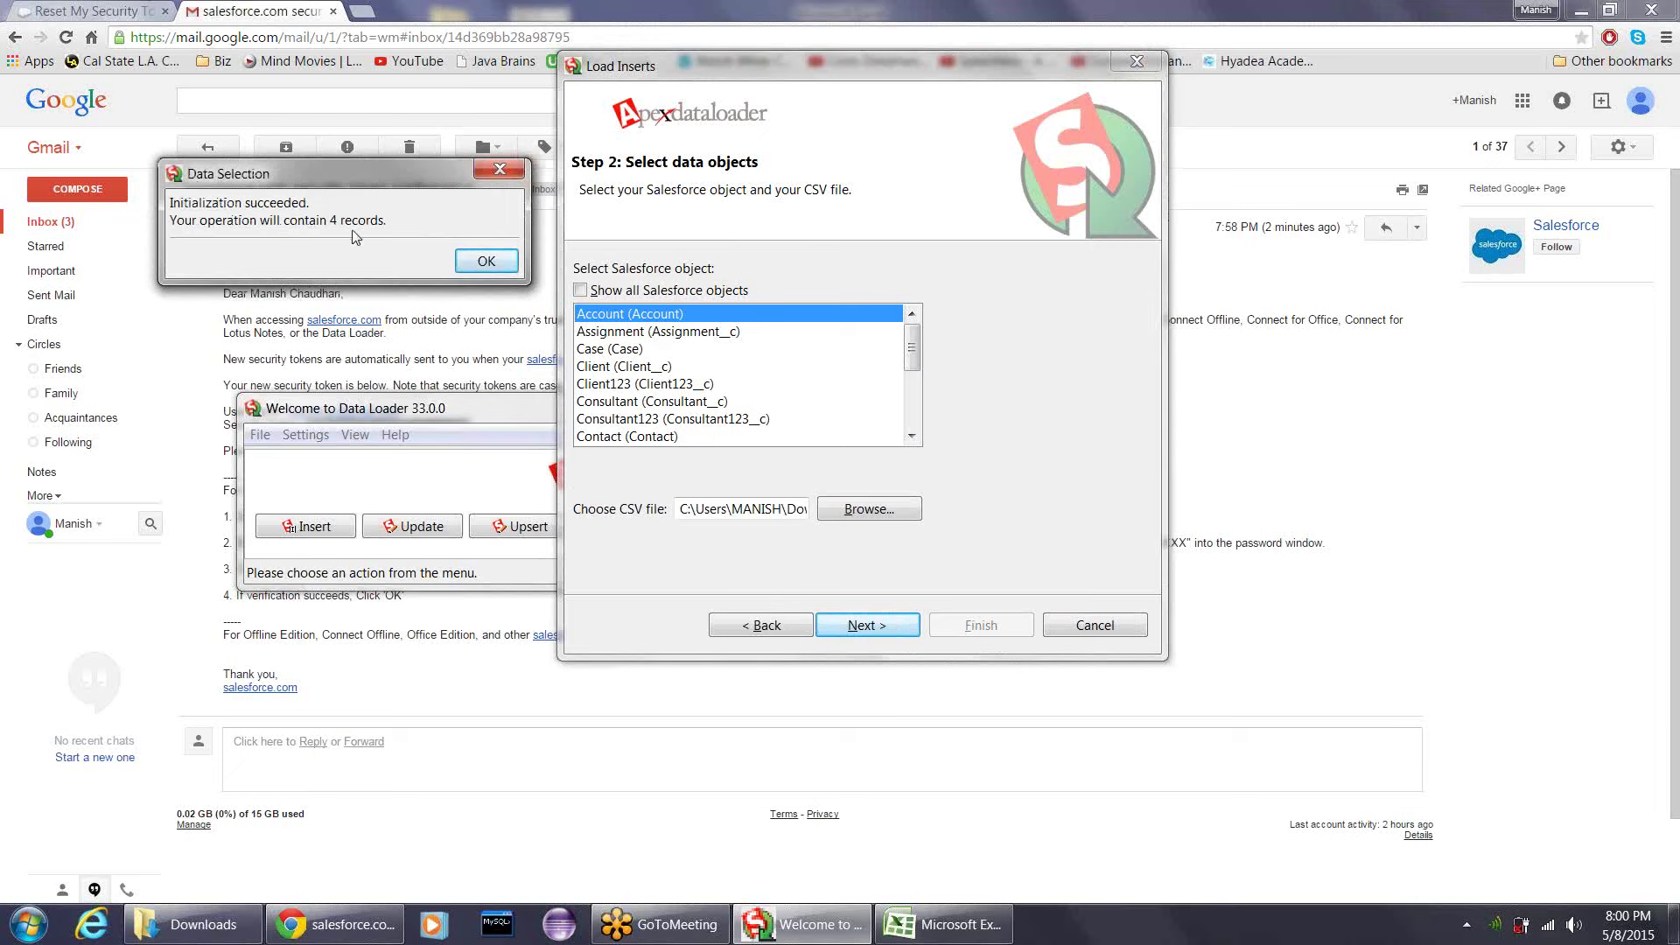
- Acknowledge the 4-record Data Selection message to reach Step 3: Mapping
left_click(481, 261)
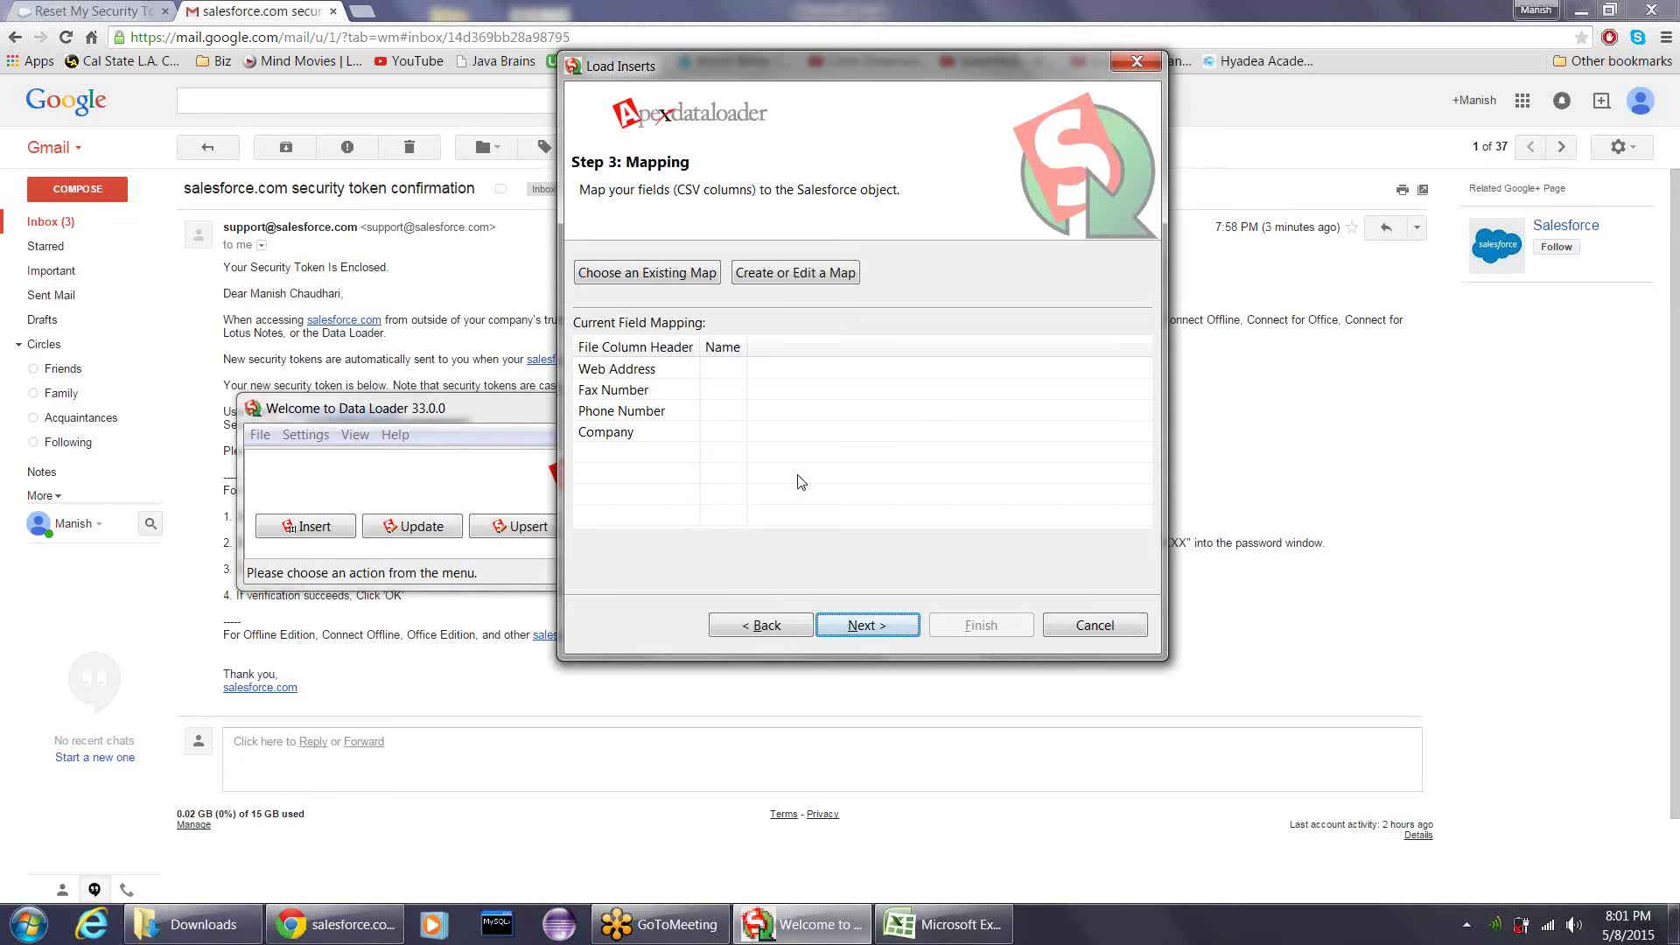
- Open the mapping editor and quit the GoToMeeting session
left_click(816, 277)
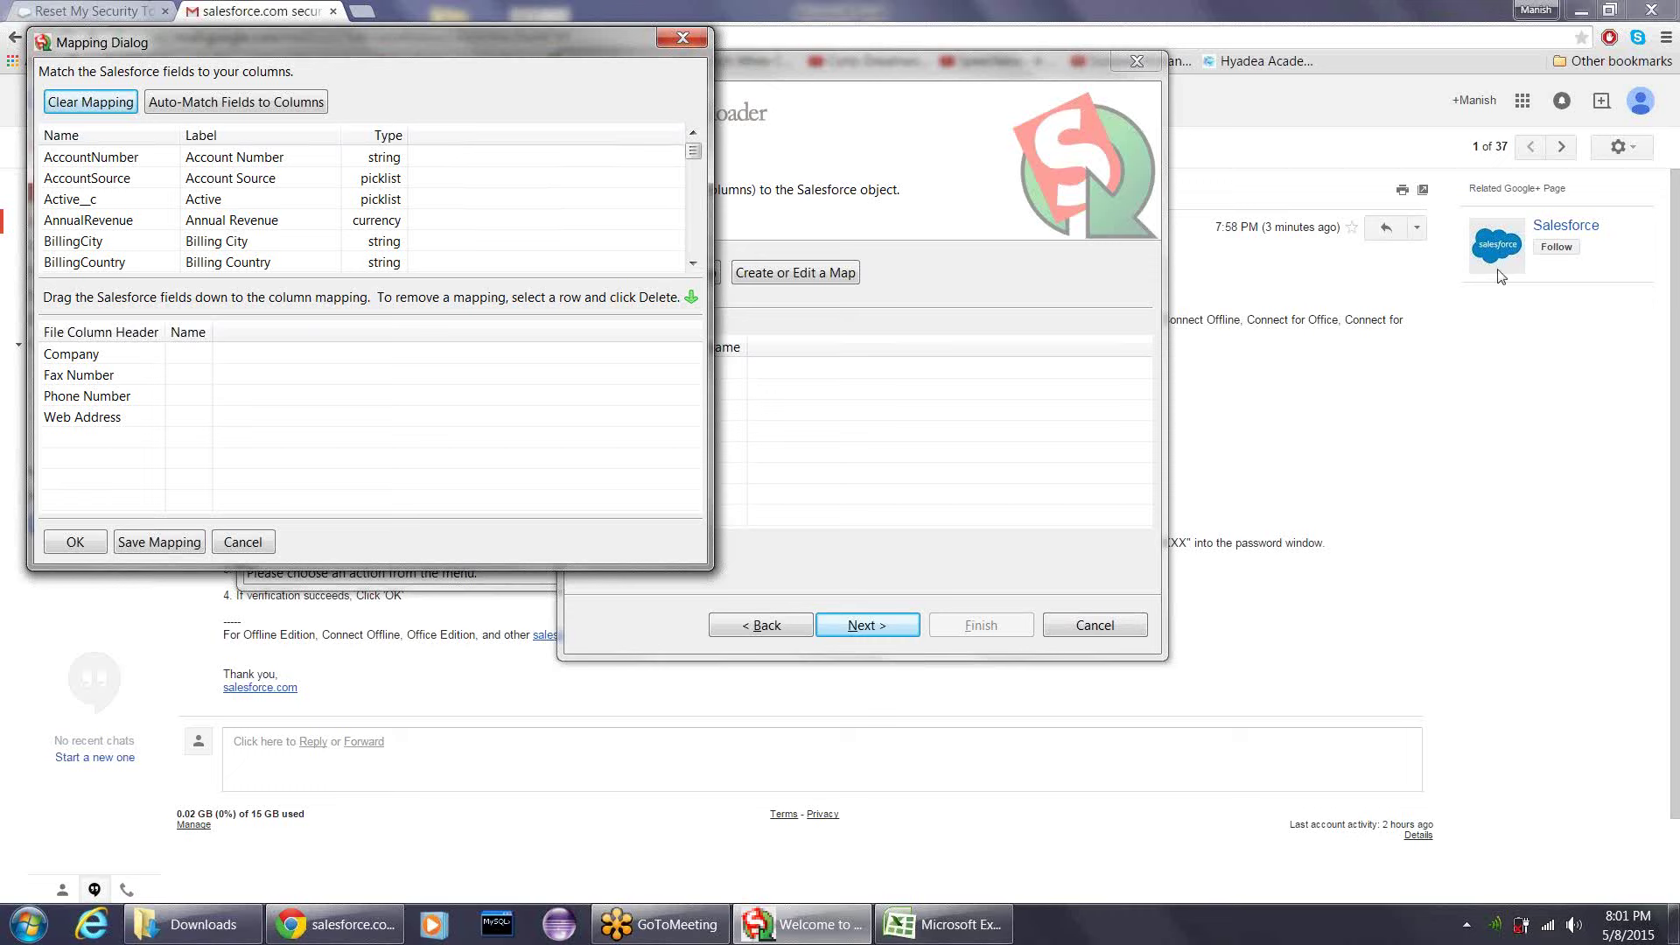
left_click(1493, 126)
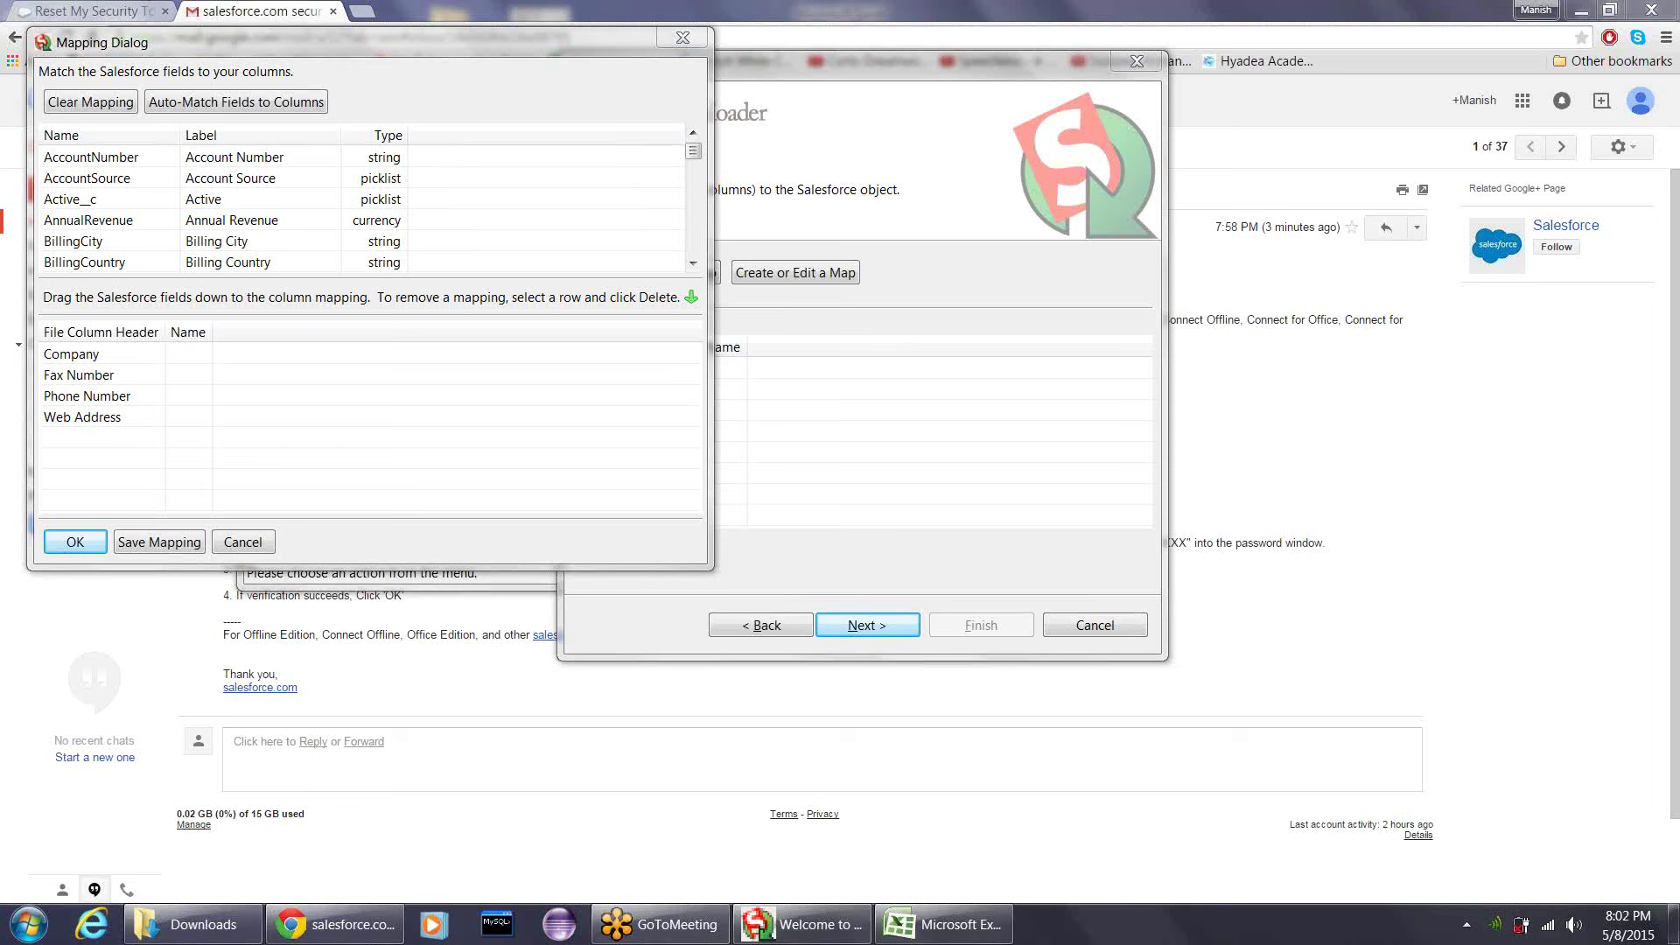
right_click(687, 921)
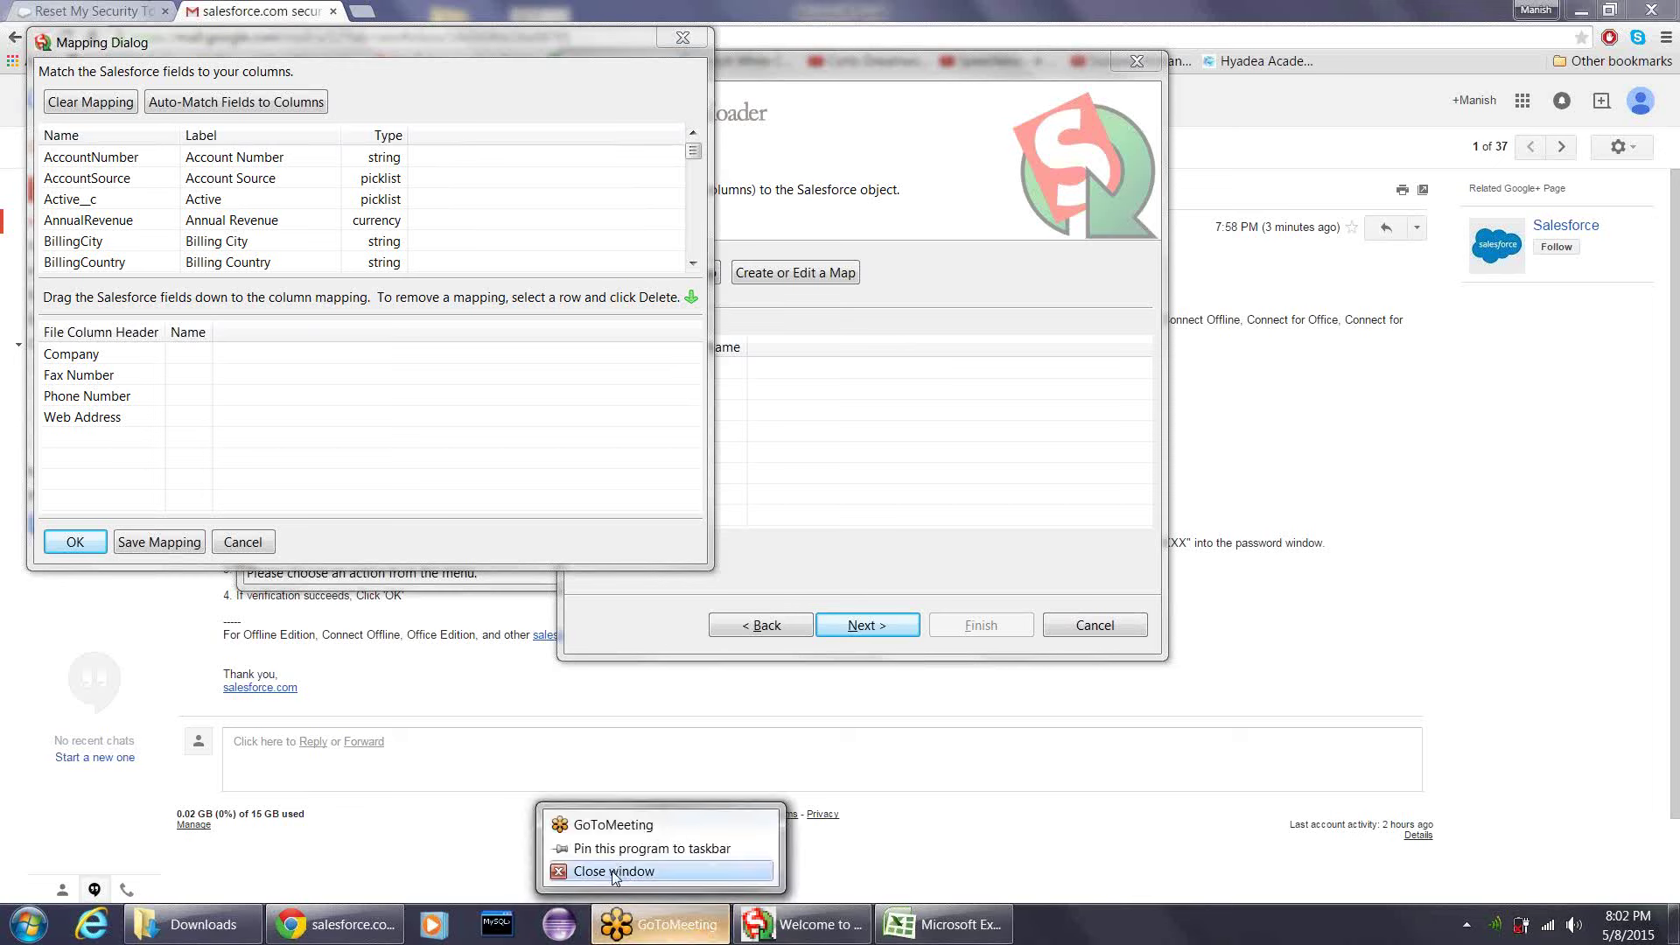
left_click(613, 872)
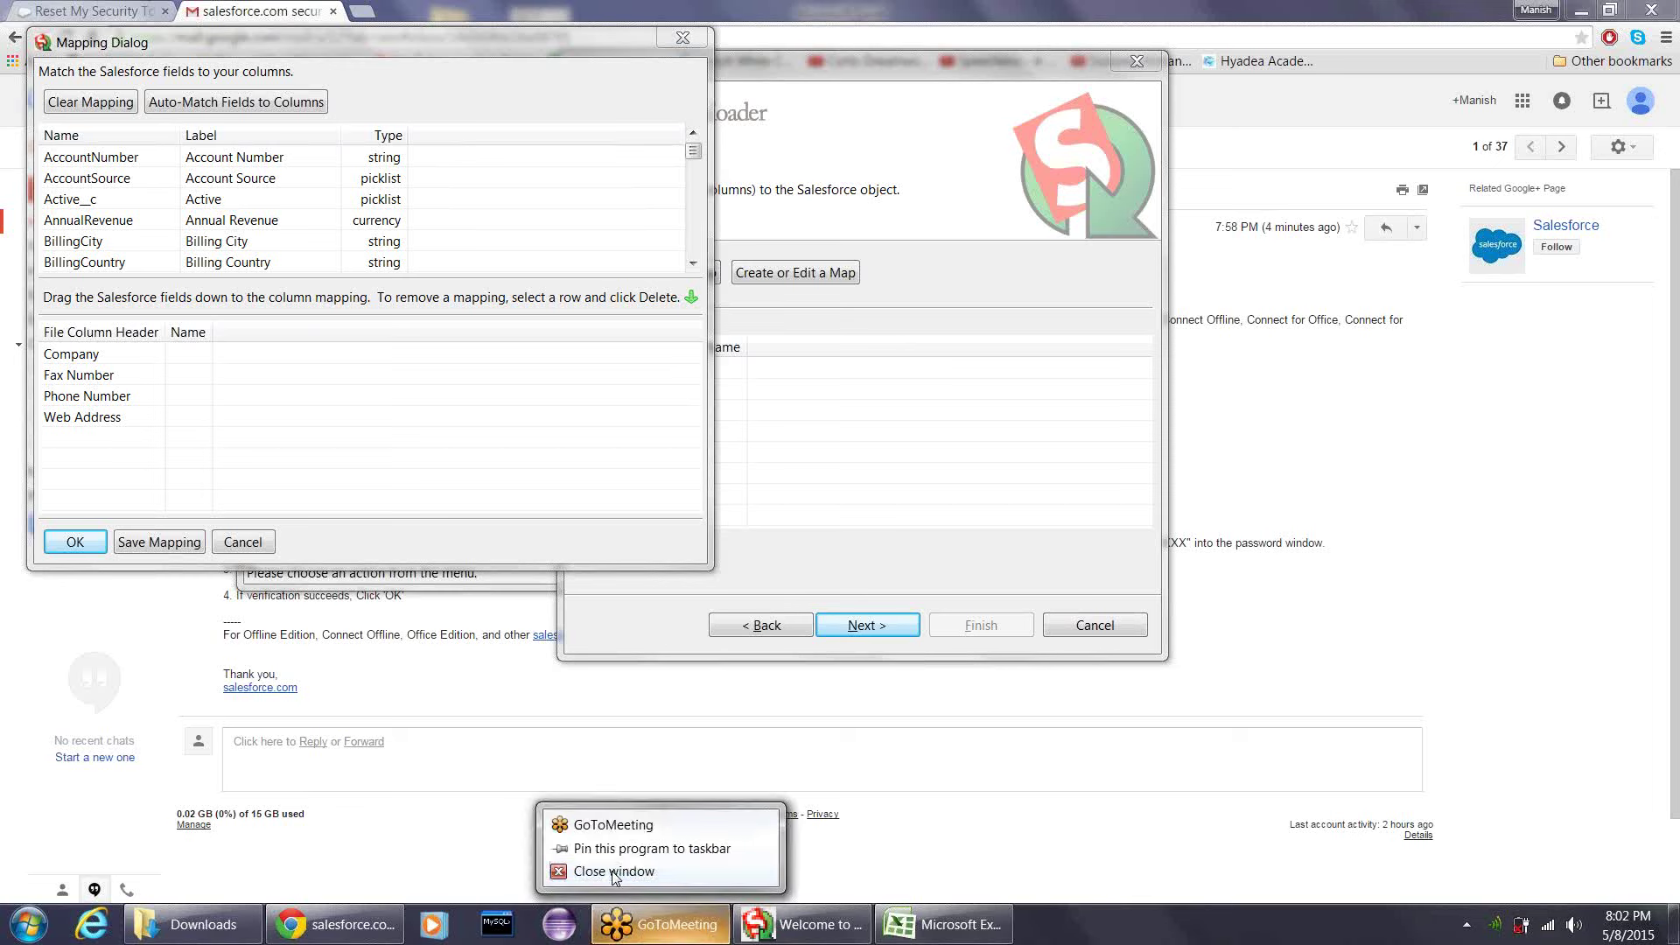
left_click(819, 483)
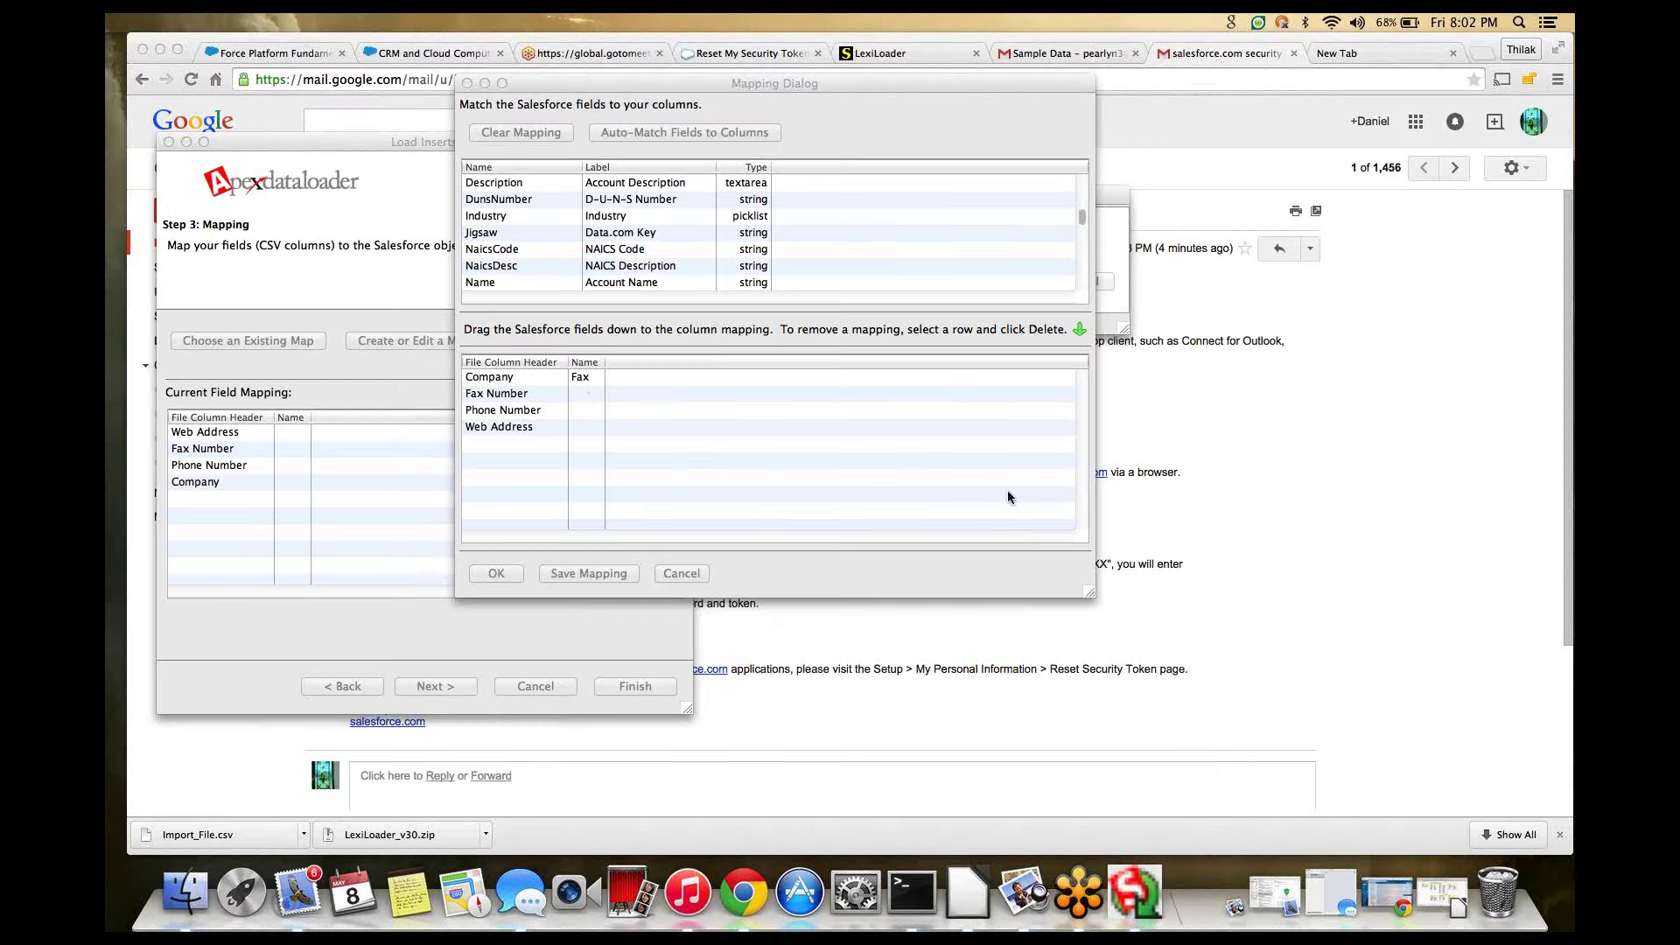
- Map Fax to Fax Number, Name to Company and Phone to Phone Number
left_click_drag(1007, 490, 585, 397)
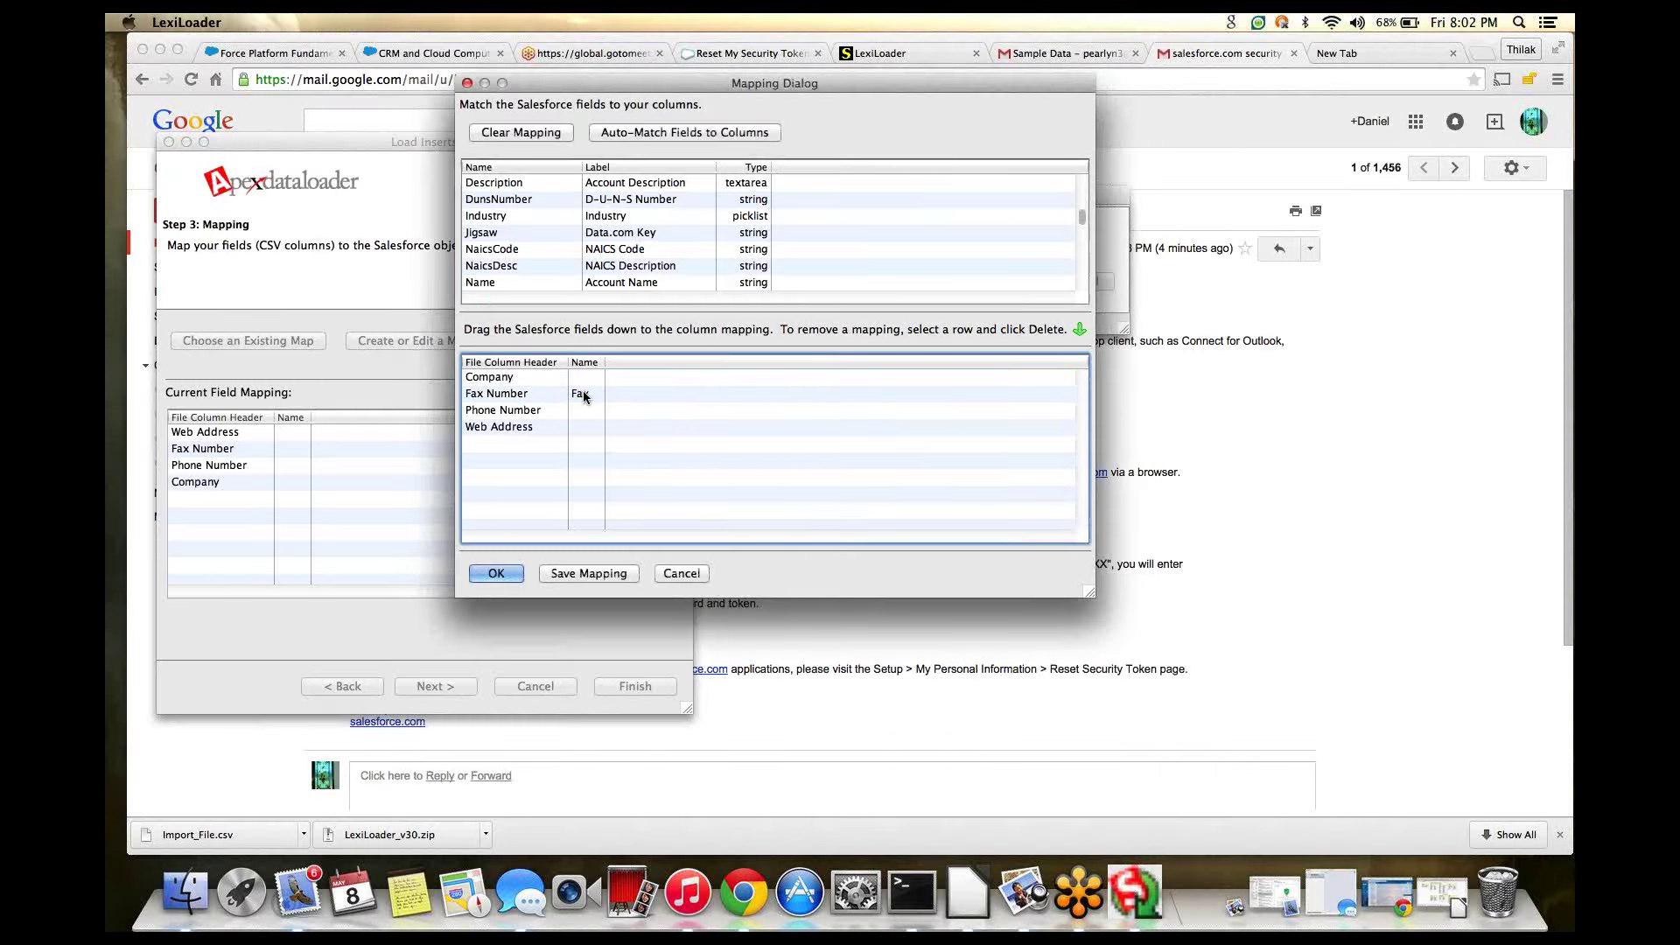
left_click(491, 286)
left_click_drag(491, 286, 578, 371)
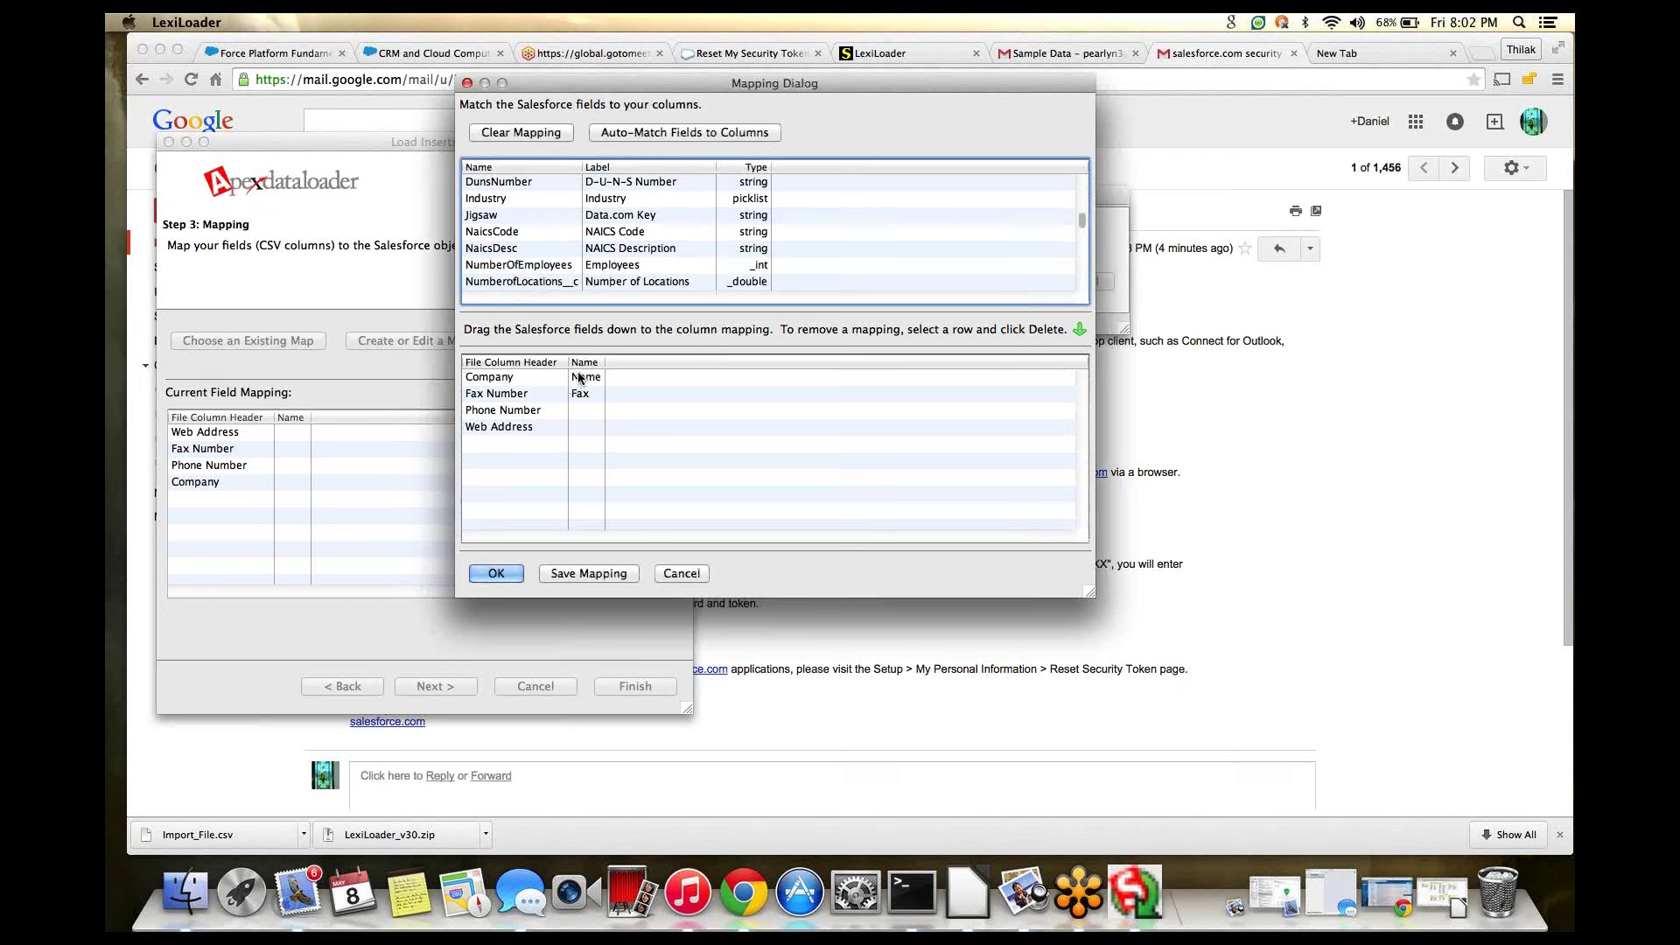
left_click(501, 248)
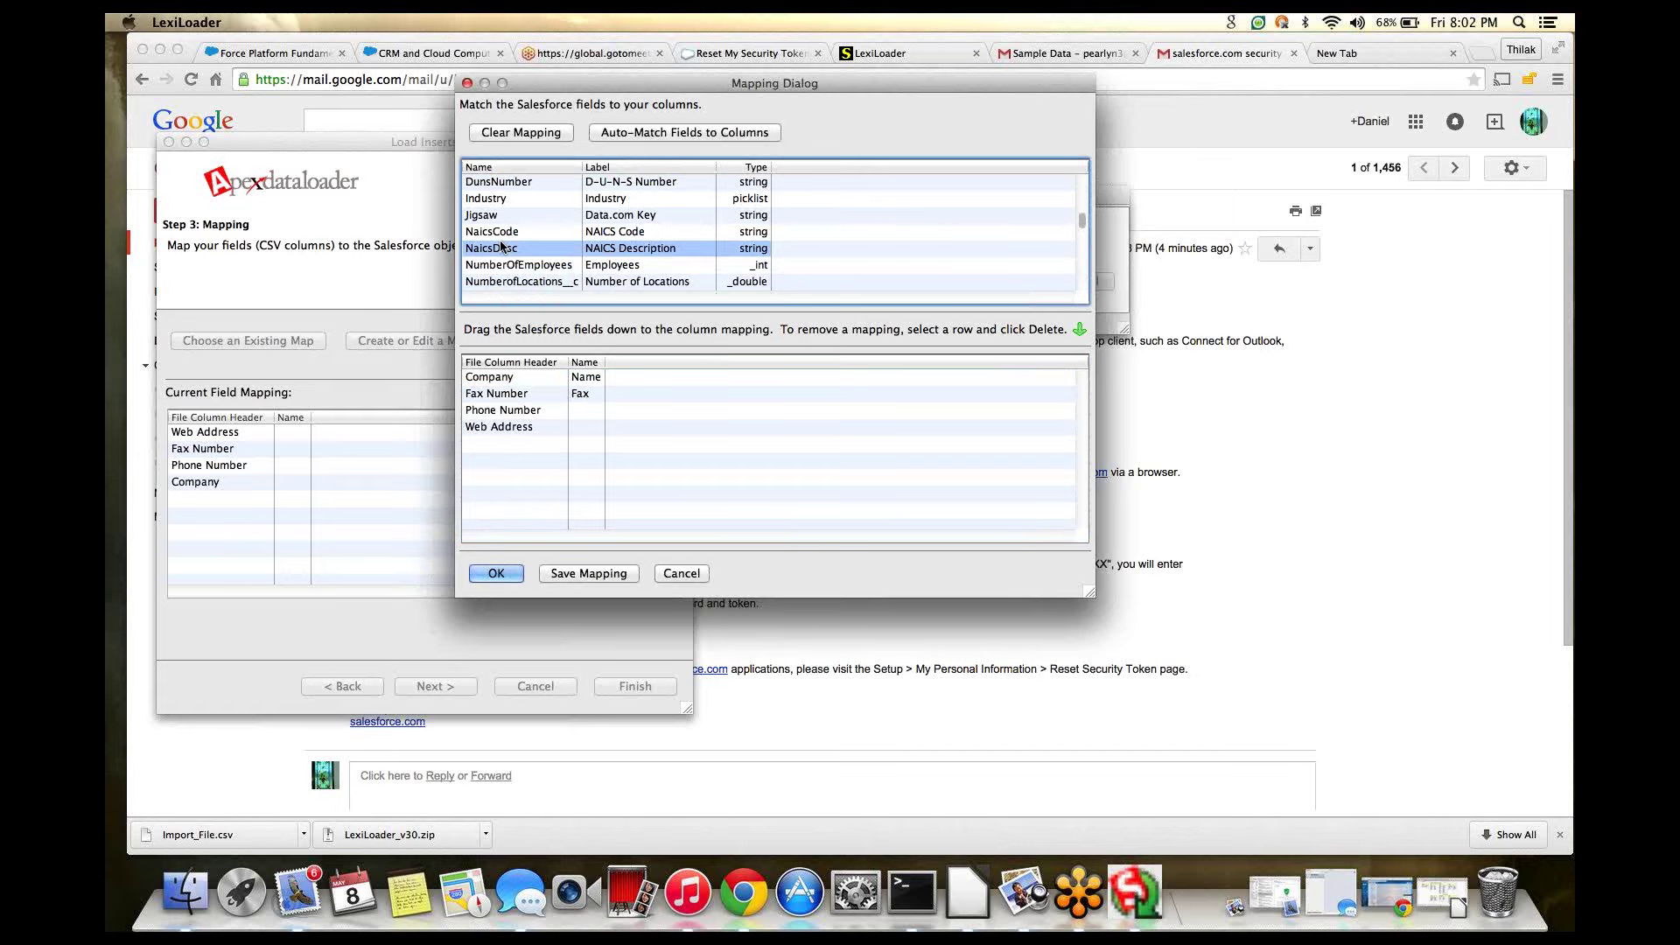
scroll(501, 248, "down", 1)
scroll(501, 248, "down", 5)
left_click(492, 231)
left_click_drag(501, 305, 584, 409)
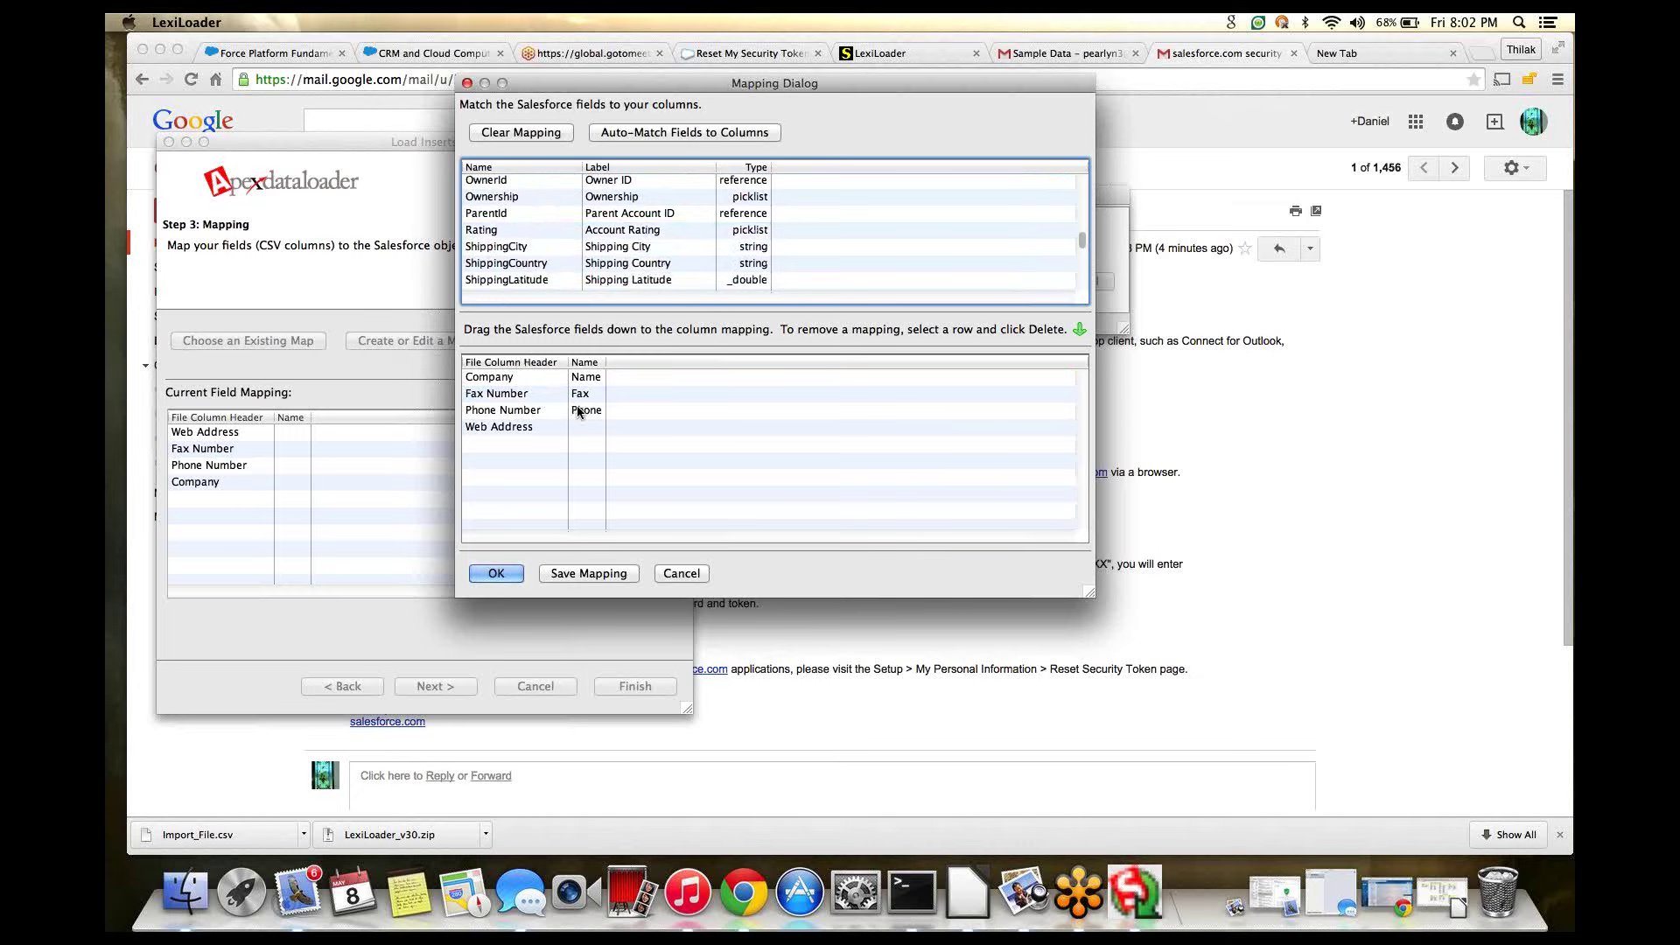
- Map Website to Web Address, then choose to save the mapping to a file
left_click(496, 264)
scroll(495, 266, "down", 5)
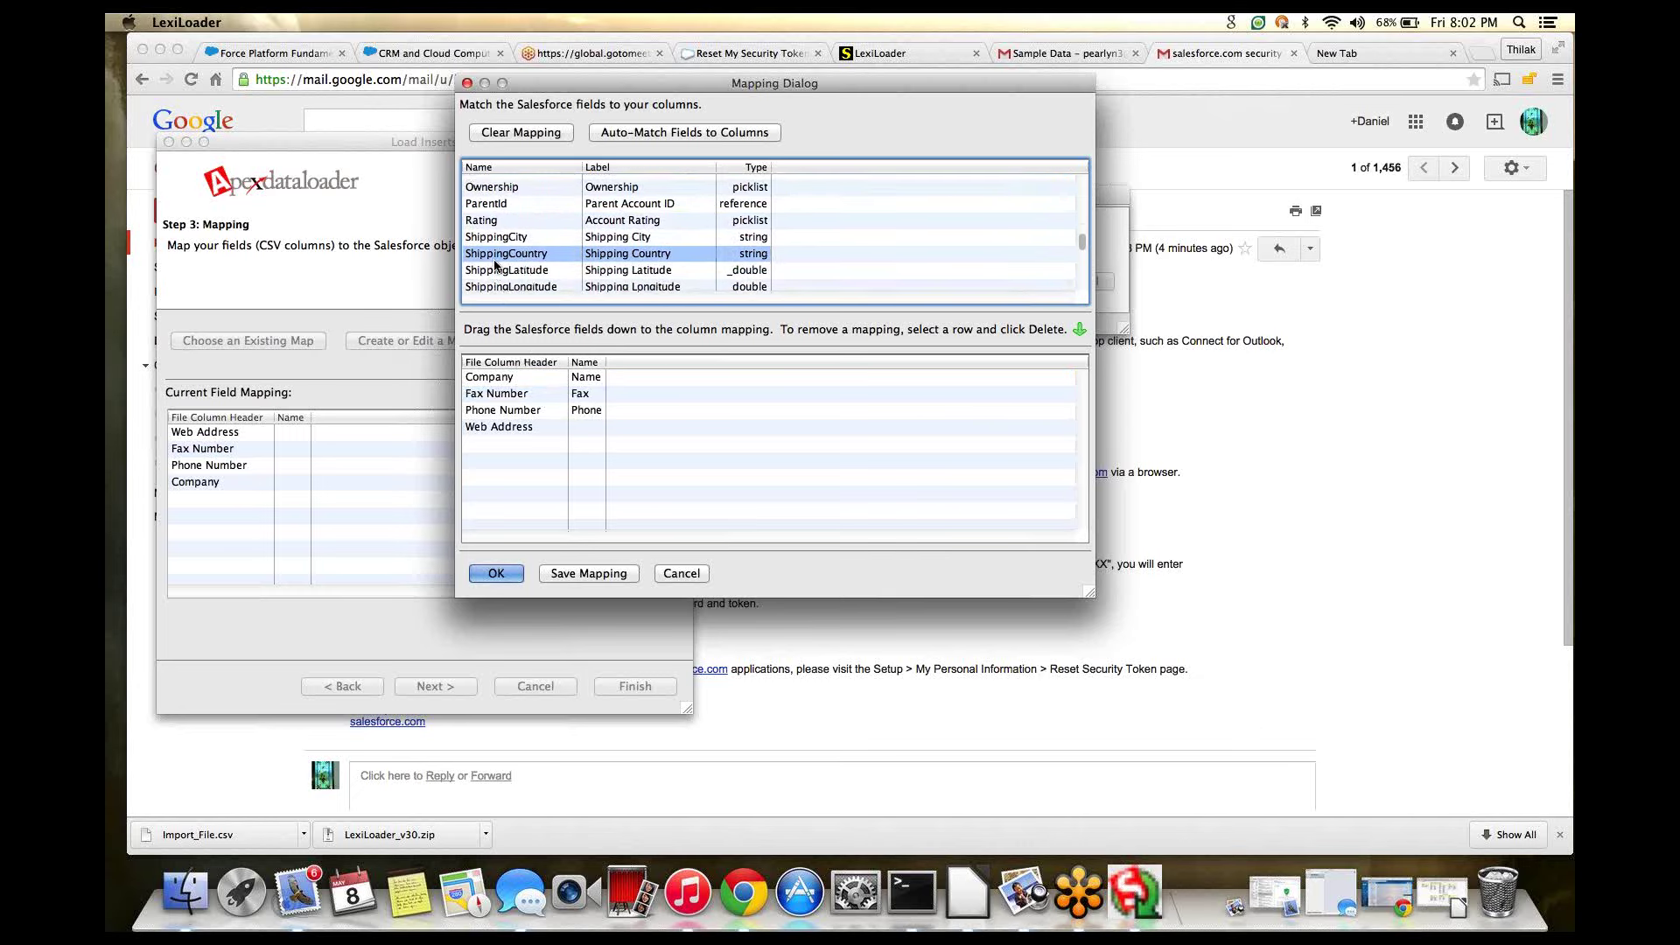
scroll(495, 265, "down", 4)
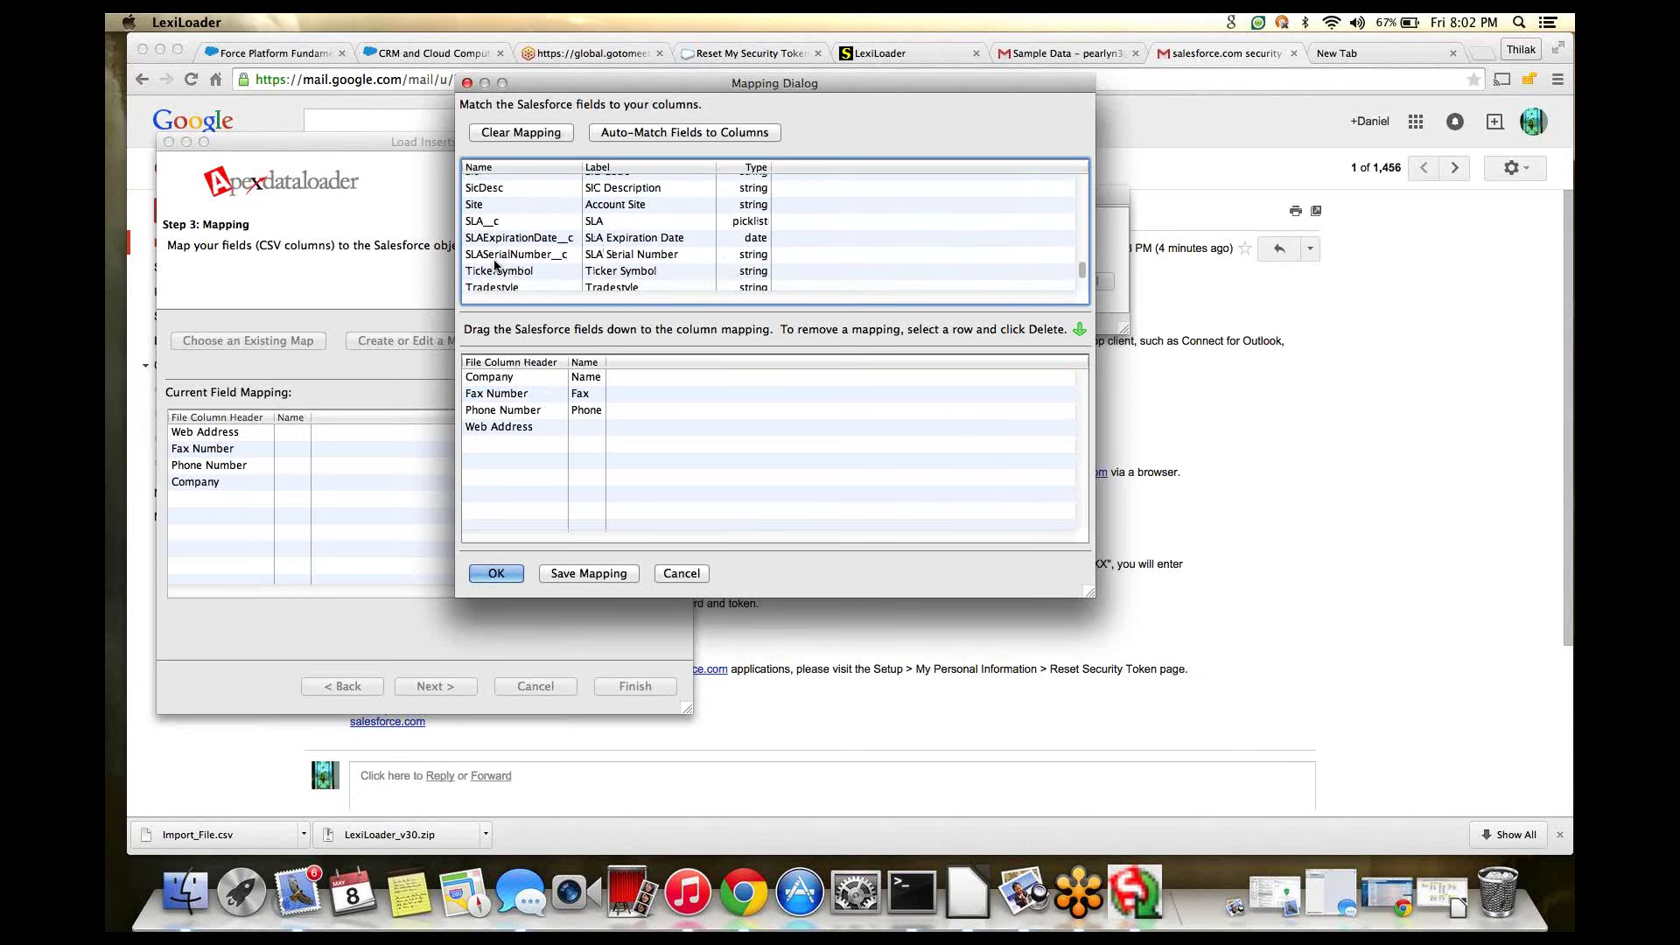
scroll(493, 259, "down", 2)
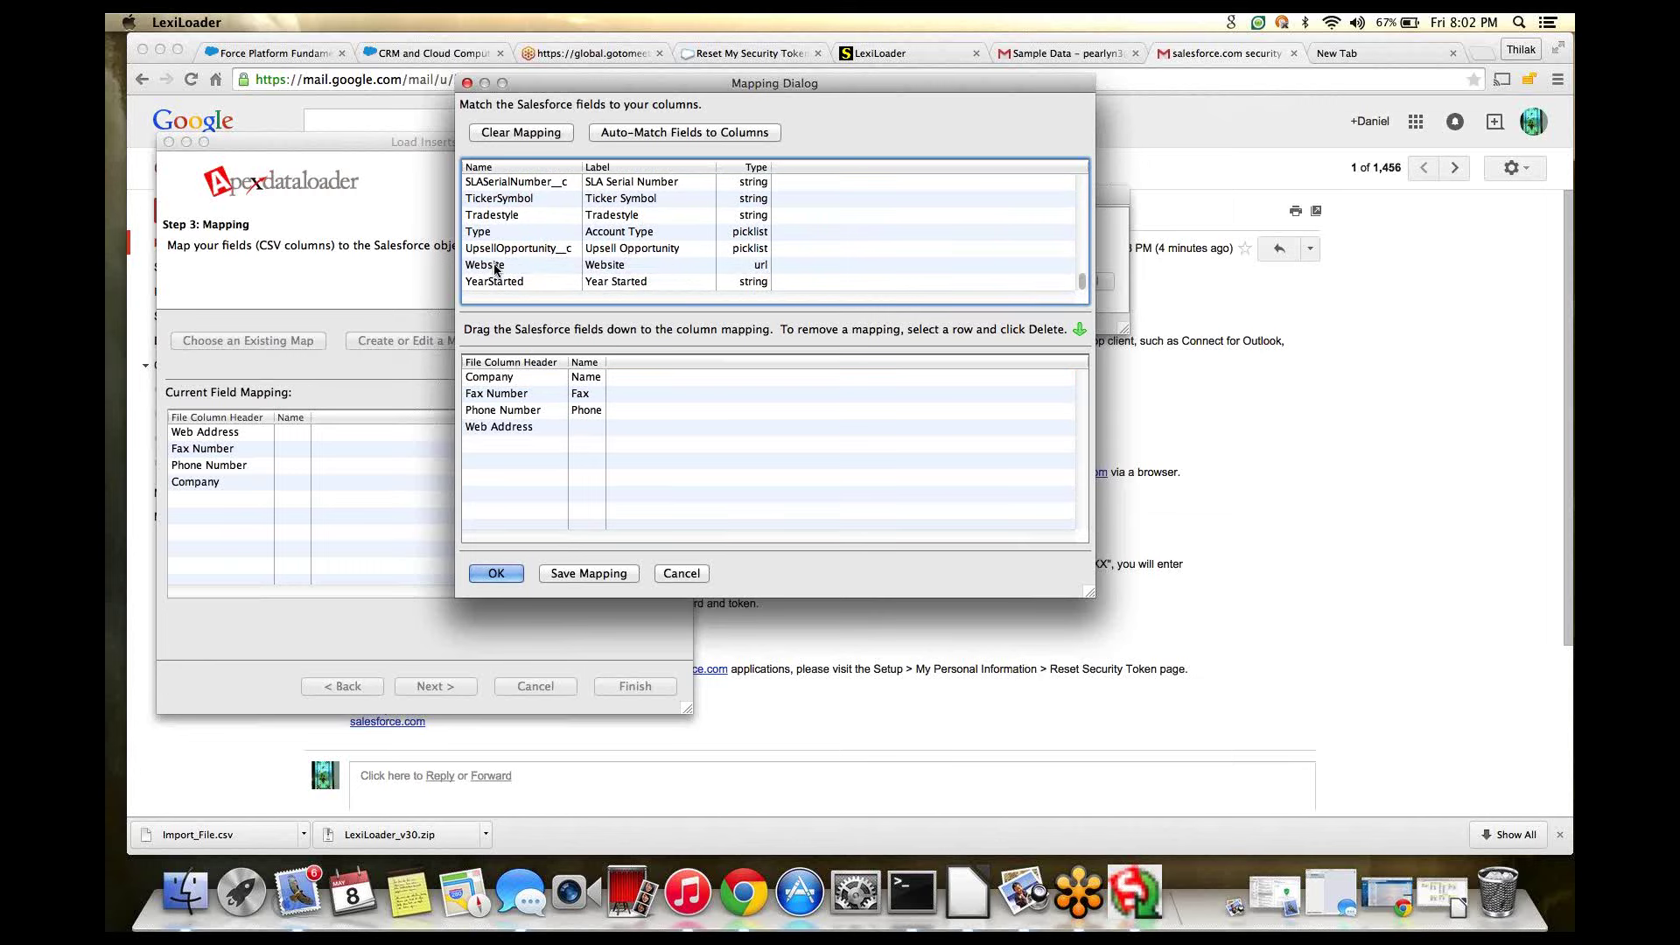
left_click(495, 265)
left_click_drag(535, 313, 585, 429)
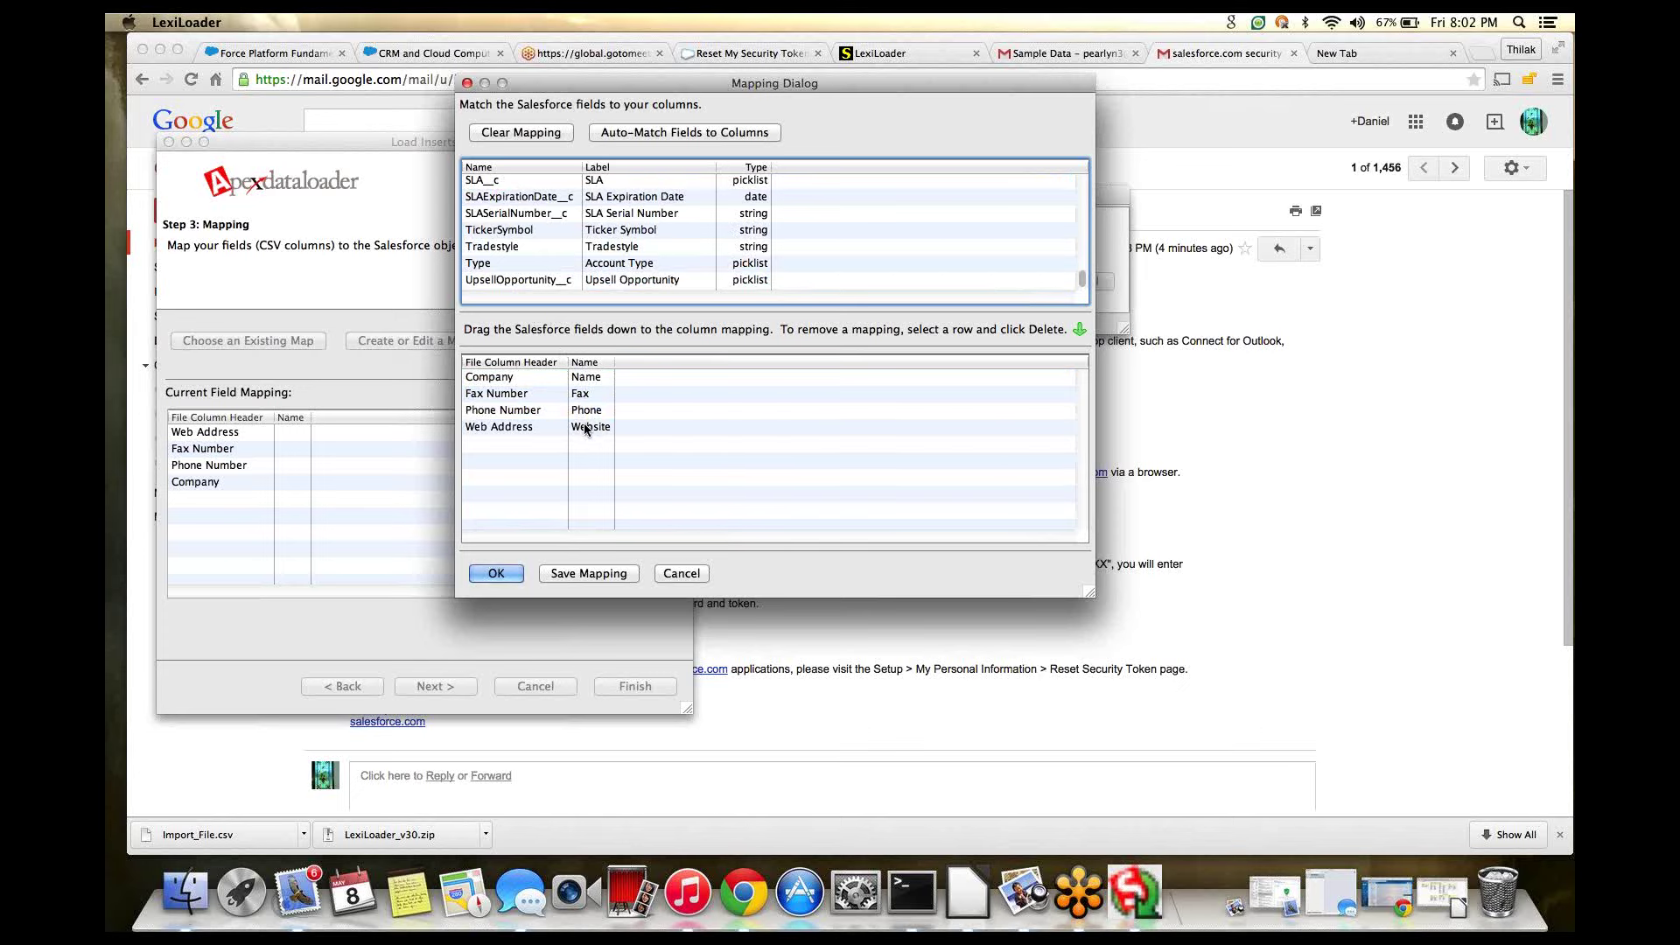
left_click(591, 574)
- Skip saving a mapping file and accept the four field mappings
left_click(919, 345)
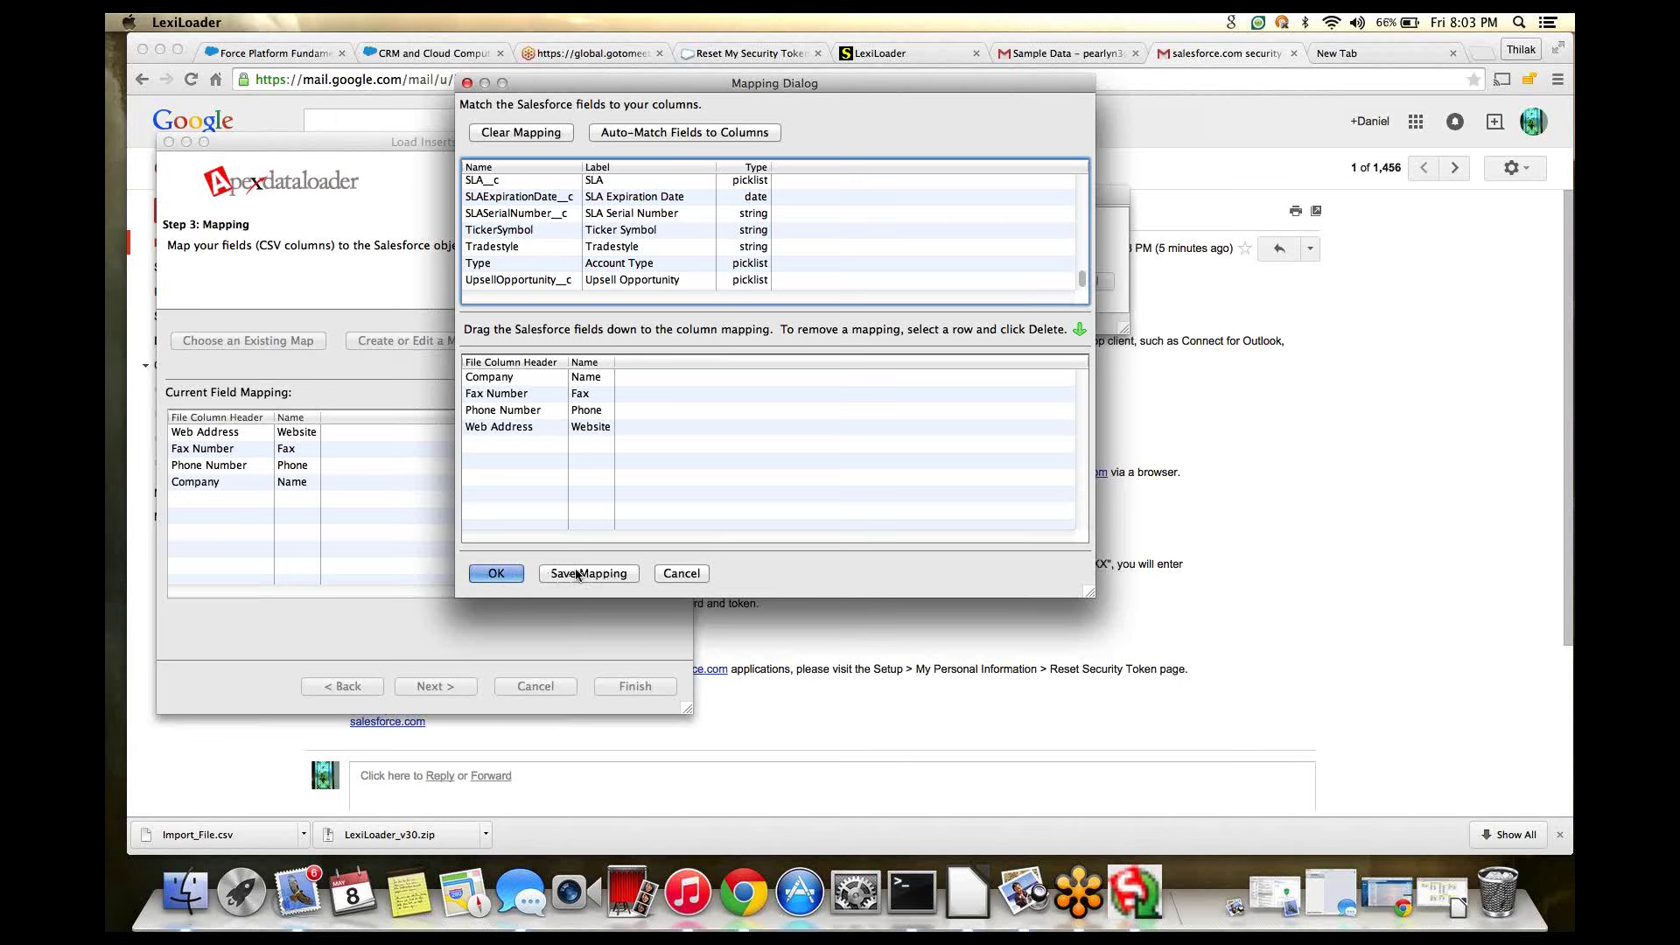
left_click(495, 575)
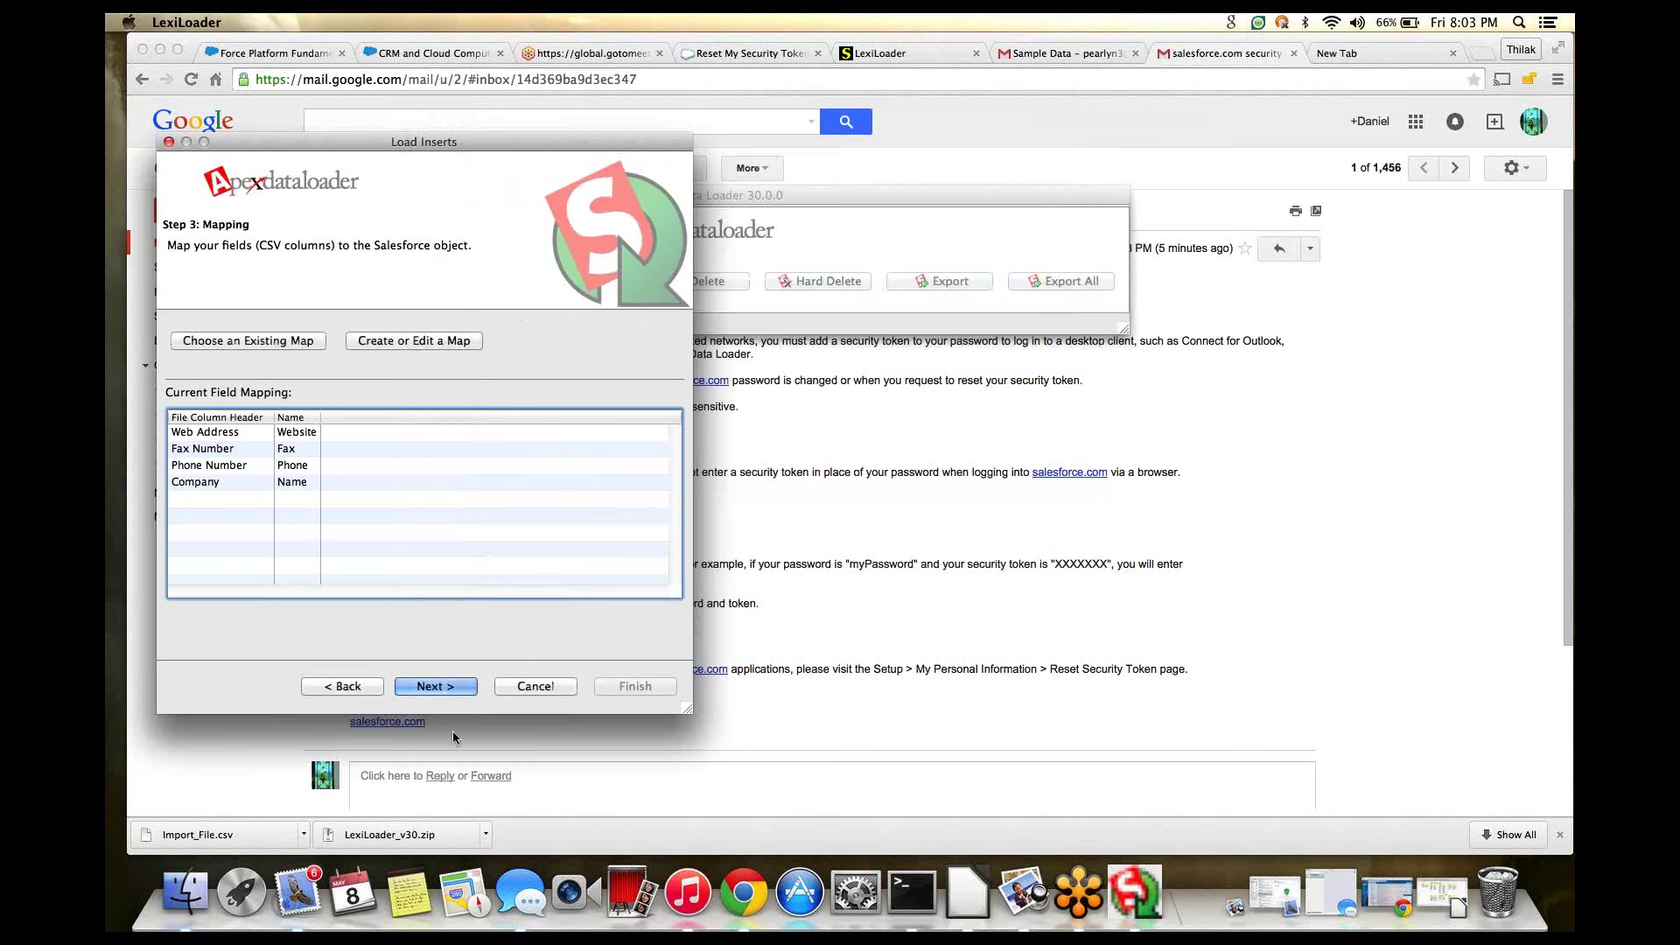
- Advance to Step 4: Finish, keeping ~/Documents as the results directory
left_click(439, 686)
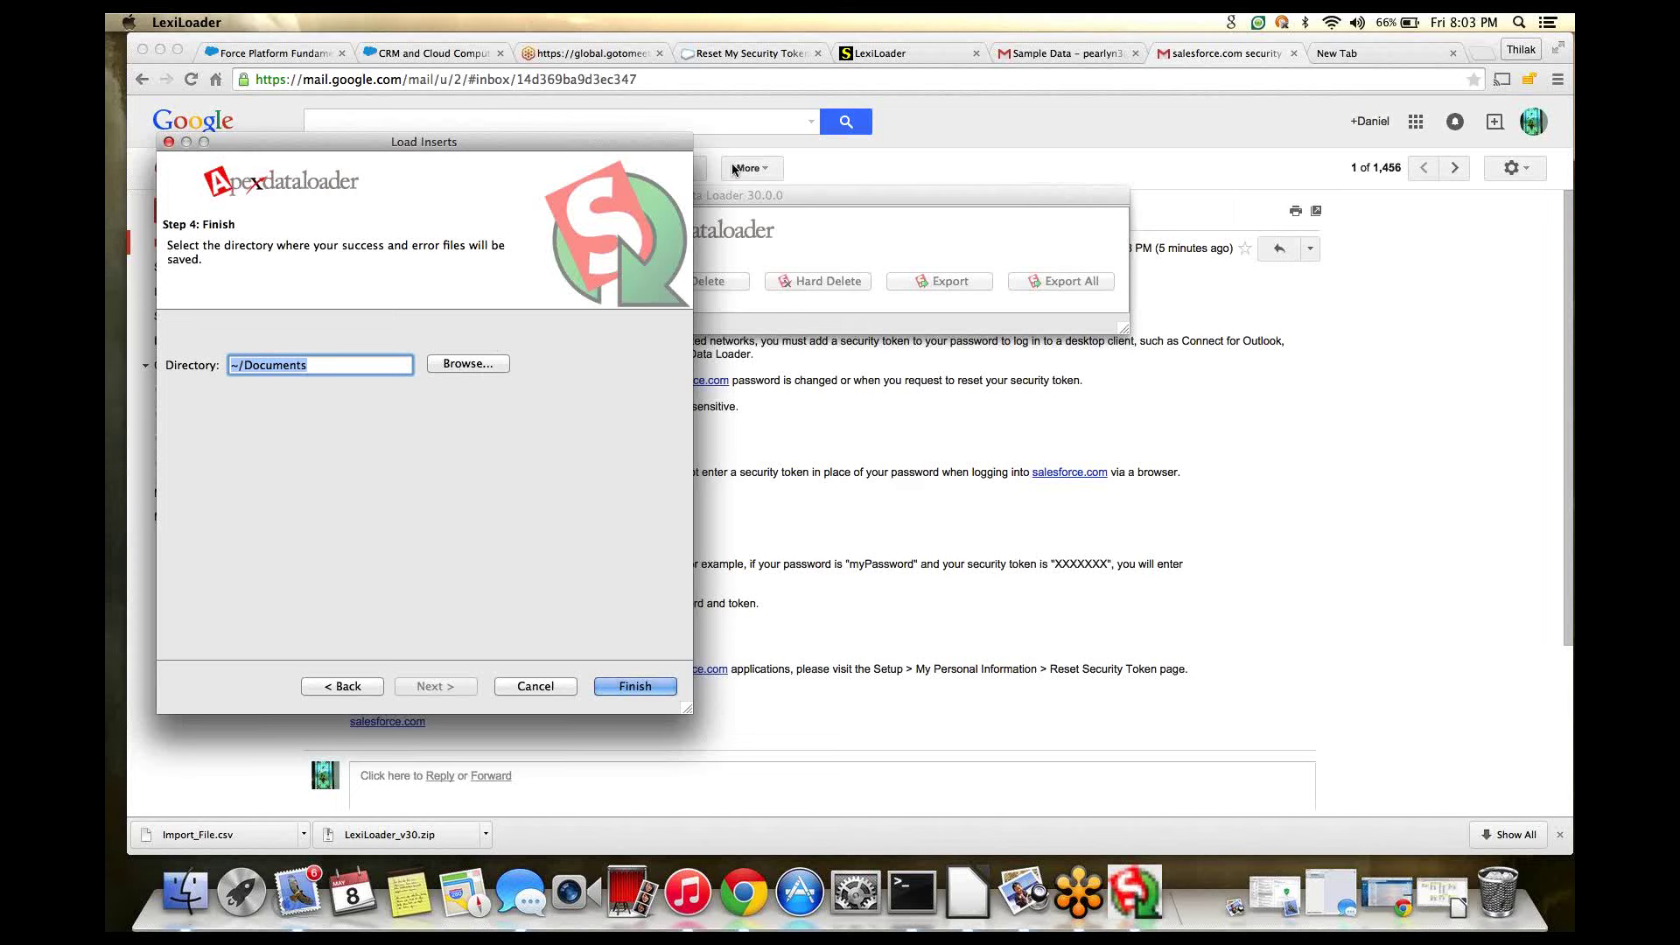
left_click(1551, 219)
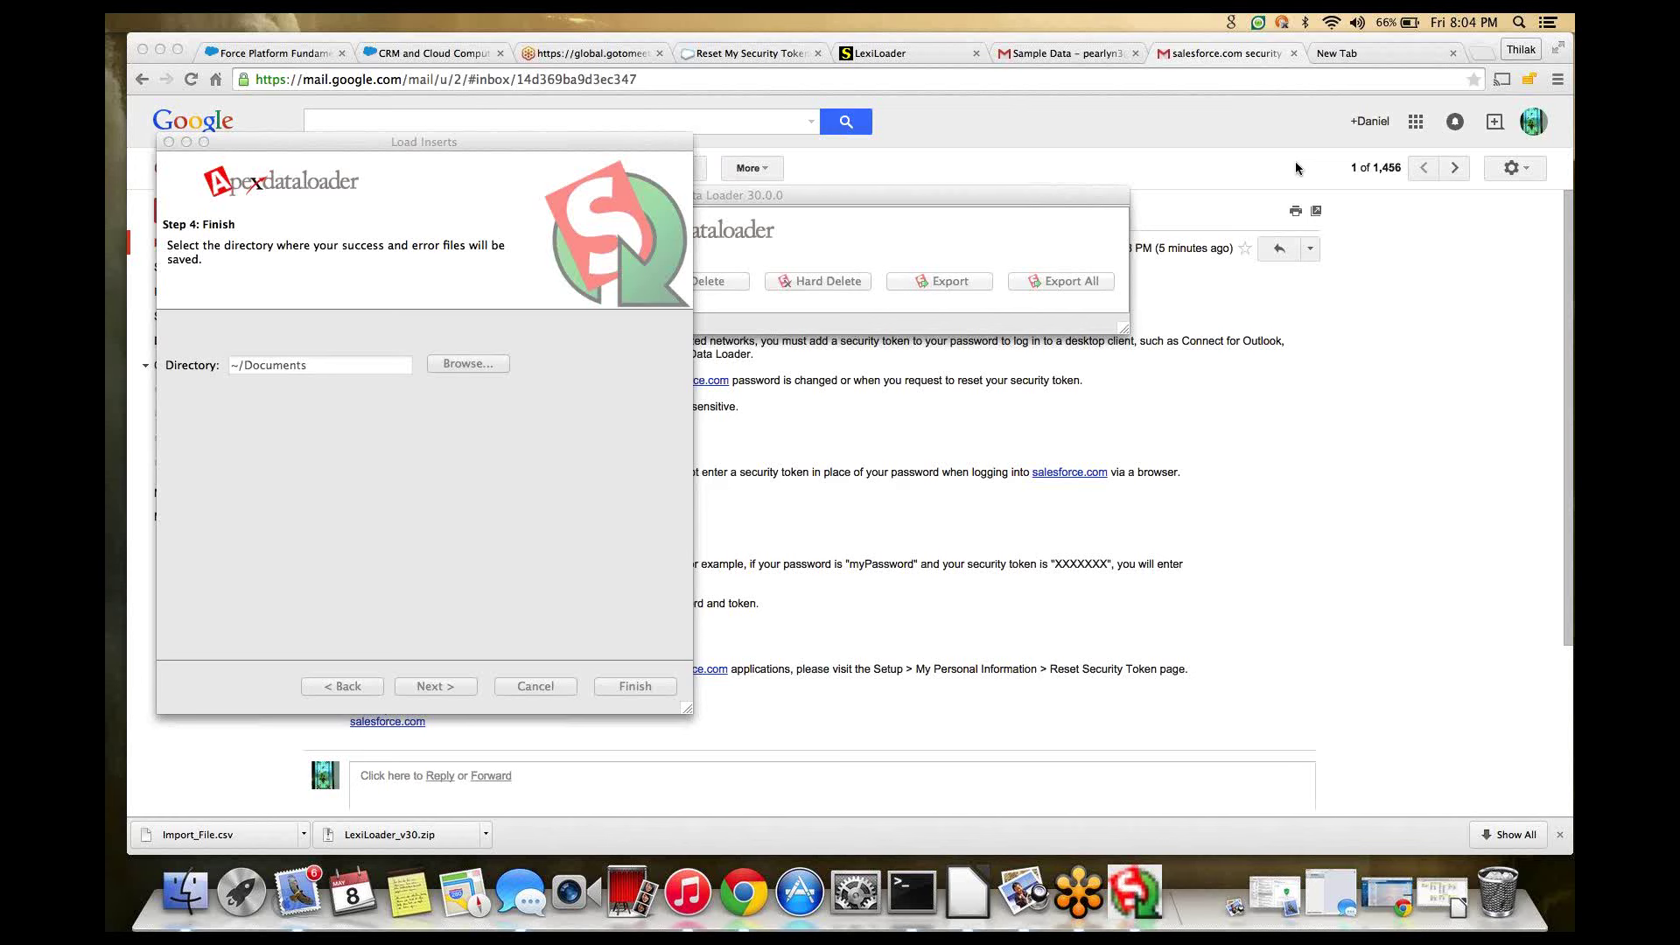
left_click(529, 466)
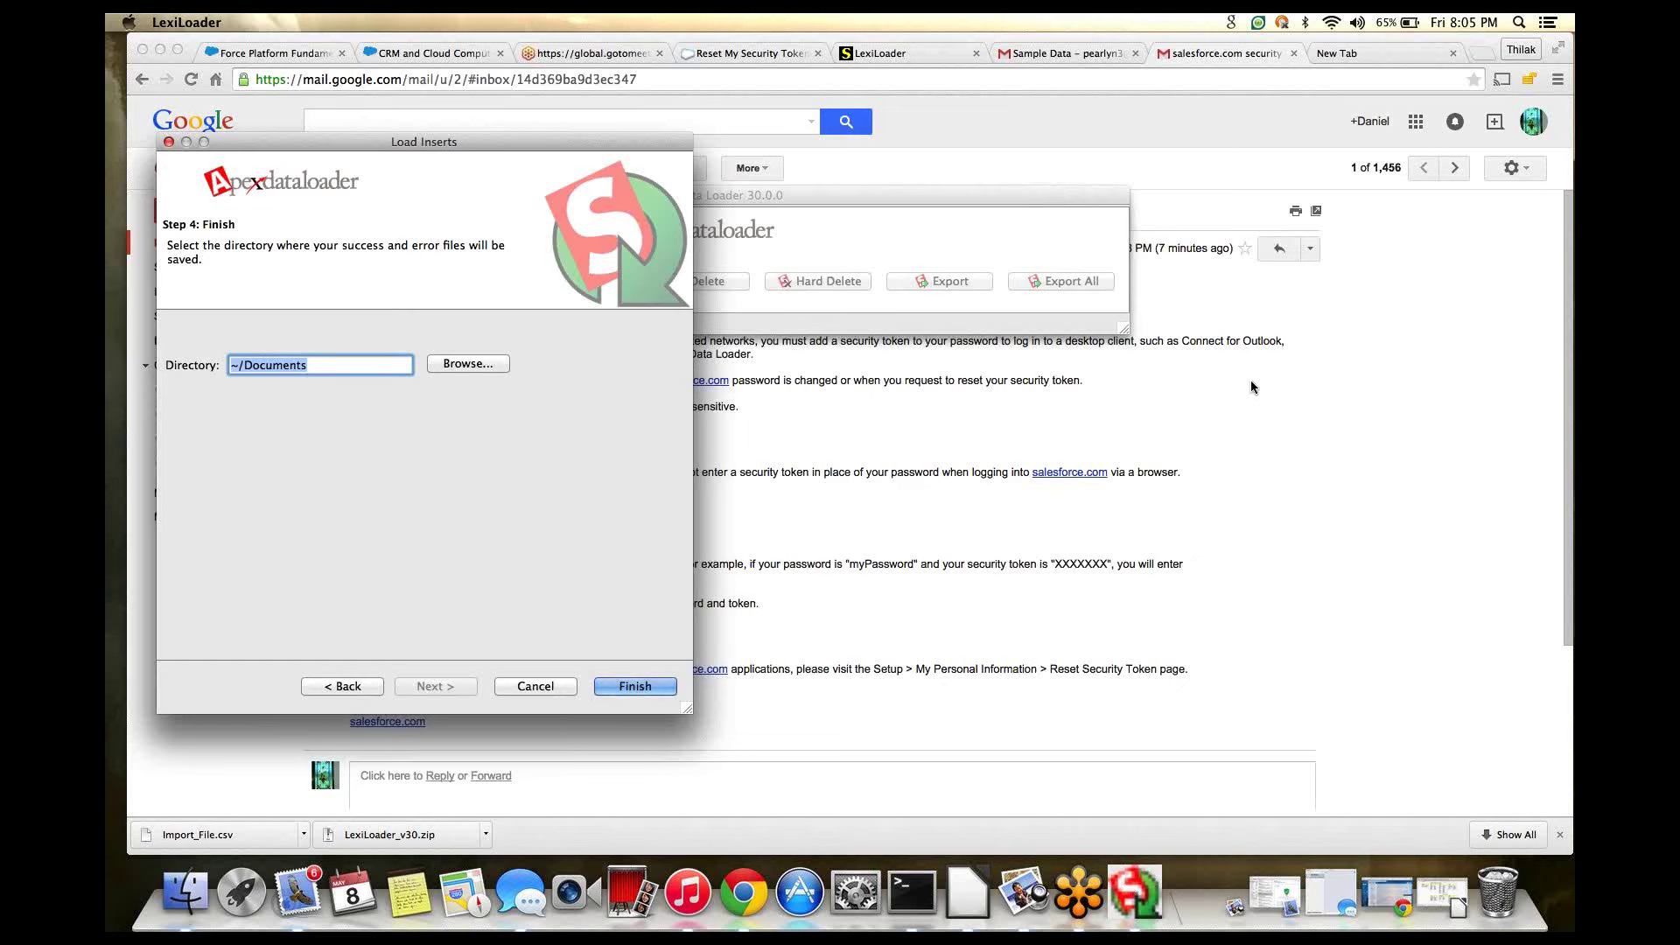
- Create a SalesForce_errorlogs folder in Documents and choose it as the results directory
left_click(464, 364)
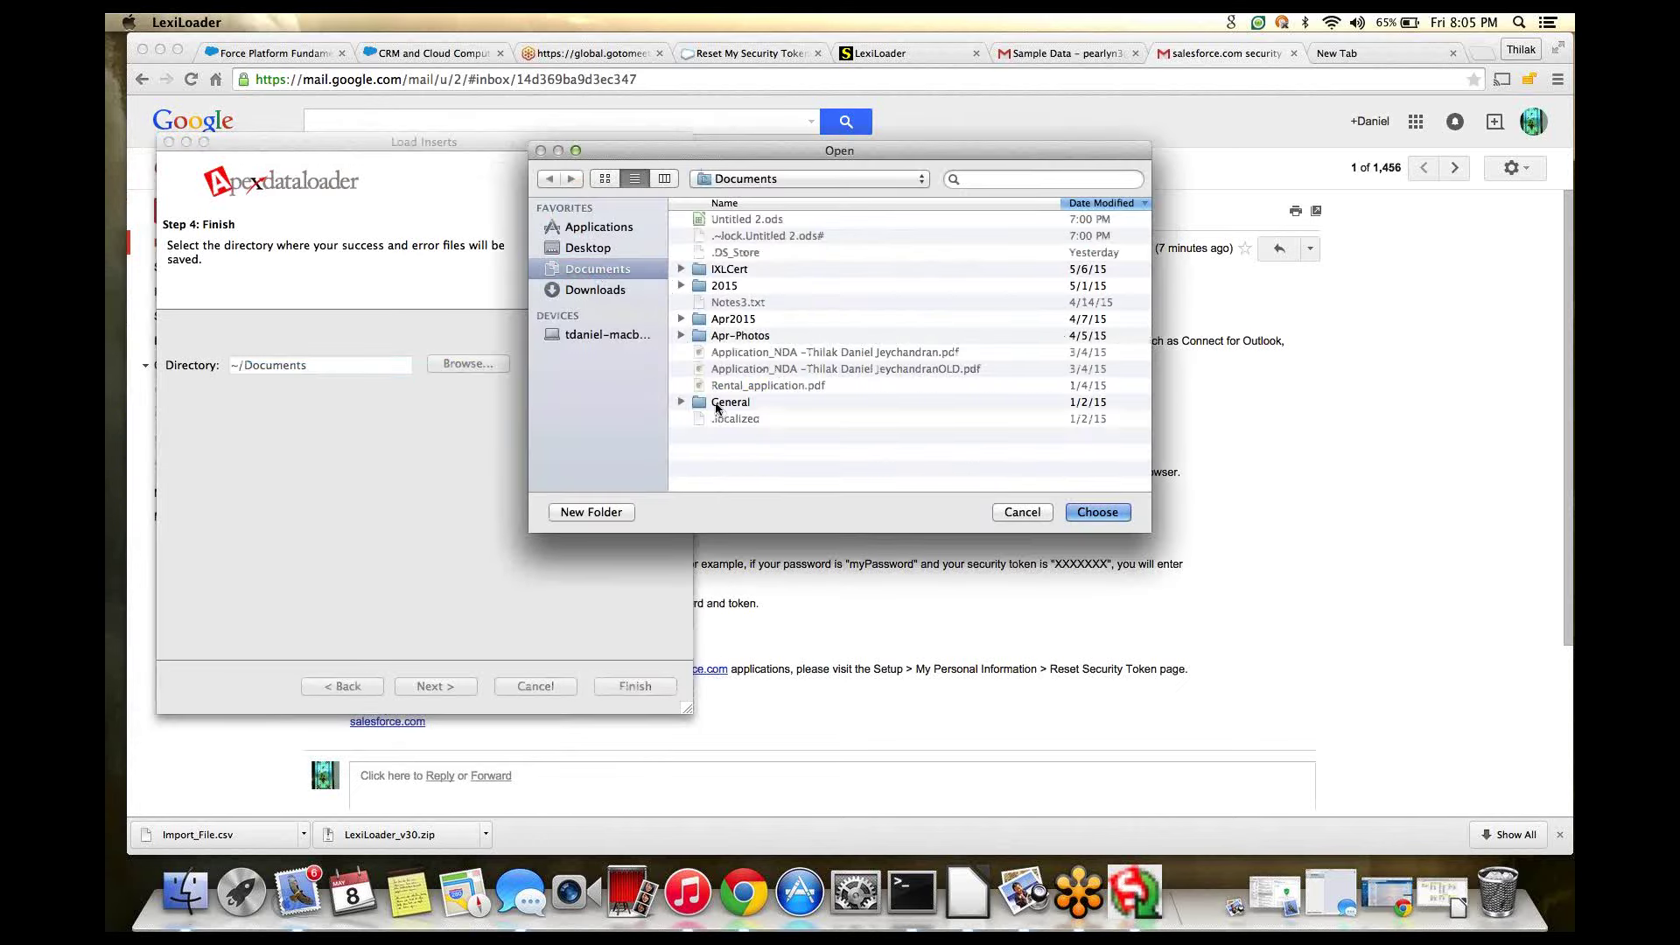
left_click(704, 337)
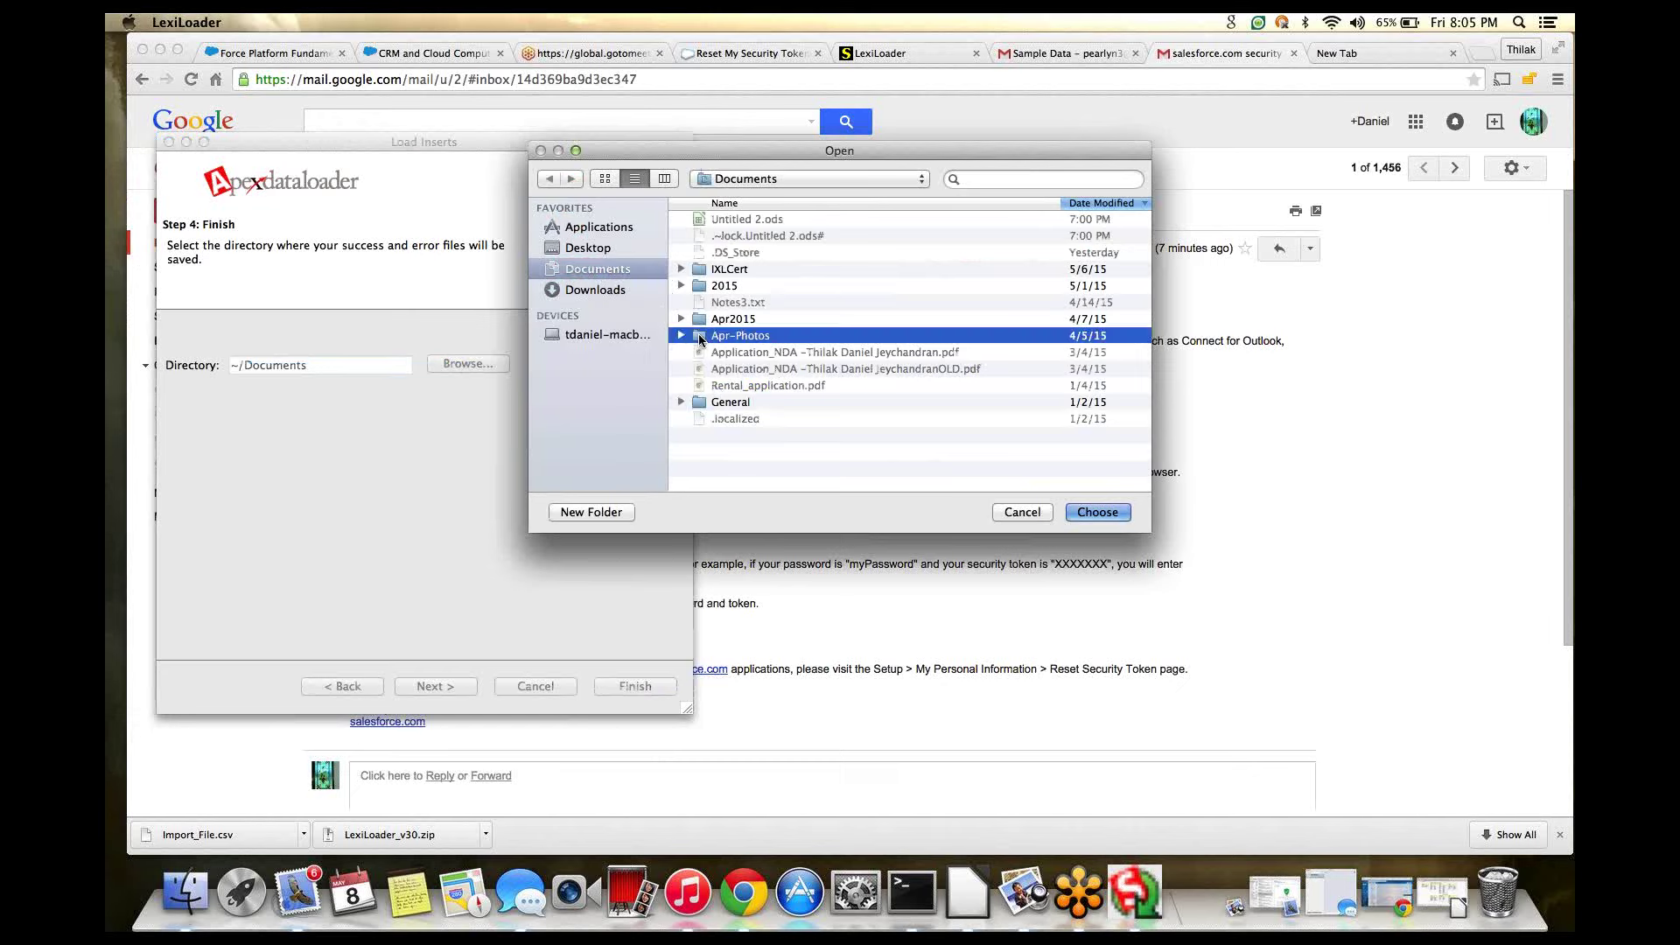
double_click(702, 318)
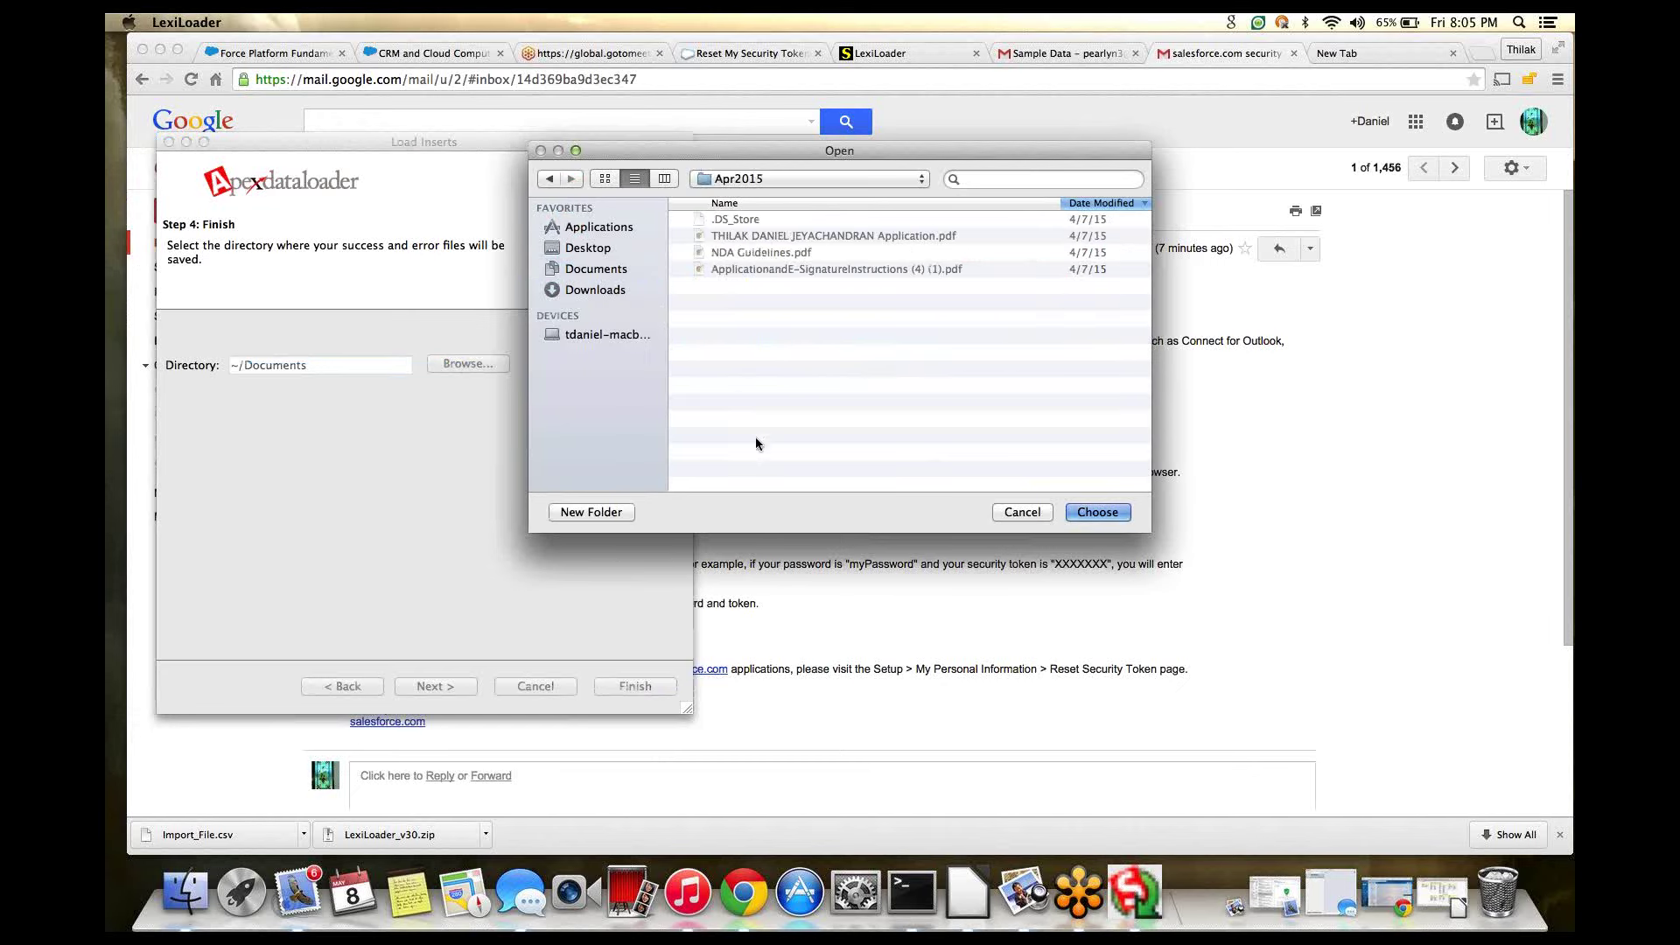
left_click(550, 179)
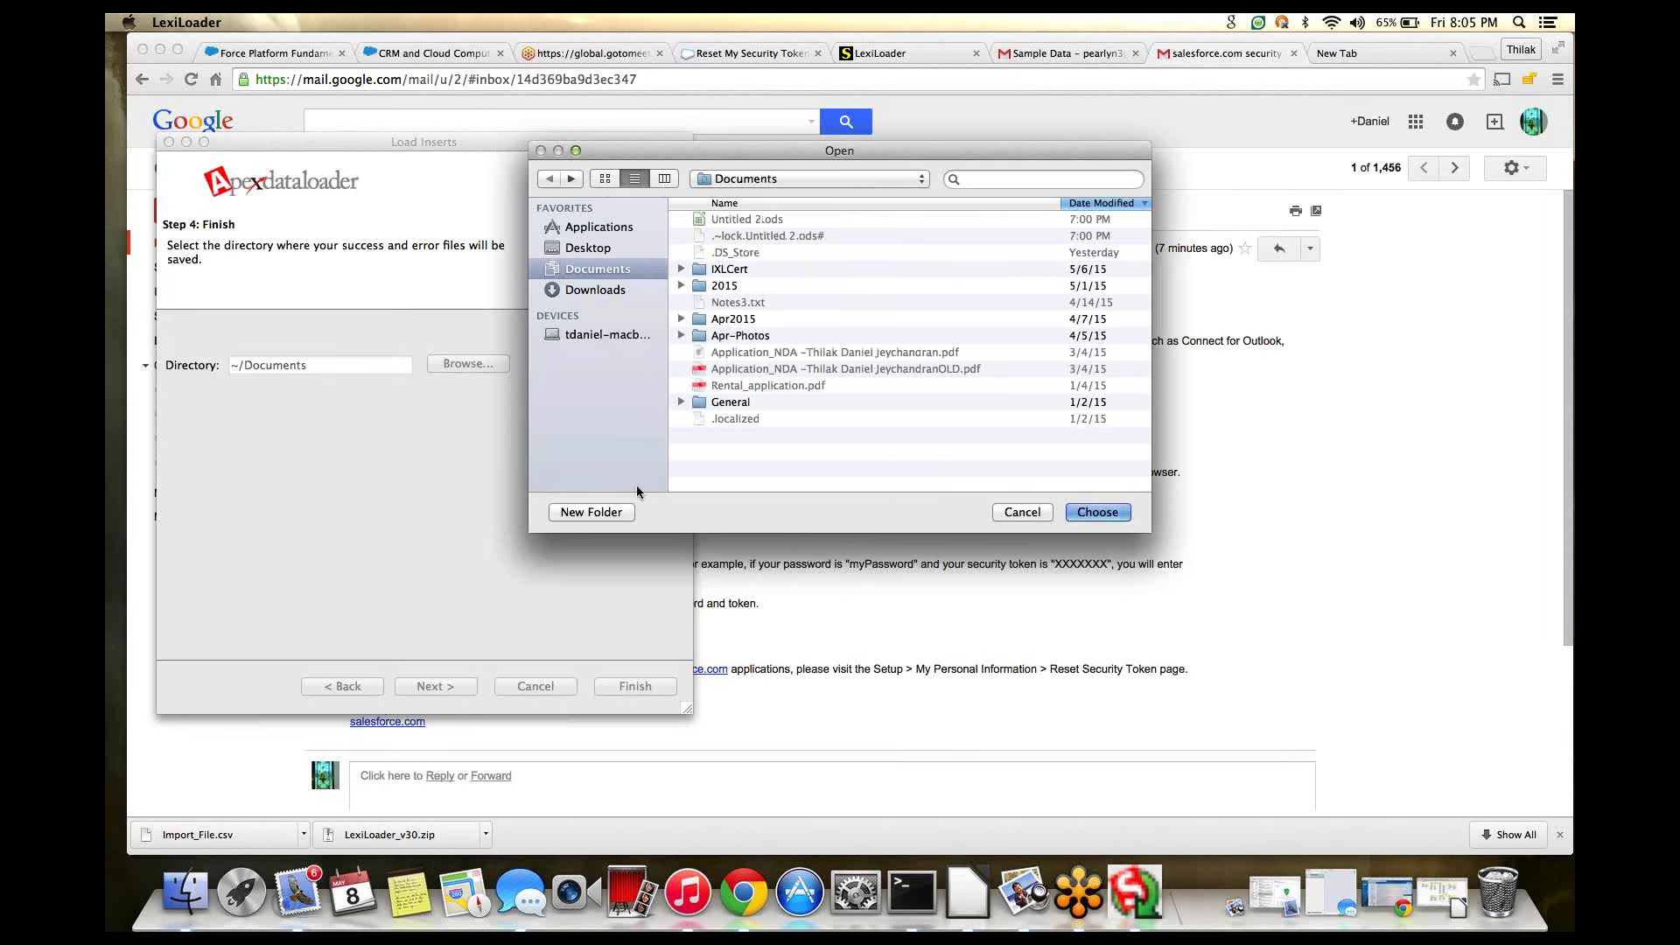
left_click(607, 513)
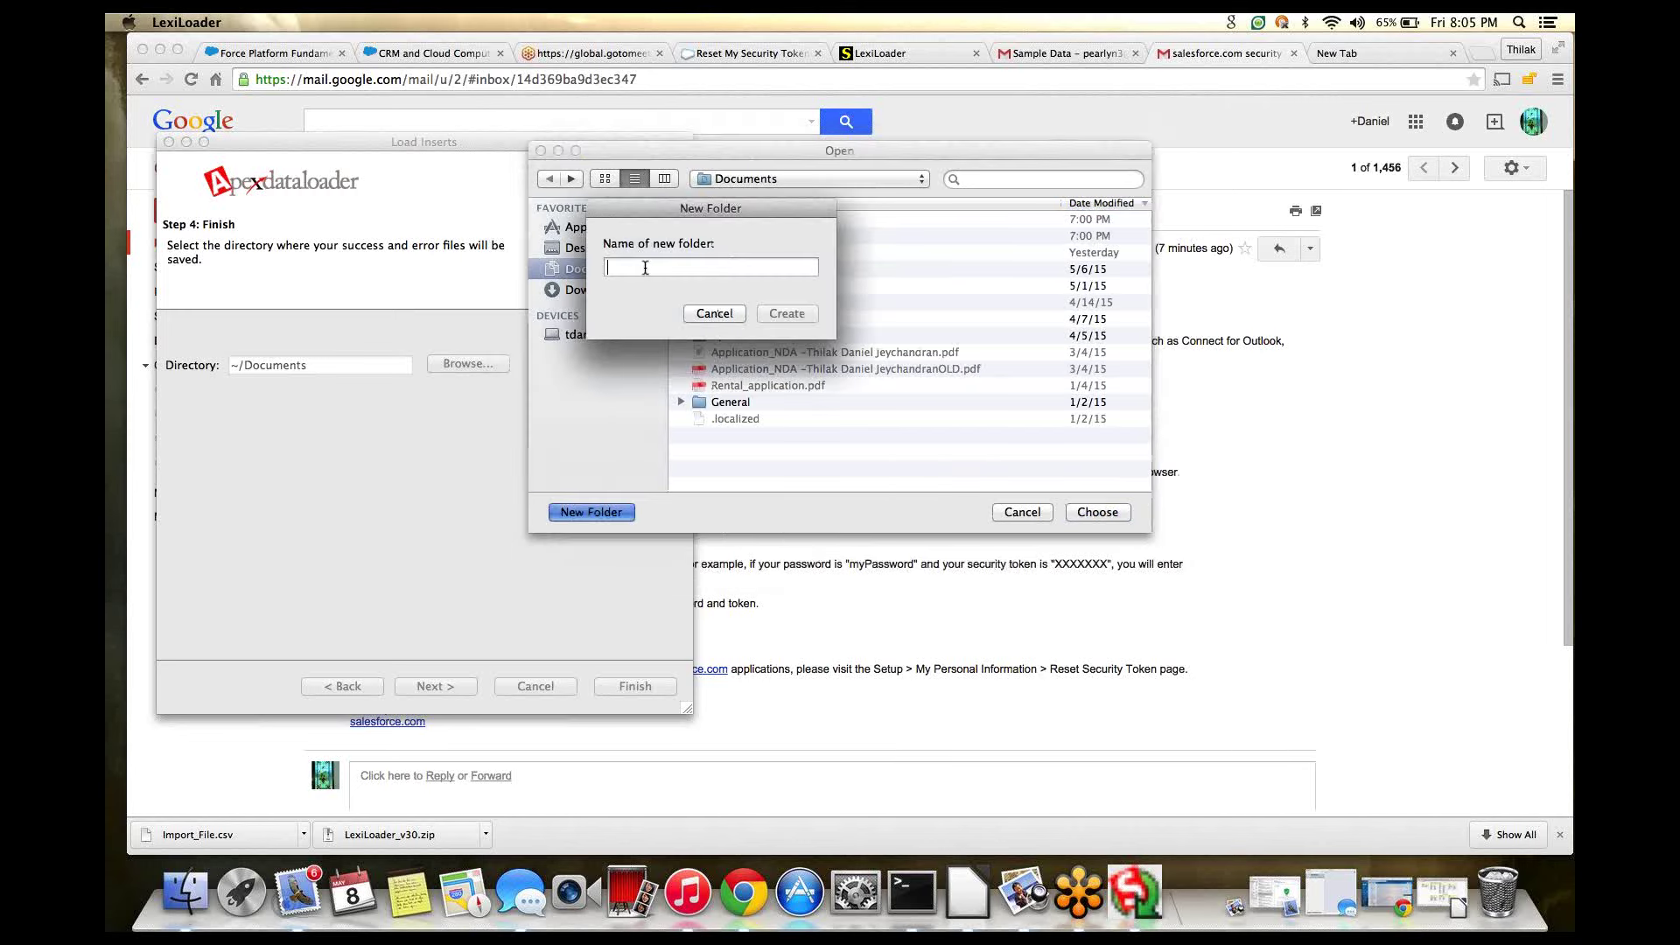
type("SalesForce_erro")
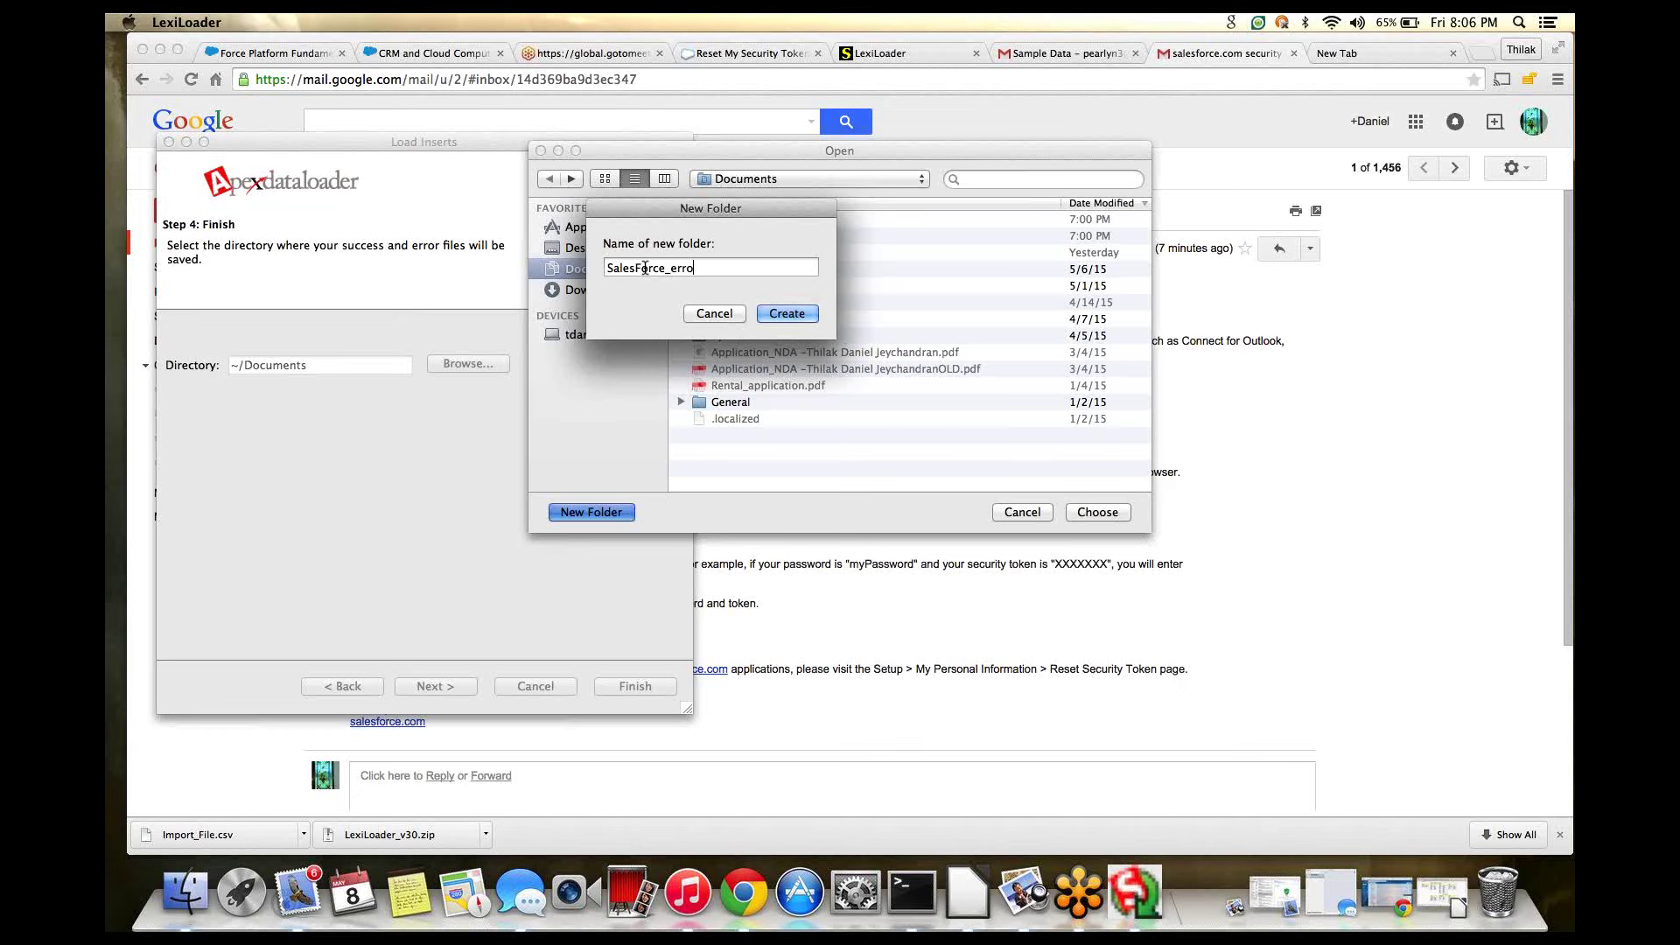
type("rlogs")
left_click(800, 313)
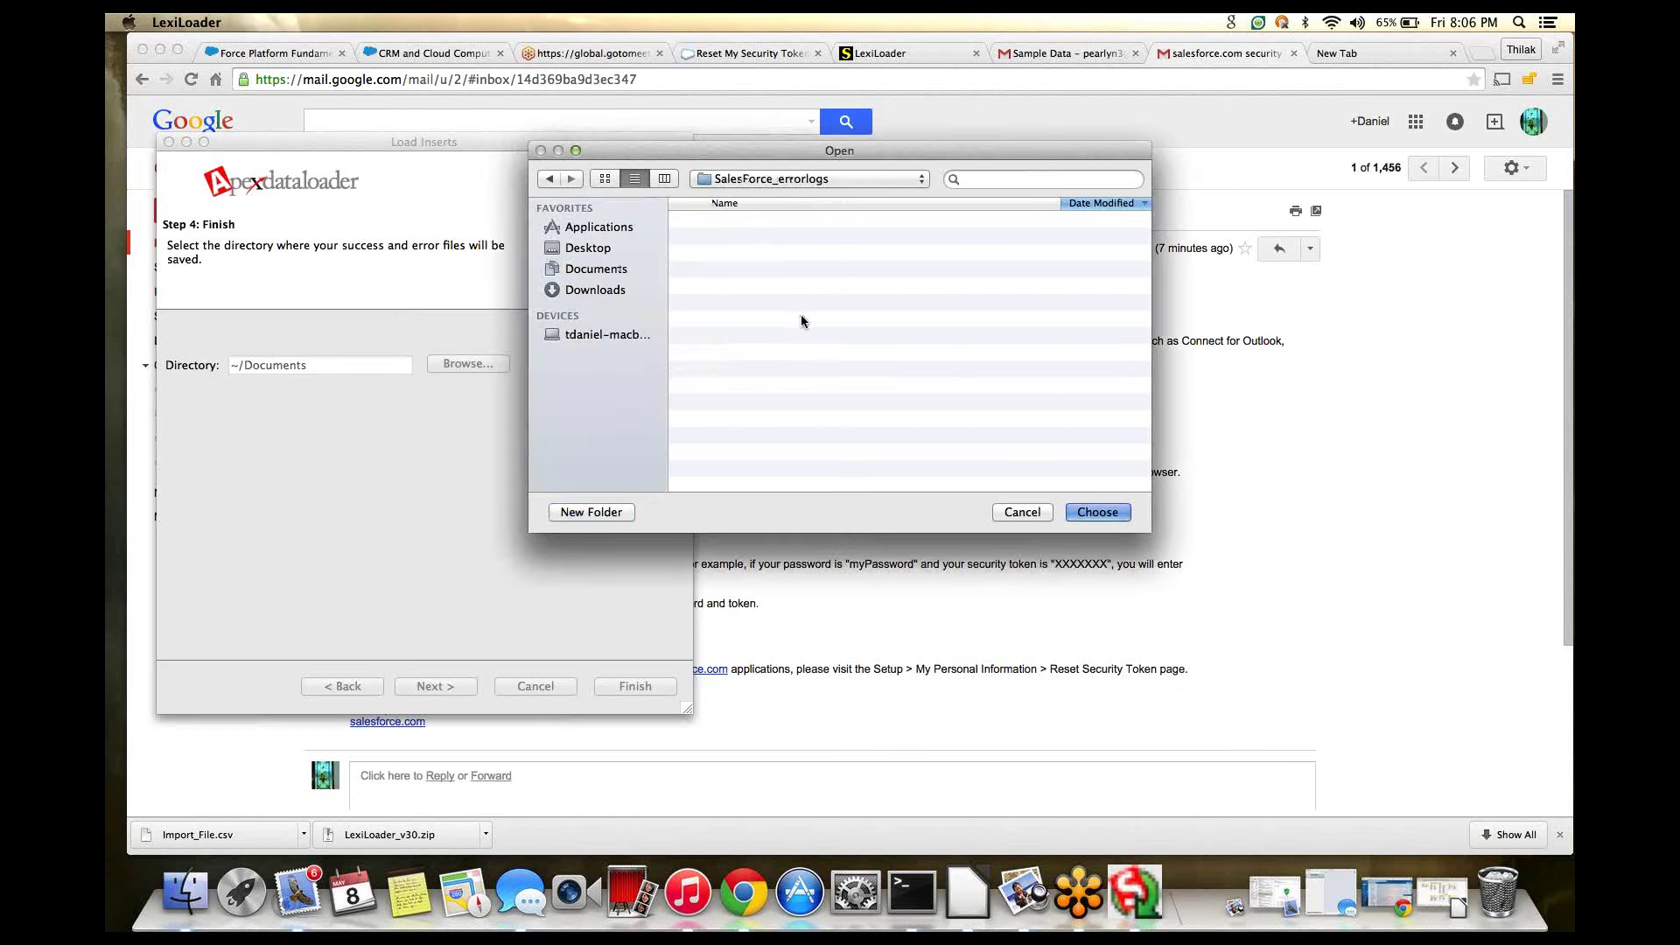
left_click(1076, 513)
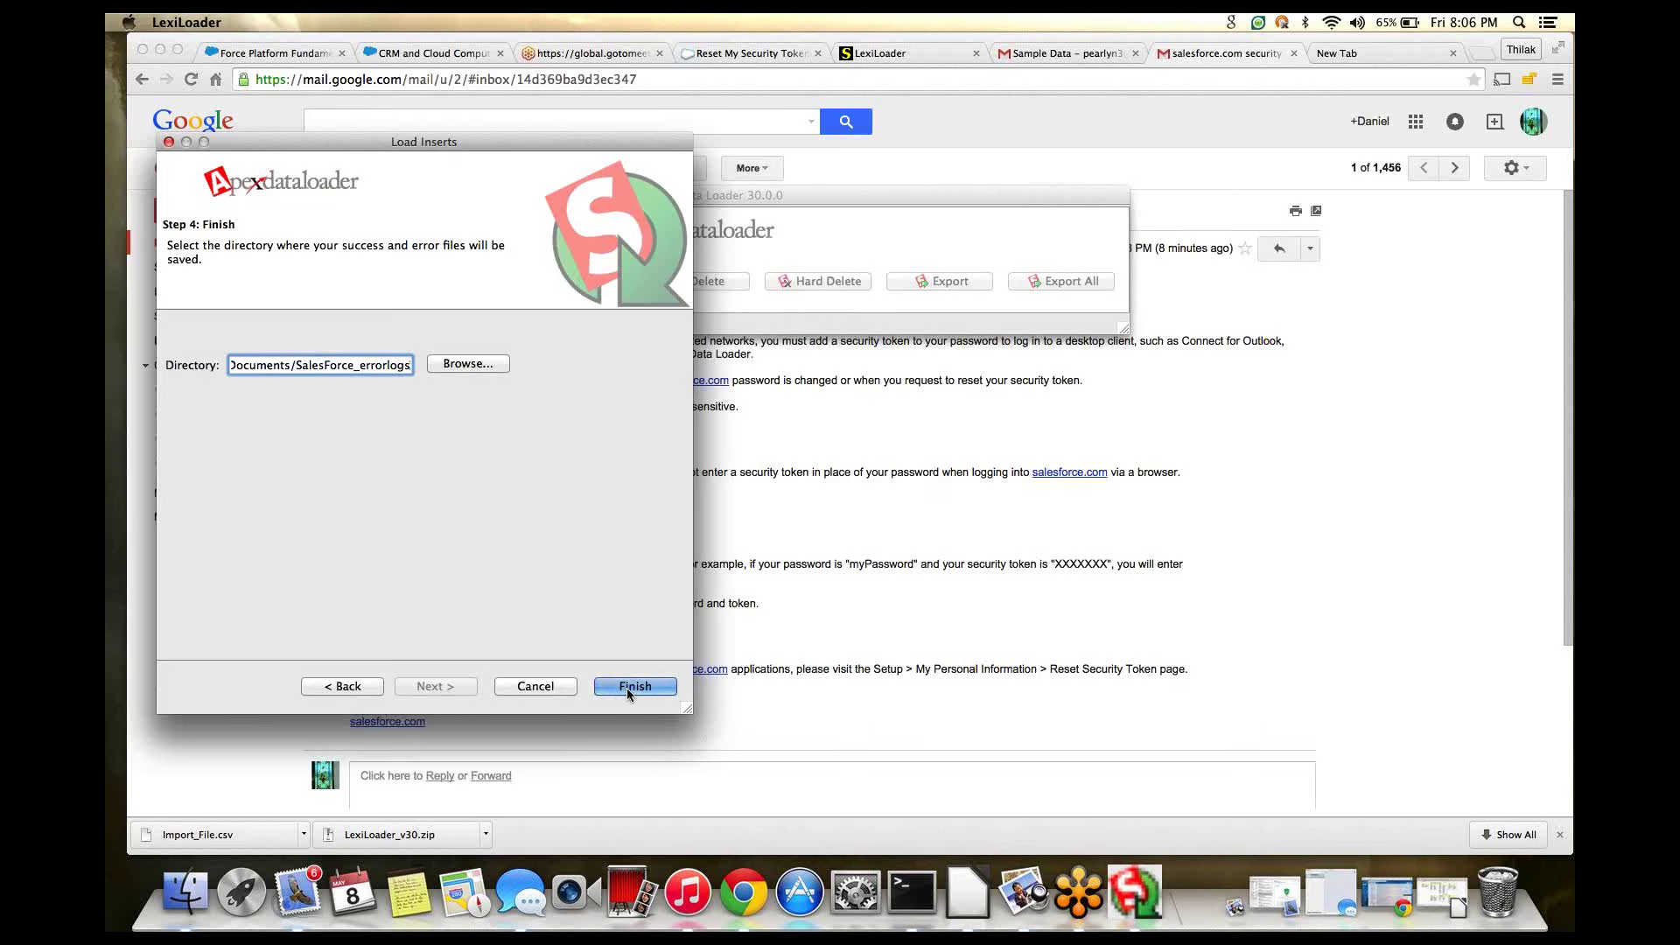
- Start the insert and confirm the warning, yielding 4 successes and 0 errors
left_click(626, 688)
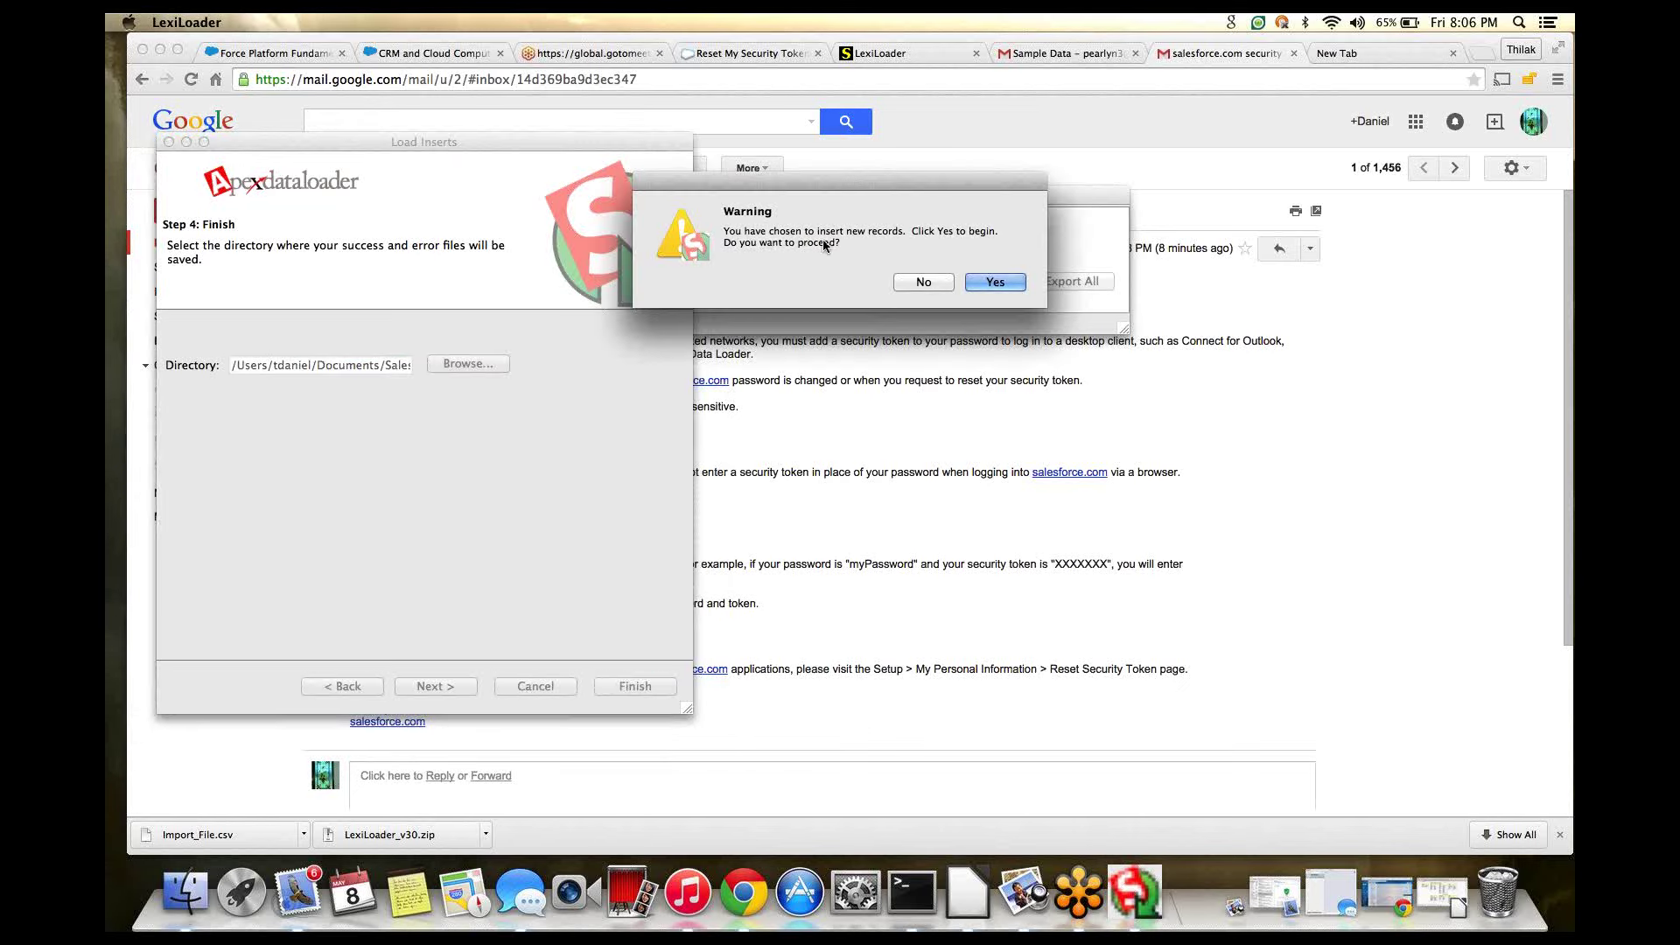
left_click(1008, 285)
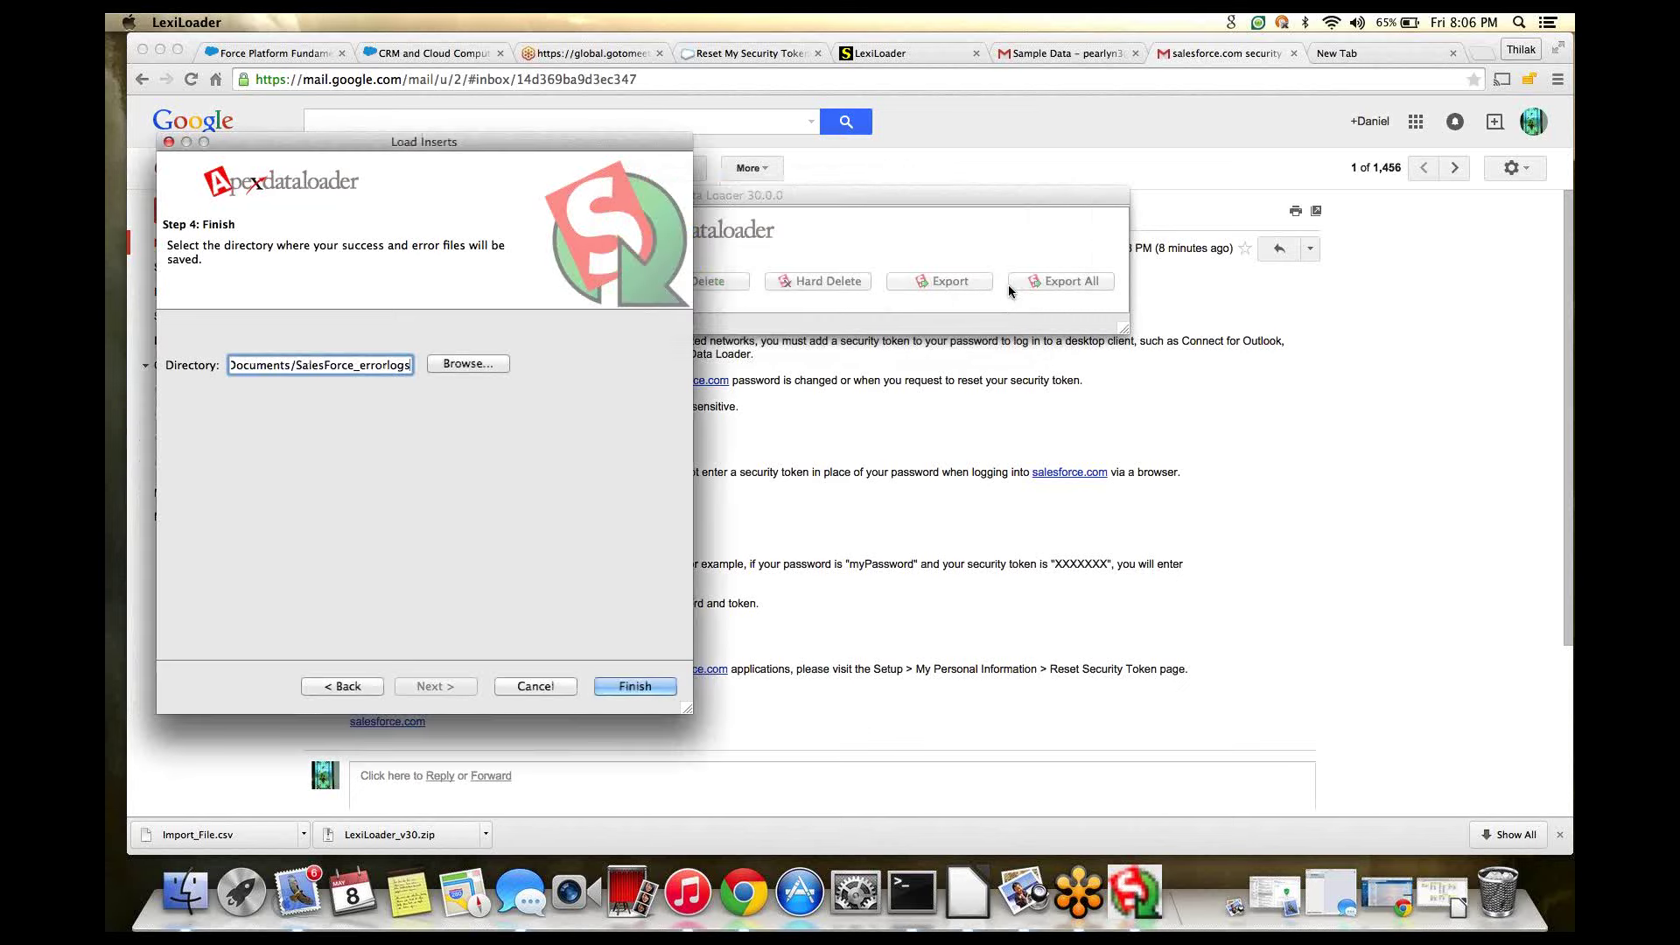
key("Return")
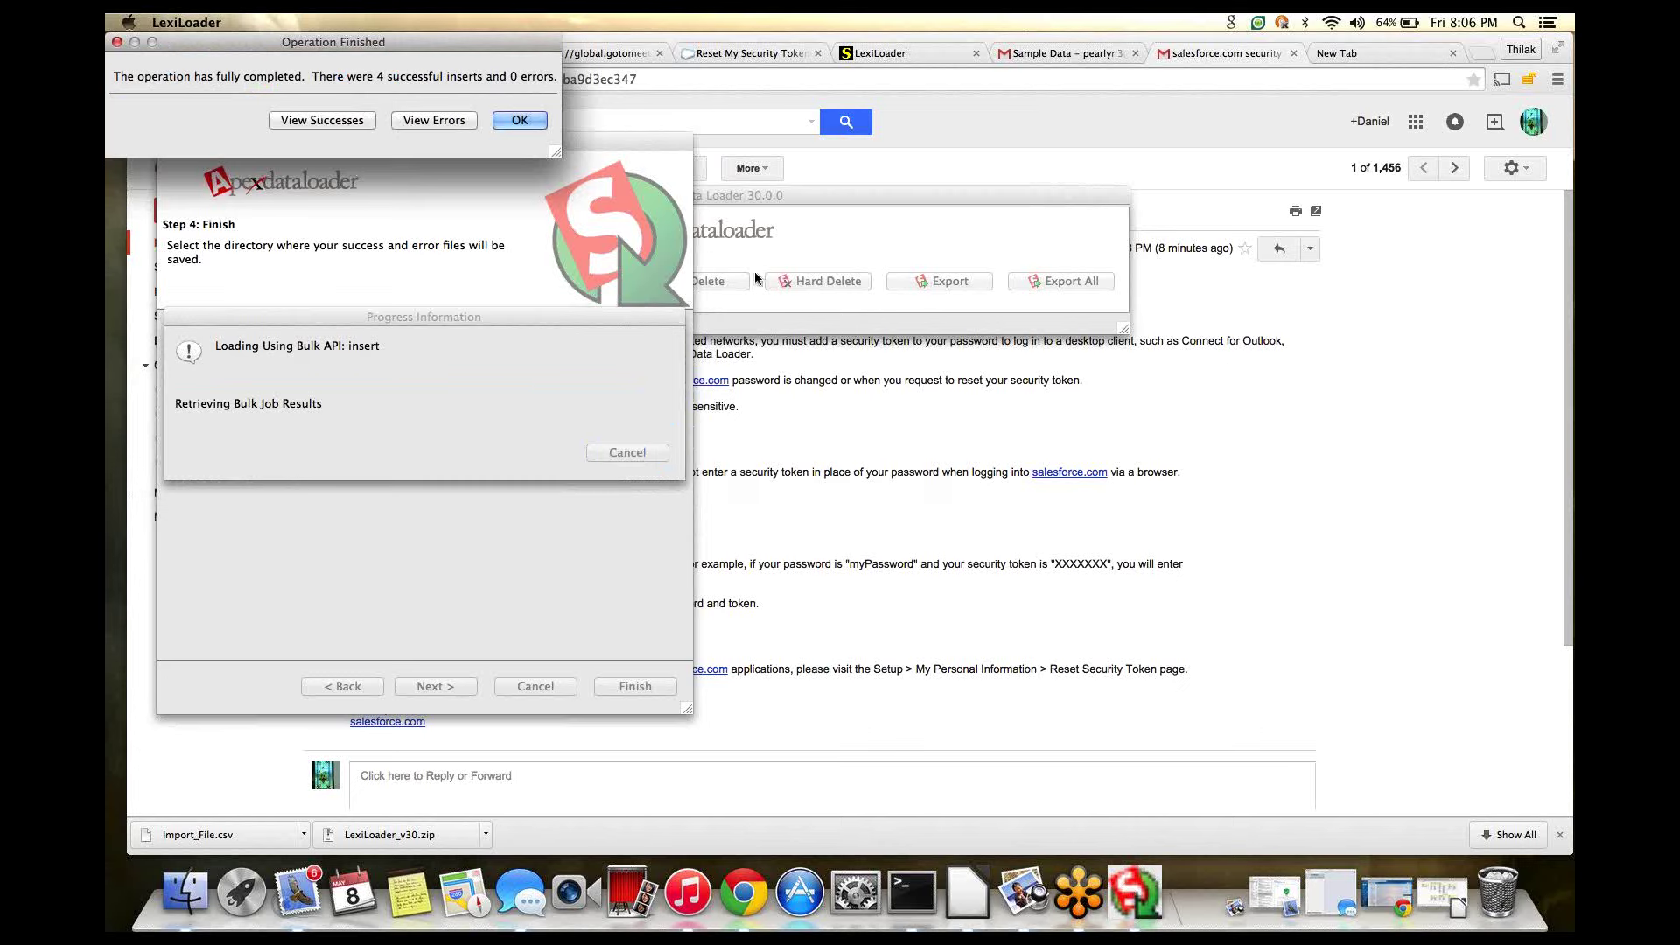
- Review the 4 inserted account records, then close the results and finished message
left_click(322, 120)
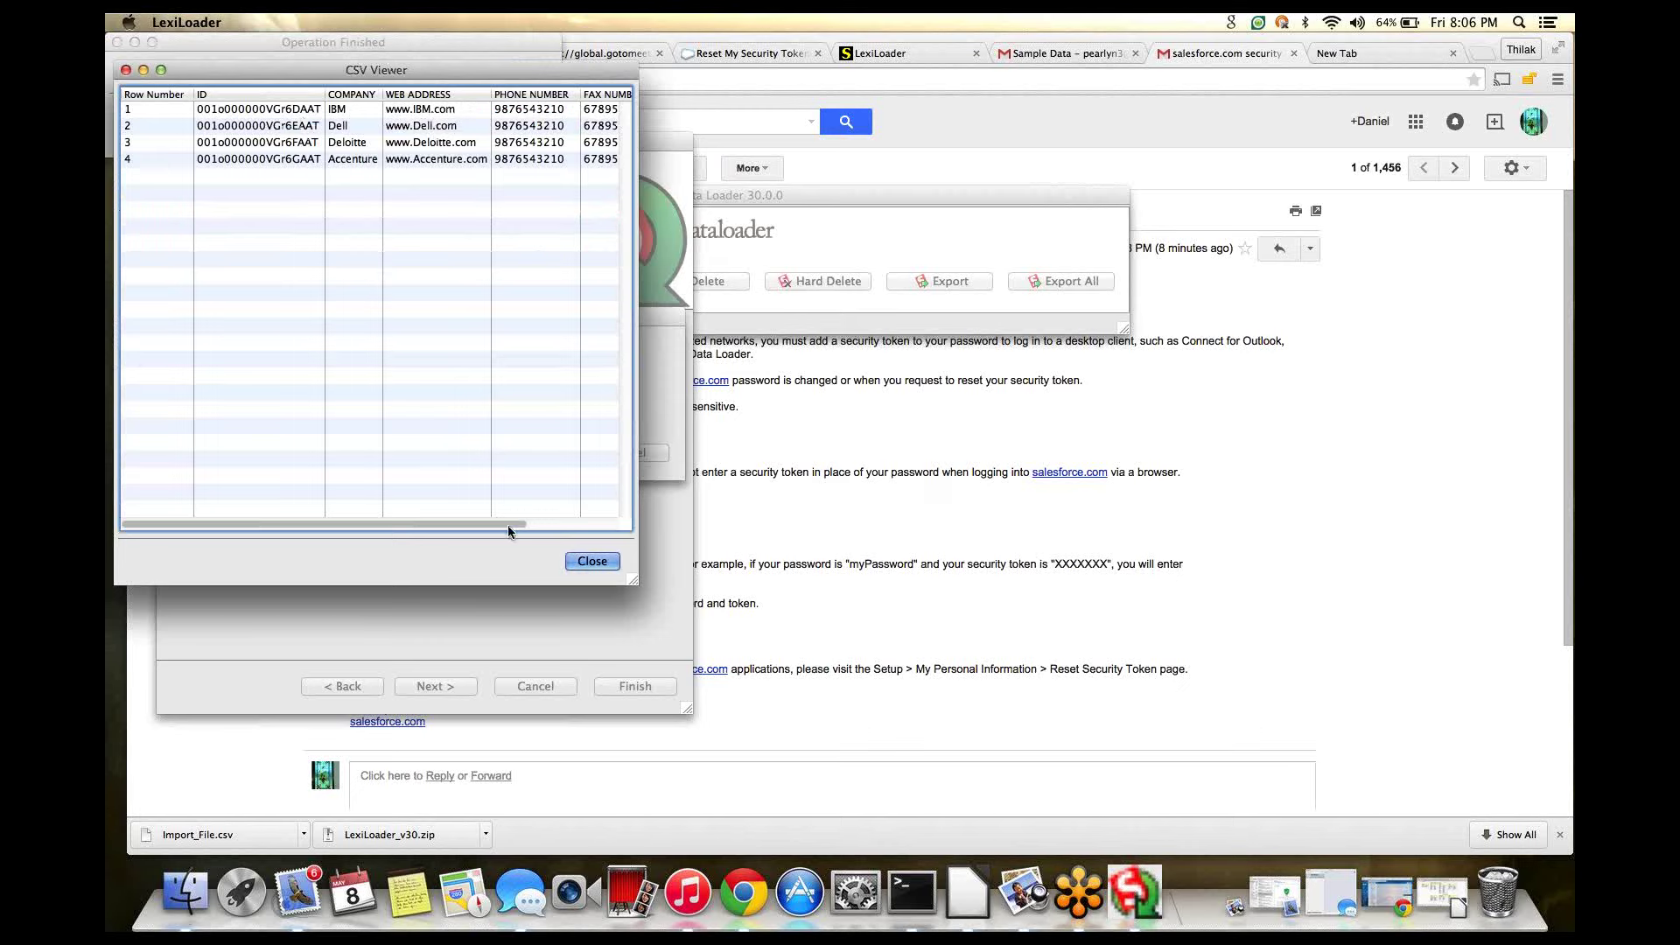
left_click_drag(510, 527, 656, 560)
left_click(609, 561)
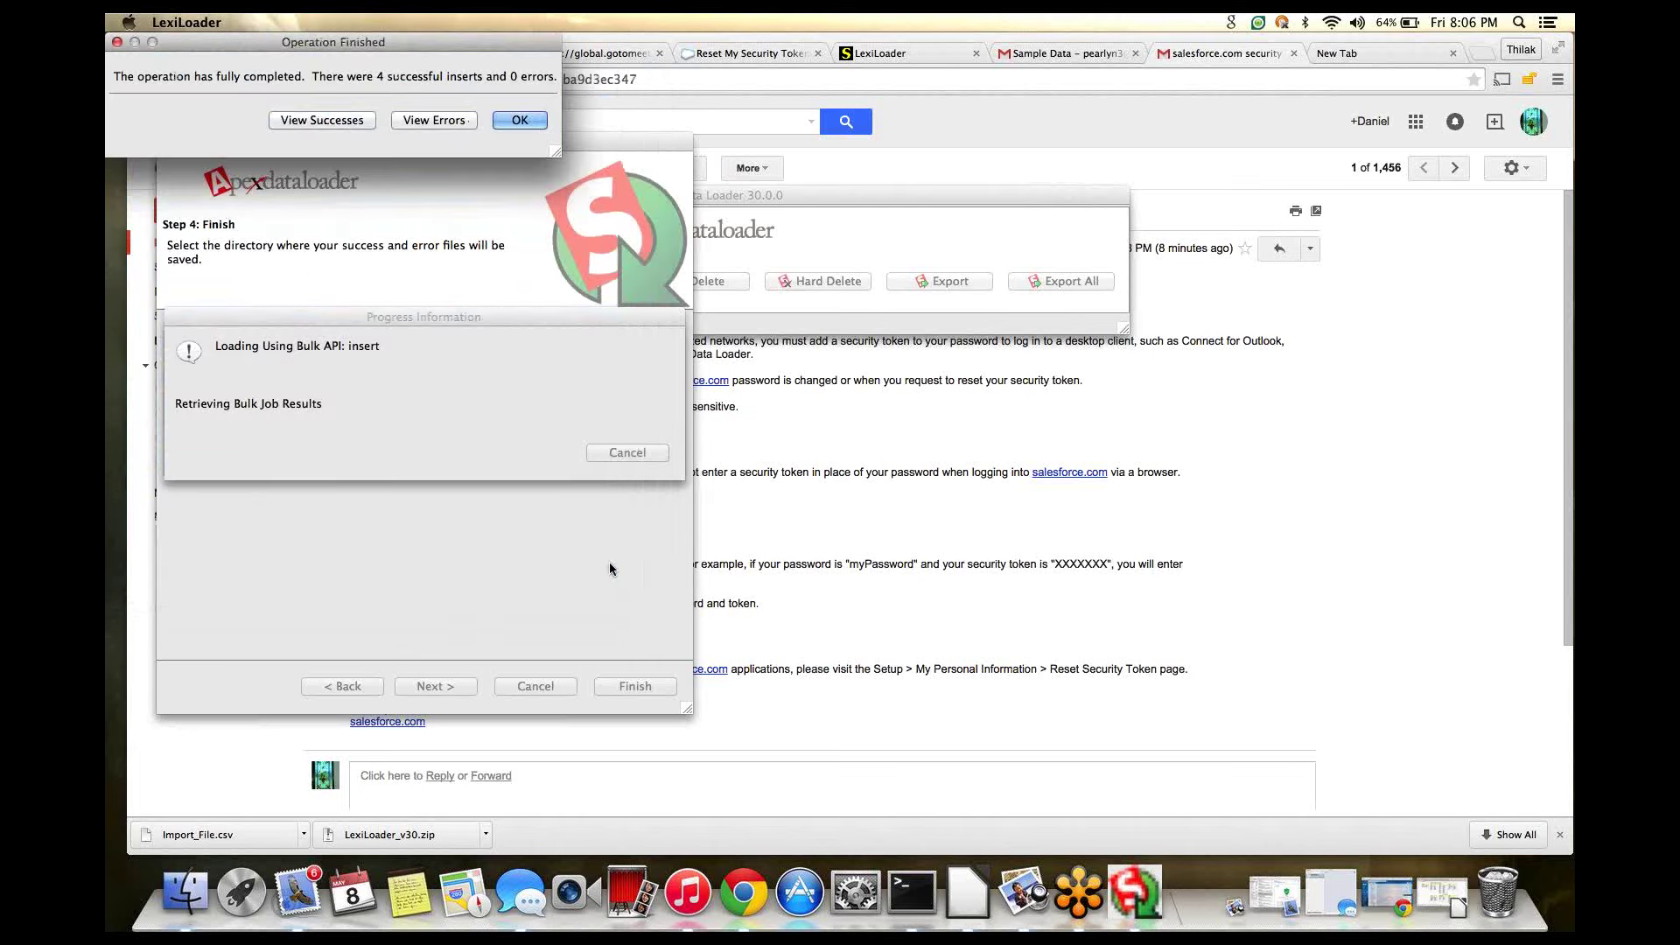
left_click(516, 122)
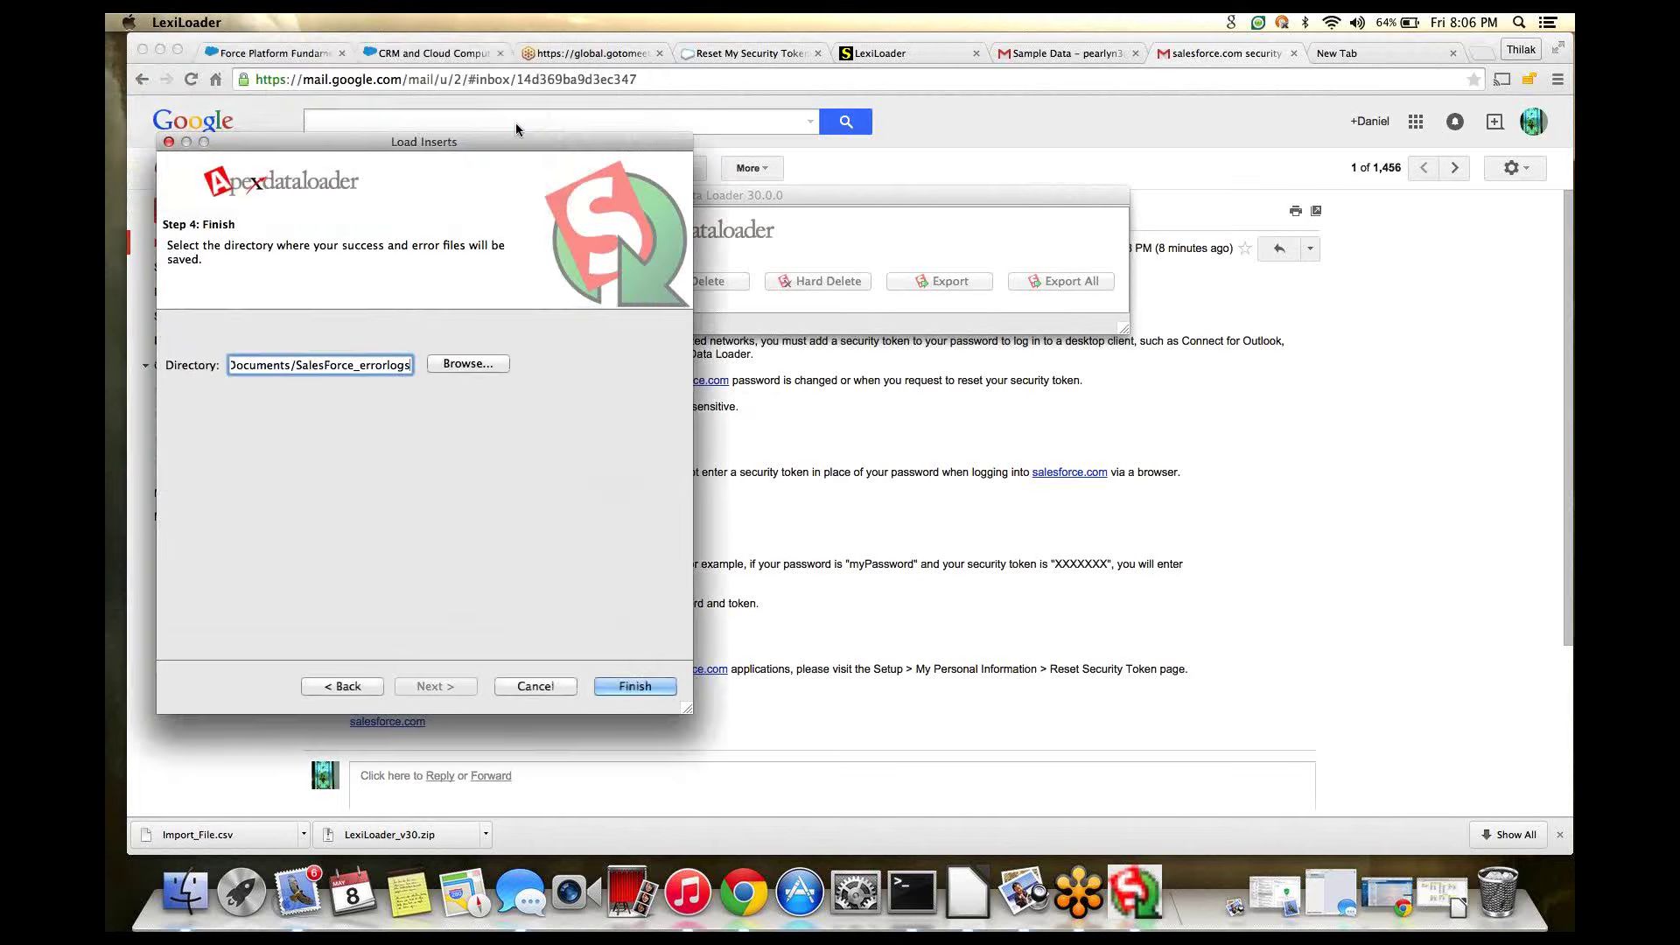
- Open the Documents/SalesForce_errorlogs folder in Finder
left_click(198, 901)
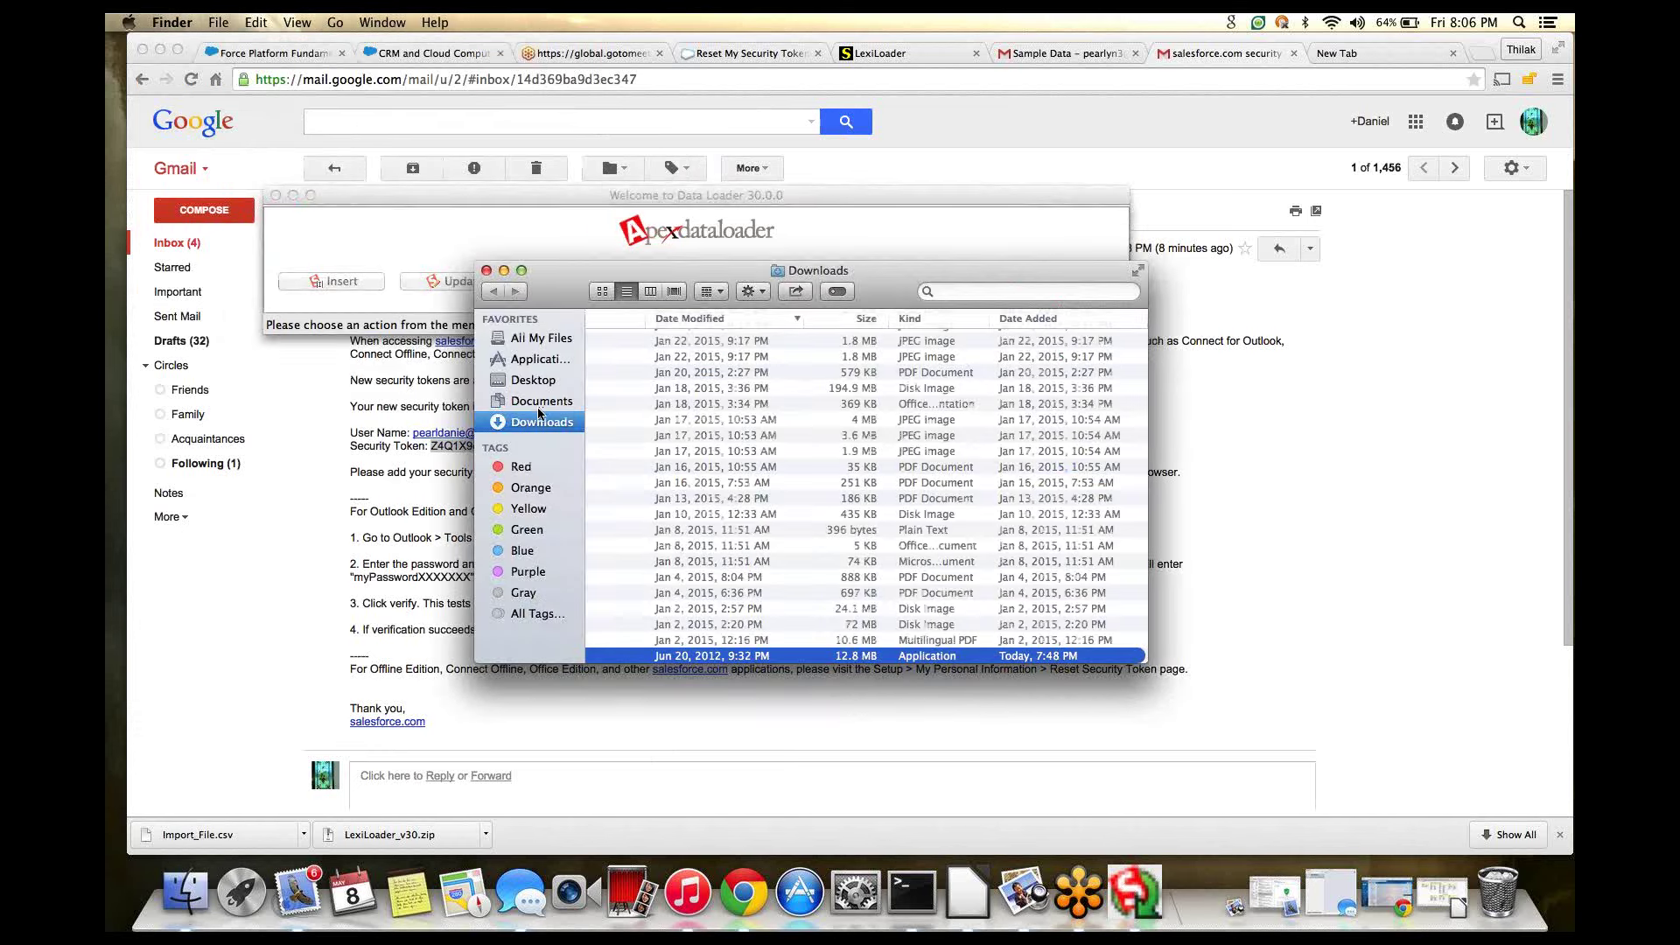
left_click(538, 402)
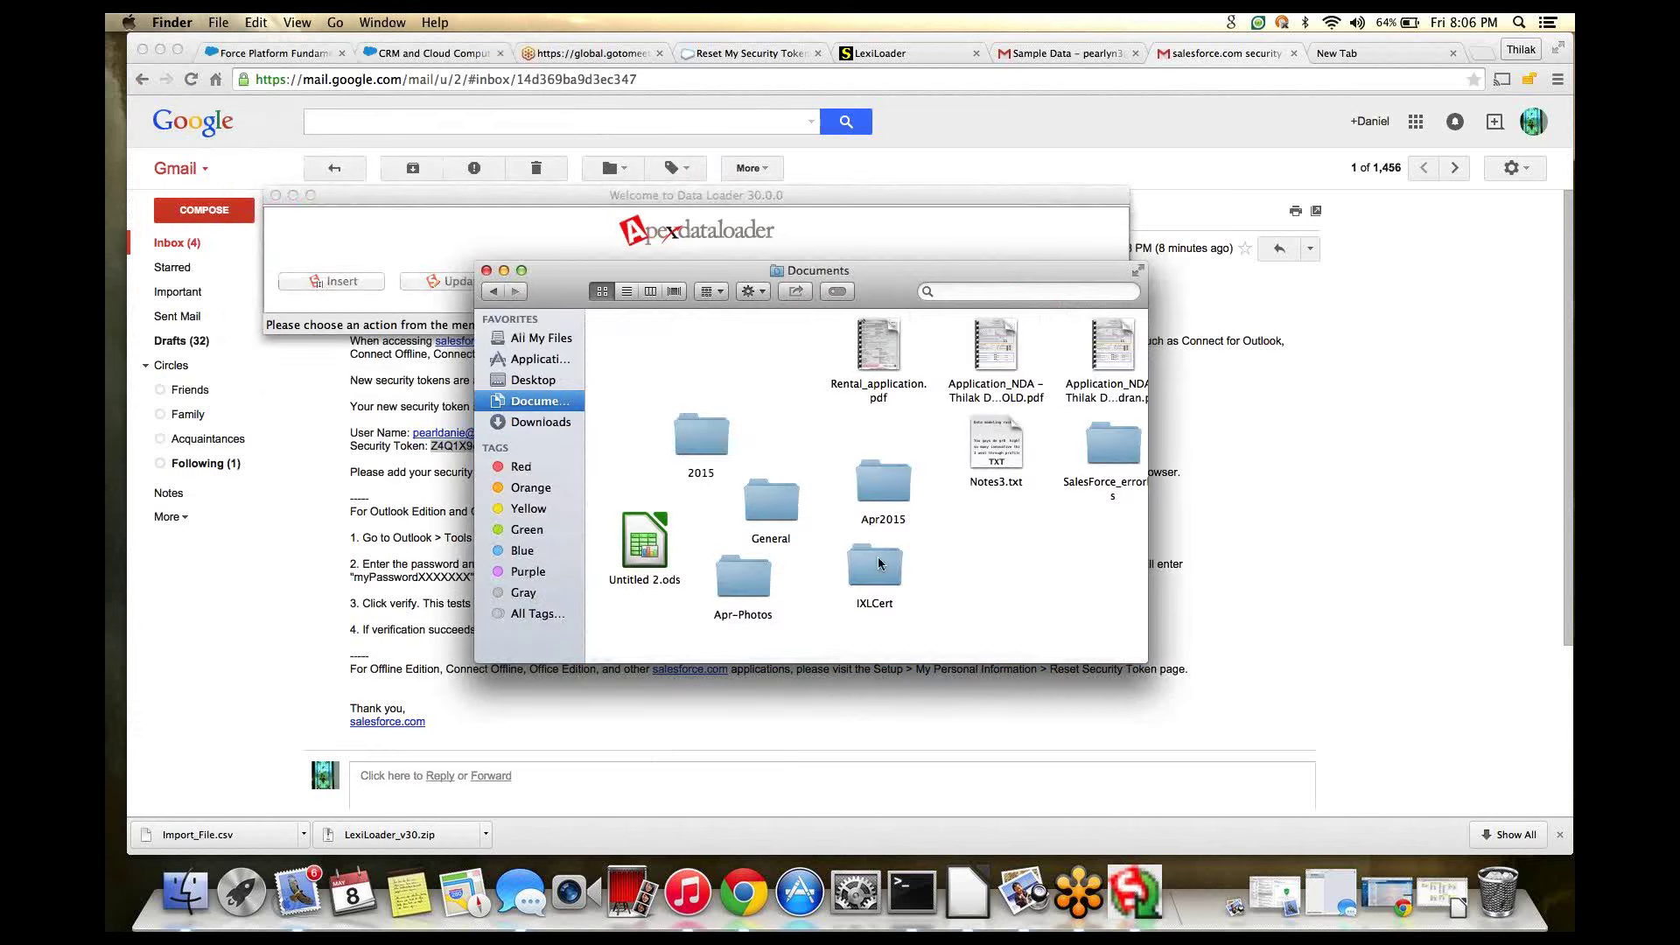
double_click(1115, 448)
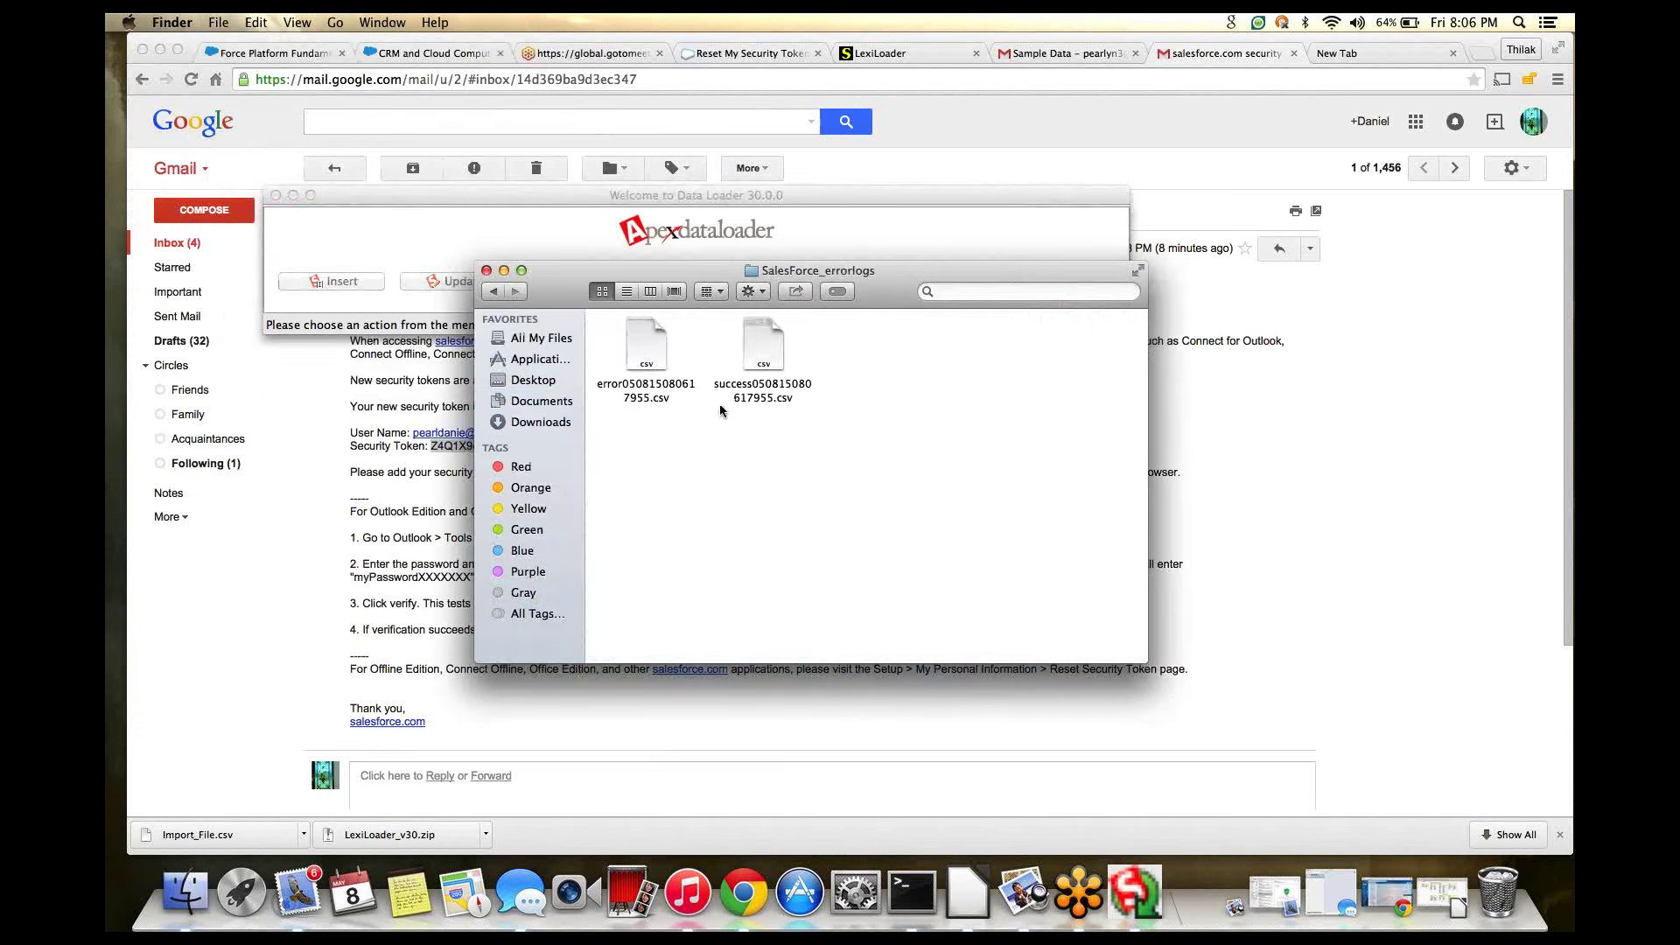
- Open the error CSV and cancel its import, then open the success CSV in LibreOffice
left_click(671, 377)
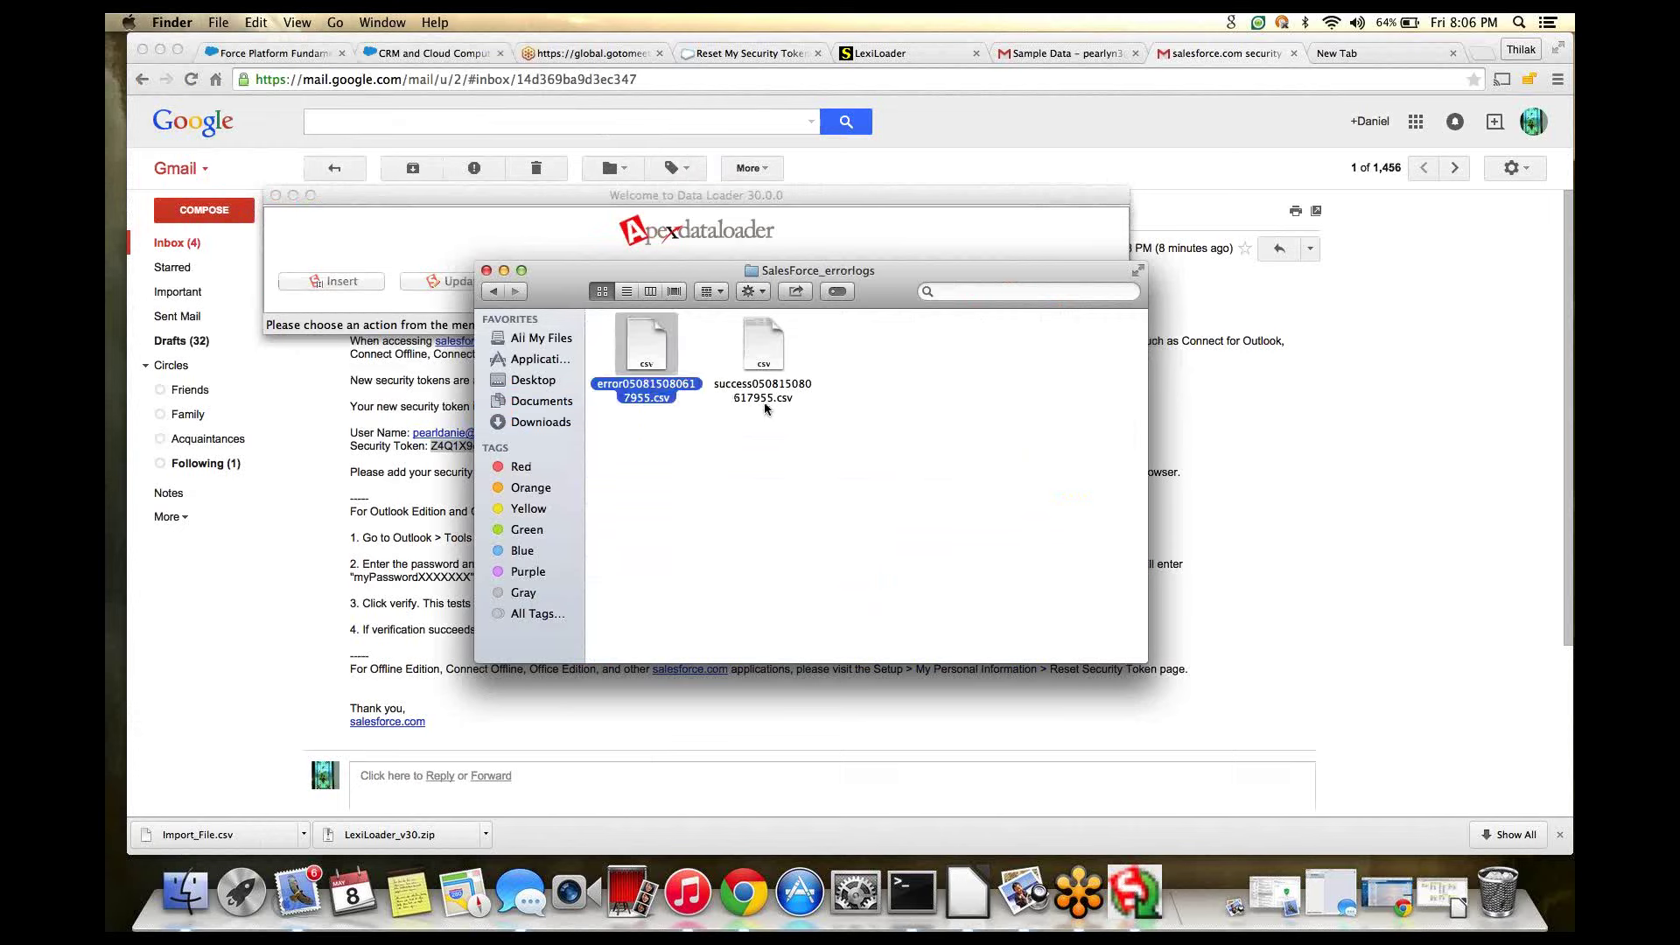
left_click(759, 350)
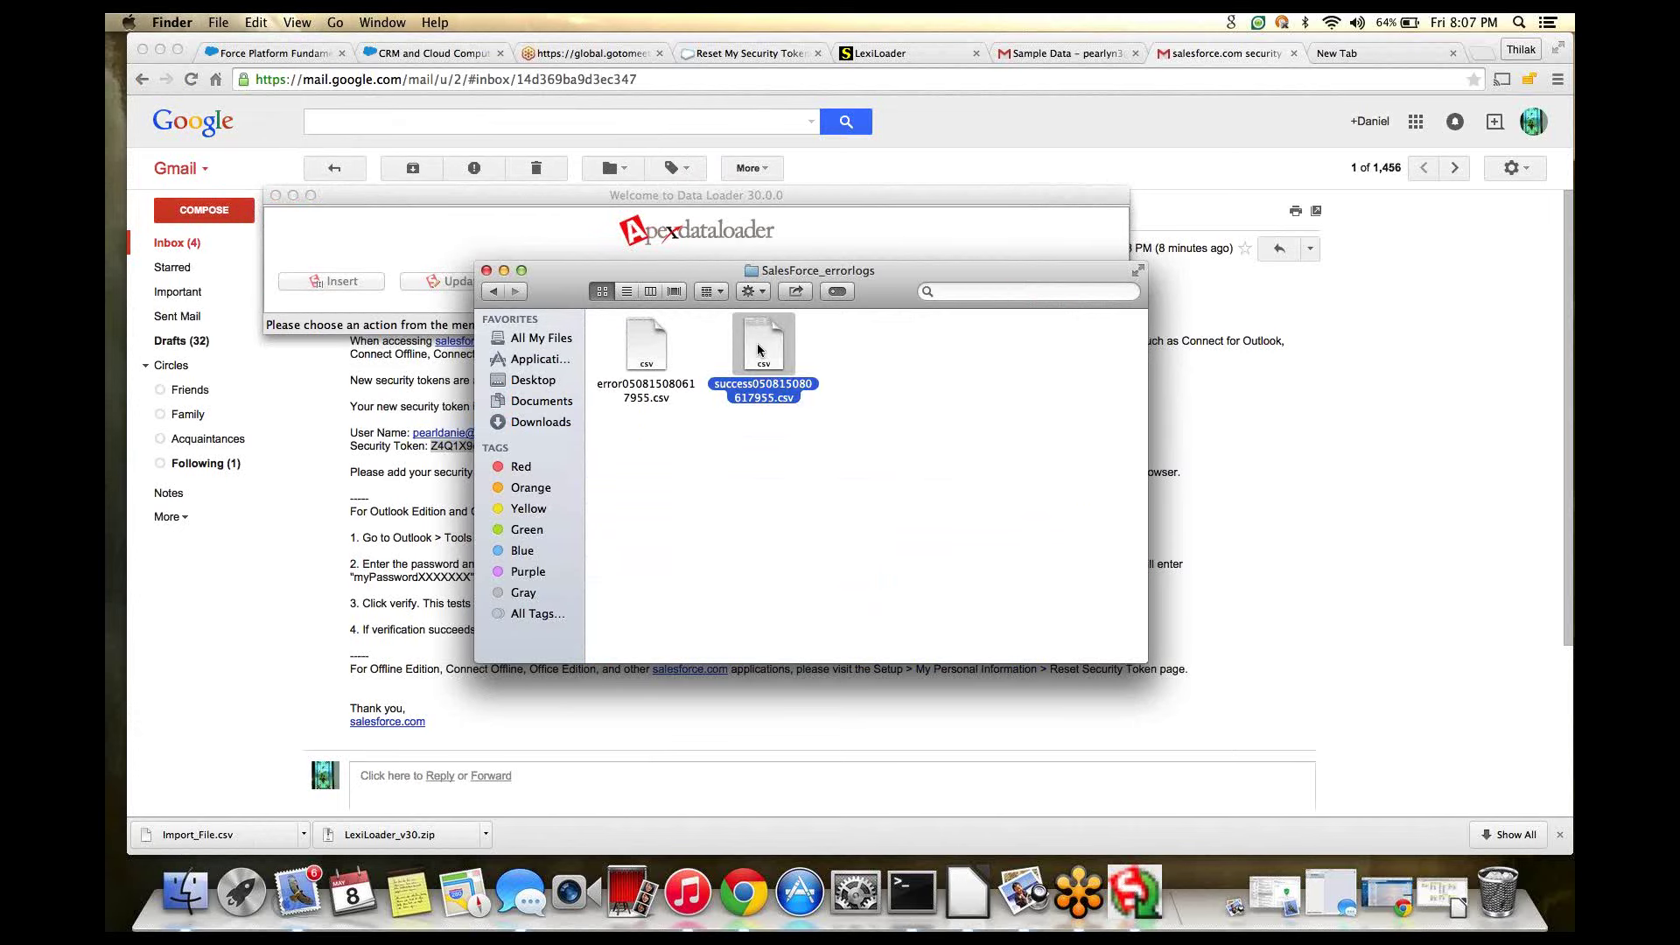
right_click(759, 350)
left_click(724, 521)
double_click(644, 368)
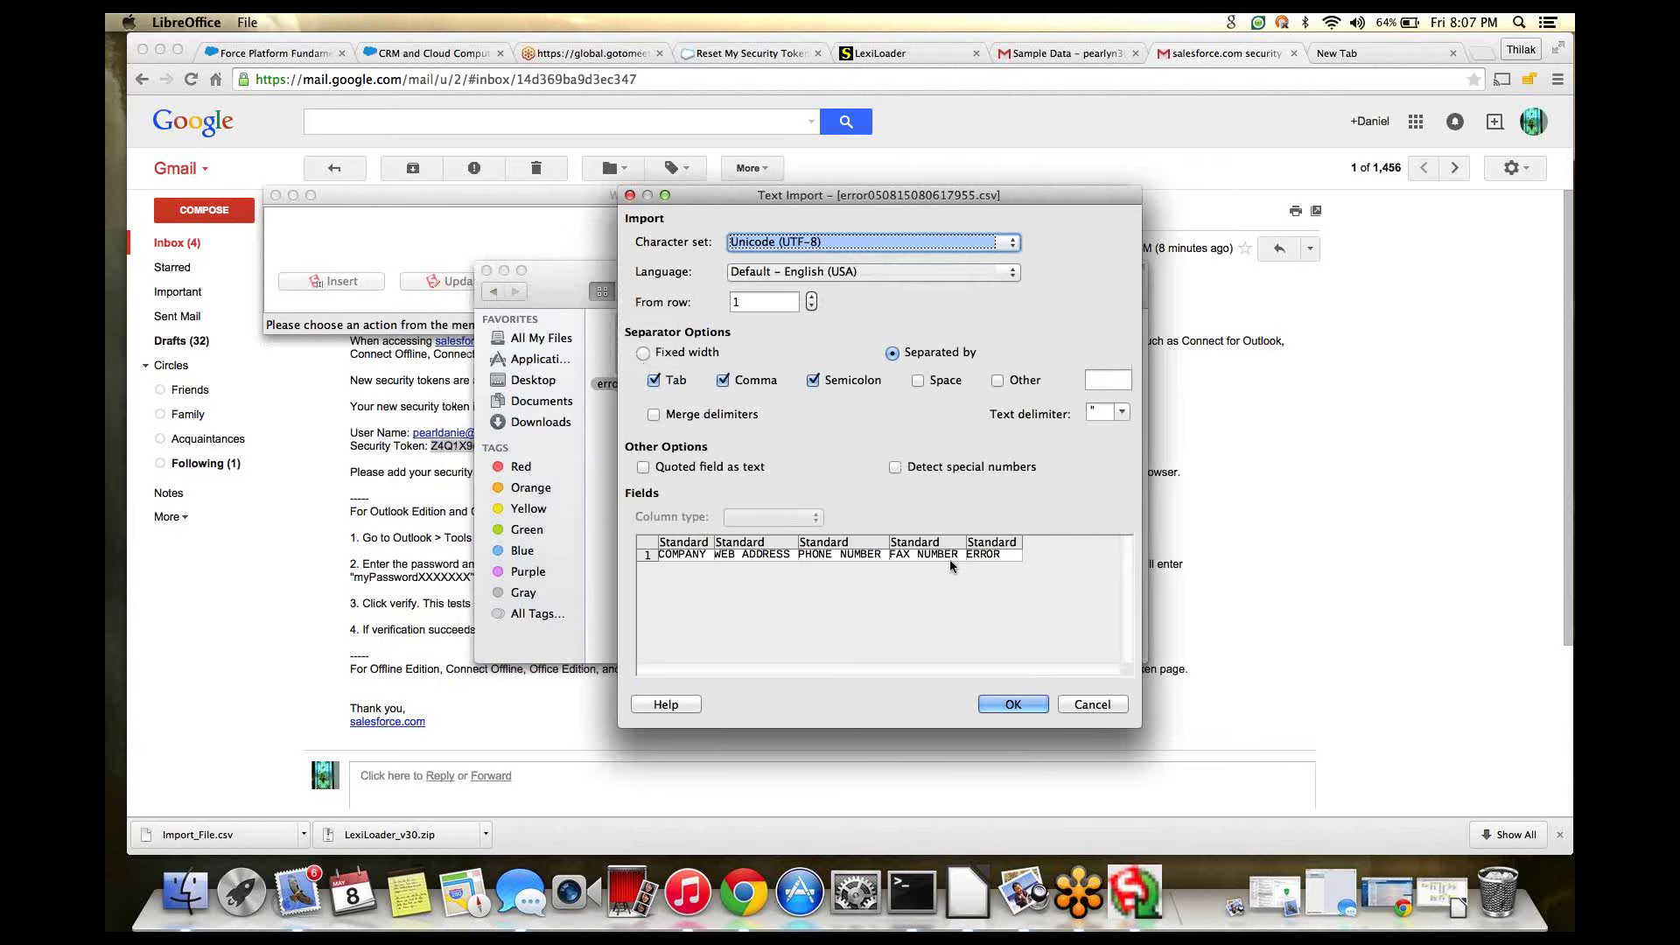
left_click(1078, 707)
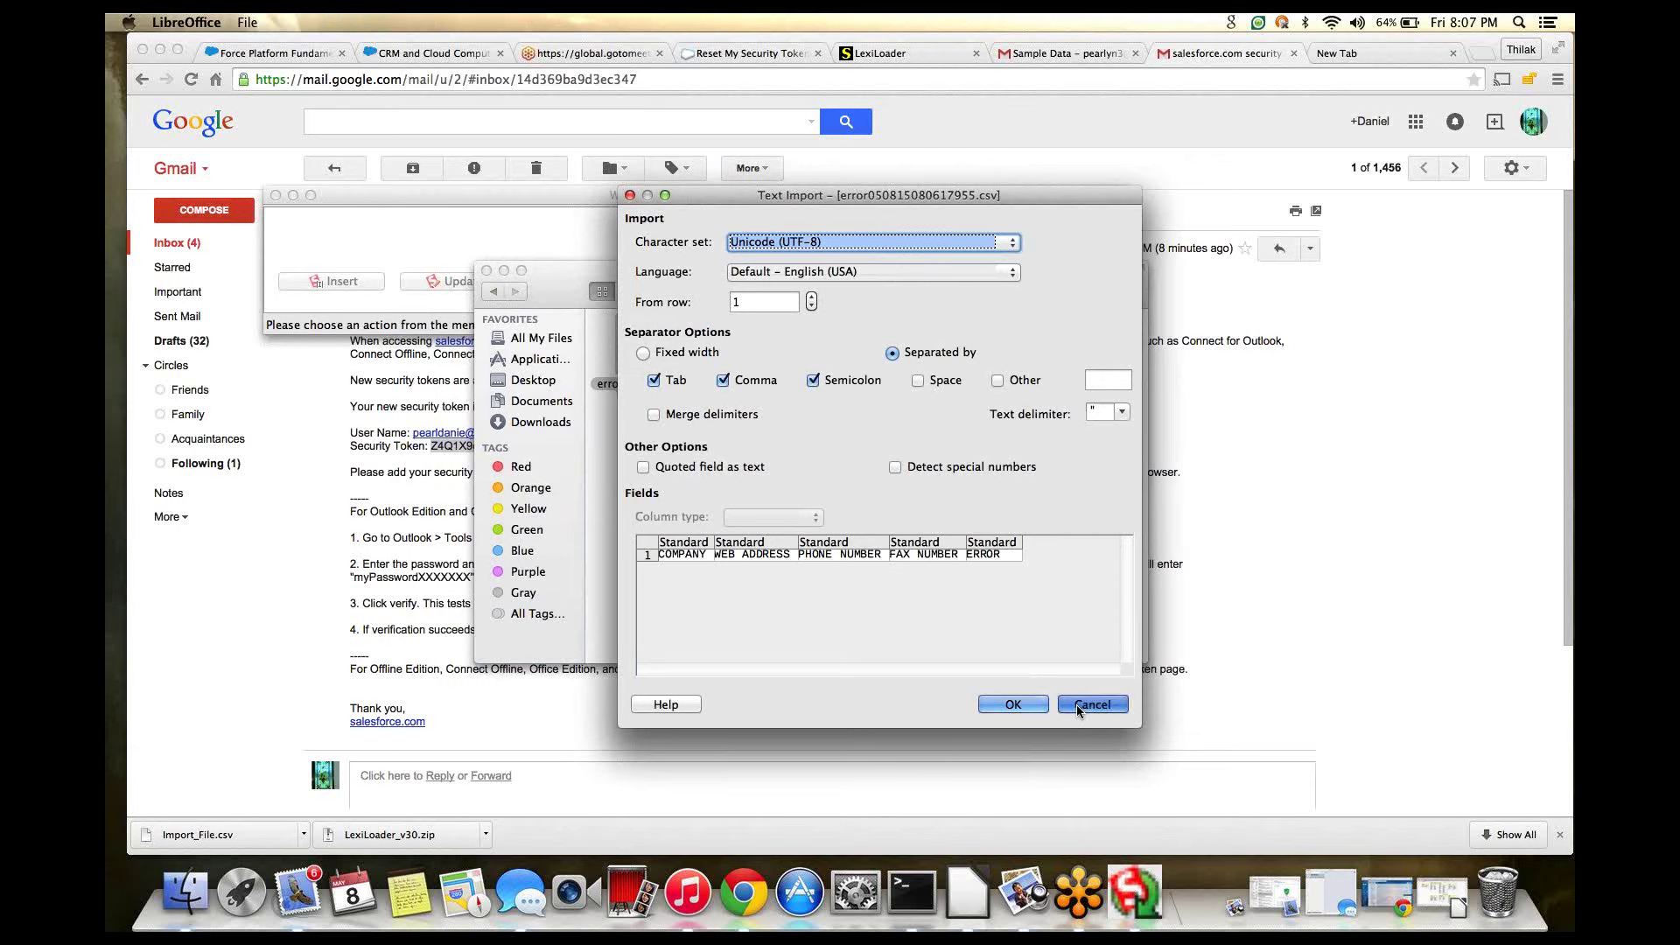
double_click(776, 364)
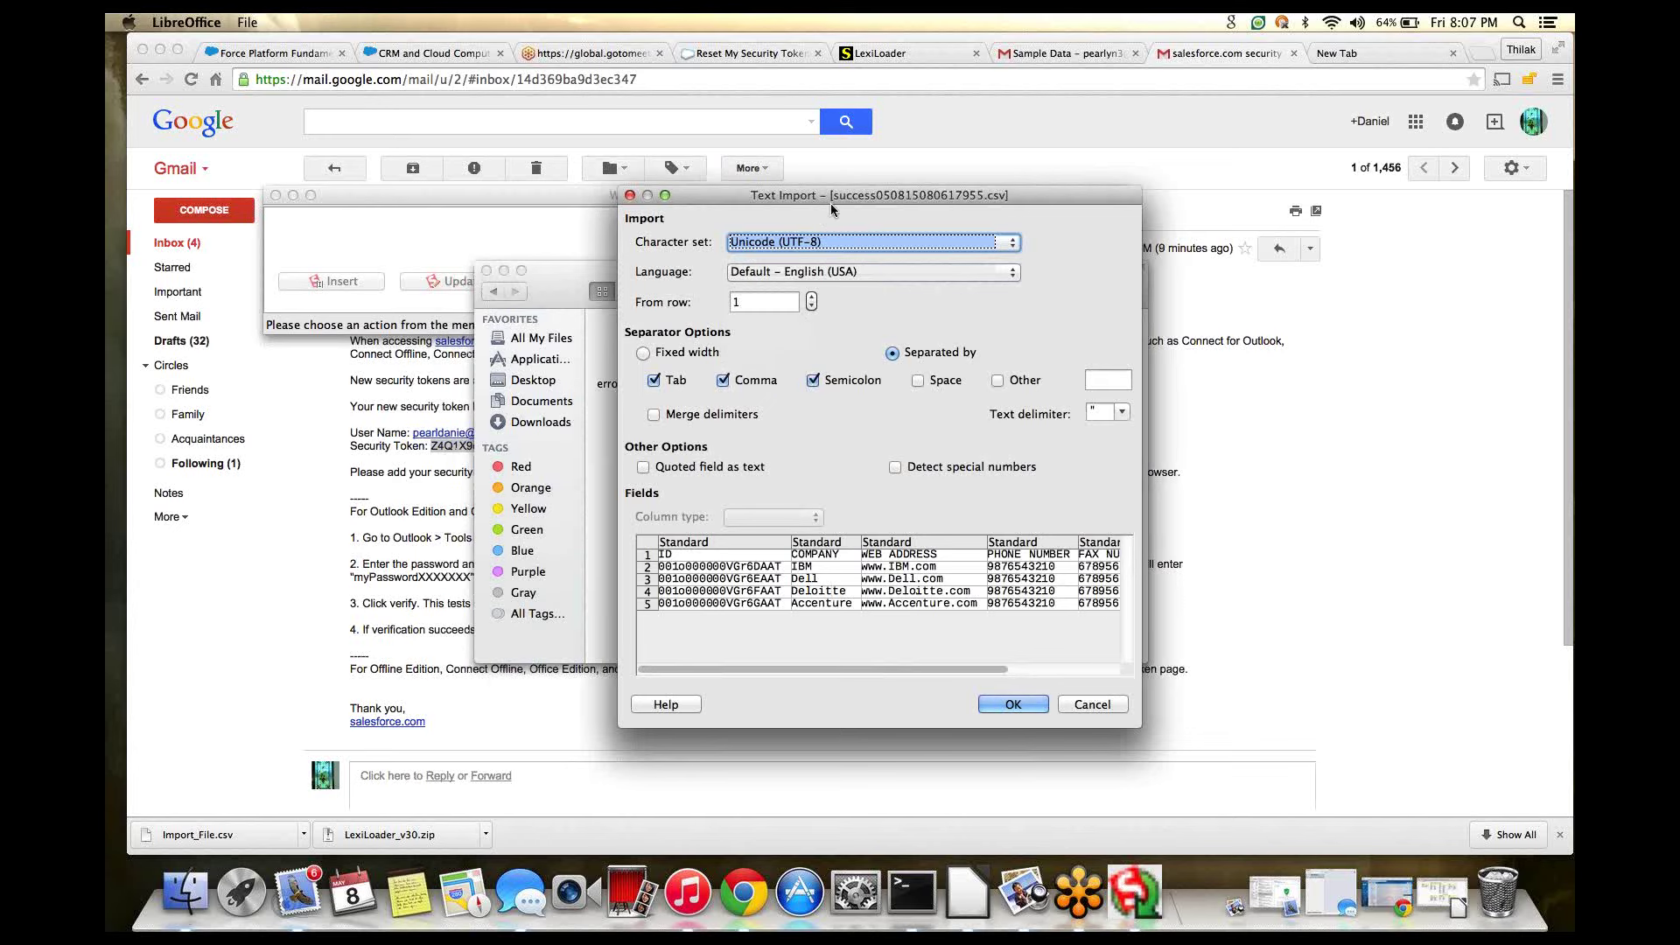
- Enlarge the Text Import preview, inspect the ID and COMPANY columns, then cancel
left_click_drag(832, 207, 673, 129)
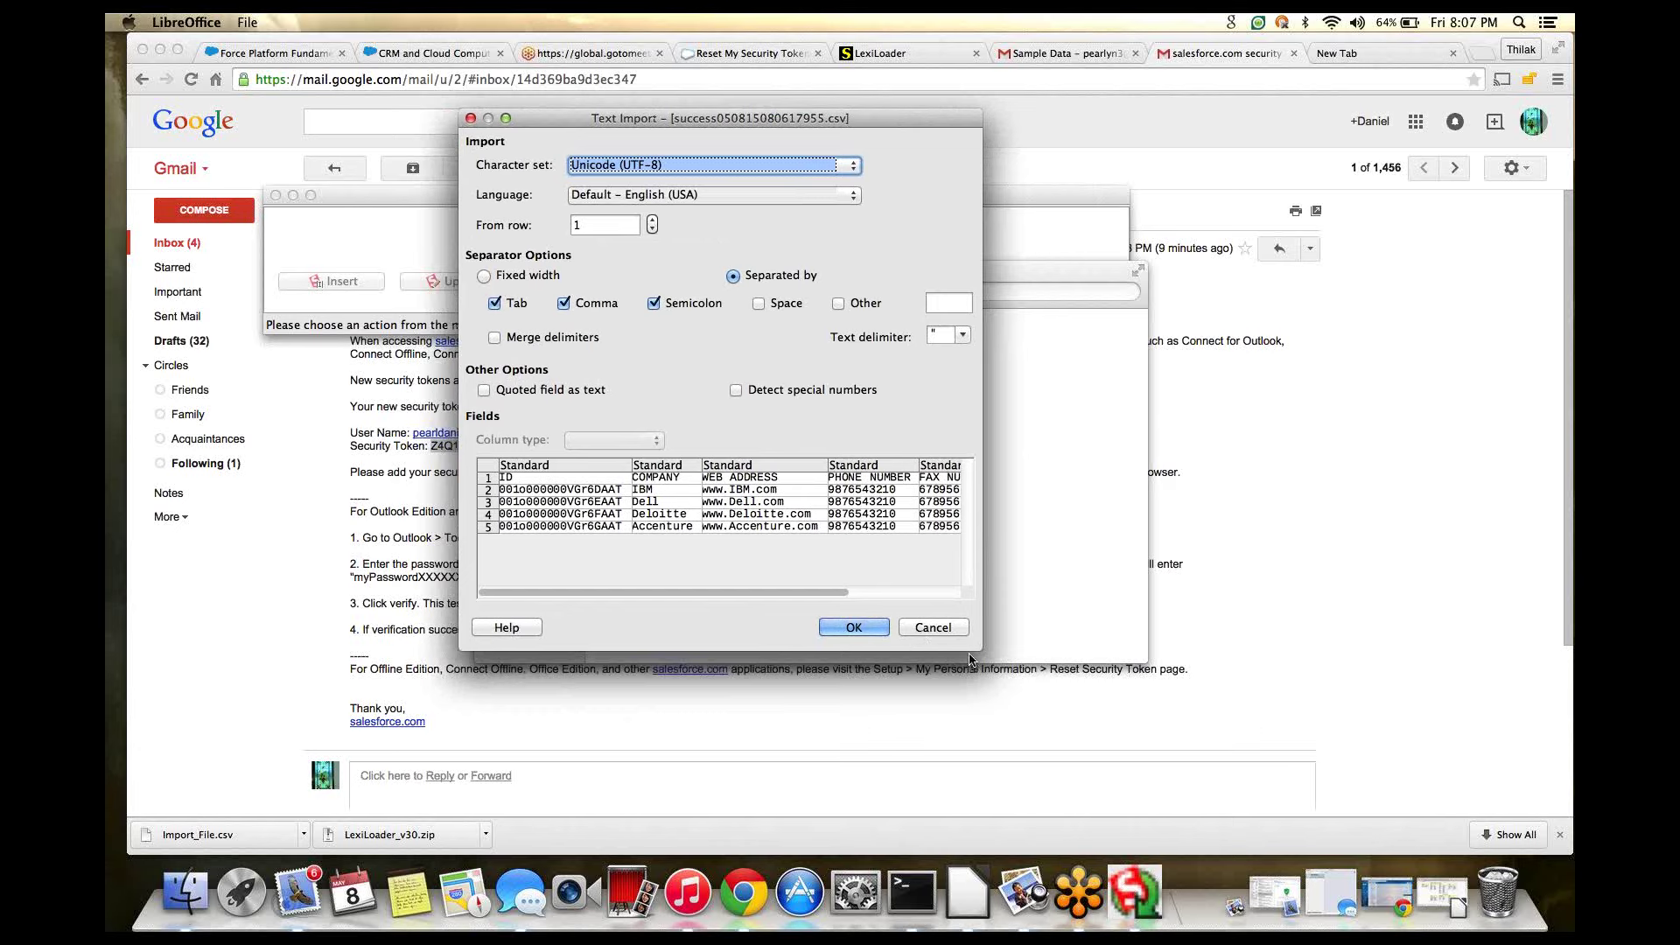
left_click_drag(981, 652, 1184, 801)
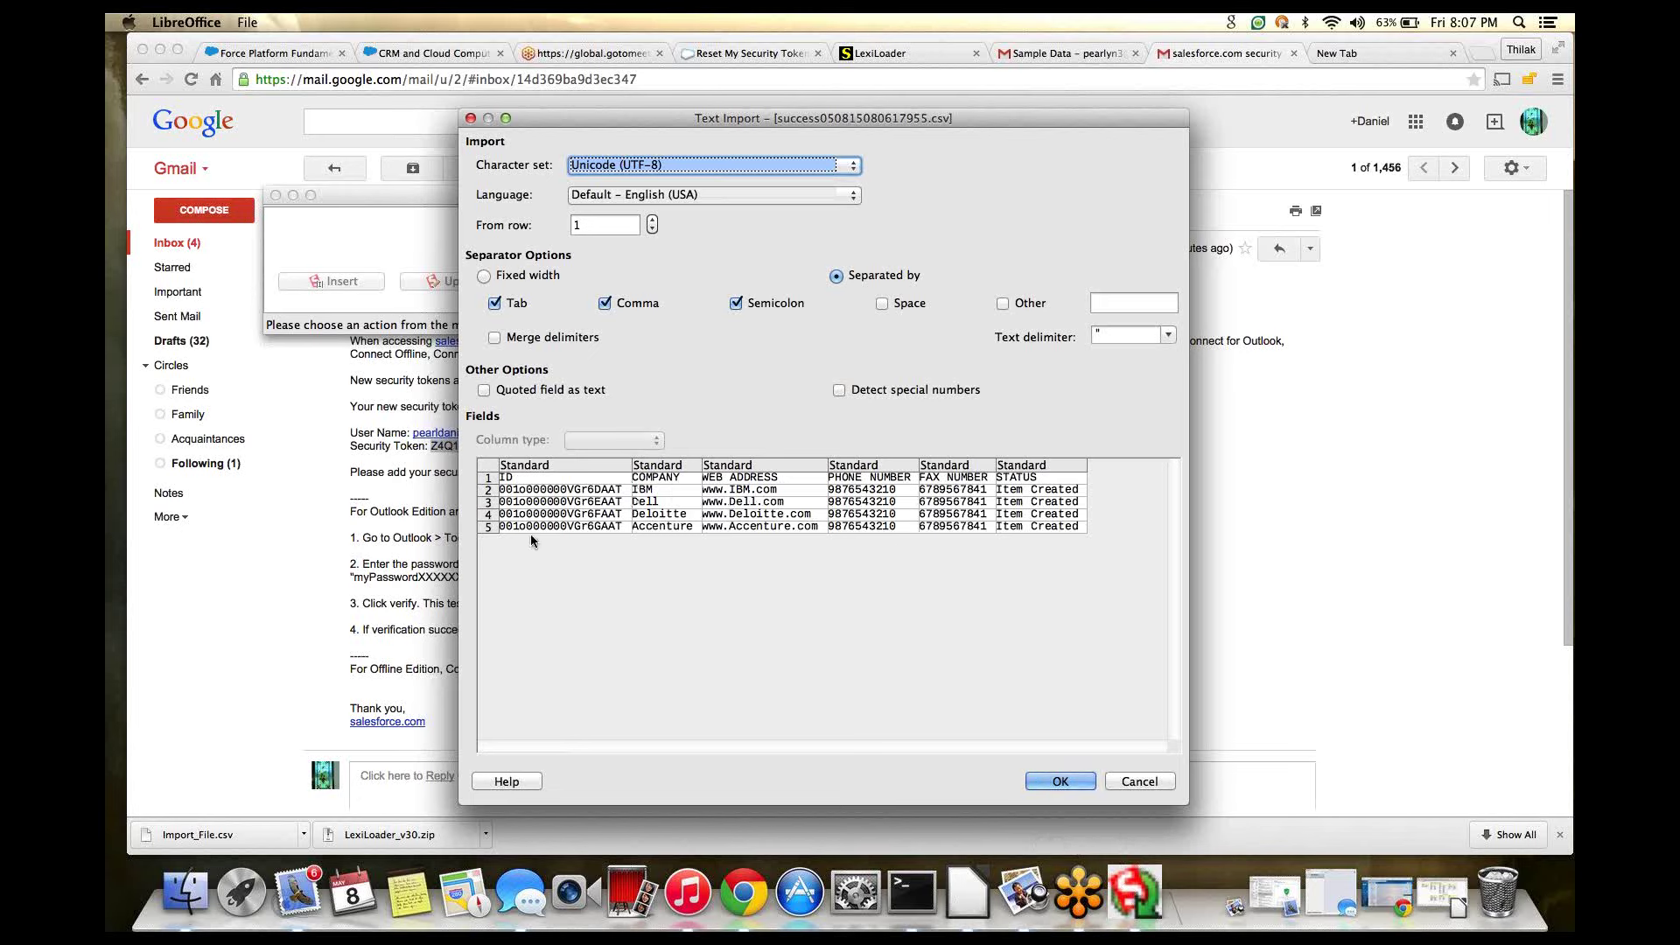
left_click(536, 484)
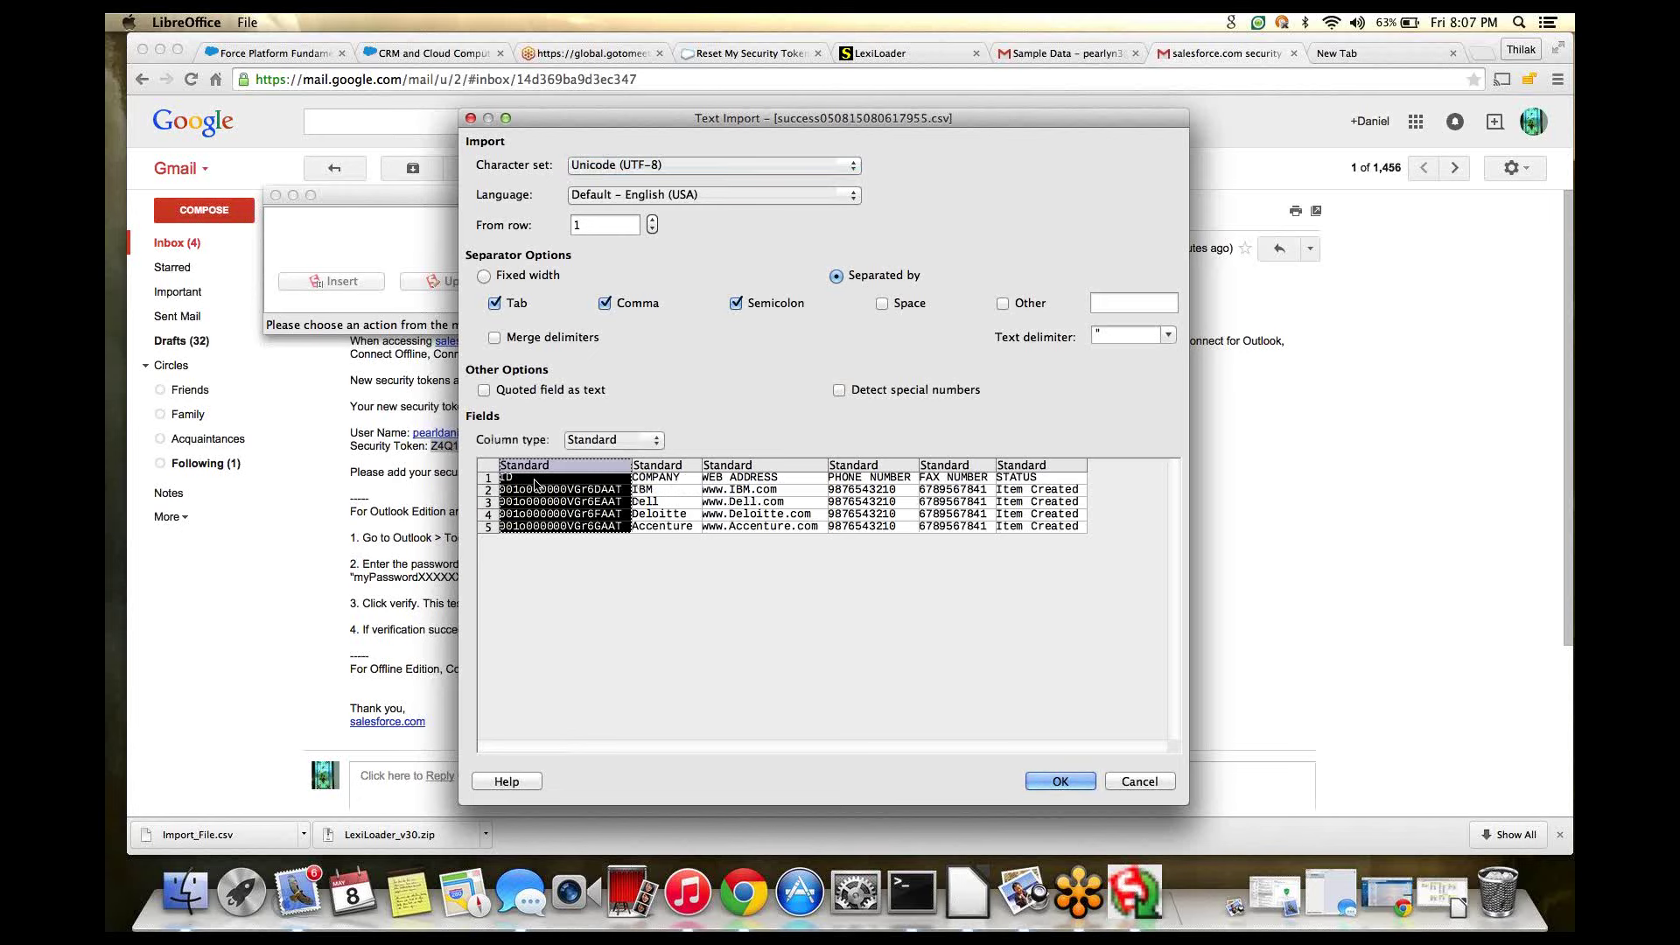
left_click(658, 518)
left_click(518, 484)
left_click(660, 525)
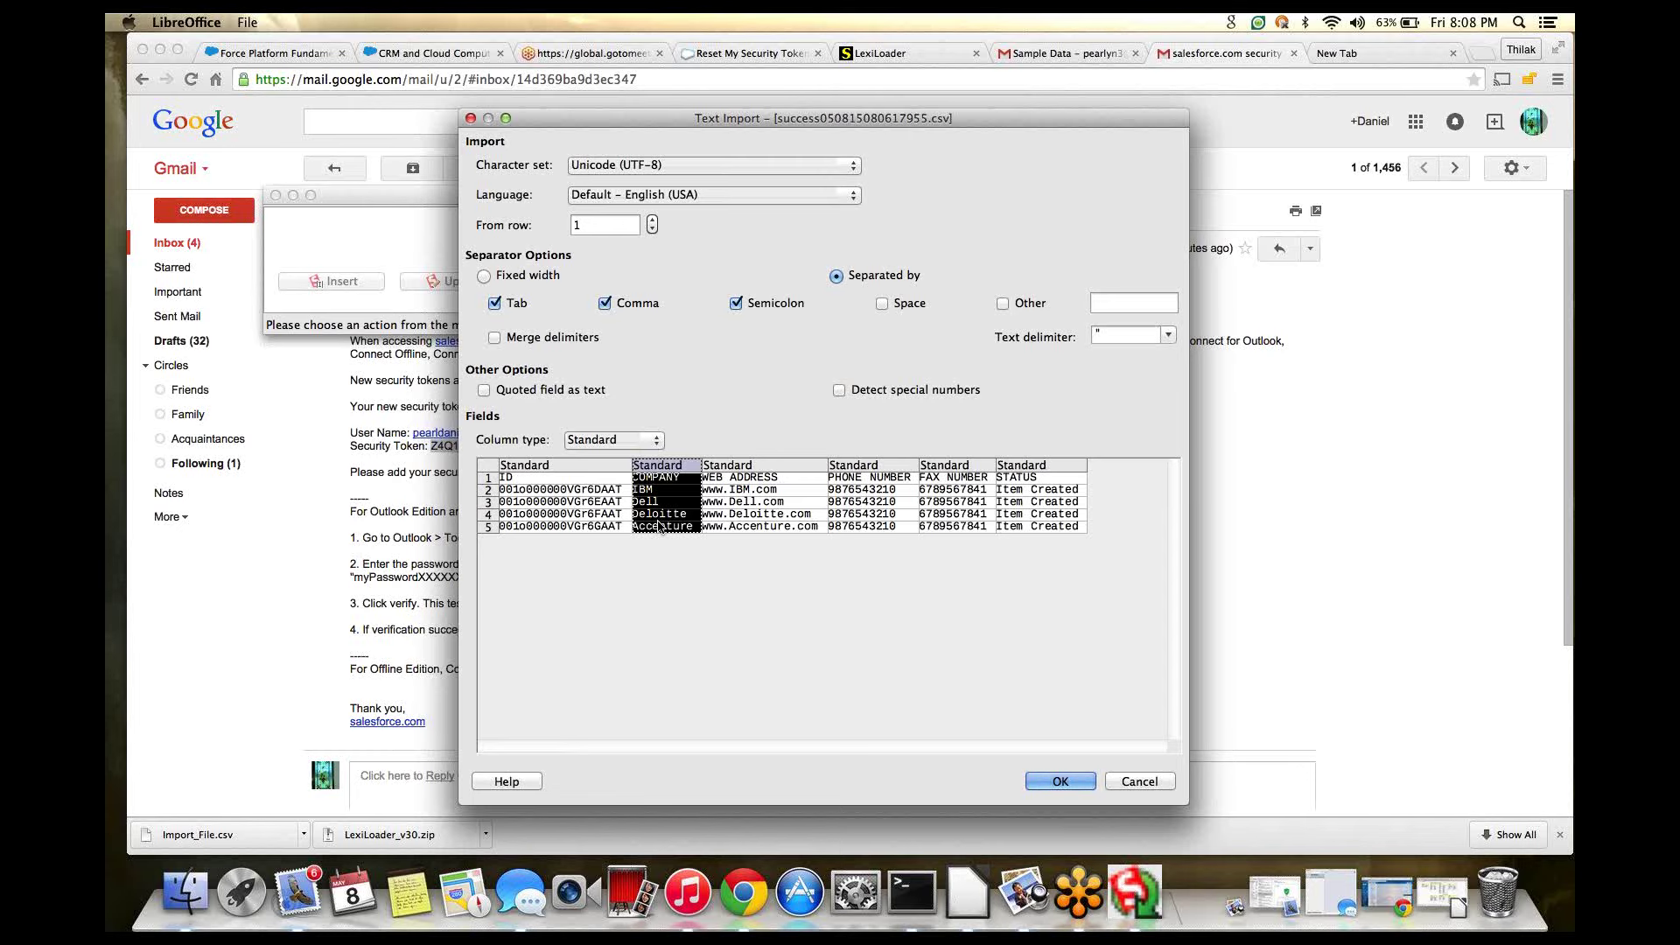
left_click(1138, 781)
- Reopen the error CSV, cancel its import, and bring Data Loader back to the front
left_click(651, 386)
double_click(651, 386)
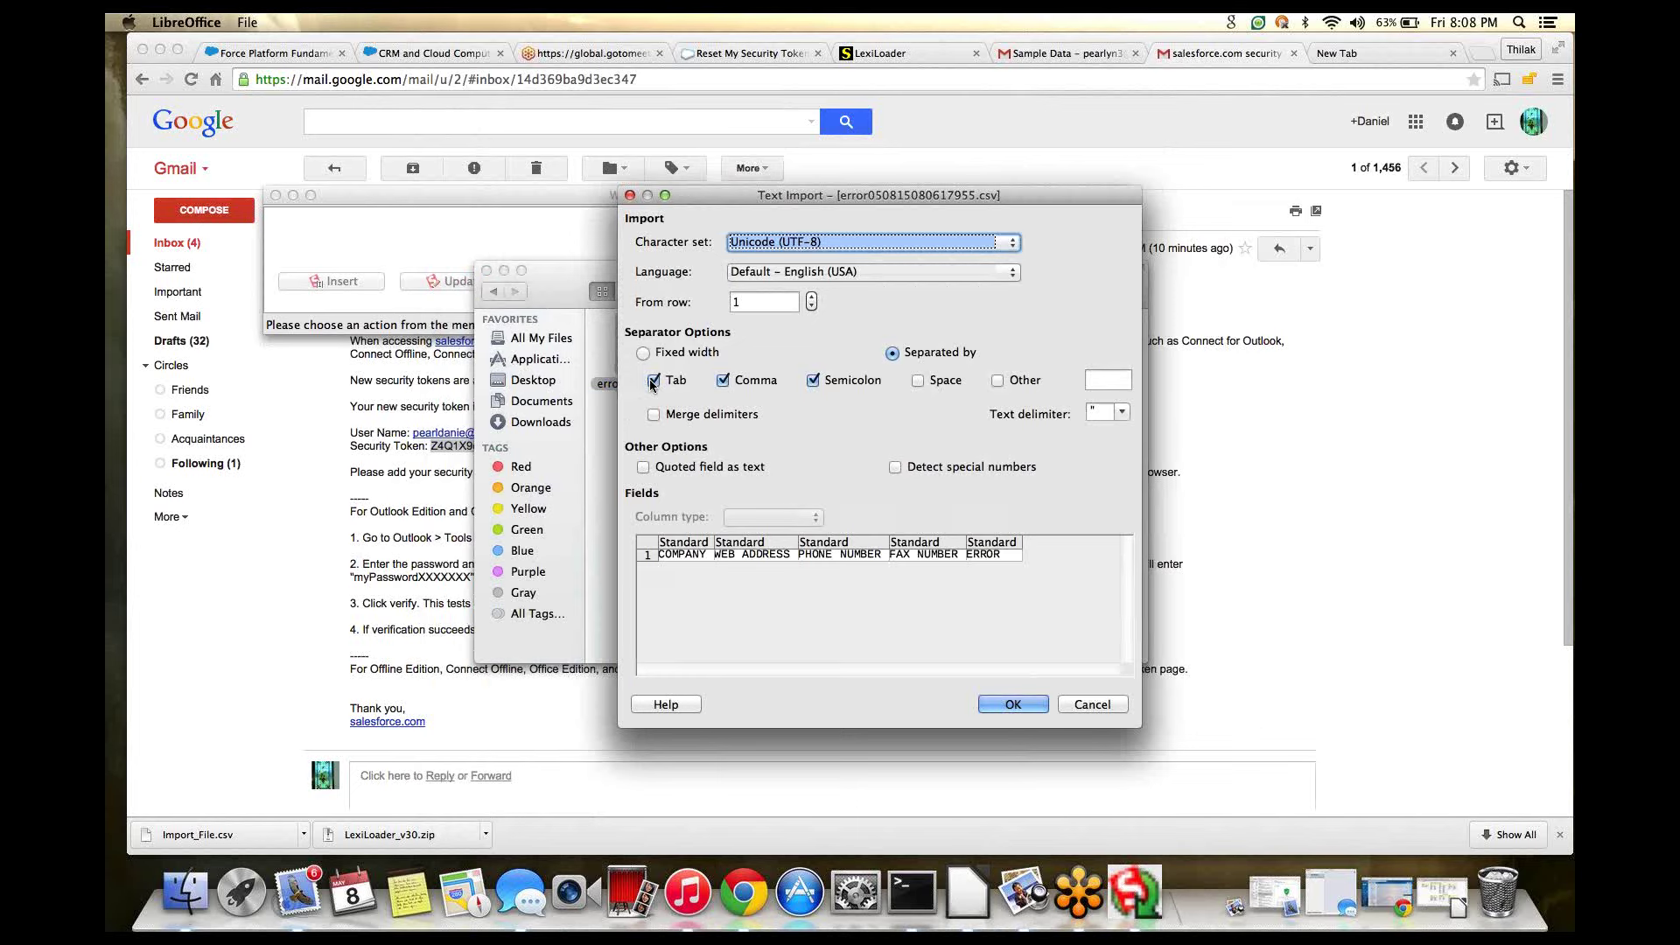
left_click(1078, 706)
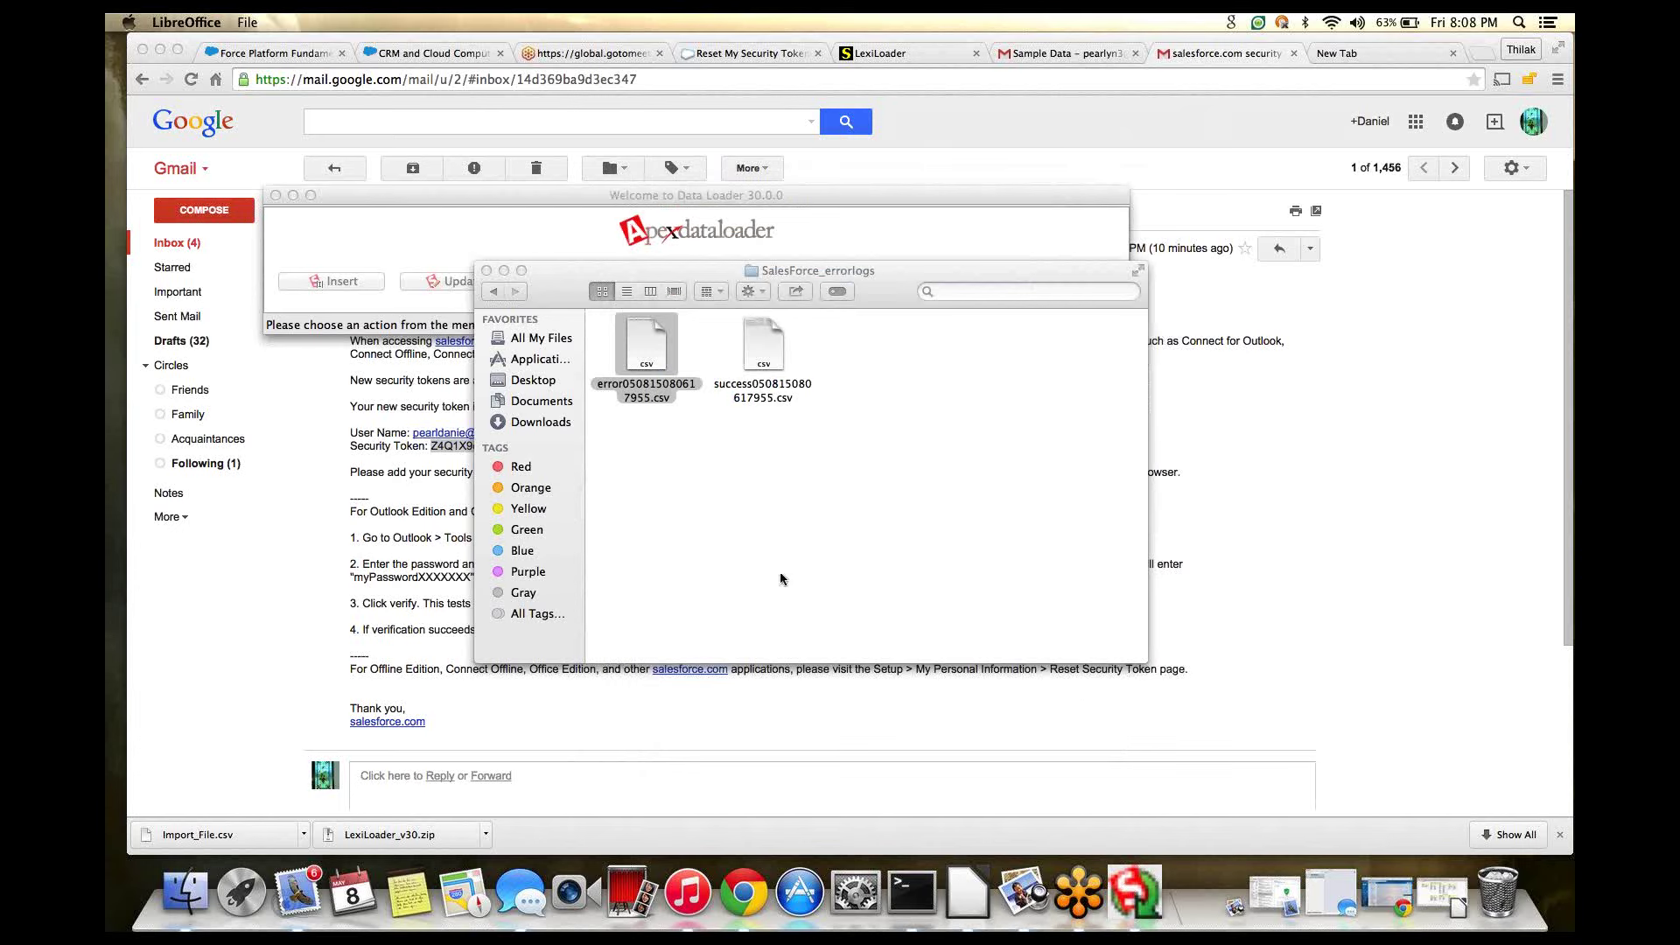
left_click(688, 236)
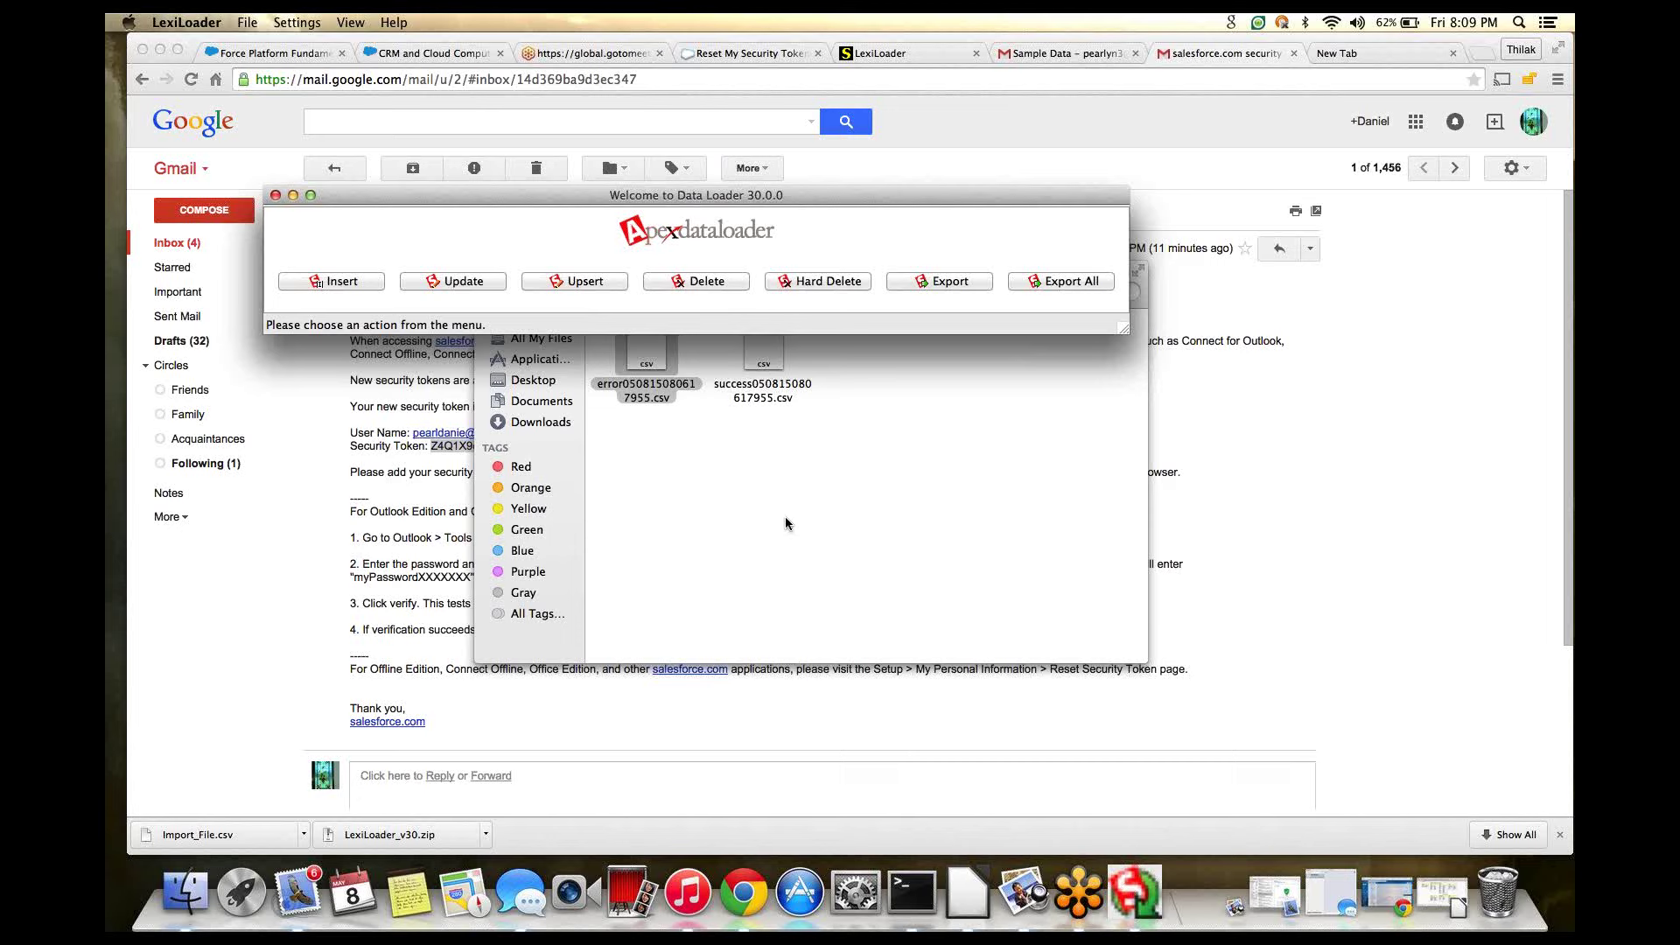
- Open success050815080617955.csv in LibreOffice Calc, accepting the Text Import settings
double_click(774, 367)
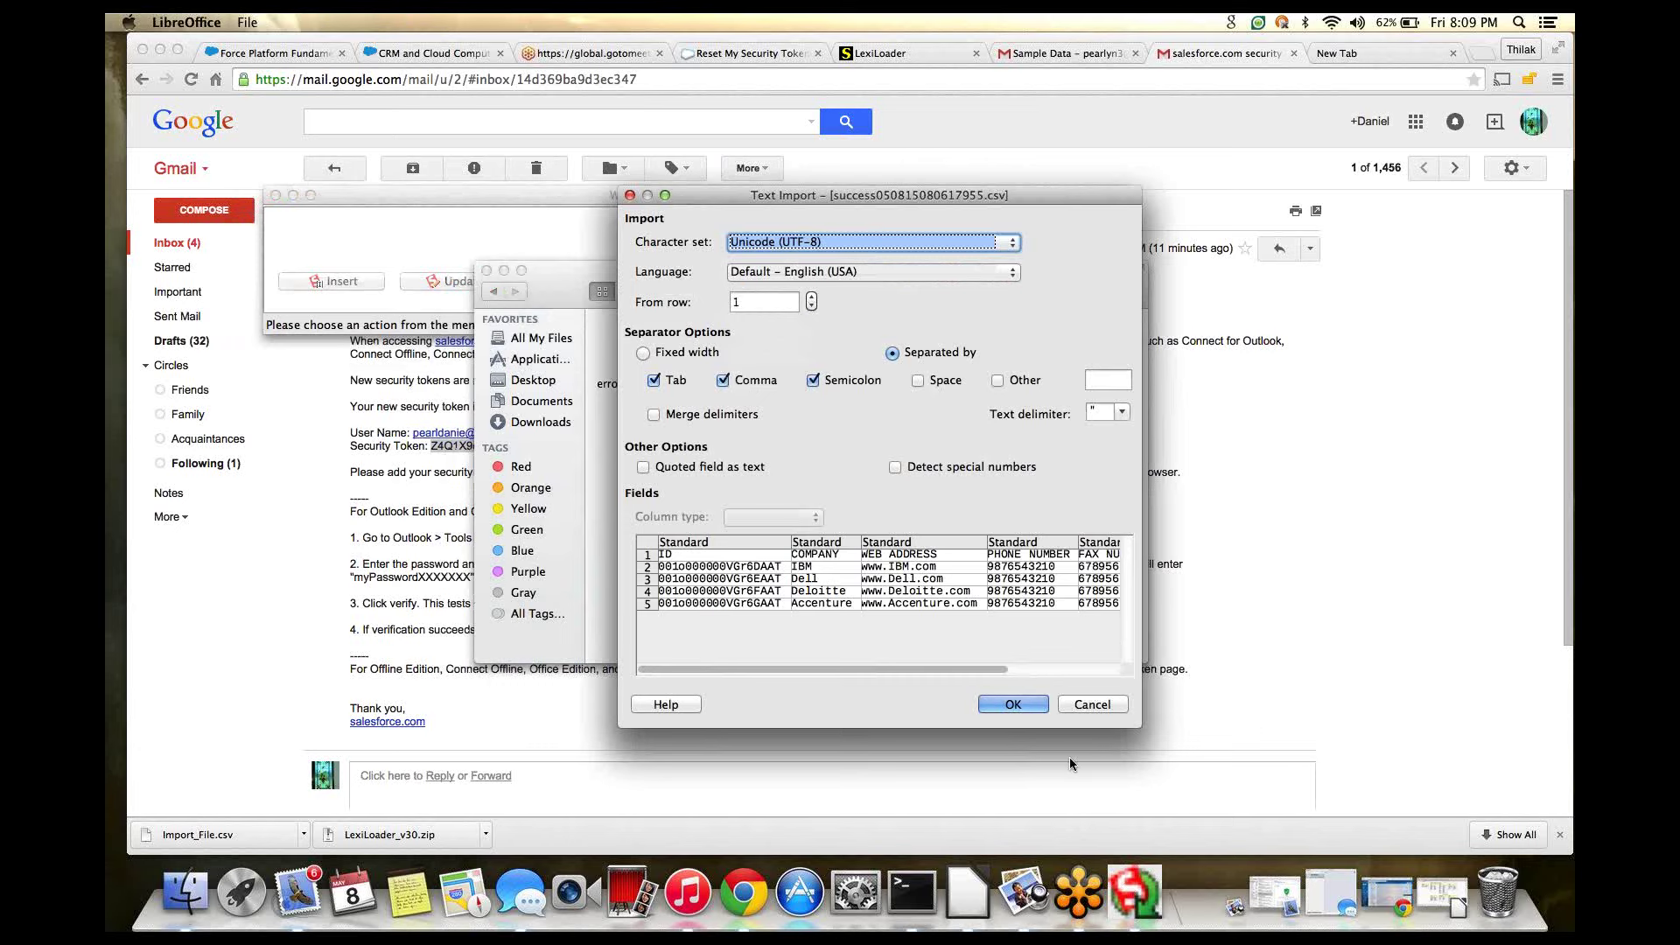
left_click(1109, 705)
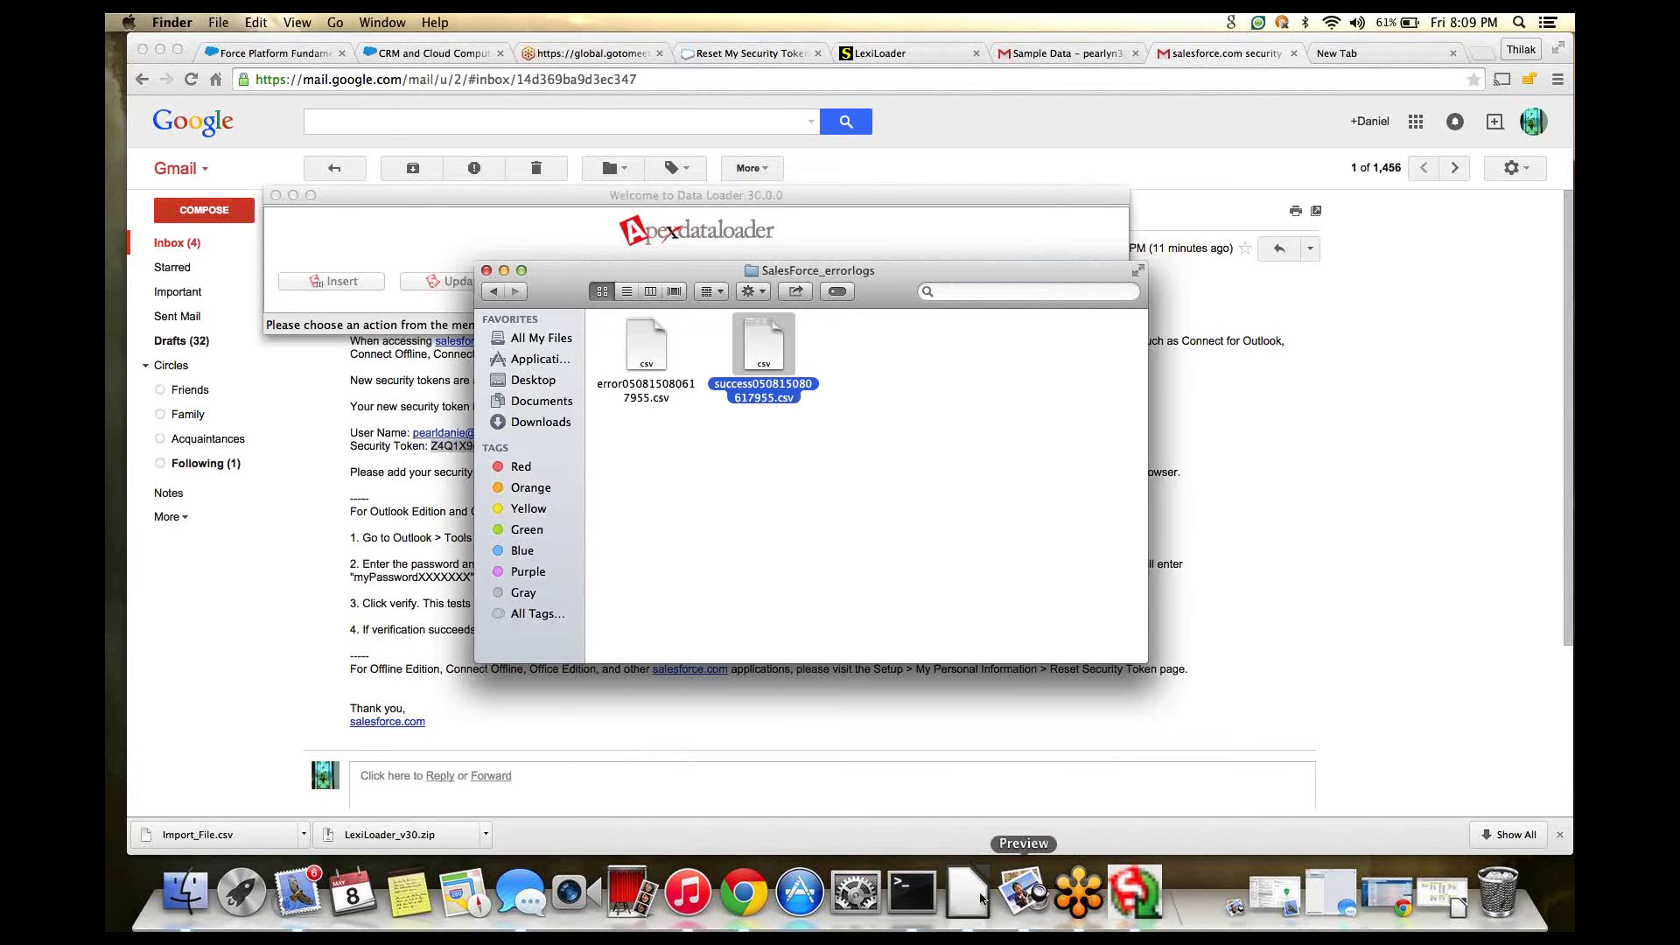
double_click(758, 364)
left_click(1012, 707)
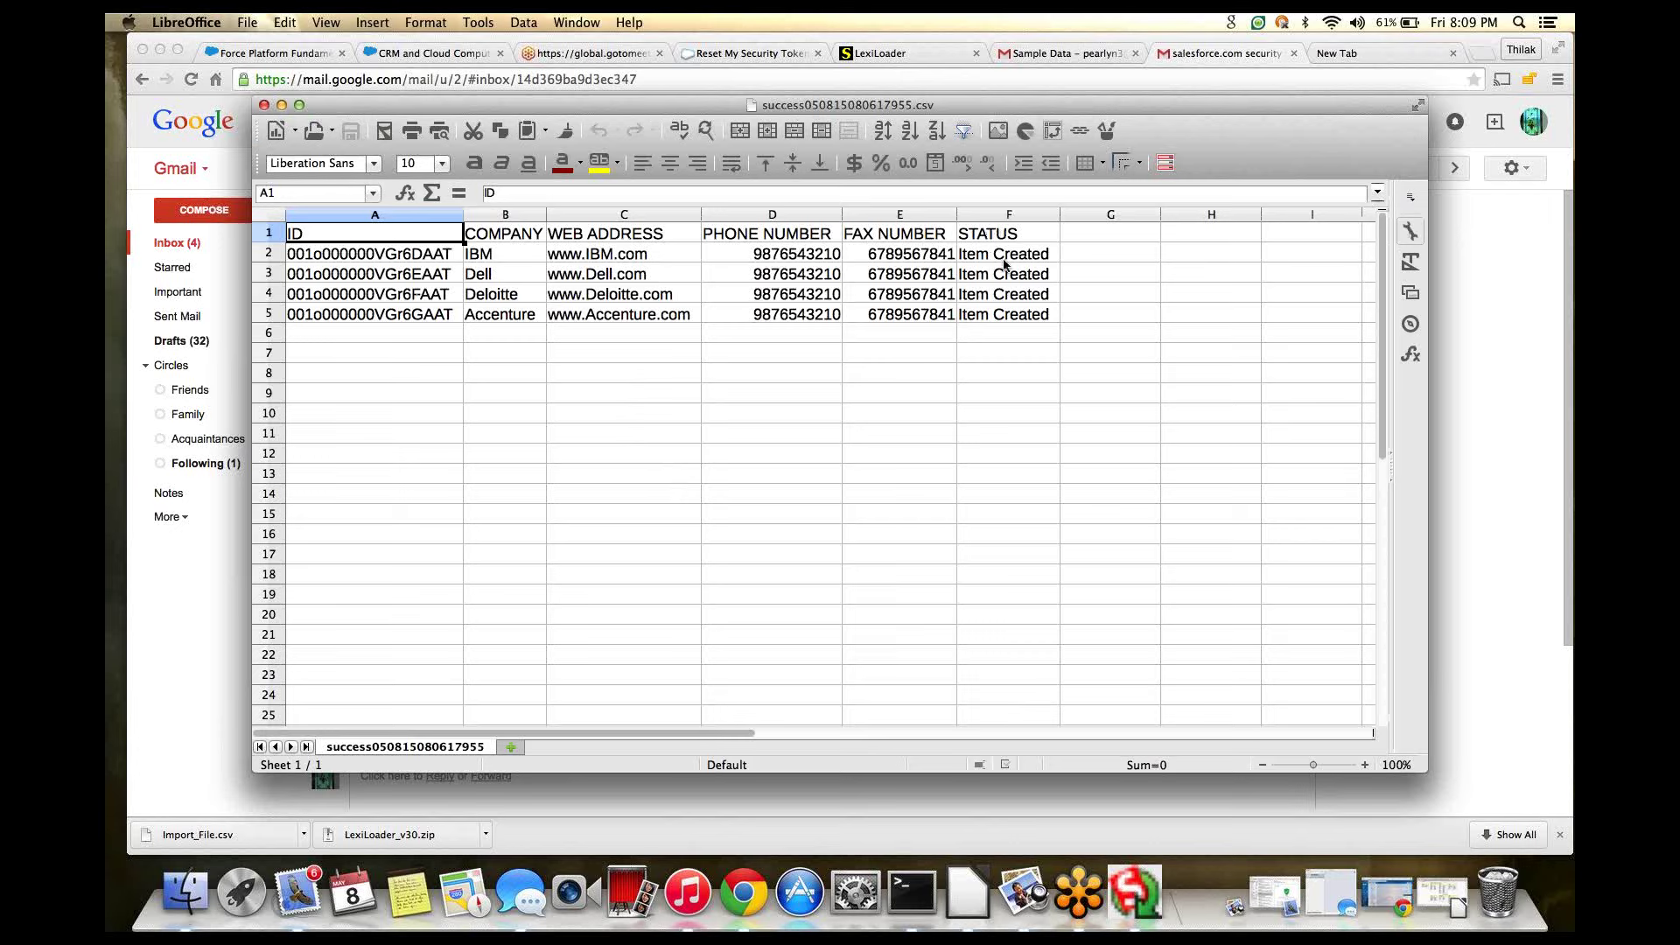
left_click(1088, 237)
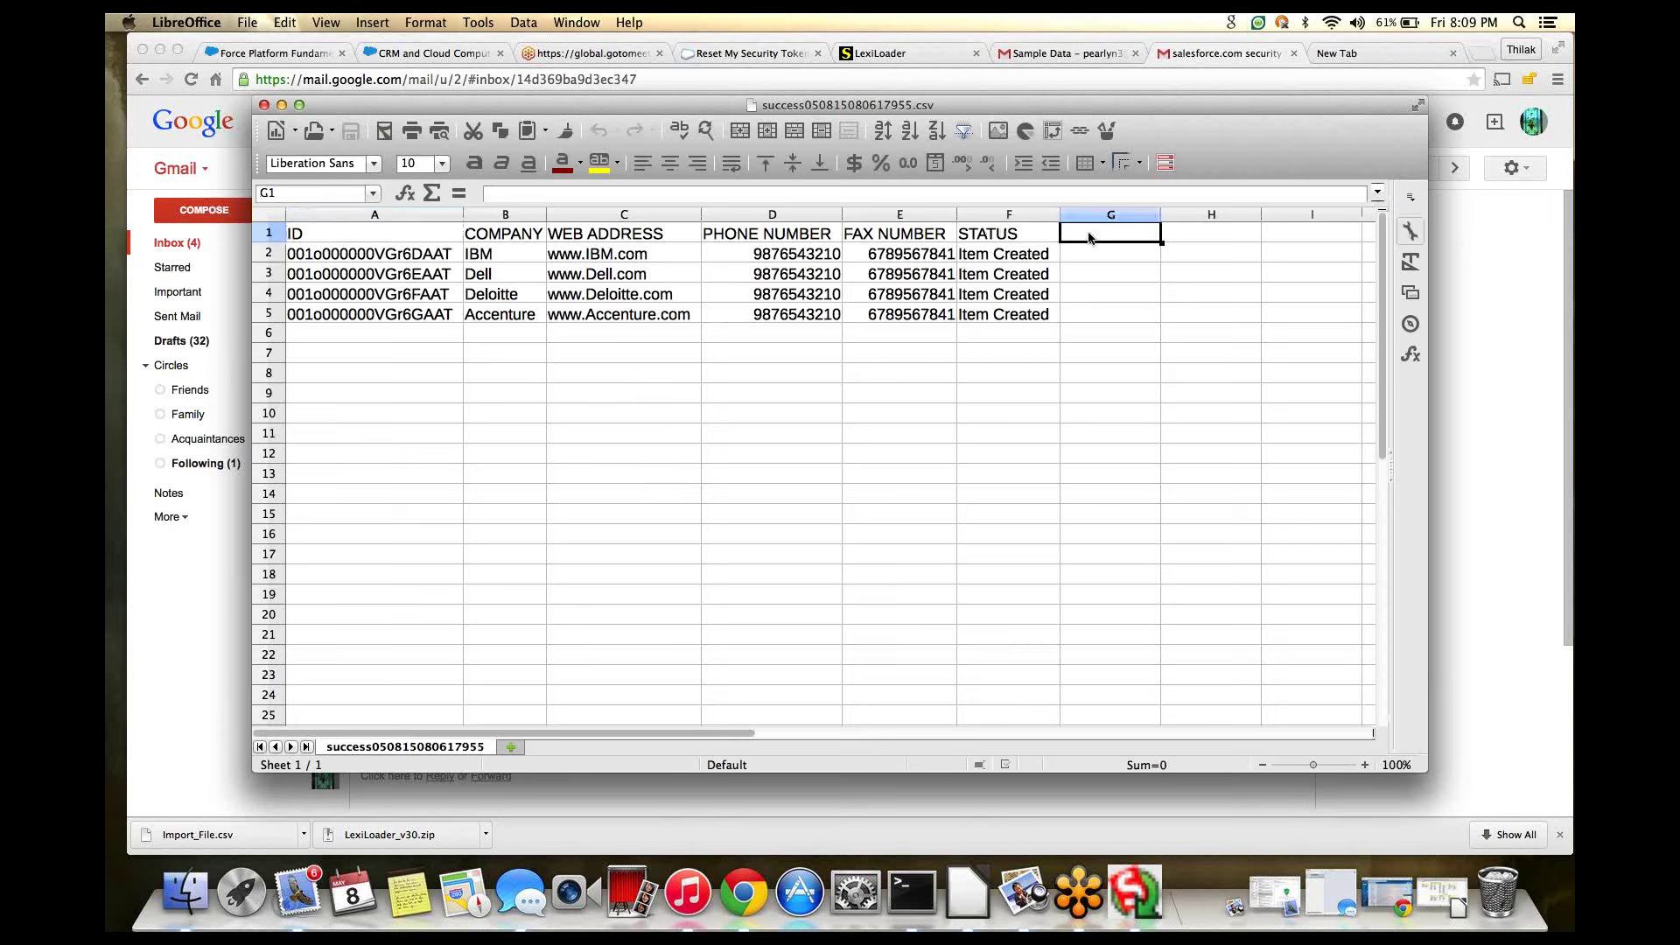
- Delete columns B through F, leaving only the ID column
left_click(505, 215)
left_click_drag(505, 215, 1007, 217)
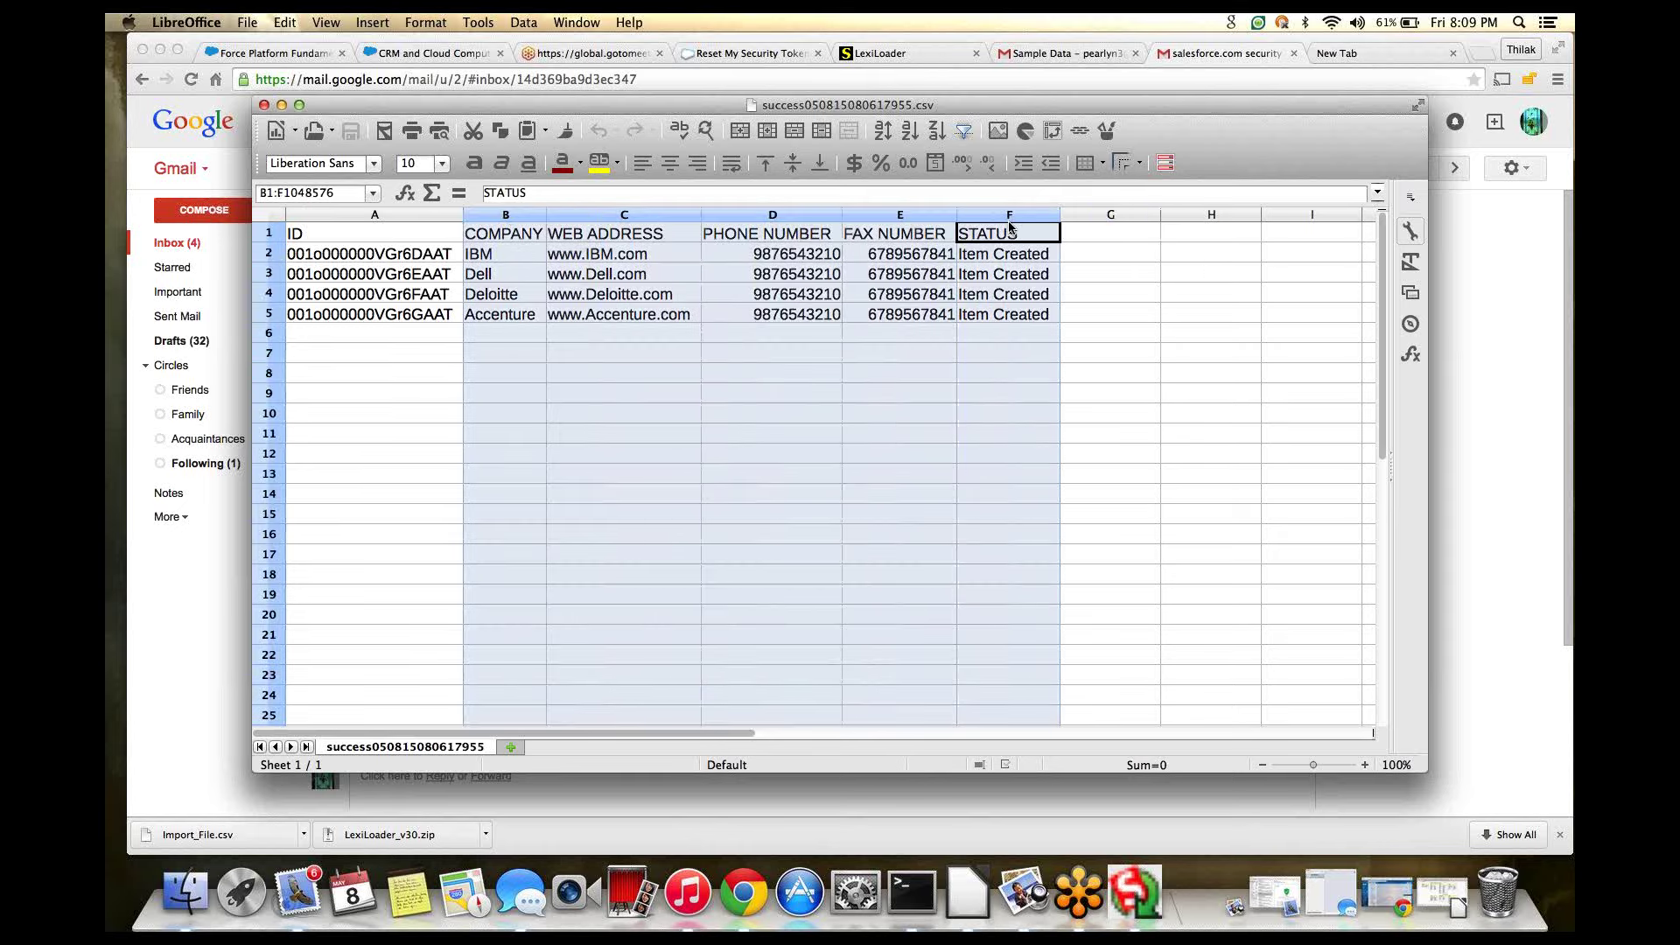
right_click(624, 313)
left_click(670, 478)
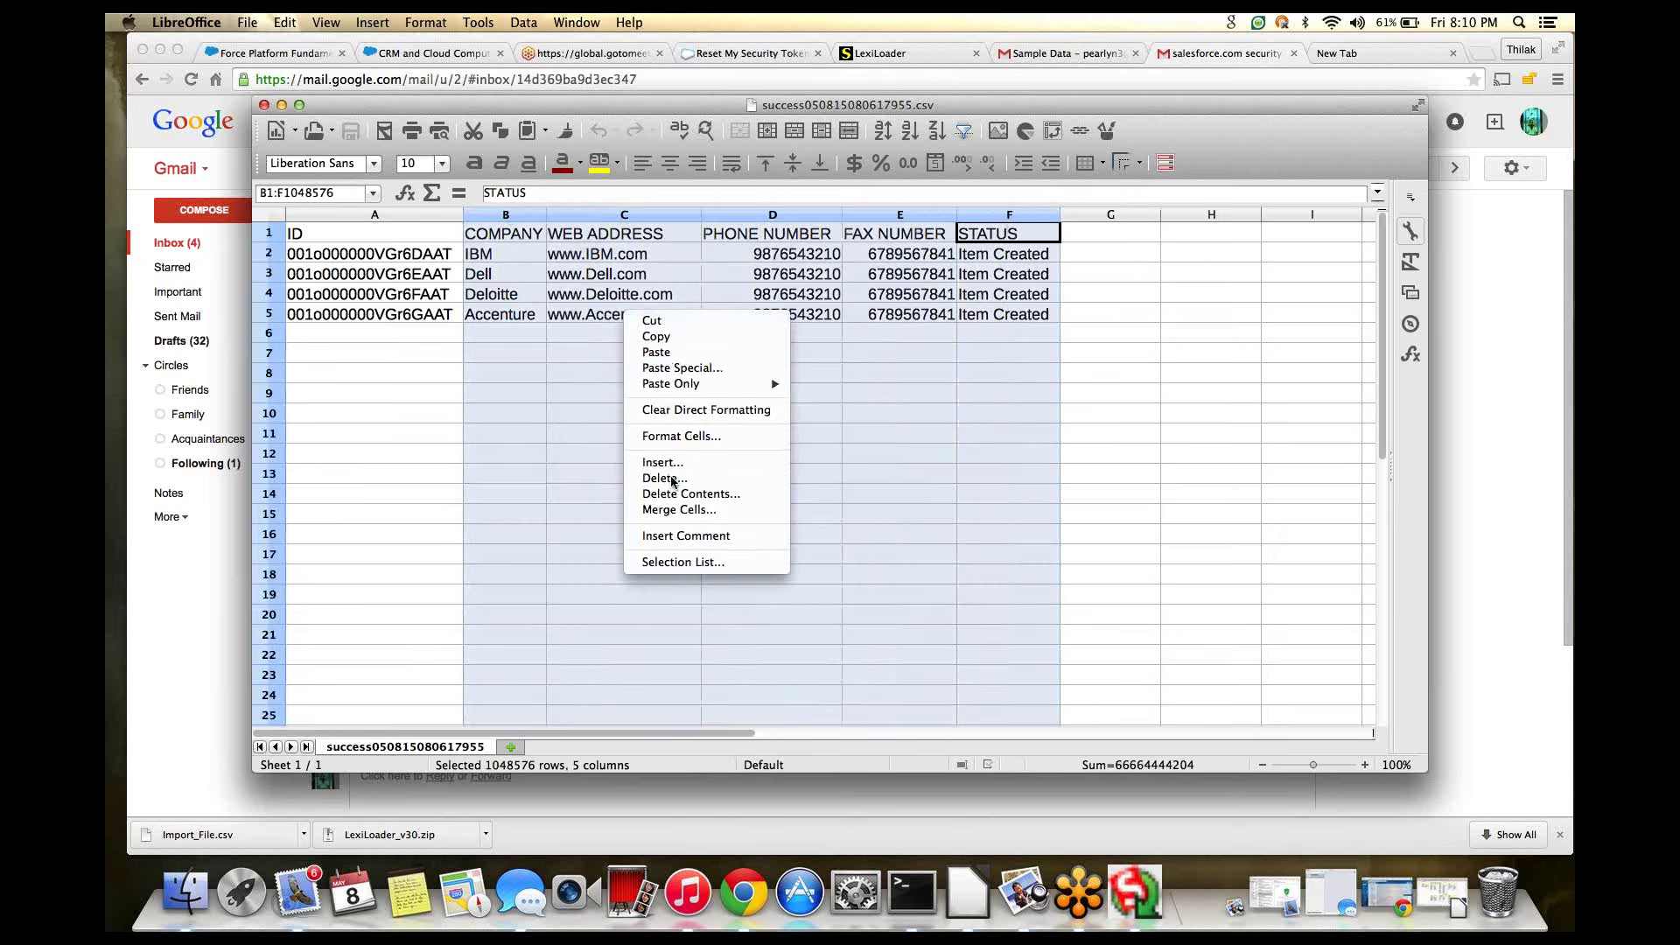
left_click(508, 276)
- Add an 'Industry' header in B1 and enter Technology in B2
left_click(503, 234)
type("Industry")
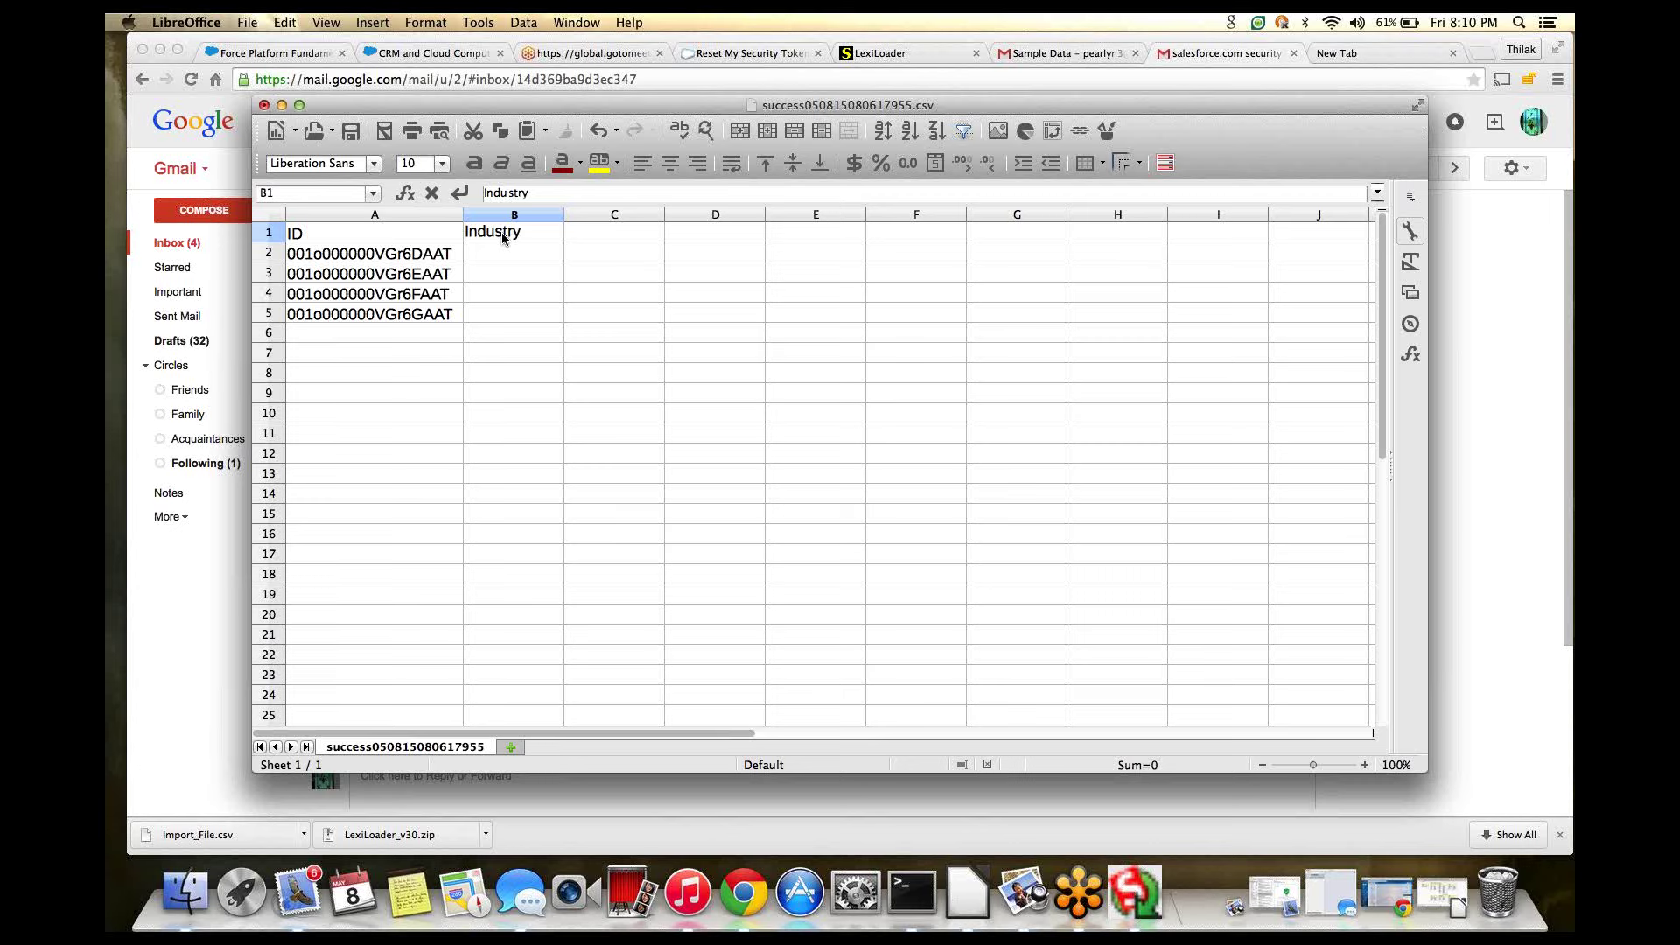
key("Return")
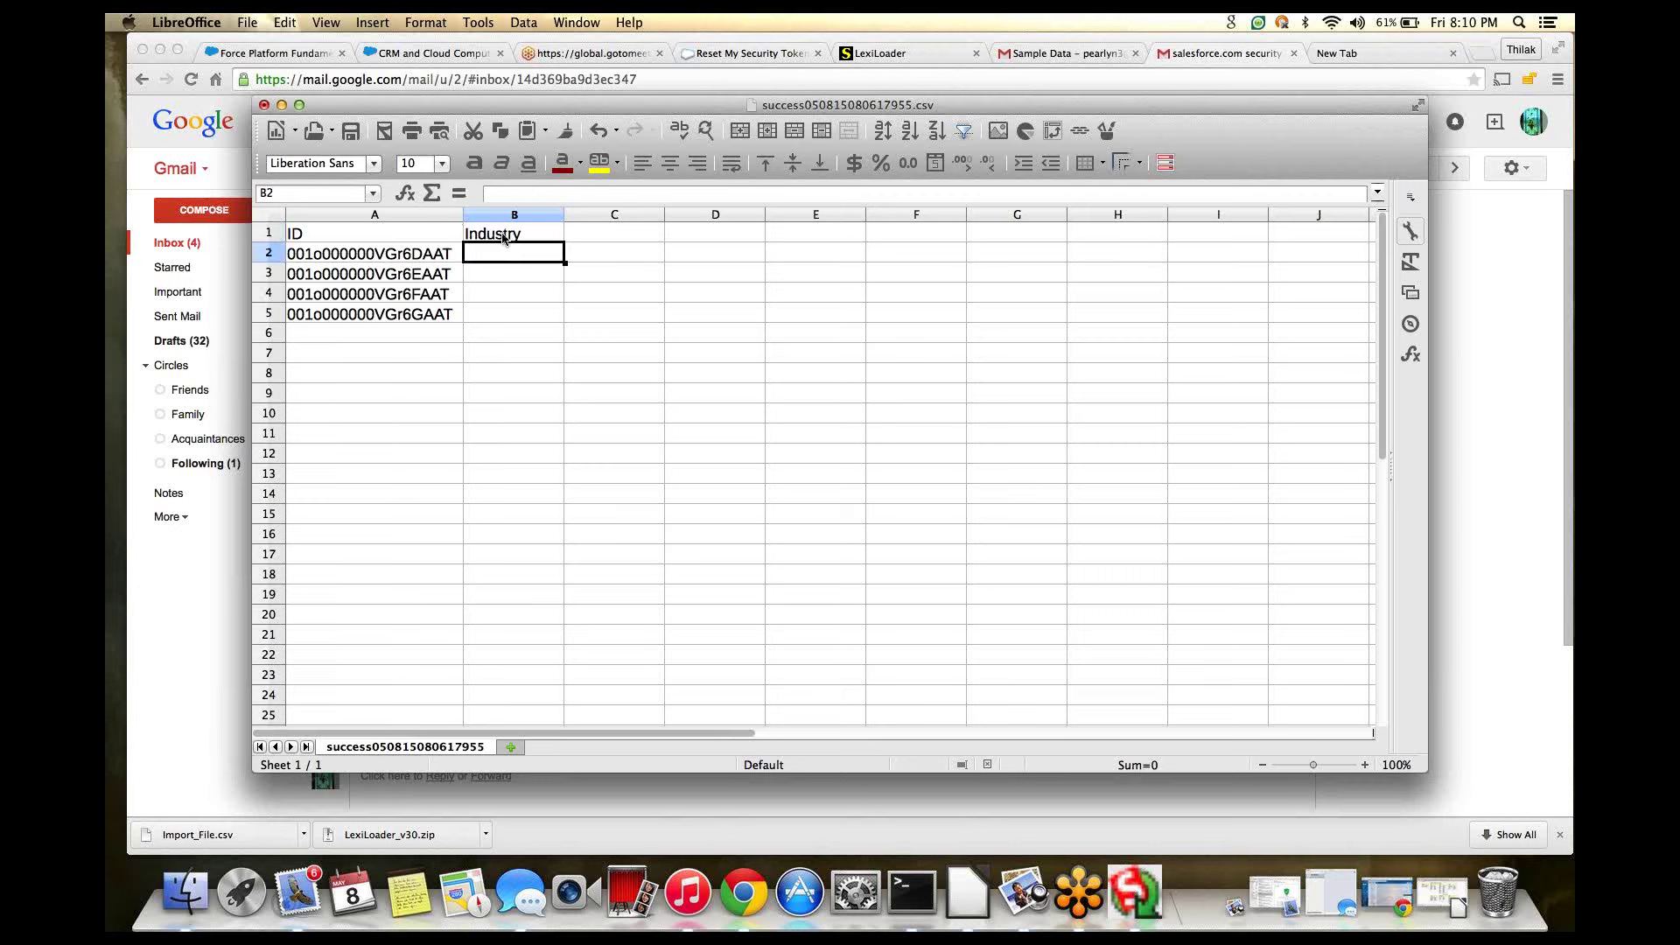
type("VALU")
key("BackSpace")
key("BackSpace")
key("BackSpace")
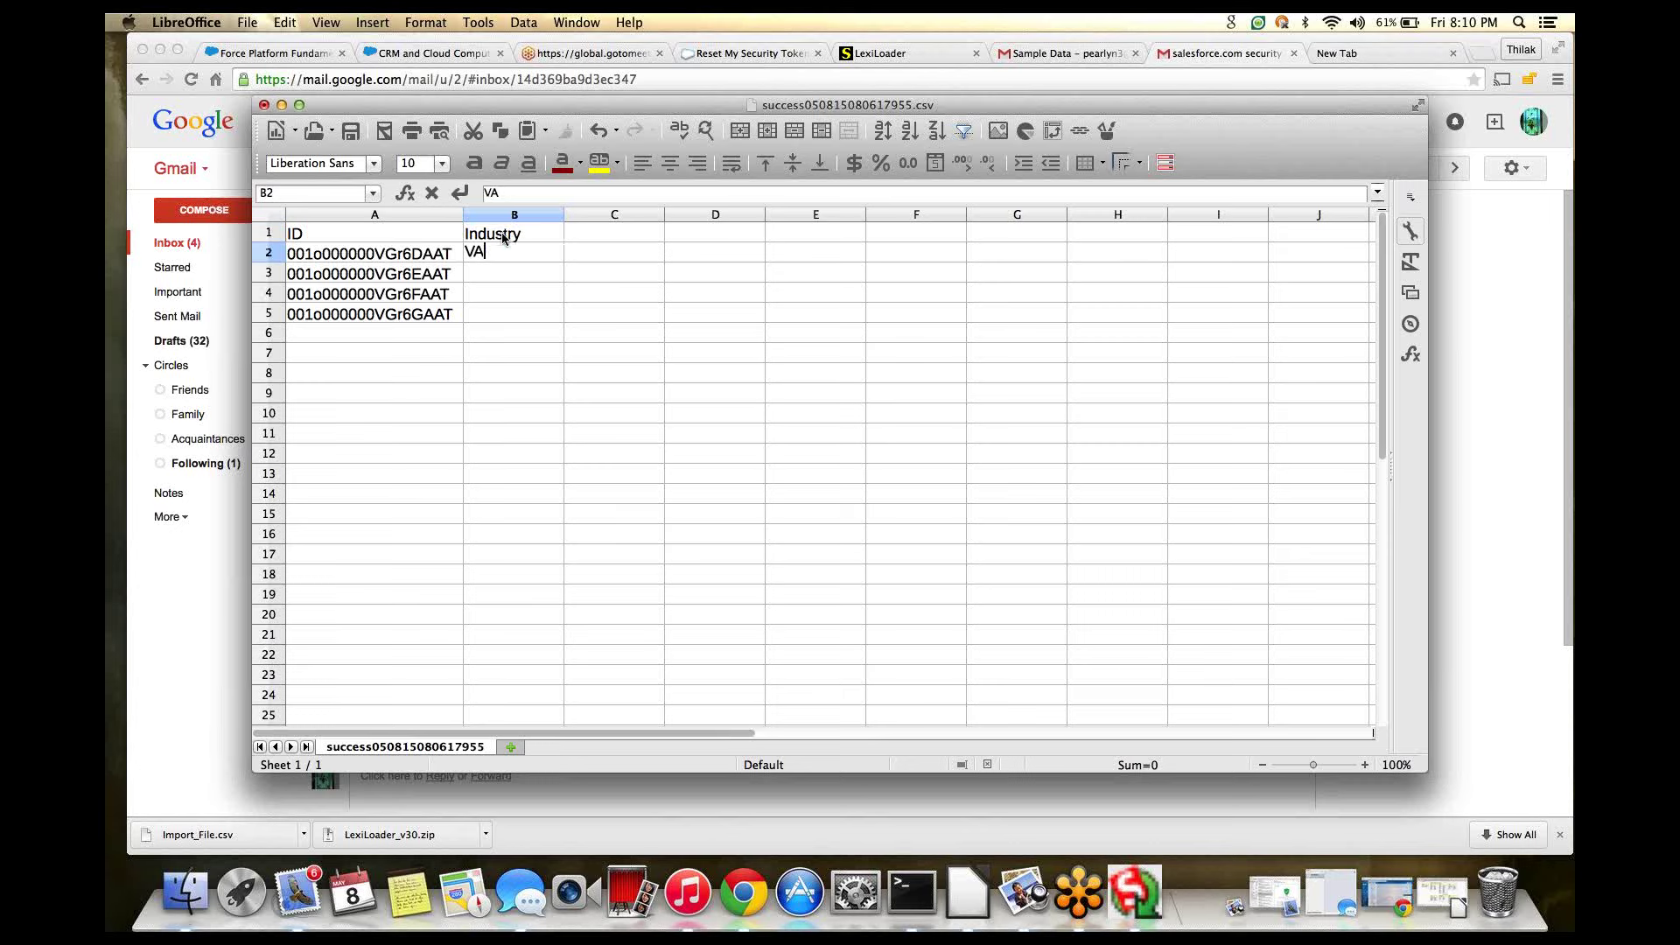
type("a")
key("BackSpace")
key("BackSpace")
type("Technology")
left_click(504, 275)
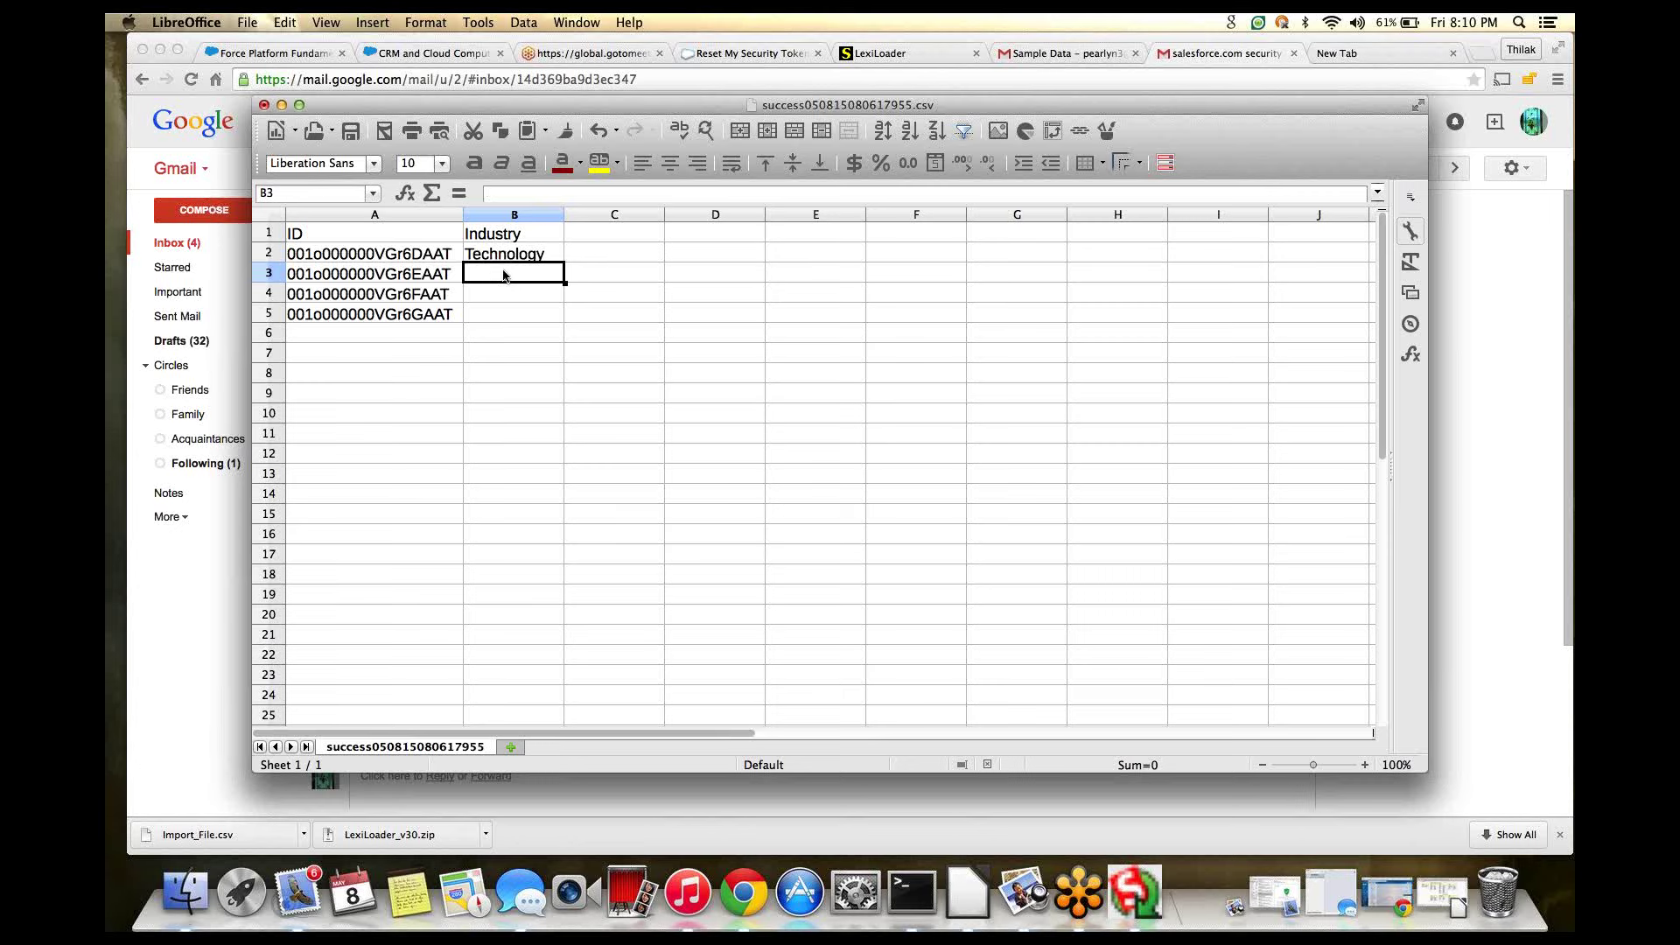
- Fill B3:B5 with Education, Energy and Technology
type("Education")
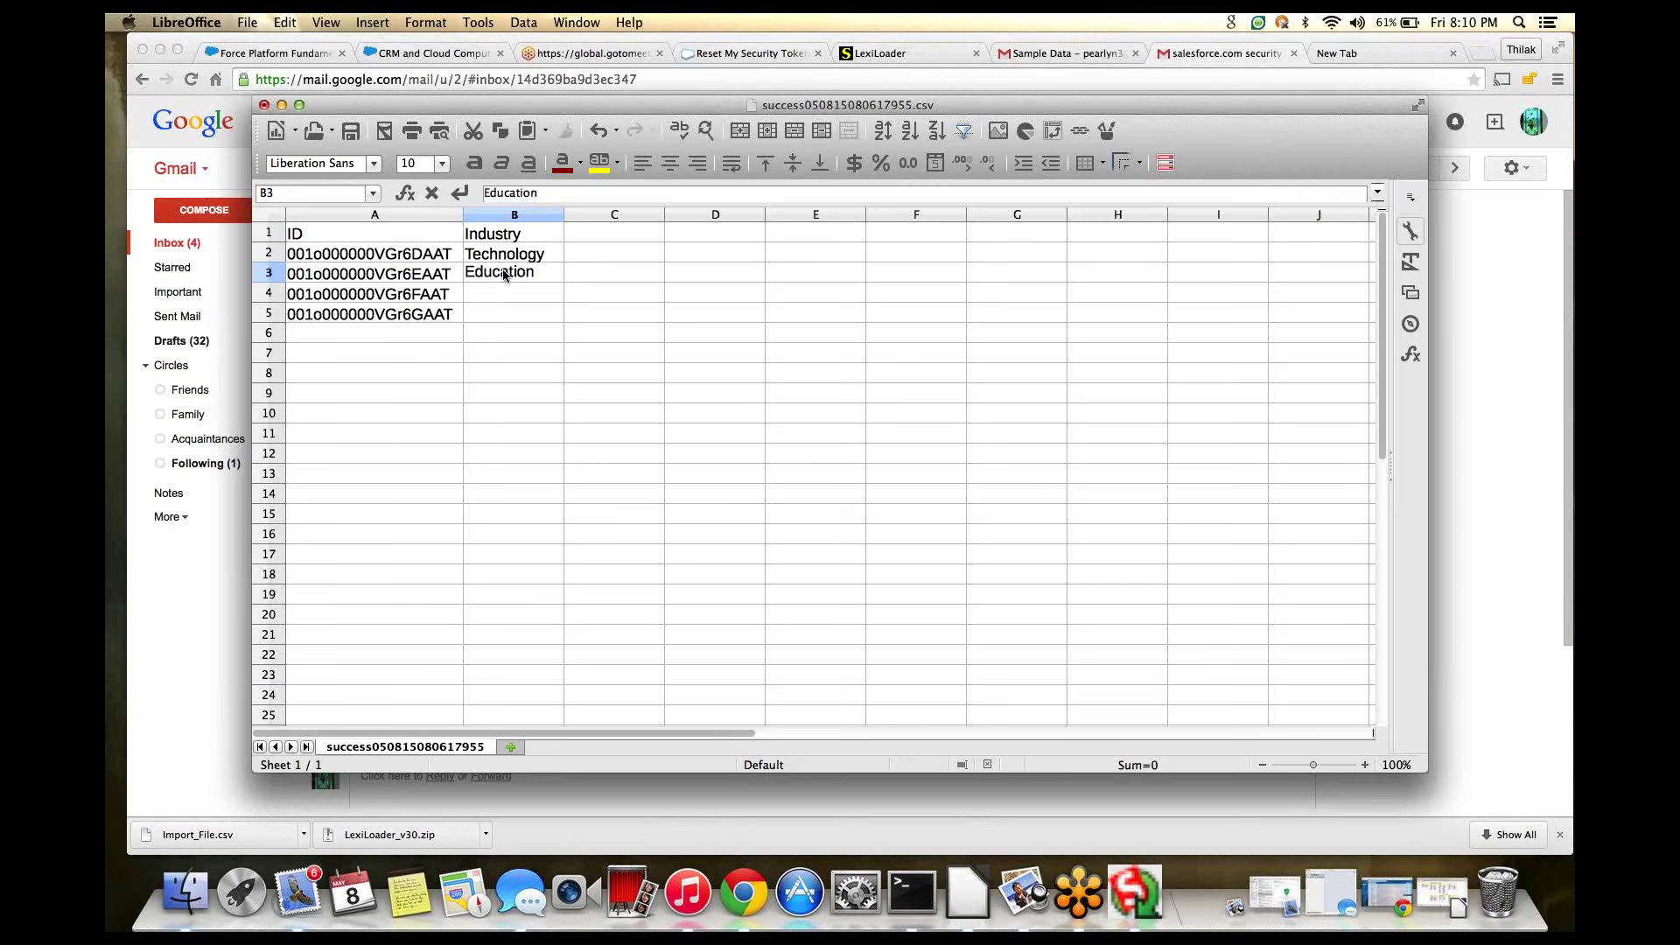
key("Return")
type("Ene")
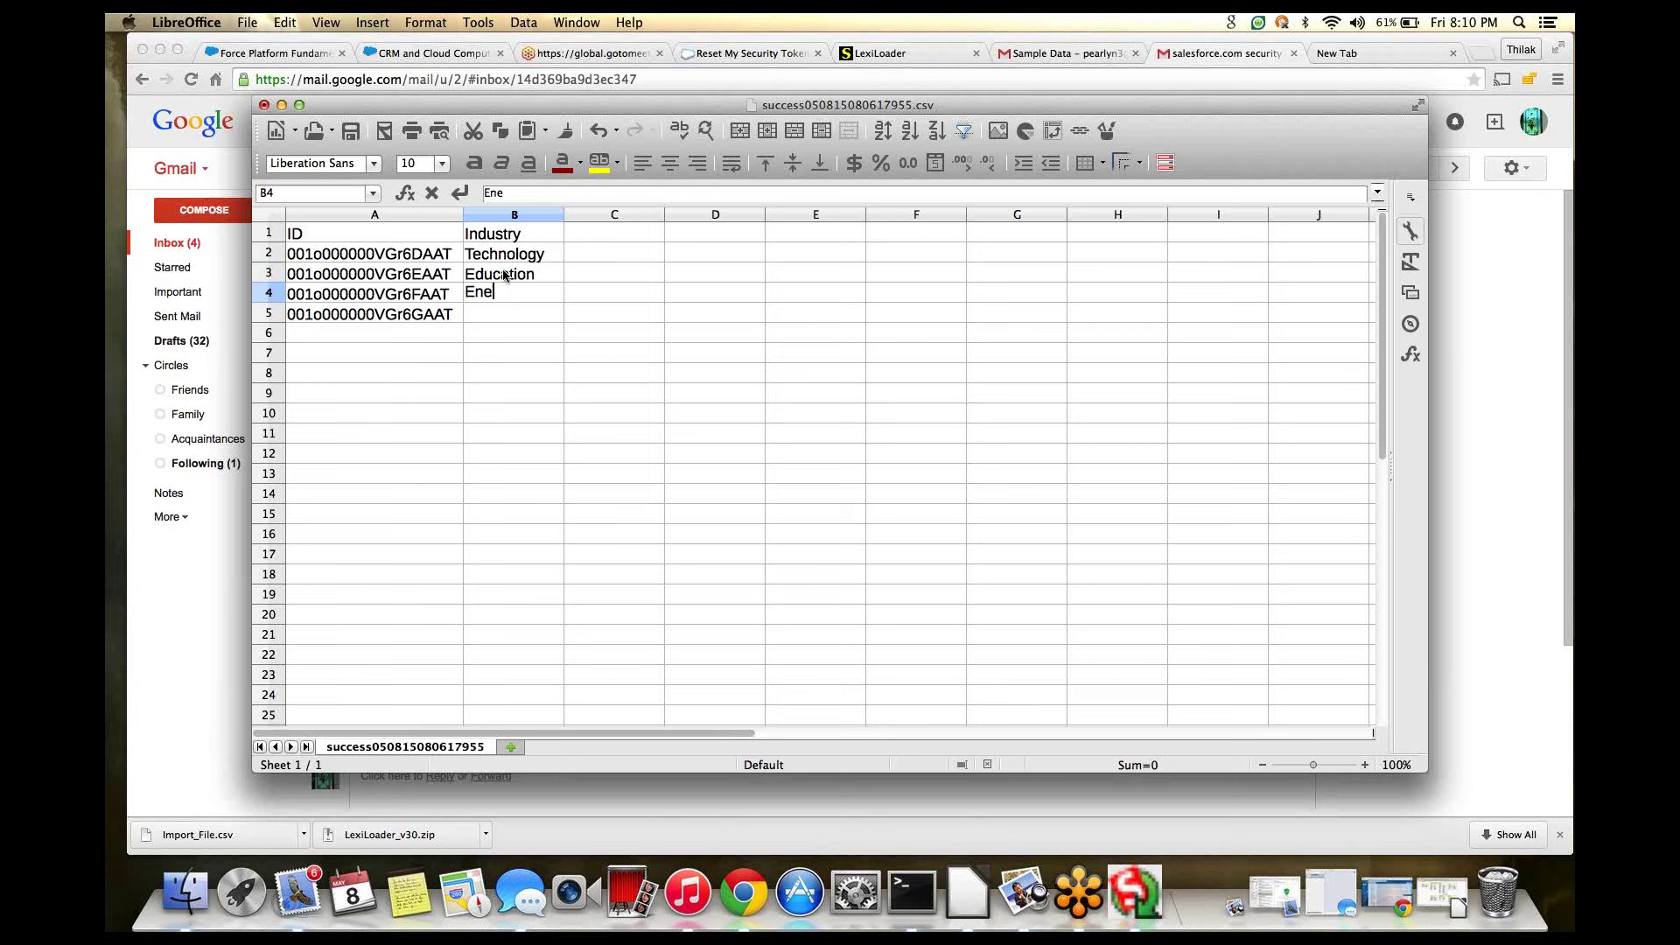
type("rgy")
key("Return")
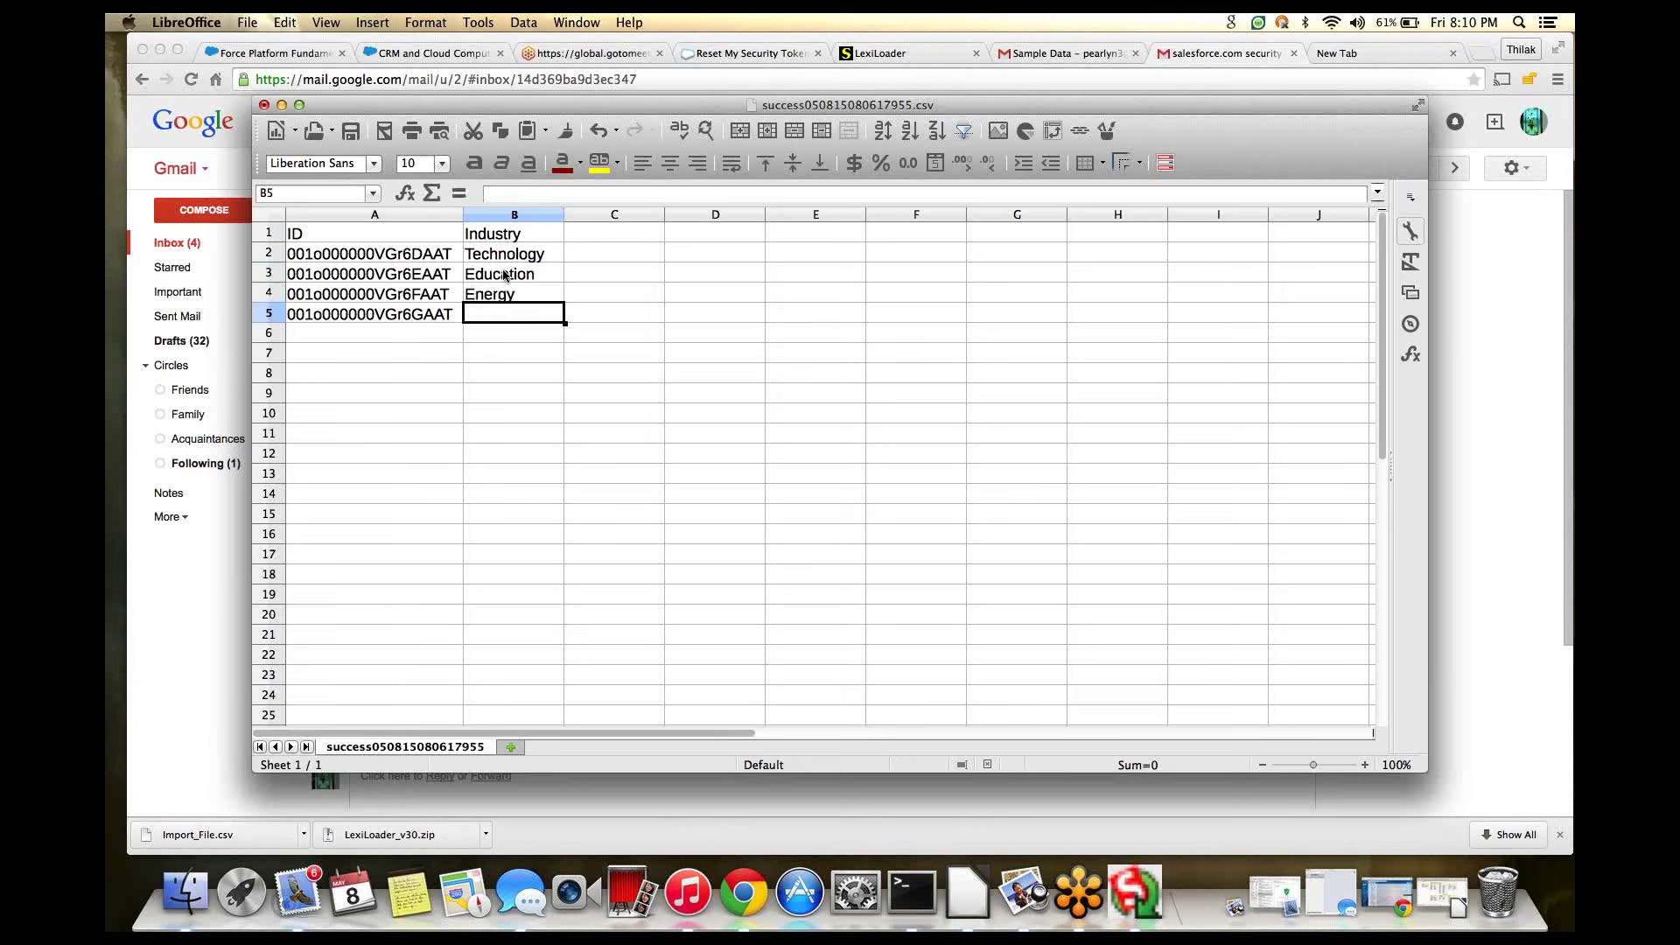
type("Tech")
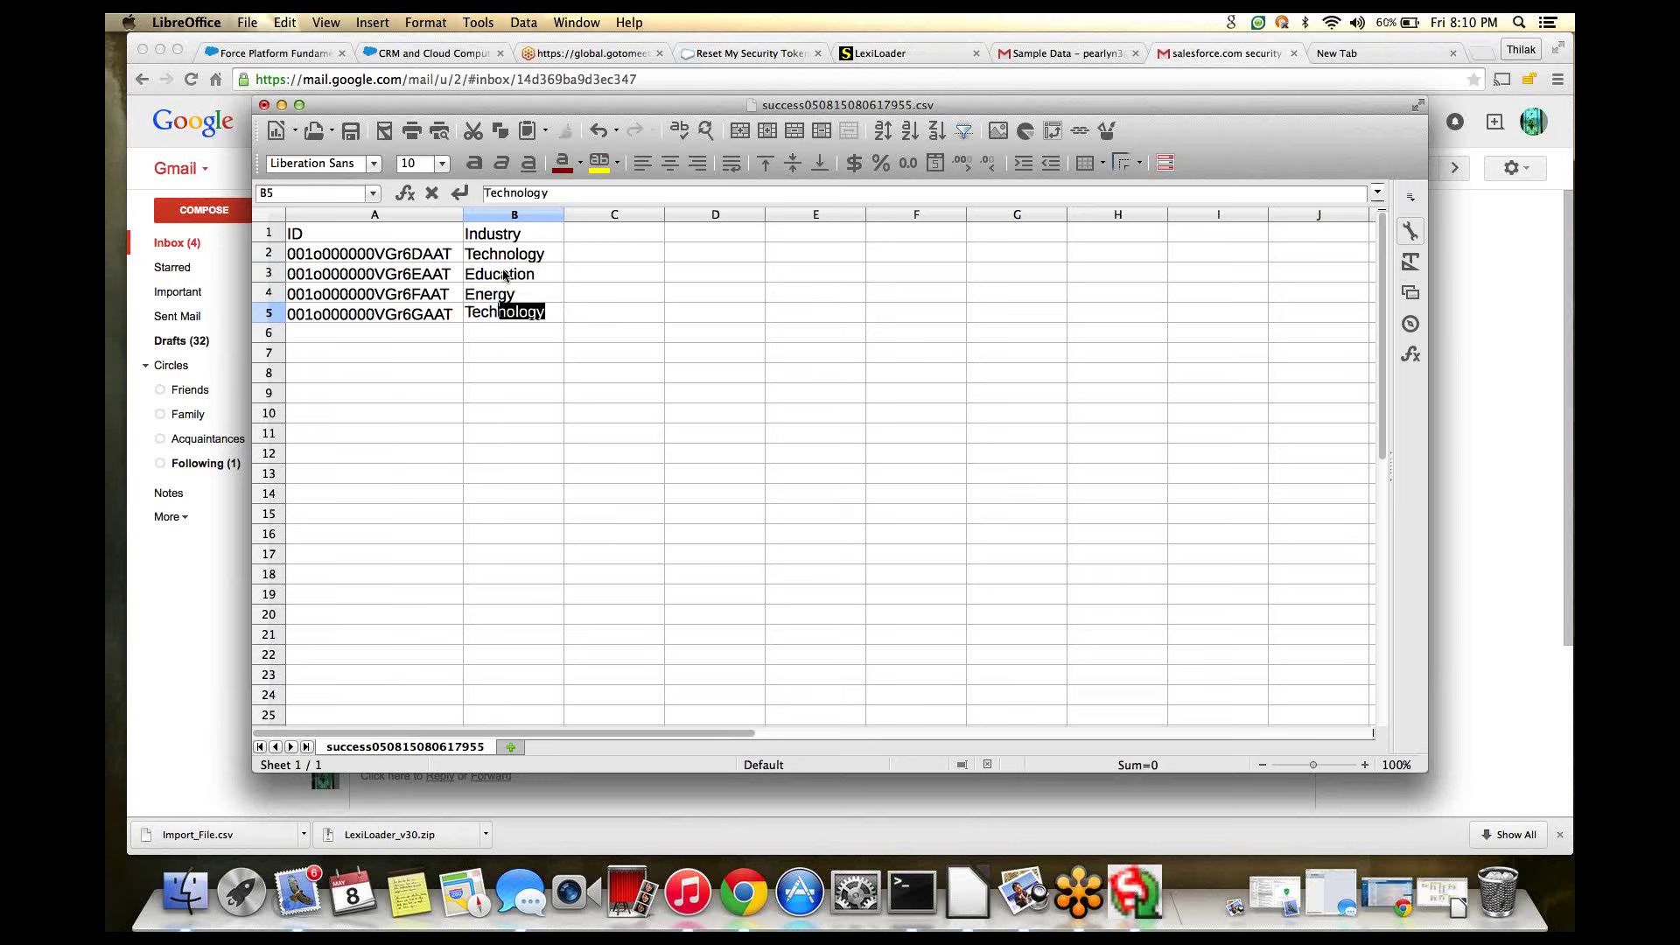
key("Tab")
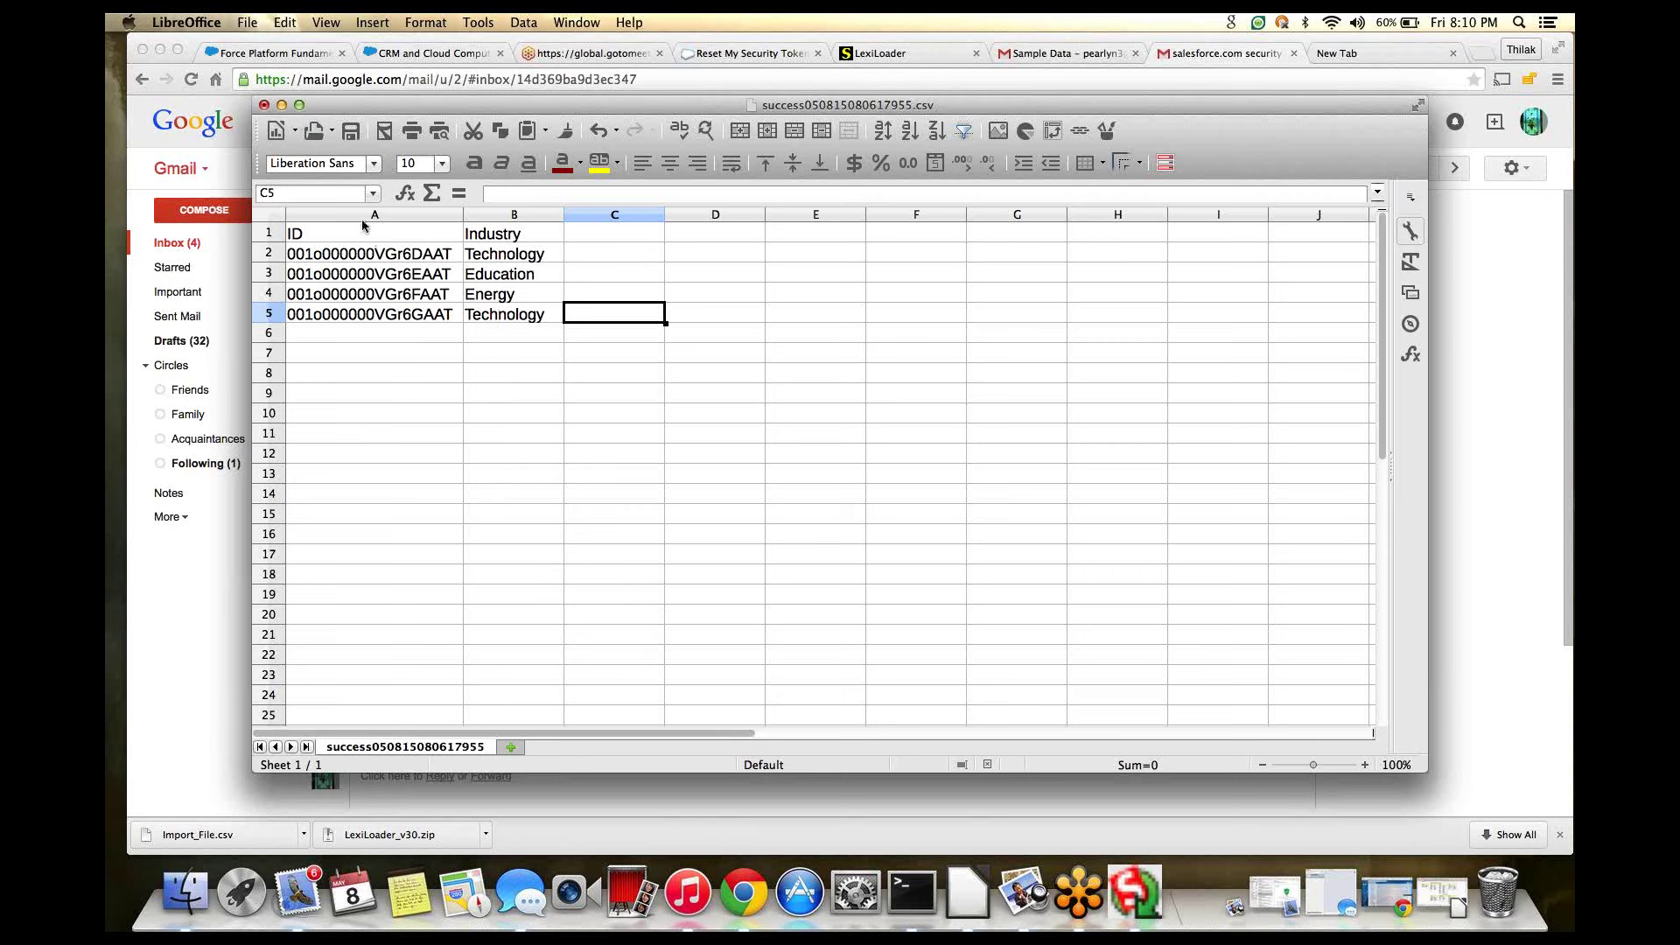
type("s")
key("BackSpace")
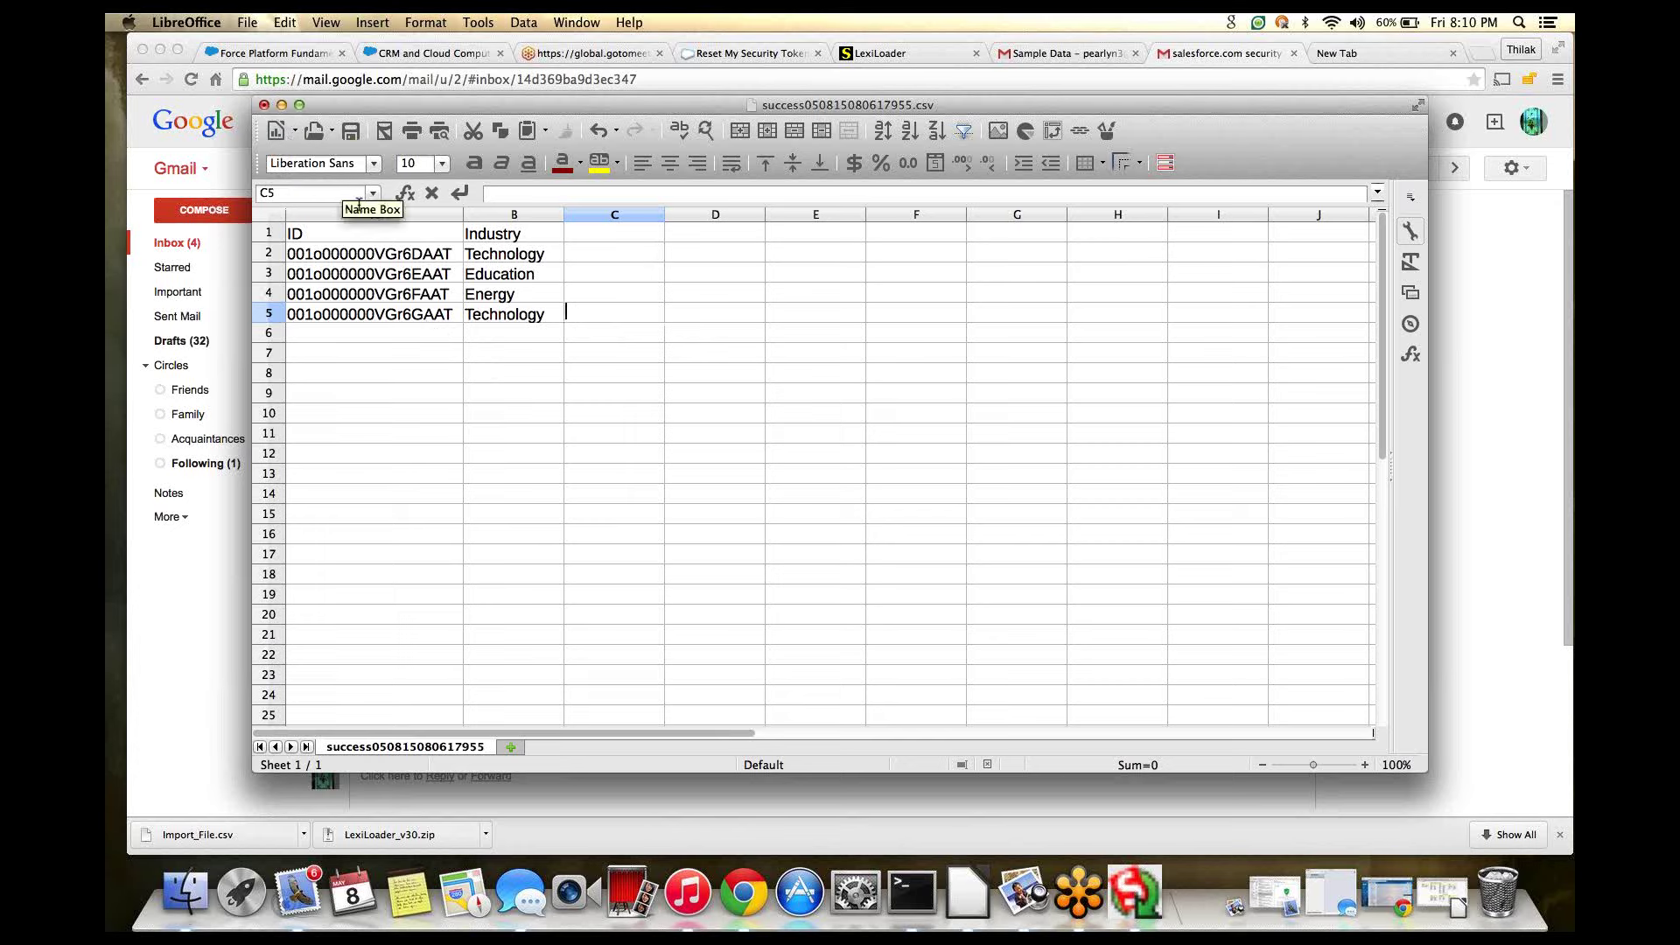
left_click(257, 23)
left_click(333, 208)
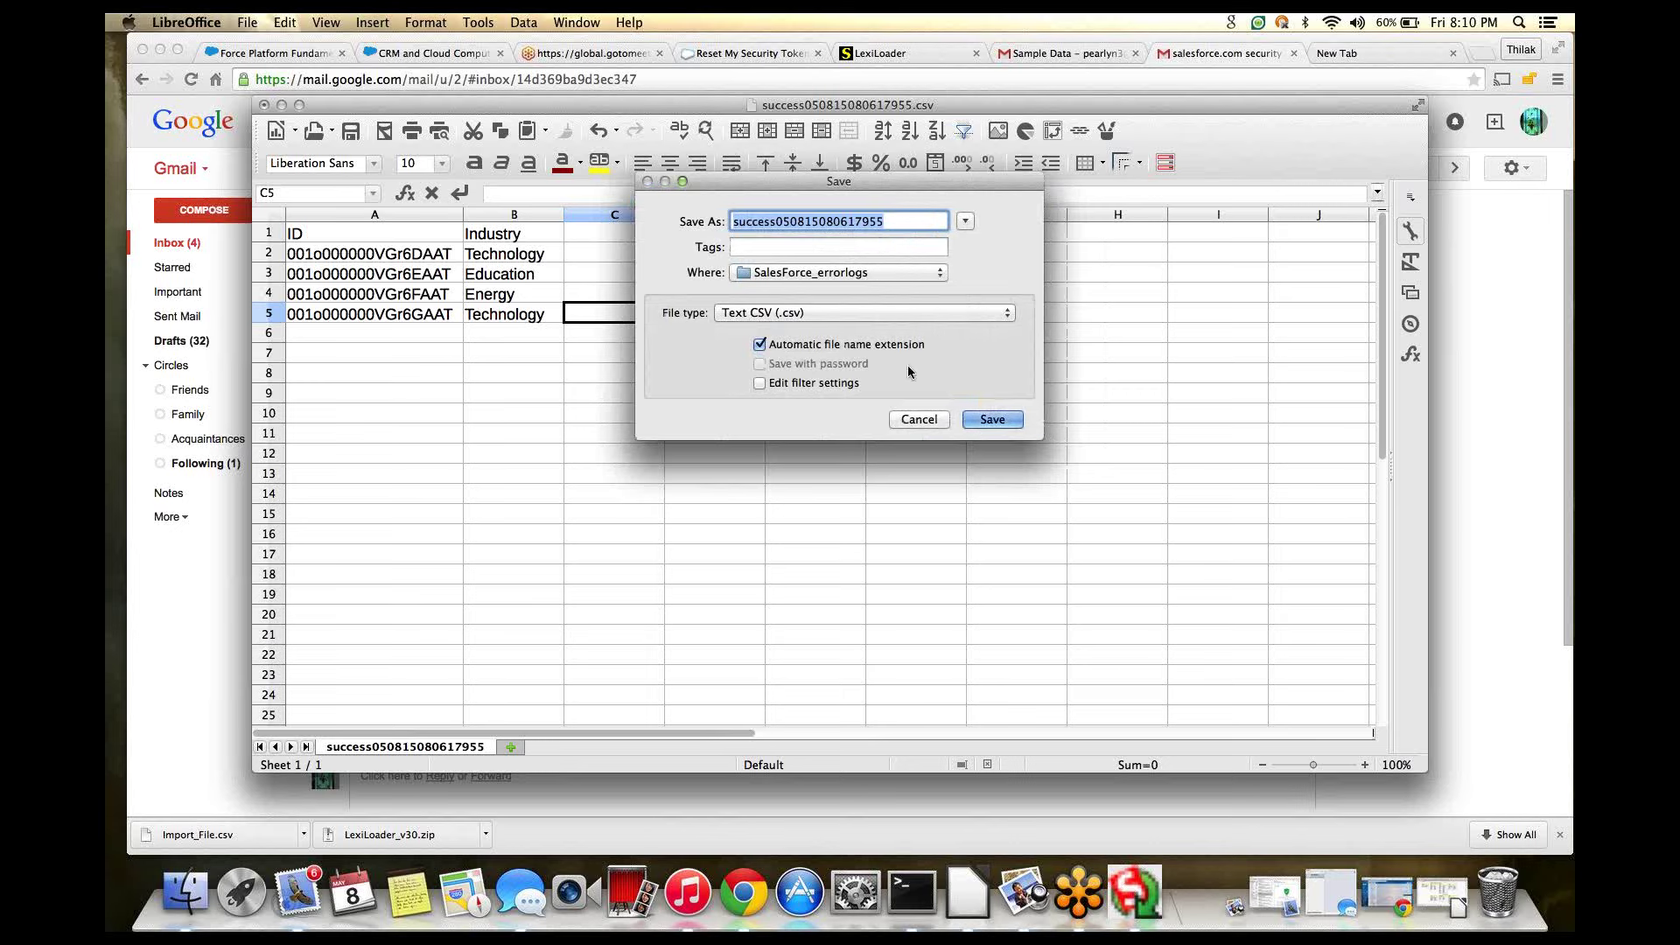
left_click(889, 221)
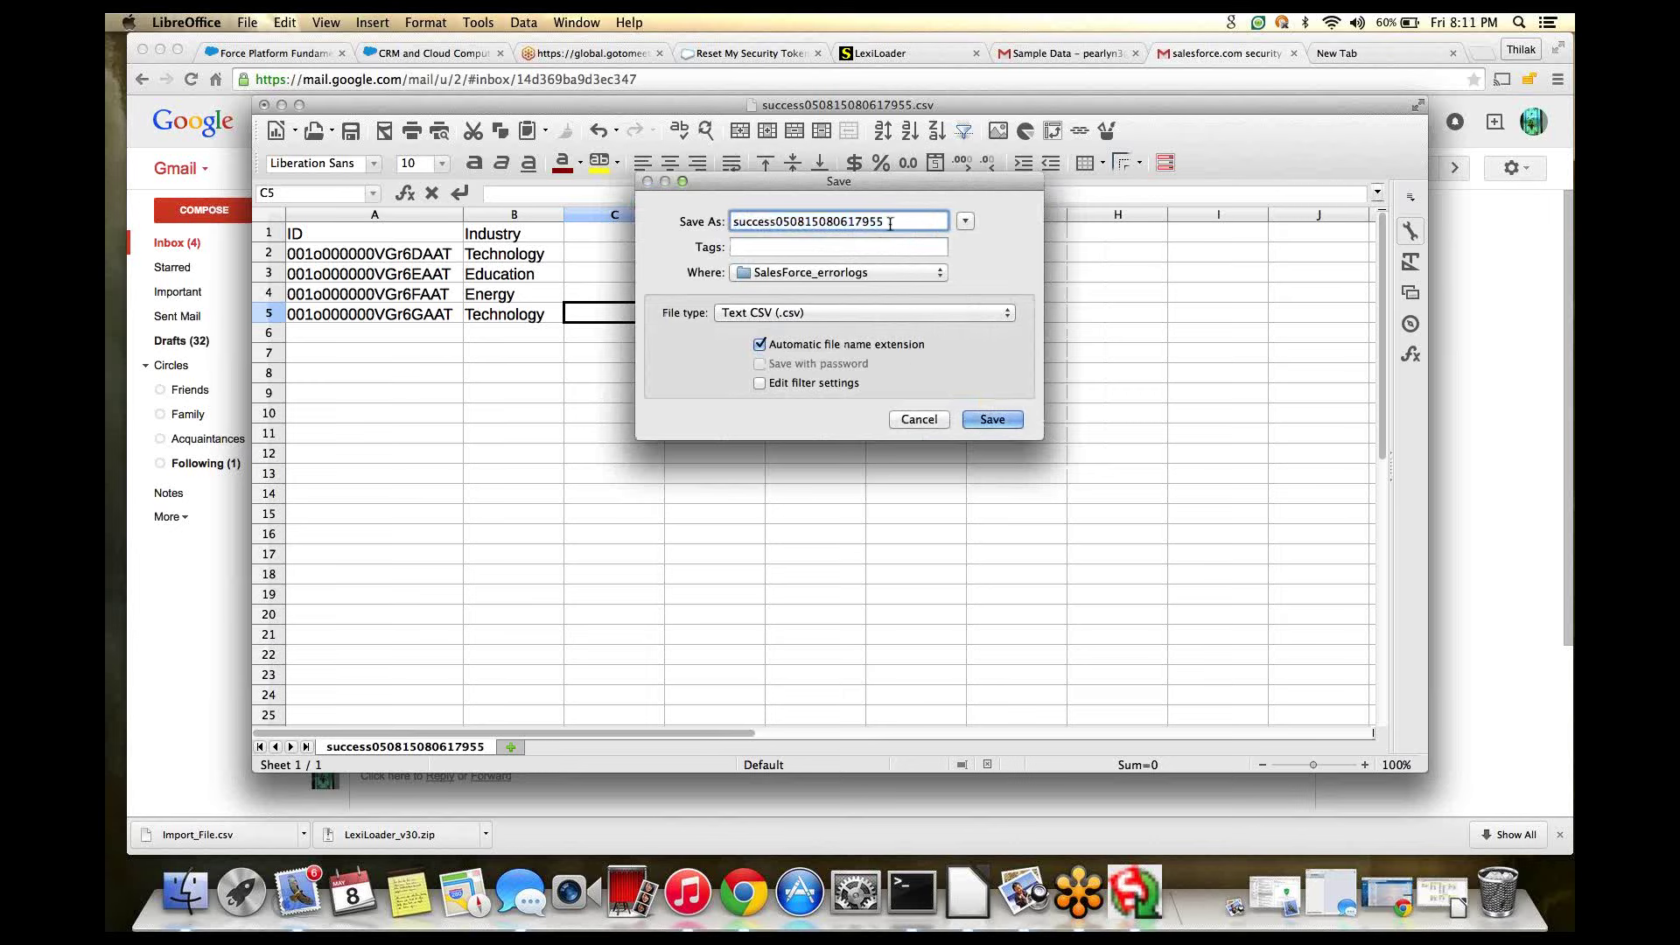
type("_update")
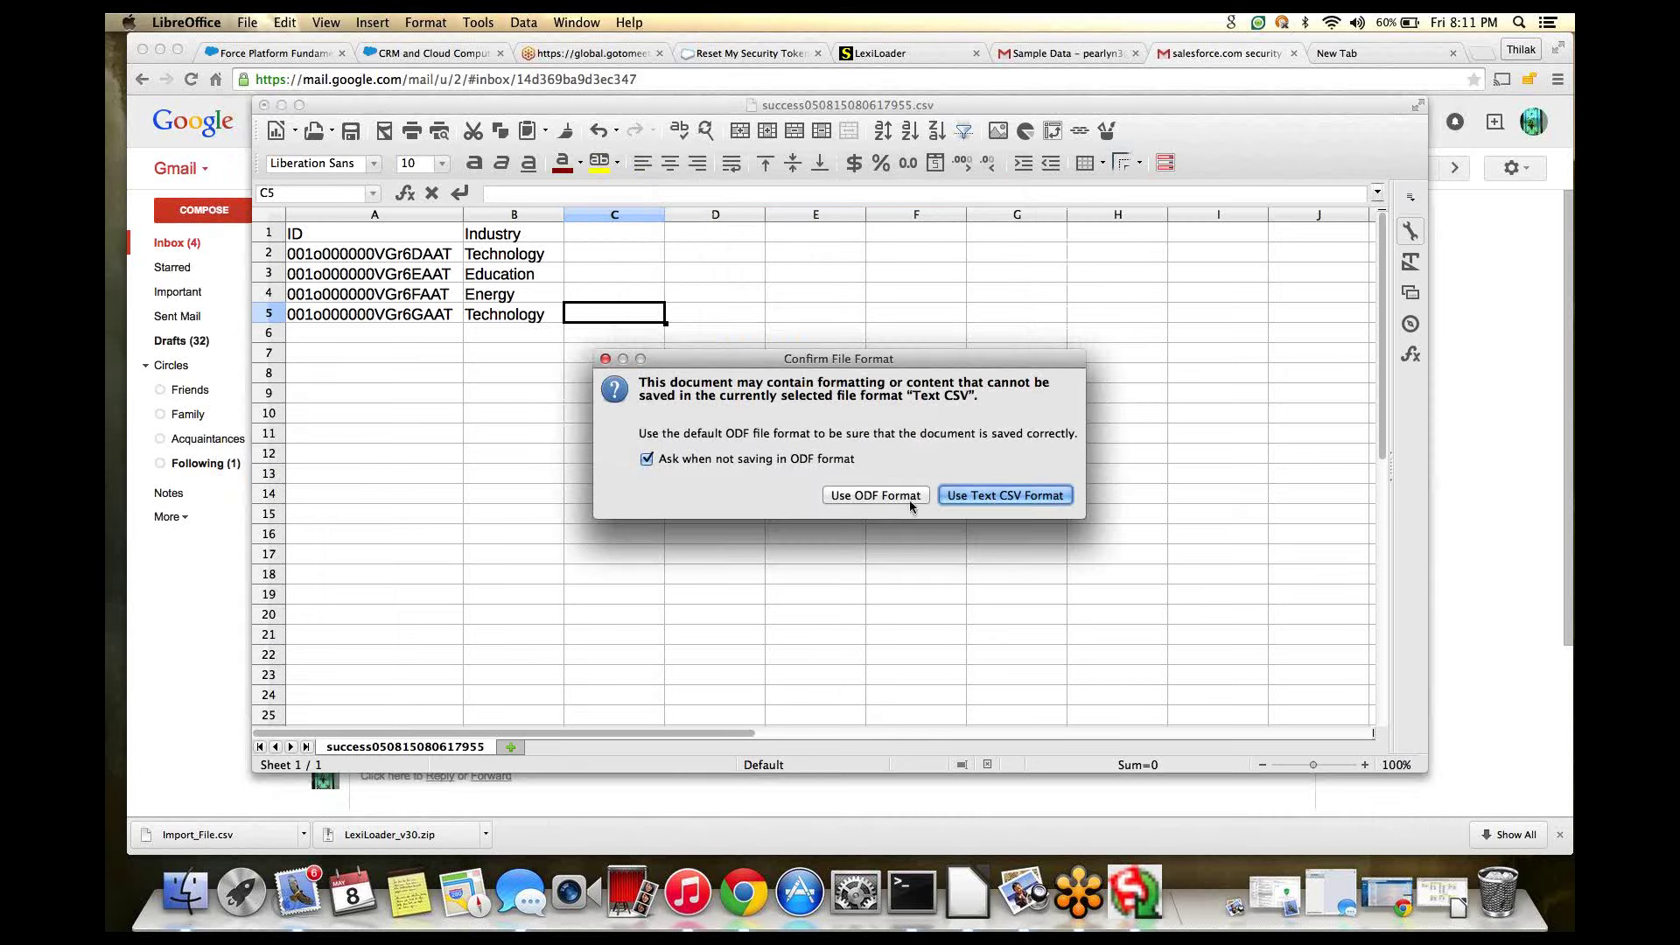
left_click(985, 497)
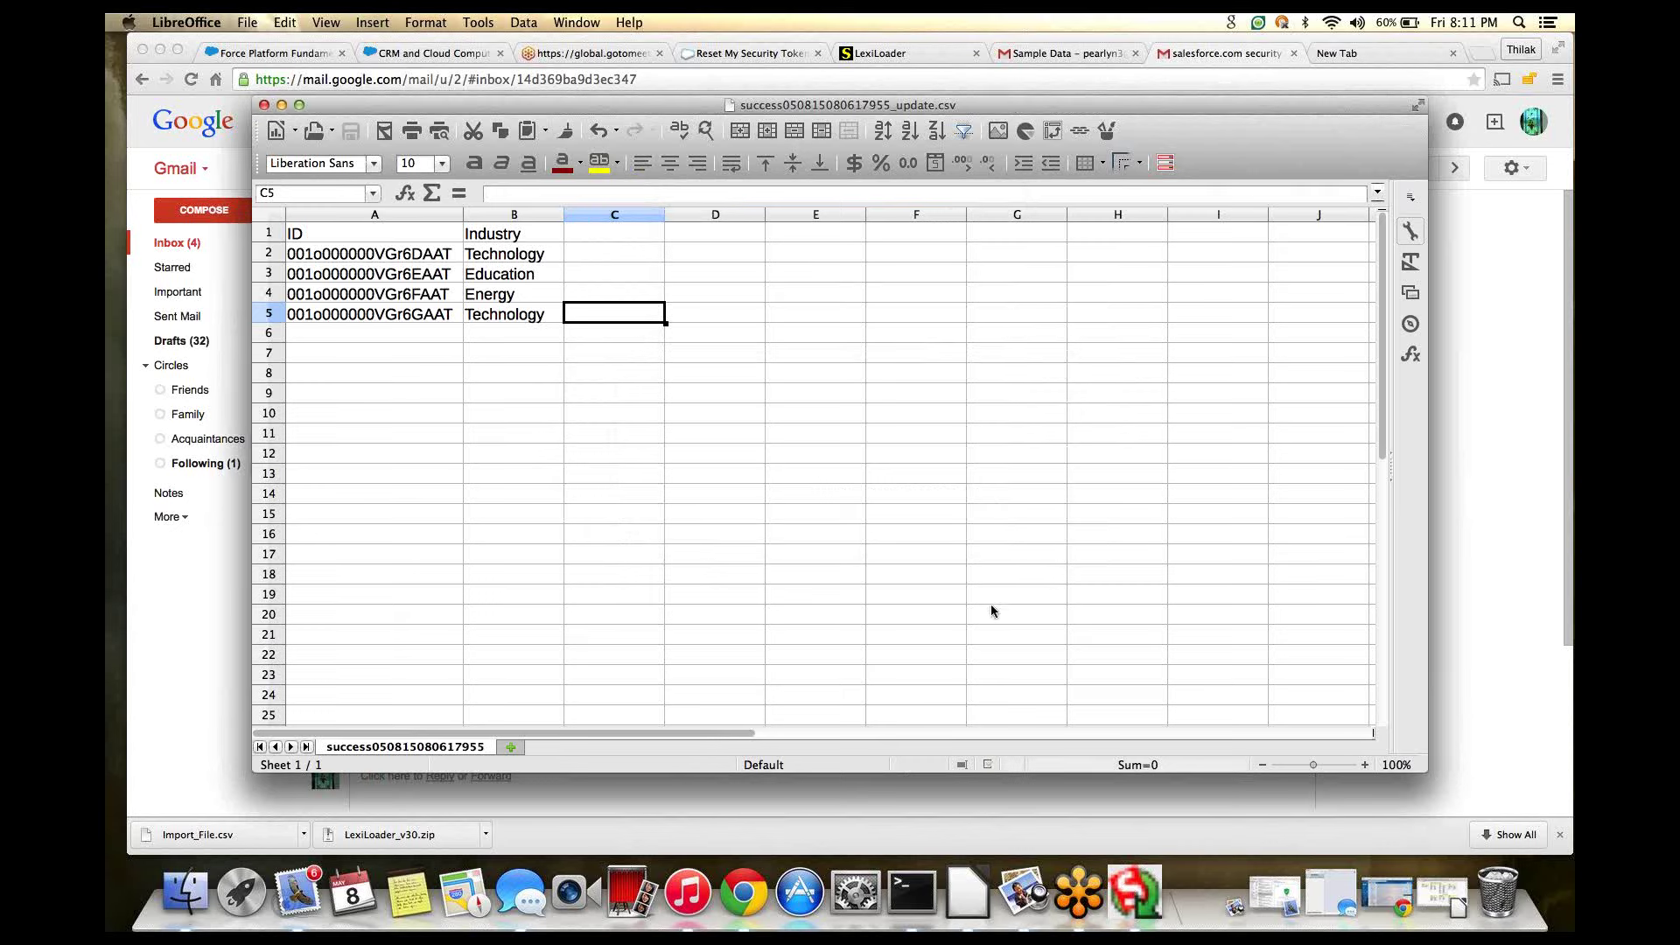
- Minimize LibreOffice and back out of Data Loader's Load Updates wizard
left_click(282, 106)
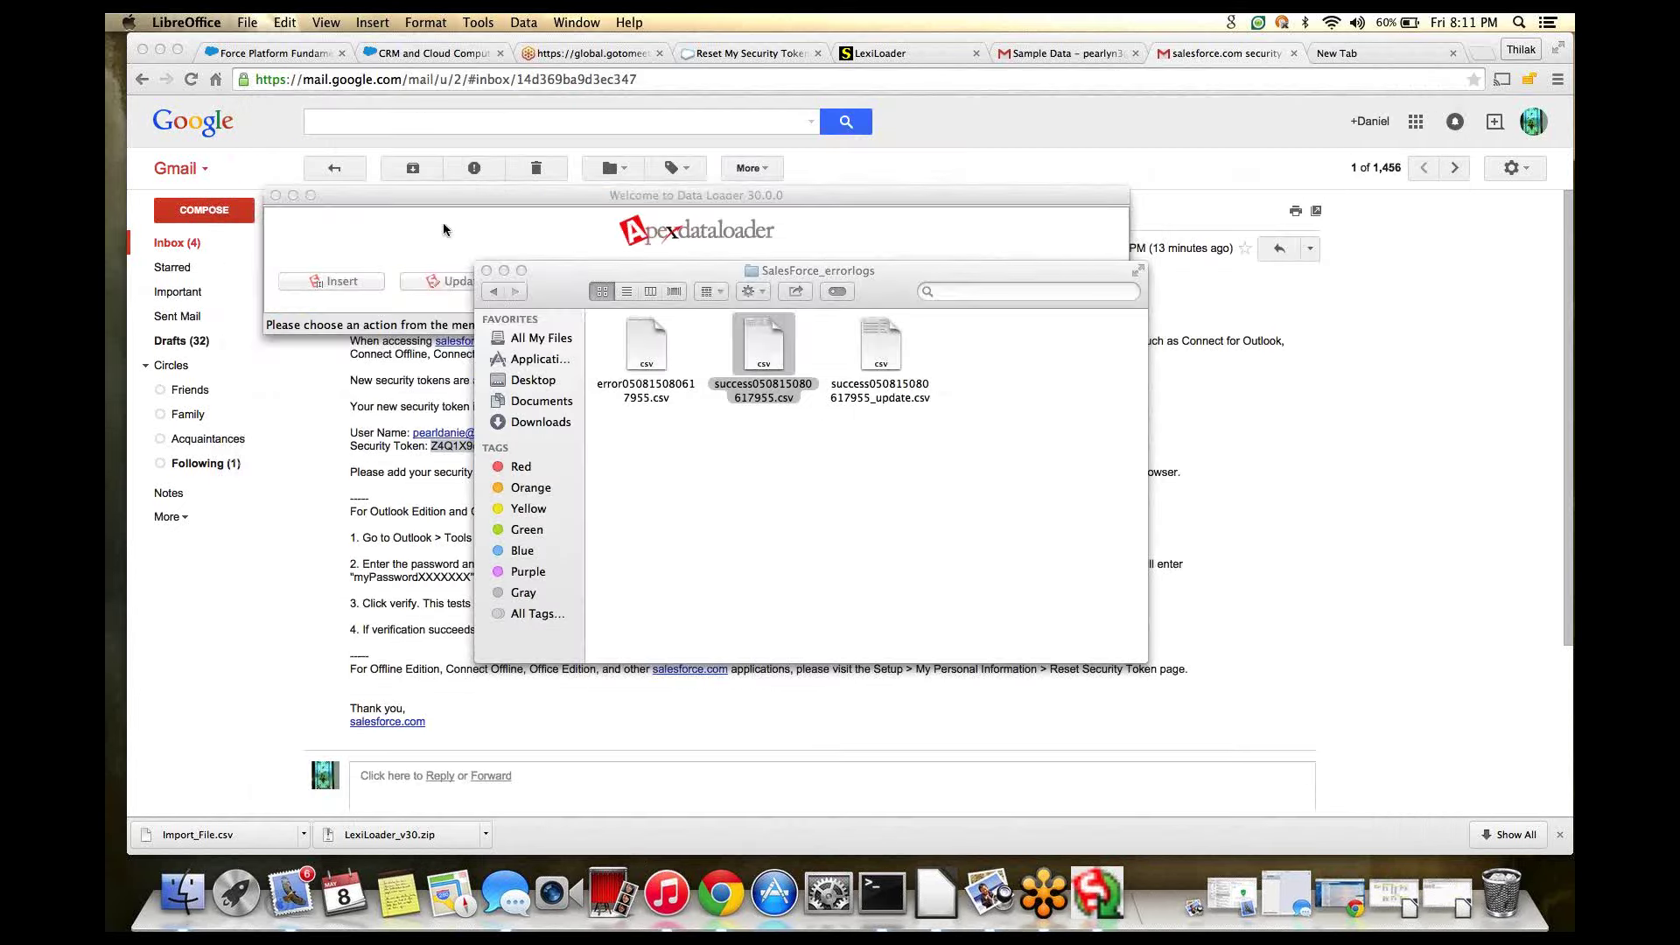
left_click(479, 283)
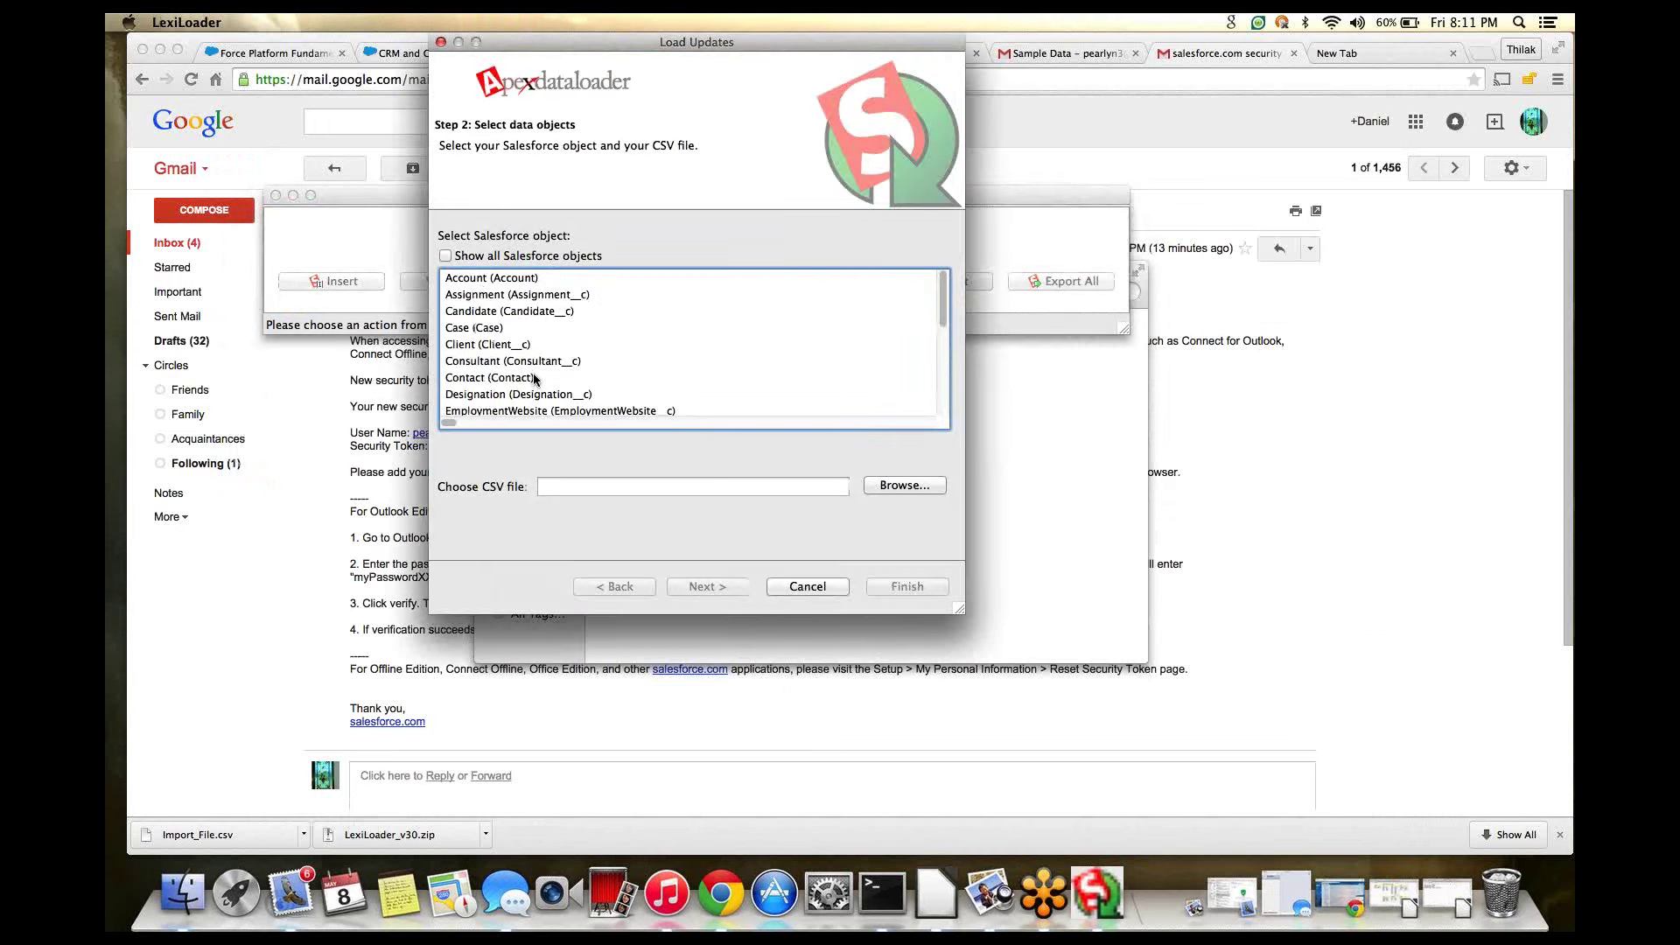
left_click(806, 586)
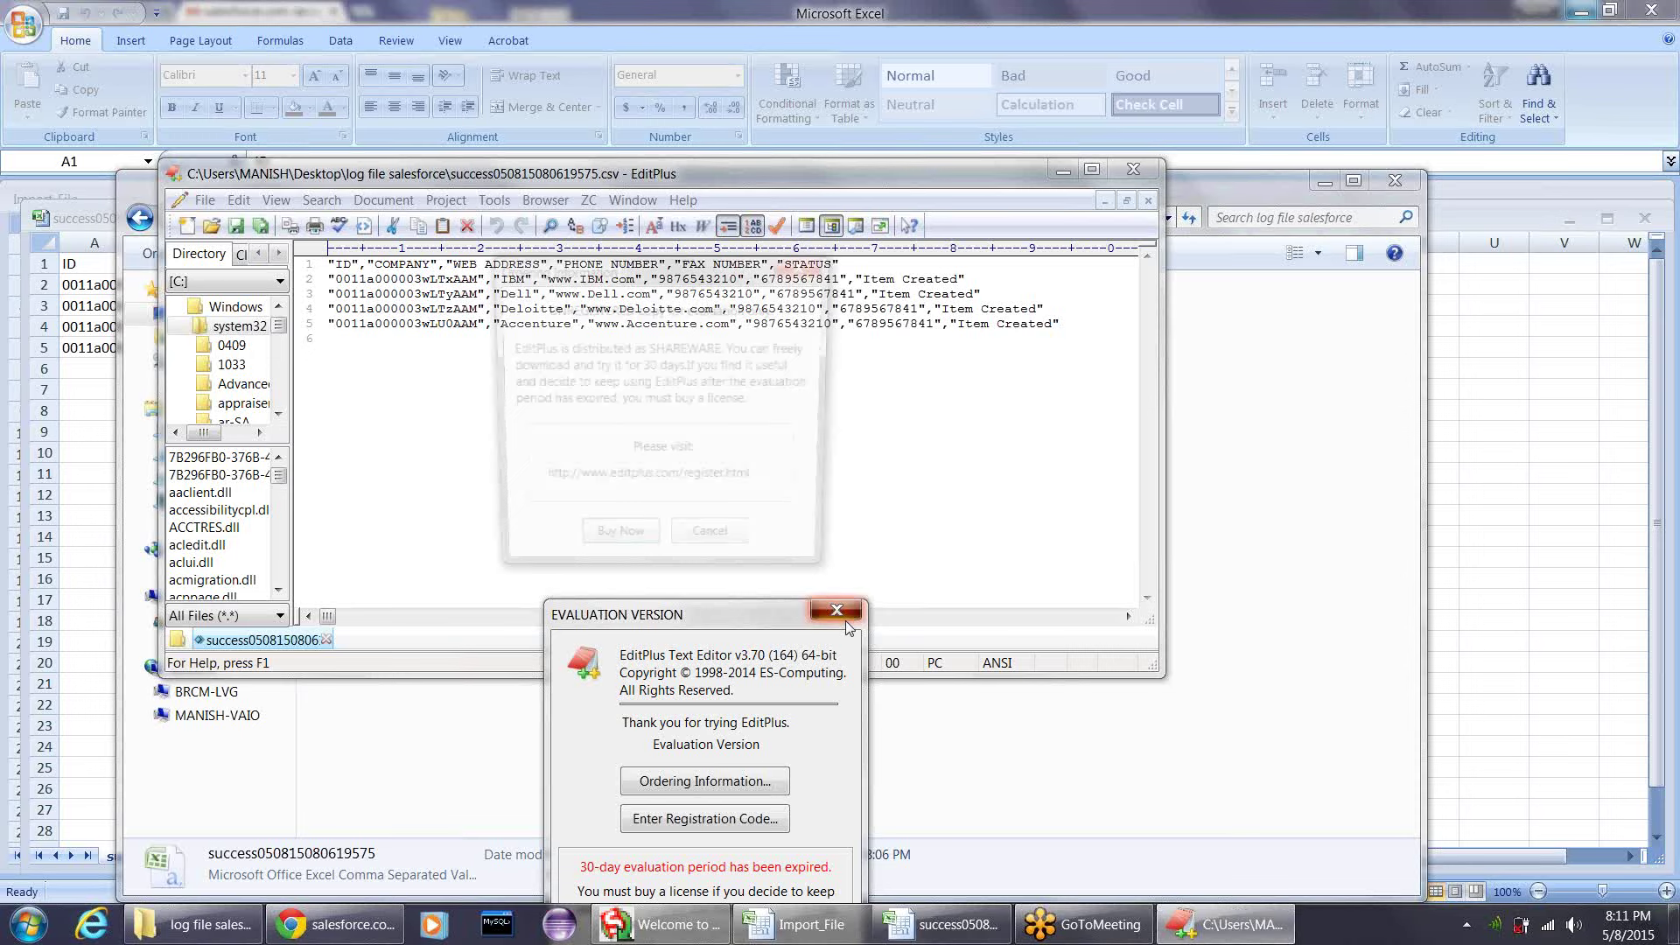
- Dismiss the expired text editor's notices, quit it, and bring the success workbook forward
left_click(707, 547)
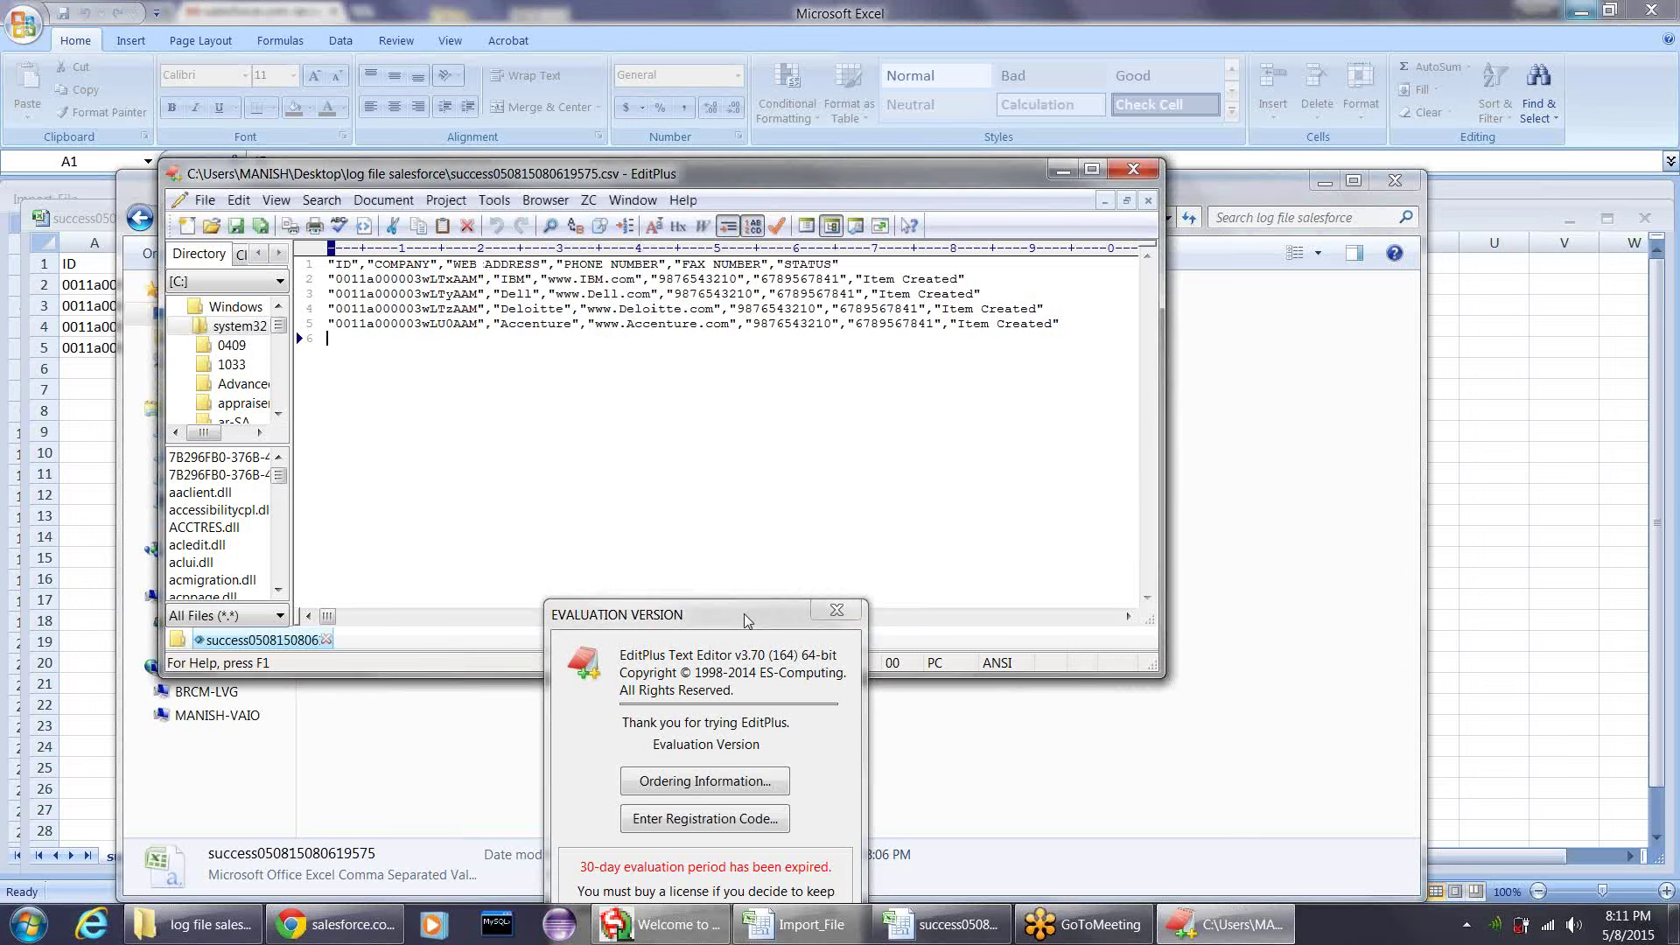
left_click_drag(746, 620, 818, 451)
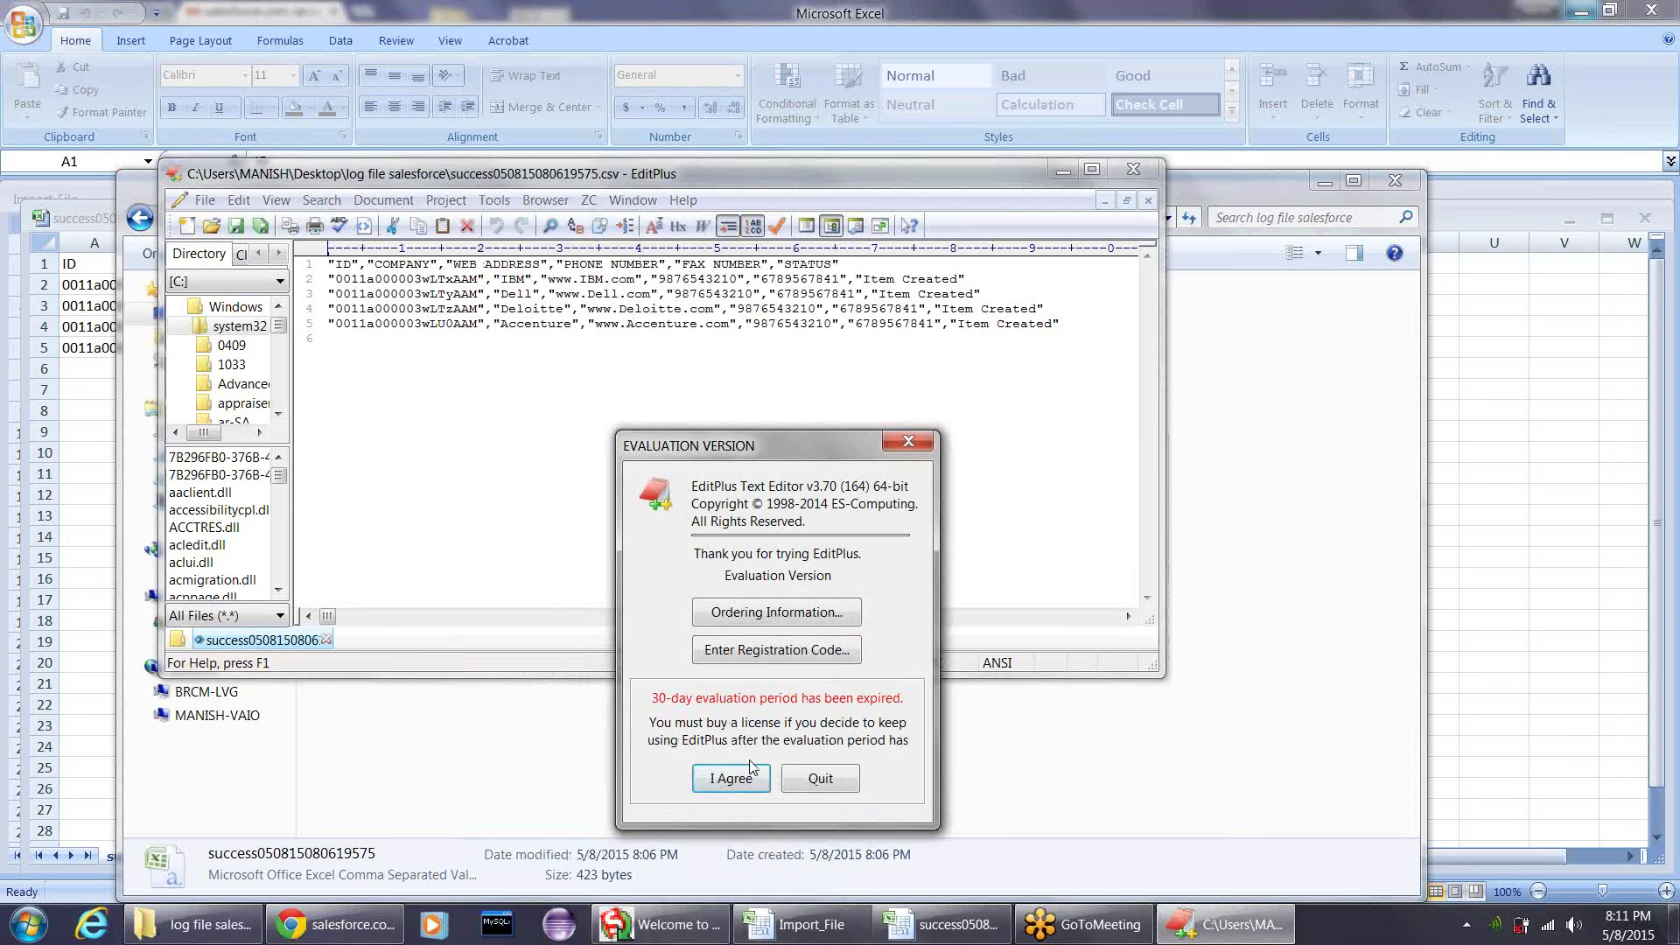
left_click(797, 780)
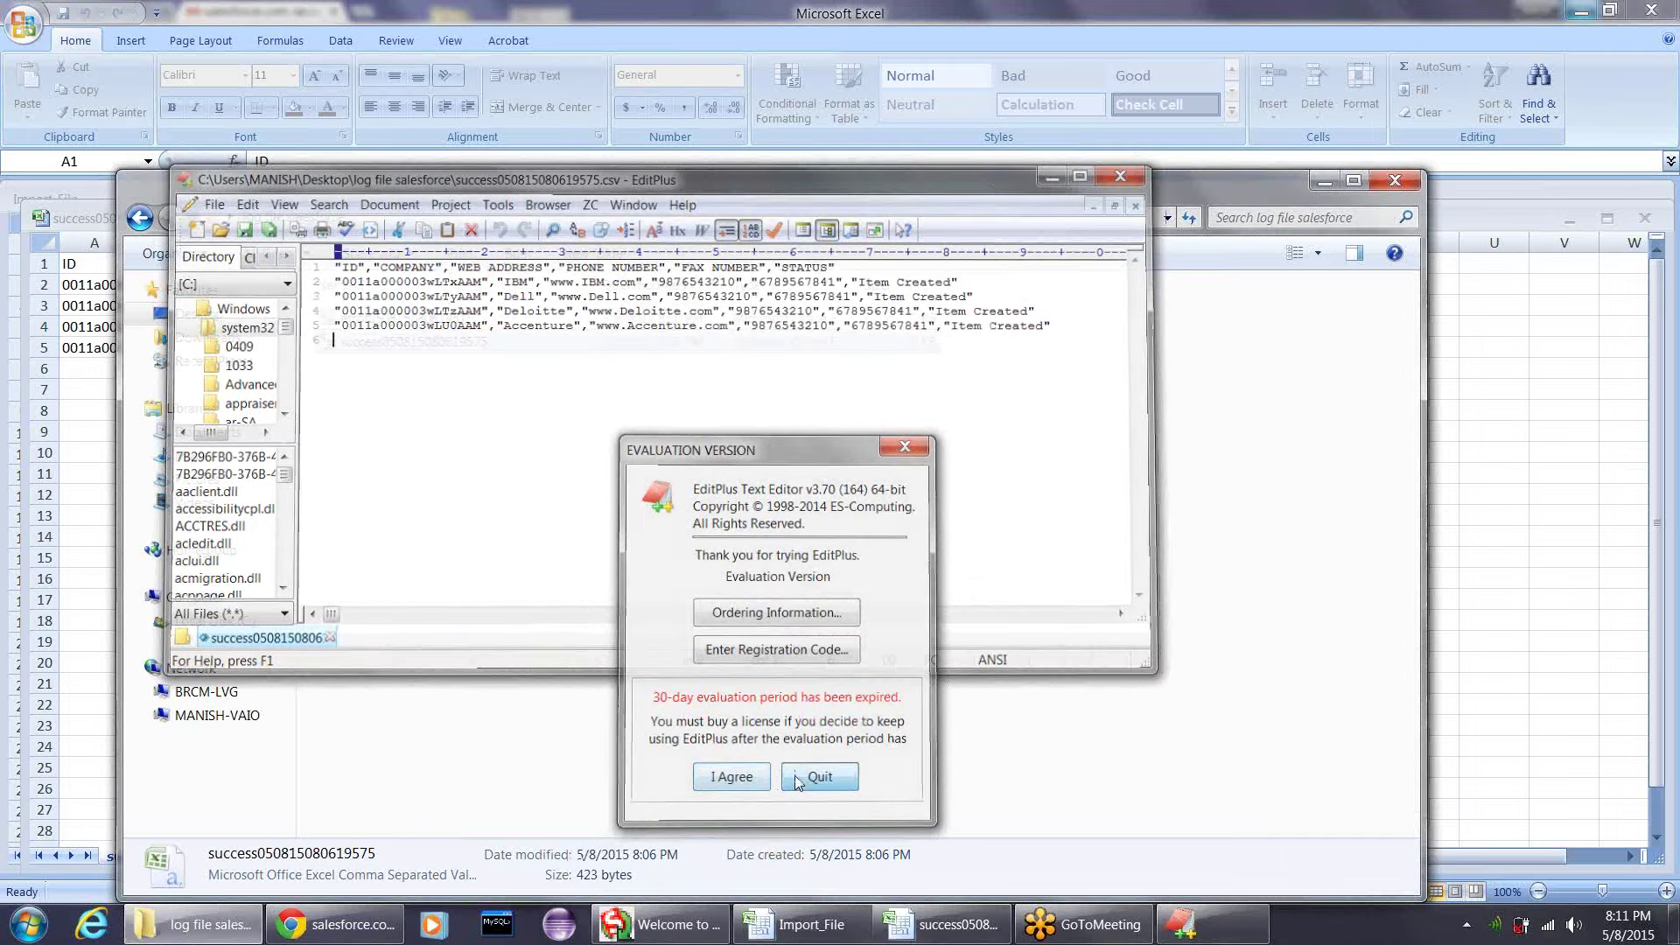
double_click(781, 341)
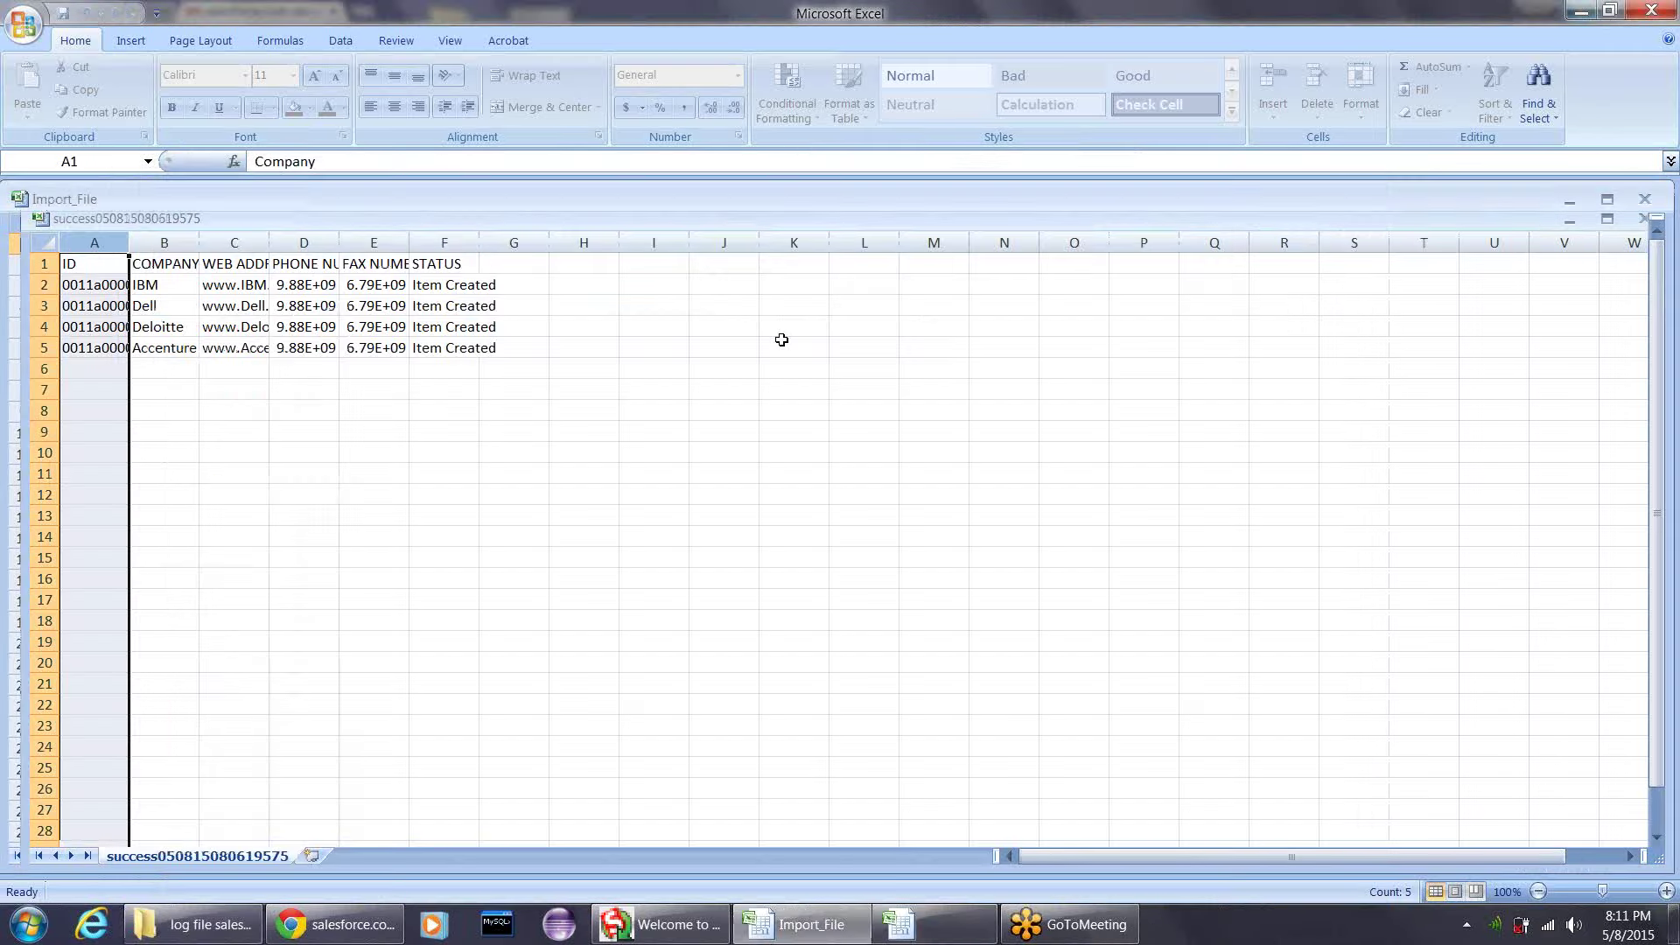
left_click(97, 285)
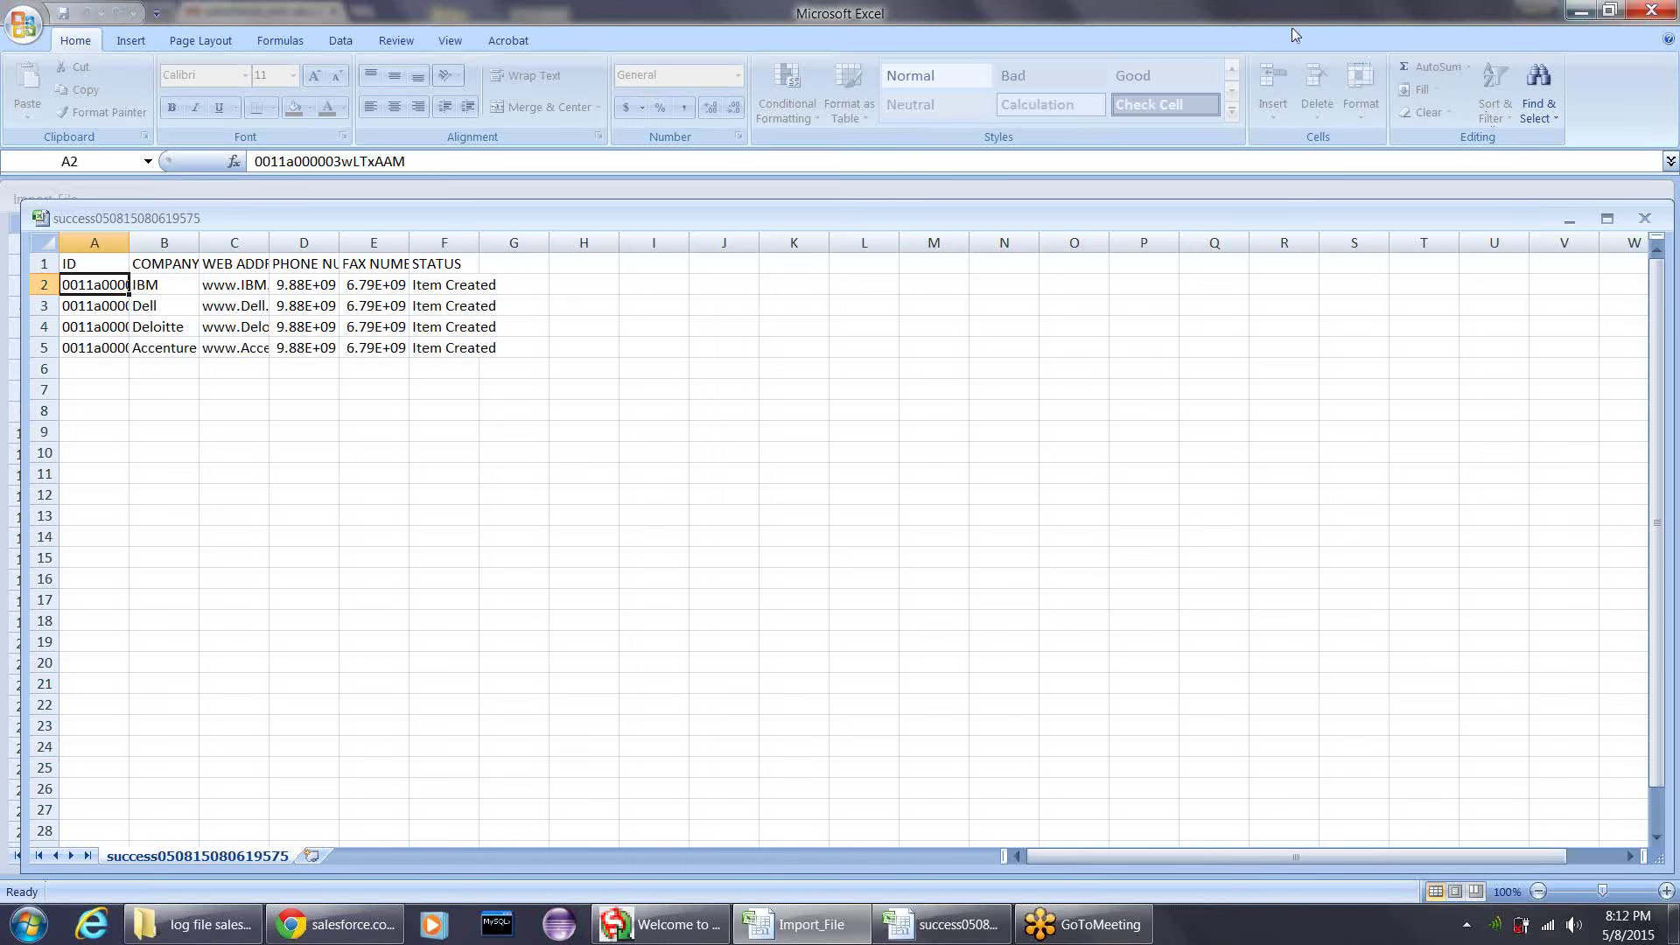
- Close the success and Import_File workbooks, reopen only the success file, then quit Excel
left_click(202, 924)
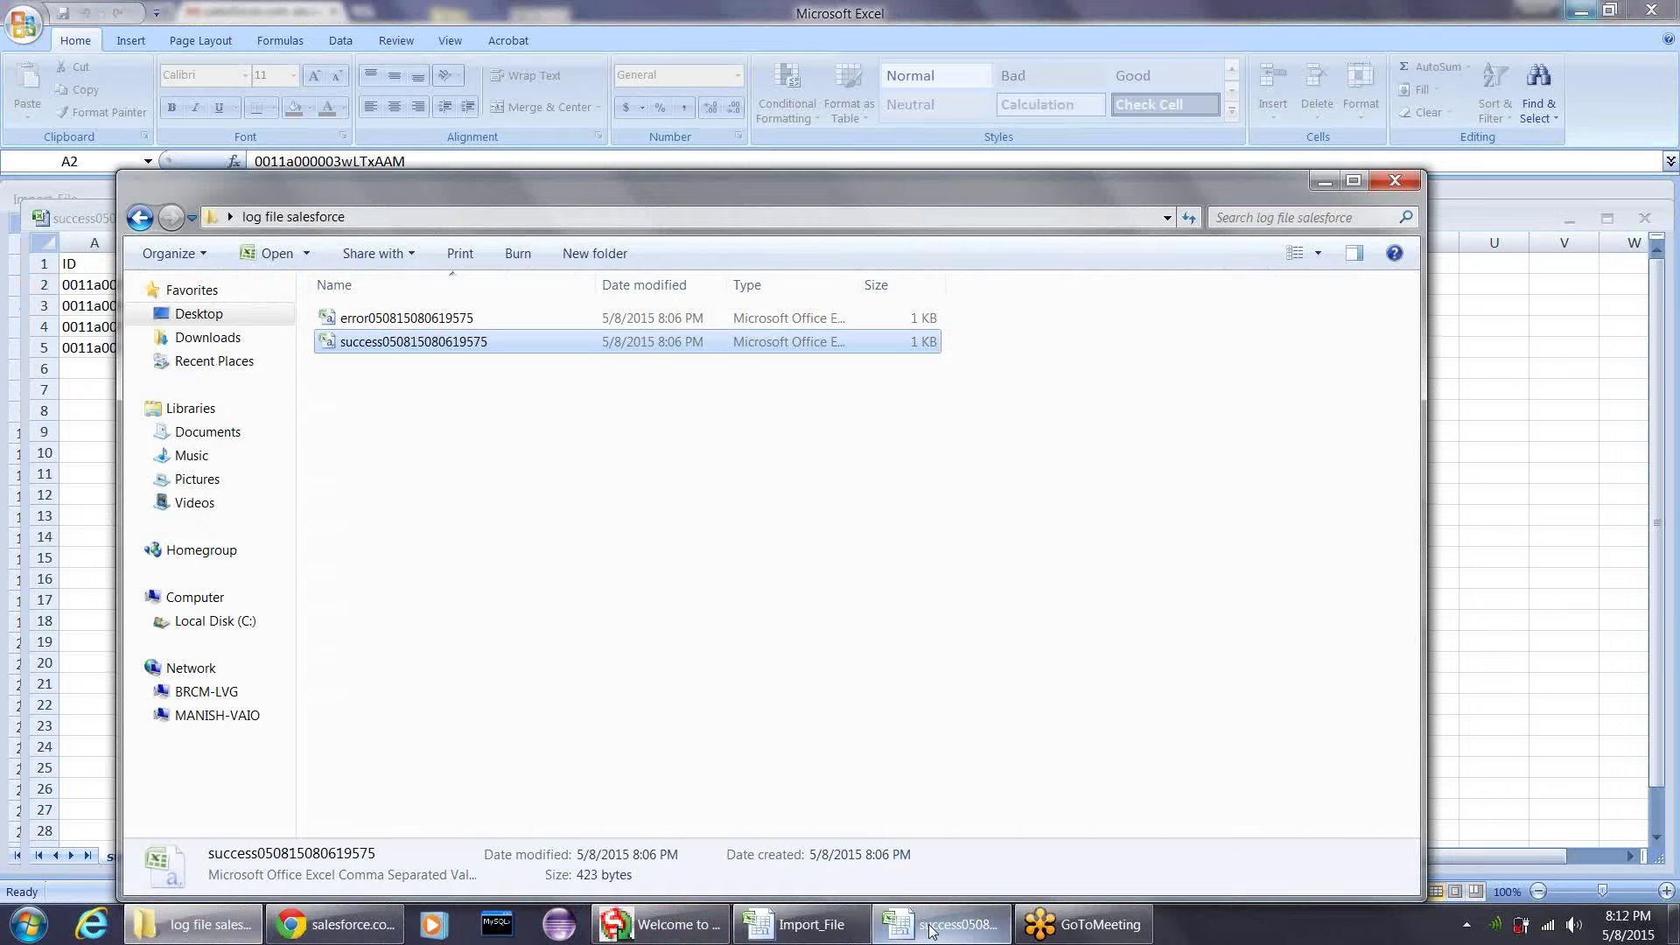
right_click(930, 926)
left_click(927, 868)
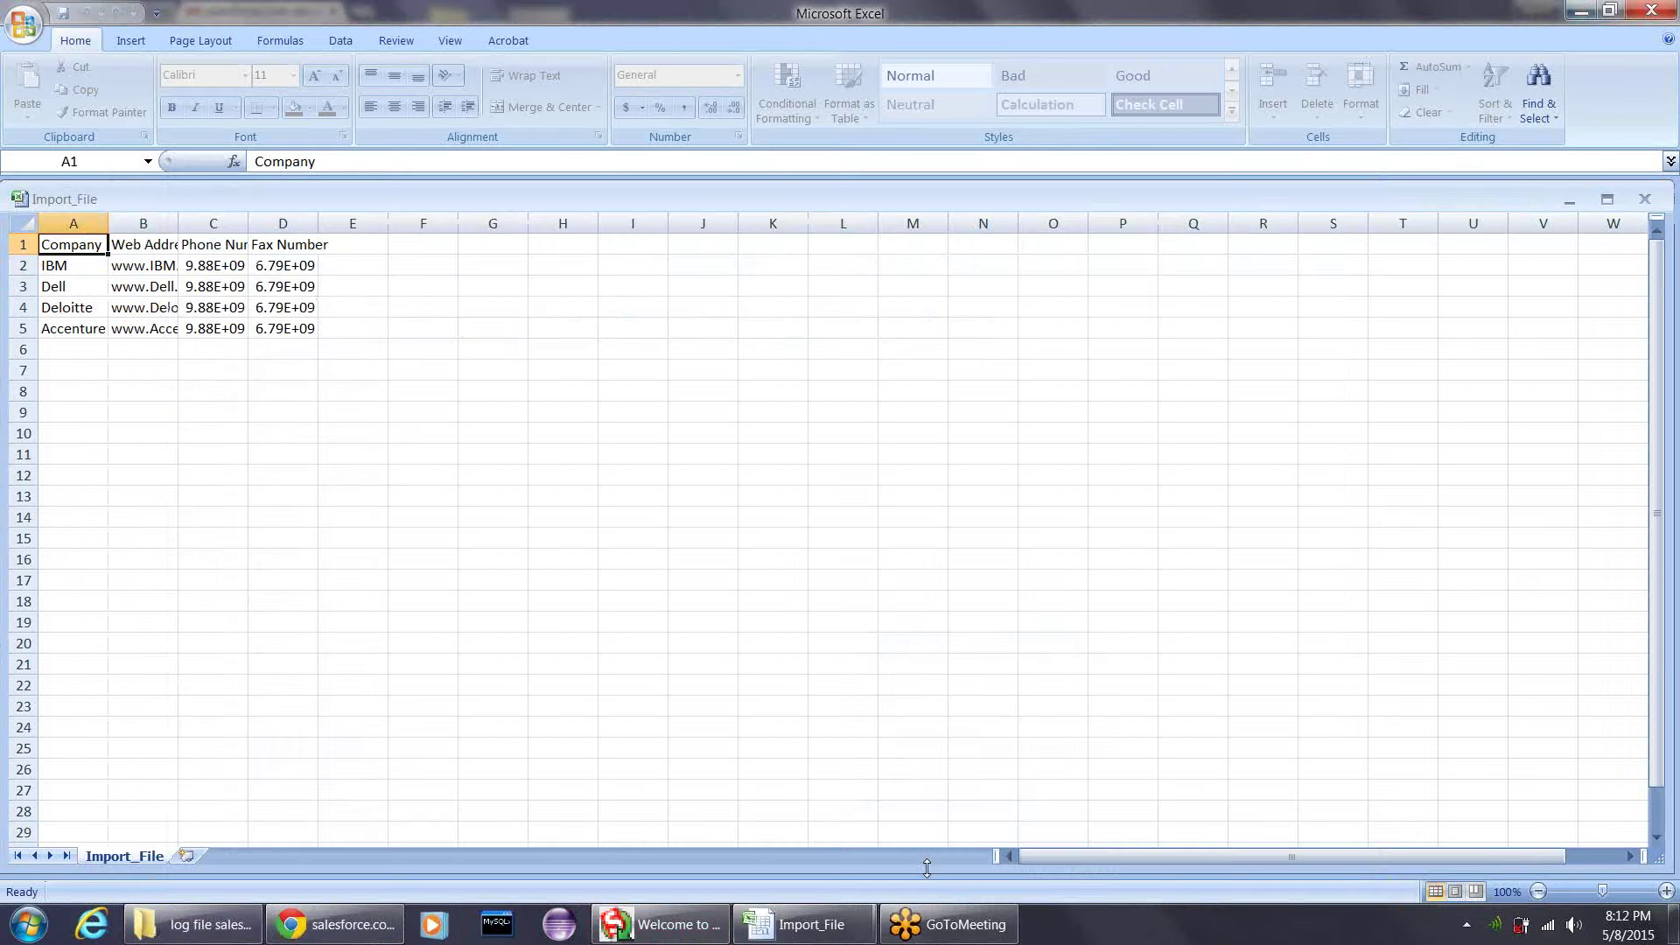
right_click(833, 911)
left_click(756, 868)
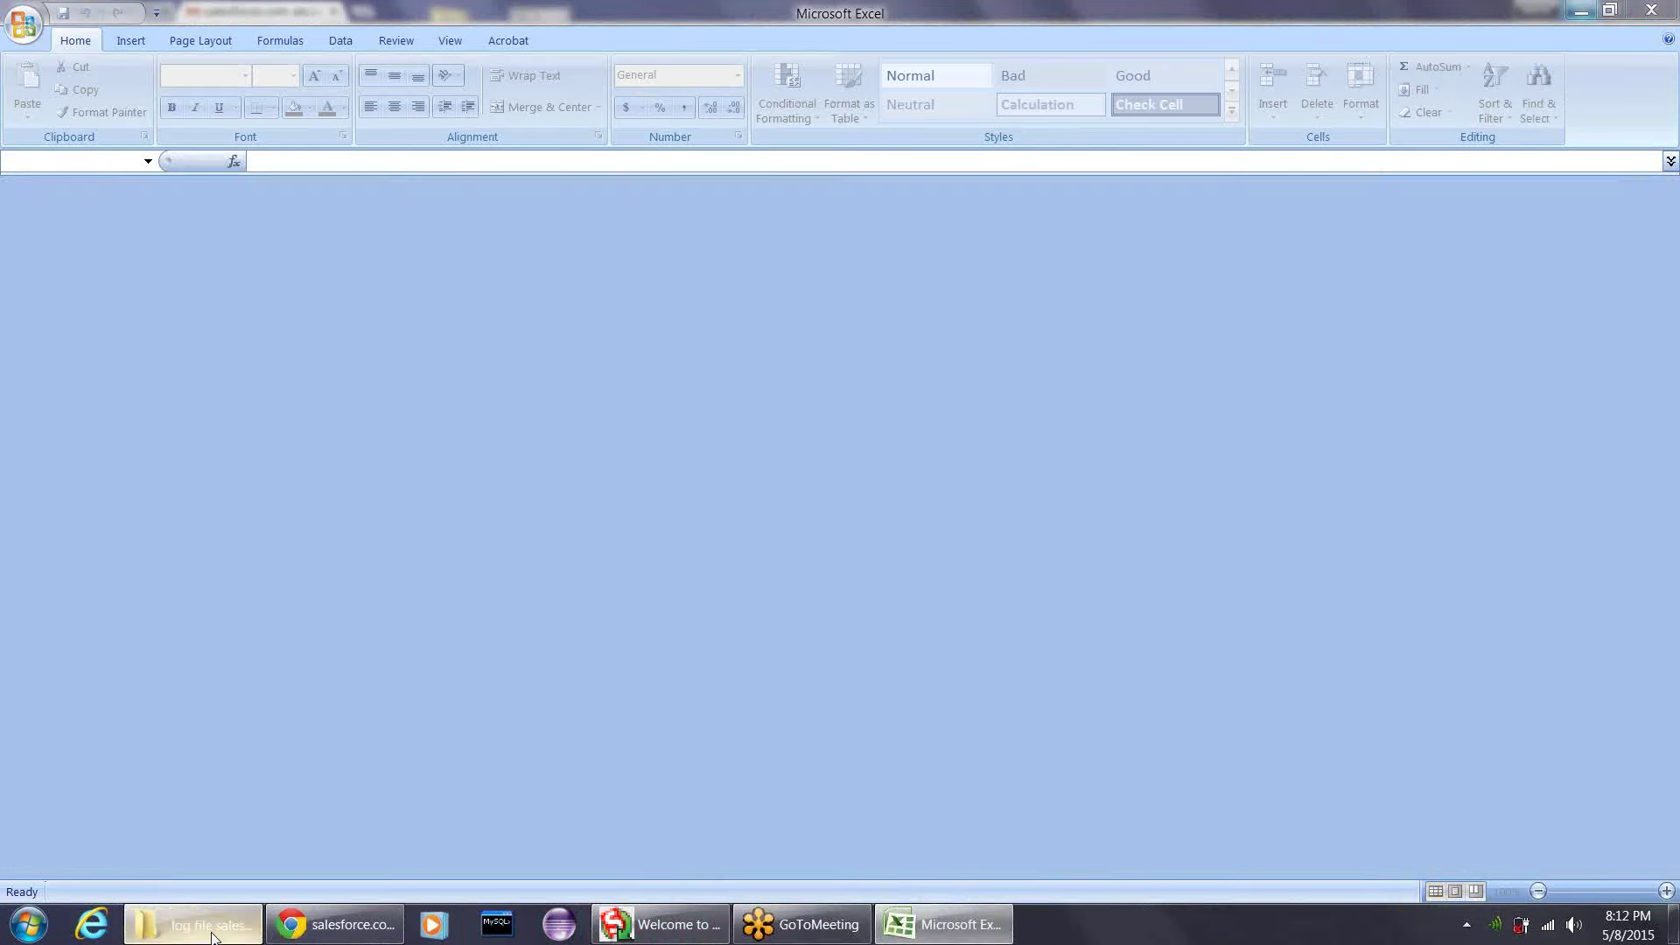
left_click(195, 924)
double_click(413, 343)
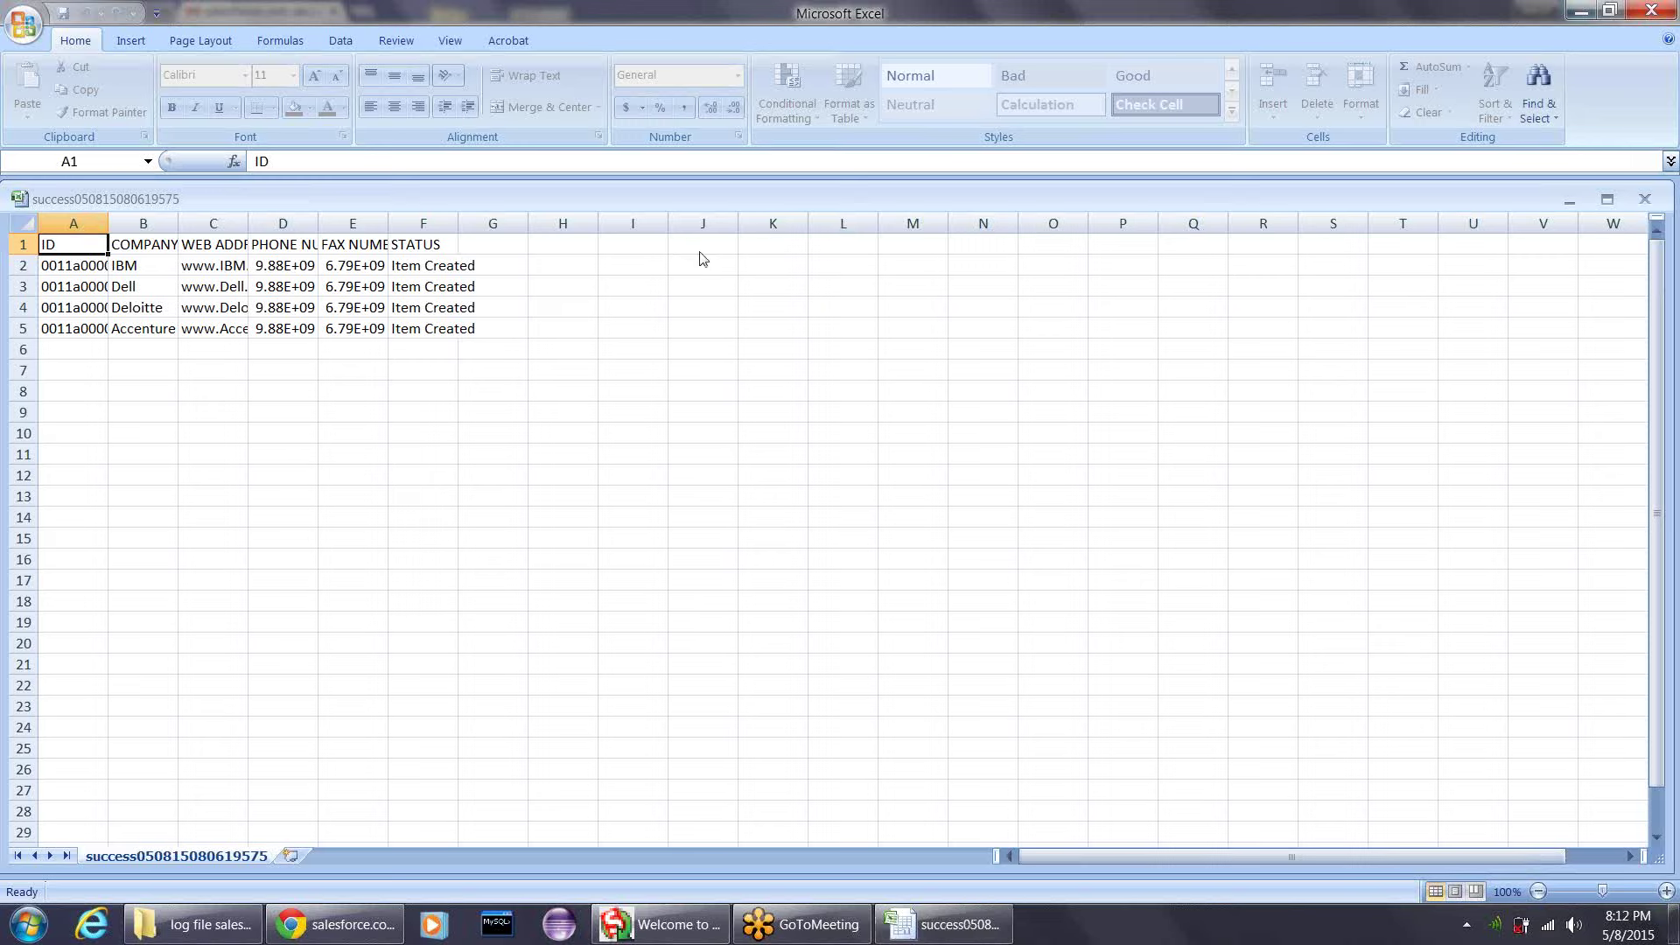
left_click(1651, 11)
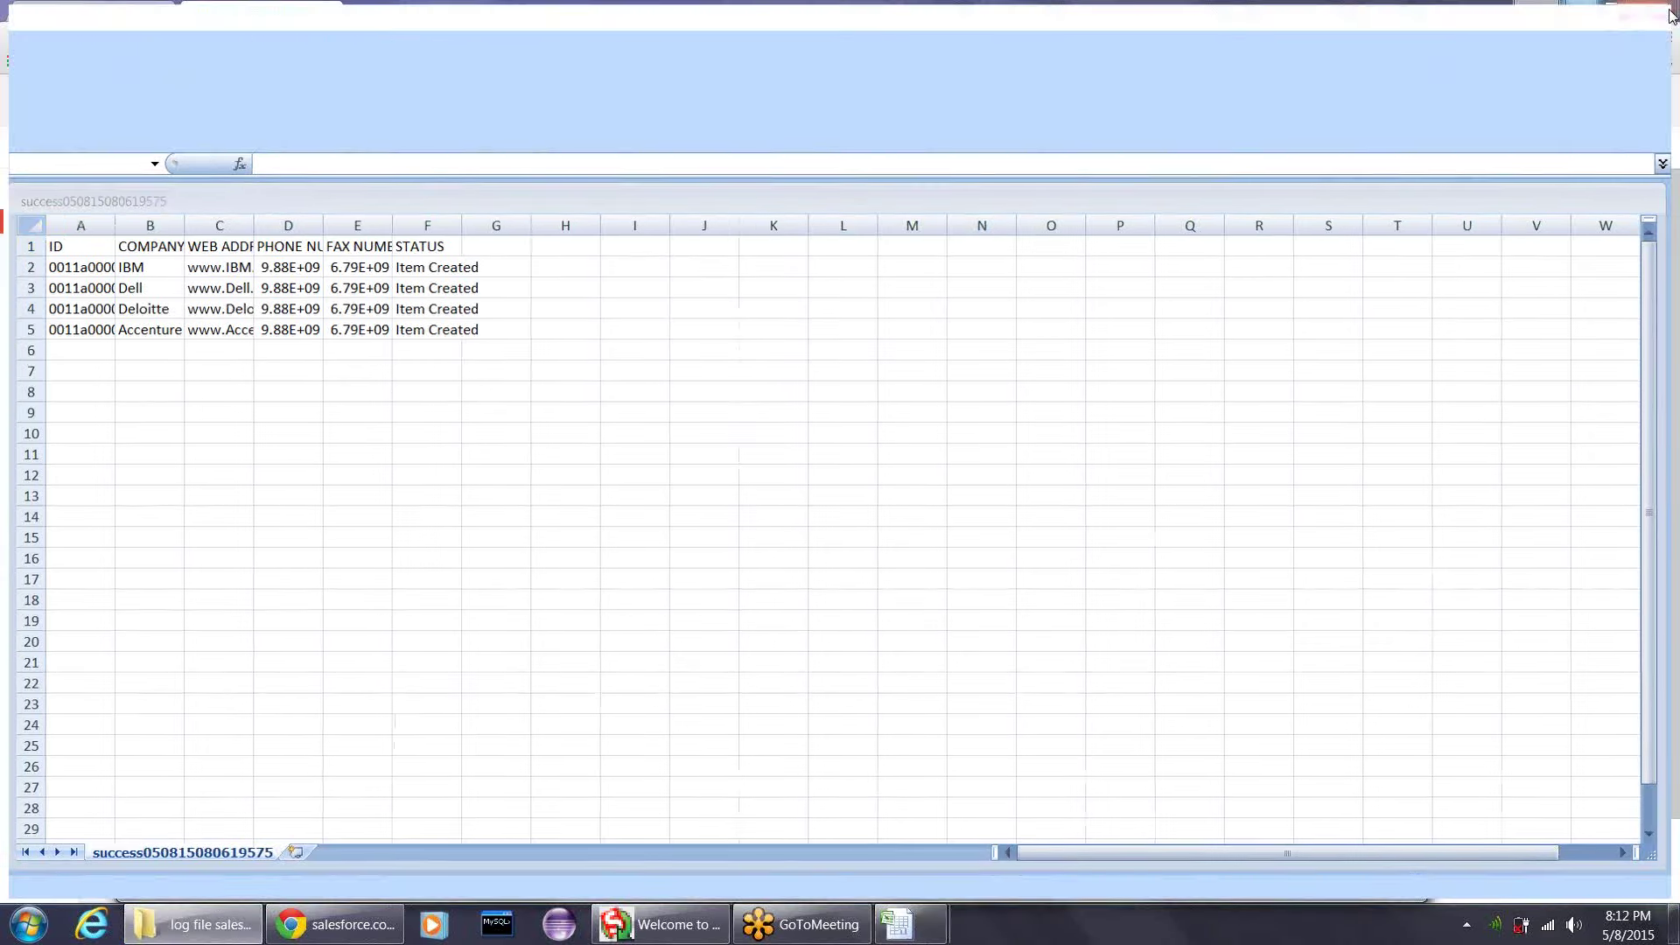
- Relaunch Excel 2007 via Start search, skip activation, and open the recent success file
right_click(545, 348)
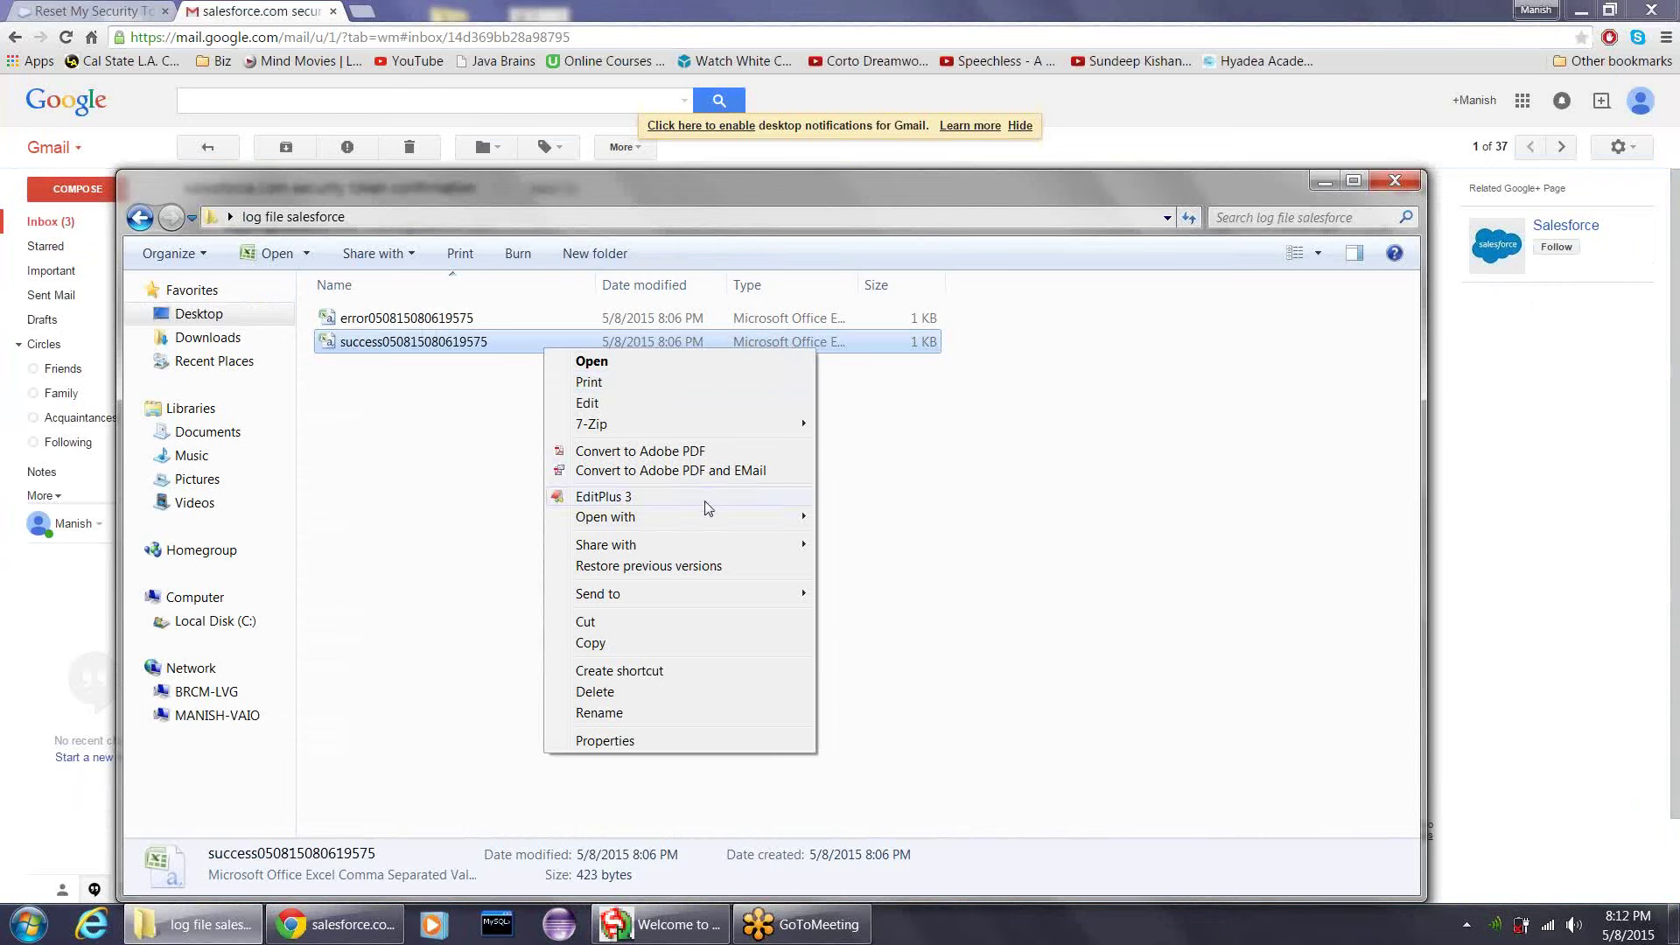
mouse_move(722, 521)
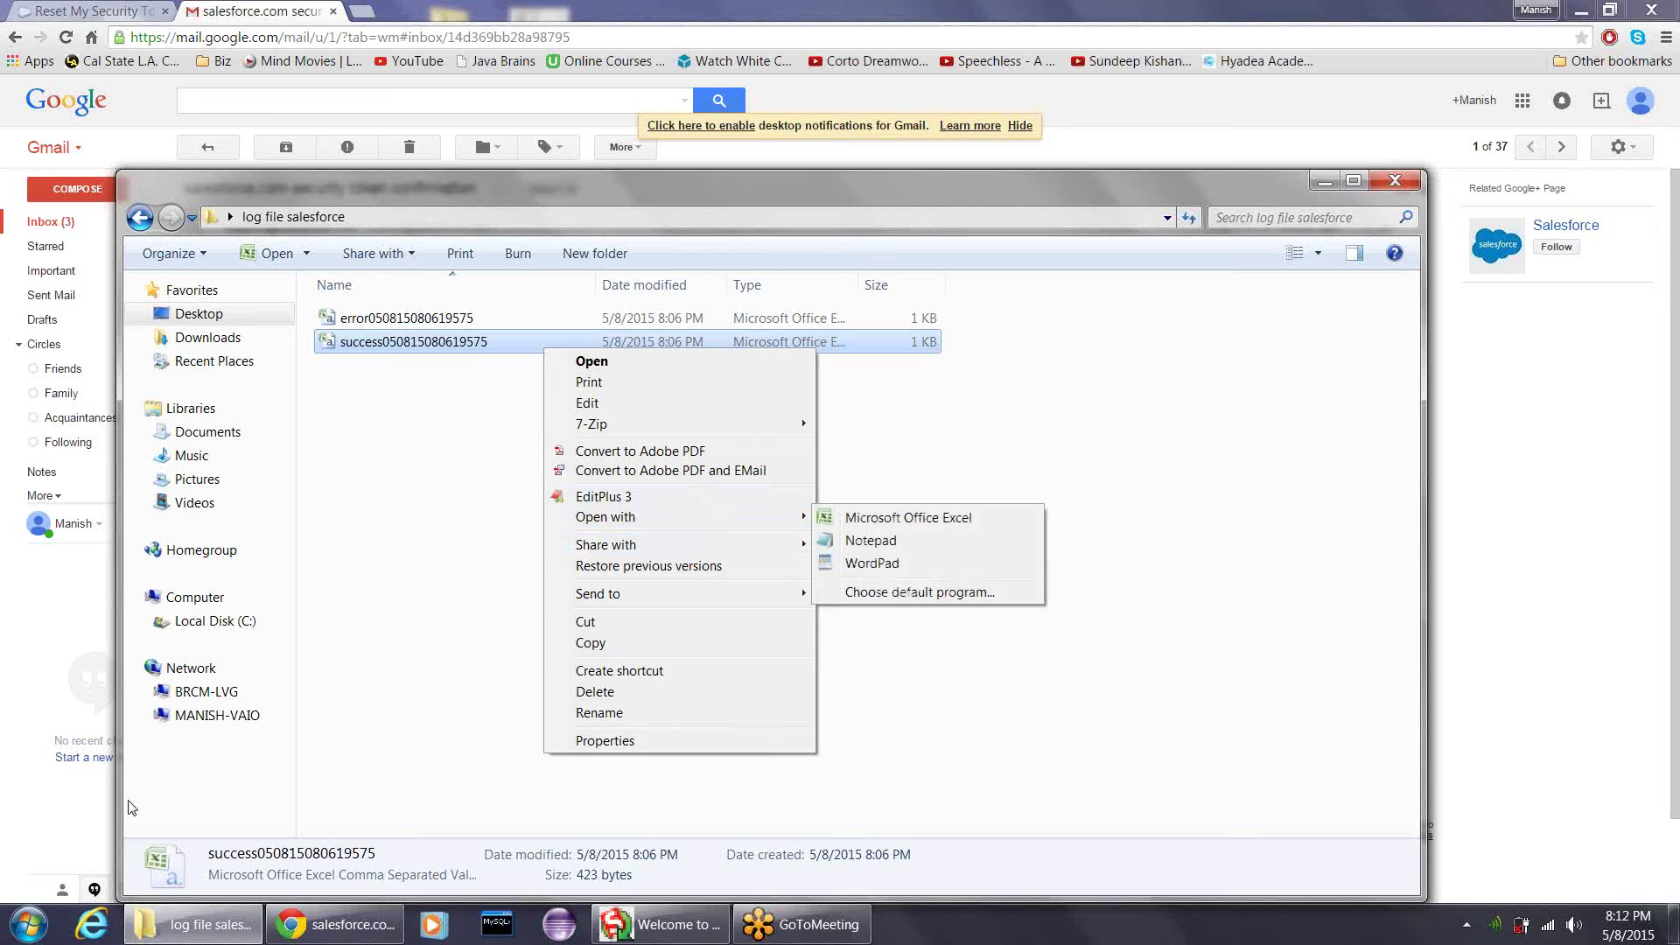
left_click(28, 929)
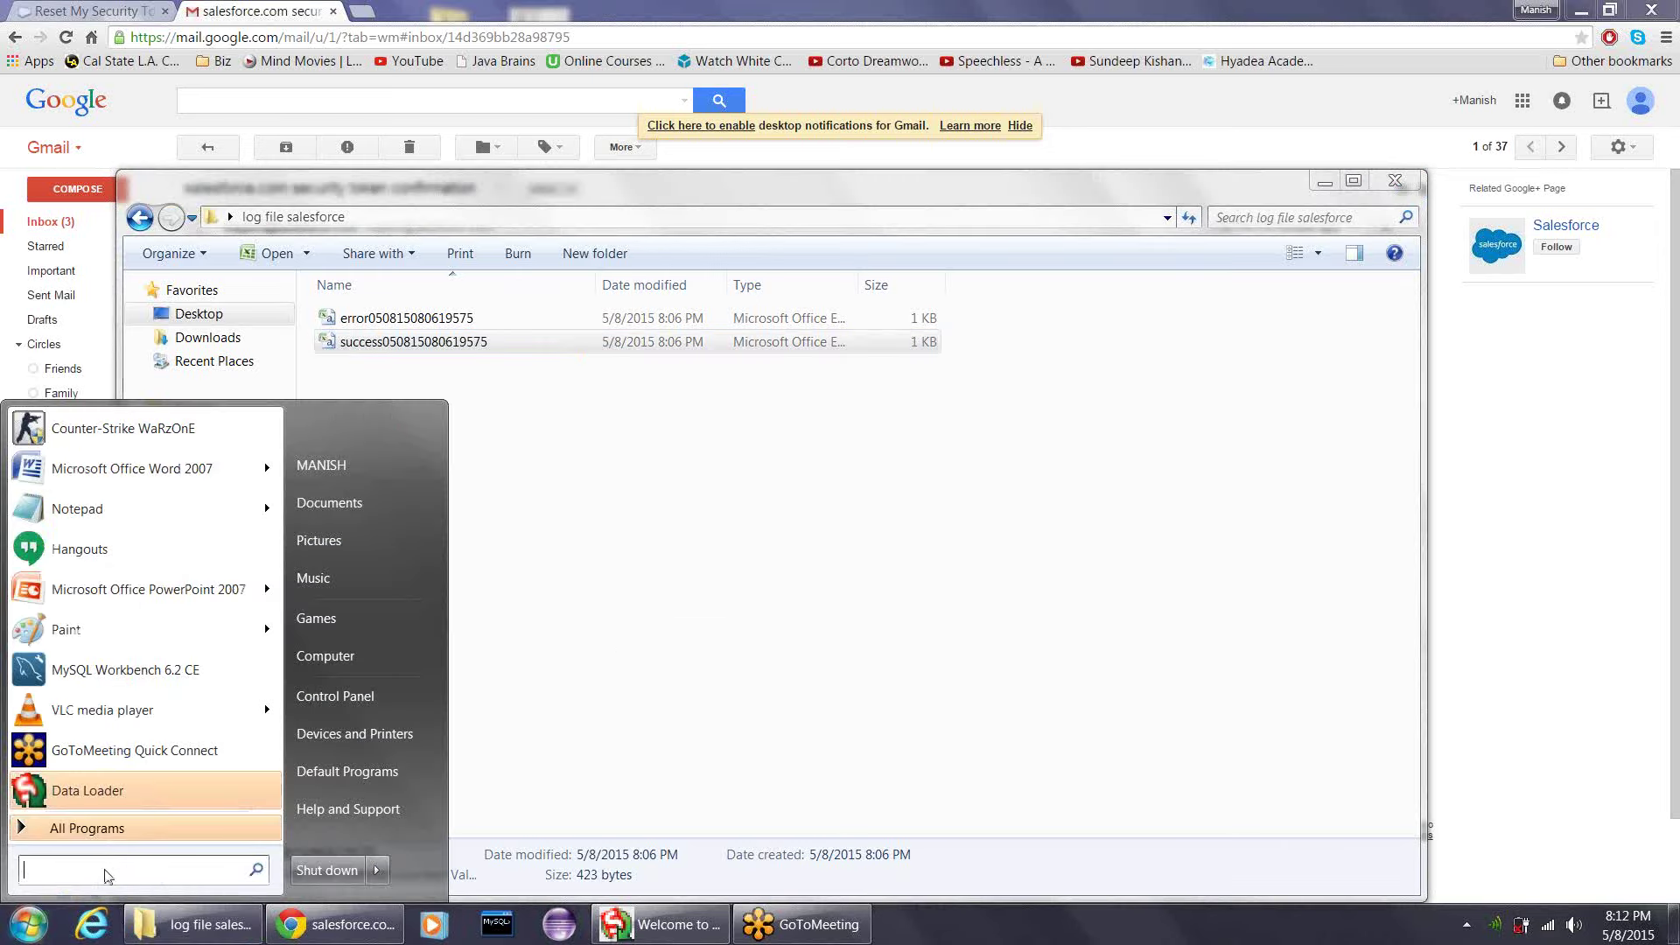
type("excel")
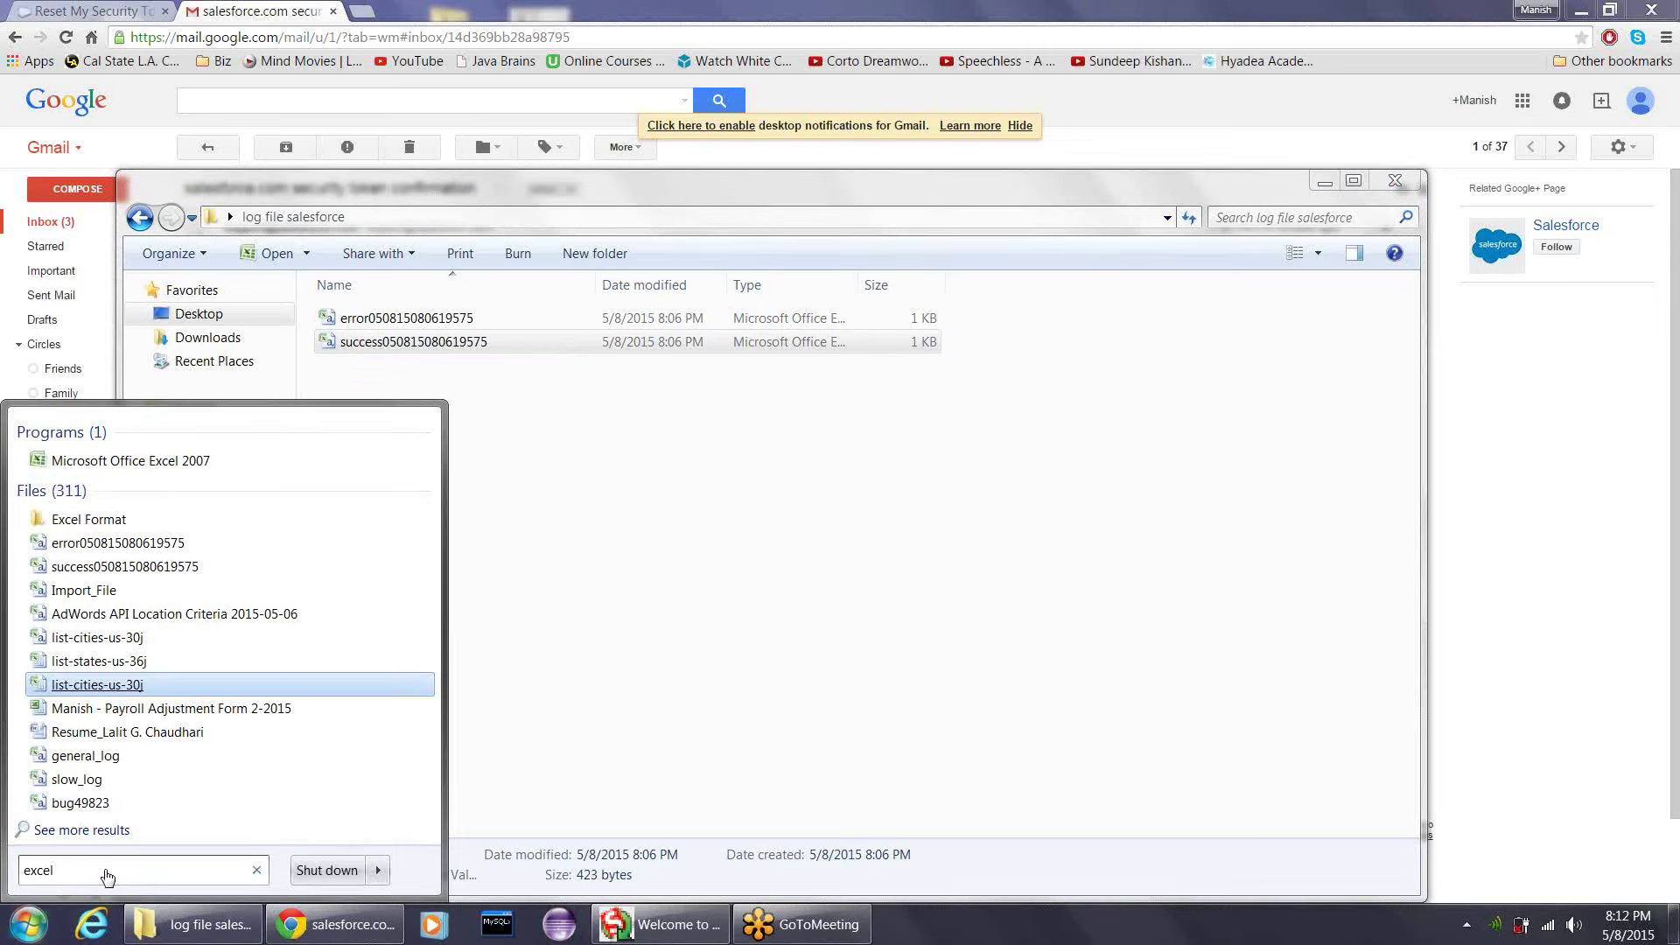
left_click(176, 462)
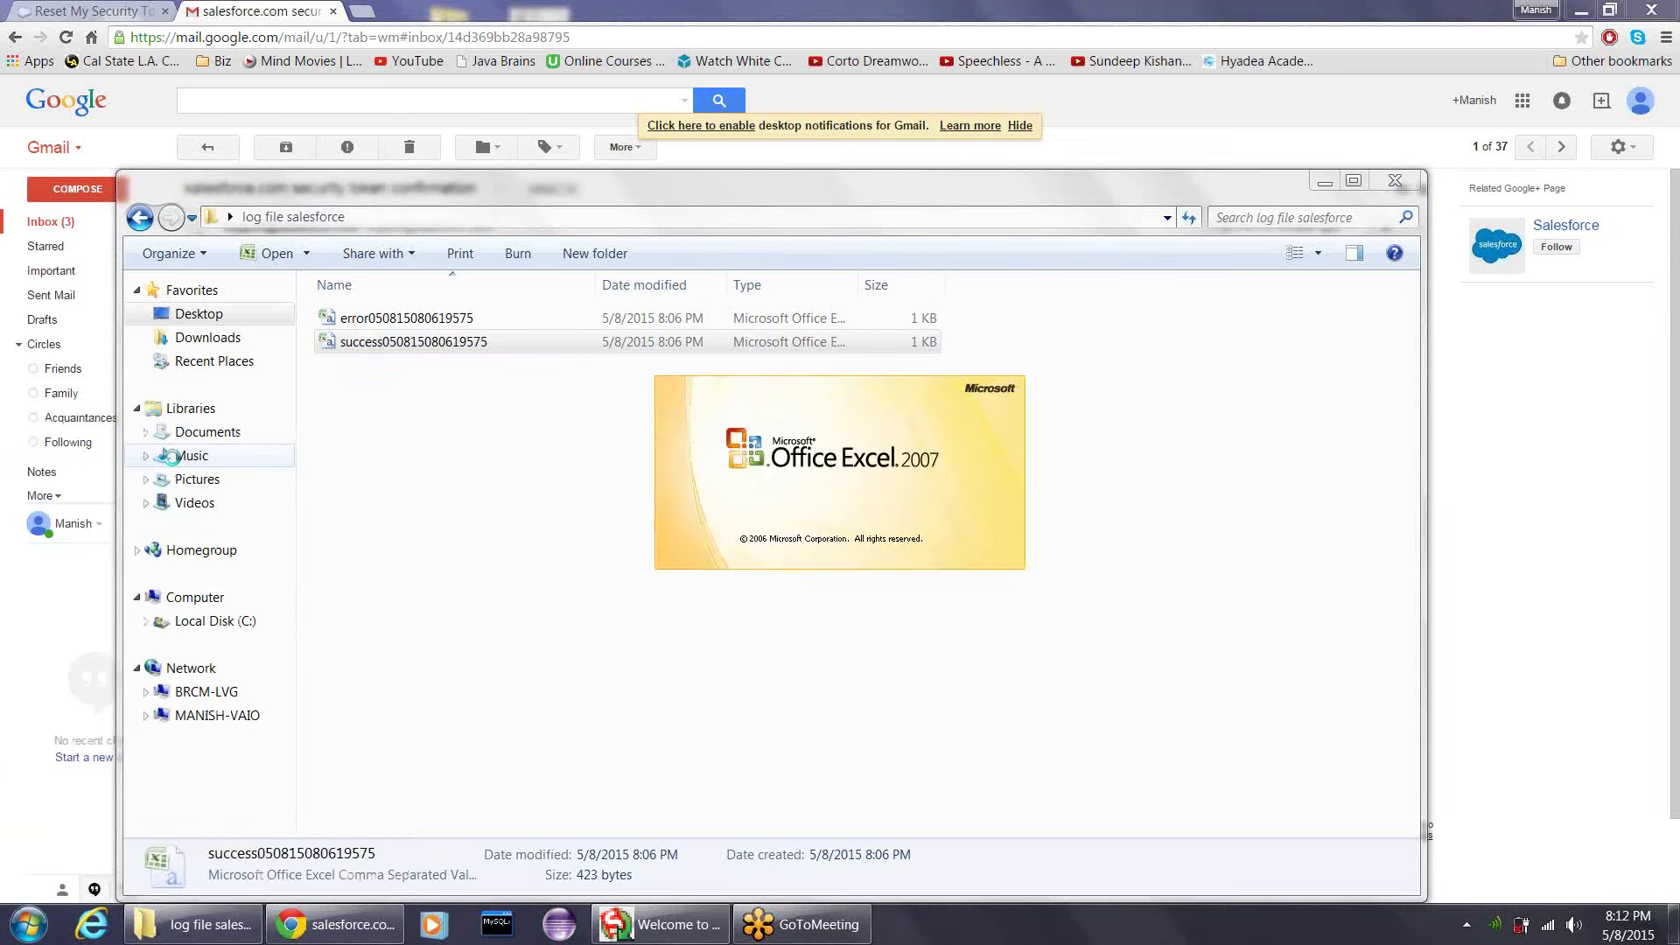
left_click(1067, 670)
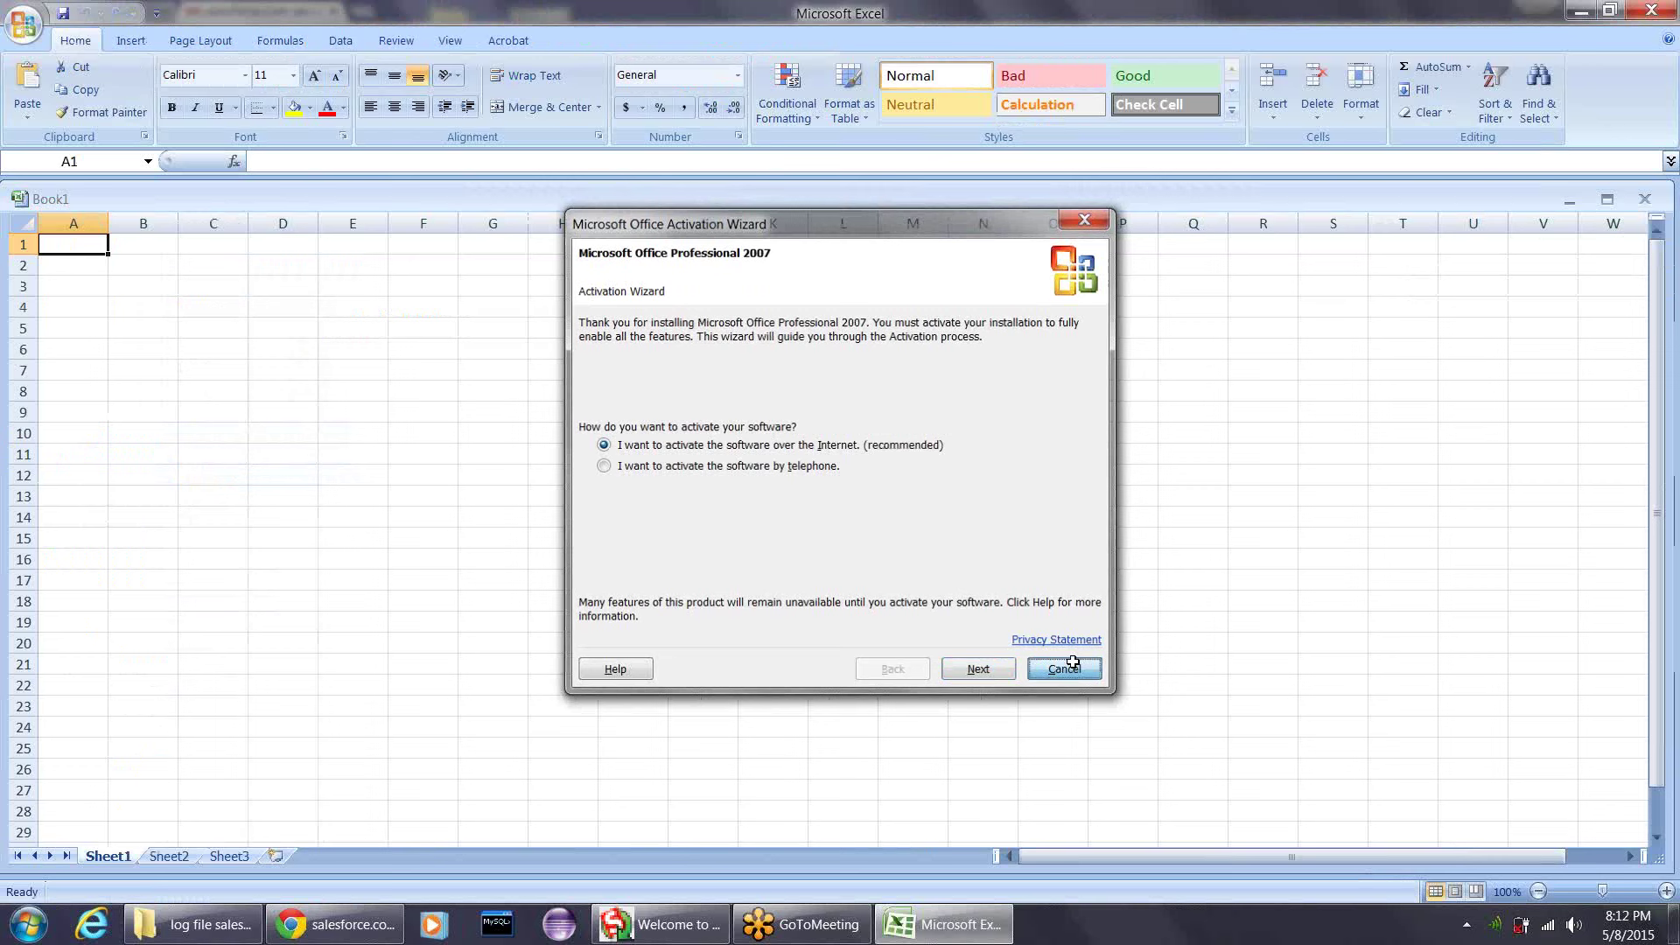
left_click(23, 24)
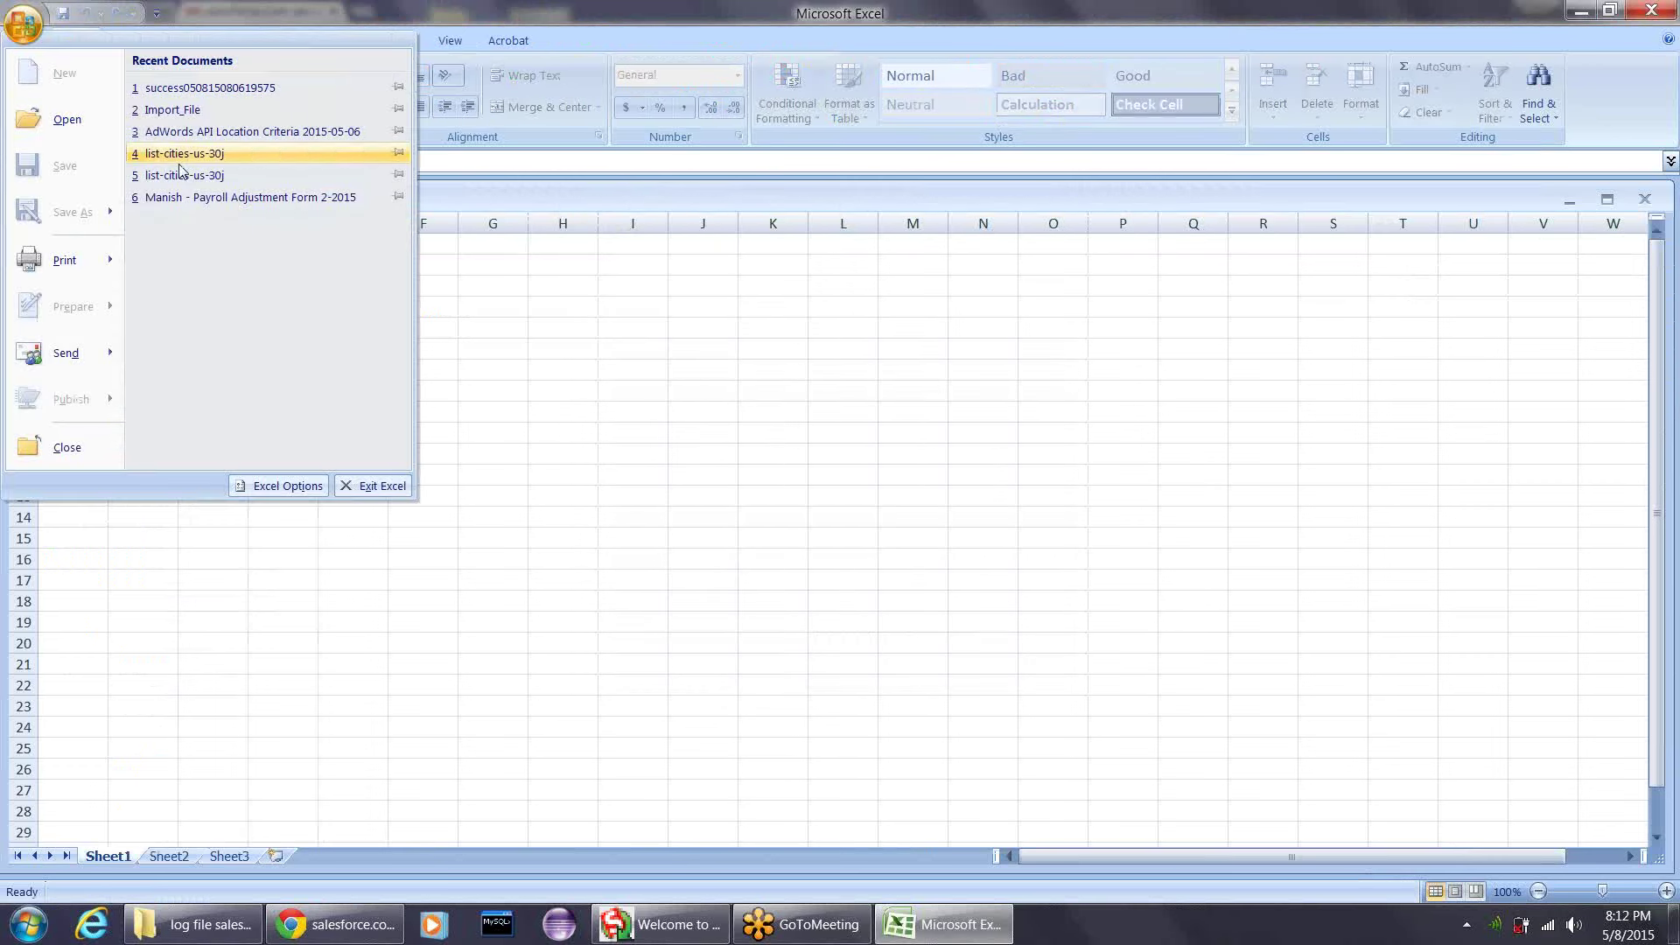
left_click(266, 84)
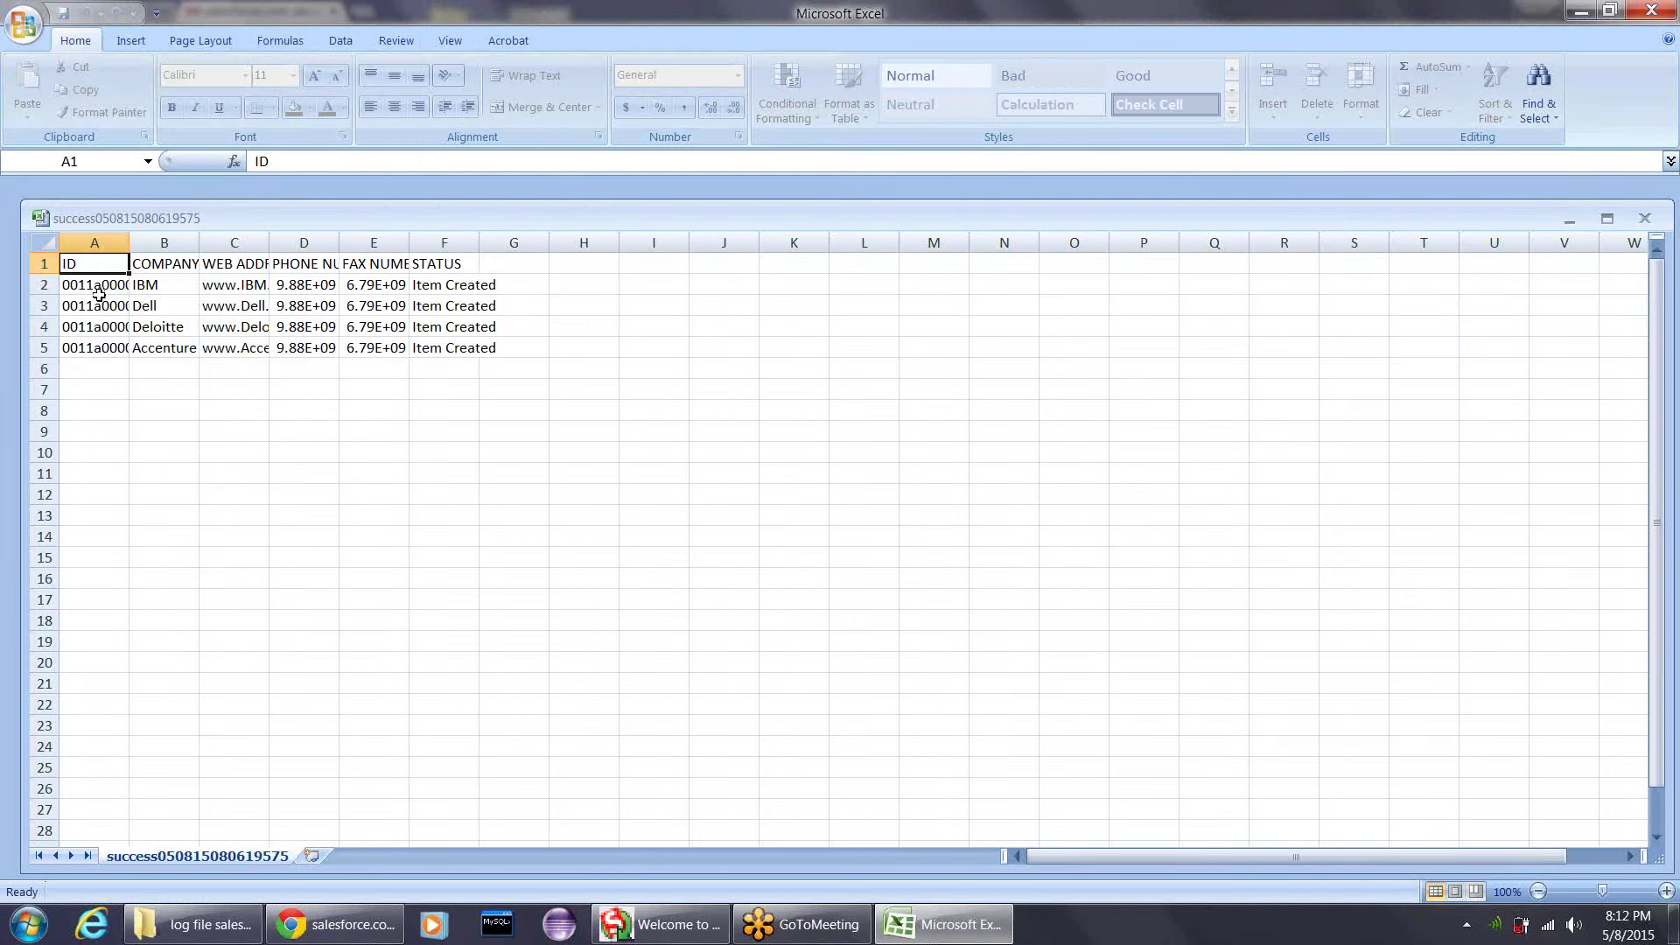
- Check the ID column cells, then reopen Excel's recent documents list
left_click(99, 299)
left_click(91, 264)
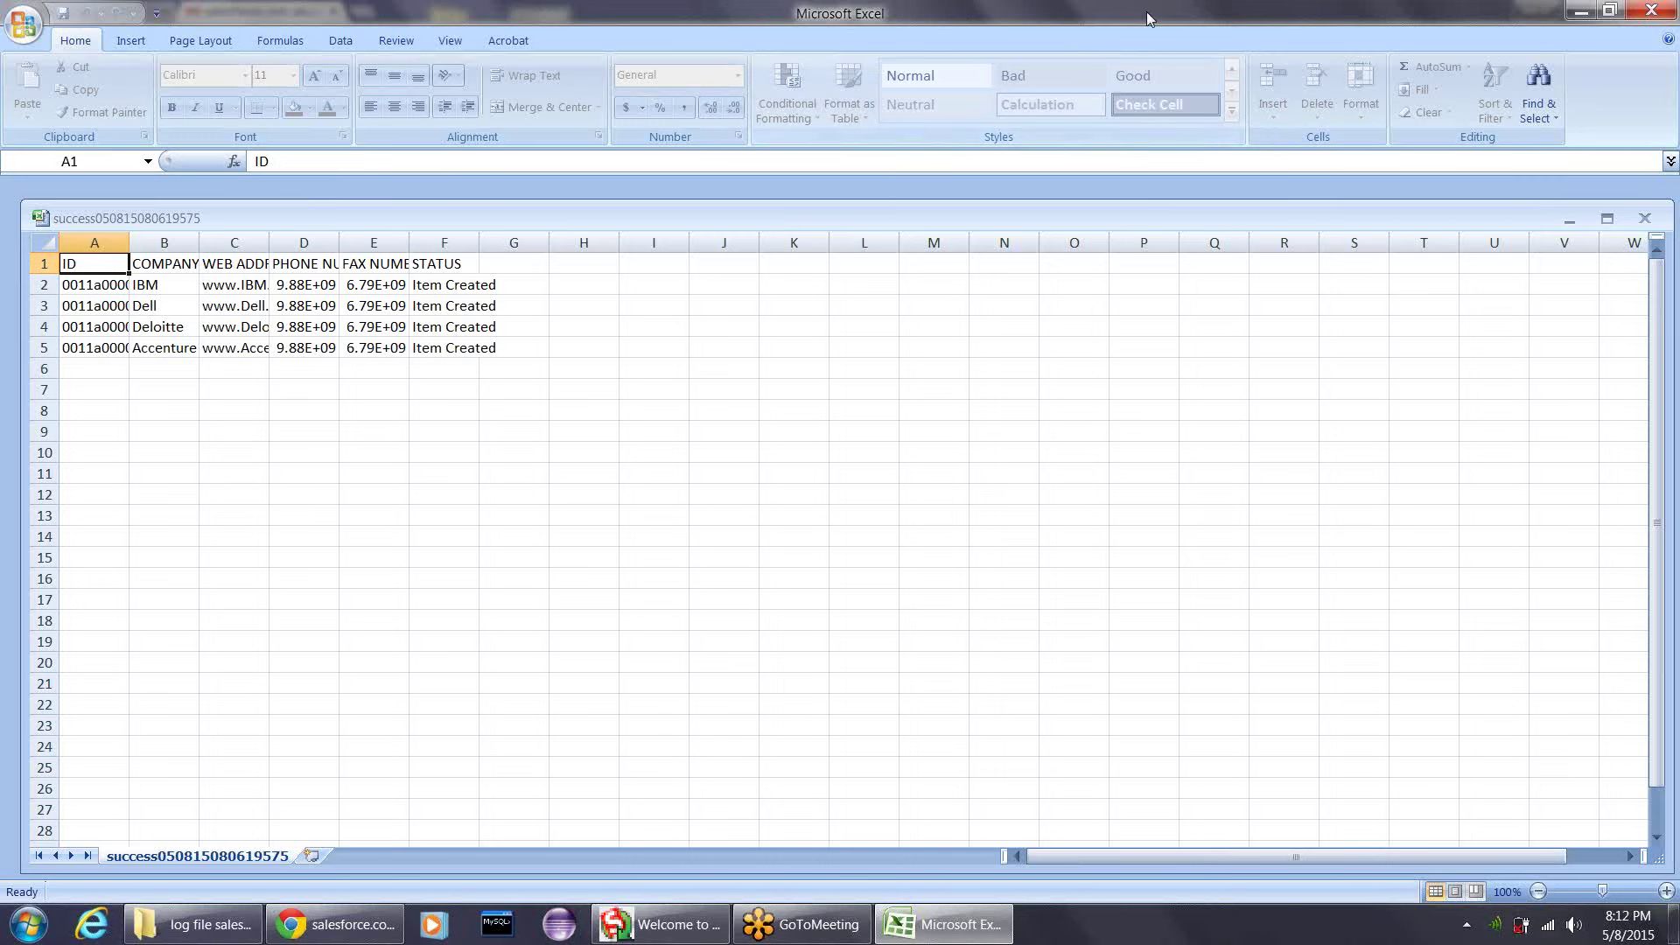
left_click(222, 930)
right_click(455, 342)
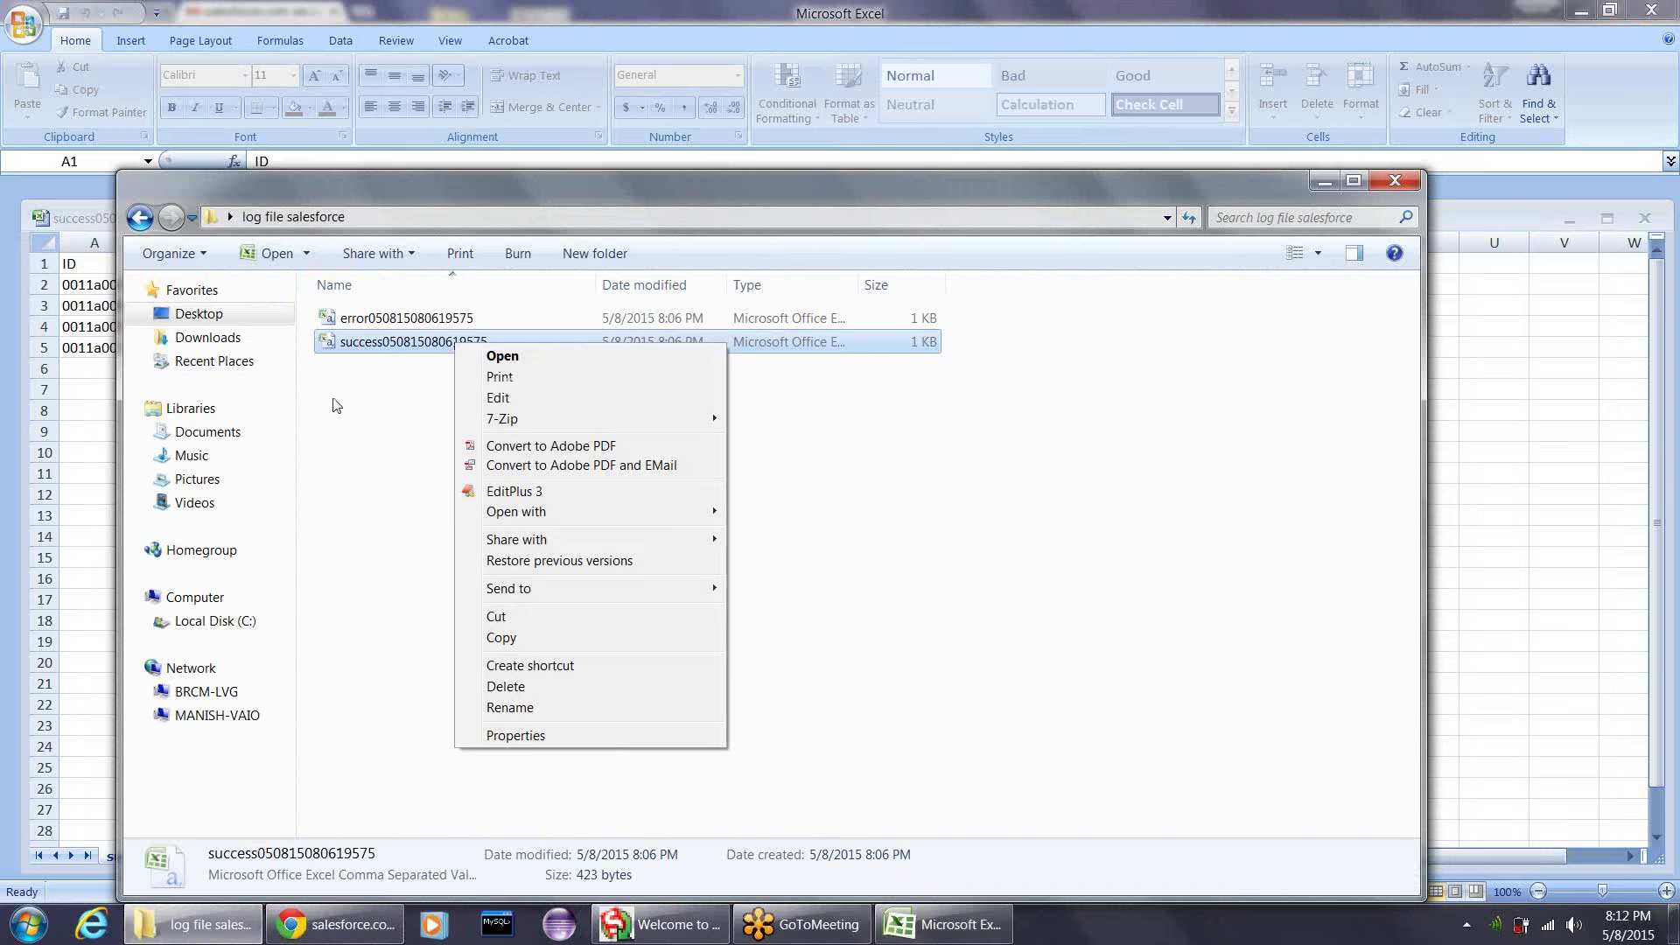
left_click(26, 29)
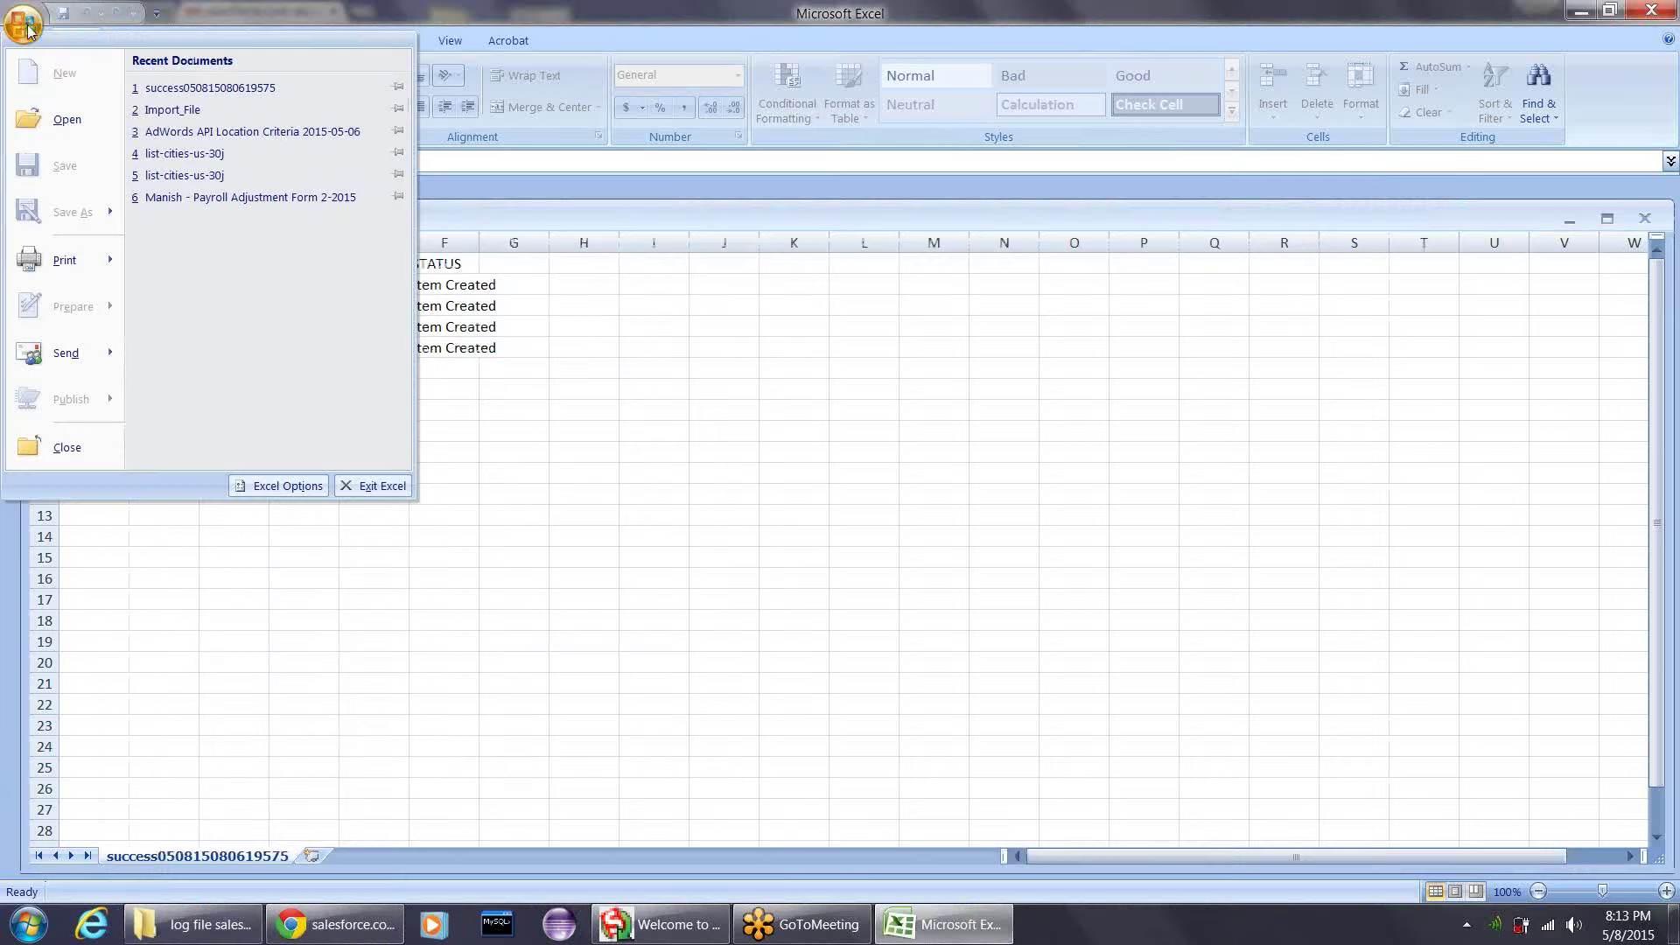
left_click(63, 120)
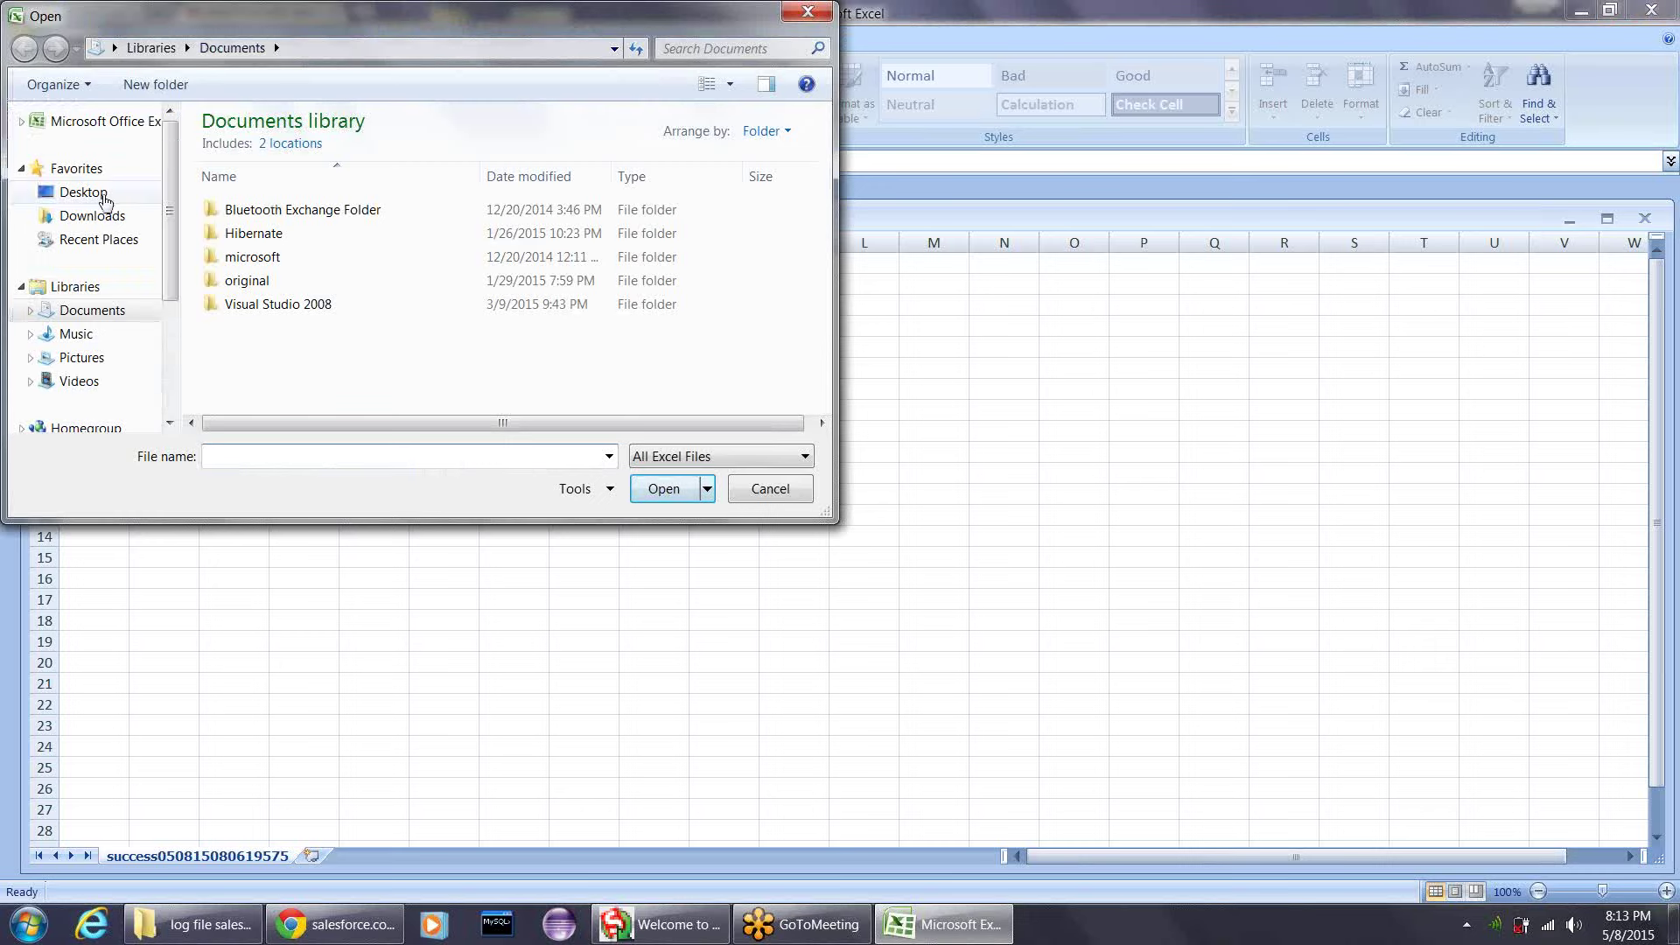
left_click(105, 195)
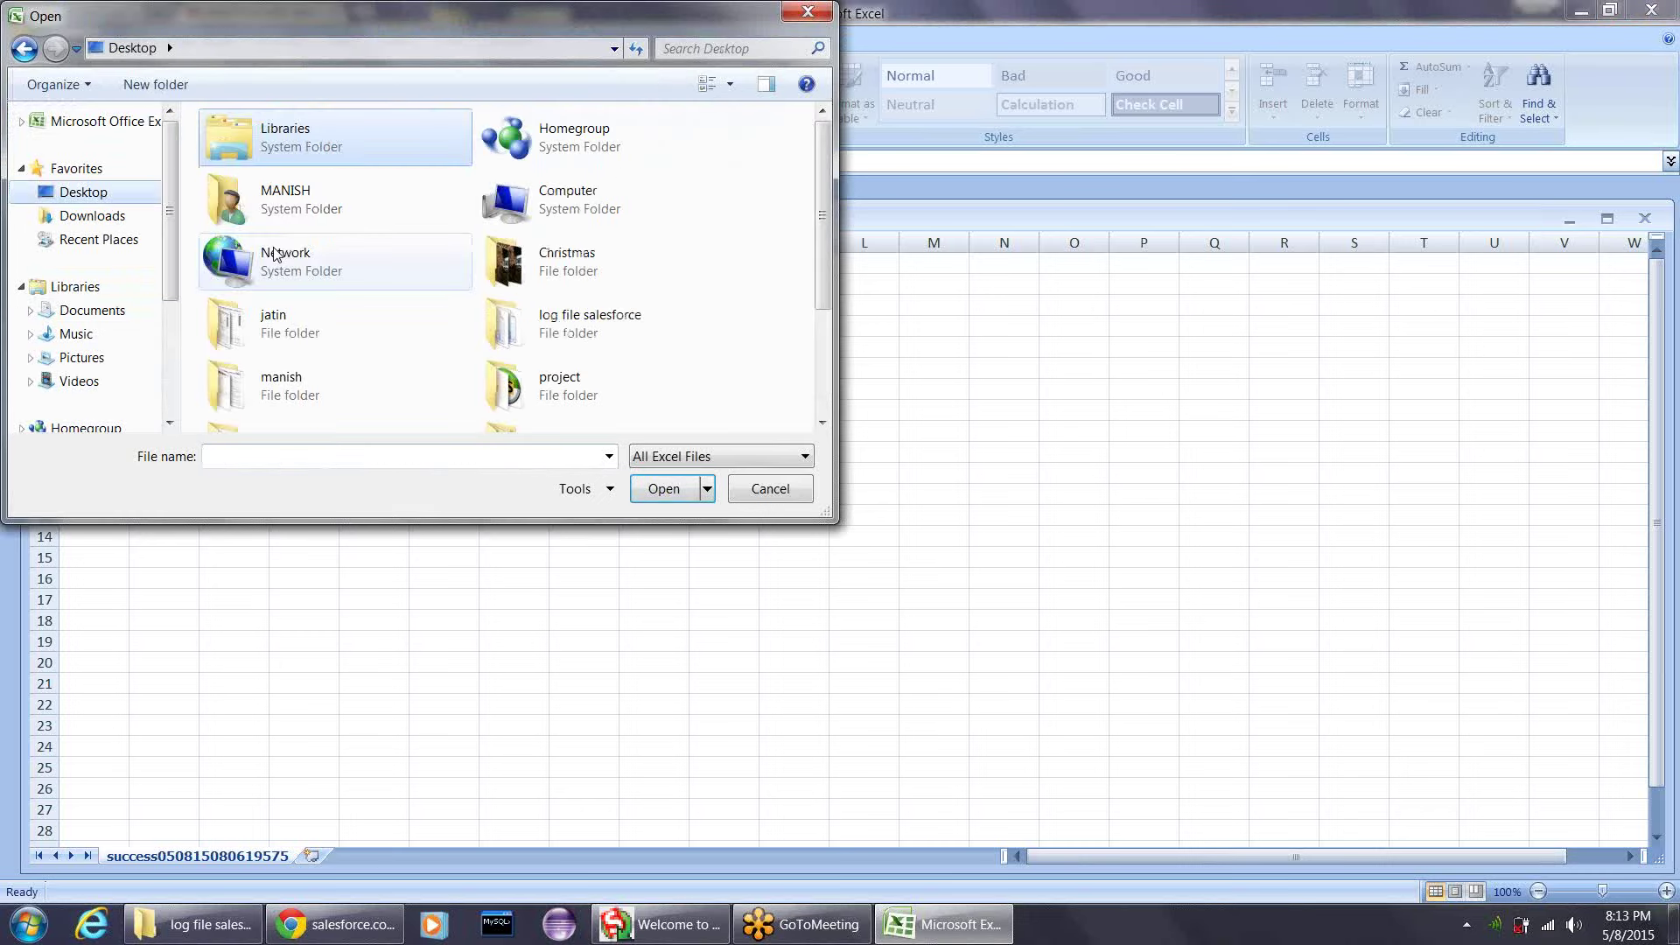
double_click(571, 321)
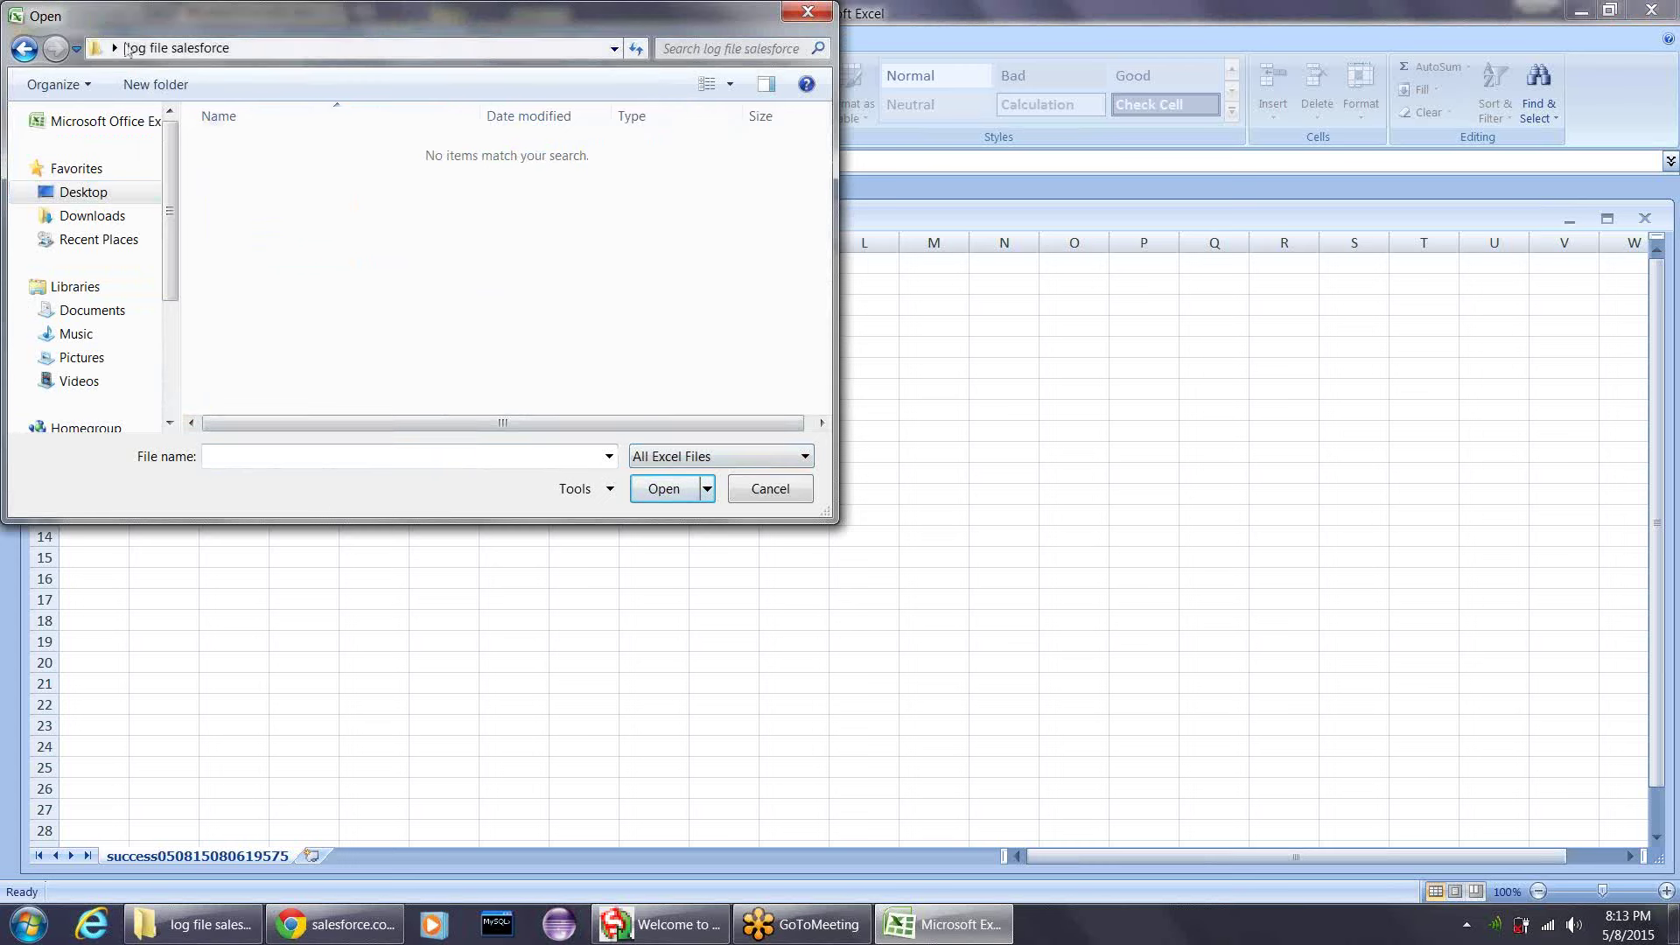
left_click(674, 462)
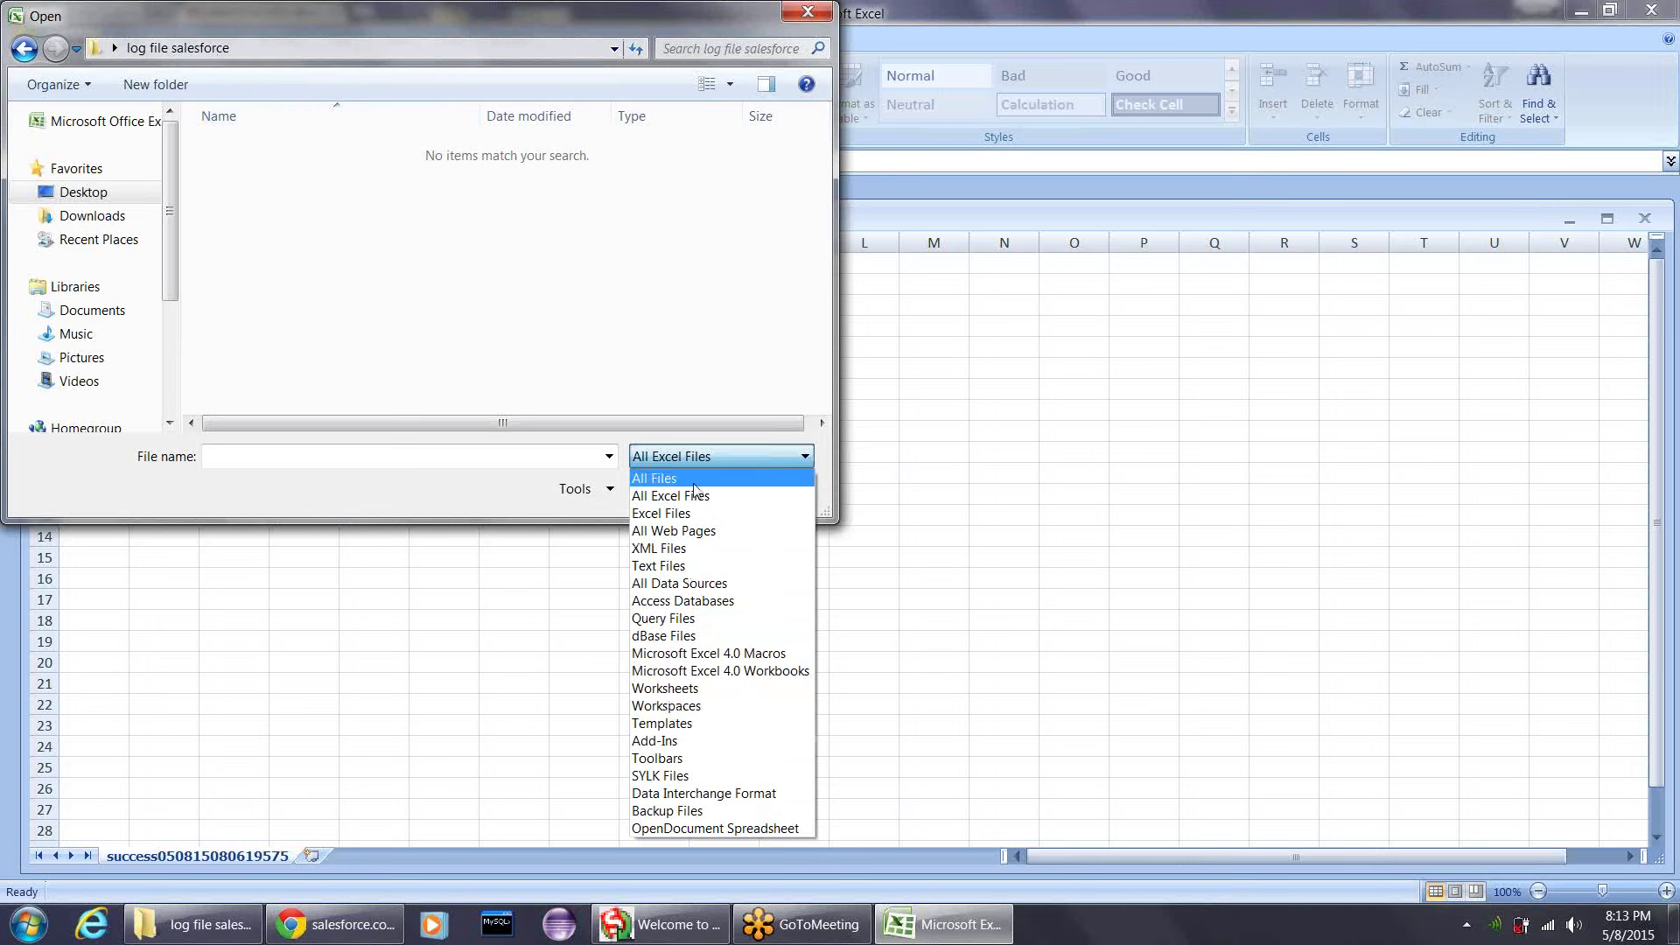
left_click(683, 478)
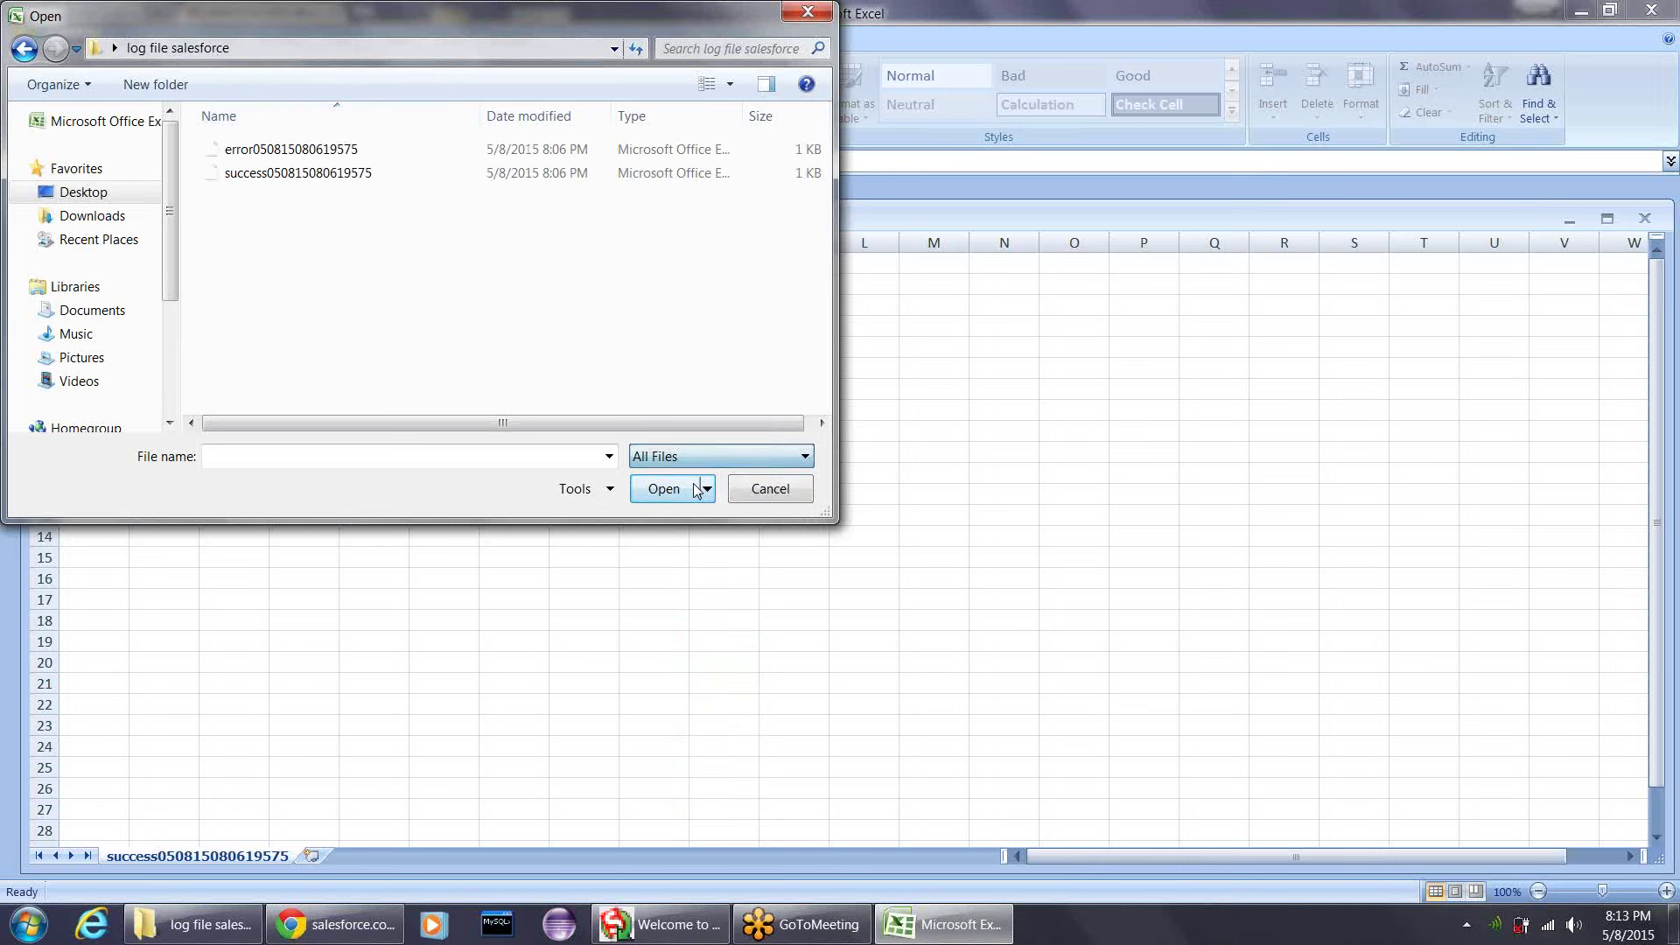
left_click(472, 173)
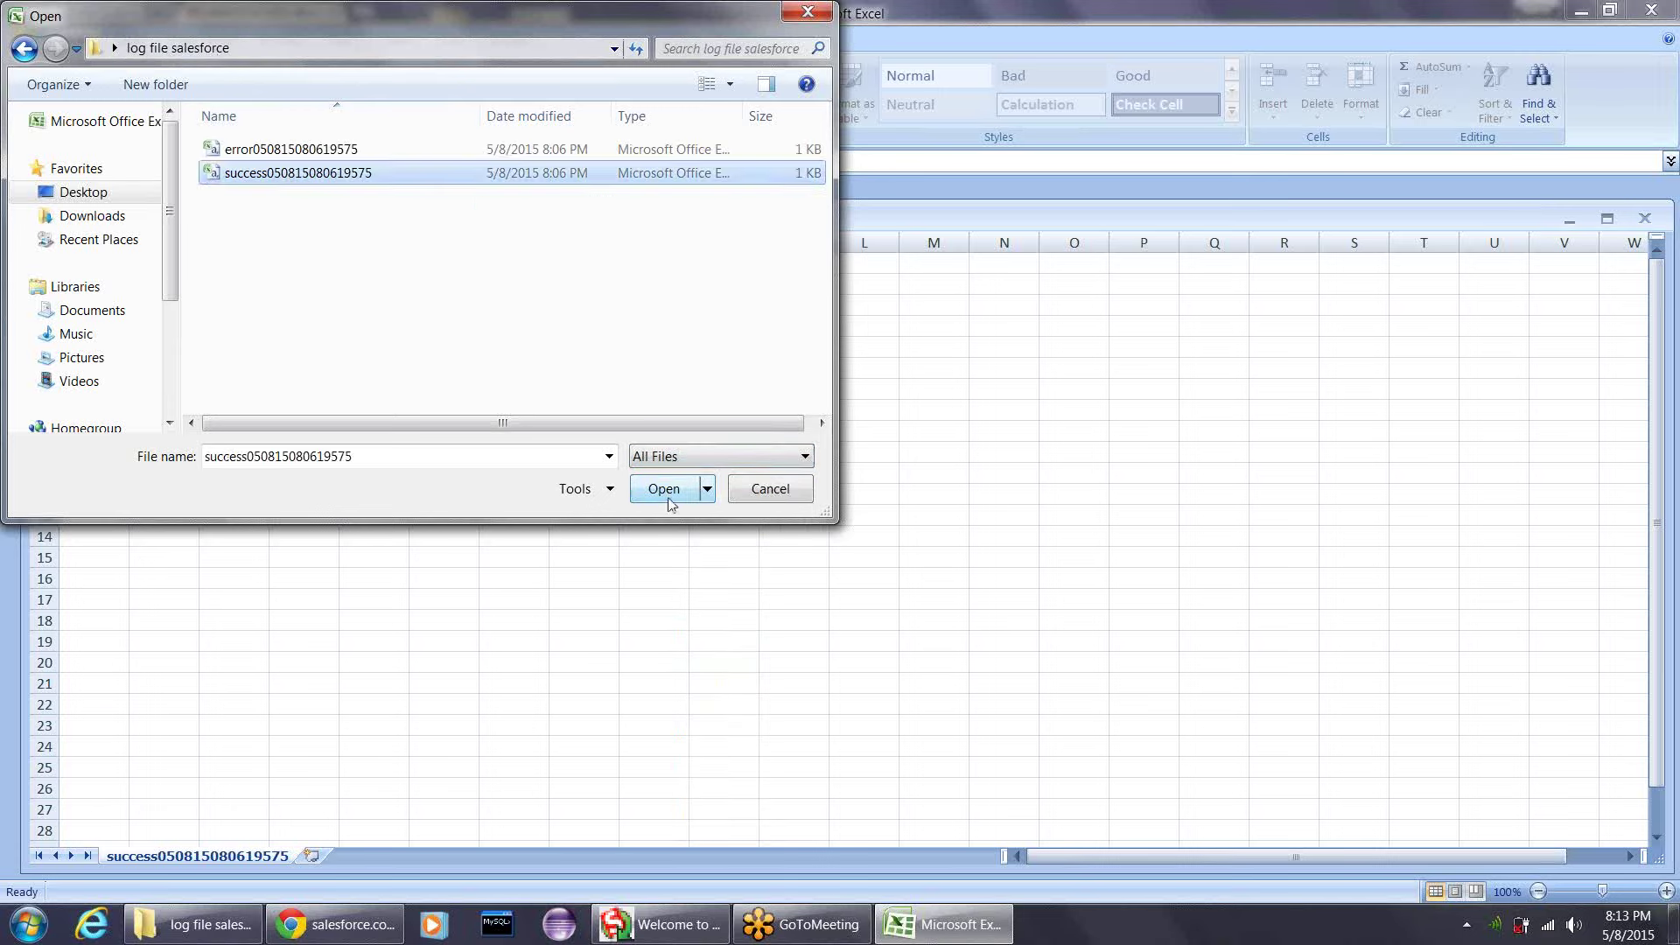
left_click(665, 489)
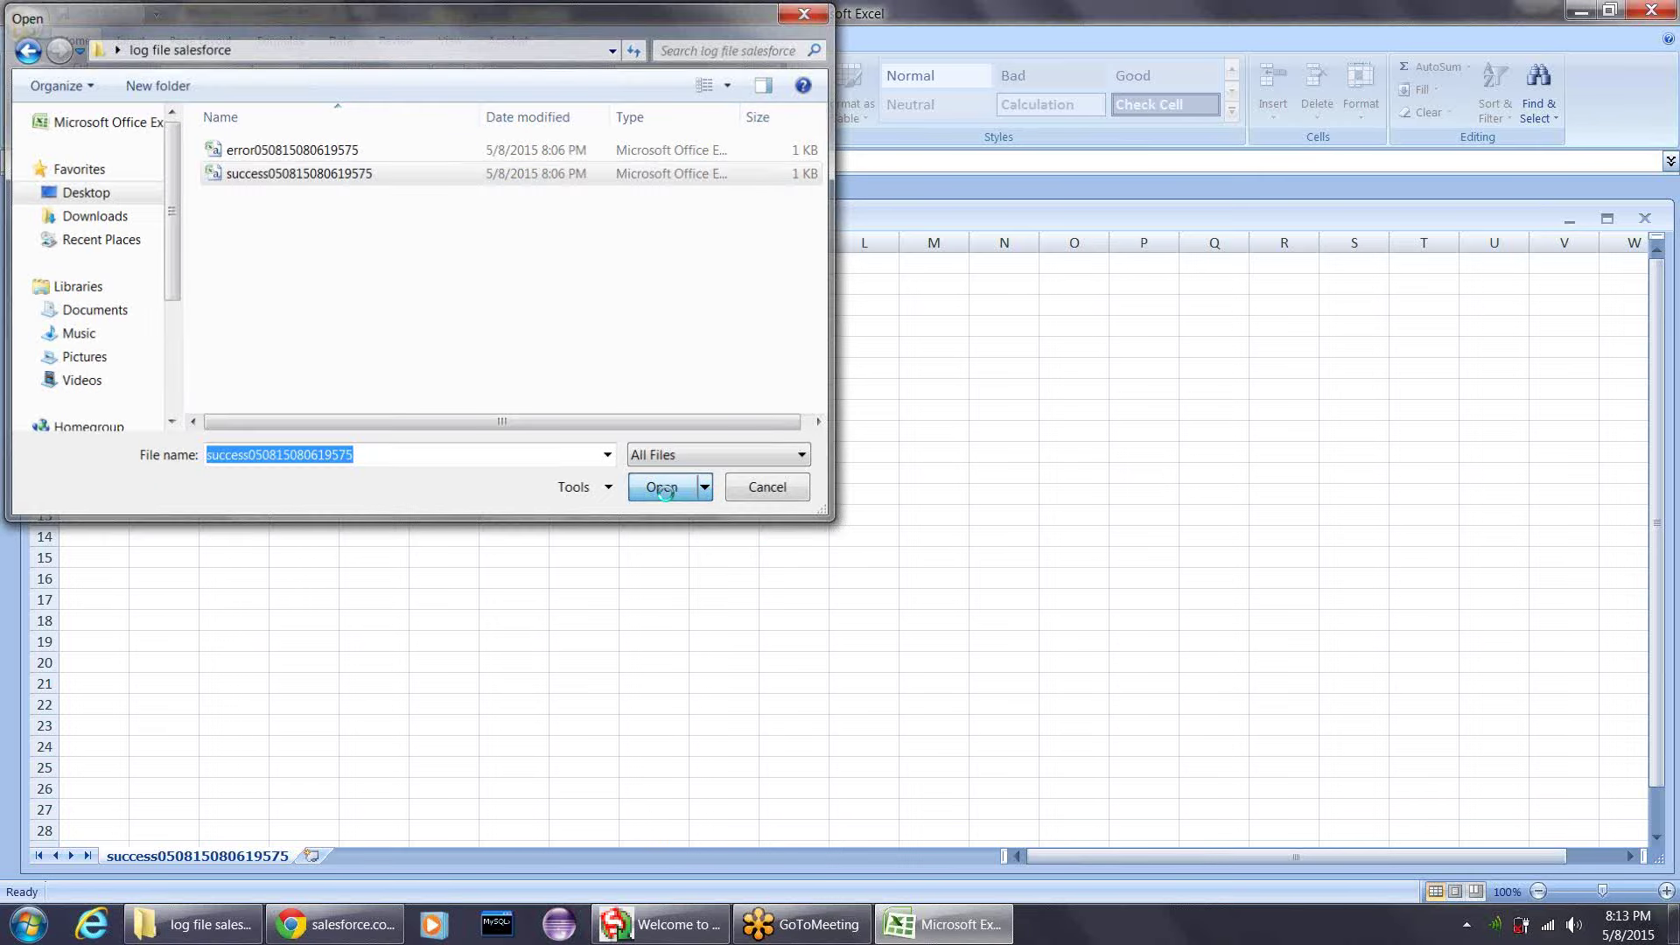
key("ctrl+Down")
left_click(94, 266)
key("Up")
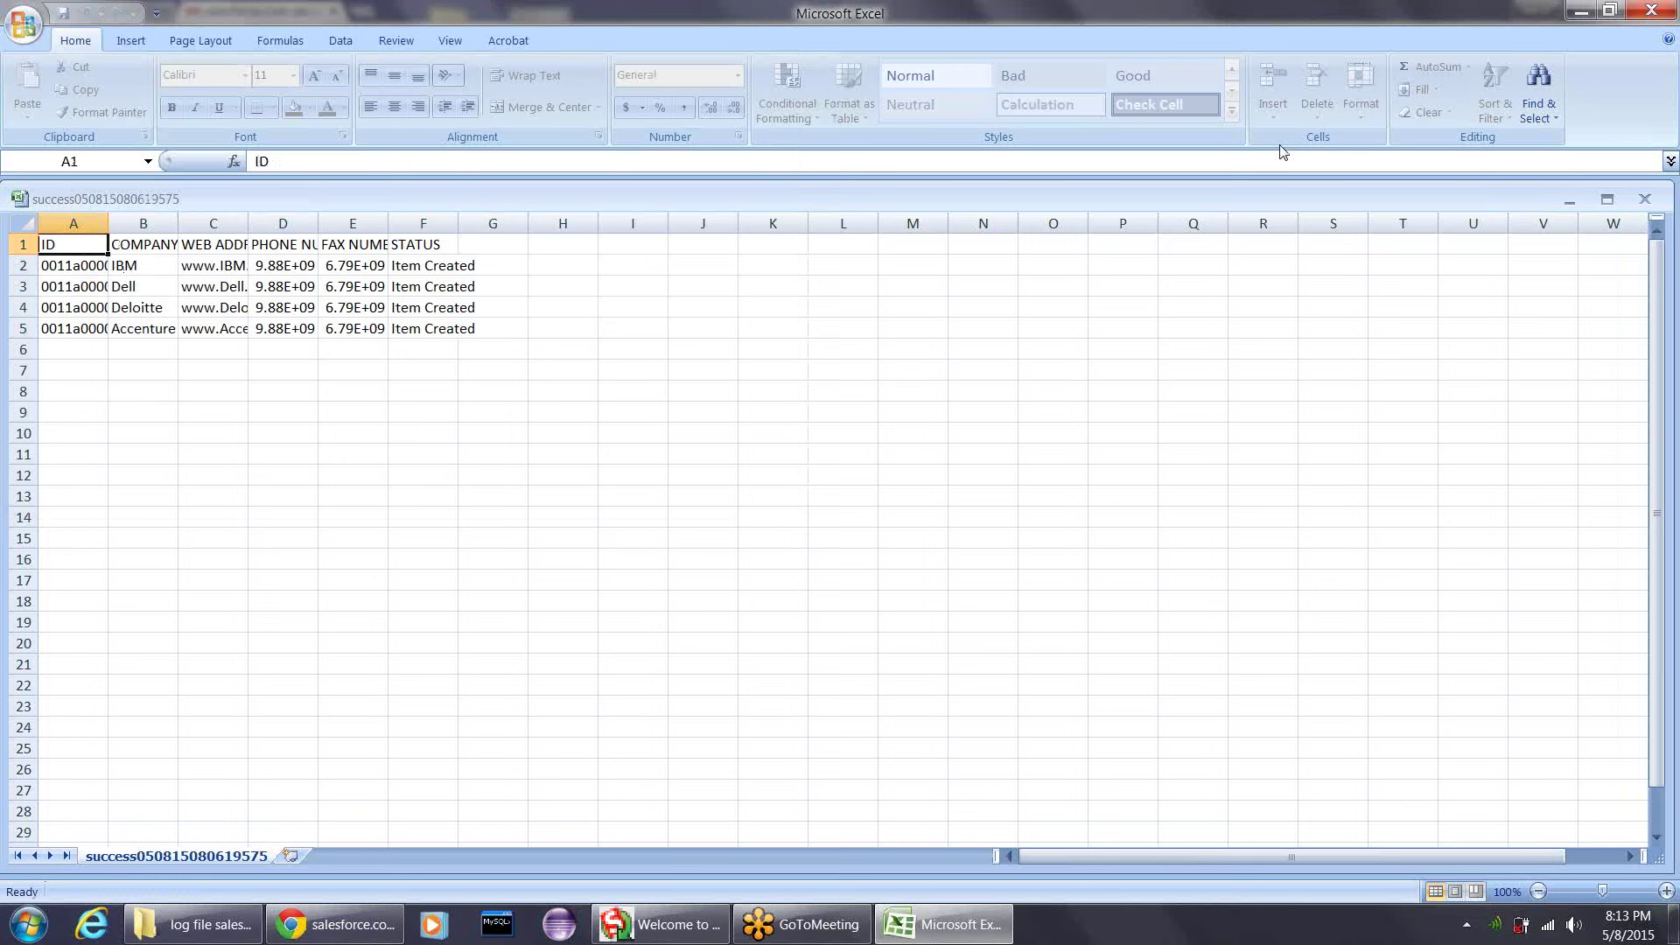
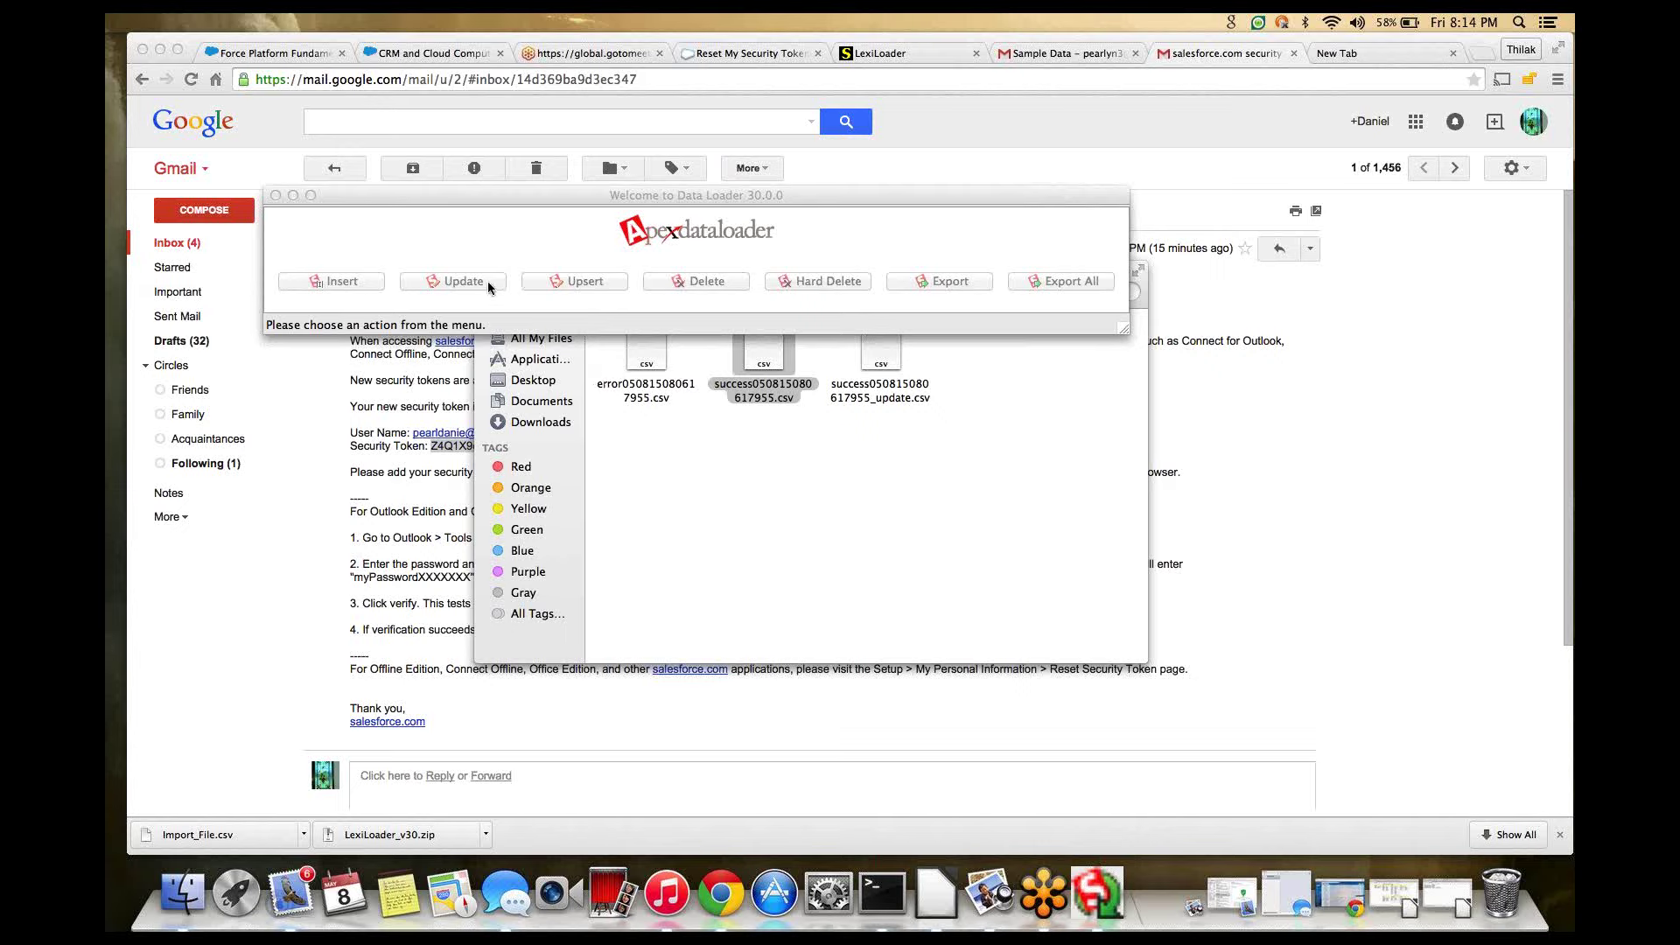
- Take the success spreadsheet out of full screen and bring Data Loader back to the front
left_click(934, 896)
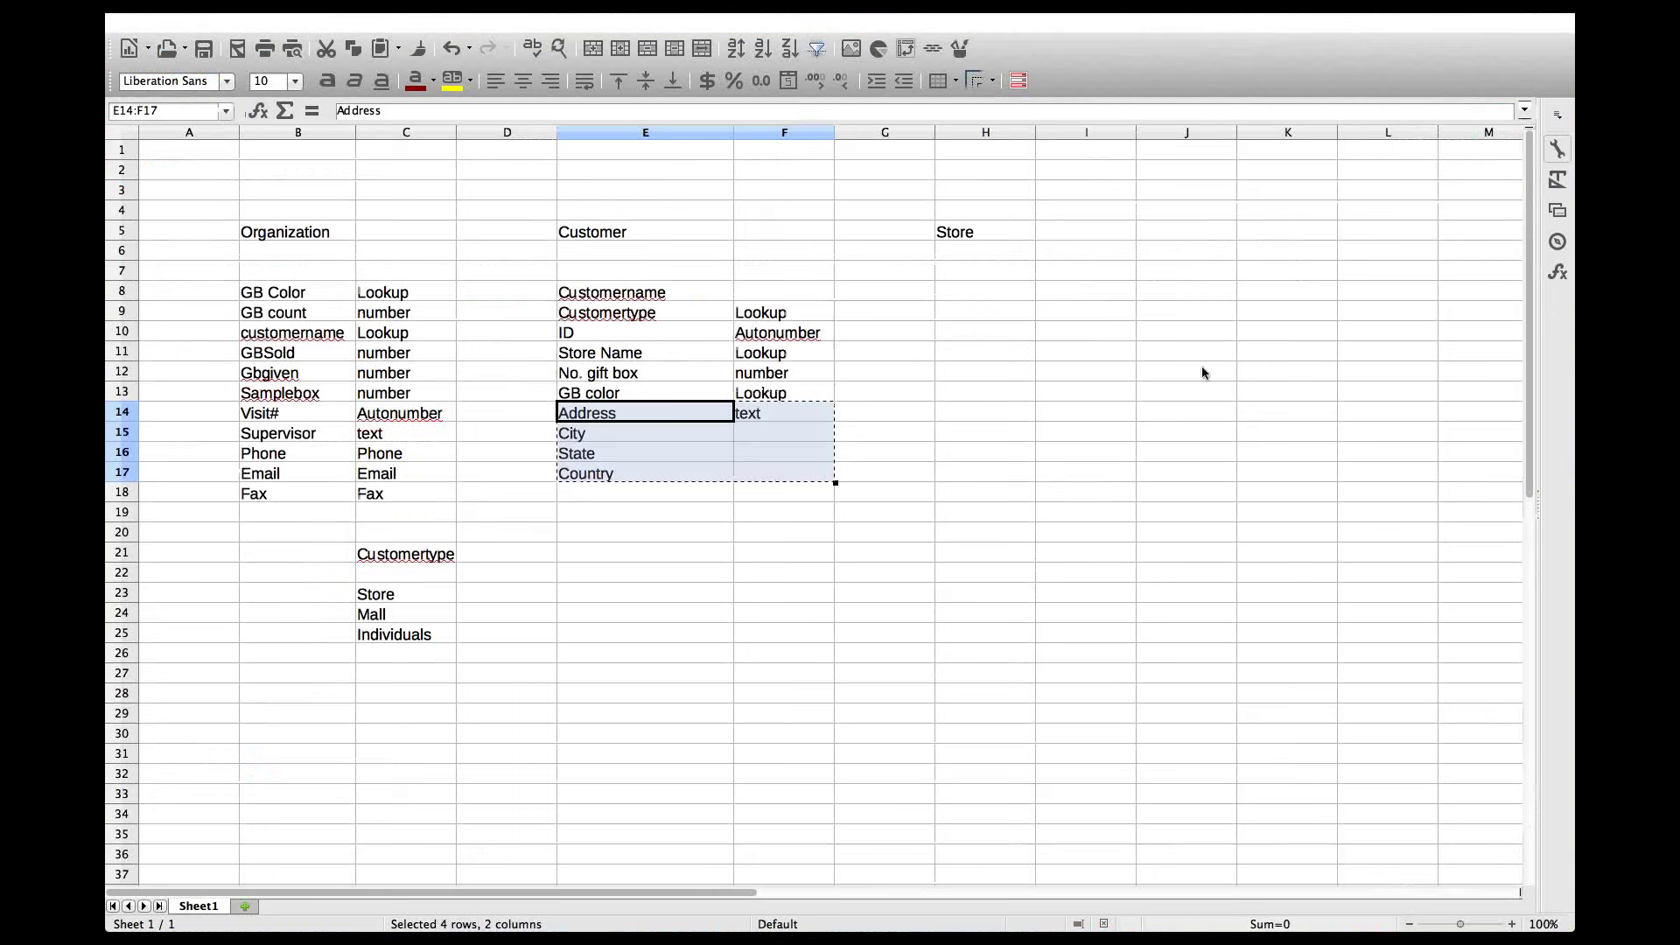
mouse_move(1514, 35)
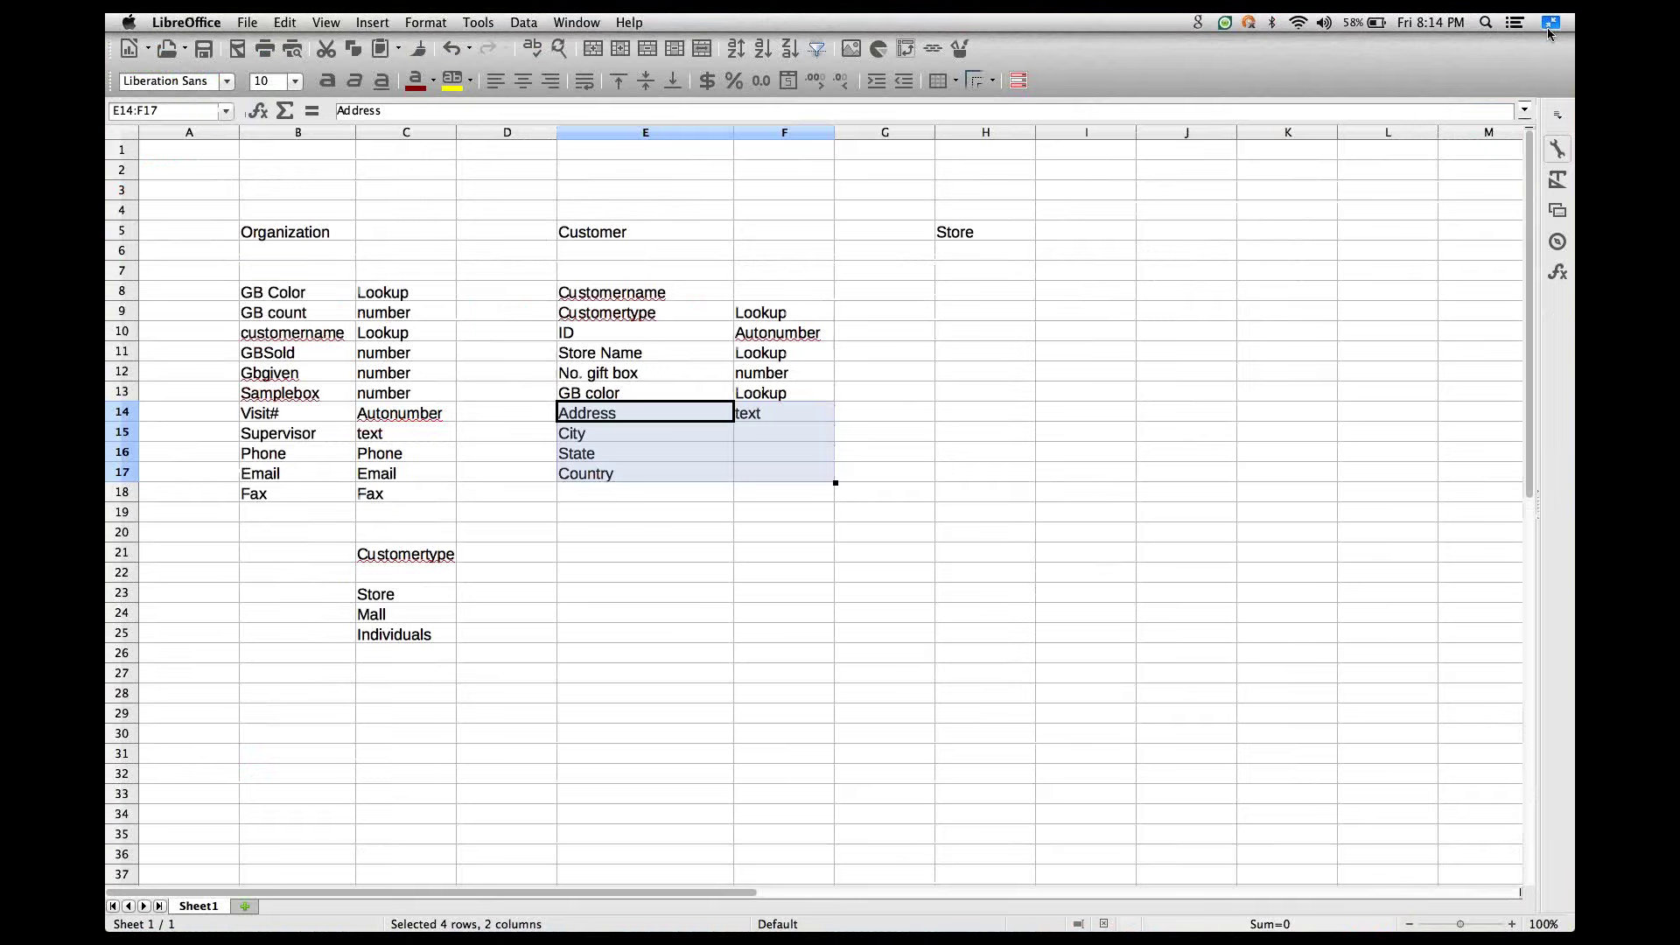
left_click(1549, 24)
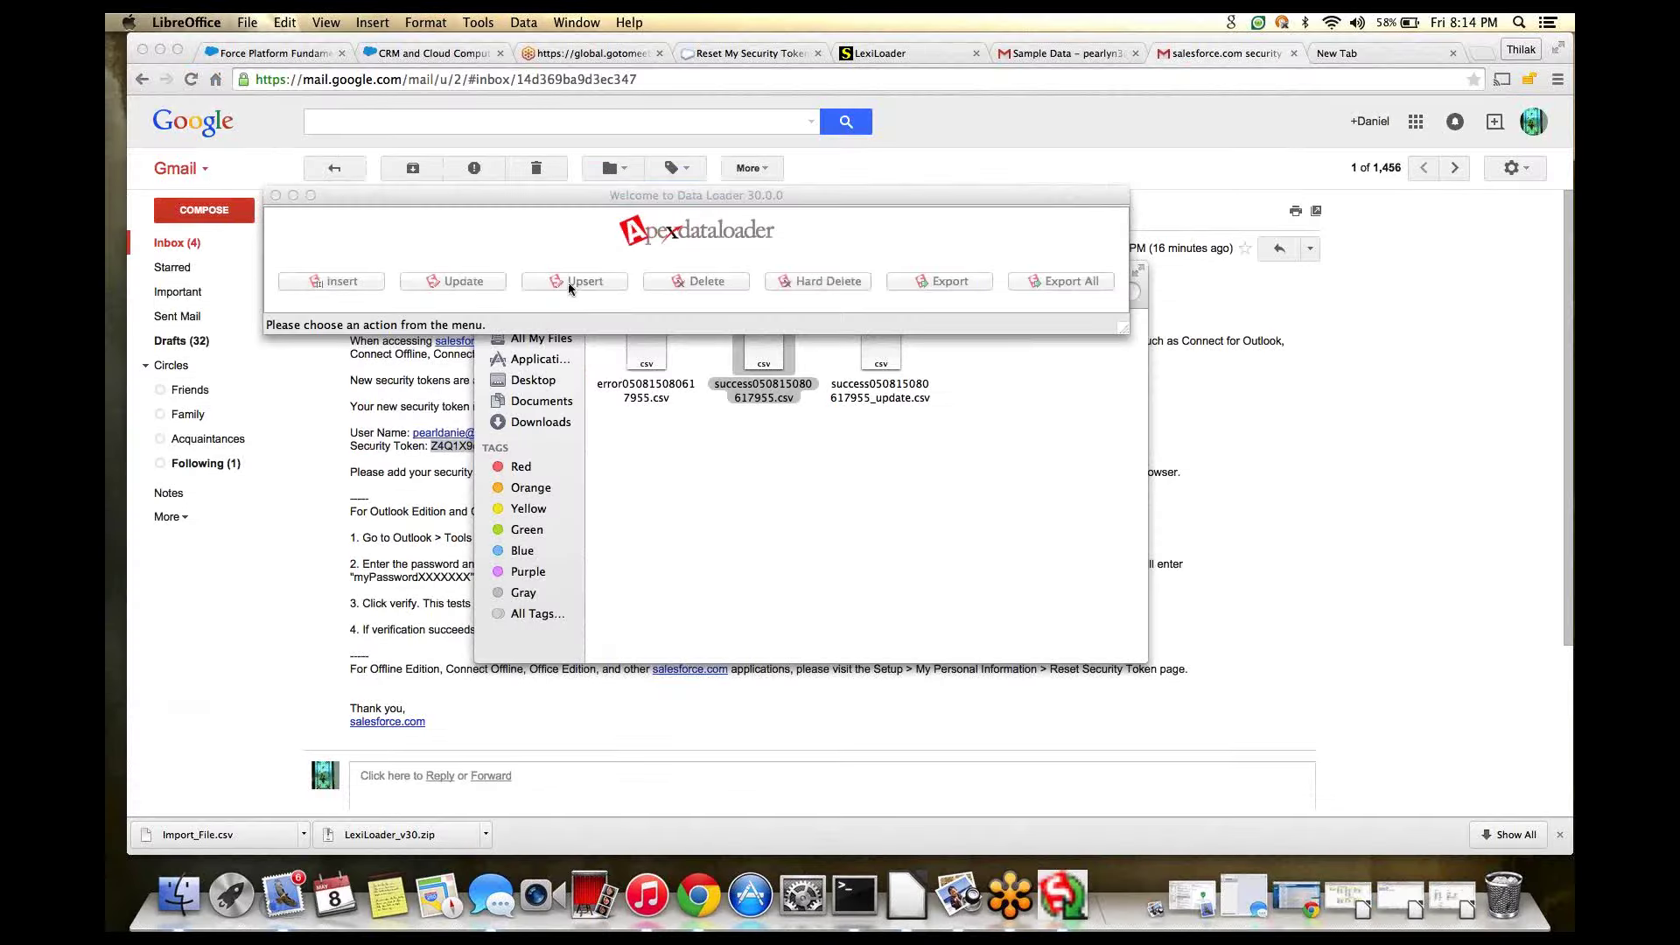
left_click(491, 286)
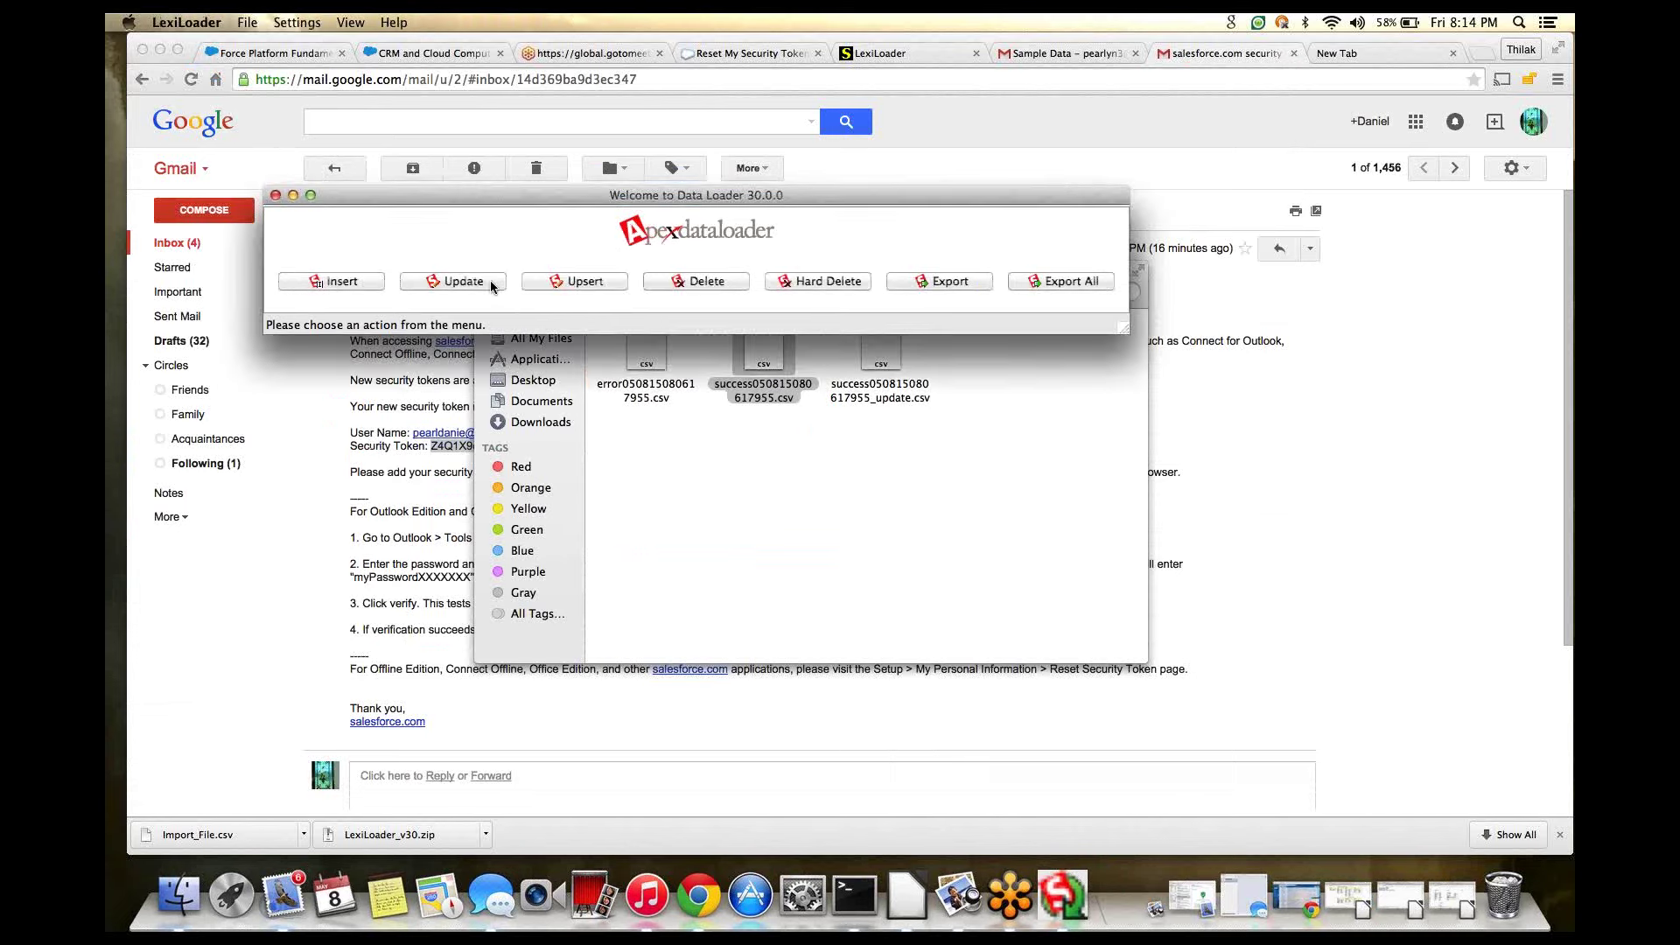
left_click(485, 285)
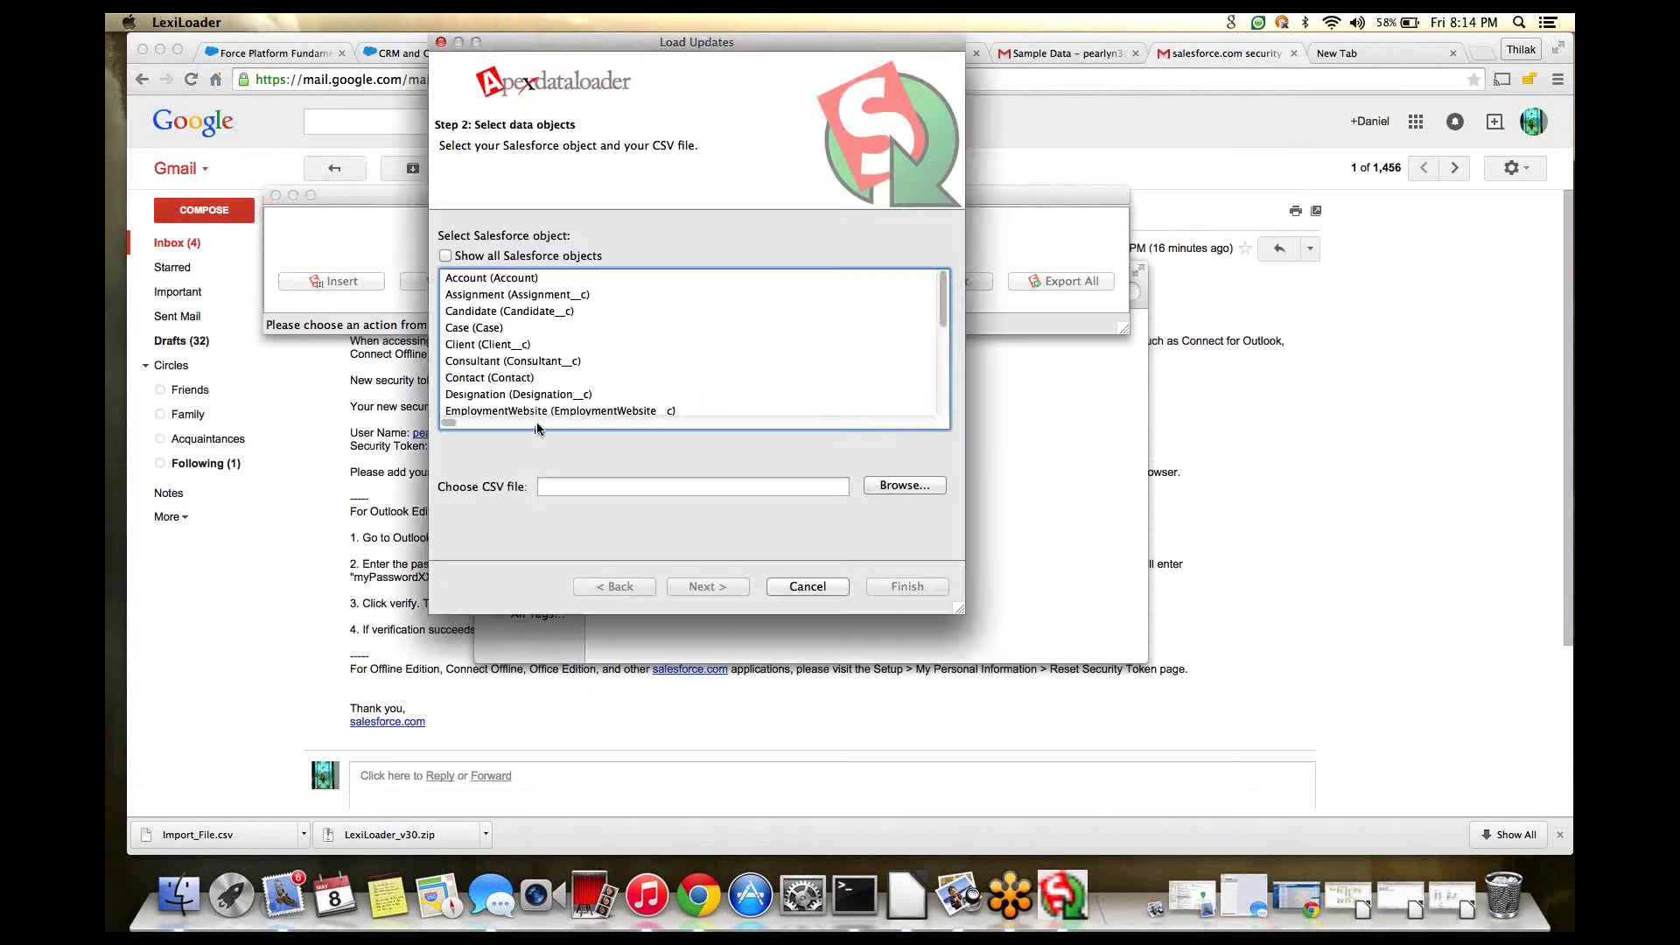
left_click(517, 280)
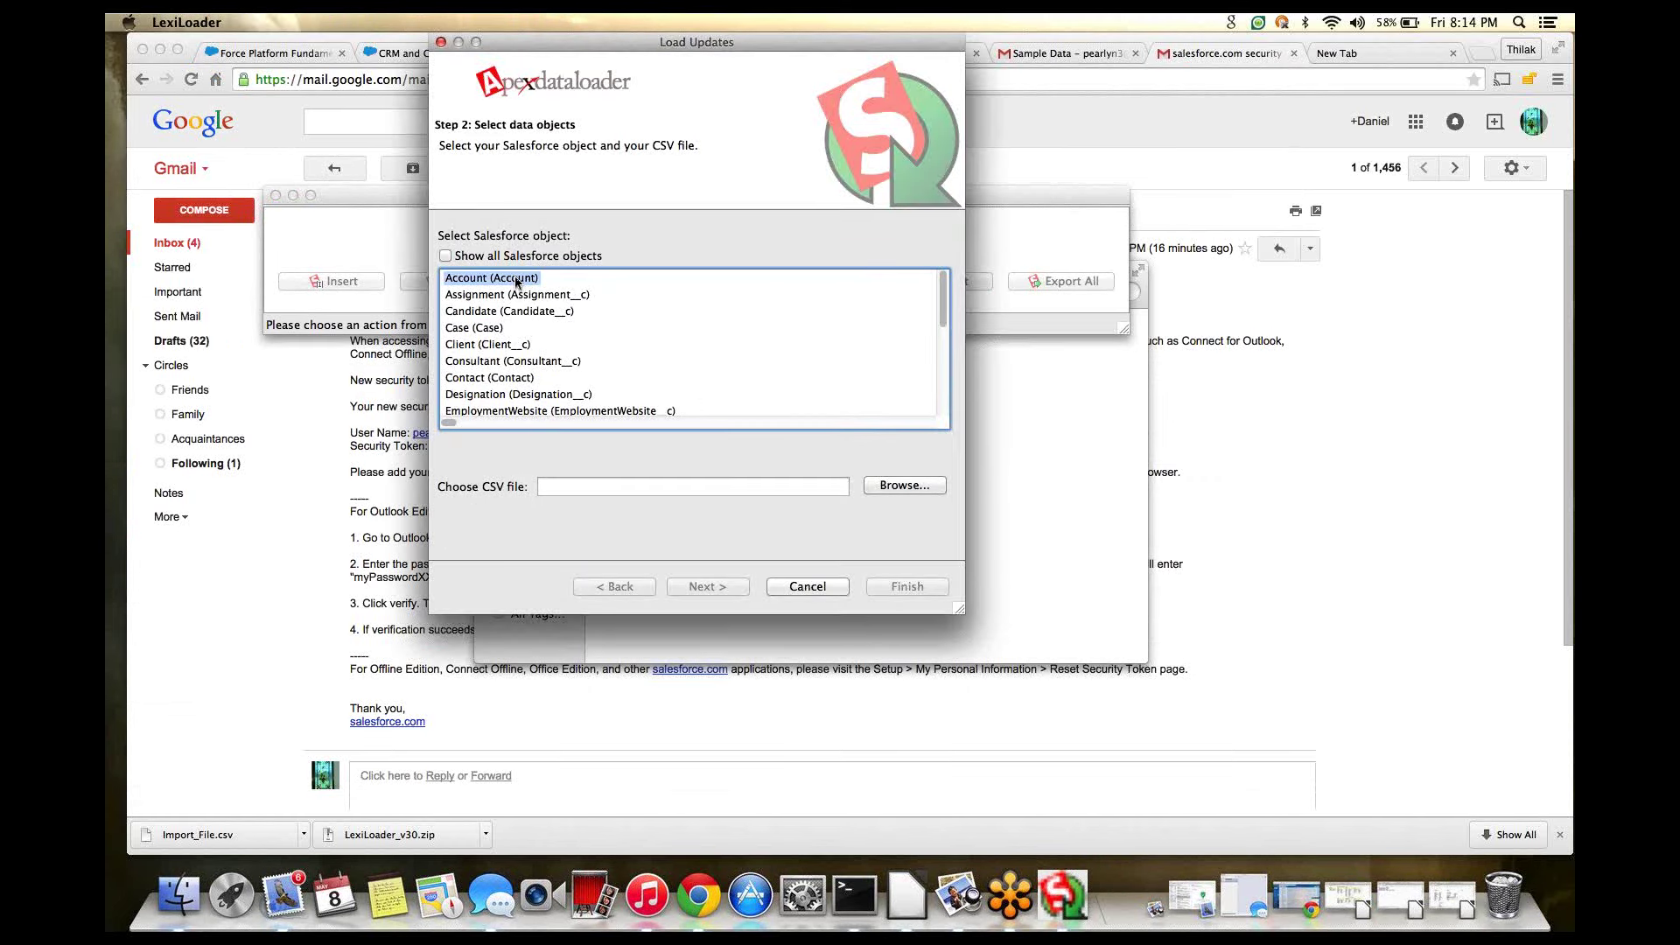
left_click(902, 489)
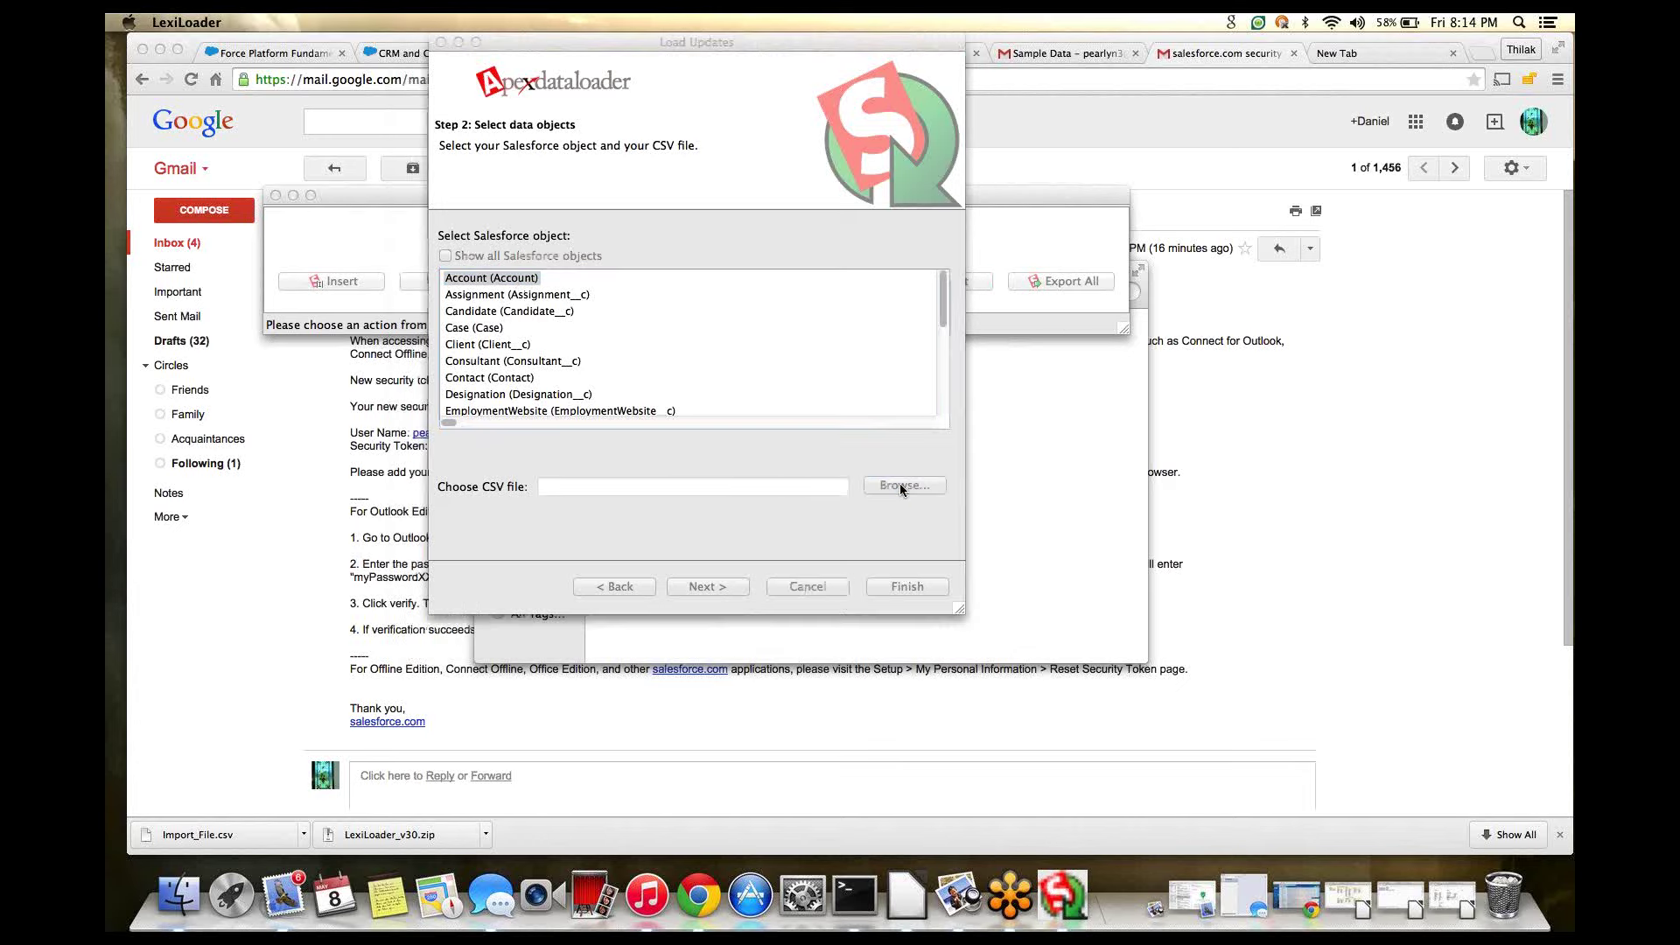
left_click(901, 487)
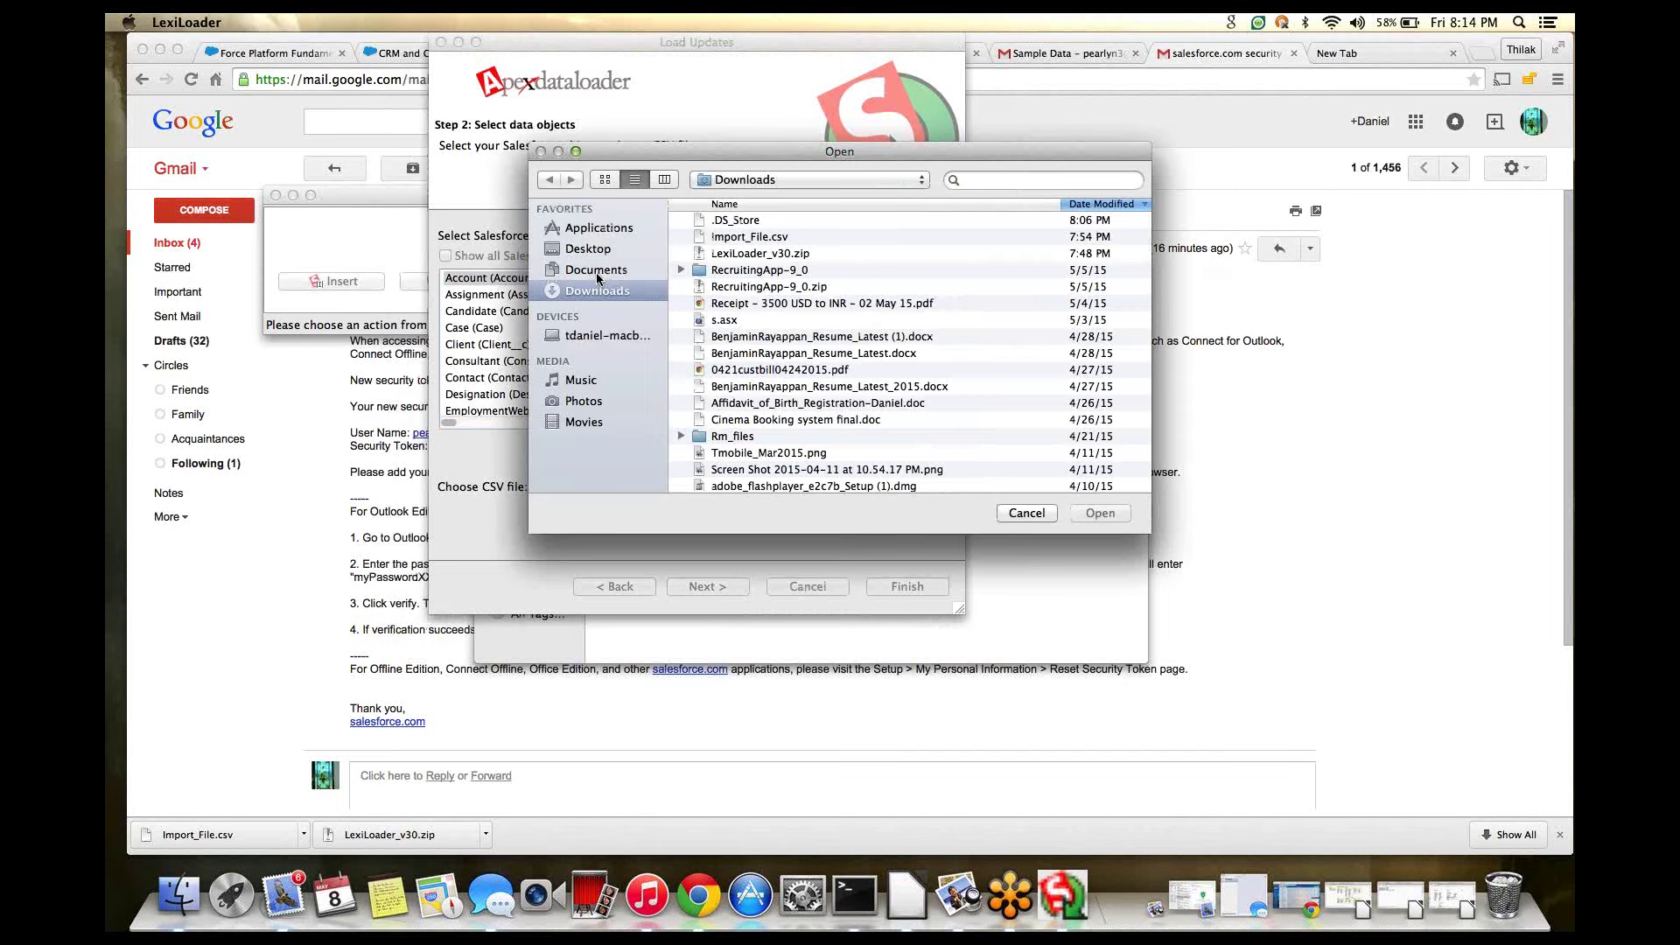
left_click(875, 253)
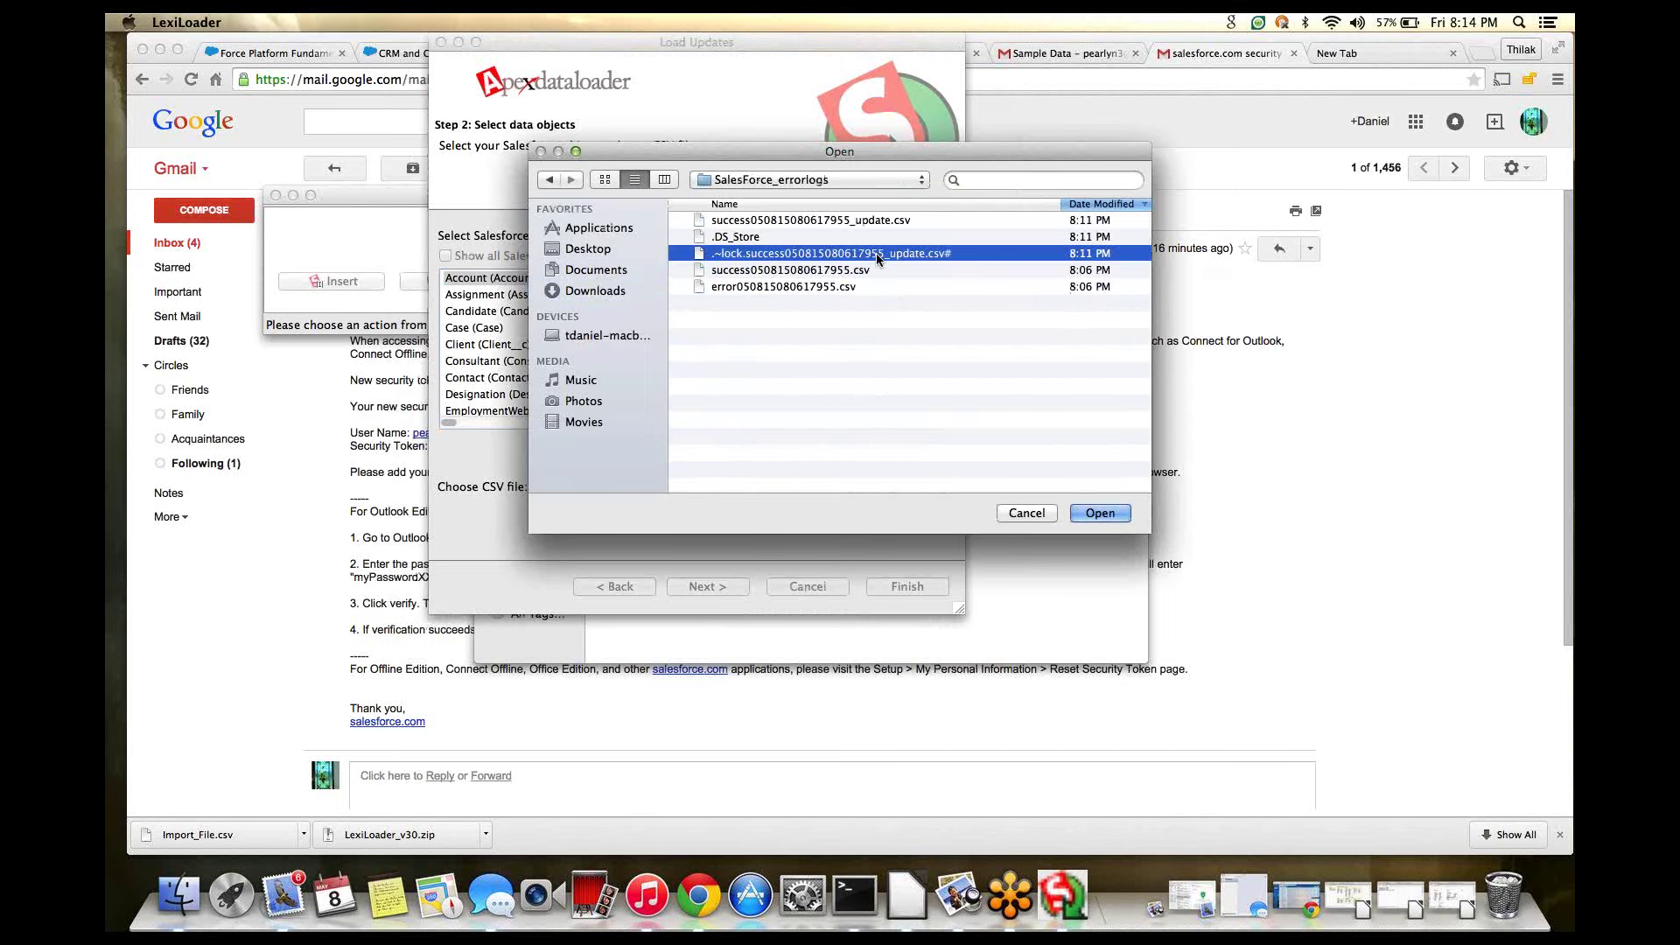
left_click(835, 220)
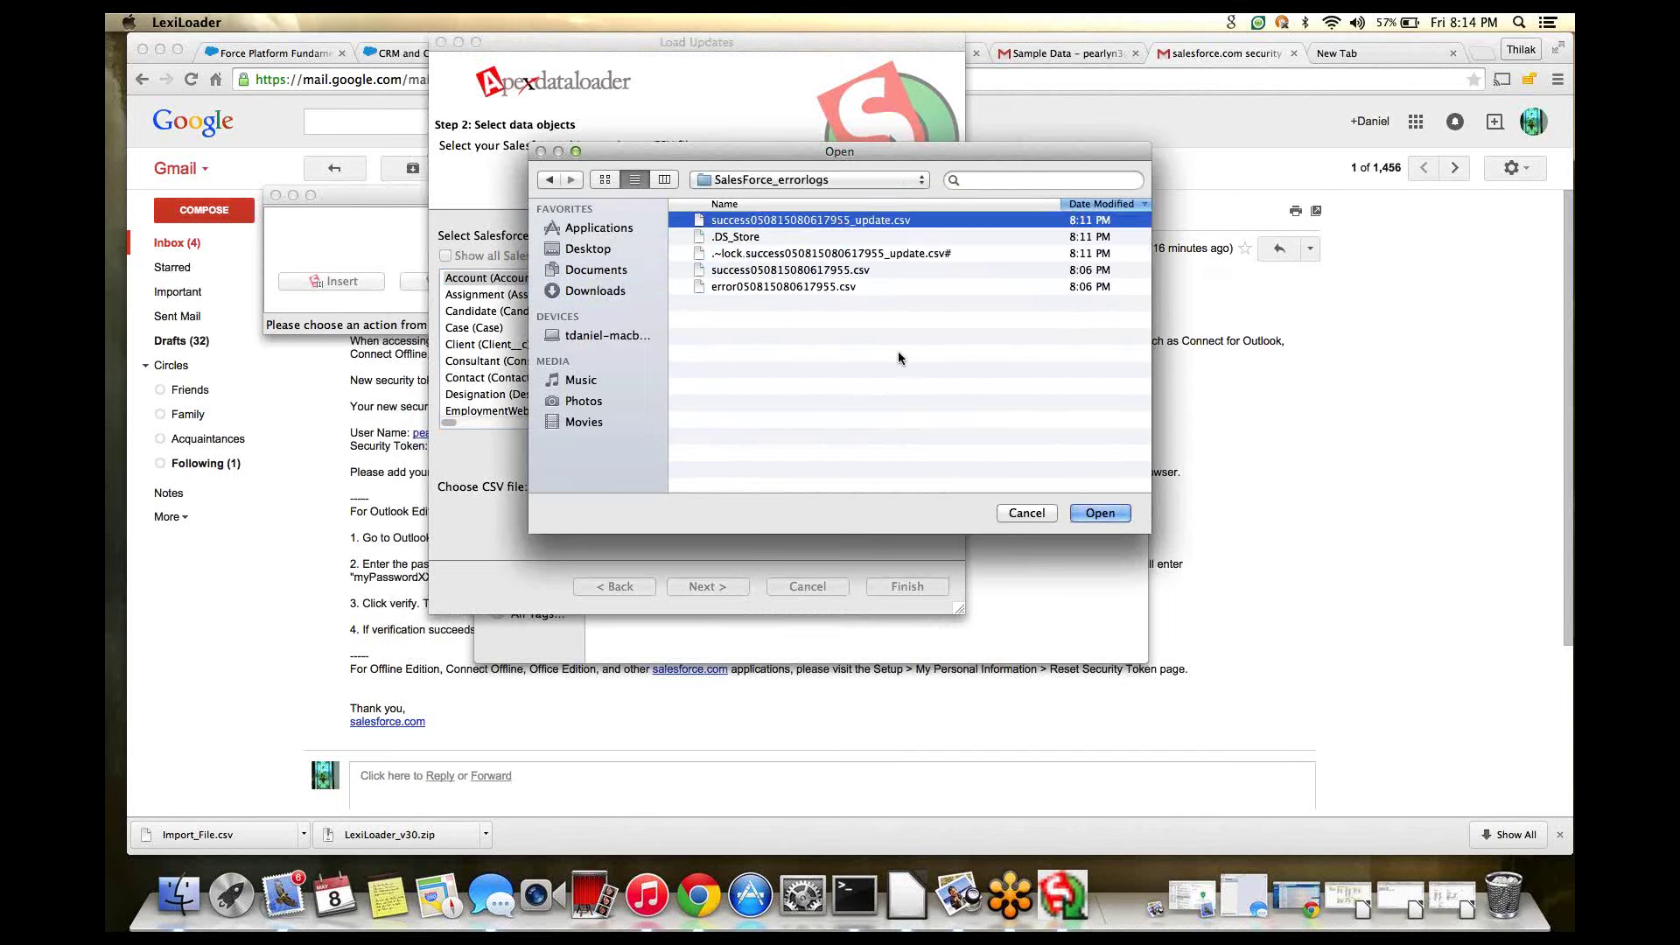
left_click(1098, 513)
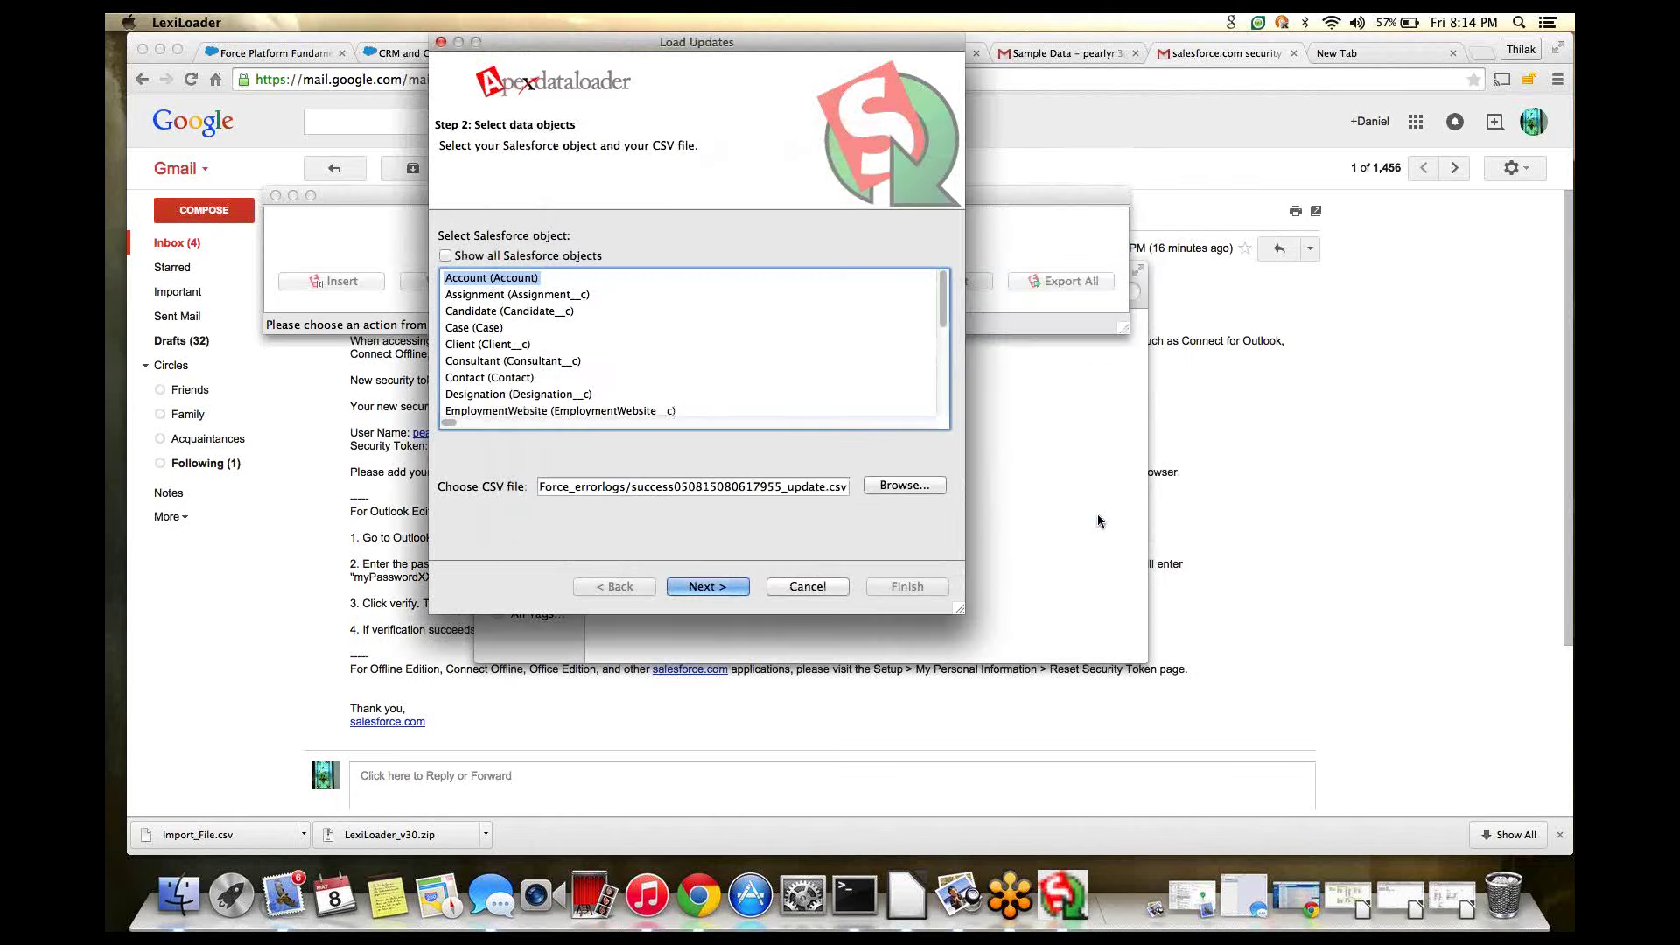
left_click(732, 586)
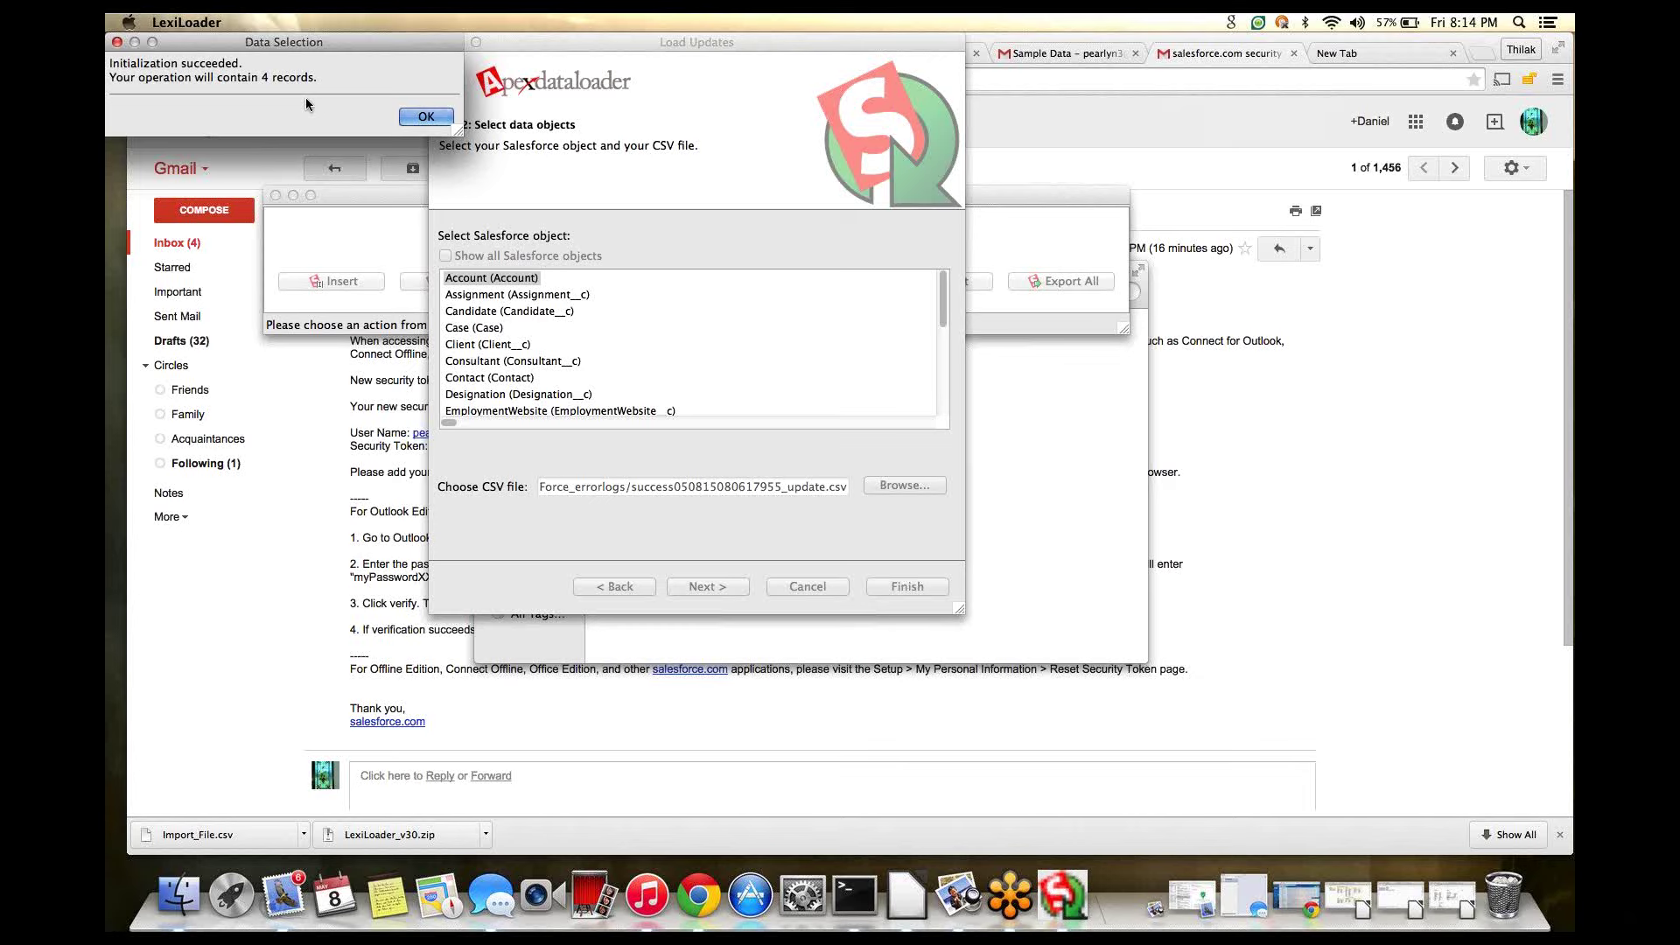
left_click(407, 116)
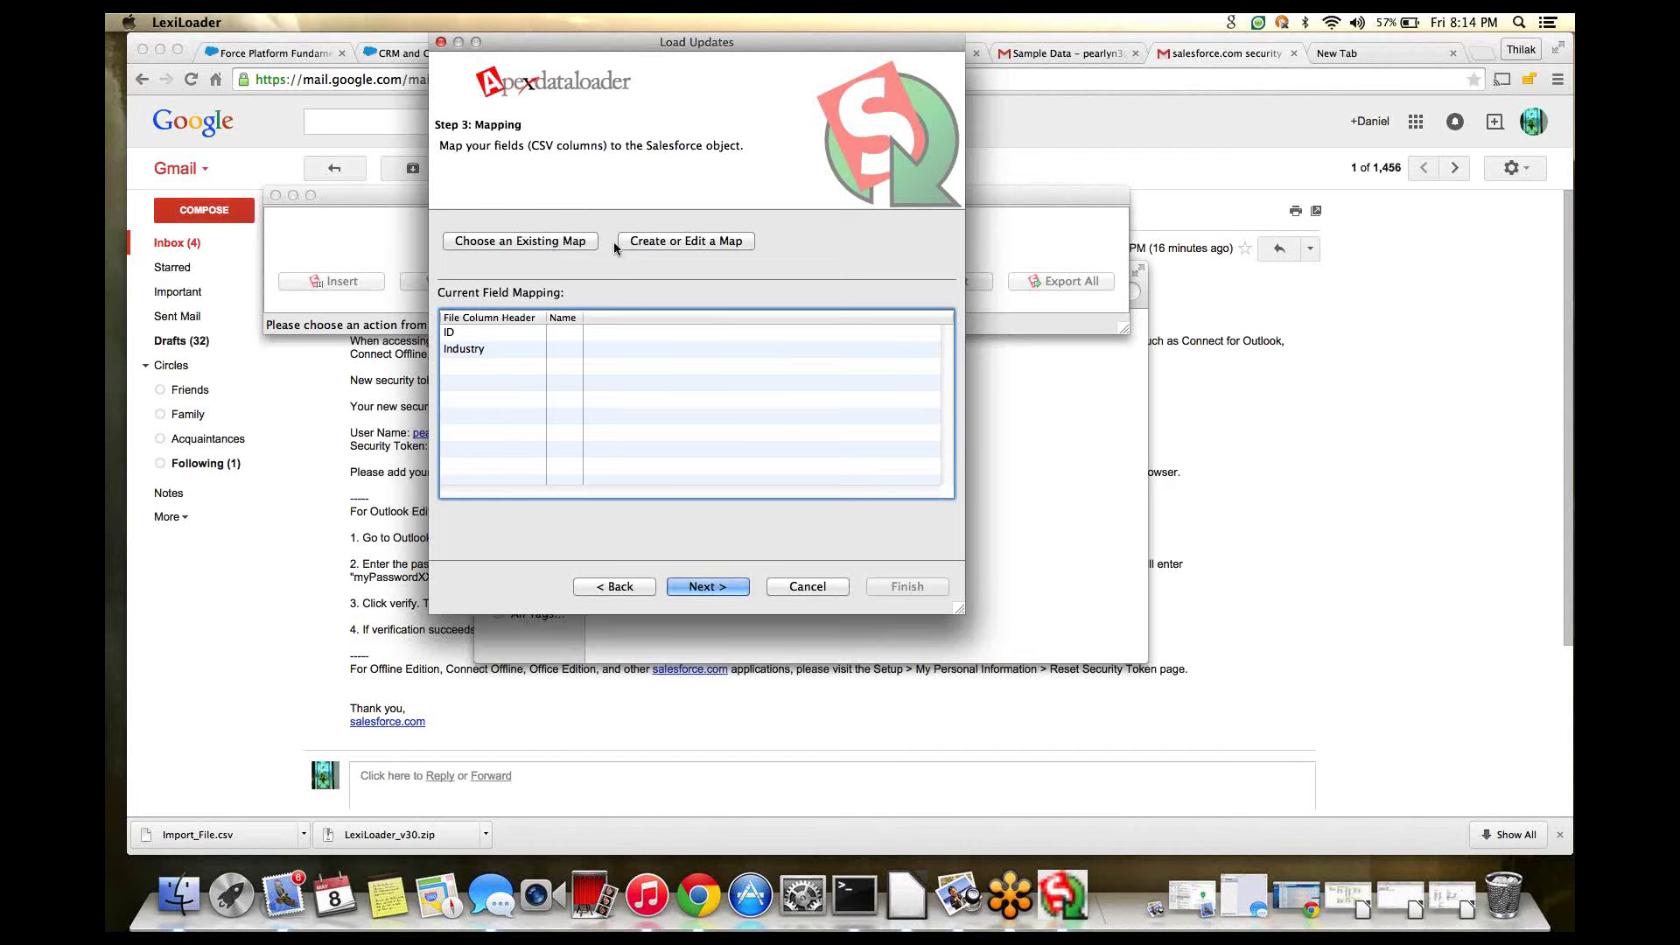
- Open the Mapping Dialog and move it back toward the screen centre
left_click(695, 240)
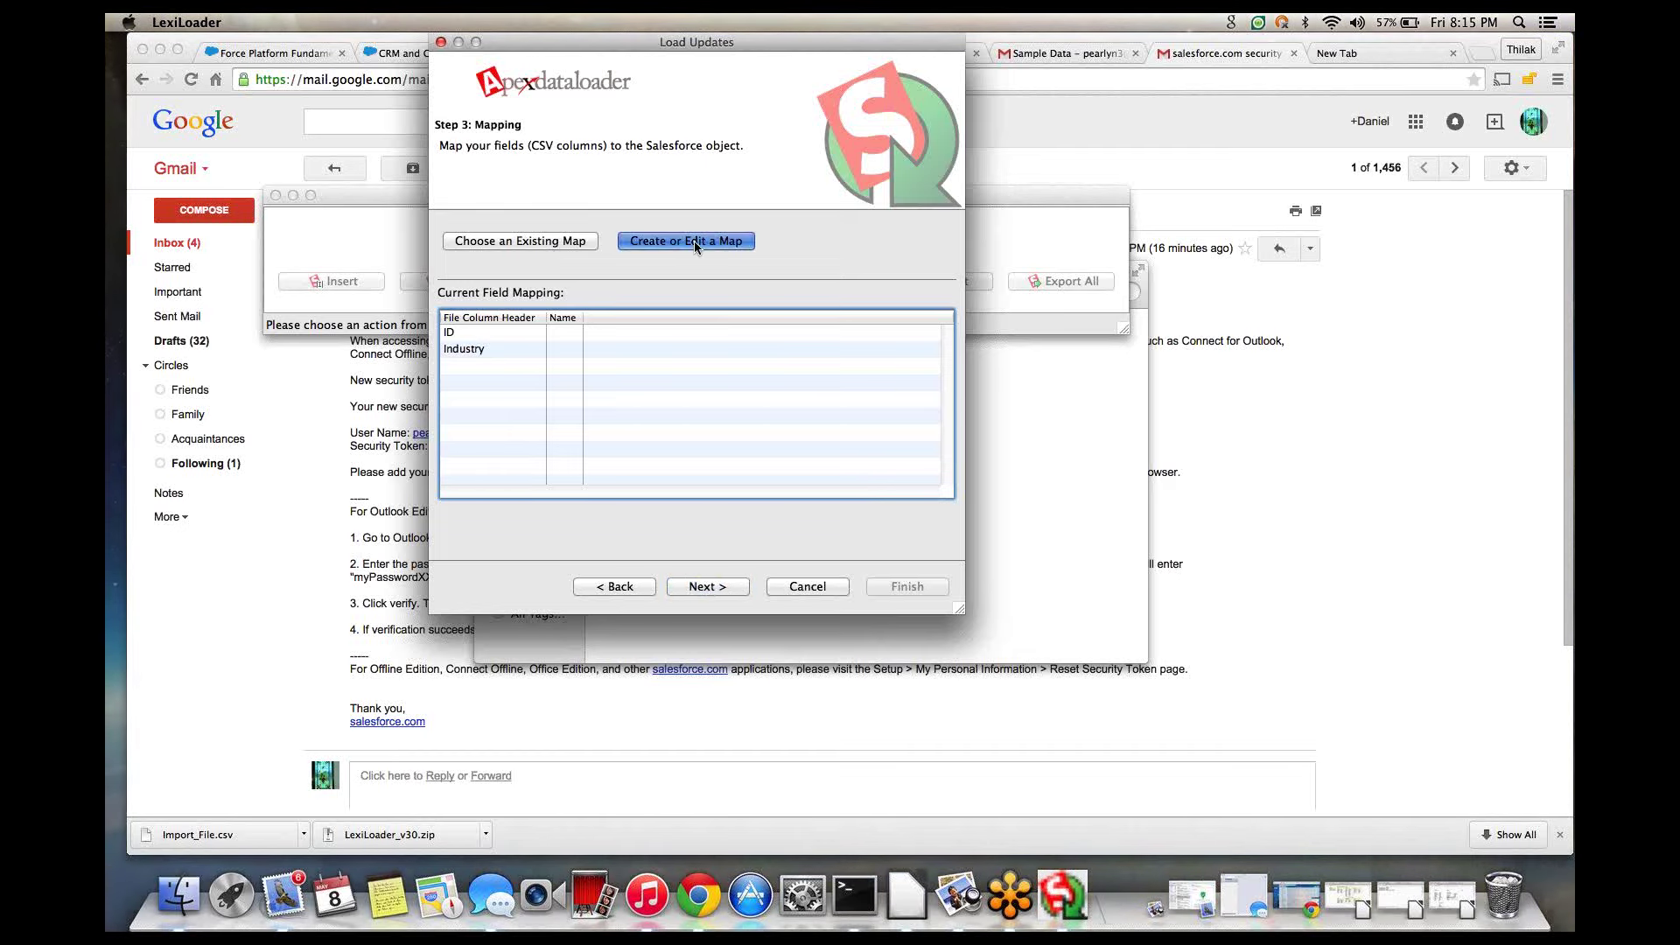
left_click_drag(312, 41, 1043, 52)
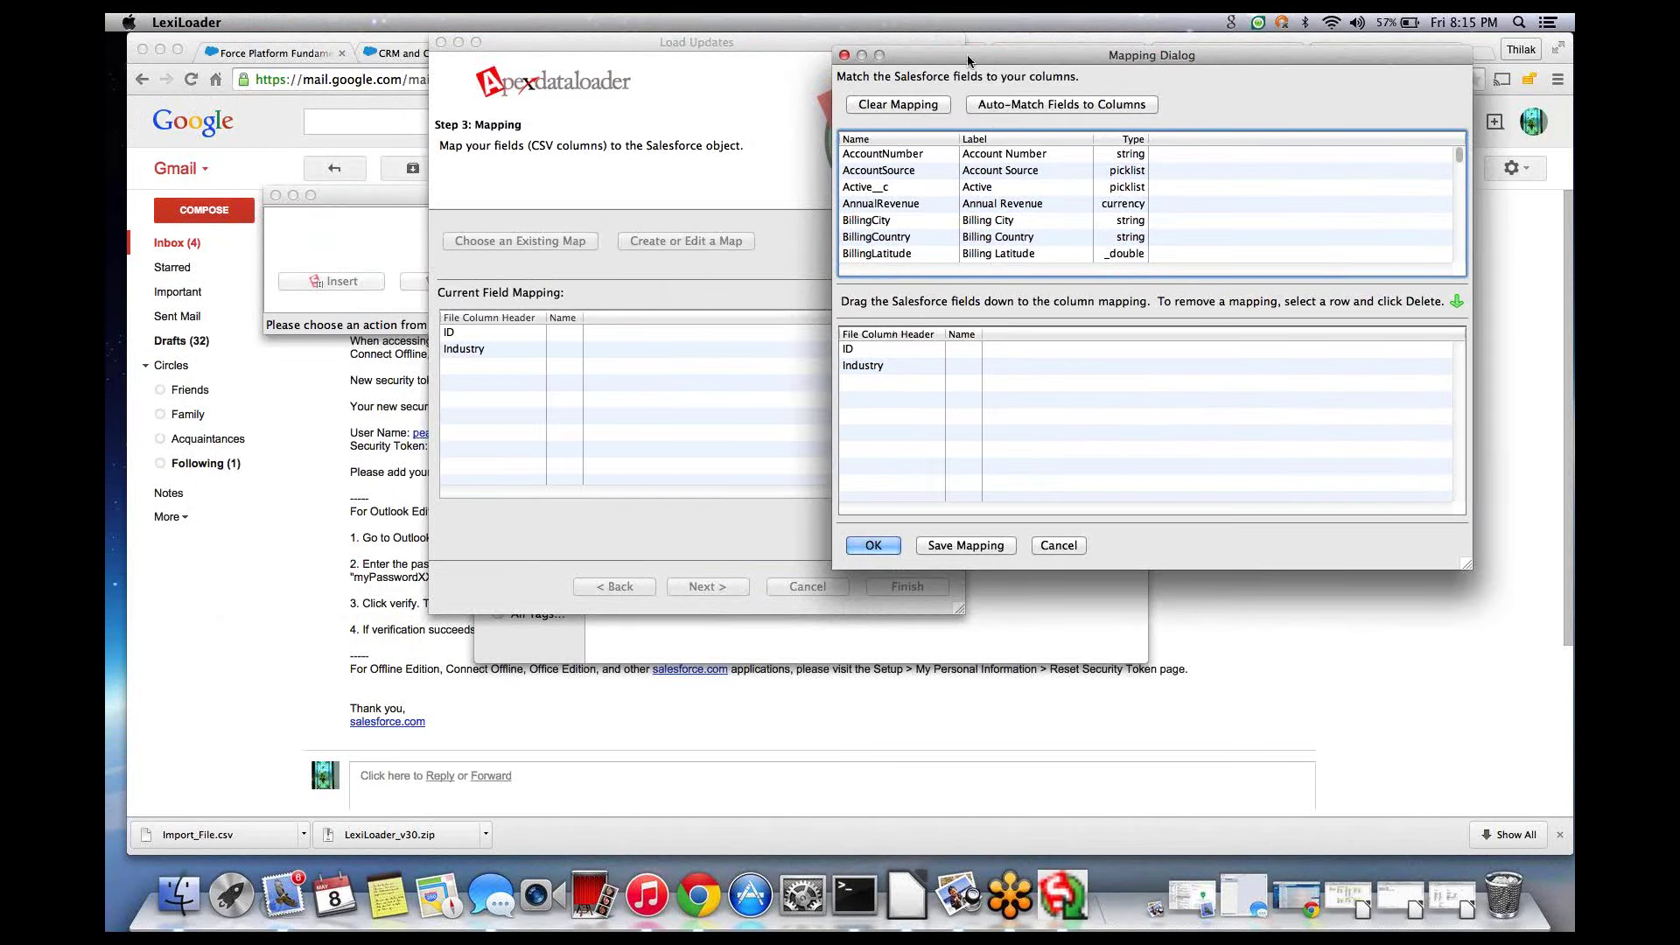
left_click_drag(962, 59, 612, 112)
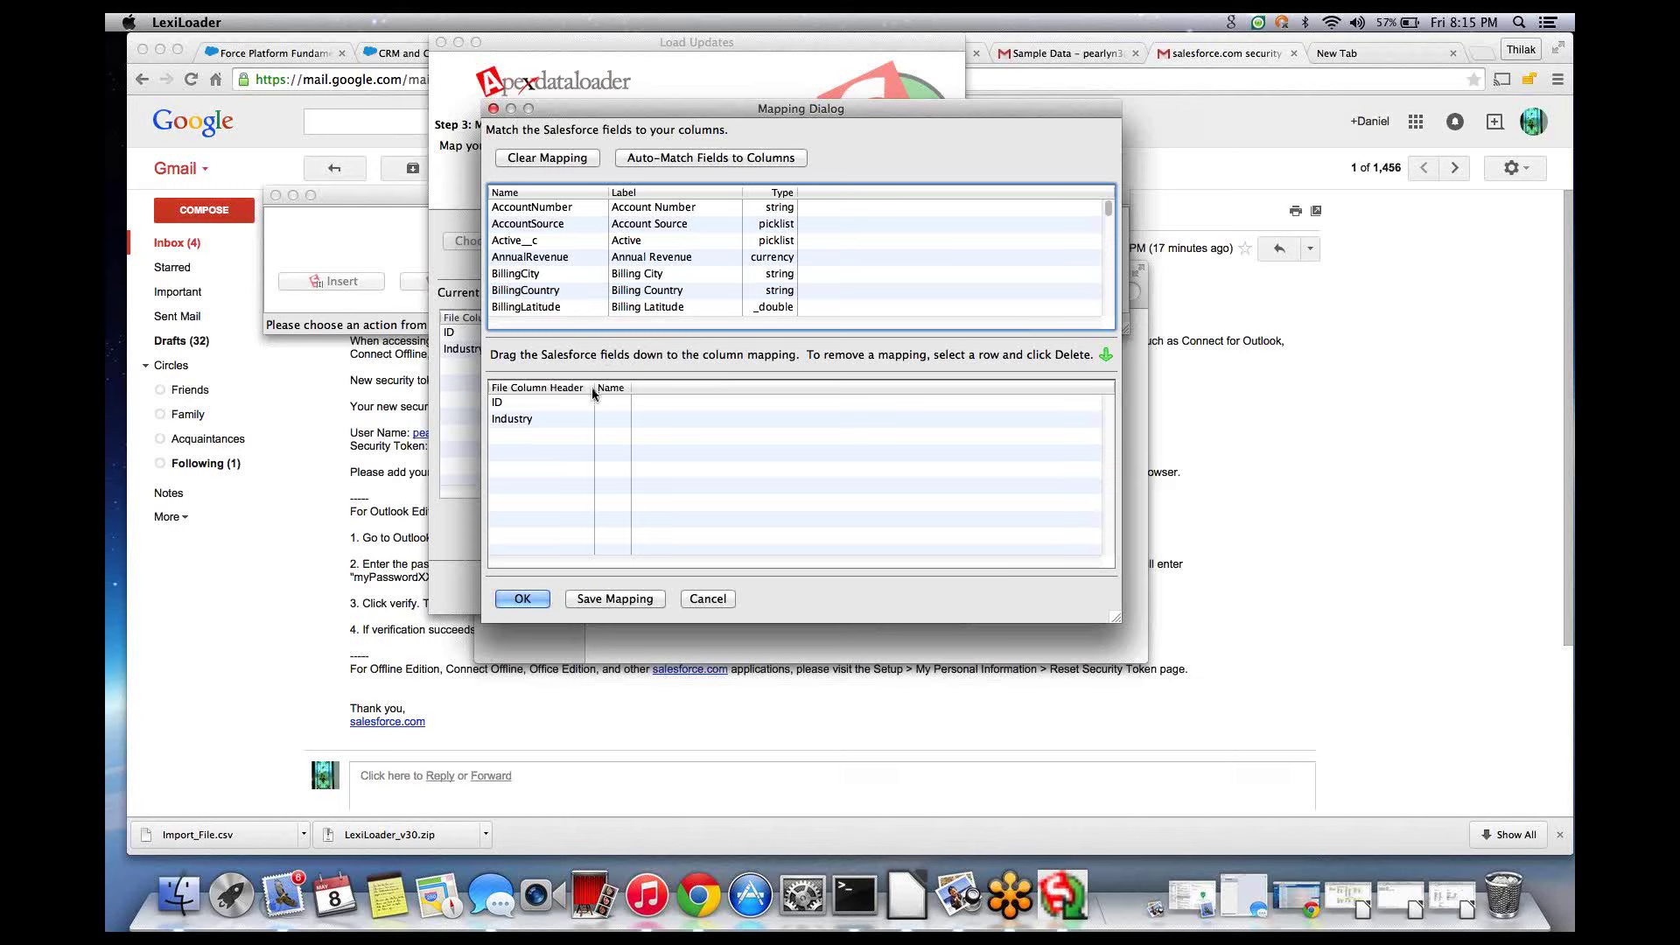
- Auto-match columns ID and Industry to Account fields Id and Industry, then review Industry
left_click(672, 161)
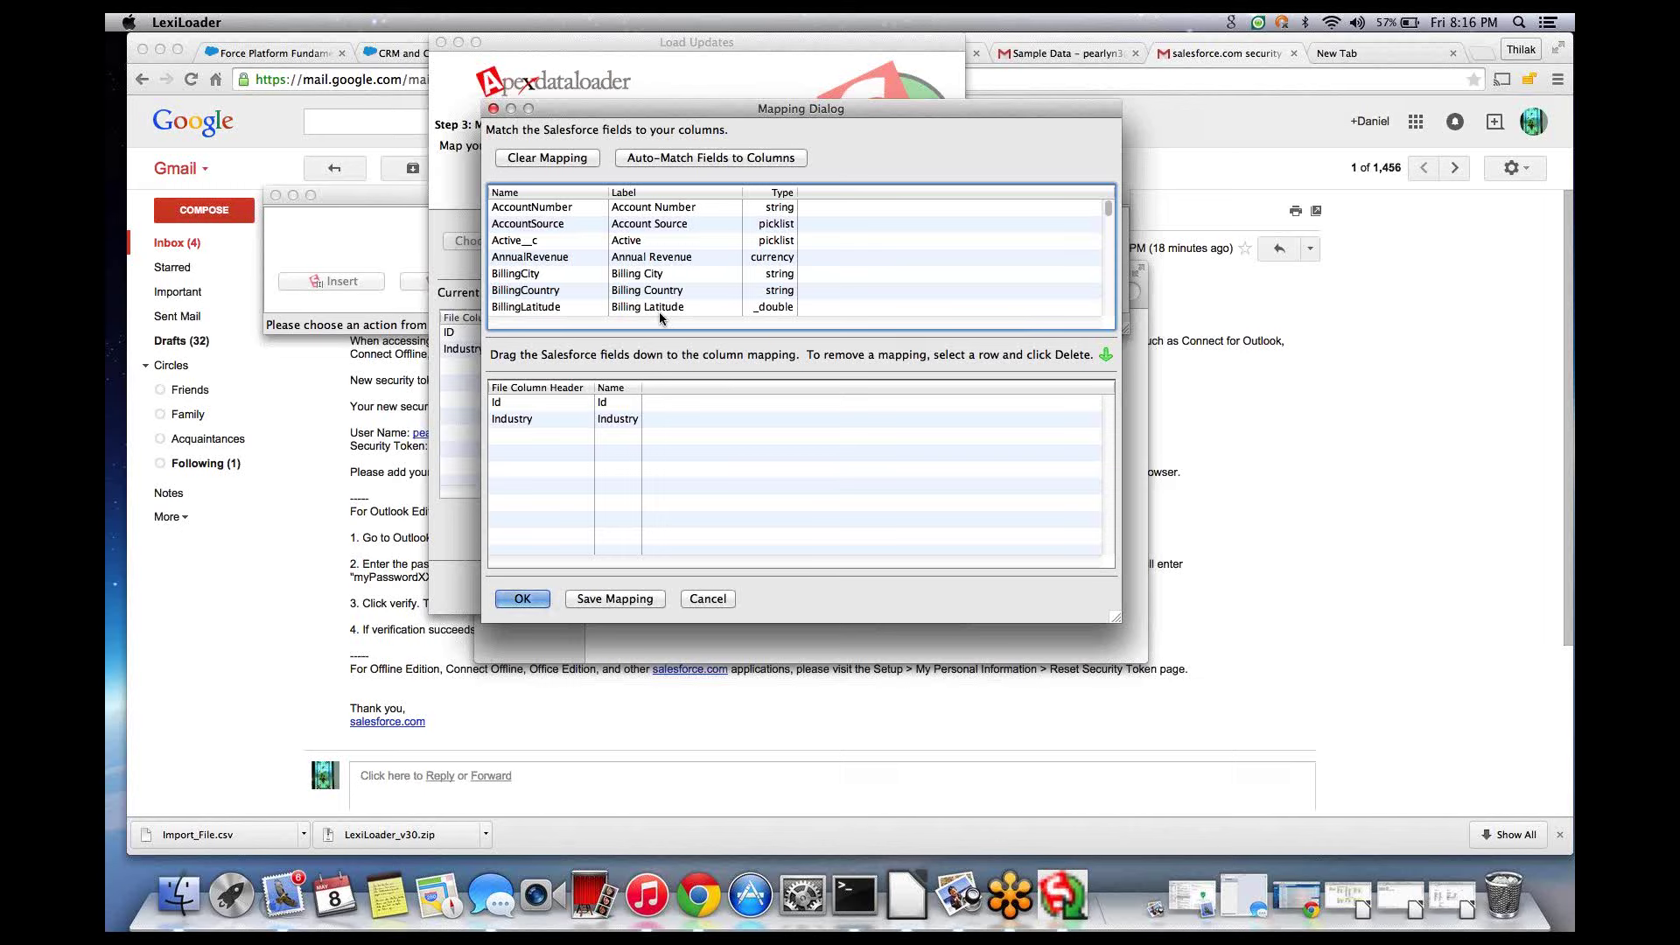
left_click(623, 420)
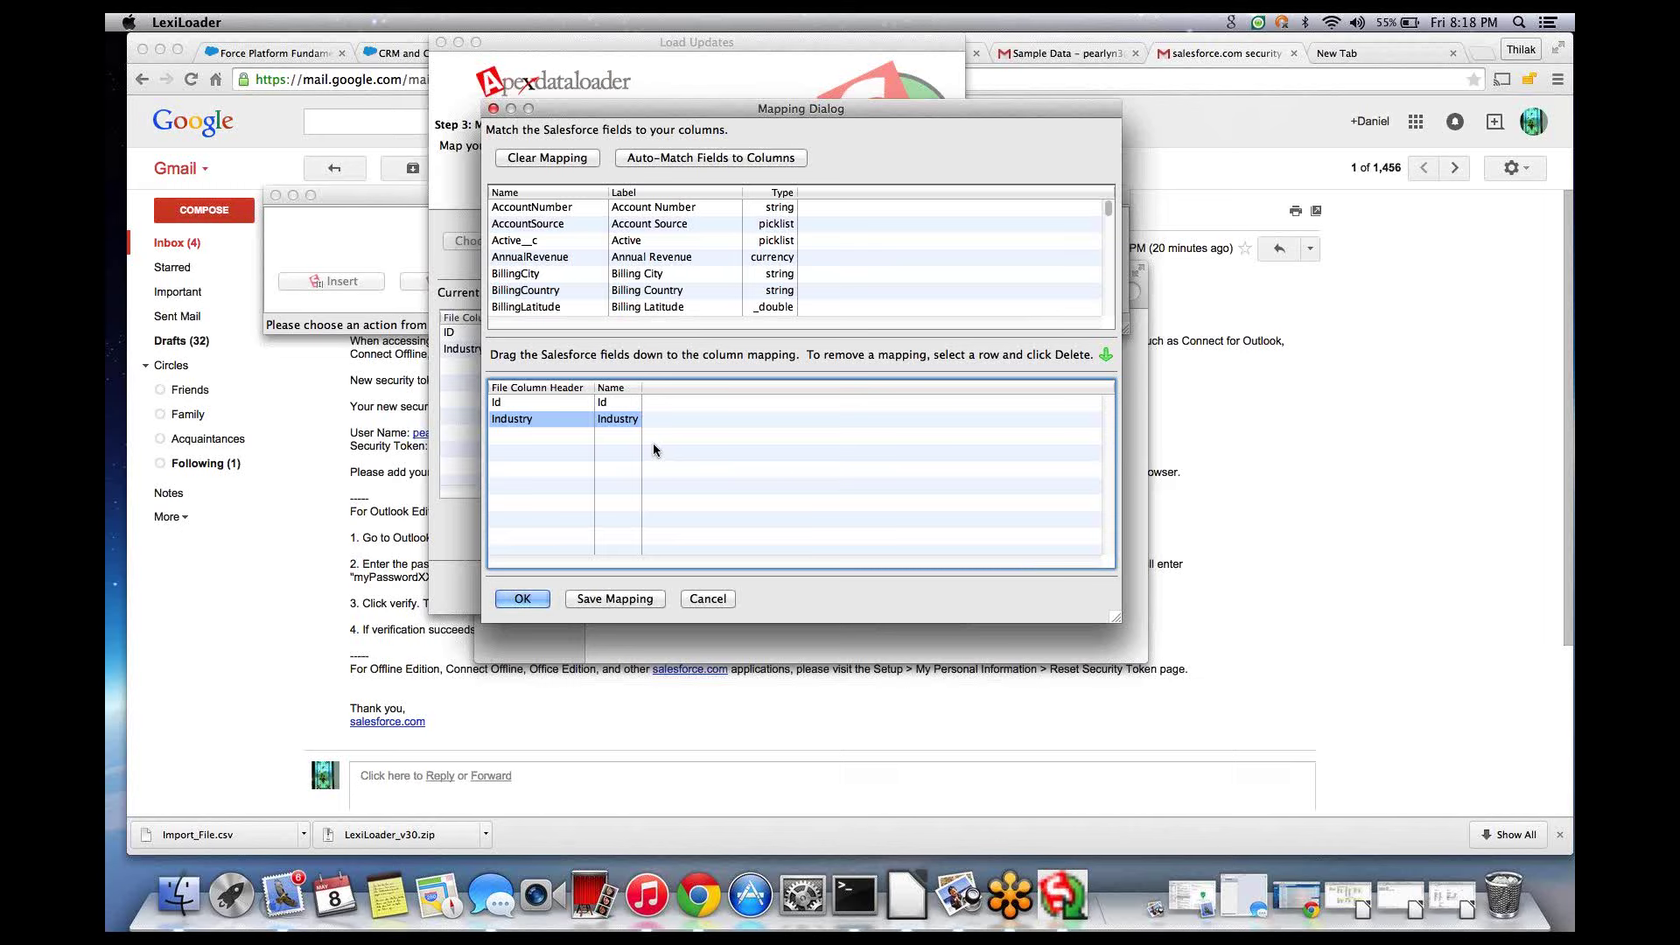
- Accept the Id→Id and Industry→Industry mapping
left_click(532, 600)
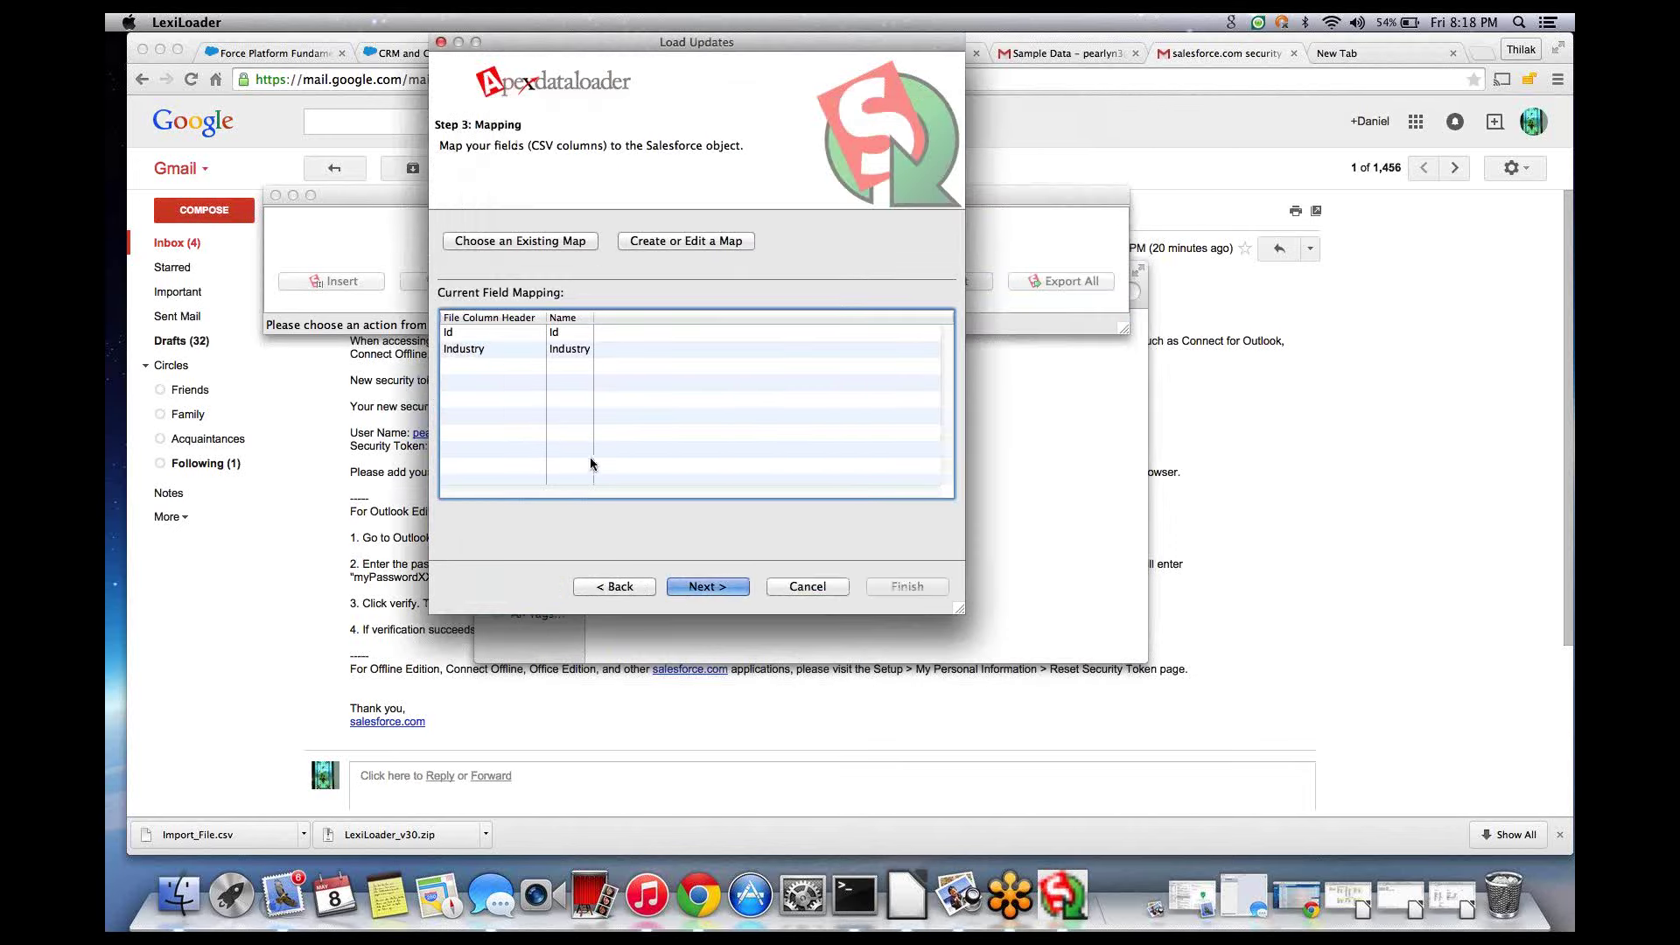
- Finish the wizard and confirm the warning so 4 Account records update with 0 errors
left_click(705, 587)
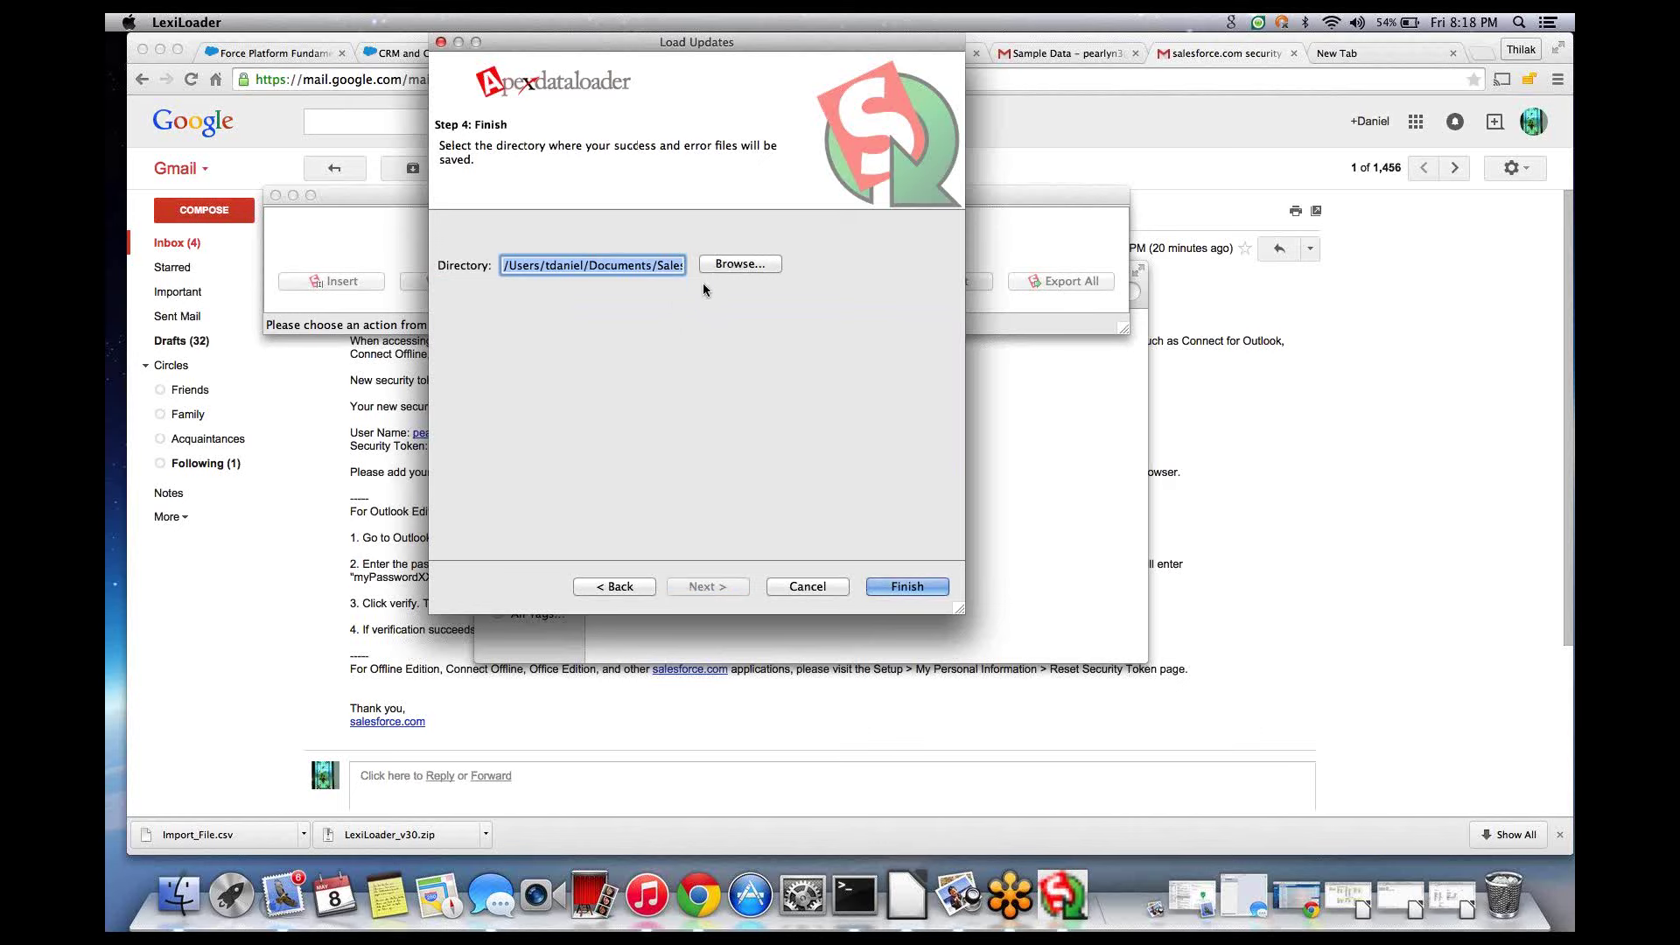
left_click(891, 586)
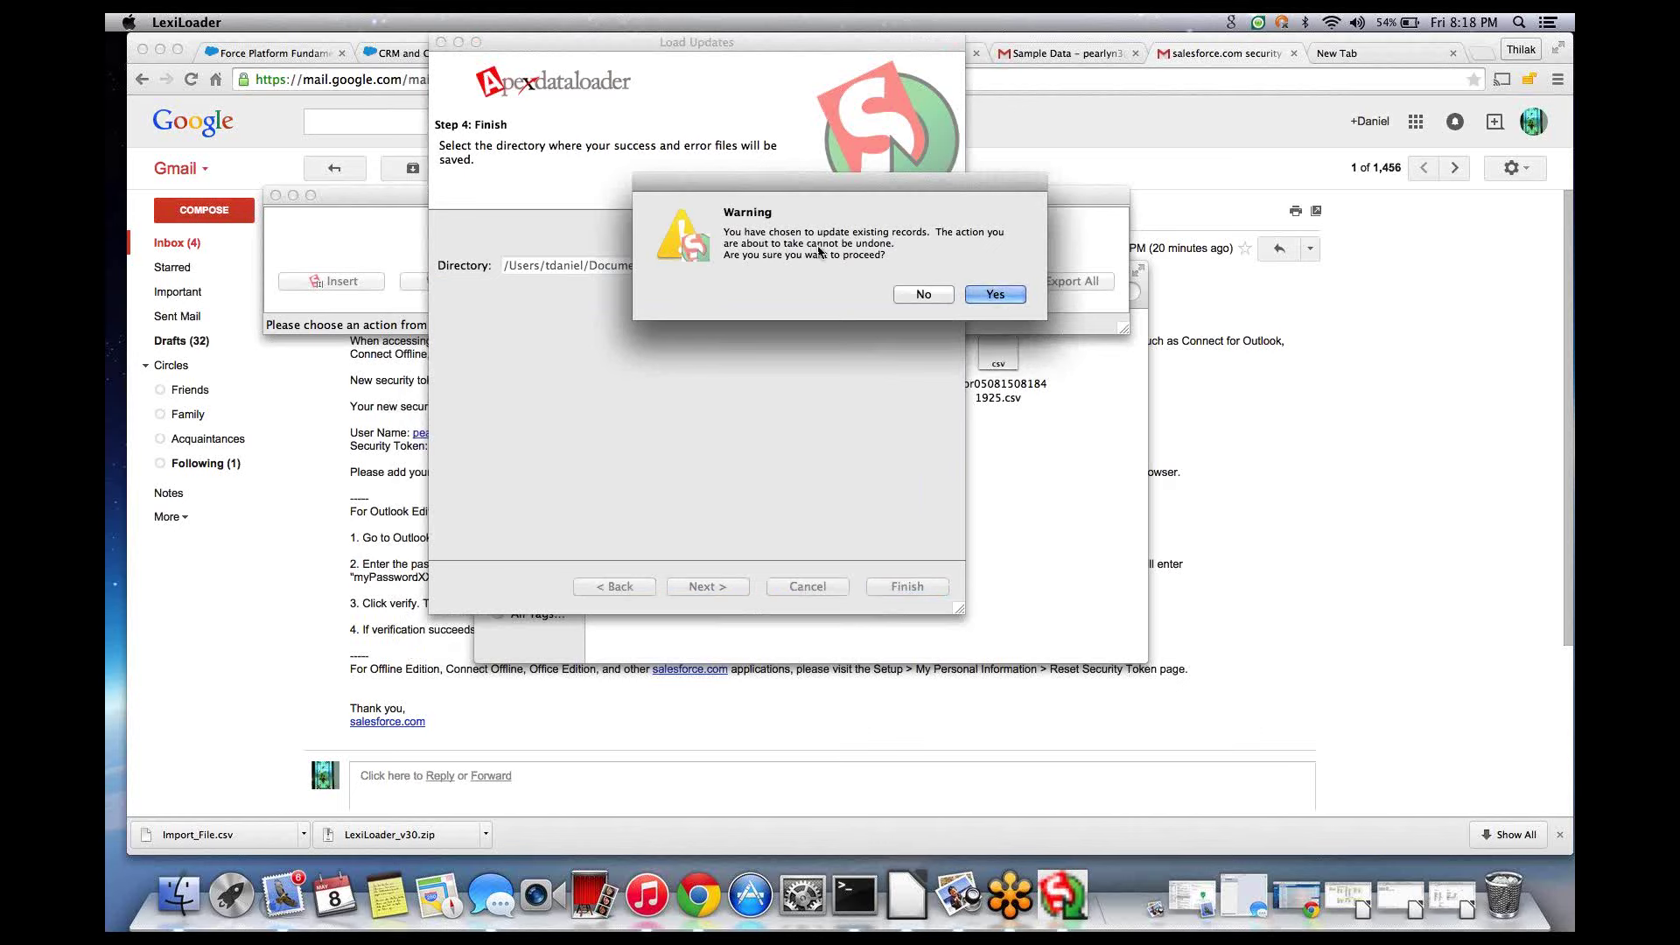
left_click(980, 295)
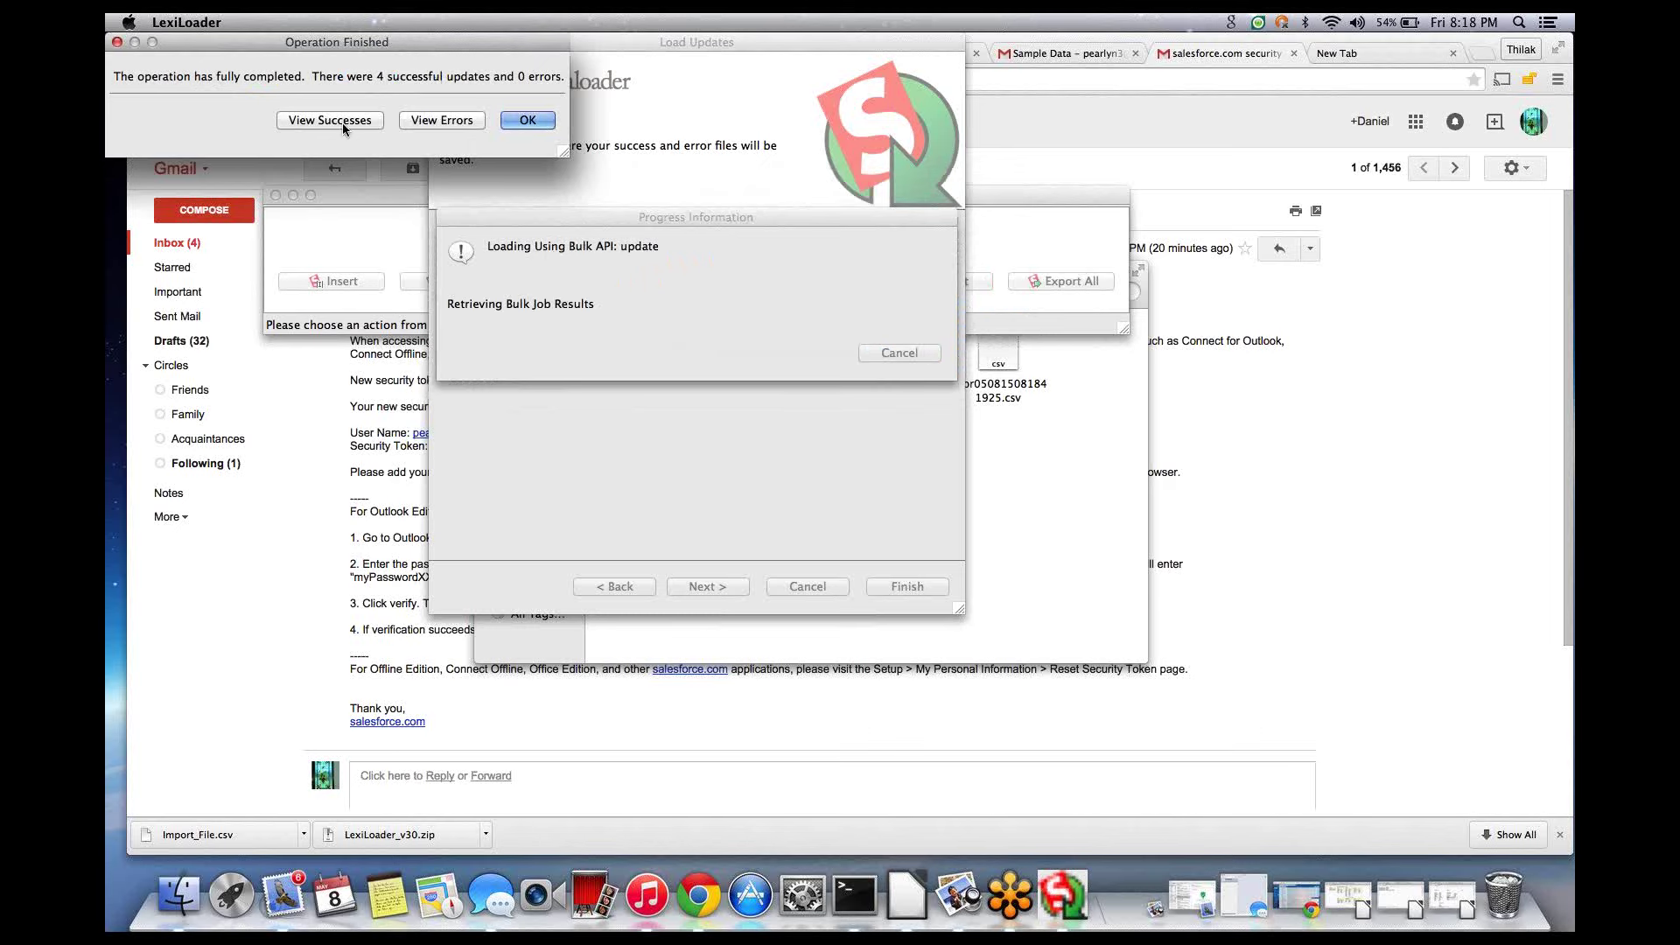
- Check the success and empty error lists, dismiss the summary, and begin a Delete operation
left_click(343, 122)
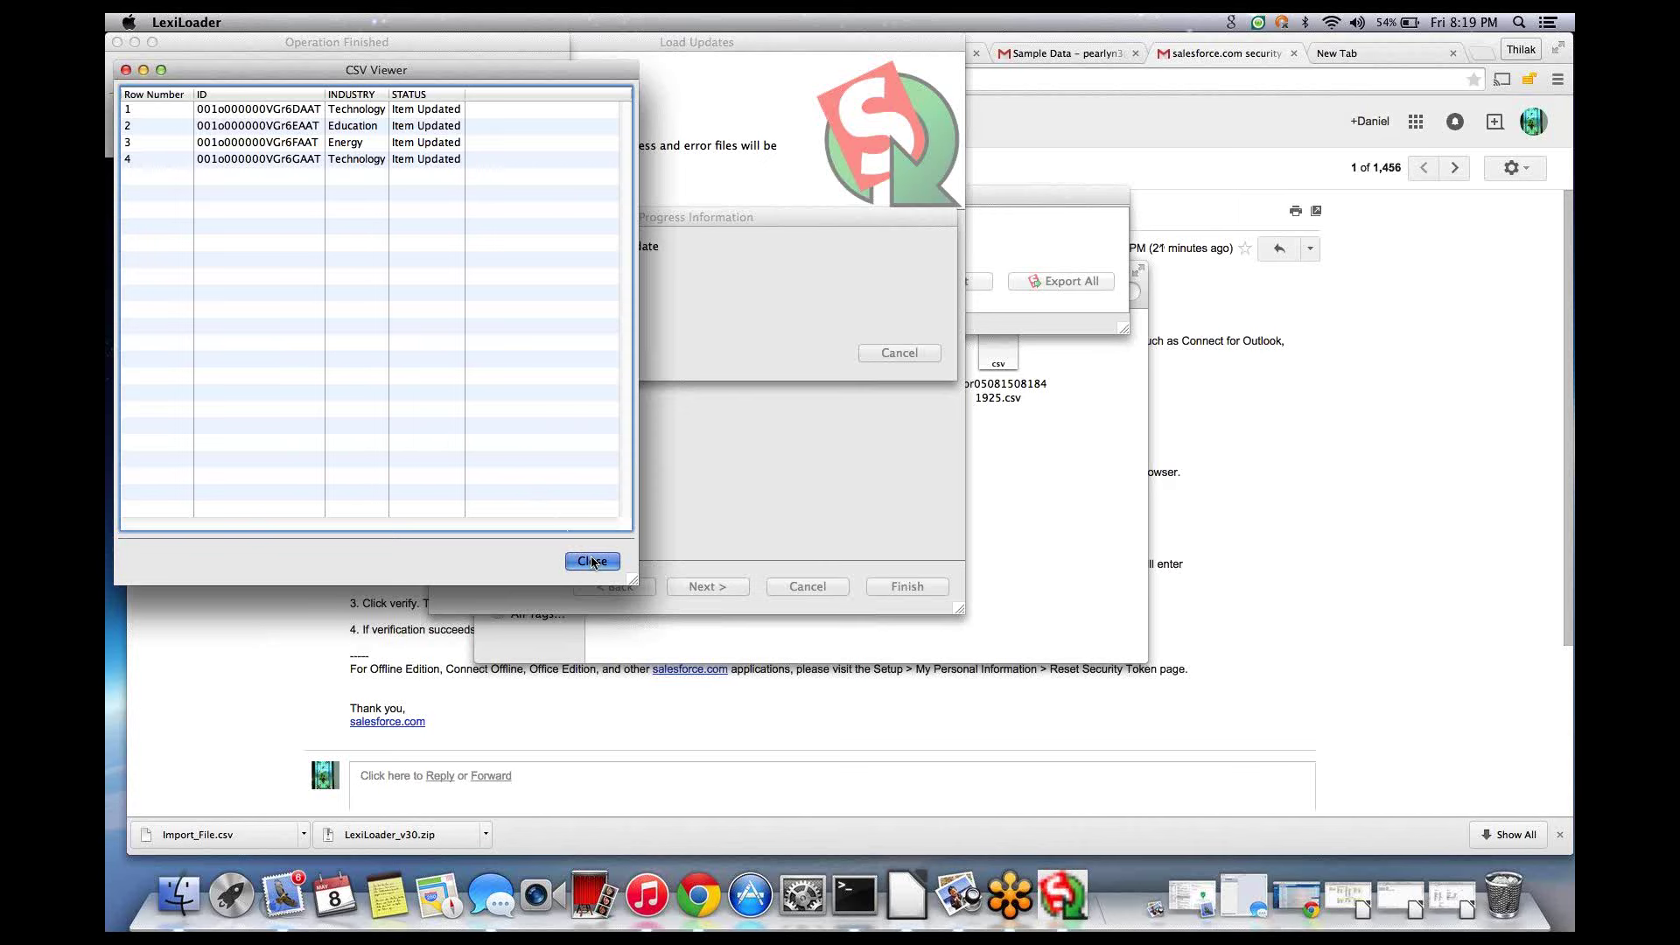
left_click(591, 561)
left_click(455, 120)
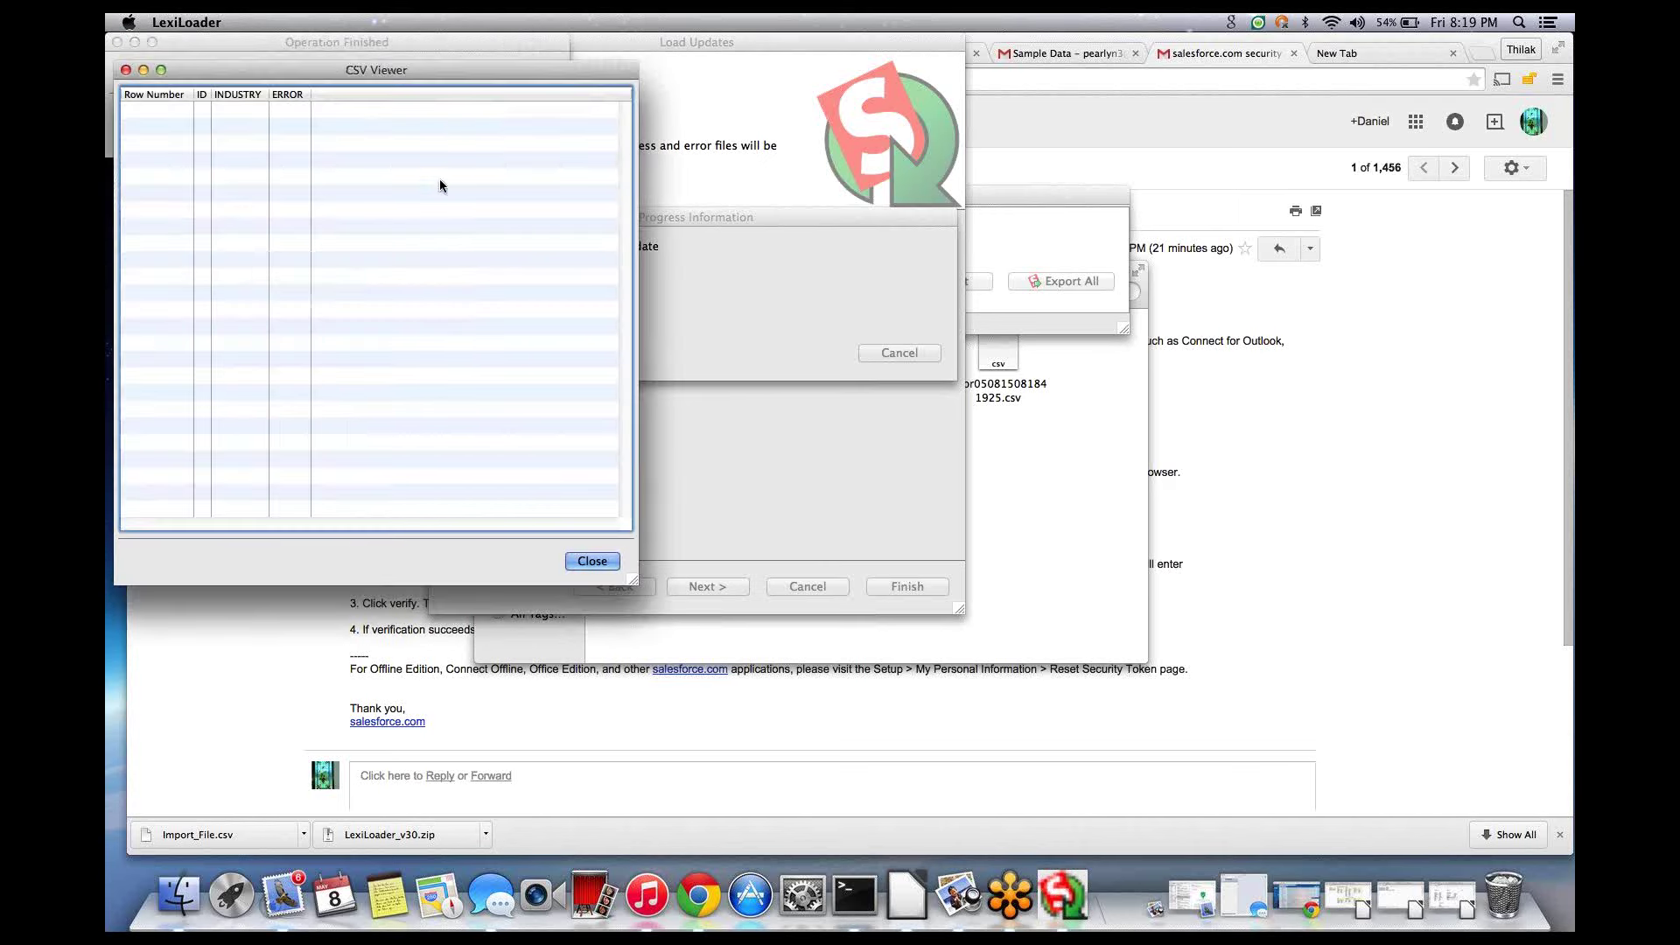
left_click(592, 560)
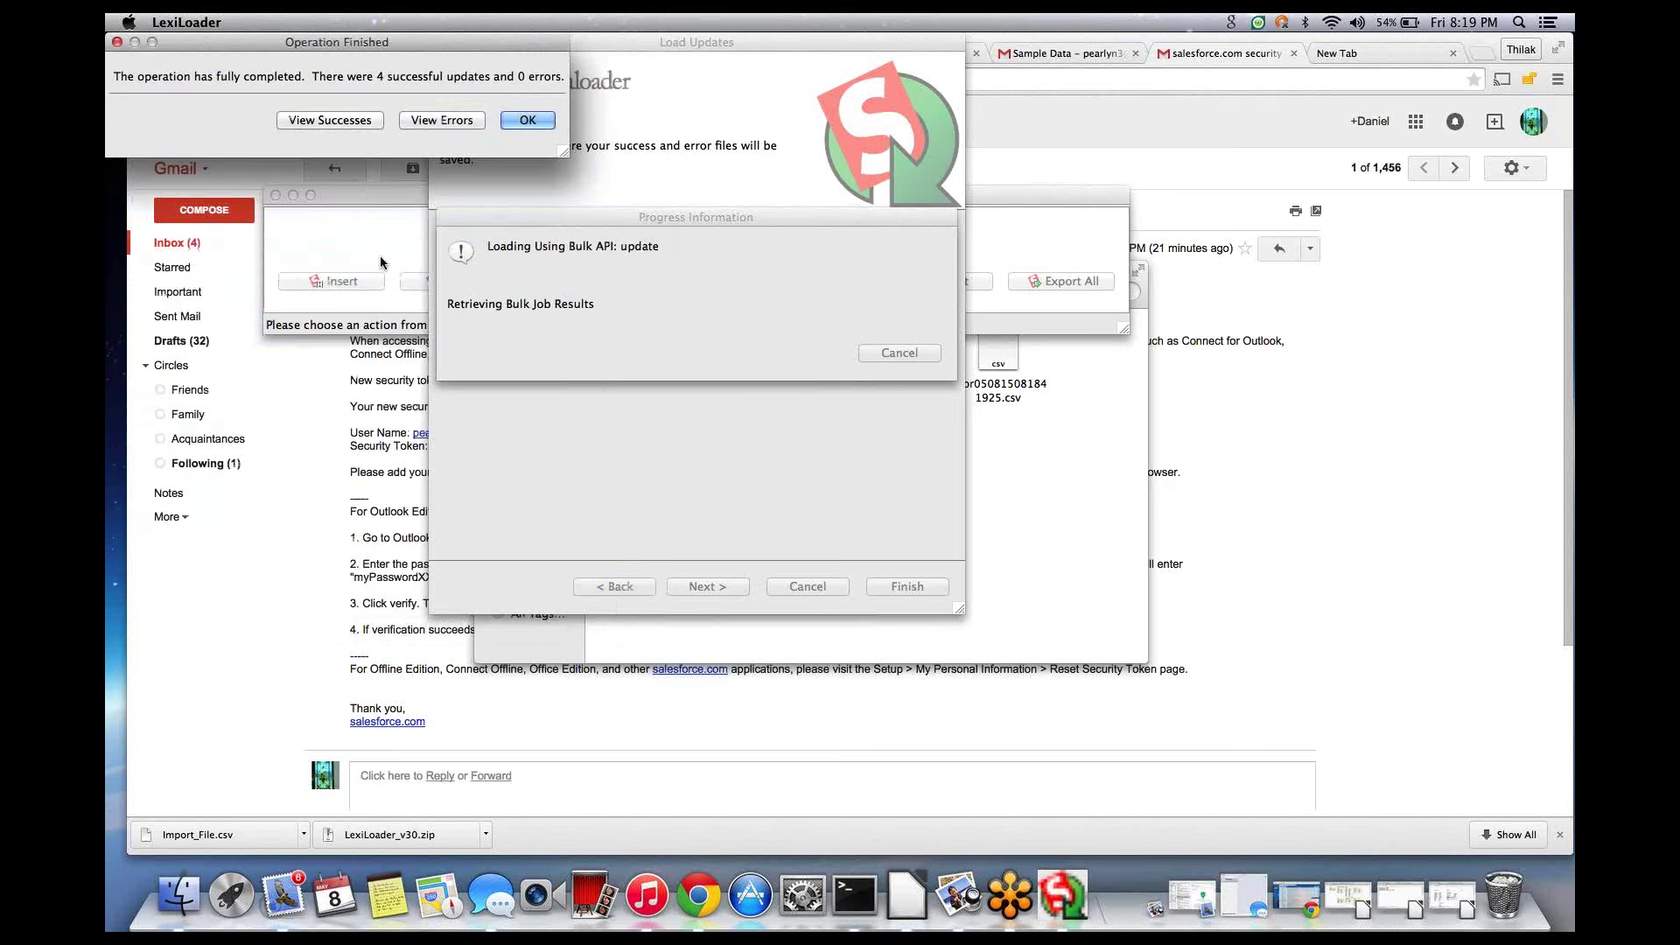
left_click(530, 122)
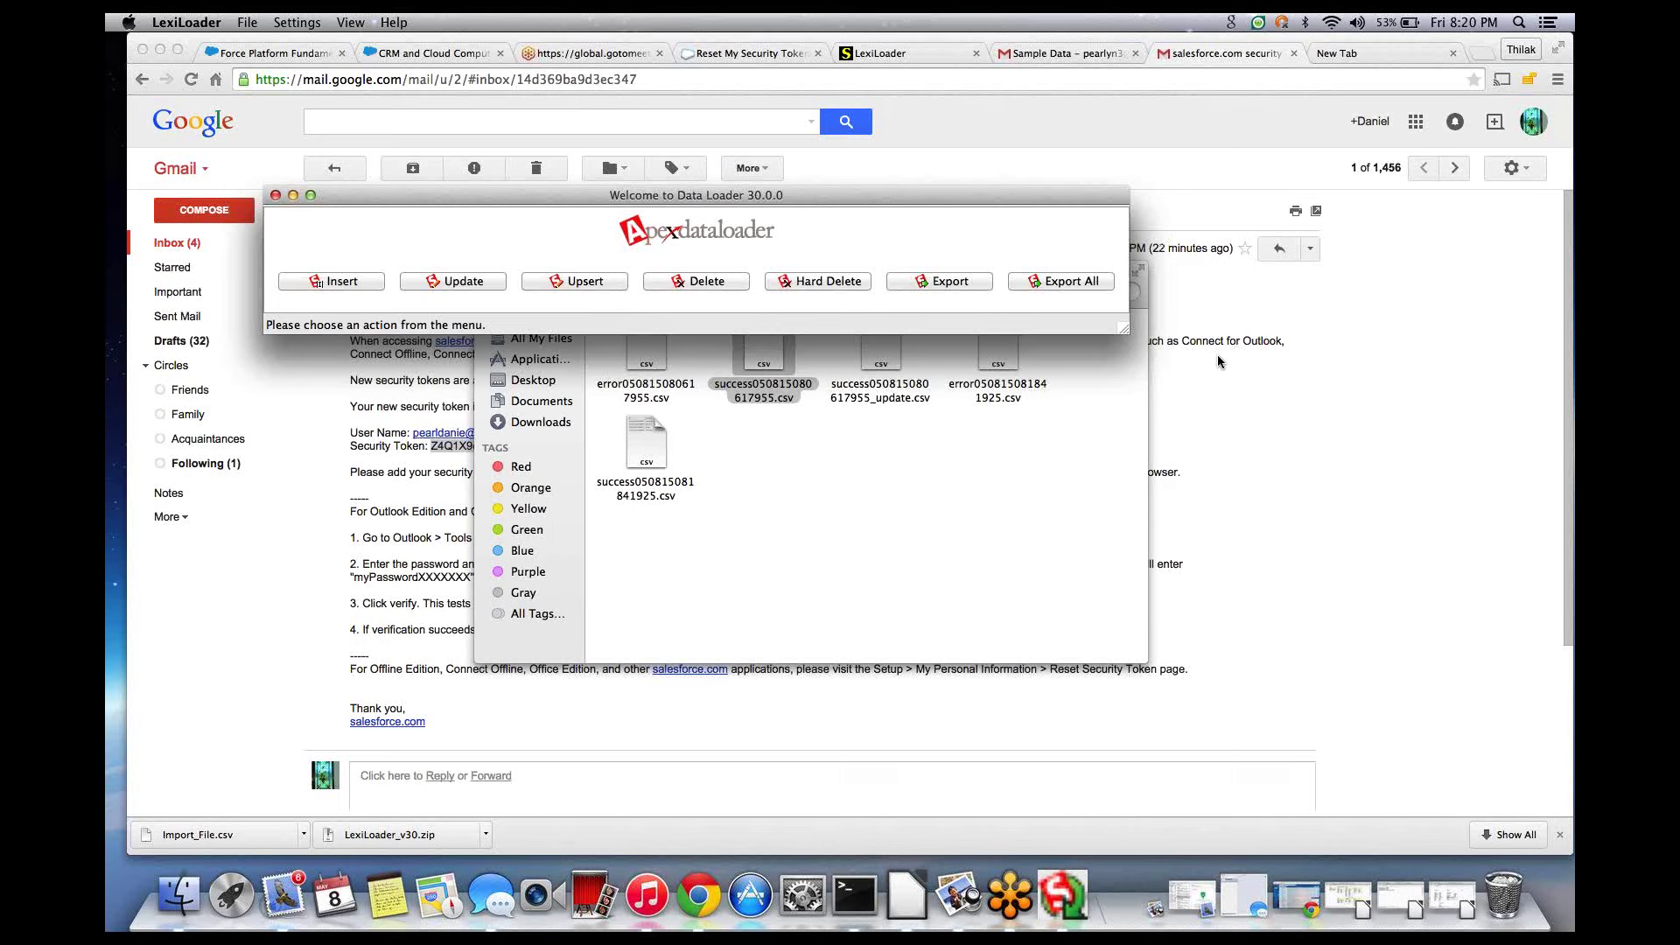
left_click(725, 284)
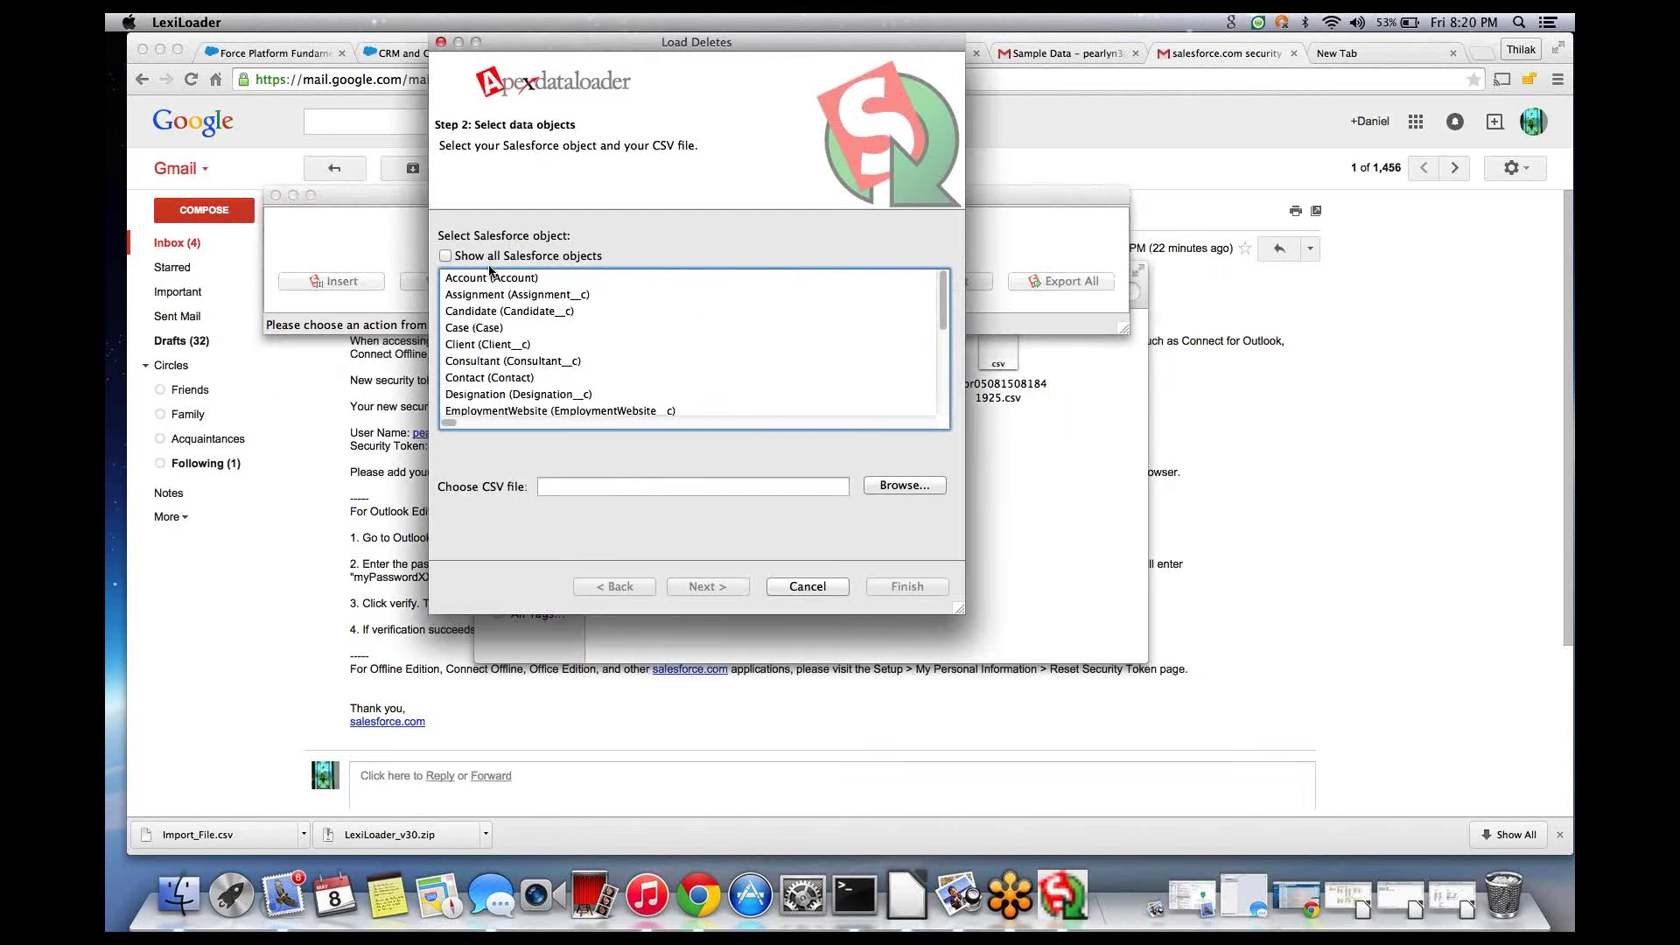
left_click(490, 278)
left_click(904, 486)
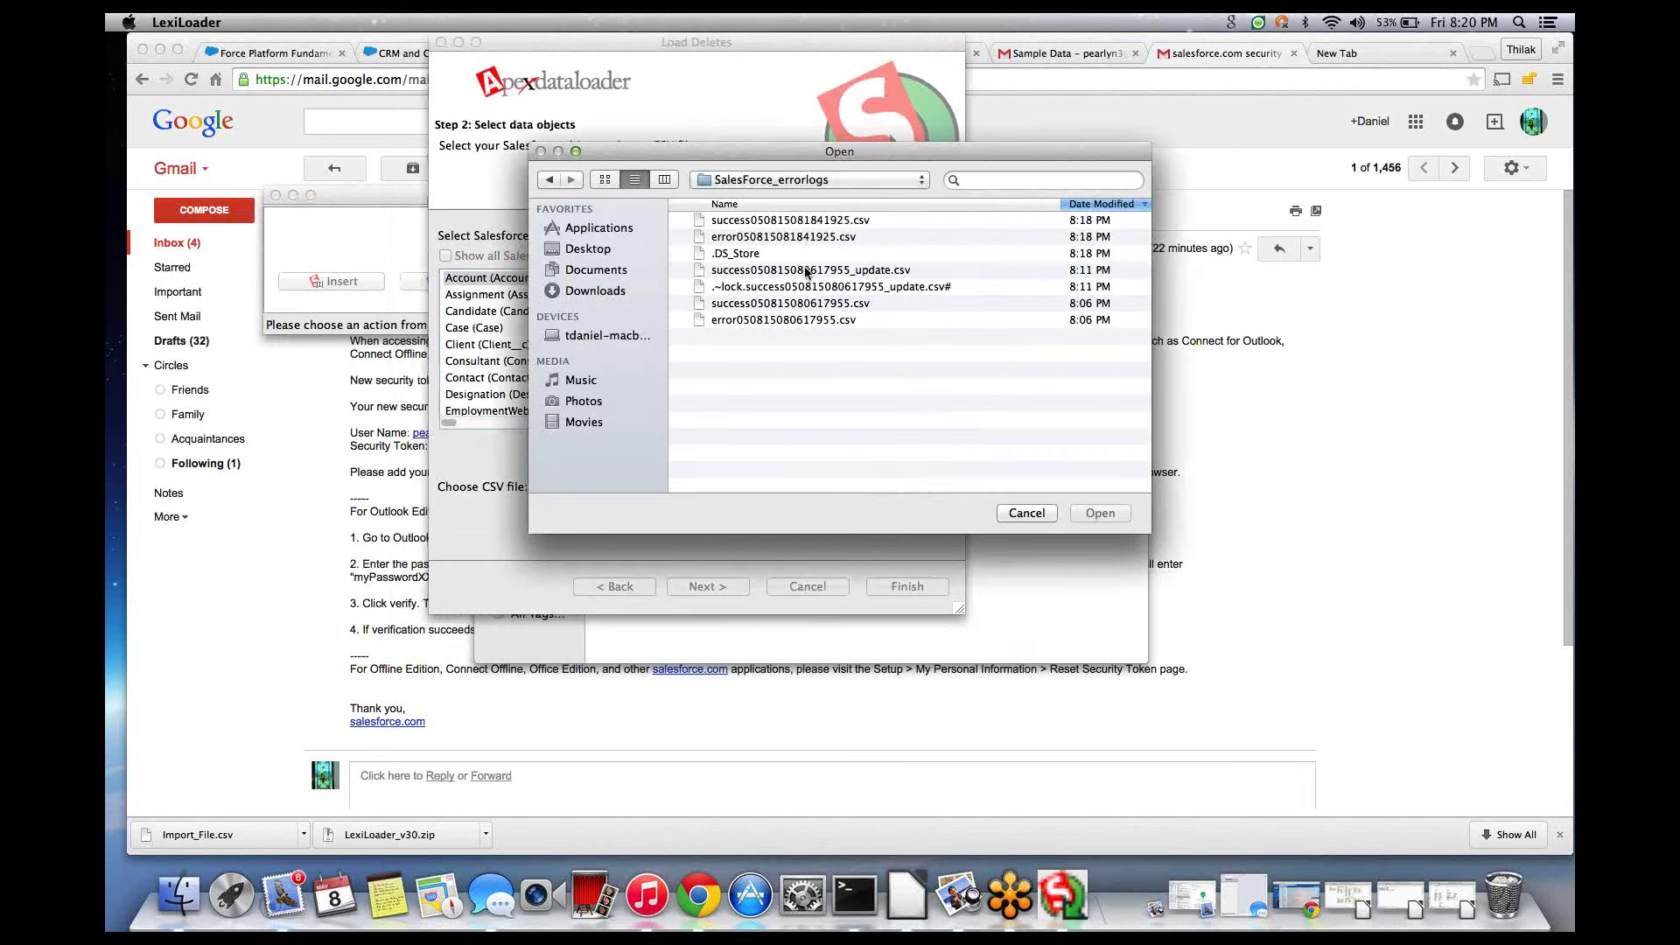
left_click(806, 272)
left_click(1099, 514)
left_click(730, 586)
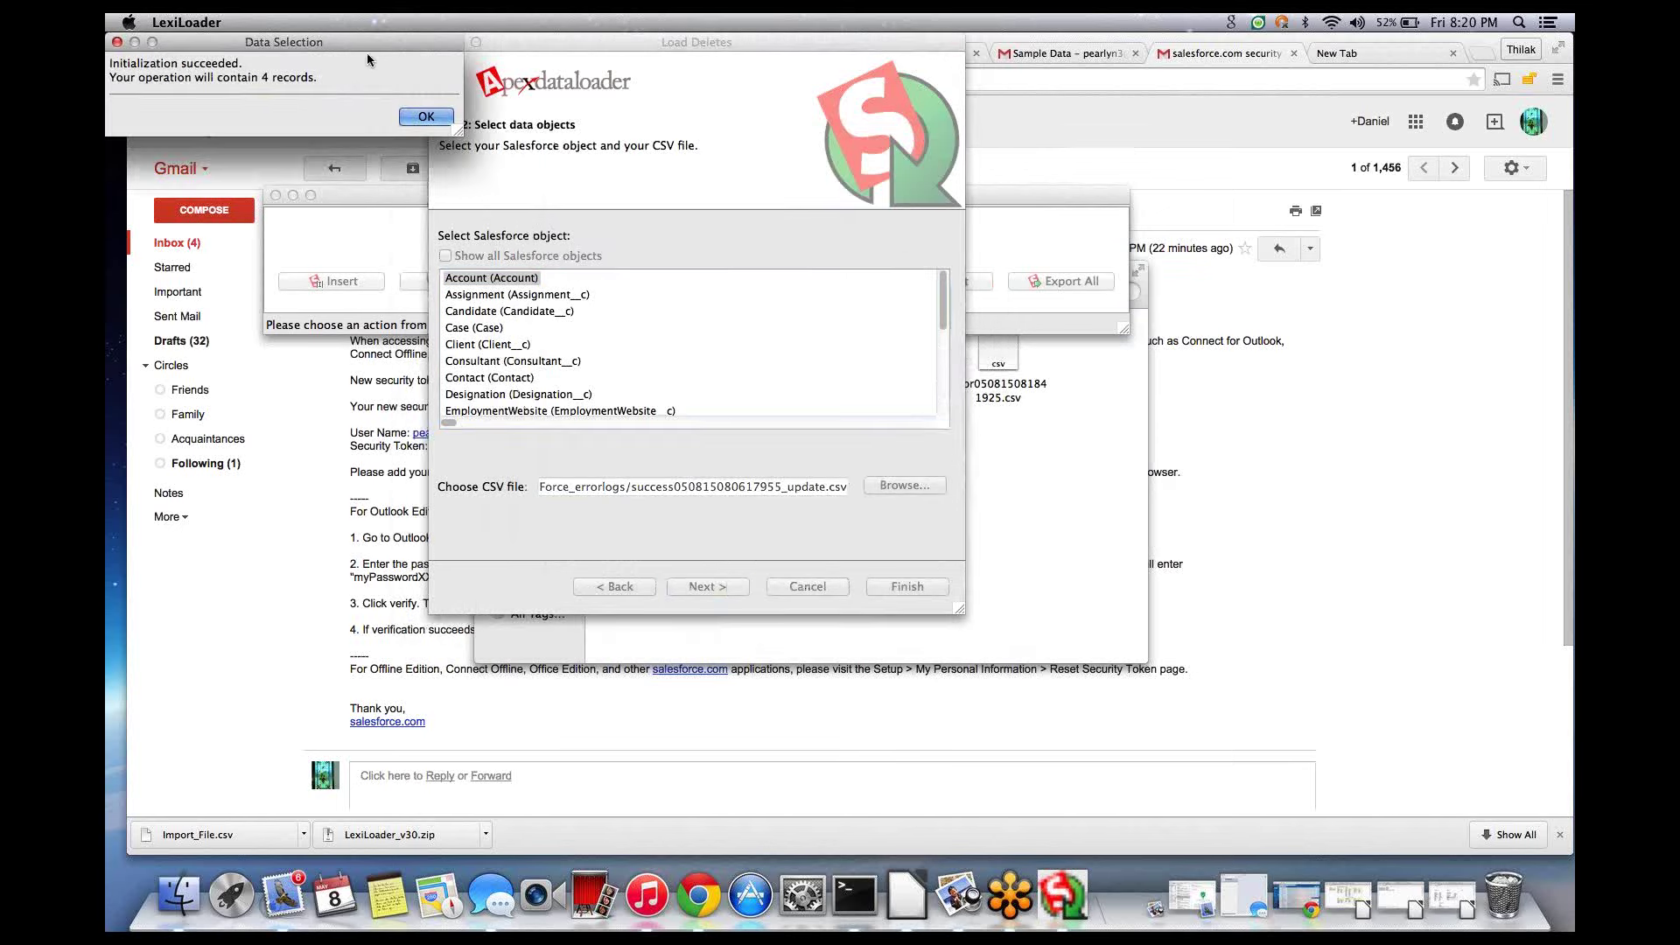
left_click(426, 116)
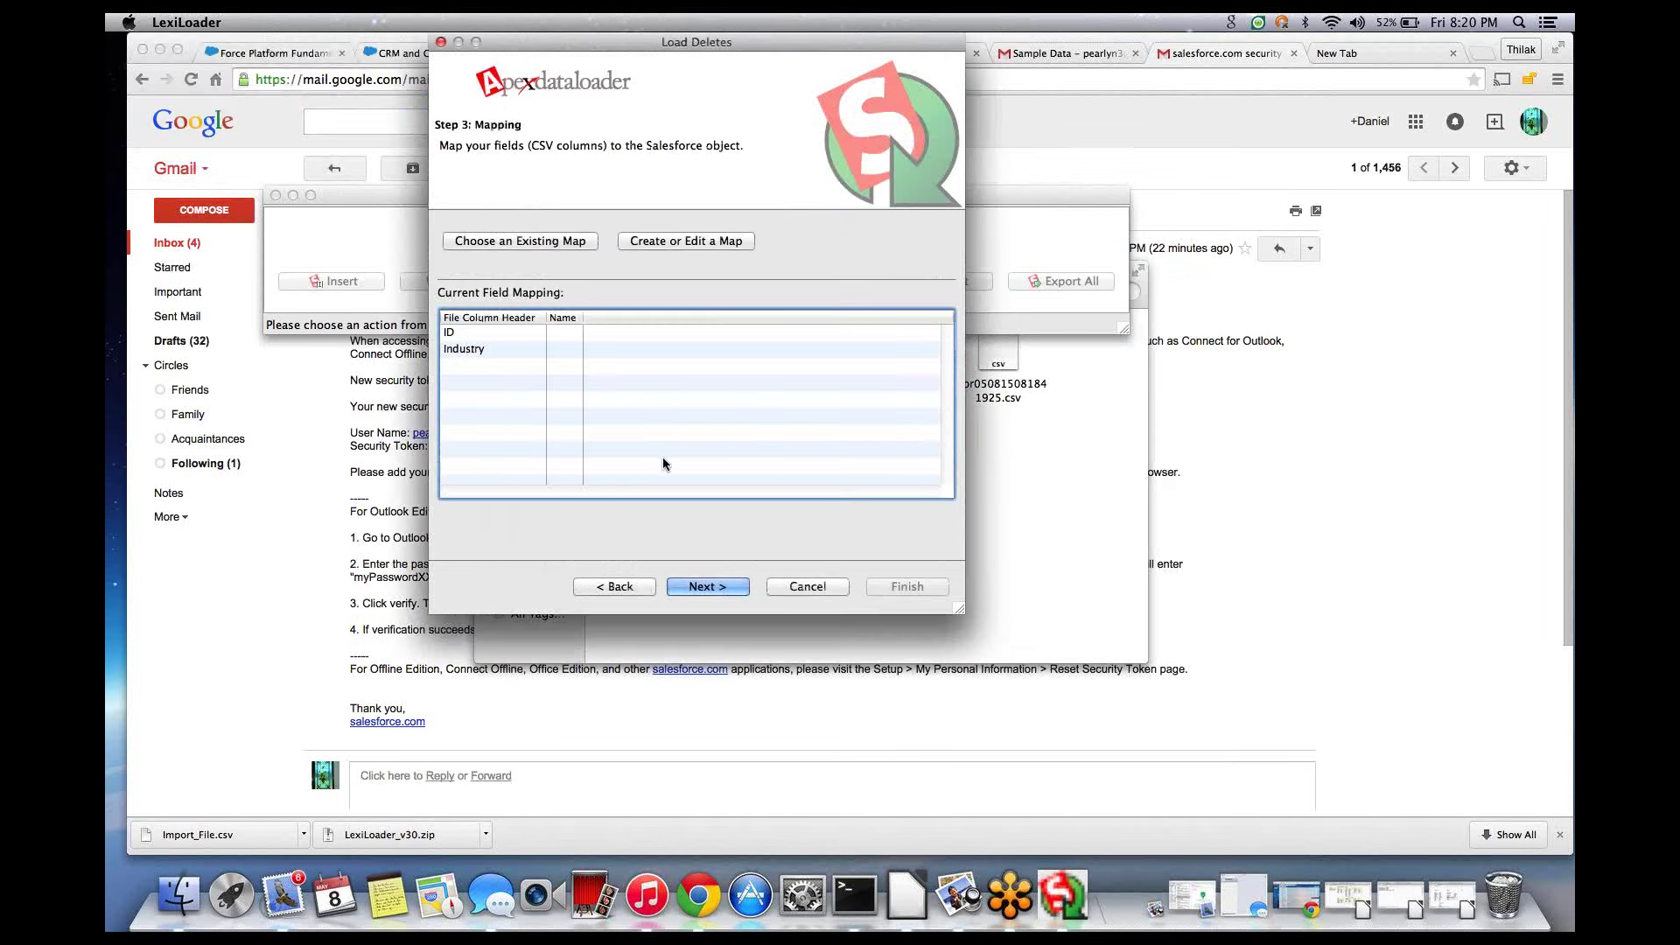
- Auto-match the Salesforce Id field to the ID column, leaving Industry unmapped
left_click(700, 240)
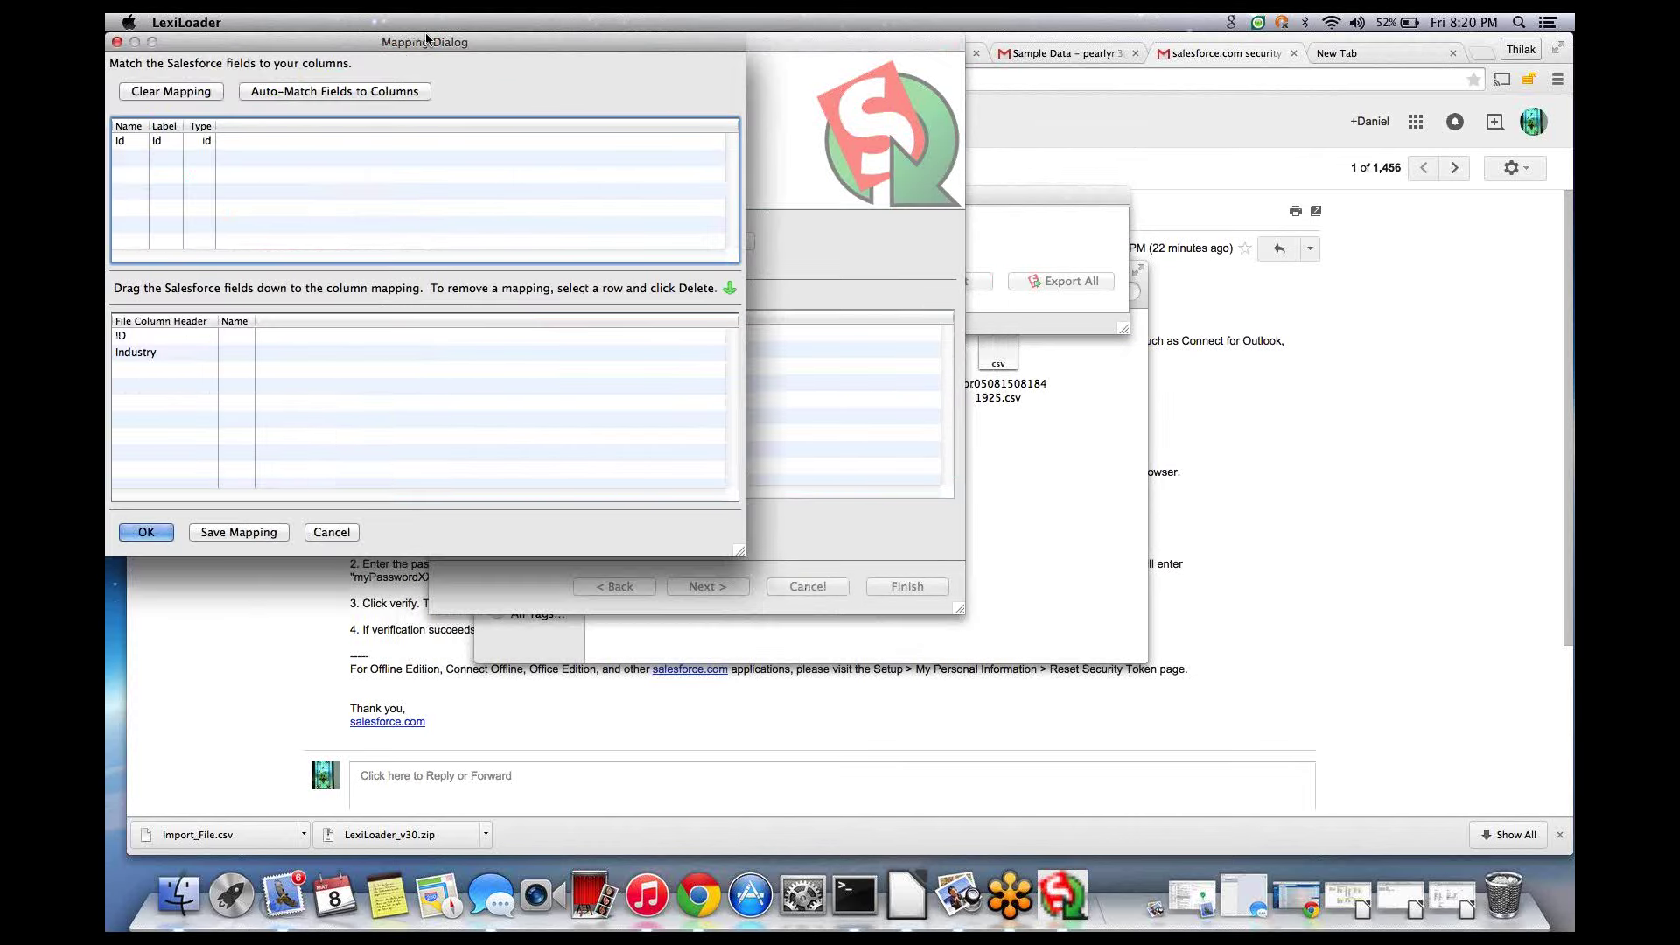
left_click(360, 92)
left_click_drag(322, 44, 599, 56)
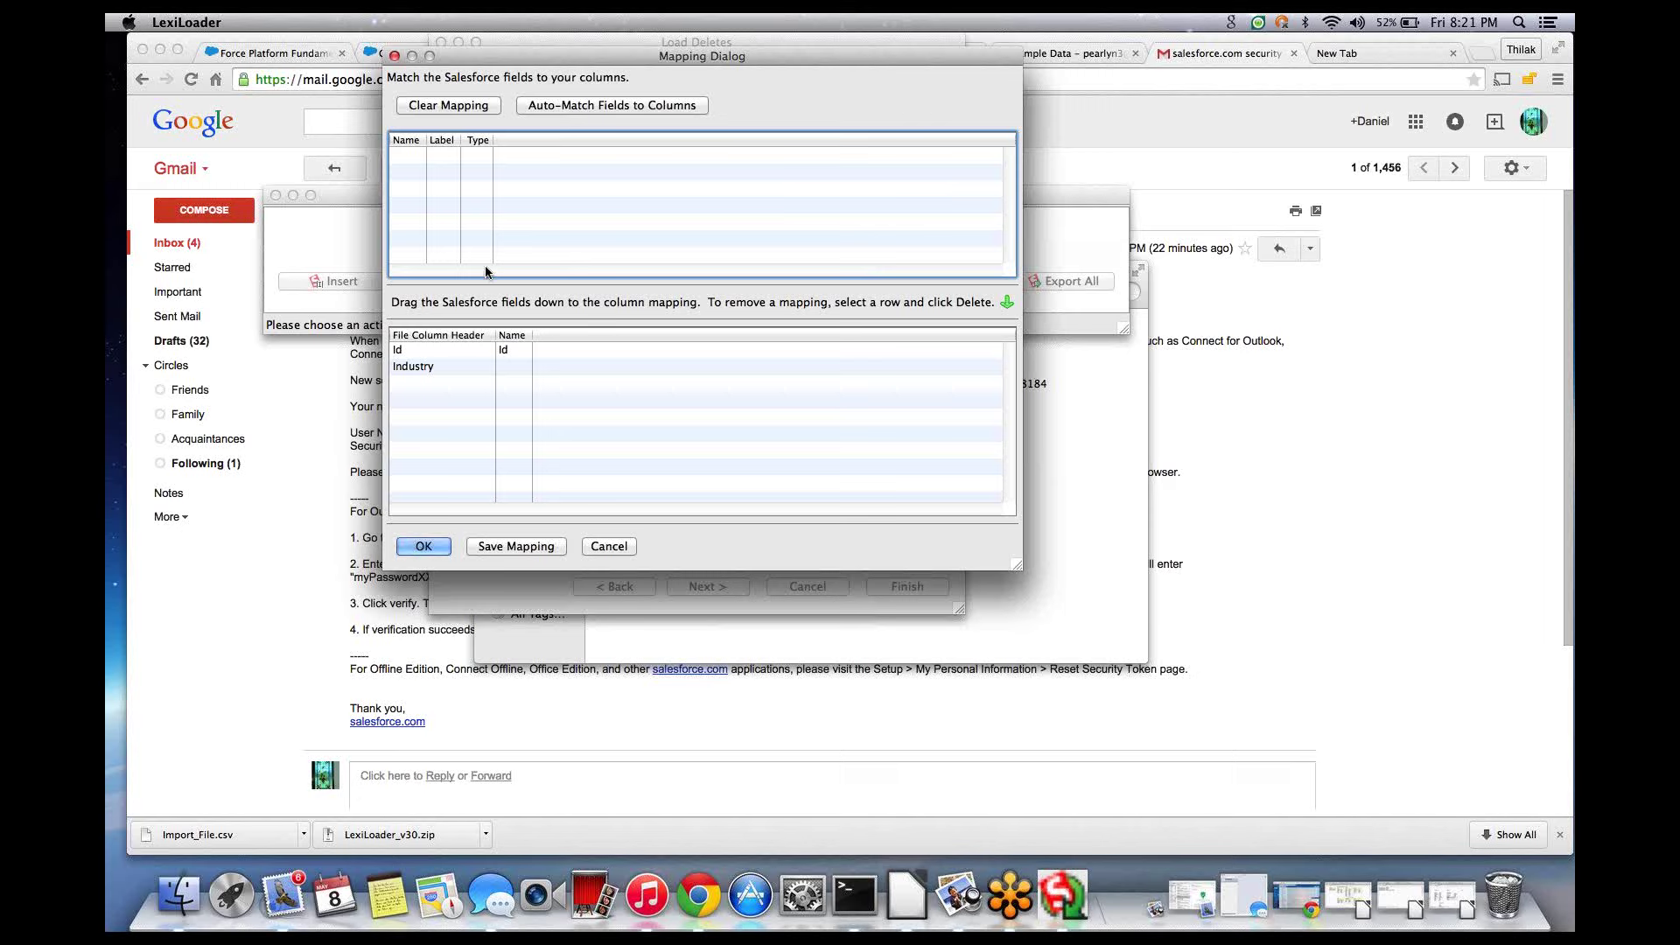
left_click(424, 548)
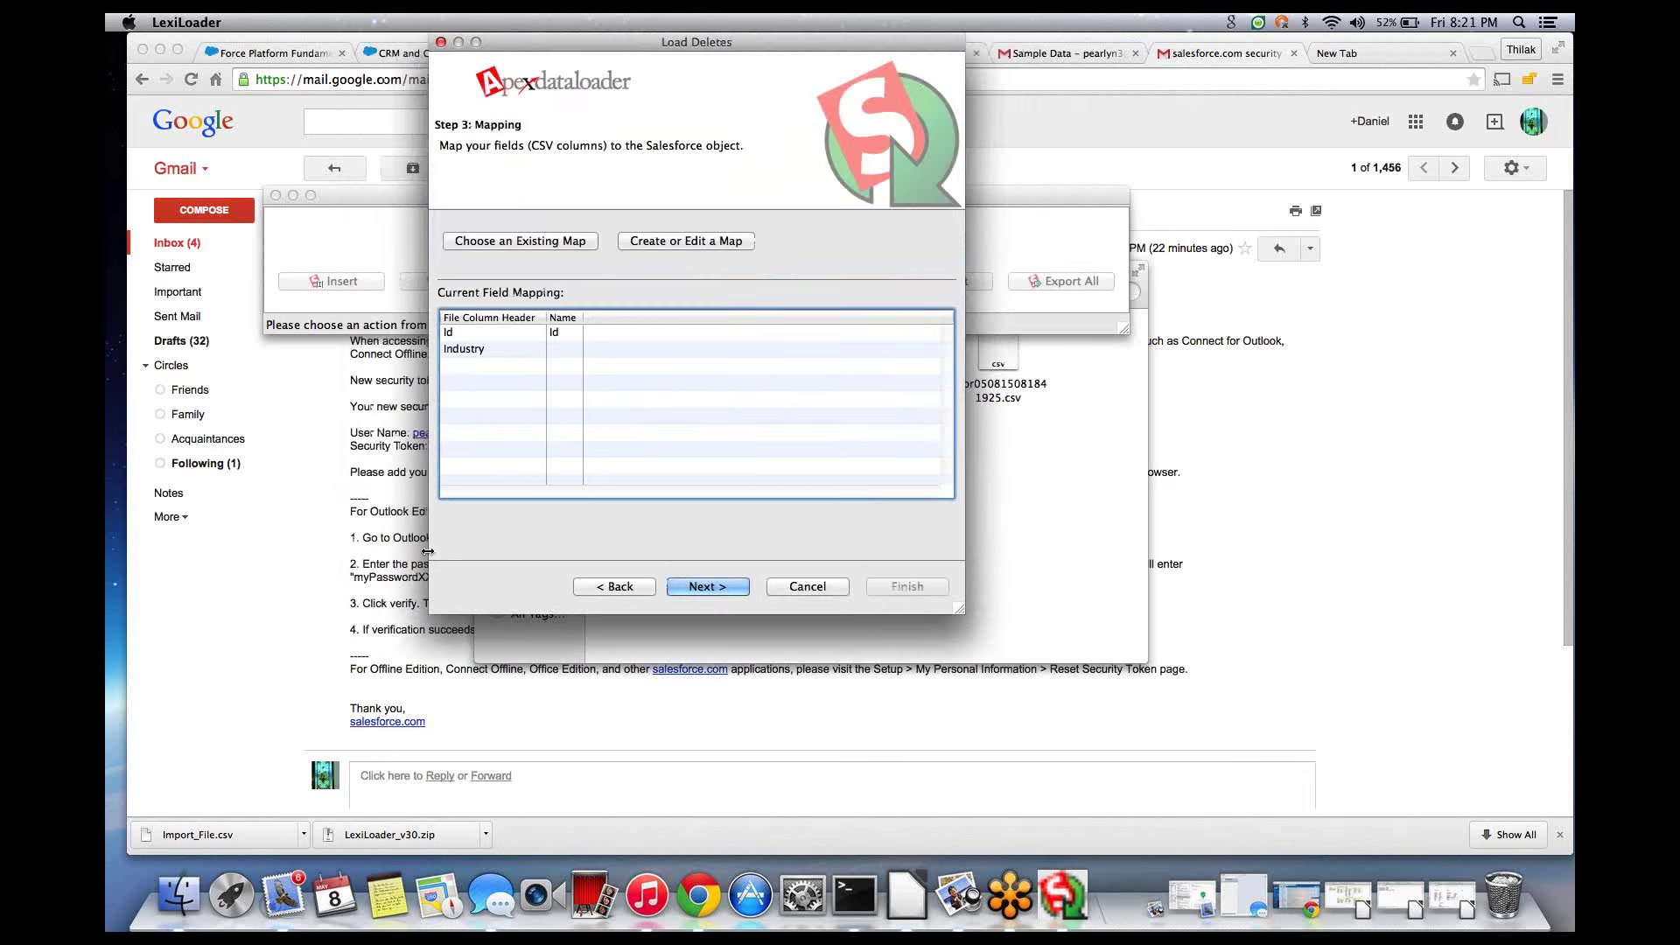
- Run the delete, accepting both warnings including the Recycle Bin limit, for 4 deletes and 0 errors
left_click(716, 588)
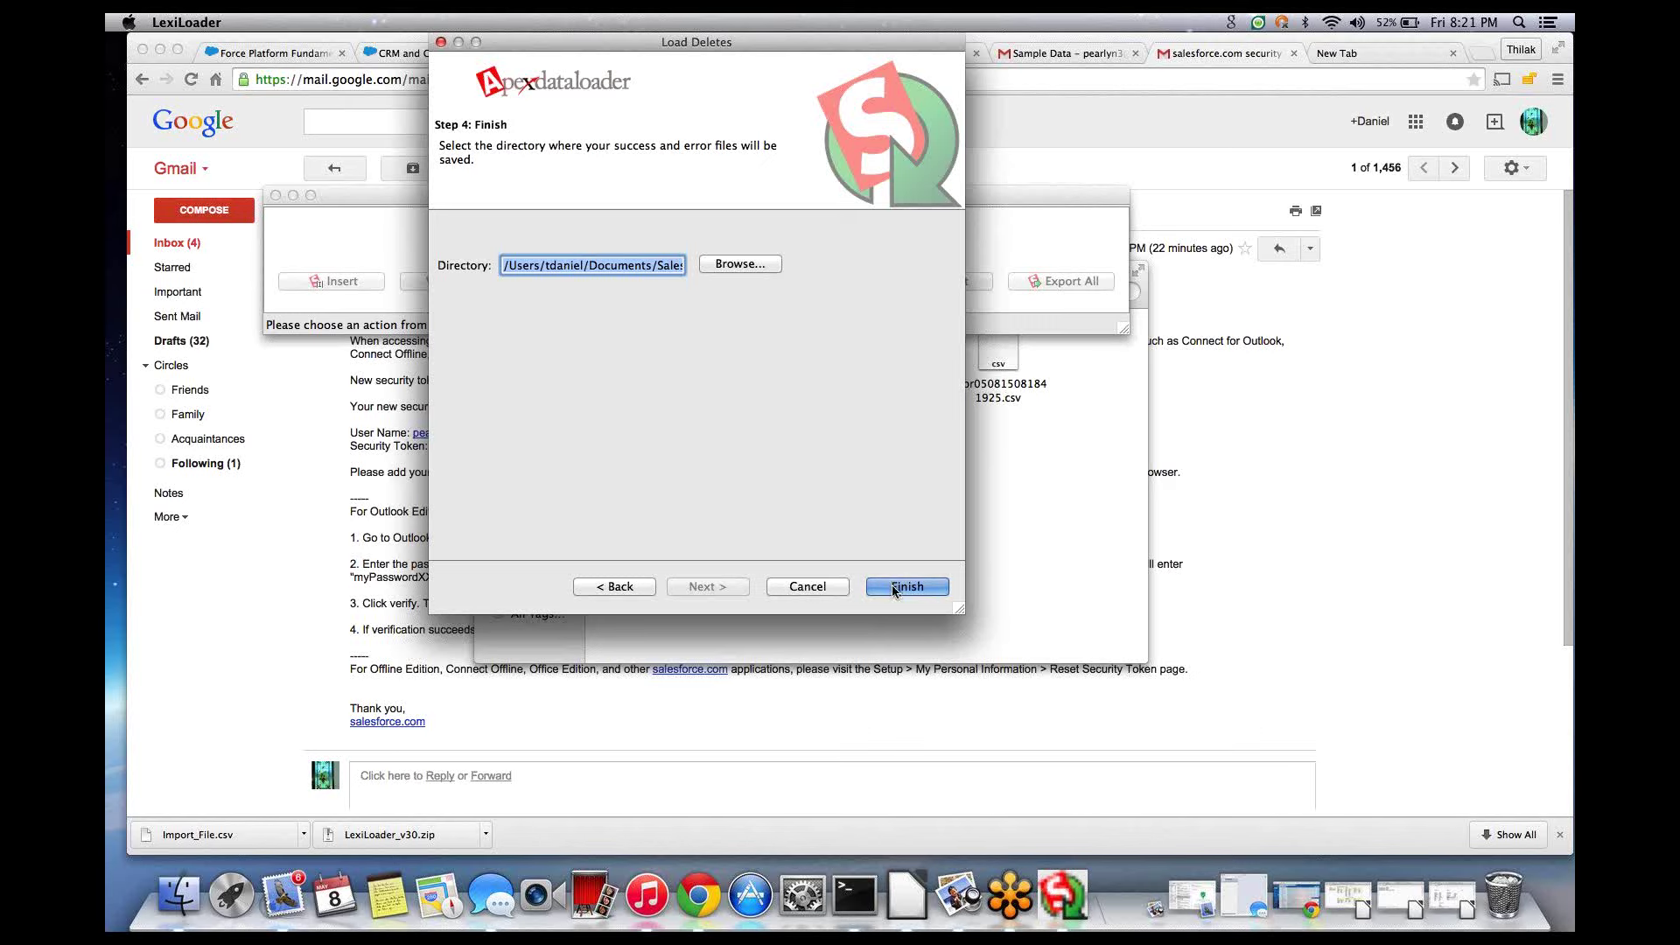
left_click(891, 584)
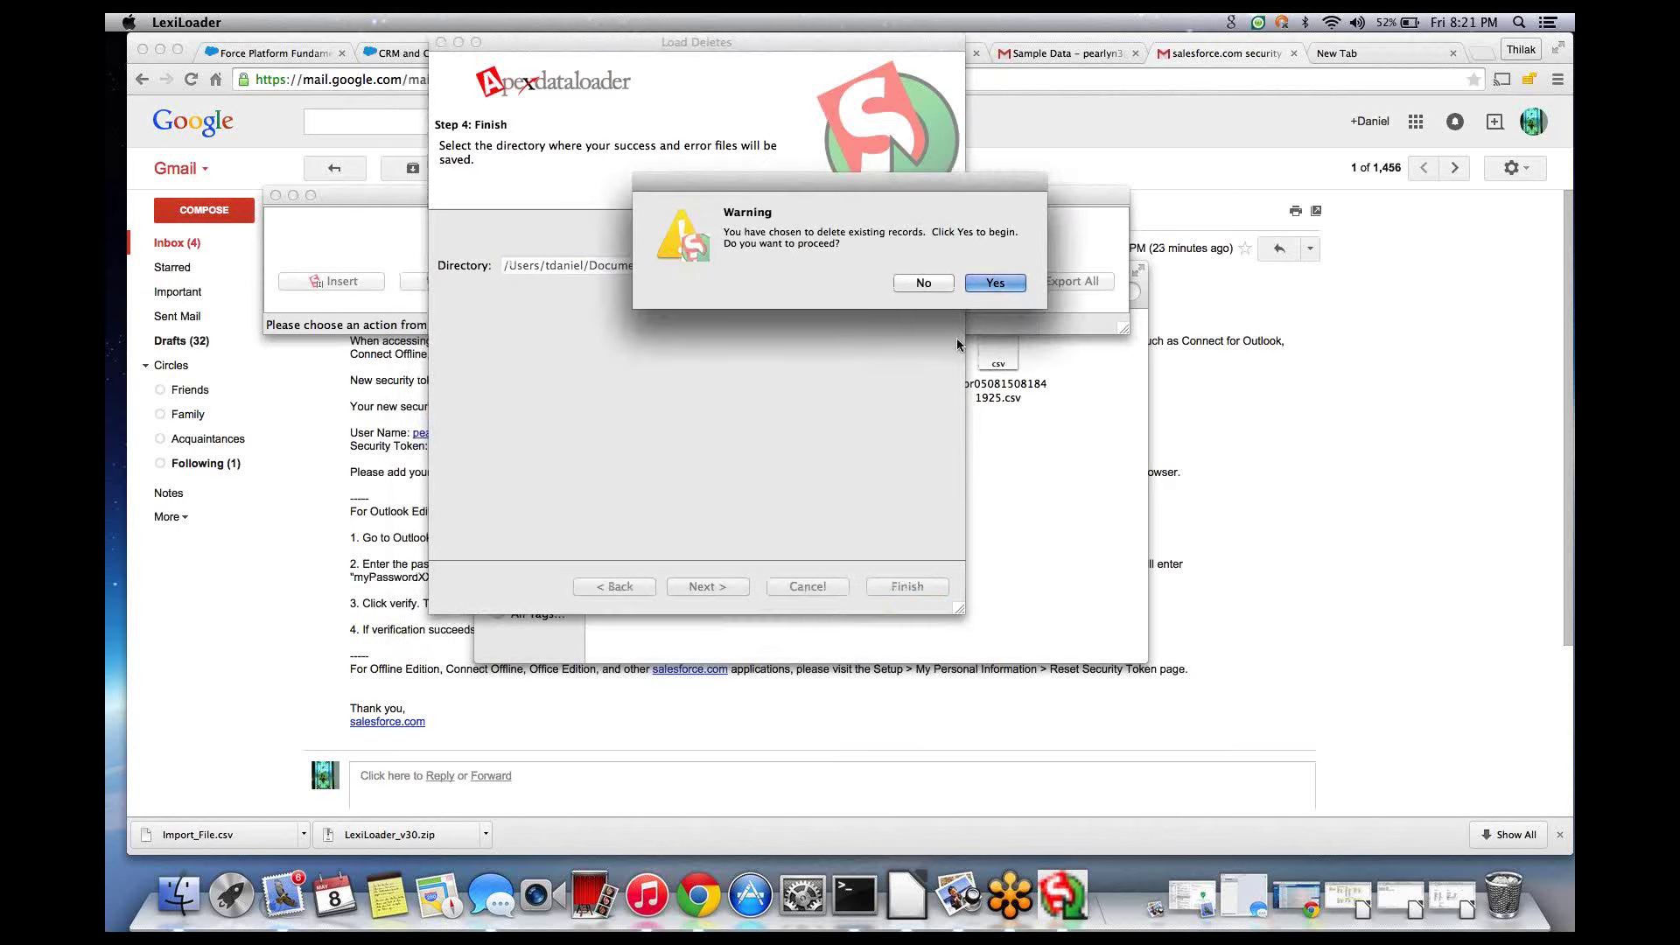
left_click(998, 284)
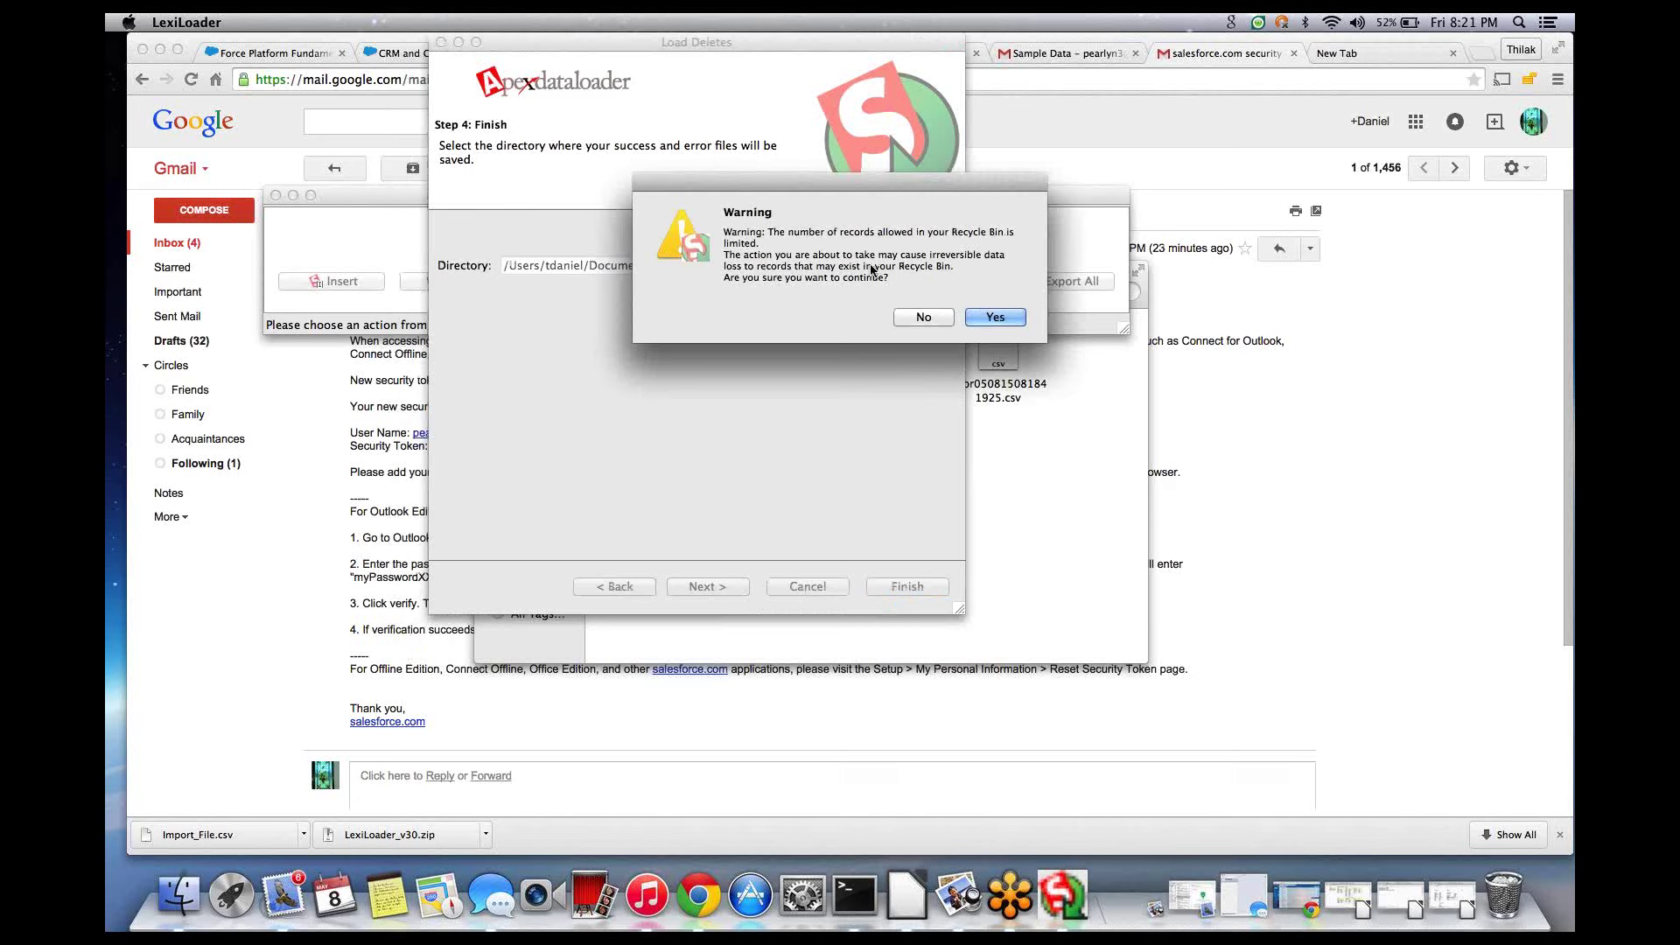
left_click(995, 316)
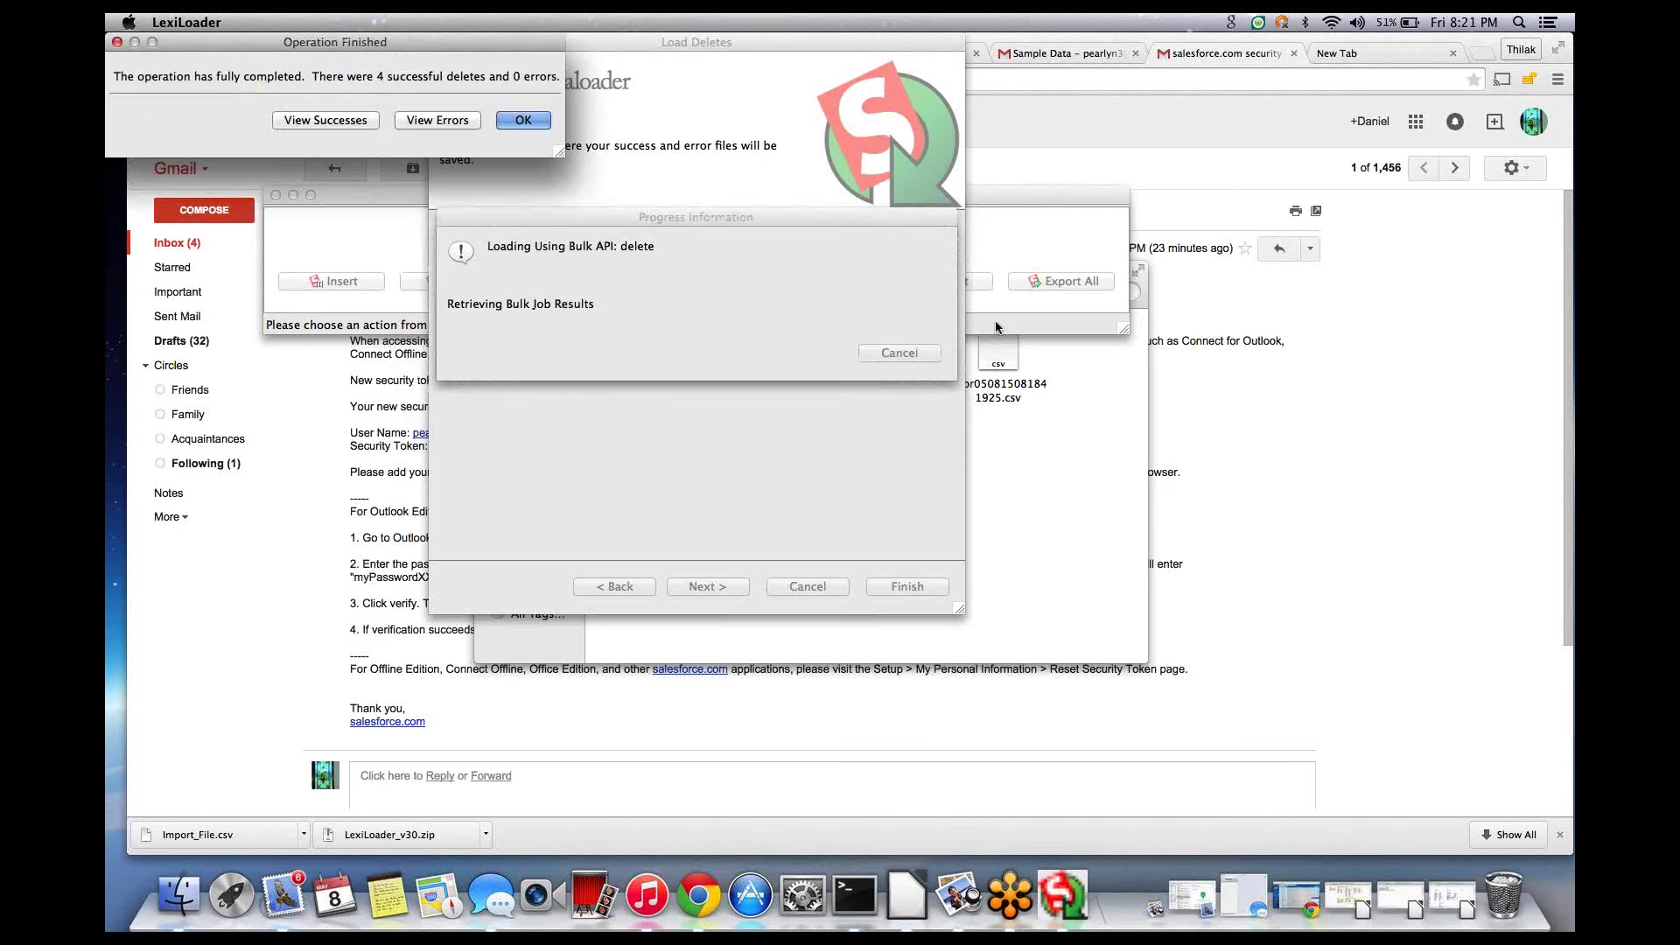
- Check the 4 Item Deleted records in the success list, then close the delete wizard
left_click(351, 120)
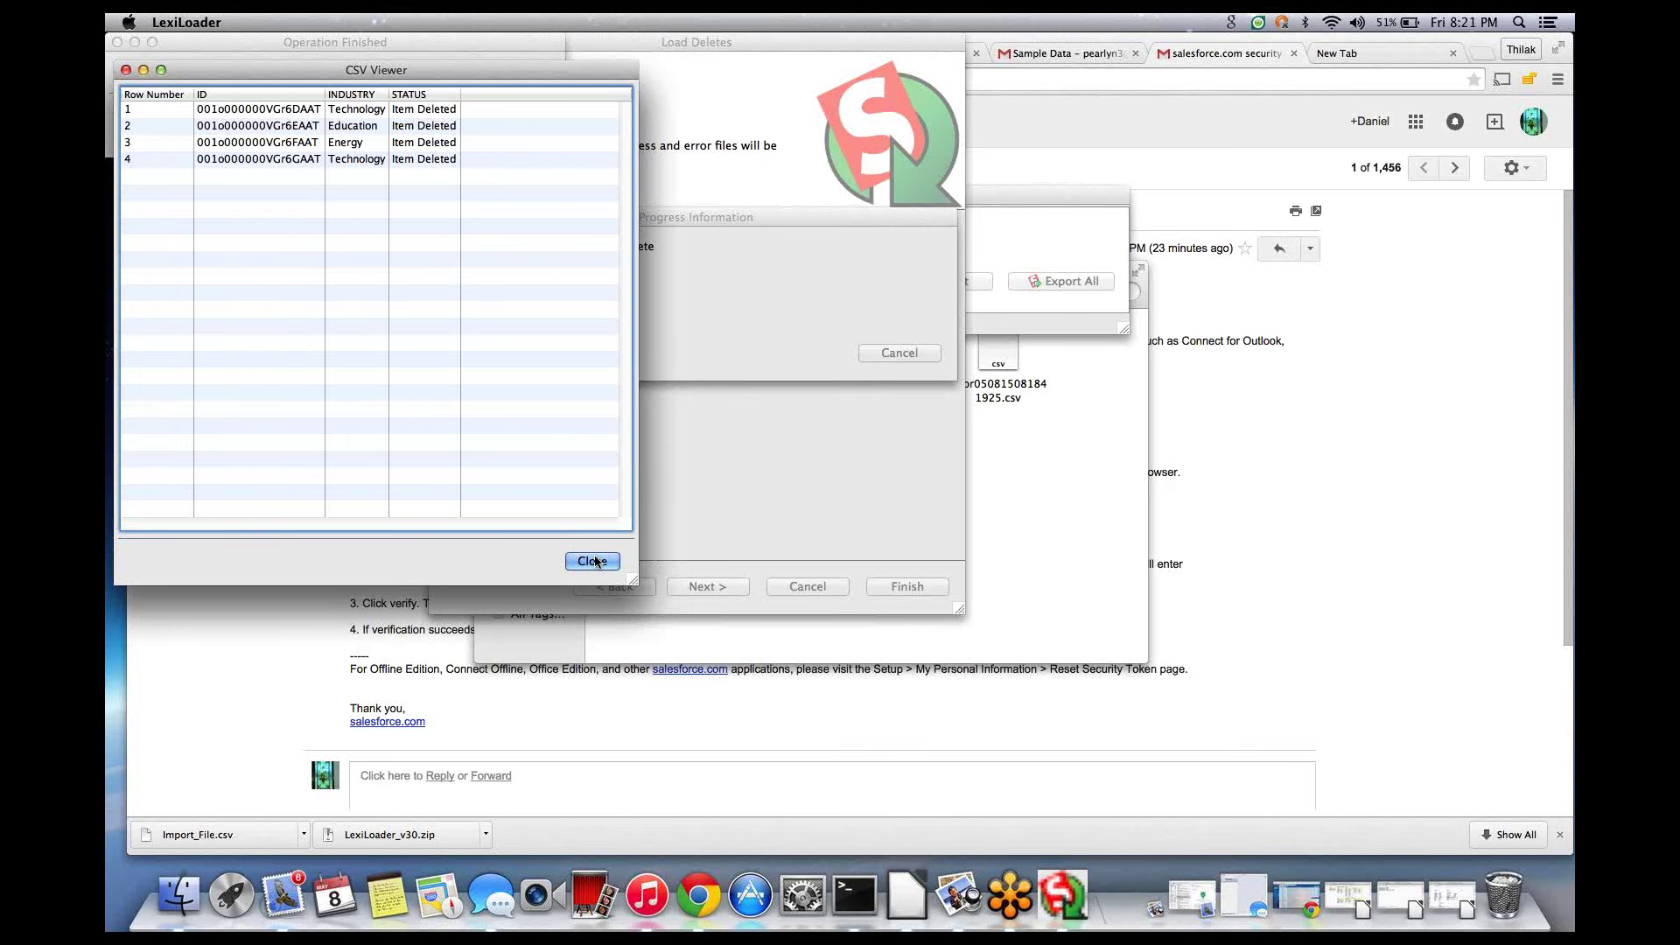
left_click(593, 561)
left_click(523, 119)
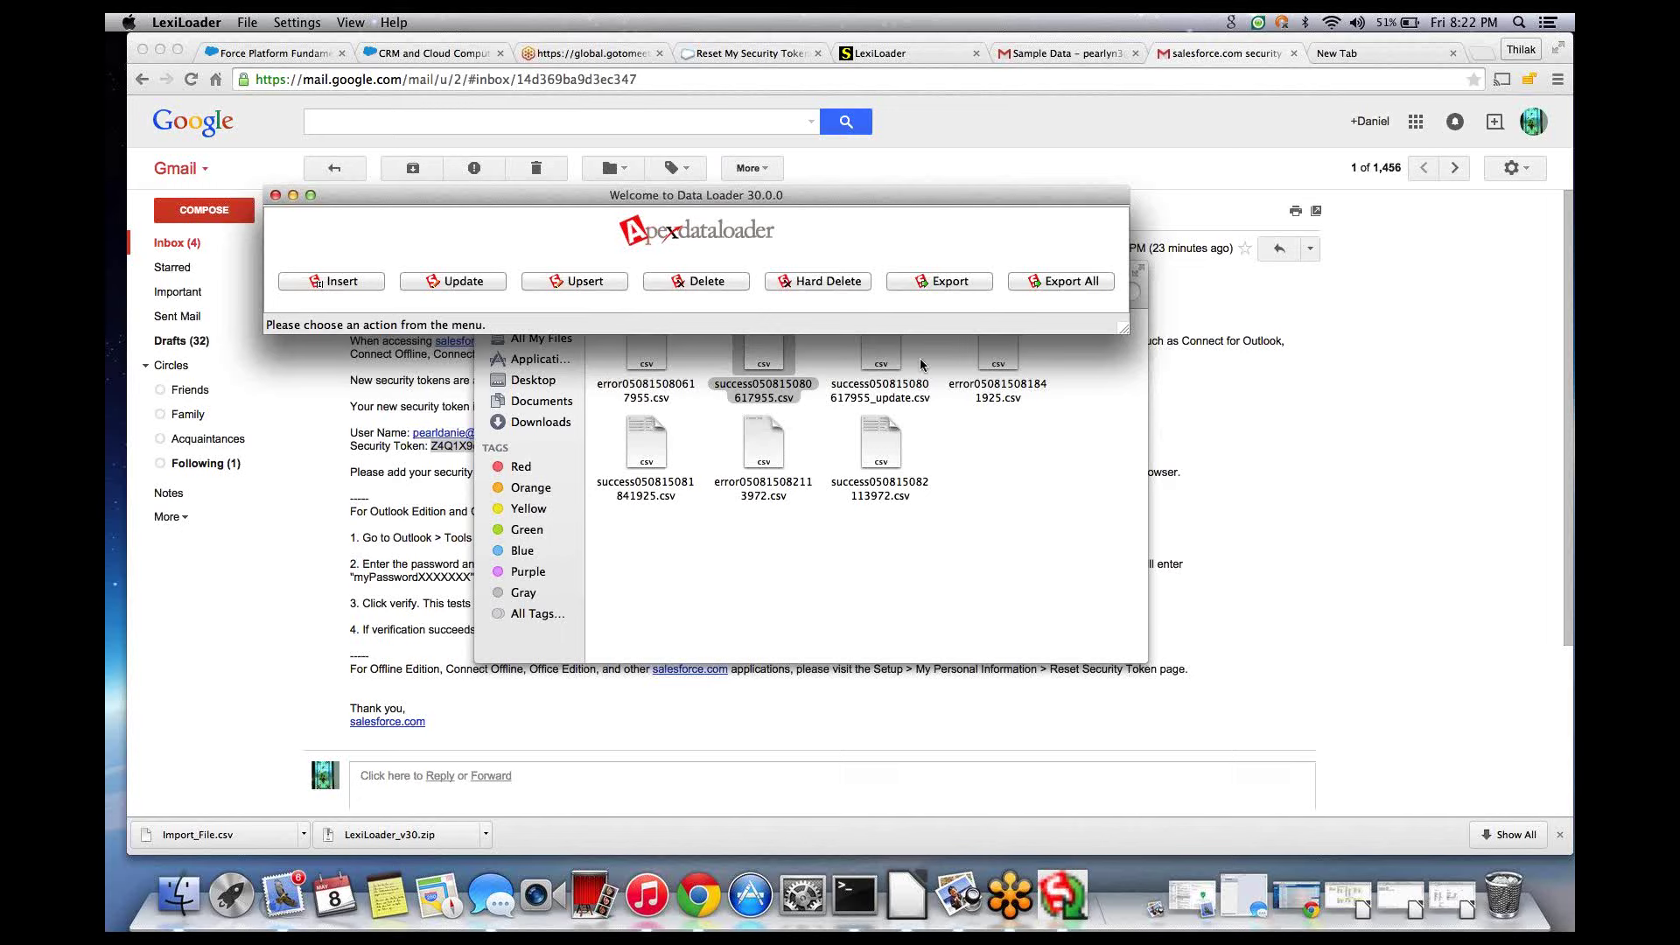
- Minimize the Gmail windows and bring back the Chrome window holding the Salesforce tabs
left_click(161, 50)
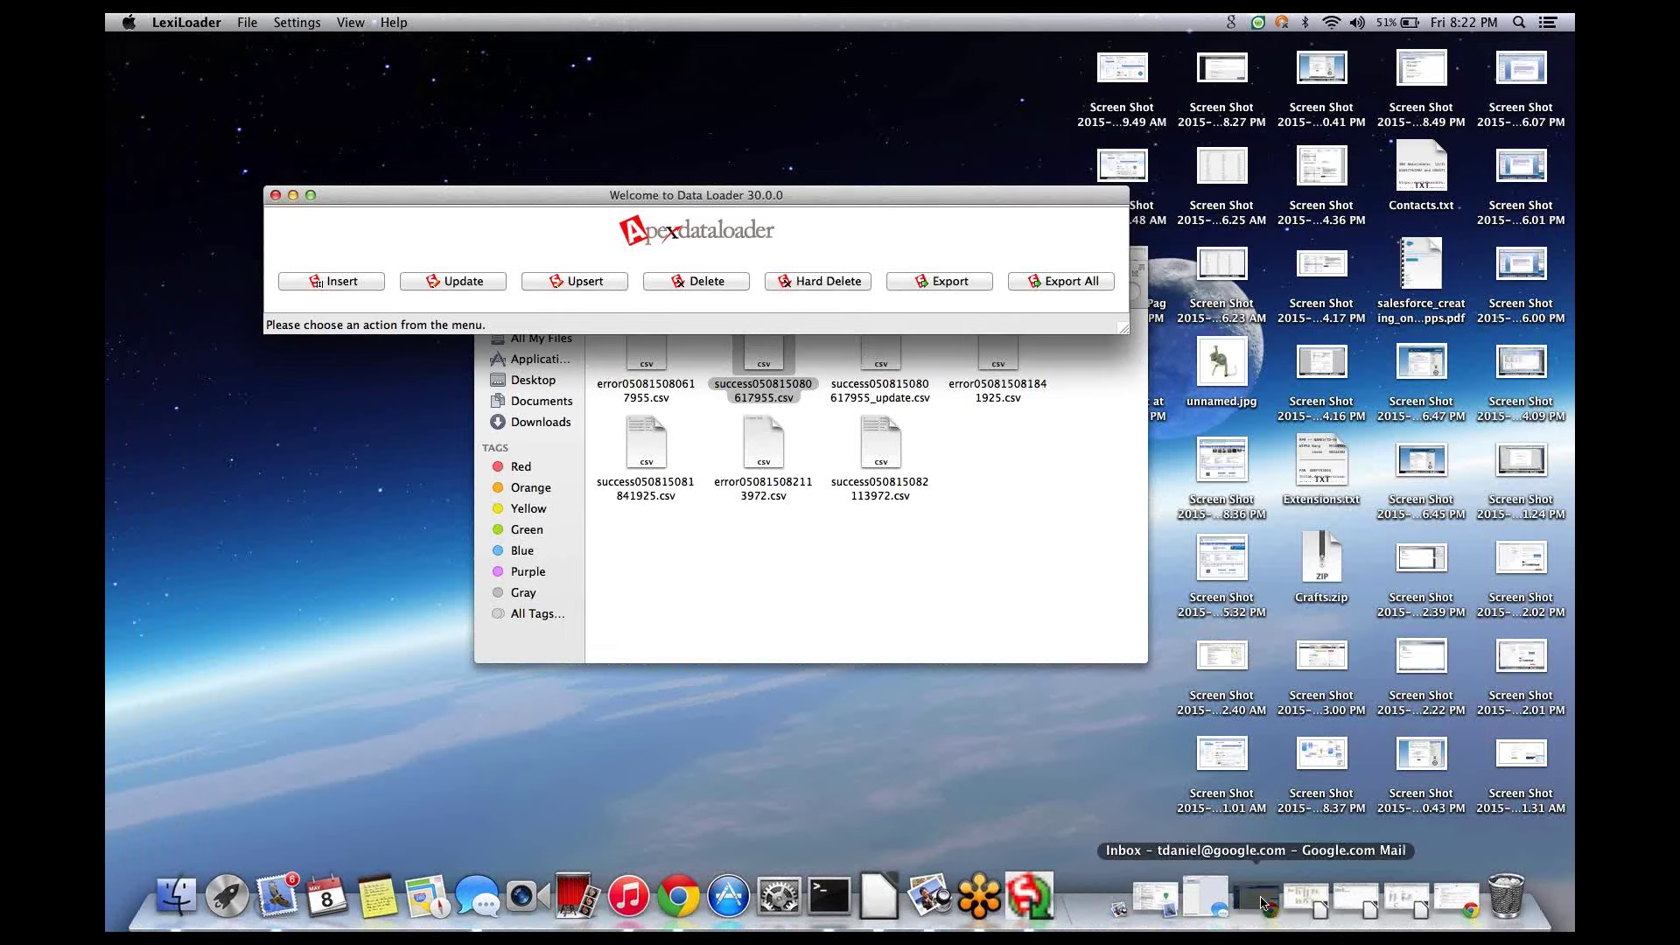
left_click(1261, 903)
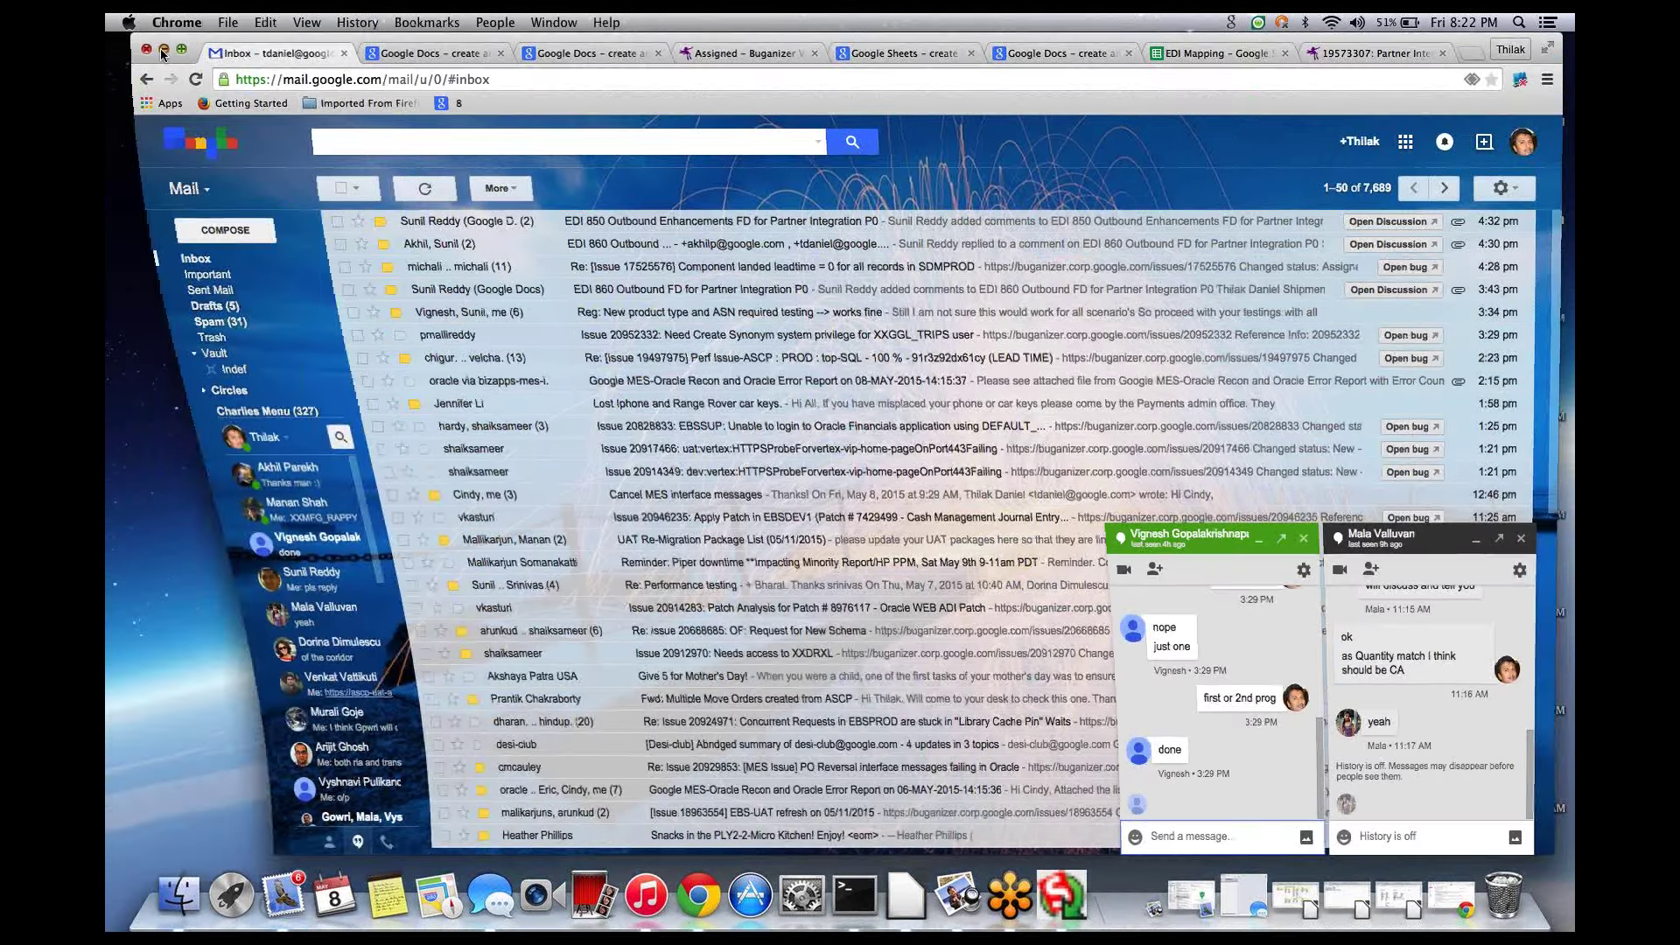
left_click(163, 54)
left_click(1412, 902)
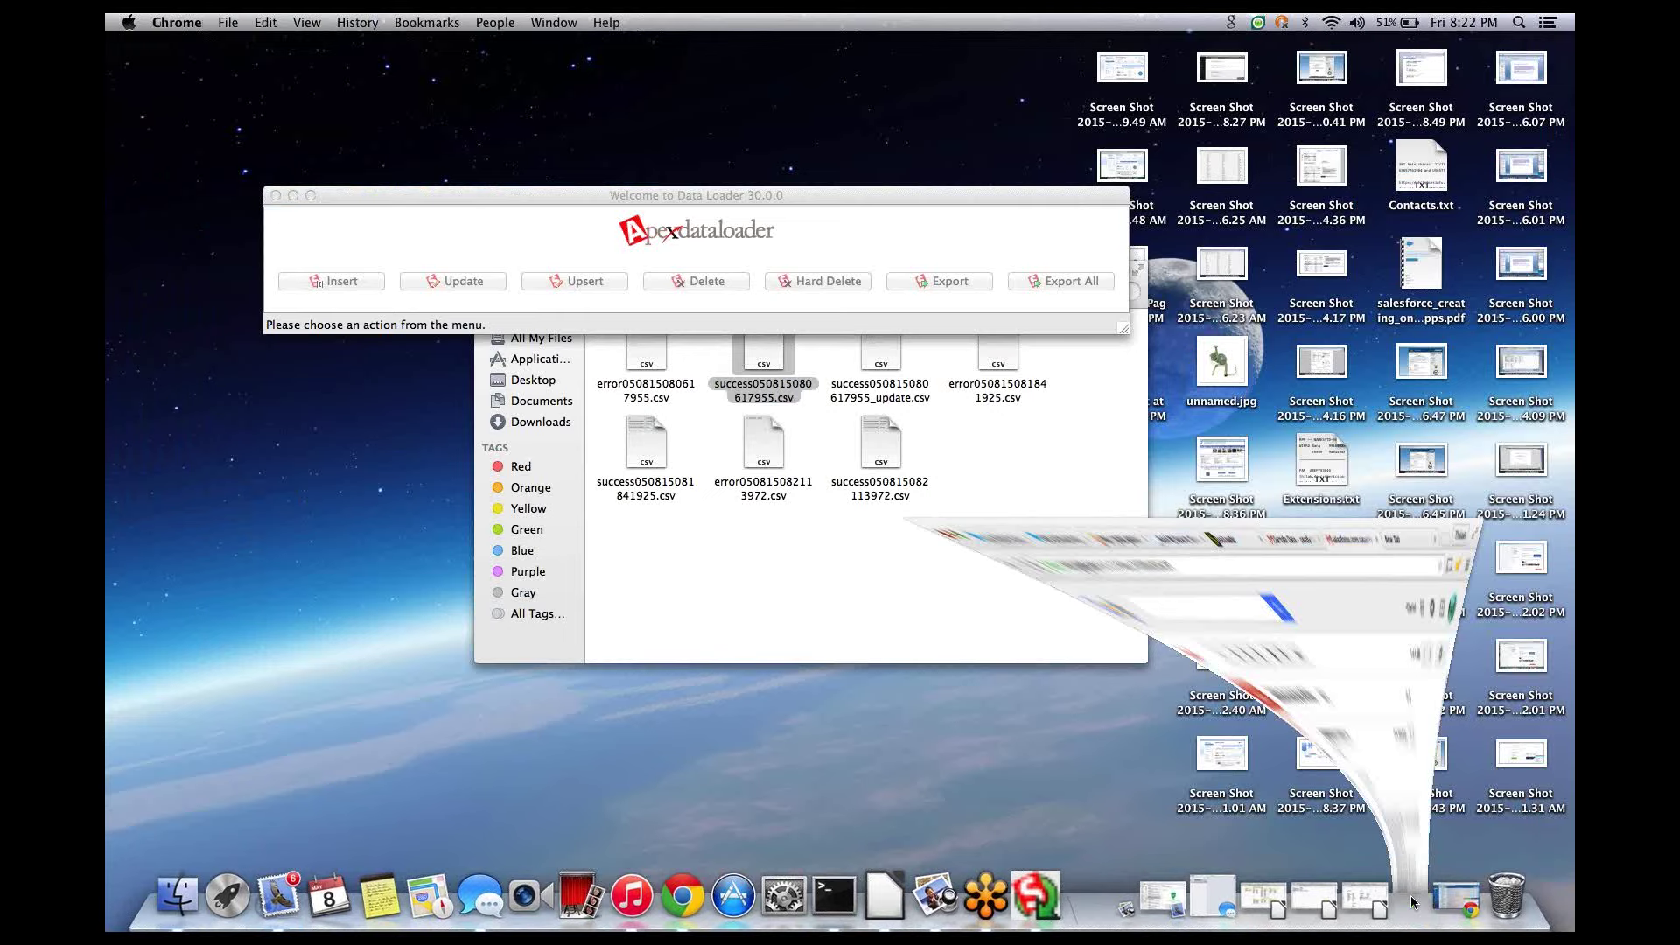
- Switch through the Chrome tabs to reach the logged-in Salesforce tab
left_click(429, 54)
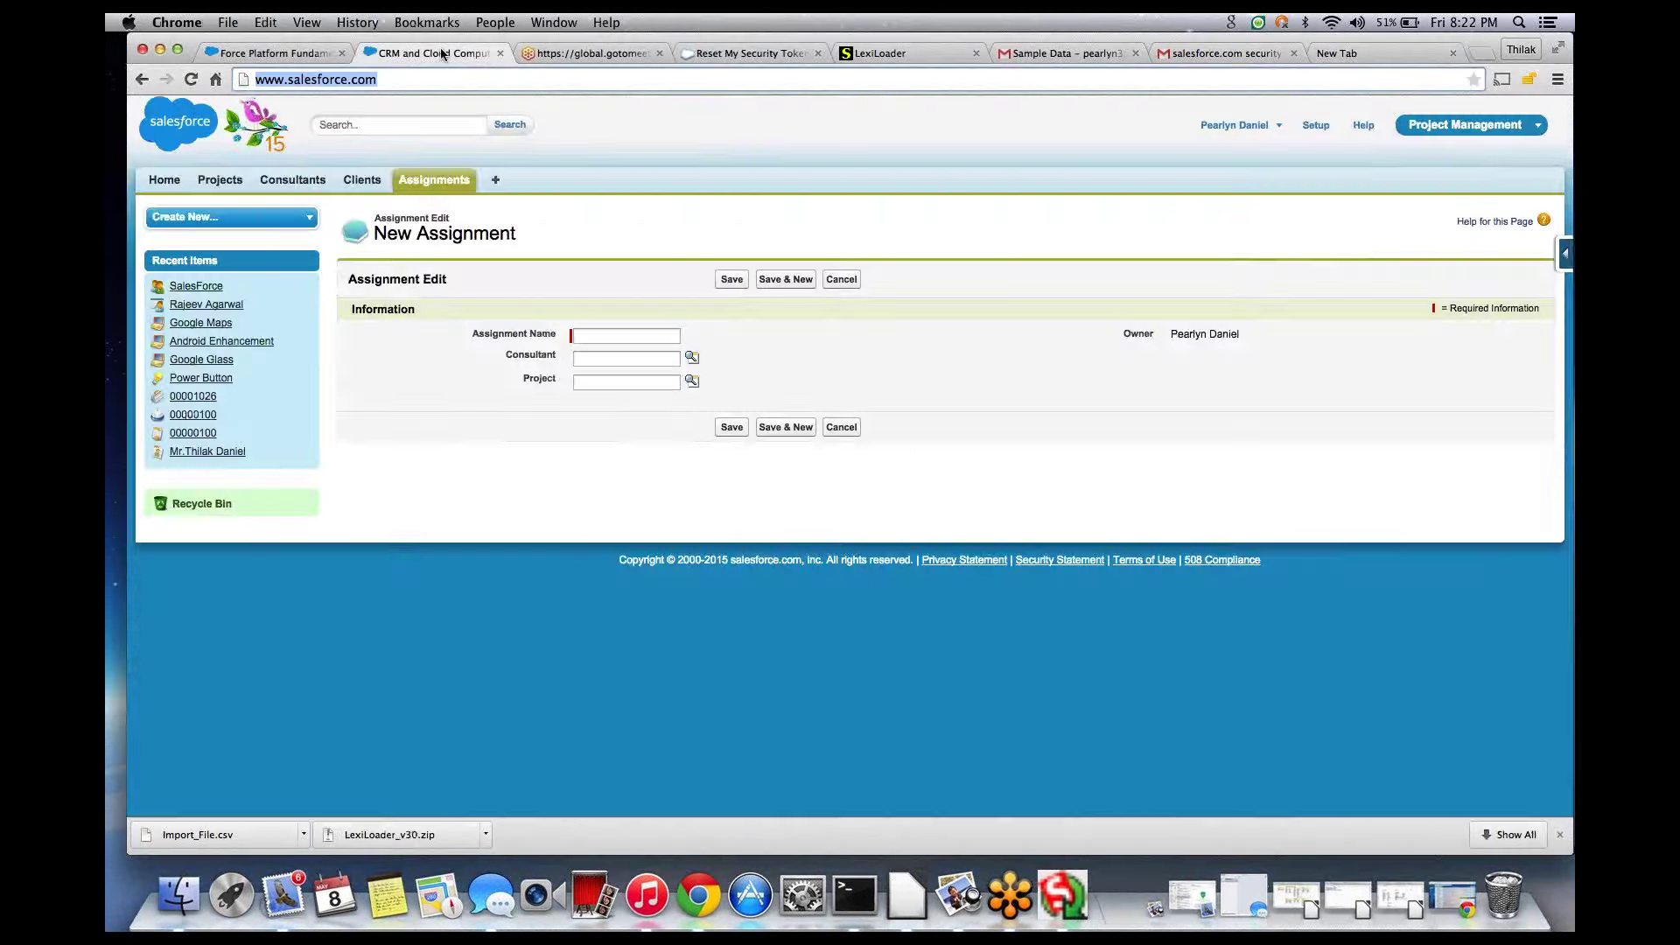
left_click(1077, 54)
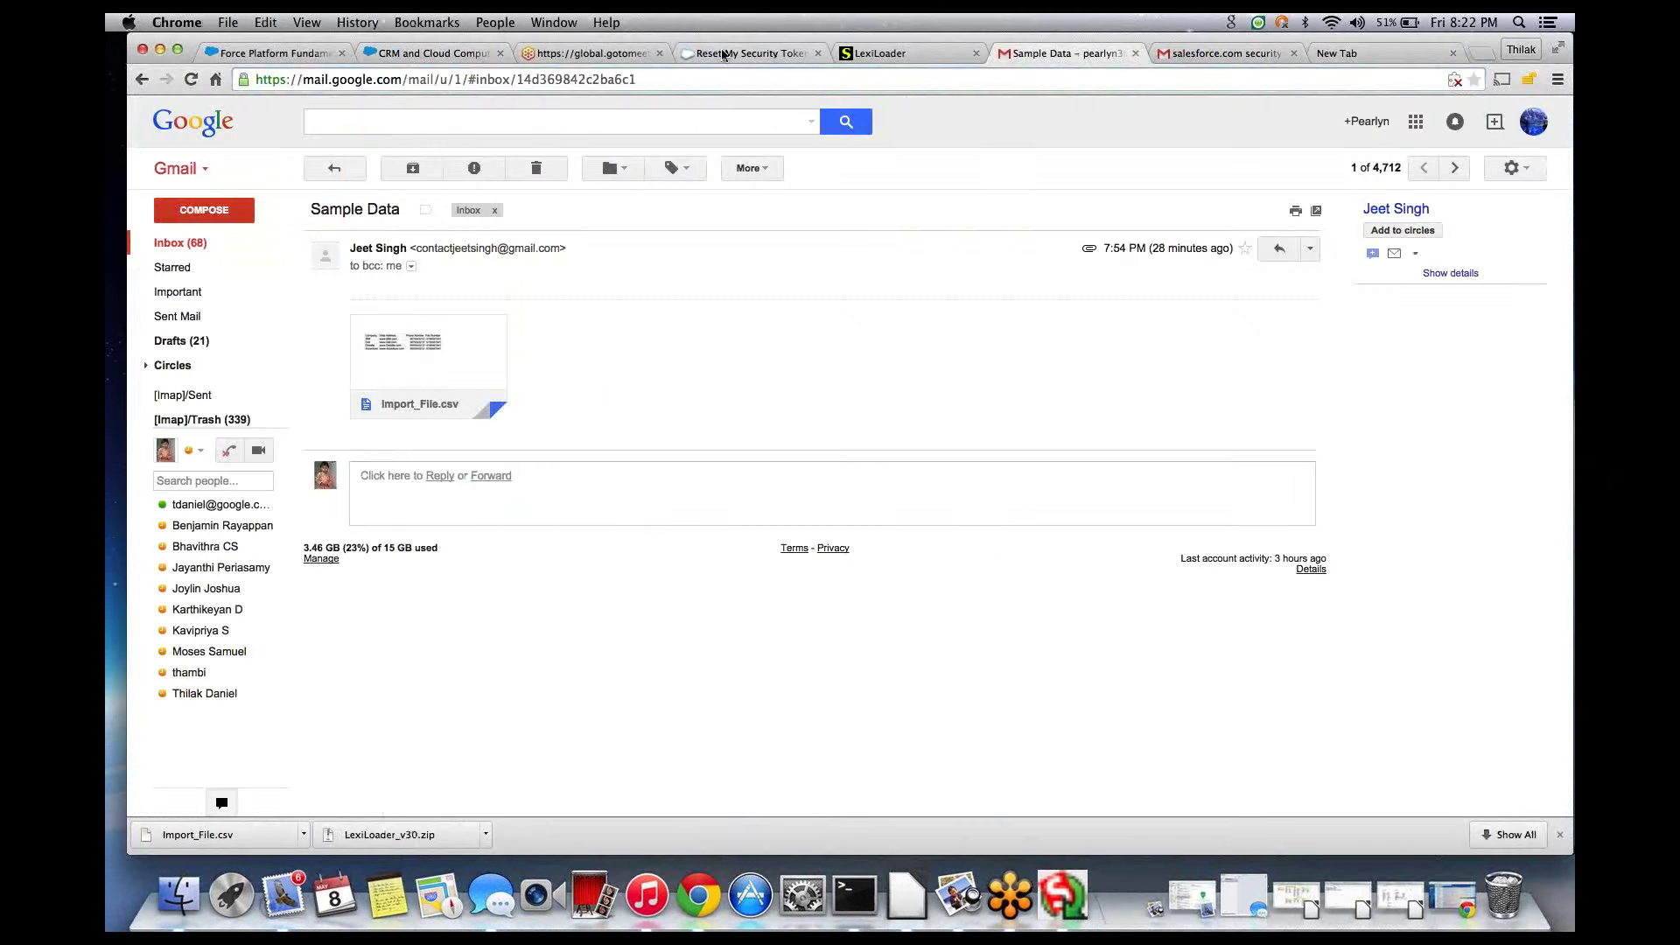
left_click(265, 54)
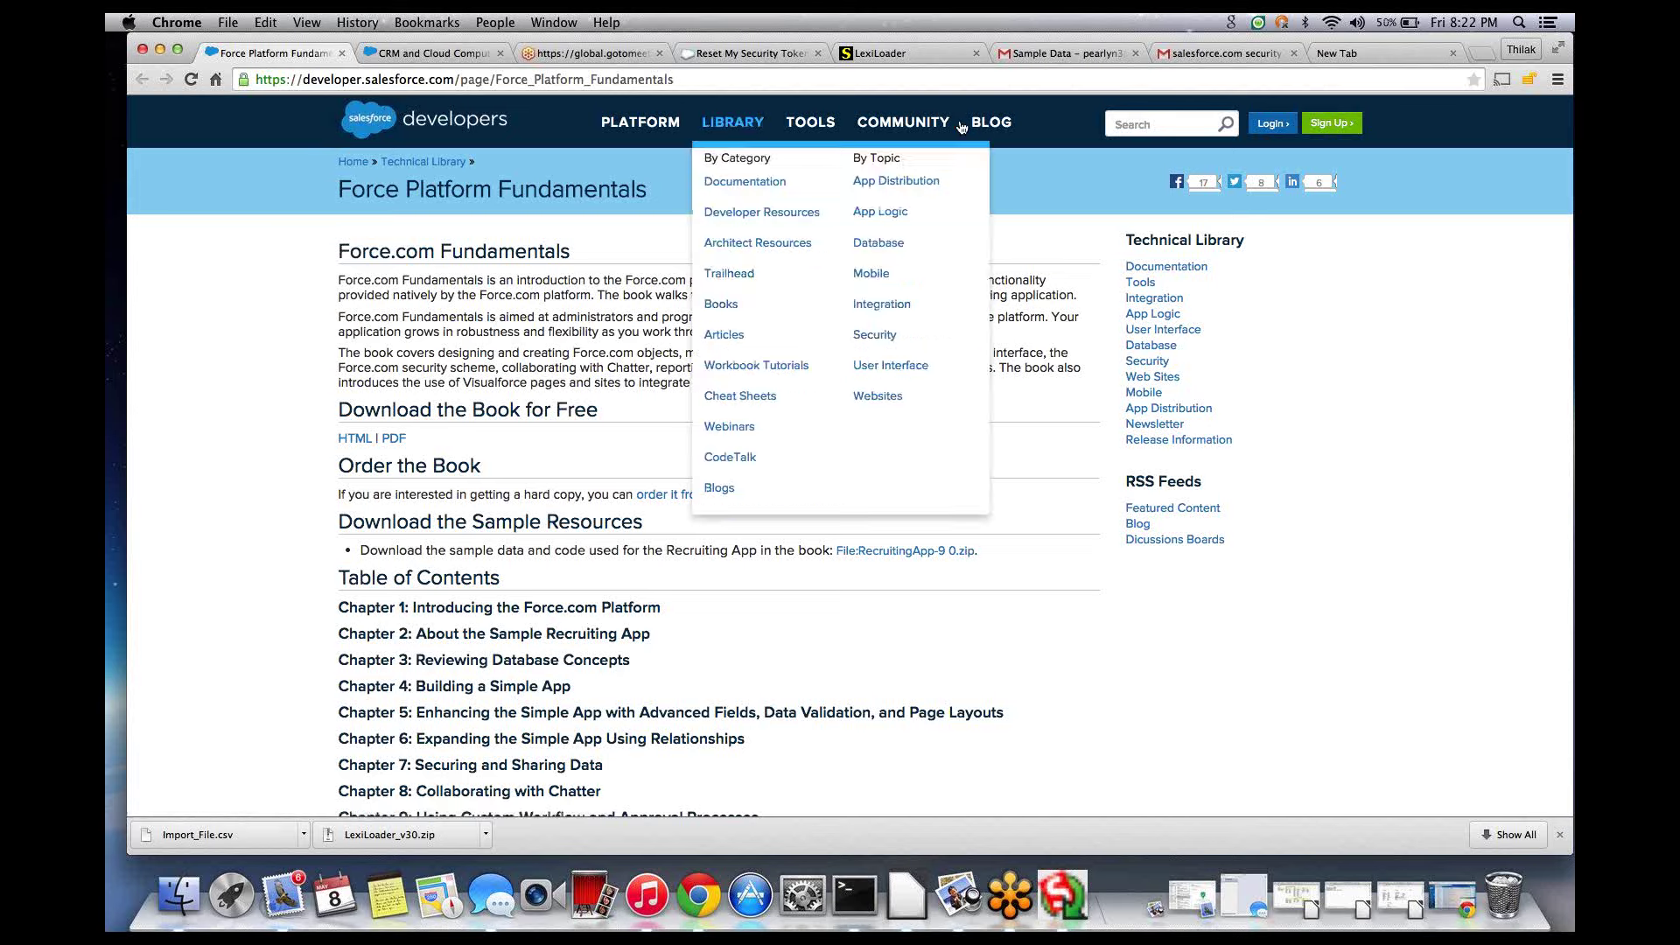
left_click(754, 56)
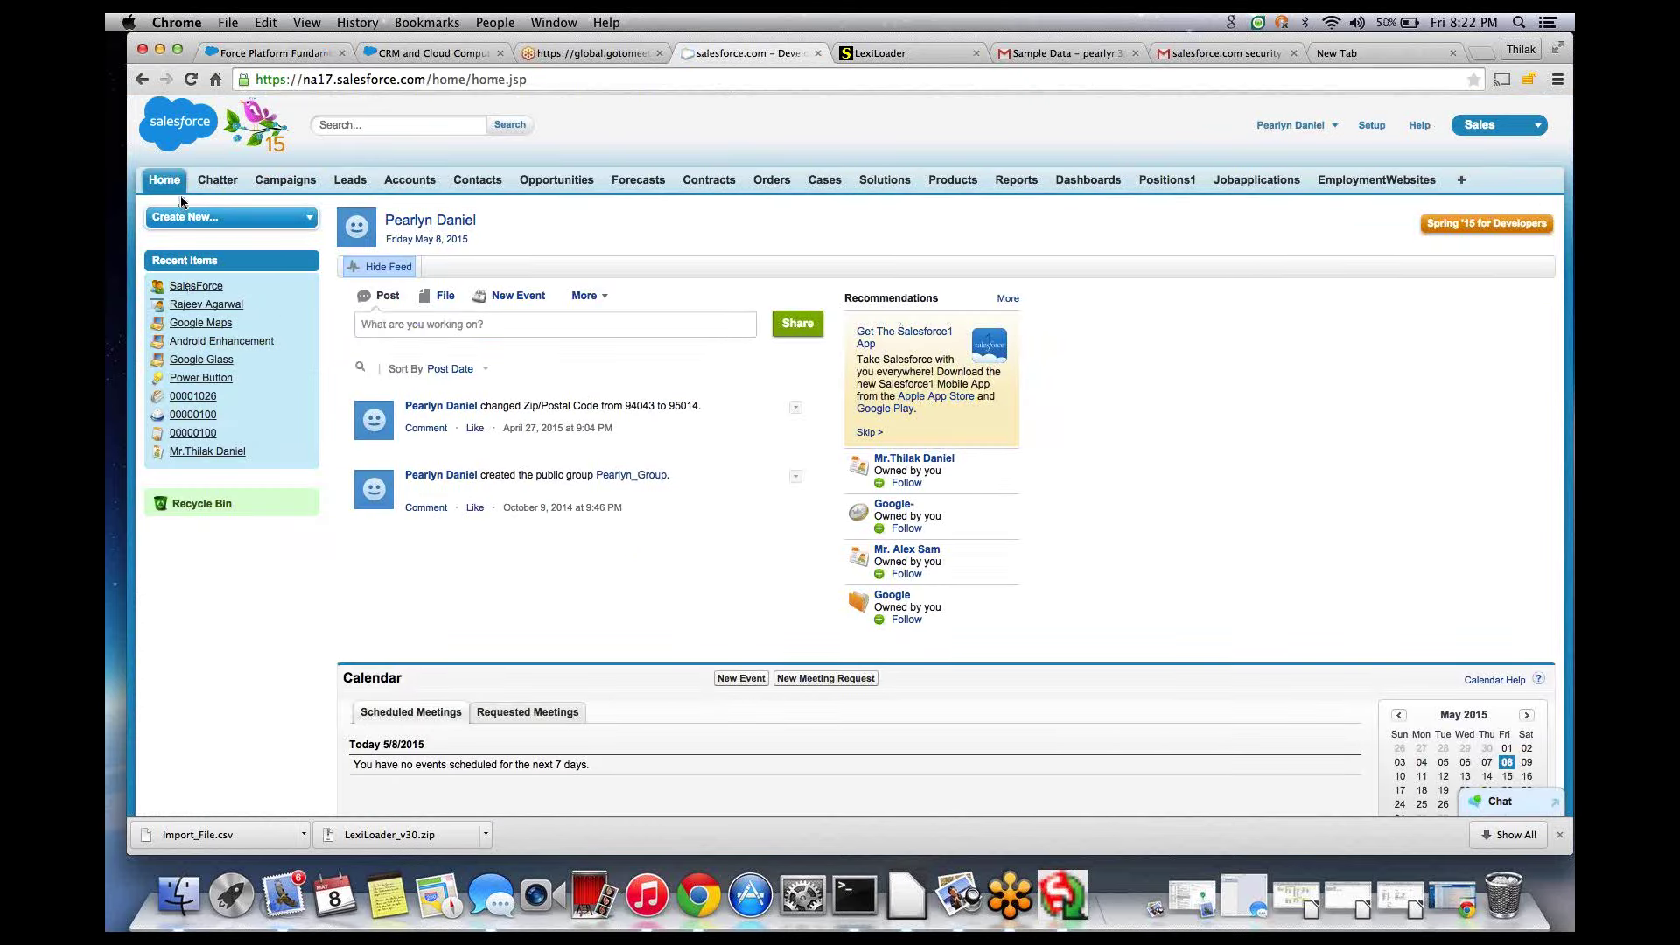
- Select all four deleted accounts (Dell, Deloitte, IBM, Accenture) in the Recycle Bin and undelete them
left_click(203, 505)
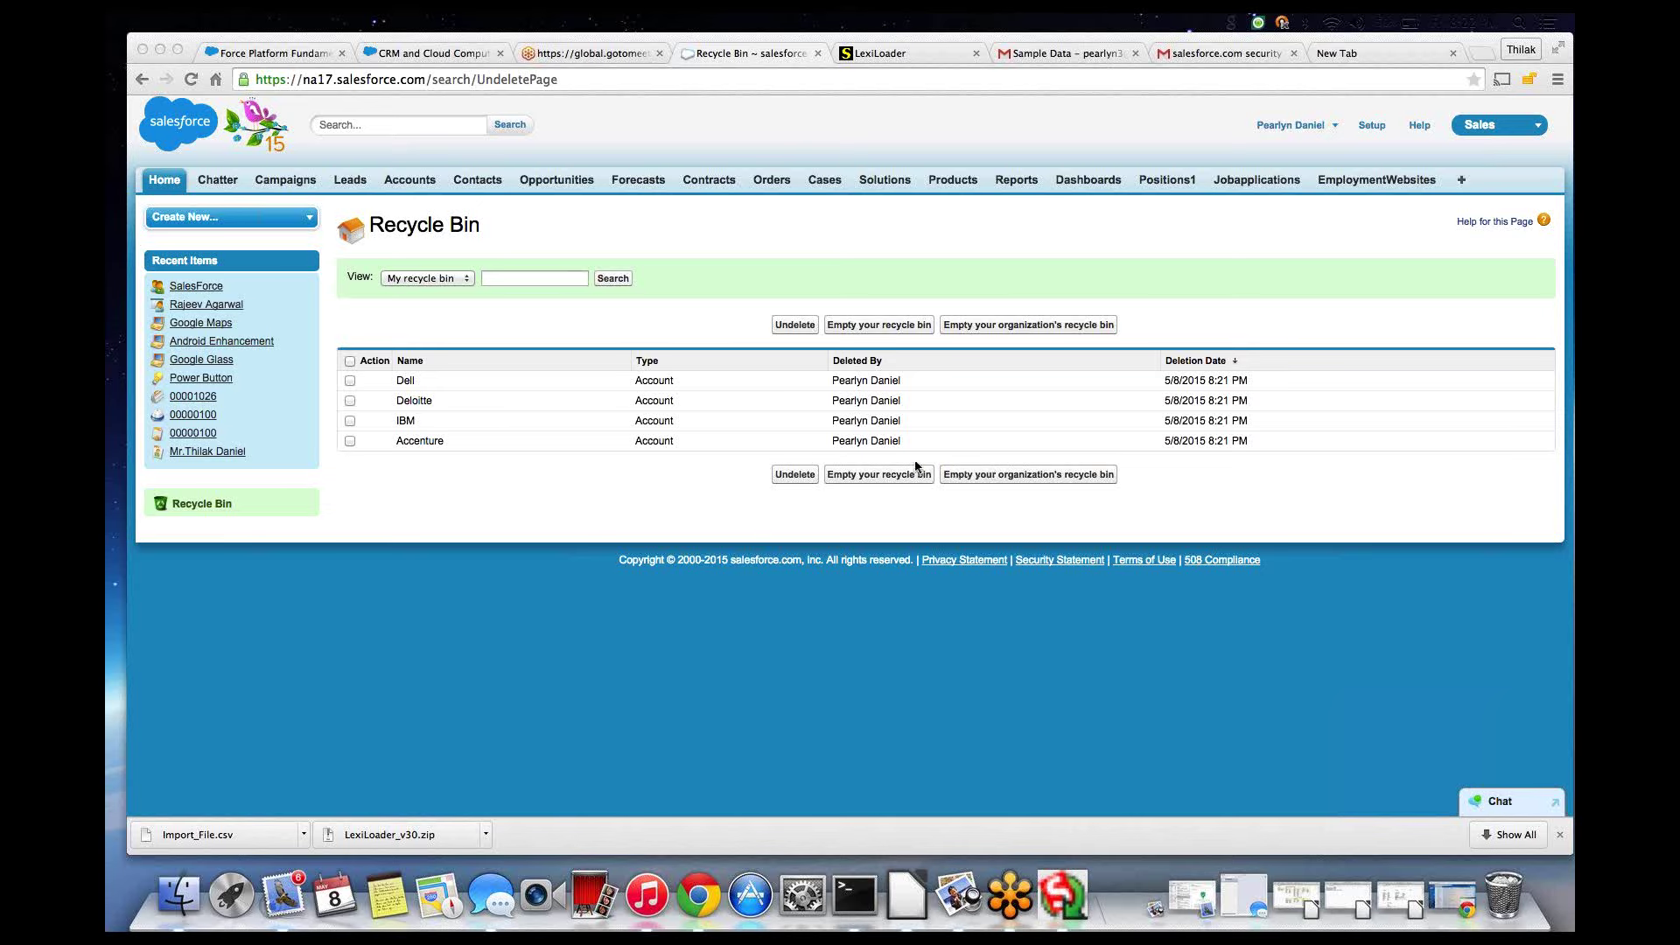
left_click(350, 362)
left_click(350, 362)
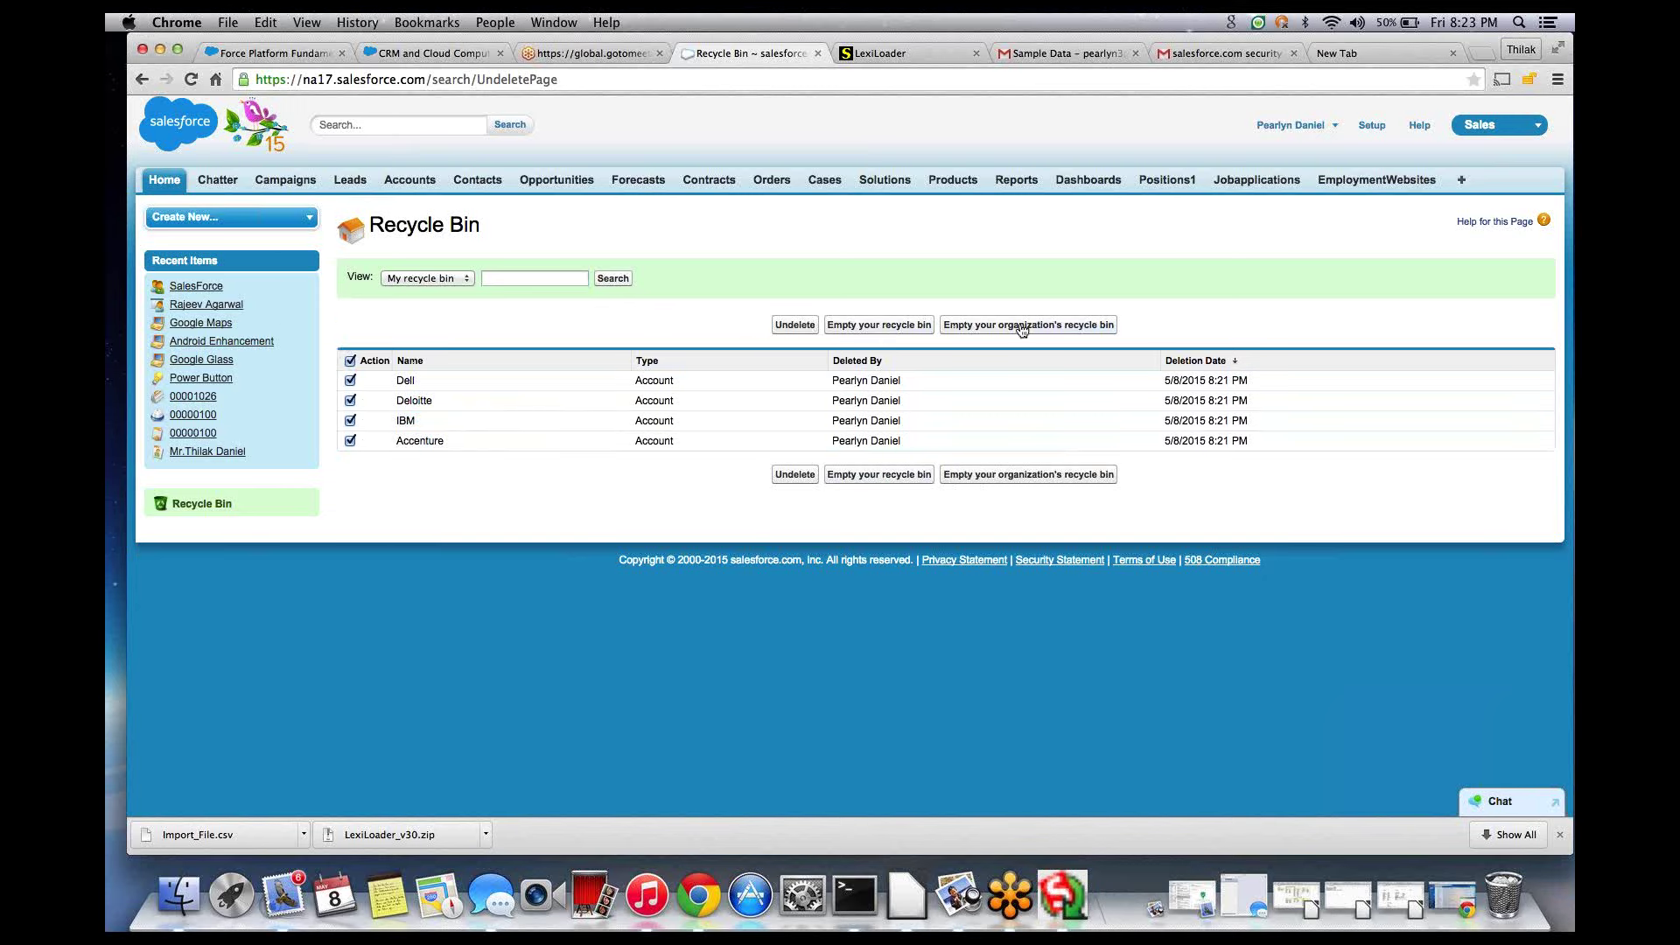
left_click(784, 329)
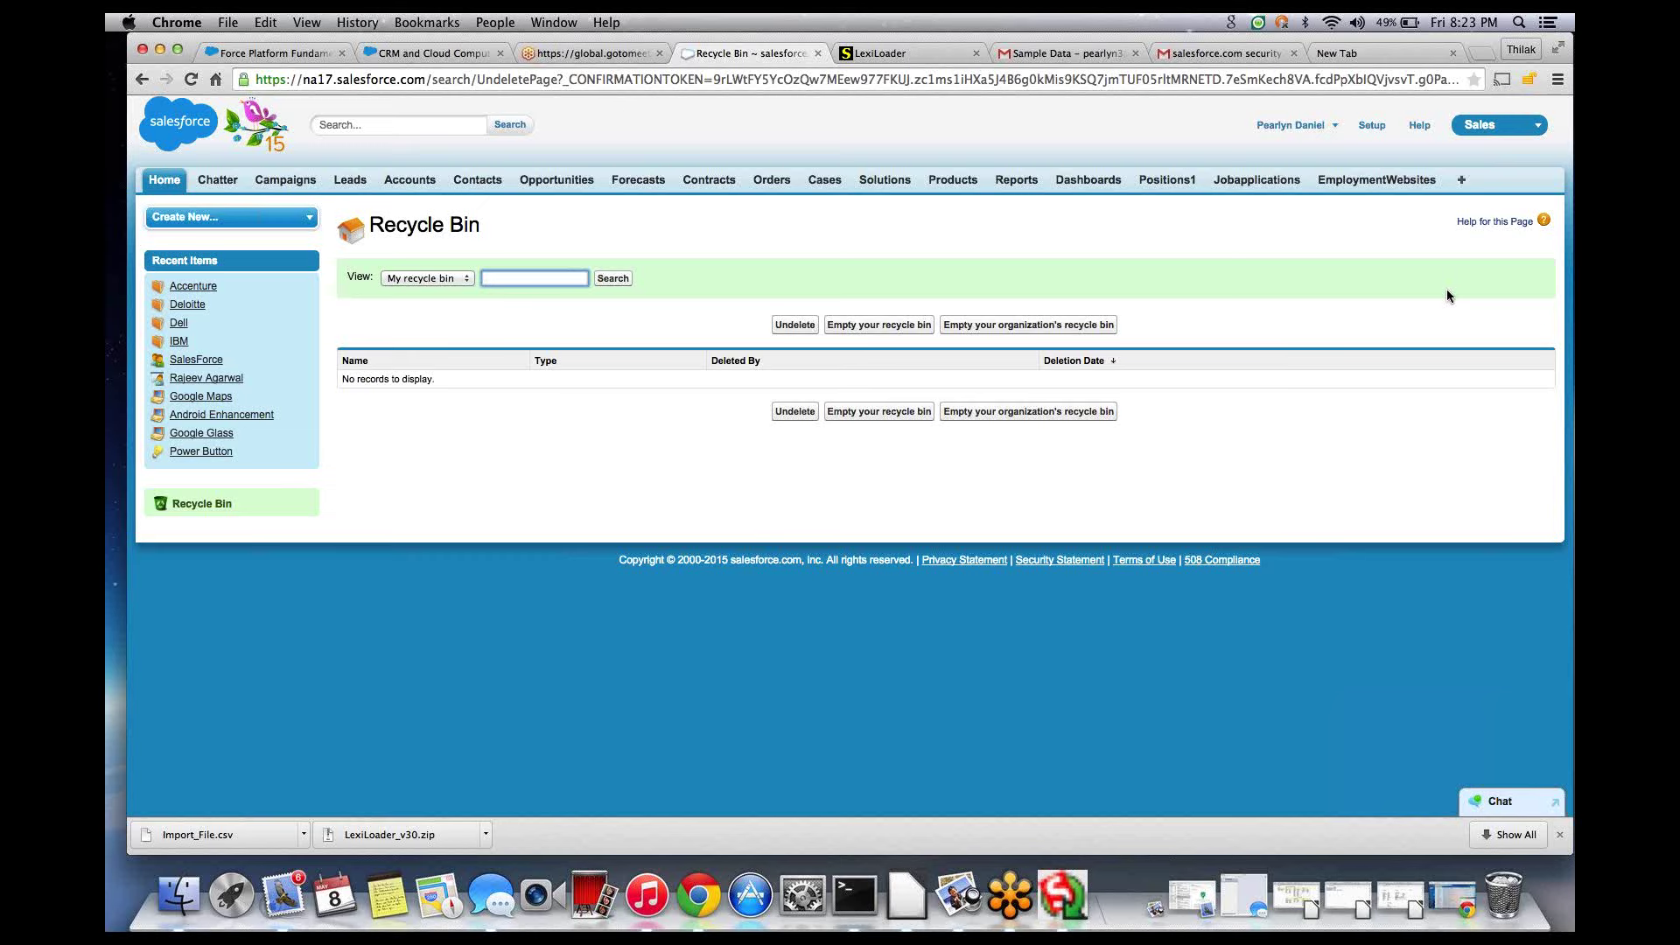
- Open Accenture from Recent Accounts and check its phone, fax and Technology industry are back
left_click(954, 278)
left_click(419, 178)
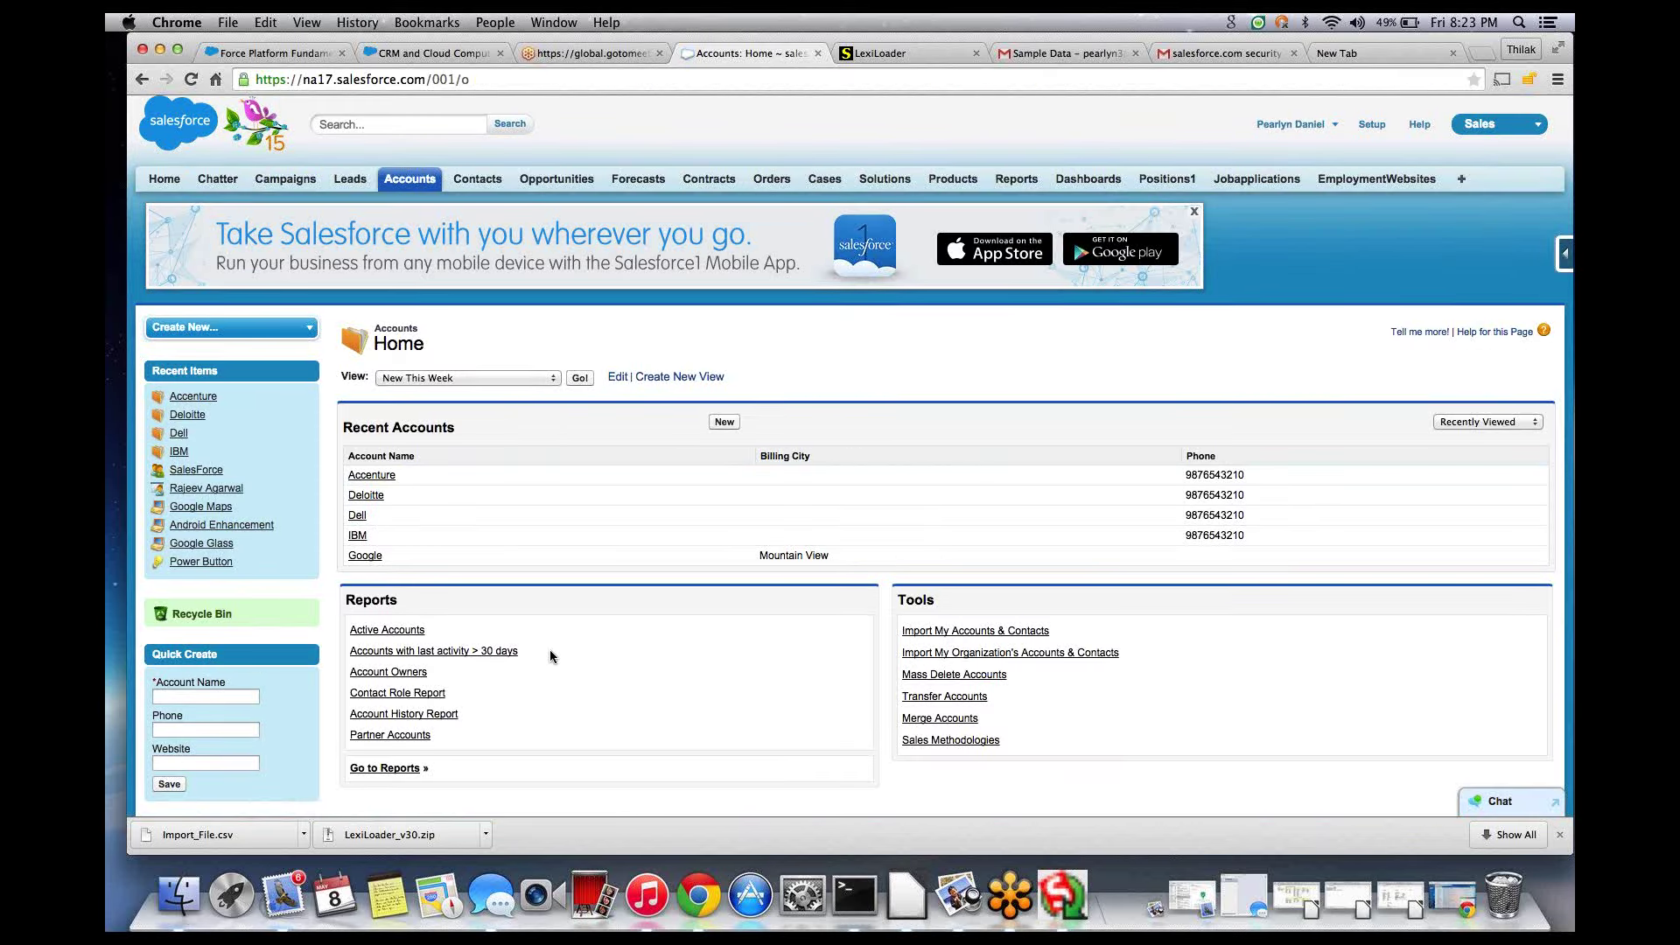
scroll(550, 652, "down", 2)
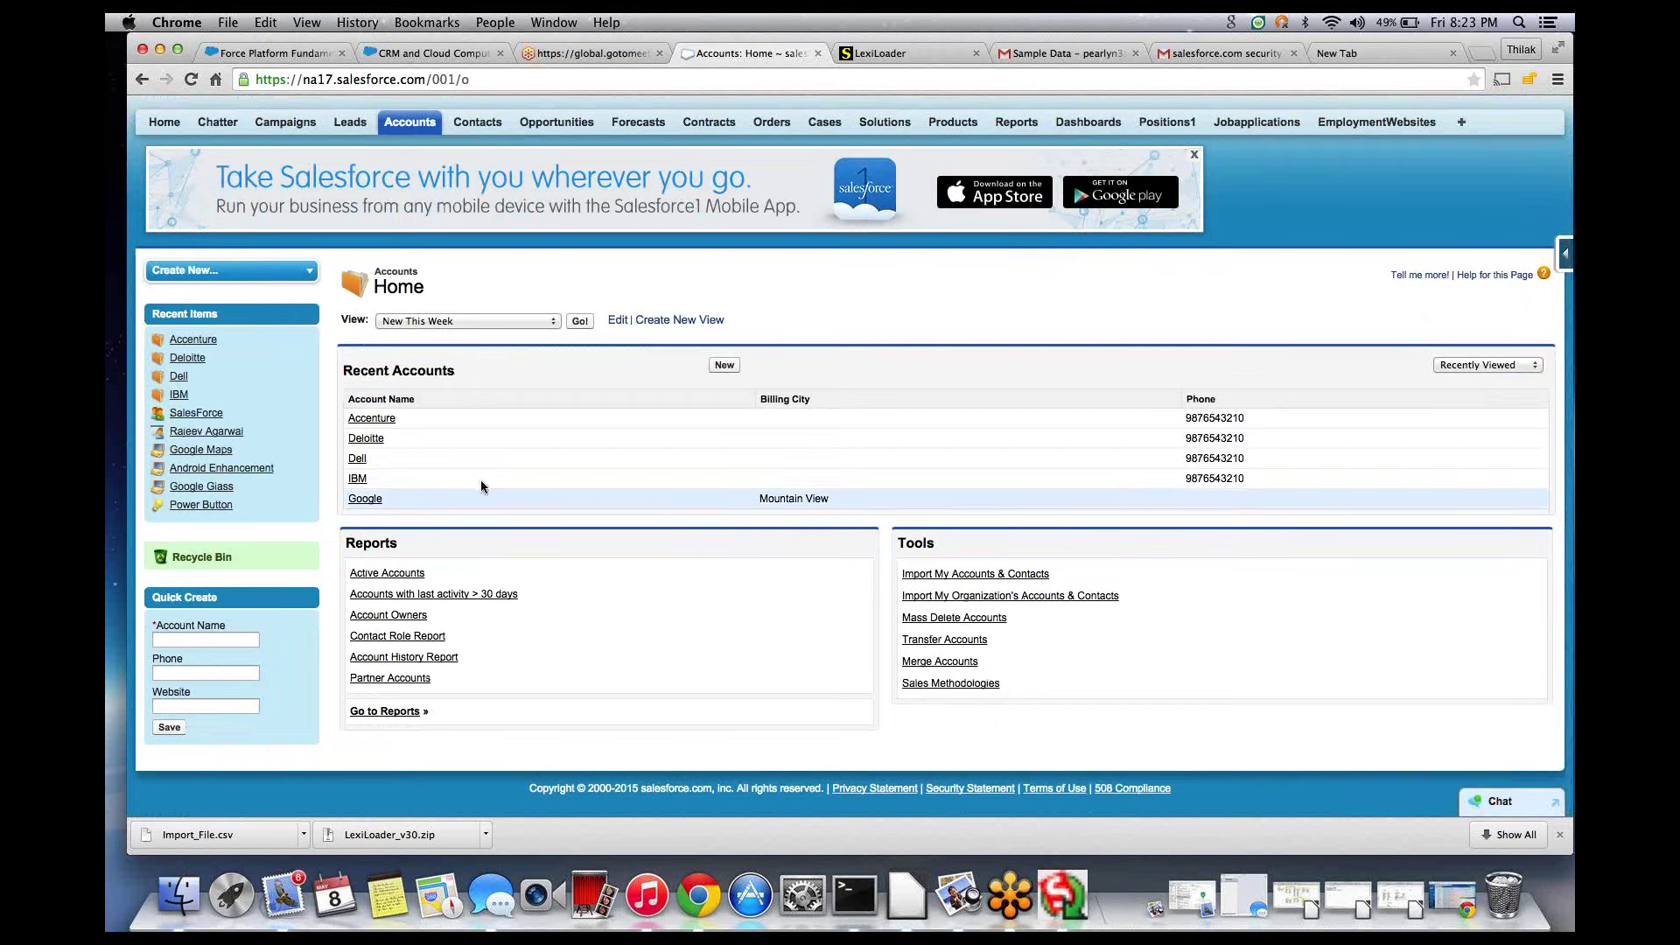
left_click(367, 419)
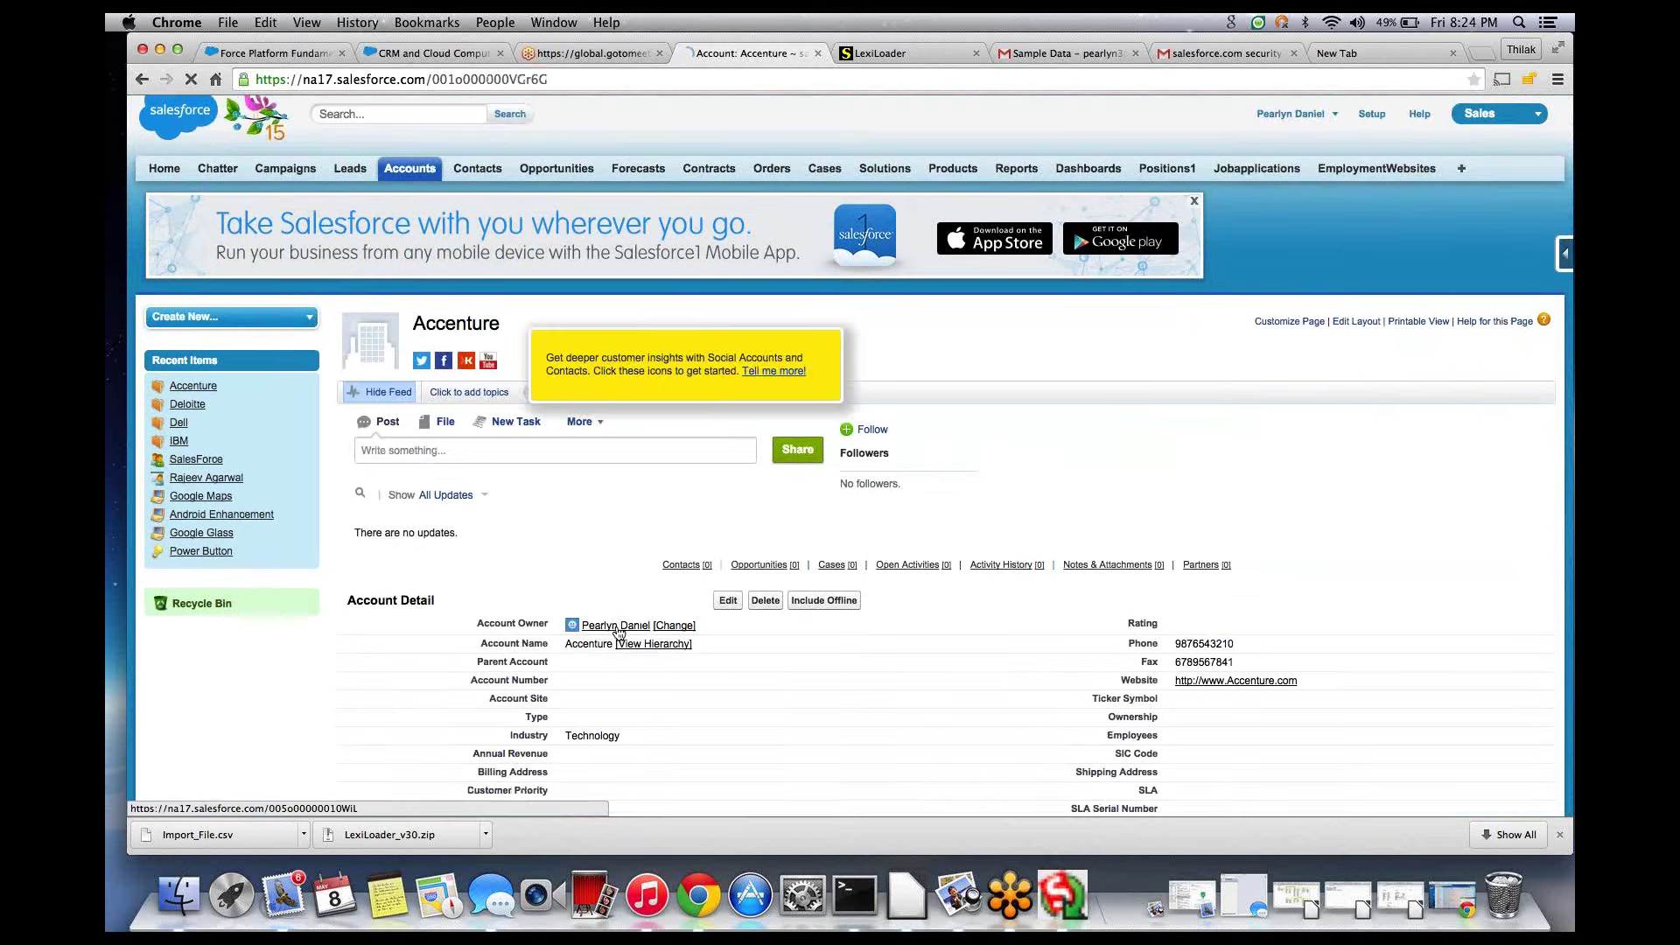
scroll(617, 627, "down", 3)
scroll(616, 625, "down", 4)
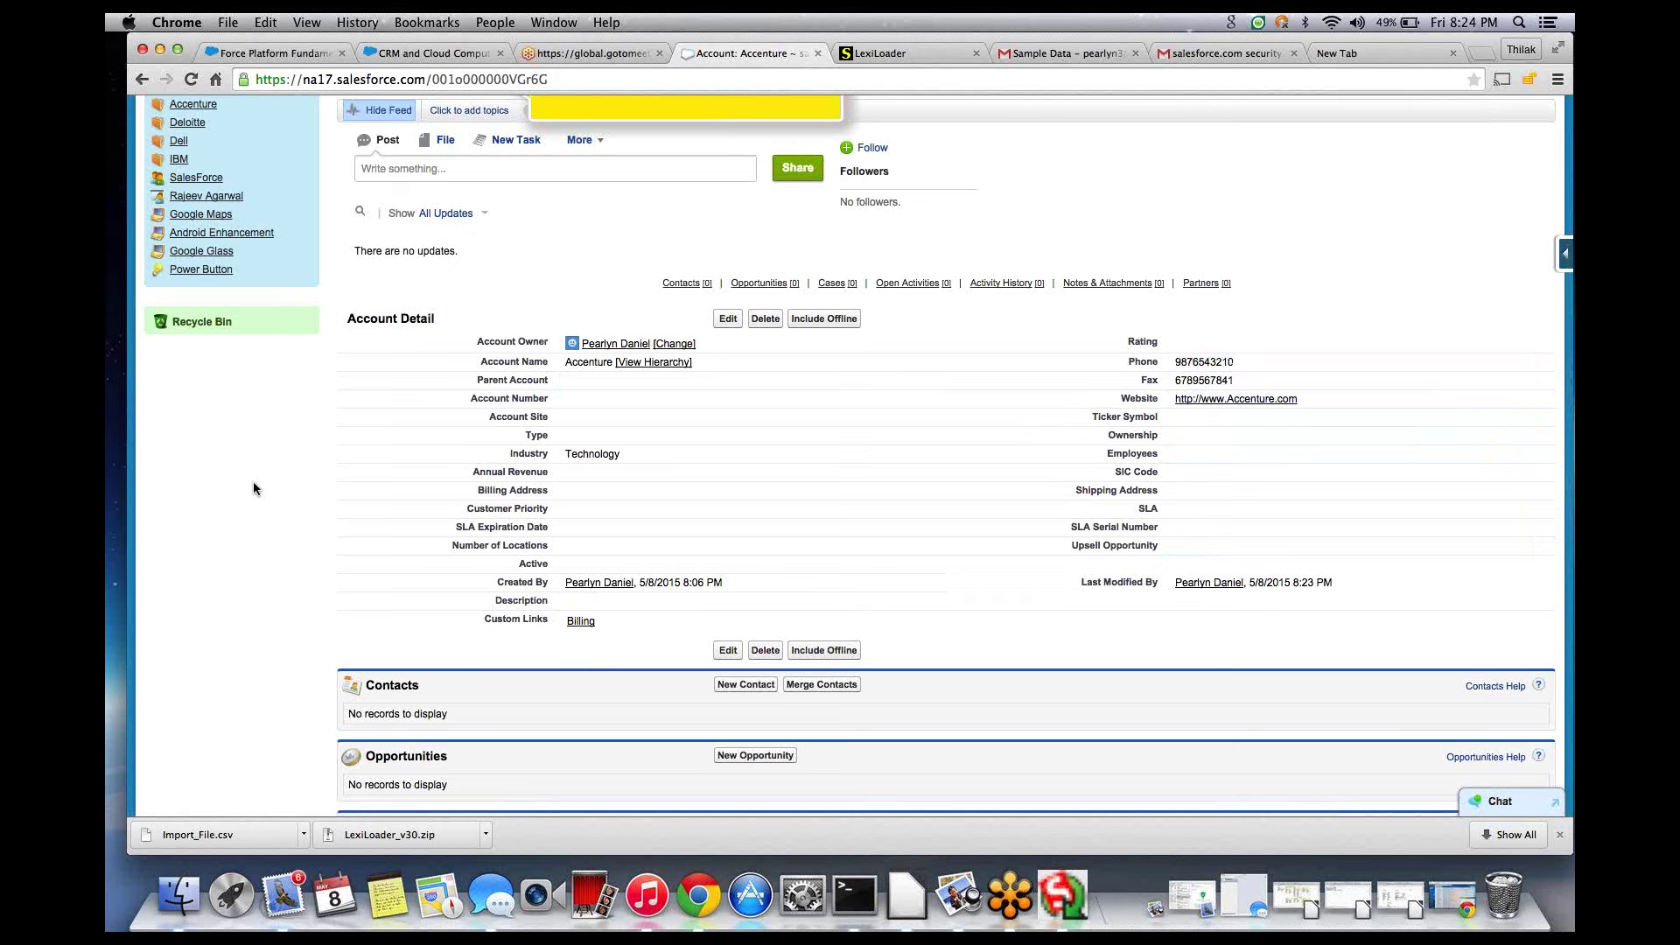
scroll(254, 488, "up", 1)
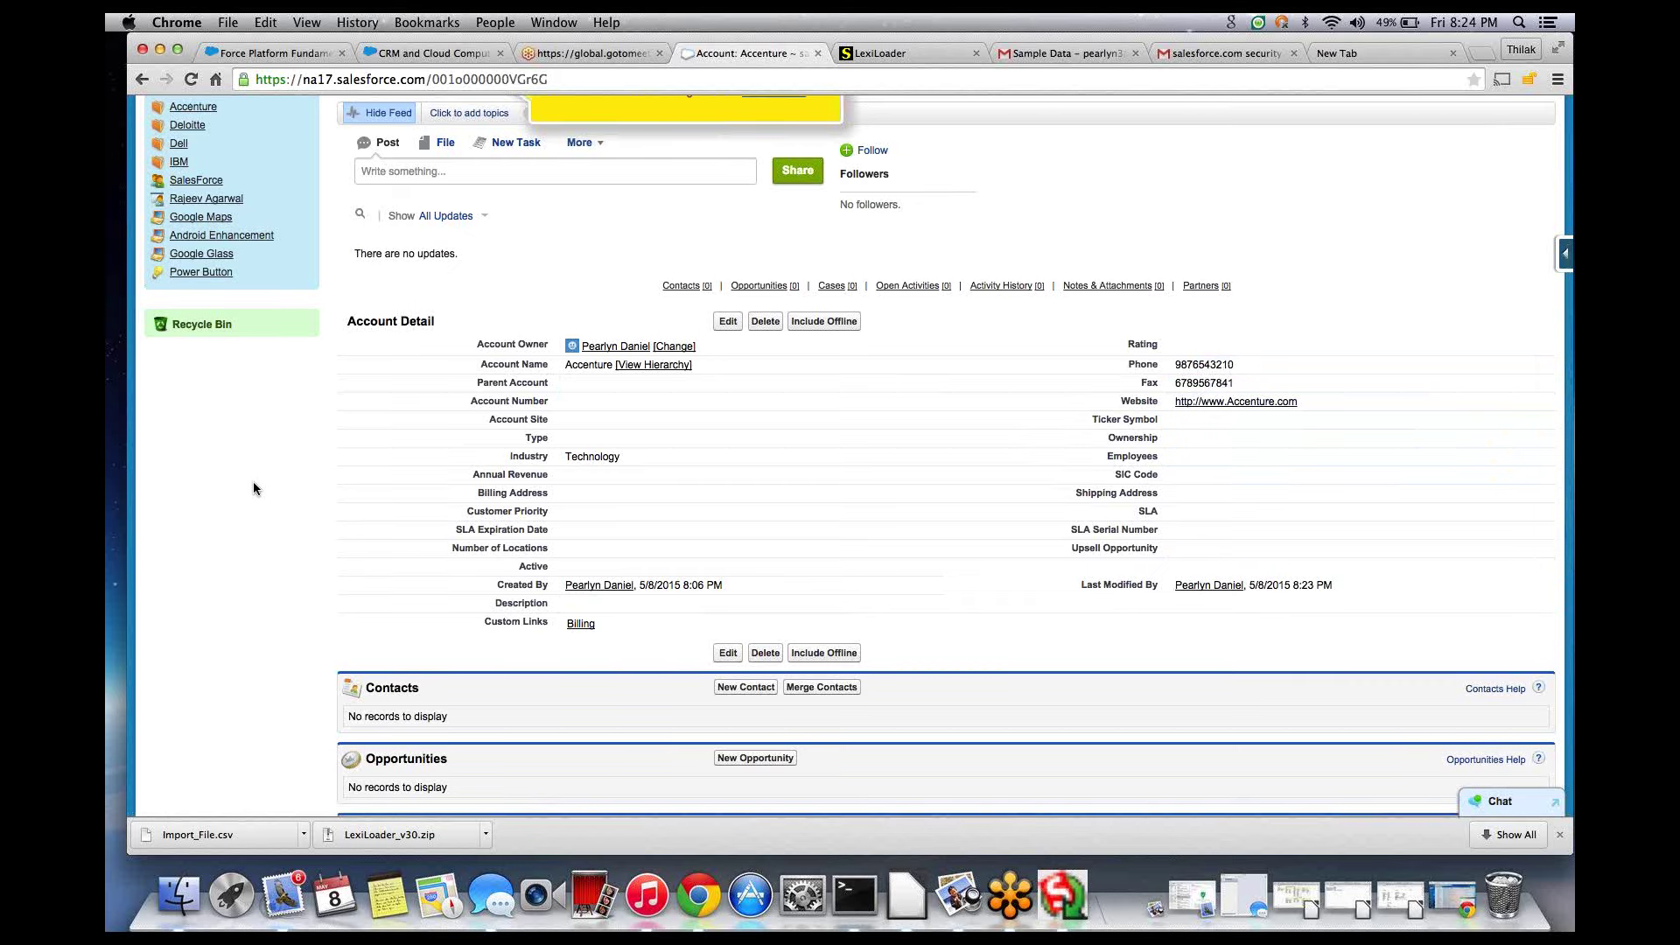
scroll(254, 488, "up", 3)
scroll(228, 207, "up", 2)
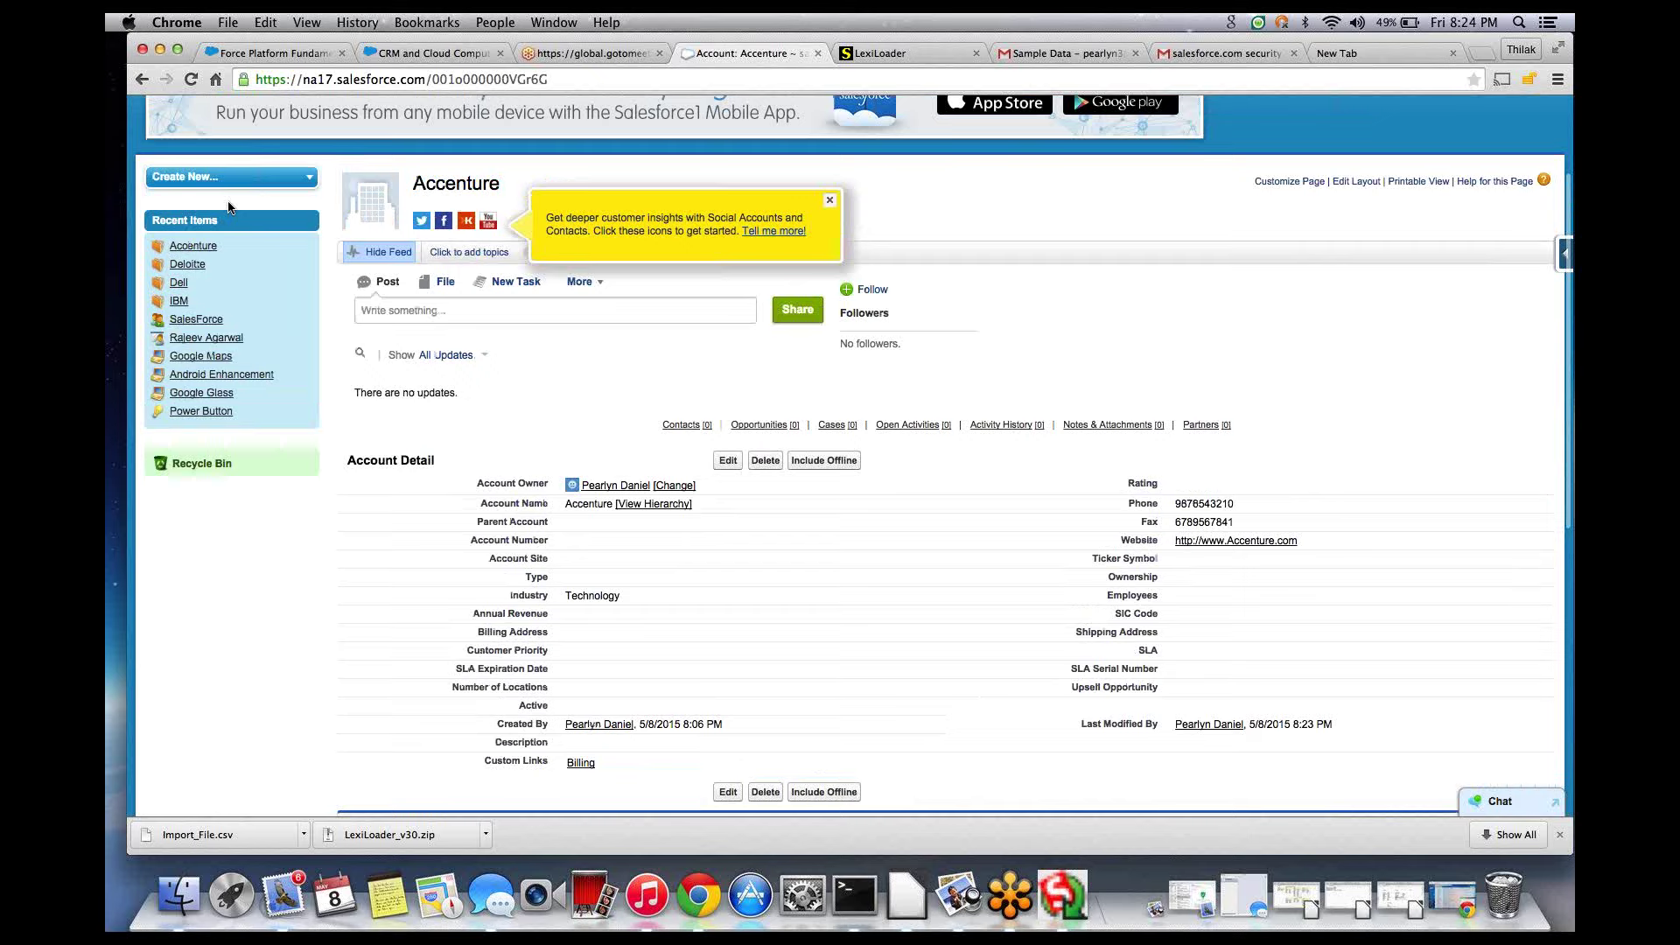
scroll(228, 207, "up", 3)
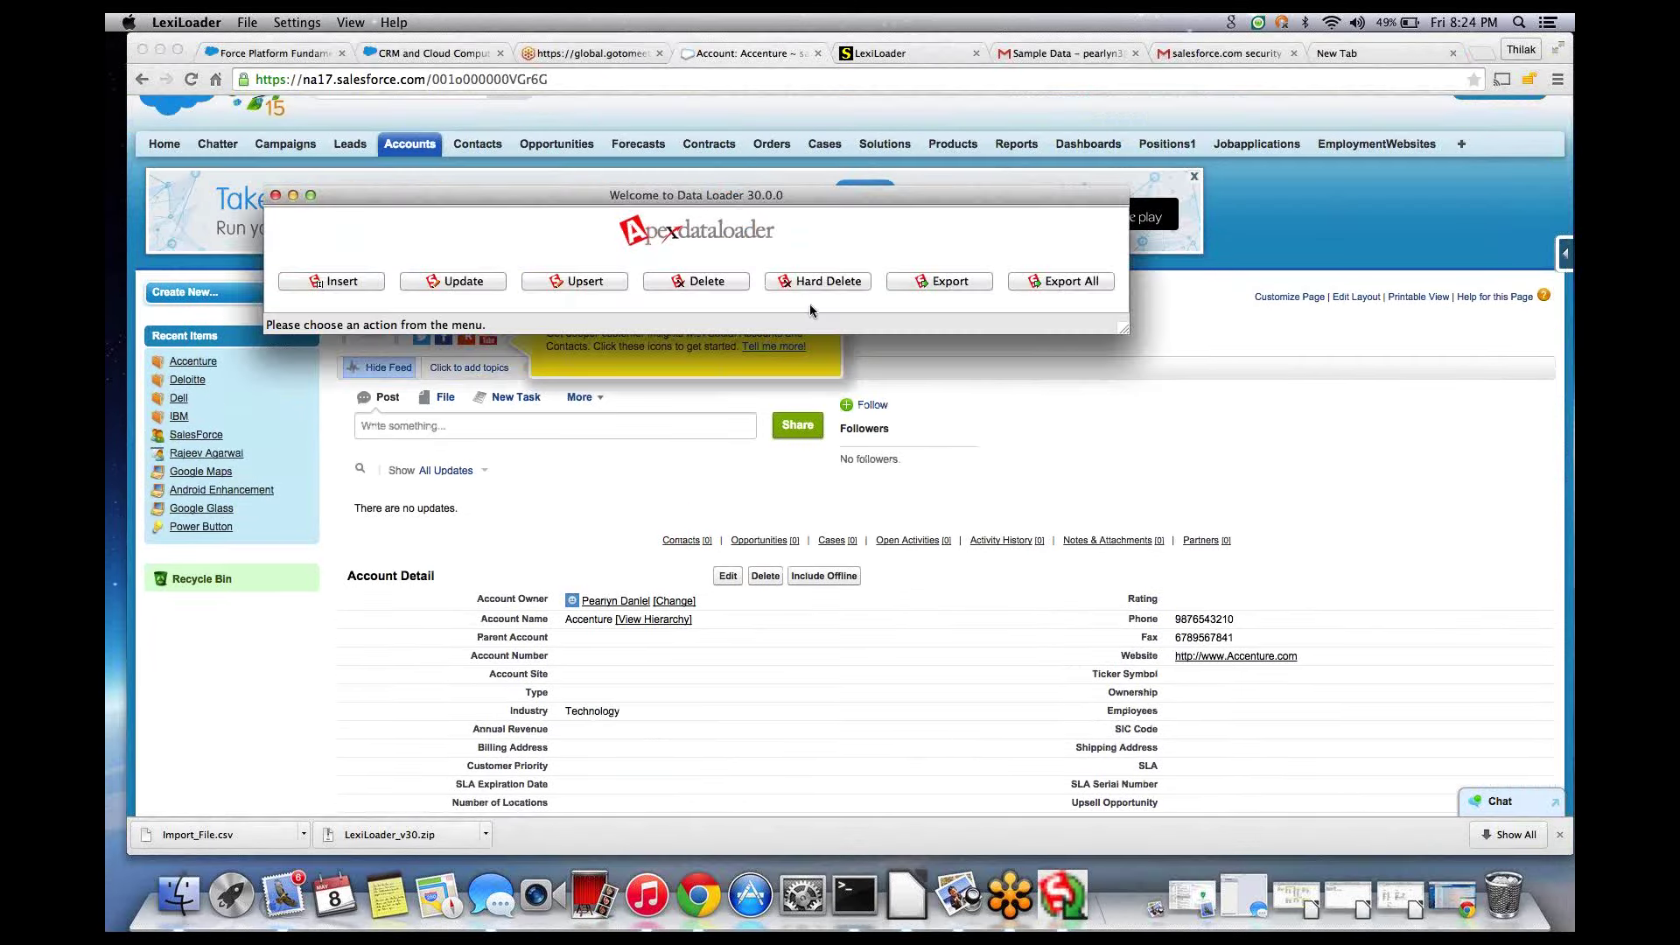
- Start an Account export and rename the target file from extract.csv to export_account.csv
left_click(938, 286)
left_click(454, 279)
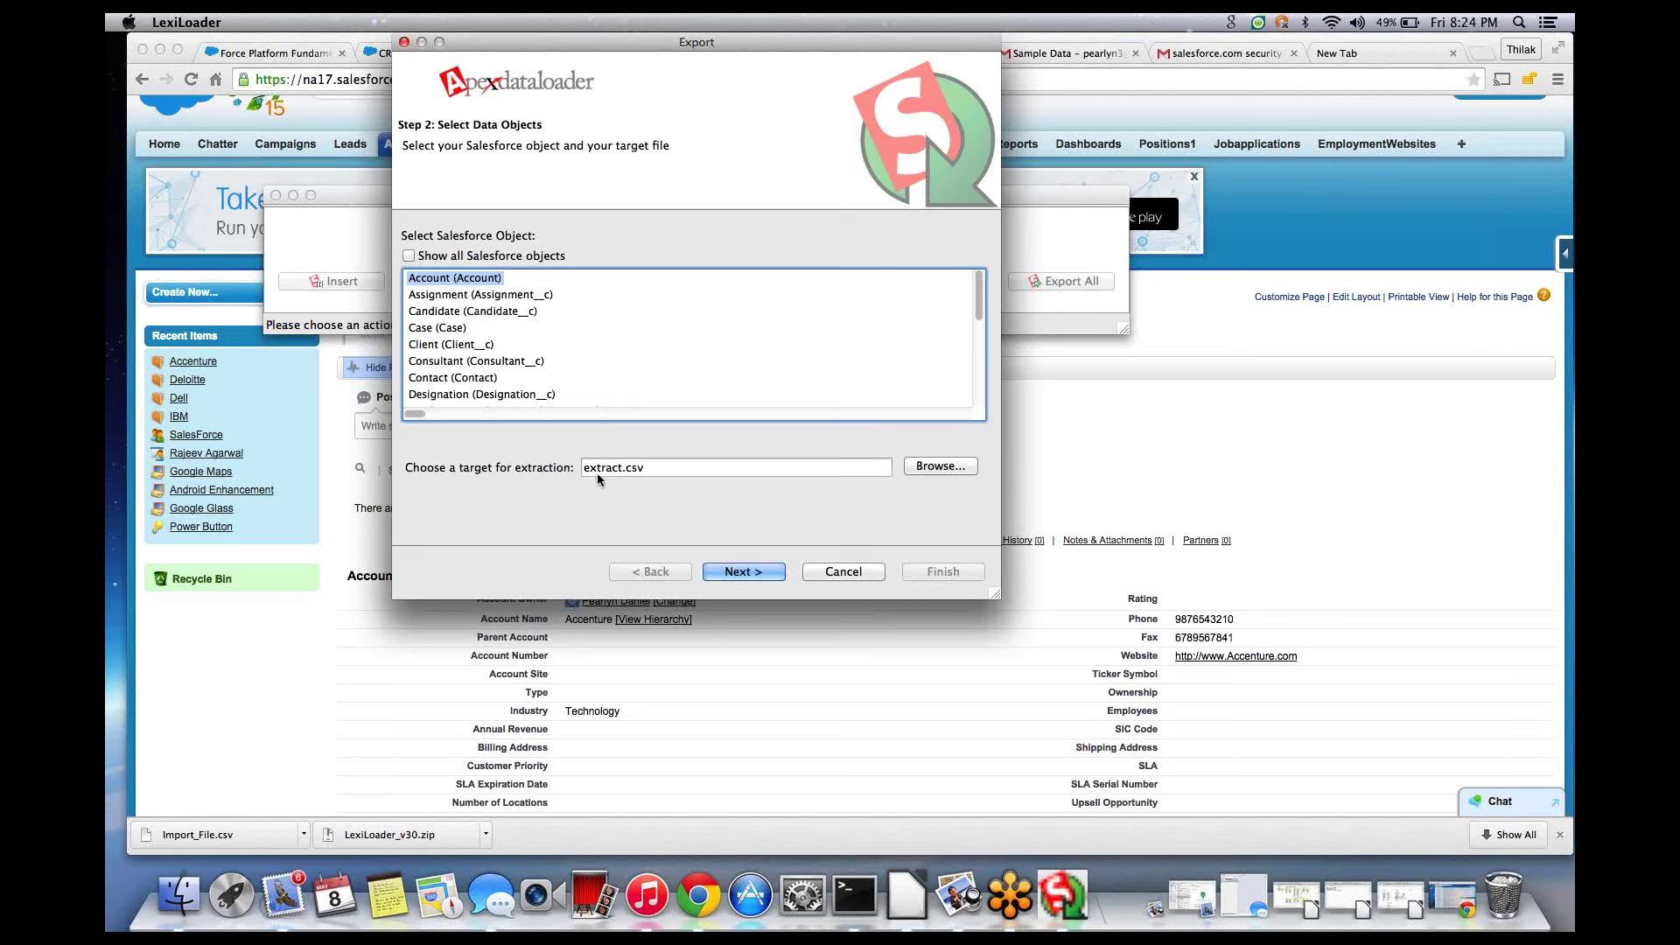
left_click(623, 467)
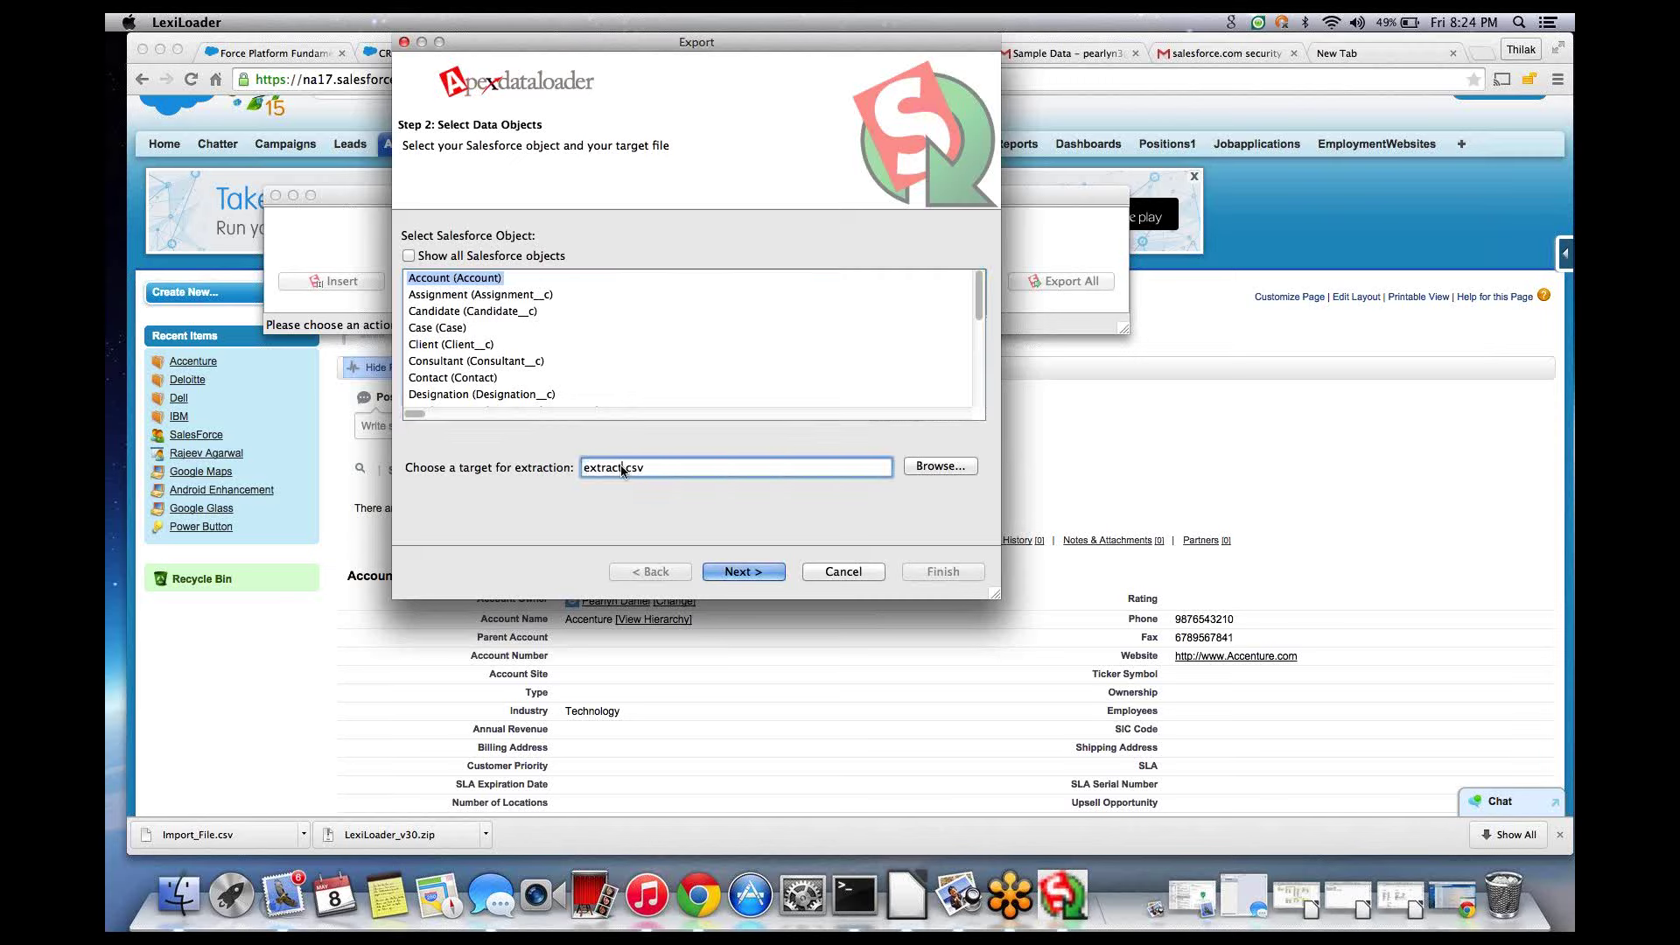
key("BackSpace")
key("BackSpace")
key("BackSpace")
key("BackSpace")
key("BackSpace")
type("port_account")
left_click(454, 279)
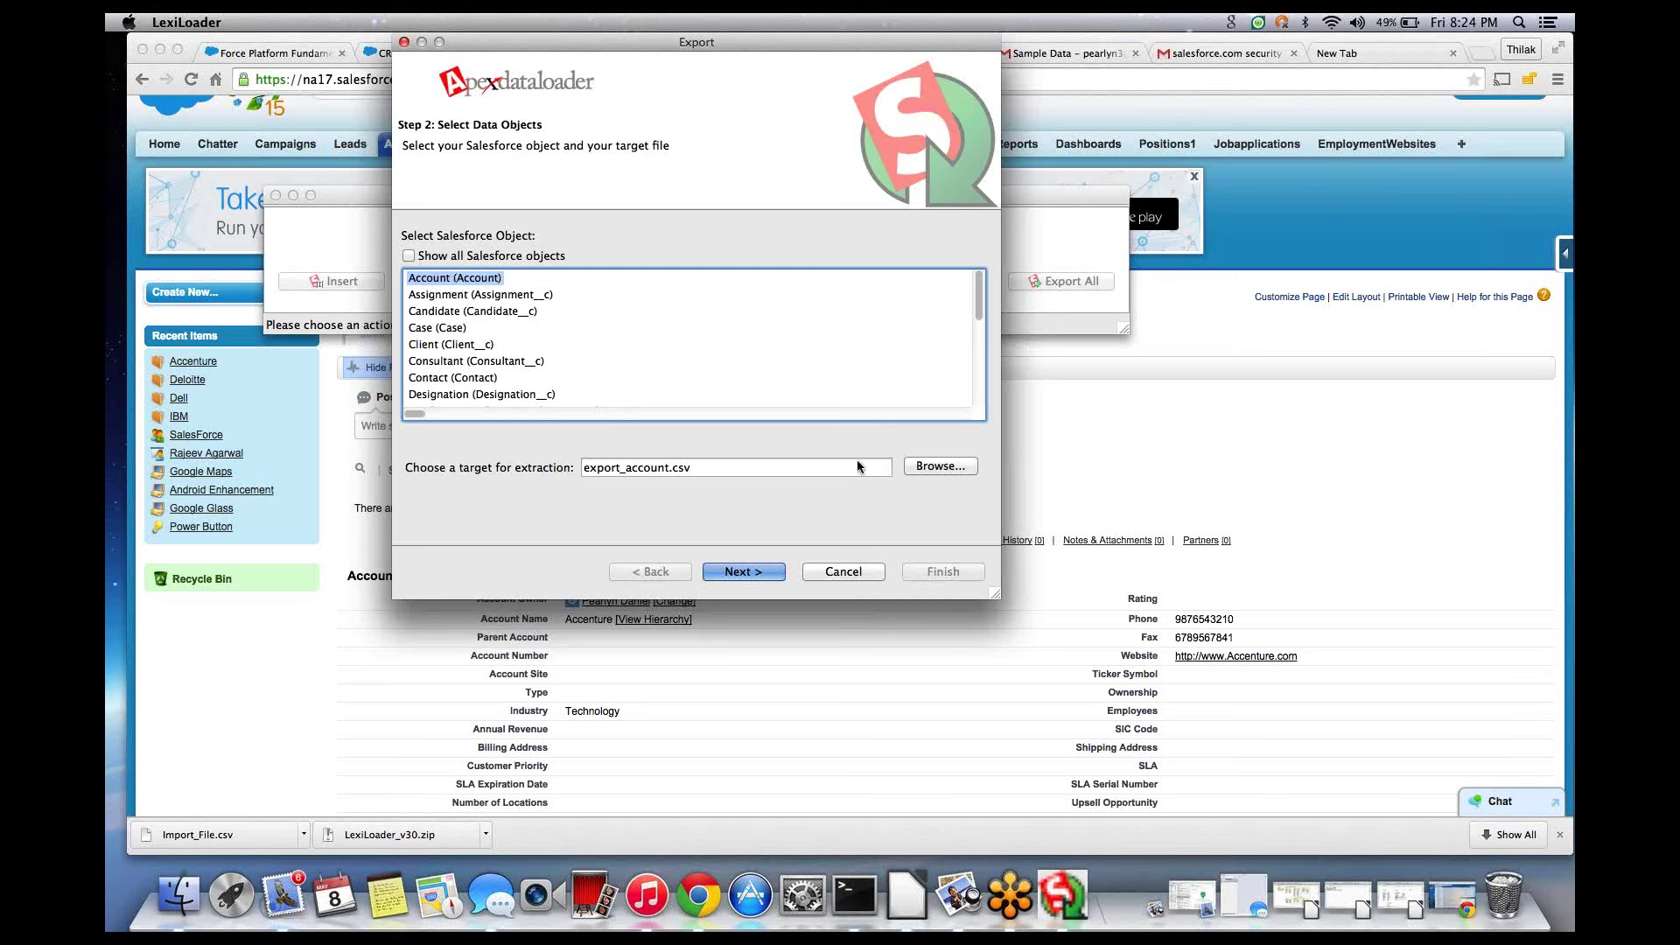
- Save export_account.csv into the SalesForce_errorlogs folder chosen from Recent Places
left_click(931, 466)
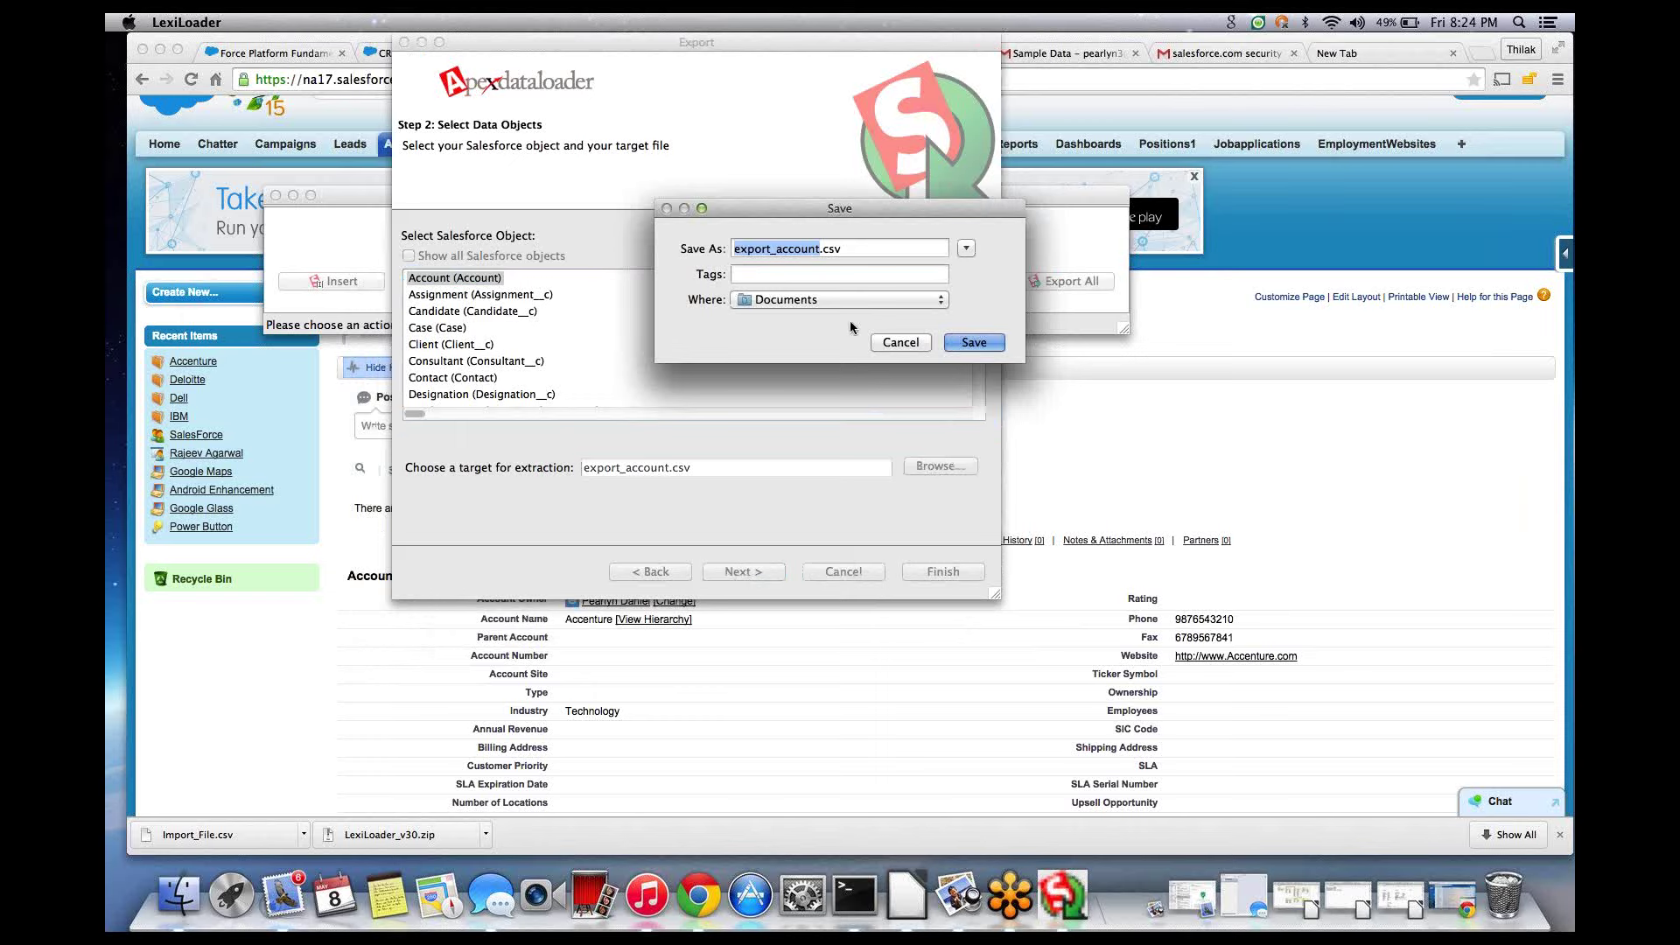
left_click(828, 301)
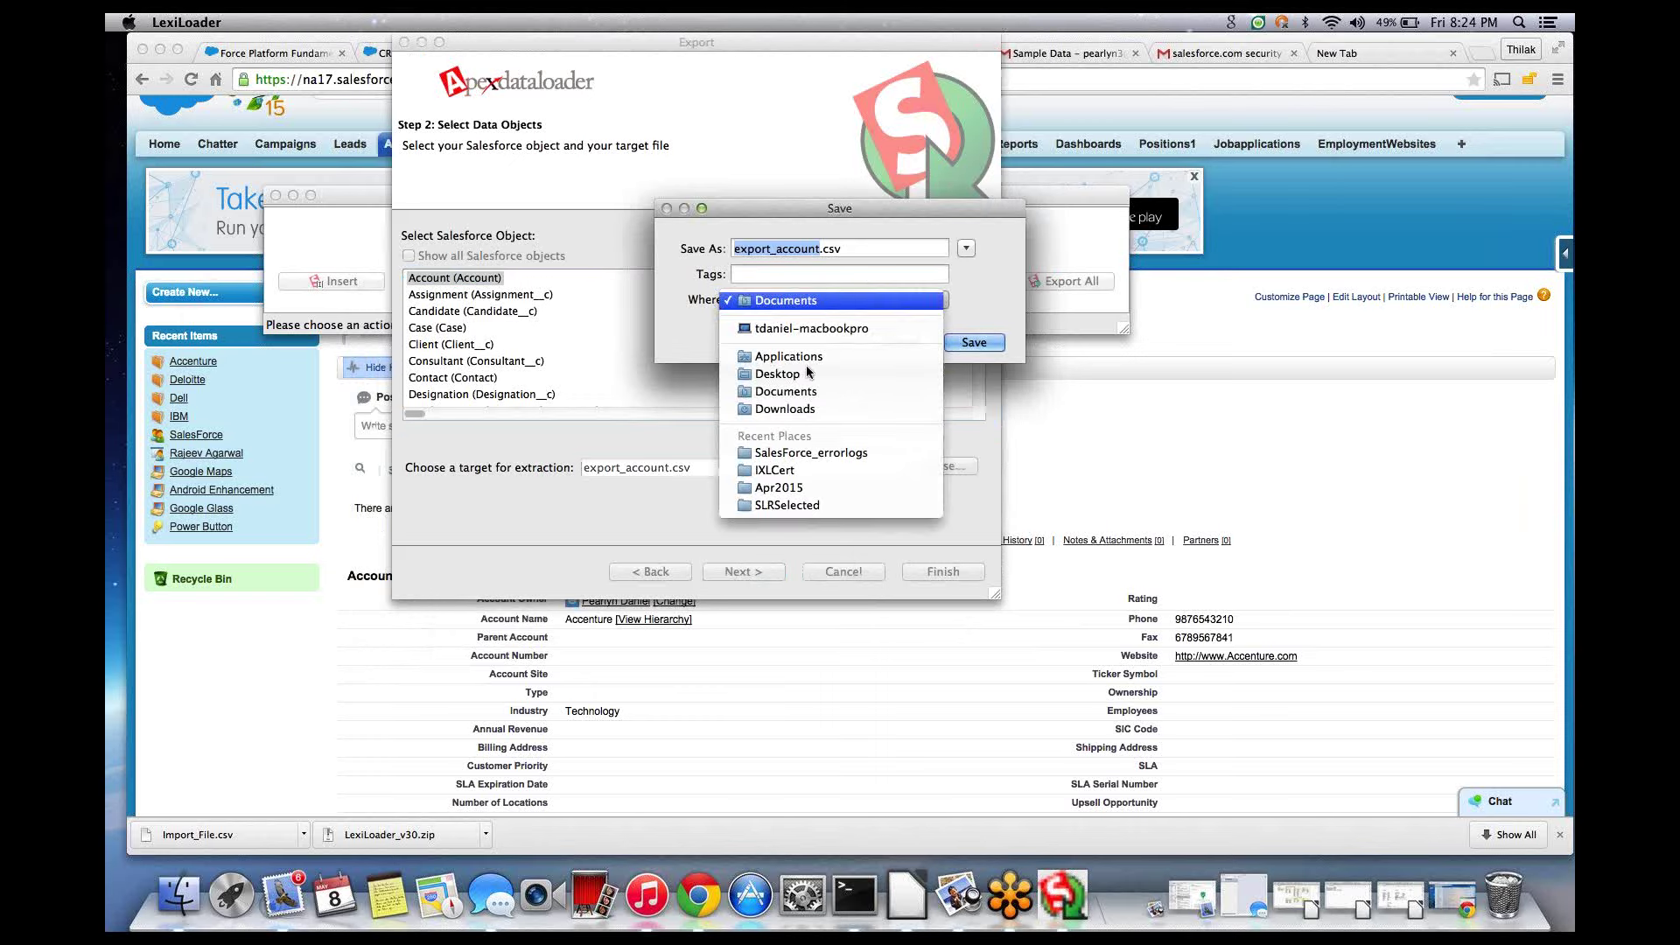
left_click(810, 453)
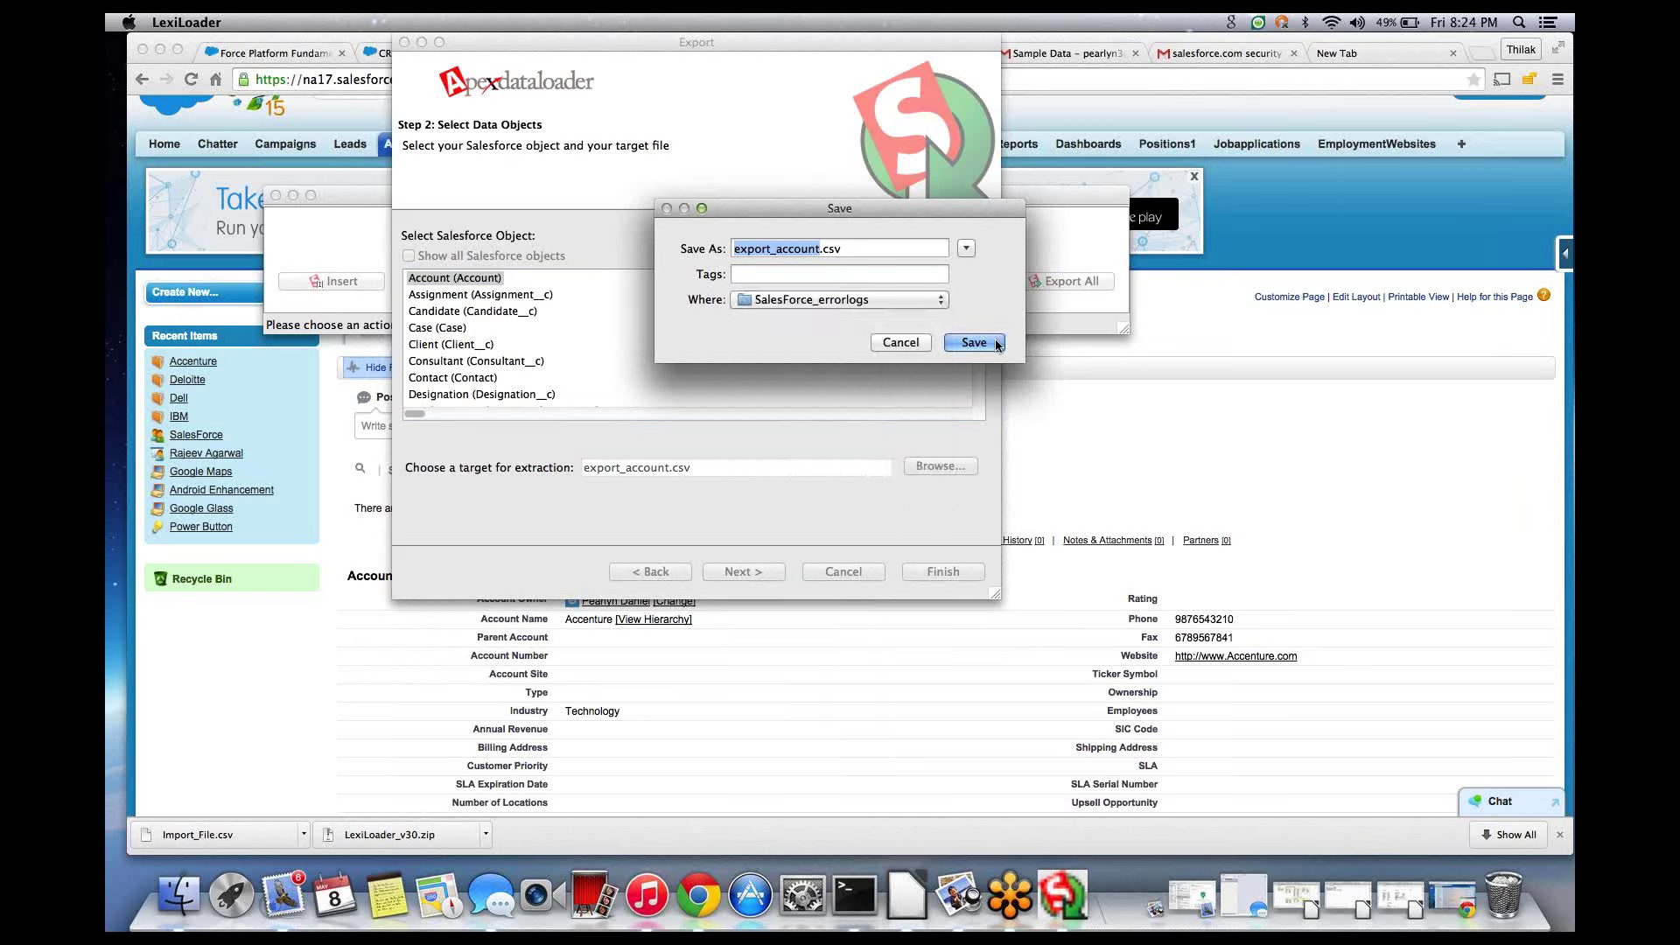
left_click(974, 342)
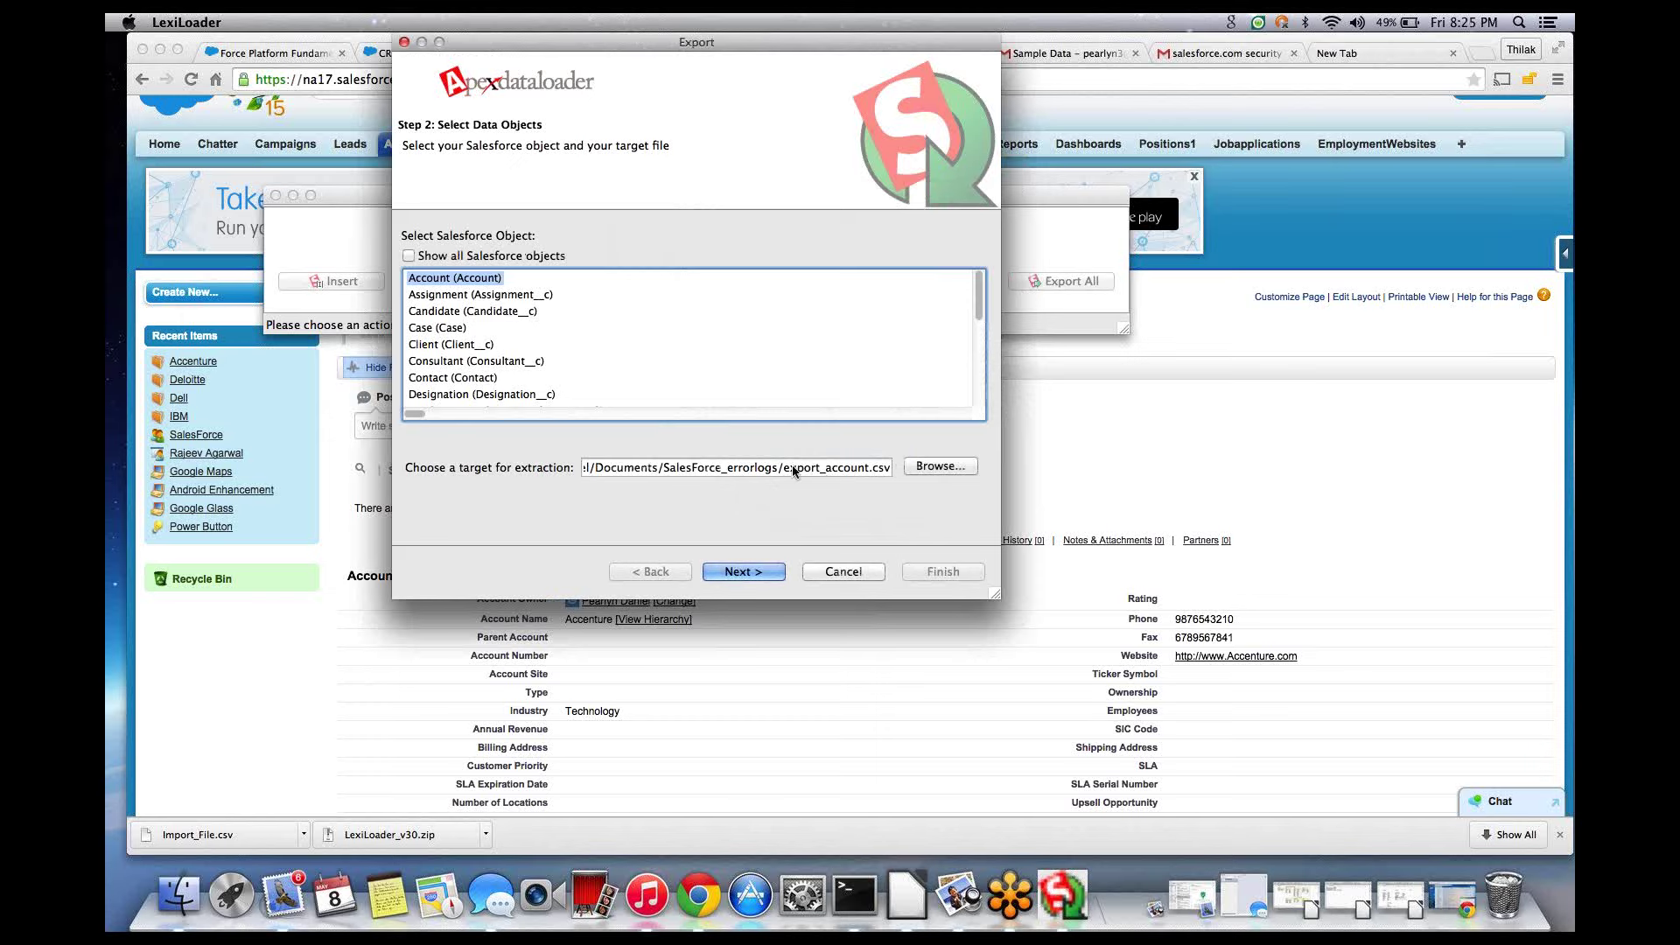
- Build the query Select Id, Name, Phone, Fax, Industry FROM Account
left_click(737, 571)
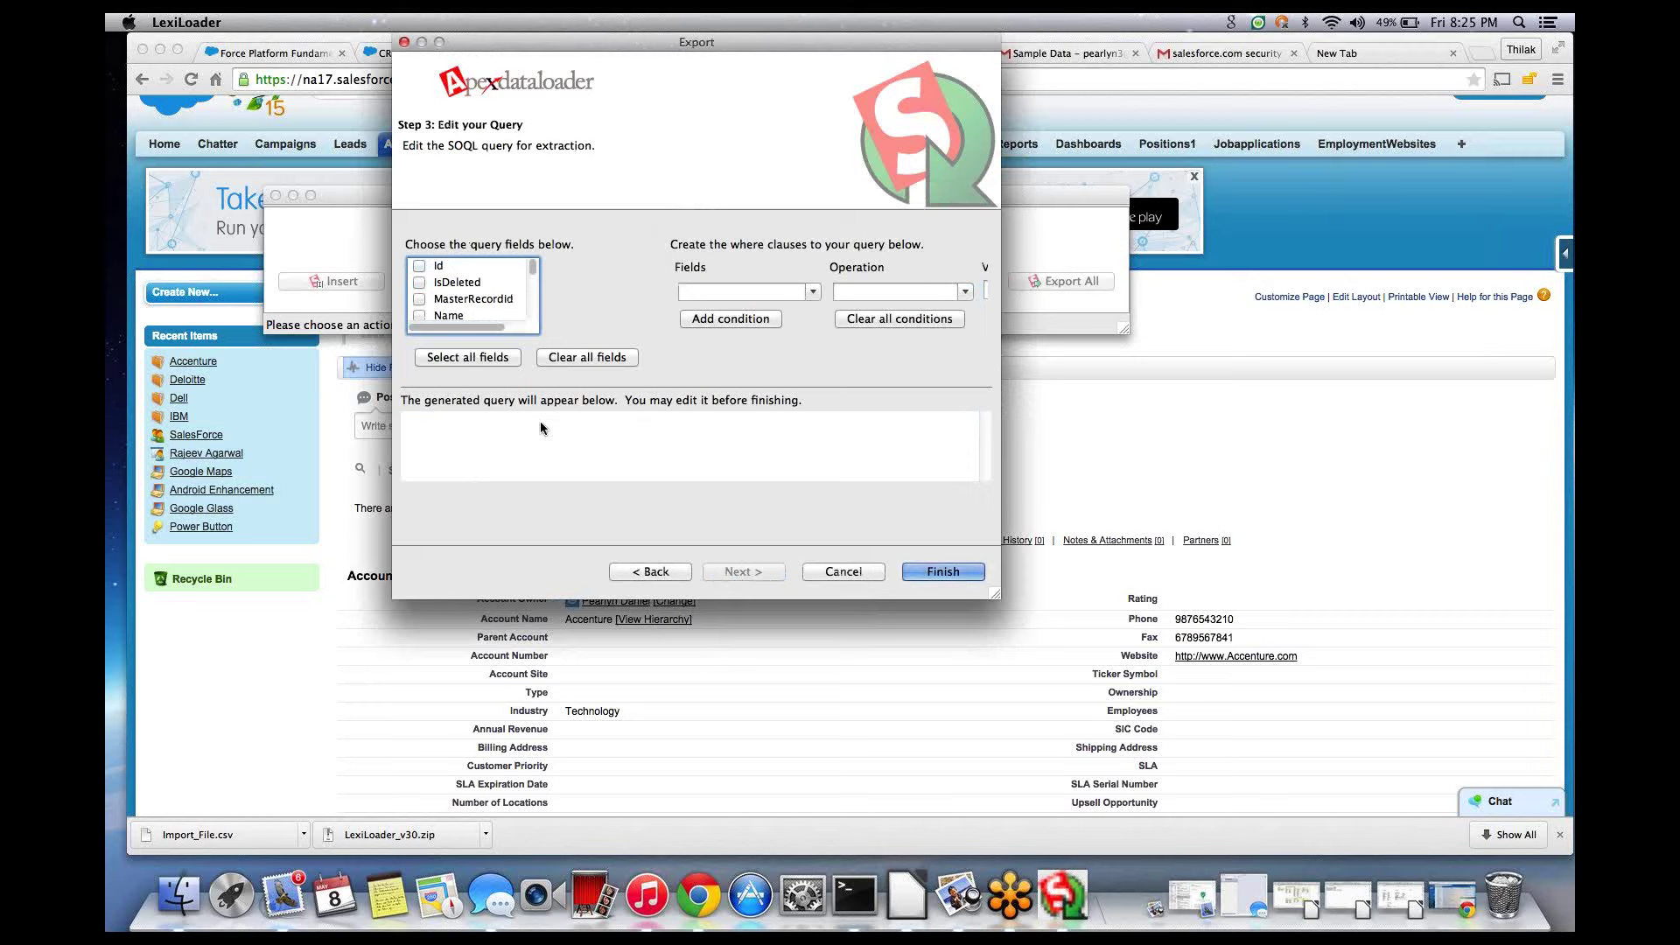
left_click(419, 265)
left_click(419, 315)
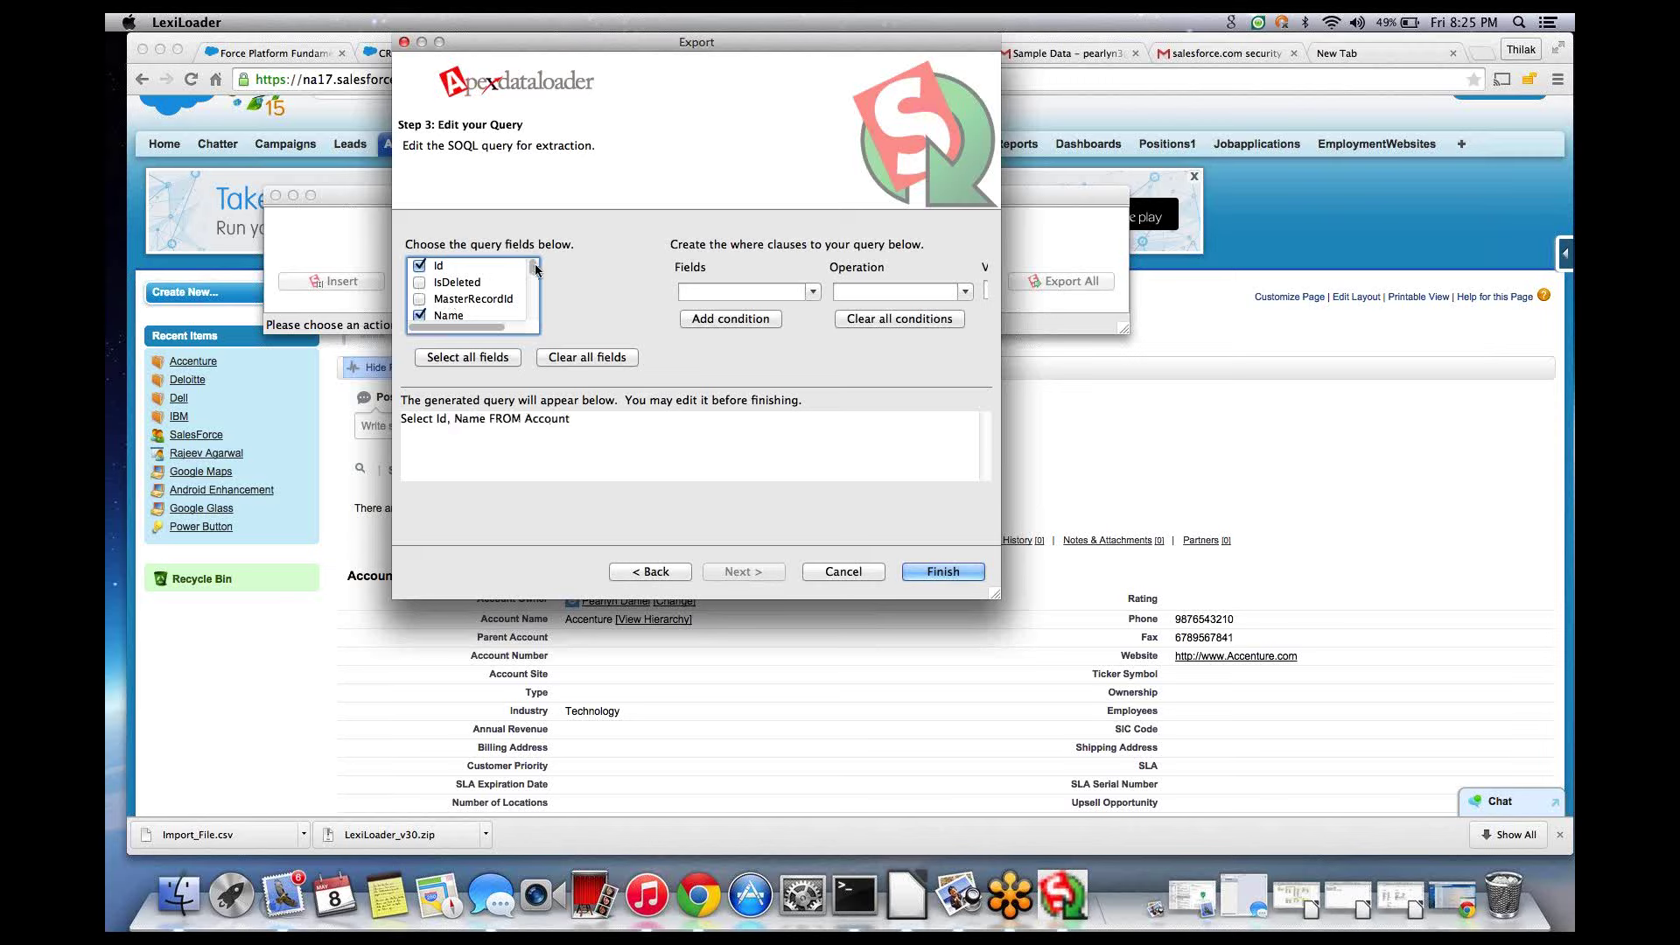
left_click_drag(533, 264, 532, 285)
left_click(419, 284)
left_click(421, 301)
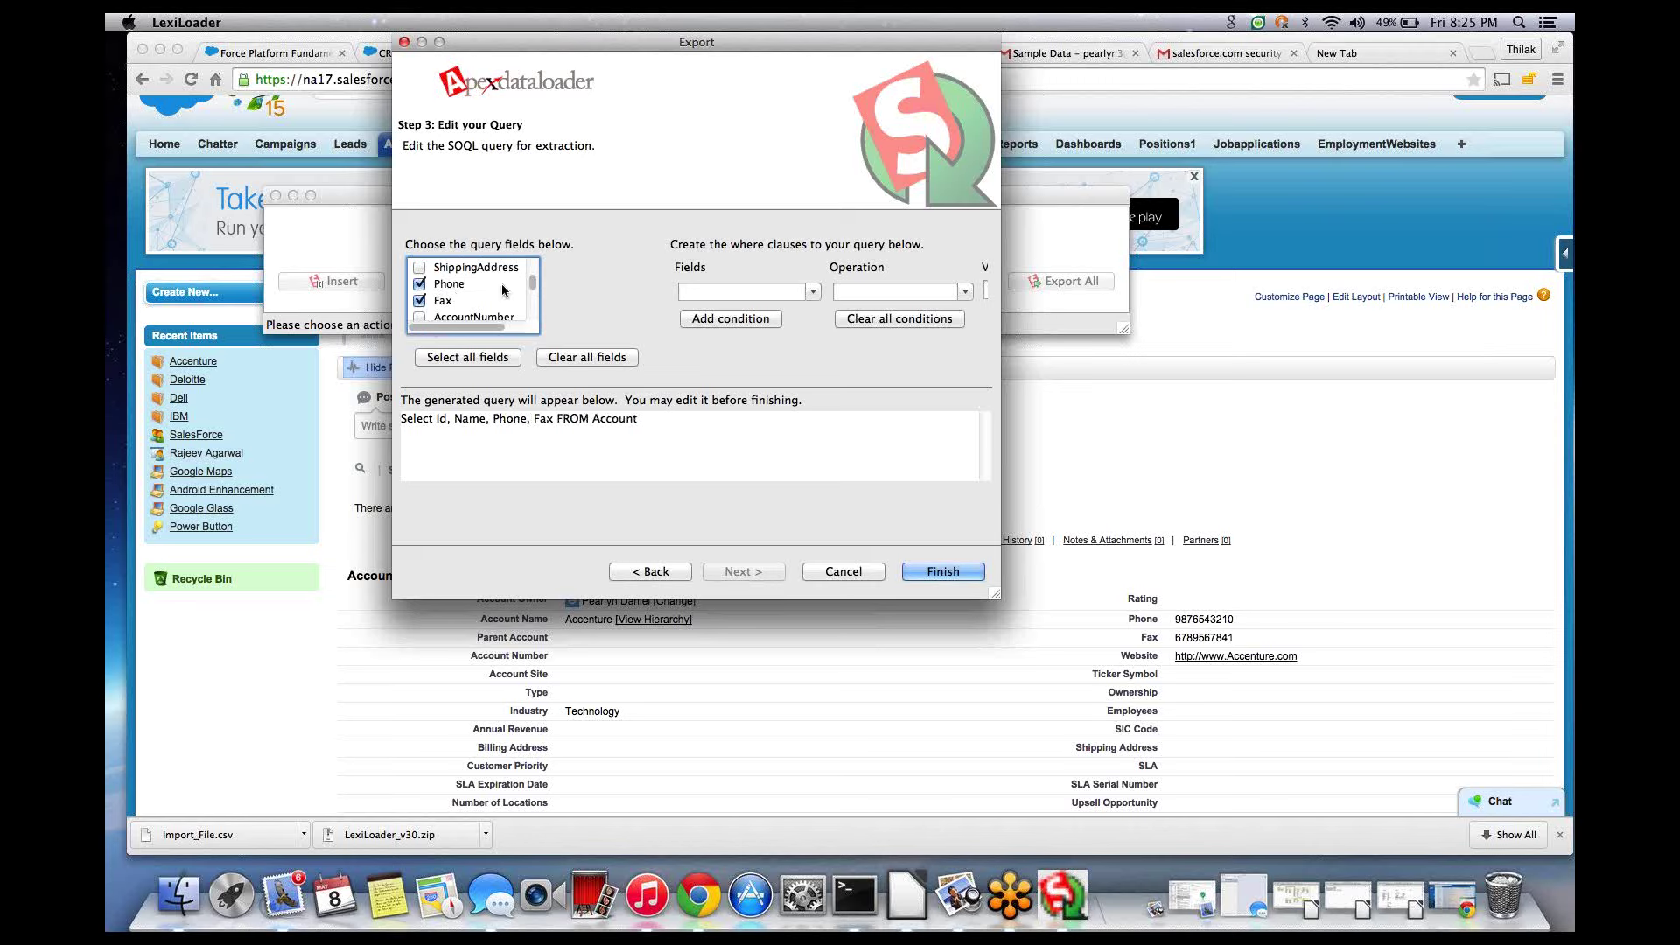
left_click_drag(535, 288, 533, 289)
left_click(425, 285)
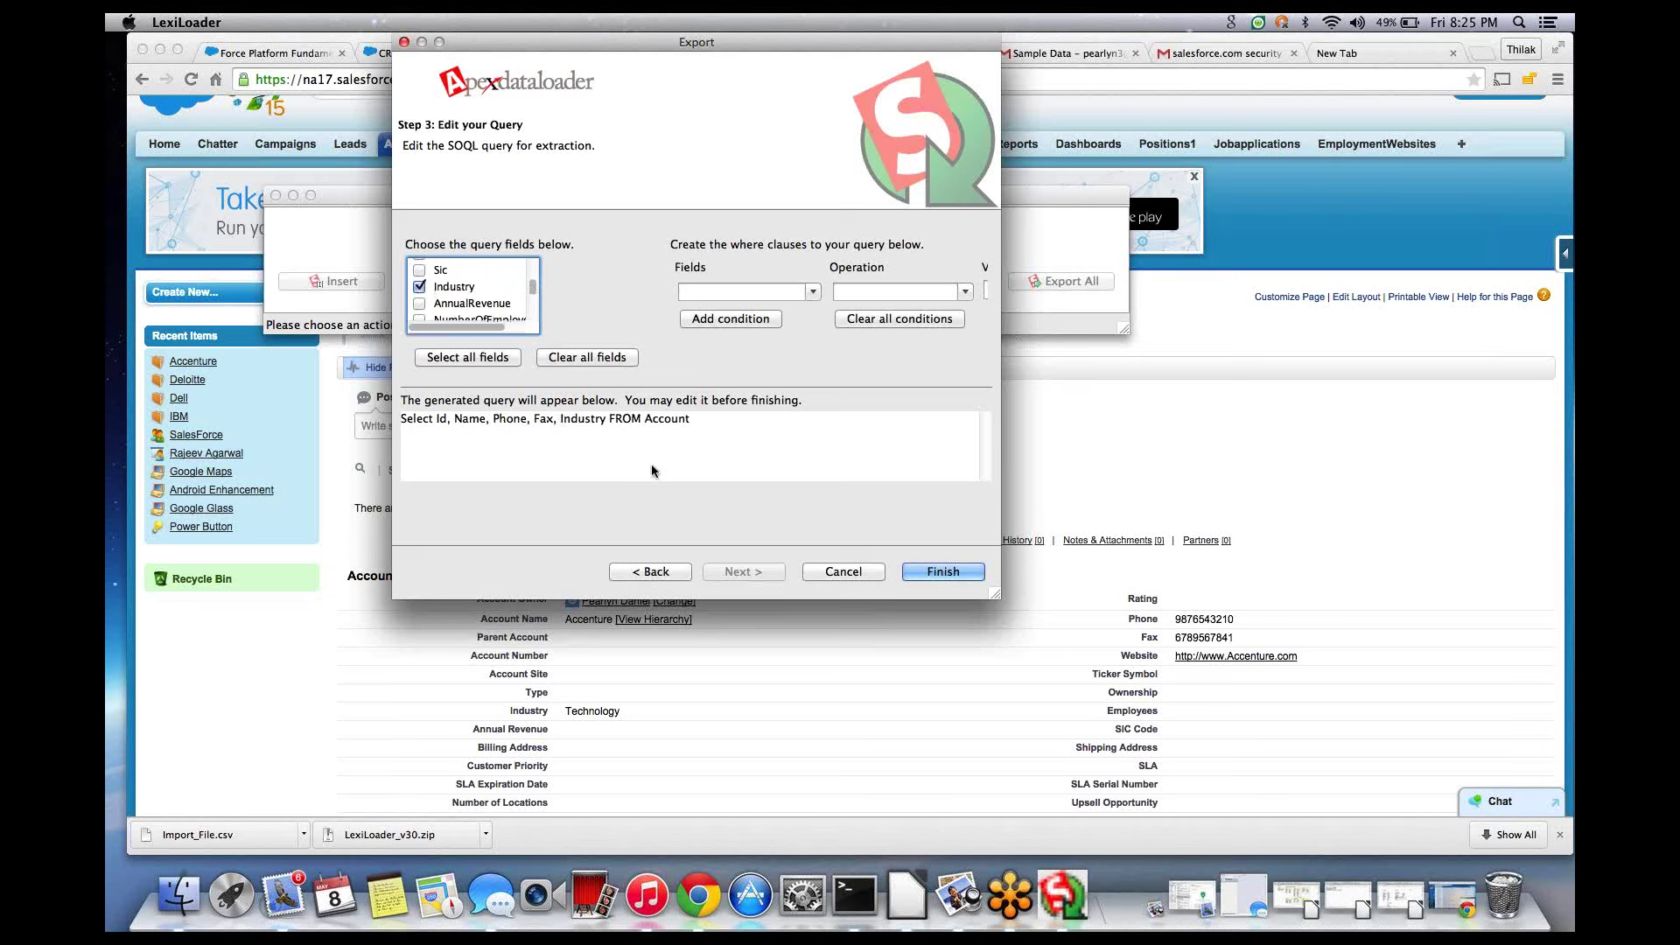
left_click(812, 291)
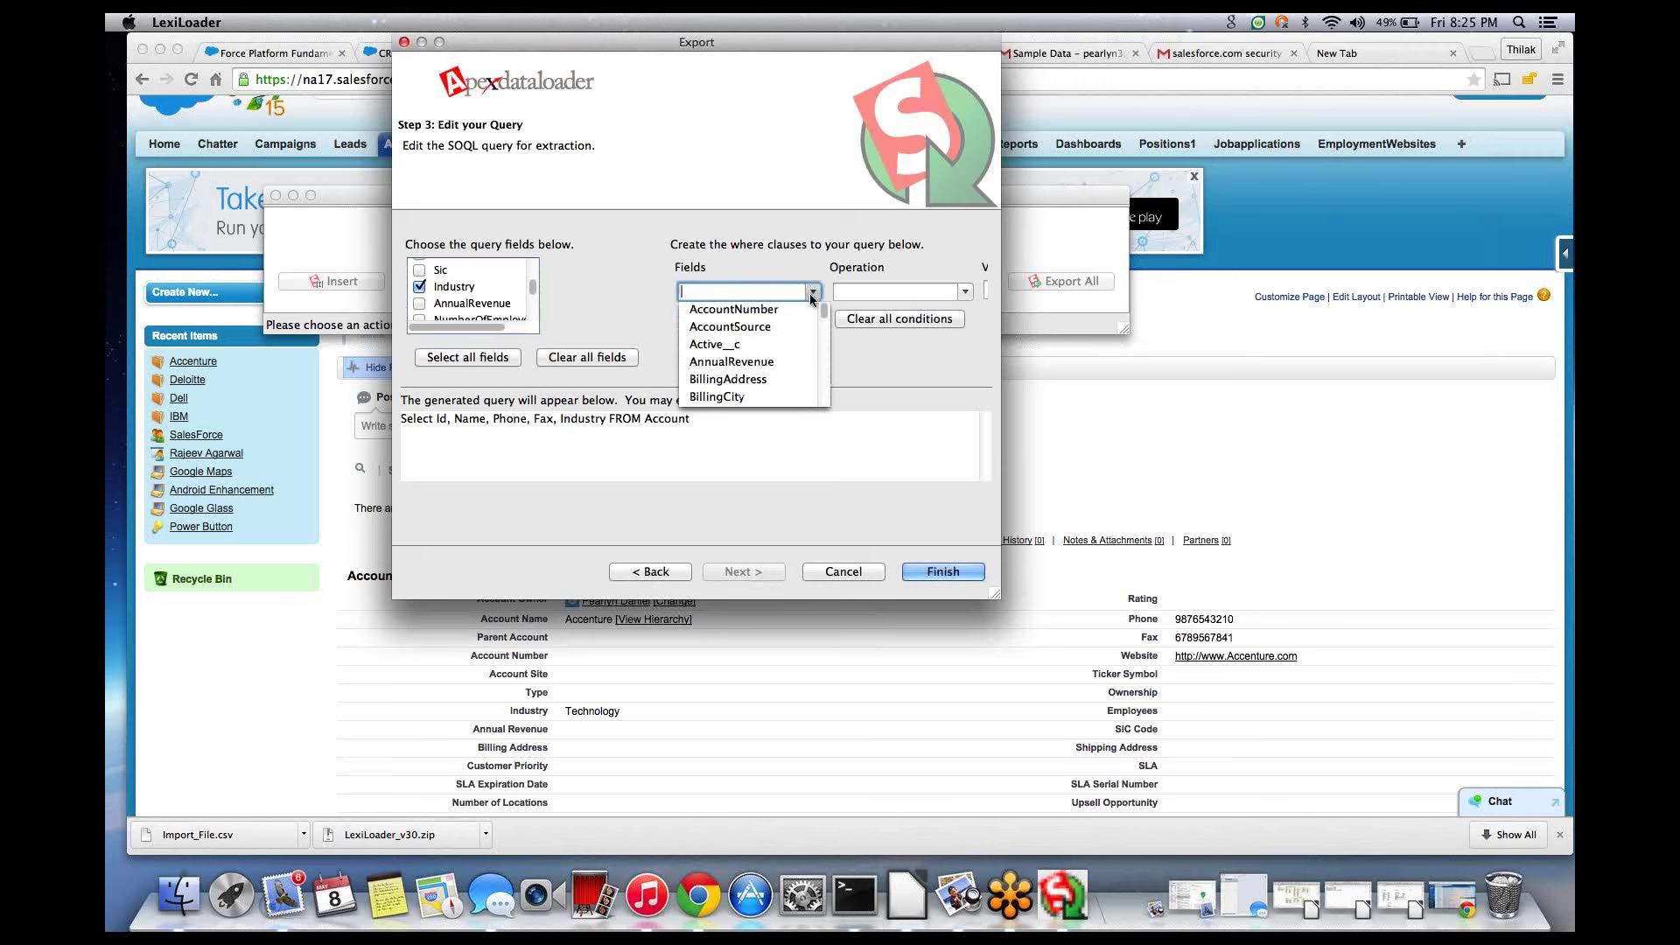
left_click(965, 292)
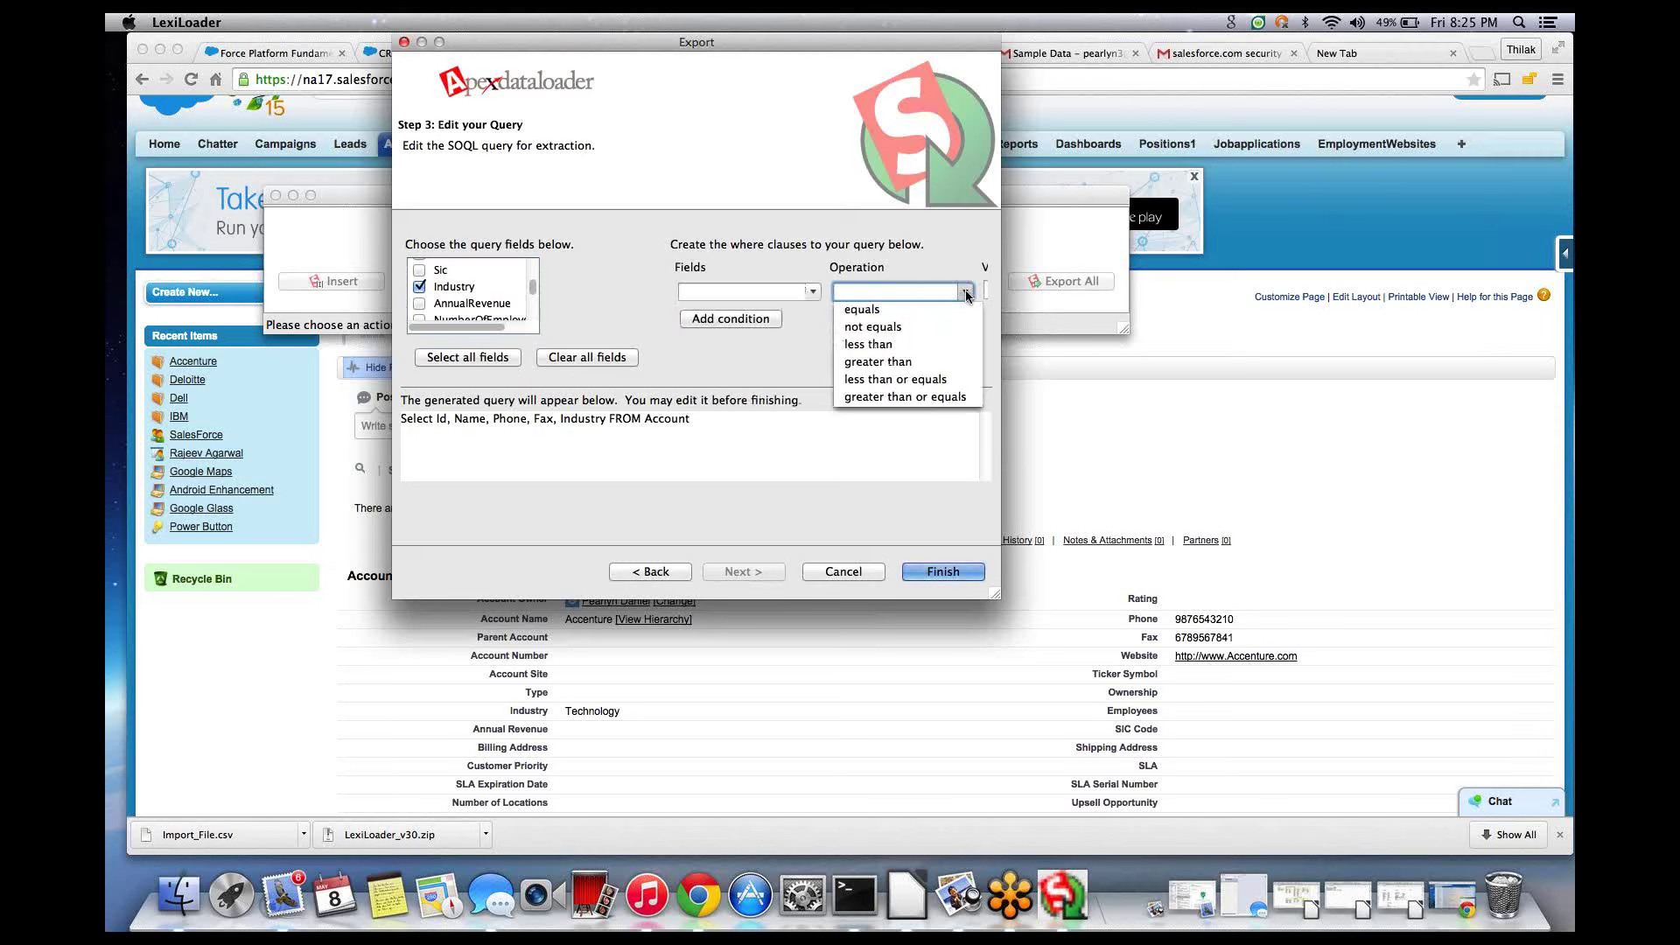
left_click(813, 292)
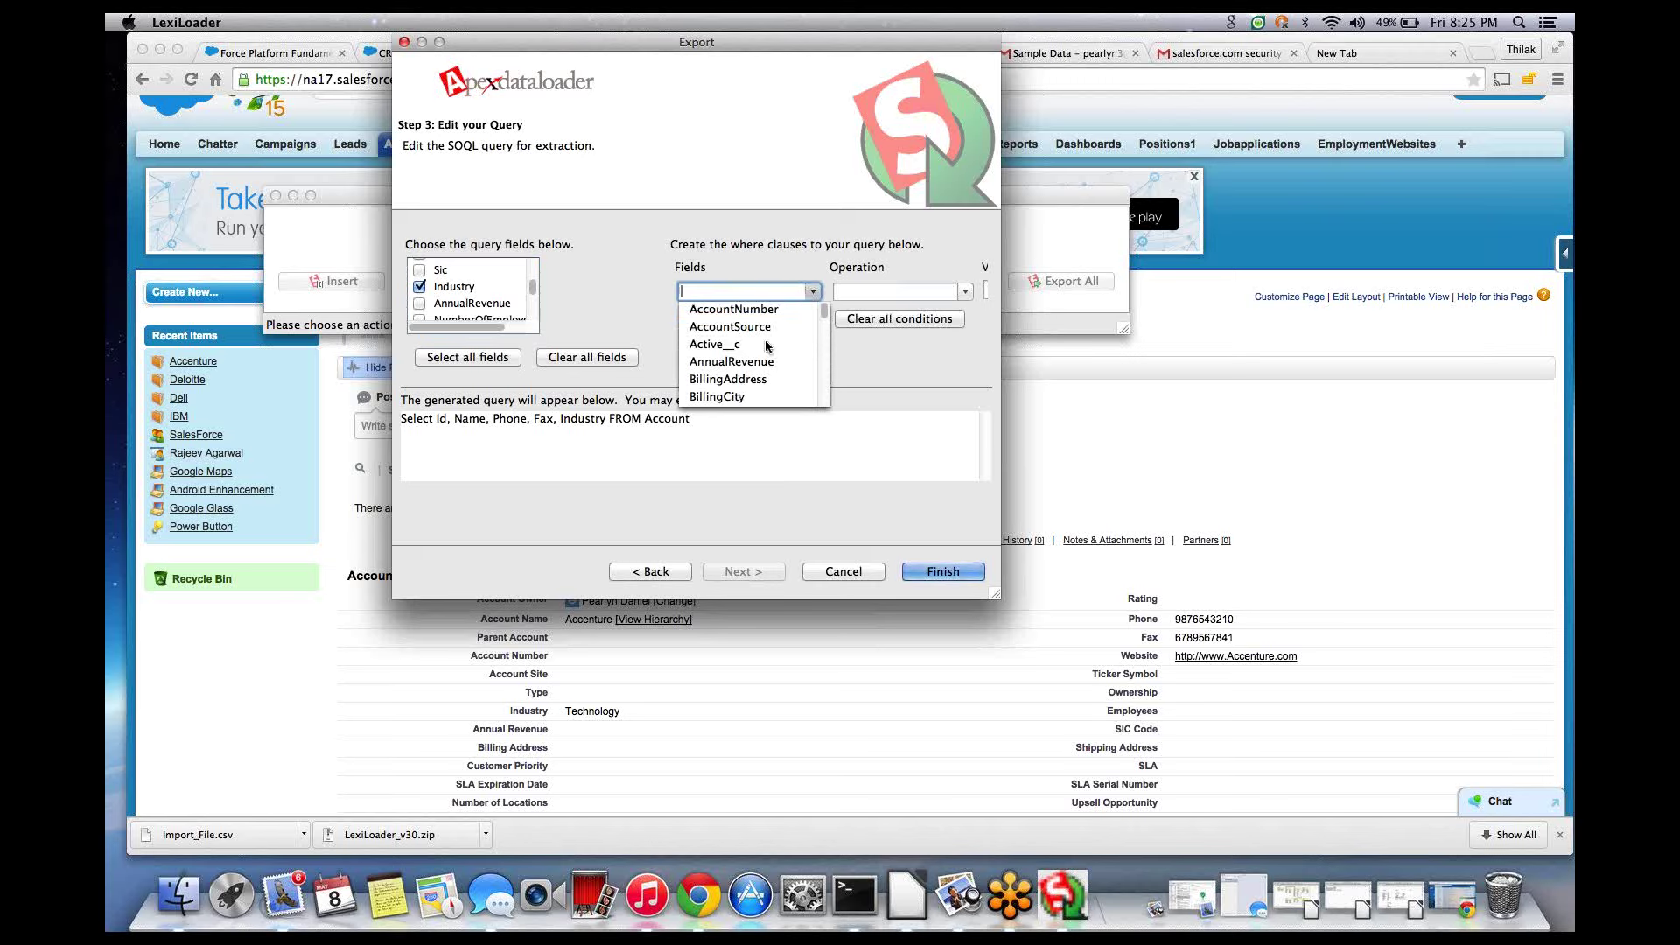
scroll(805, 341, "down", 5)
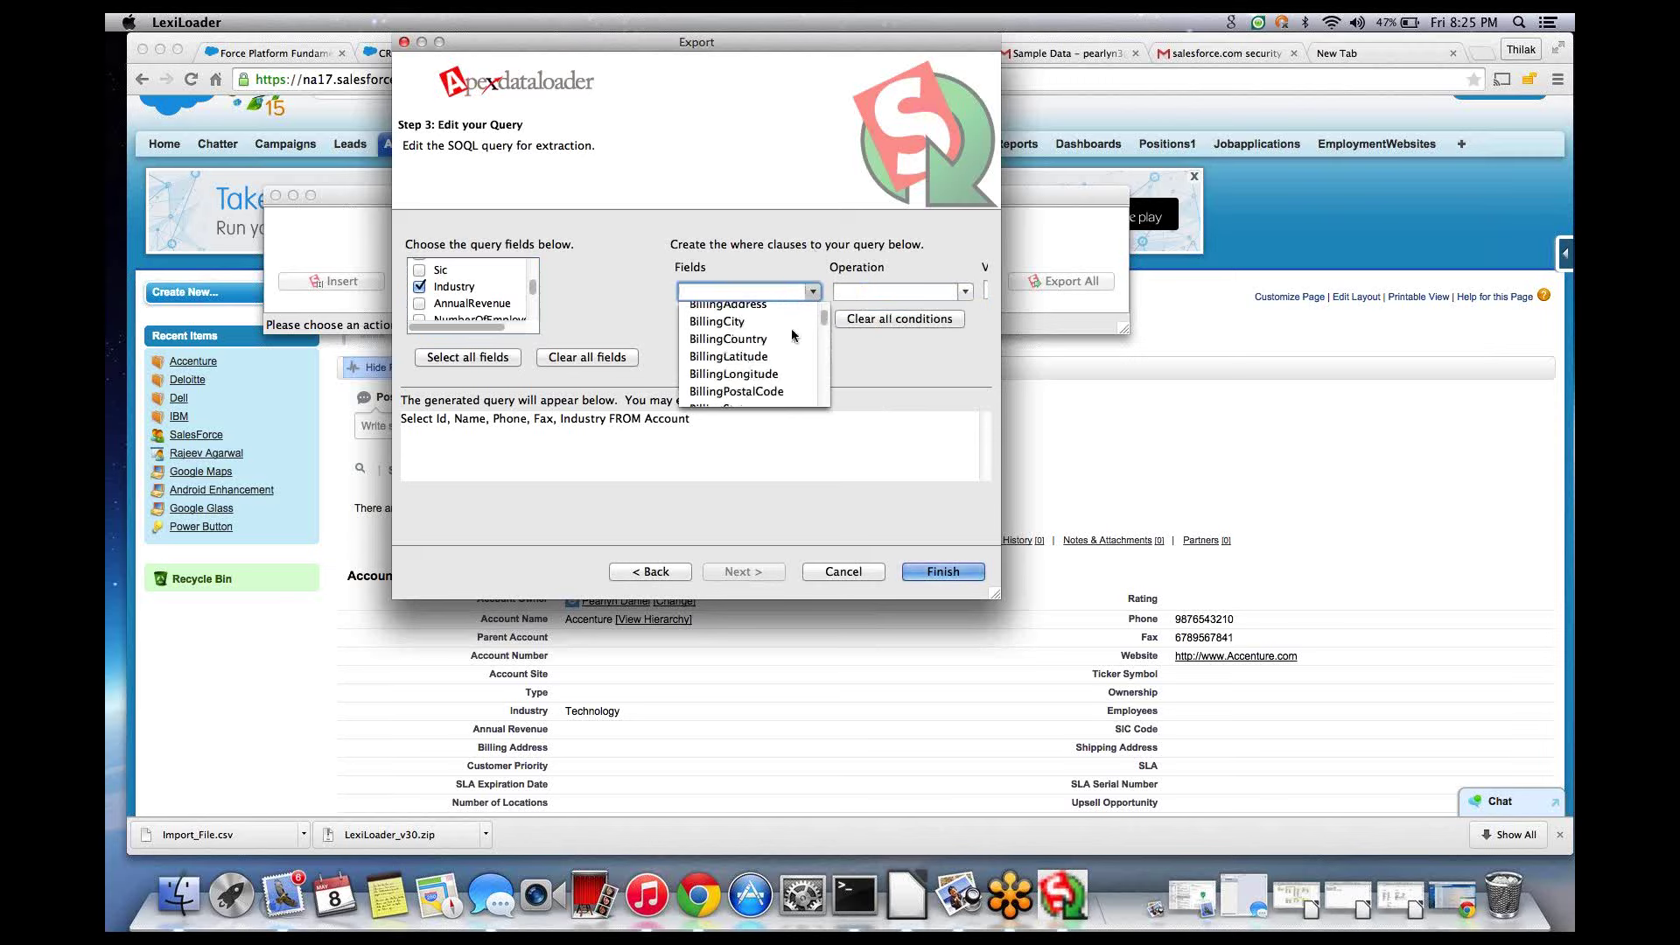
scroll(805, 341, "down", 8)
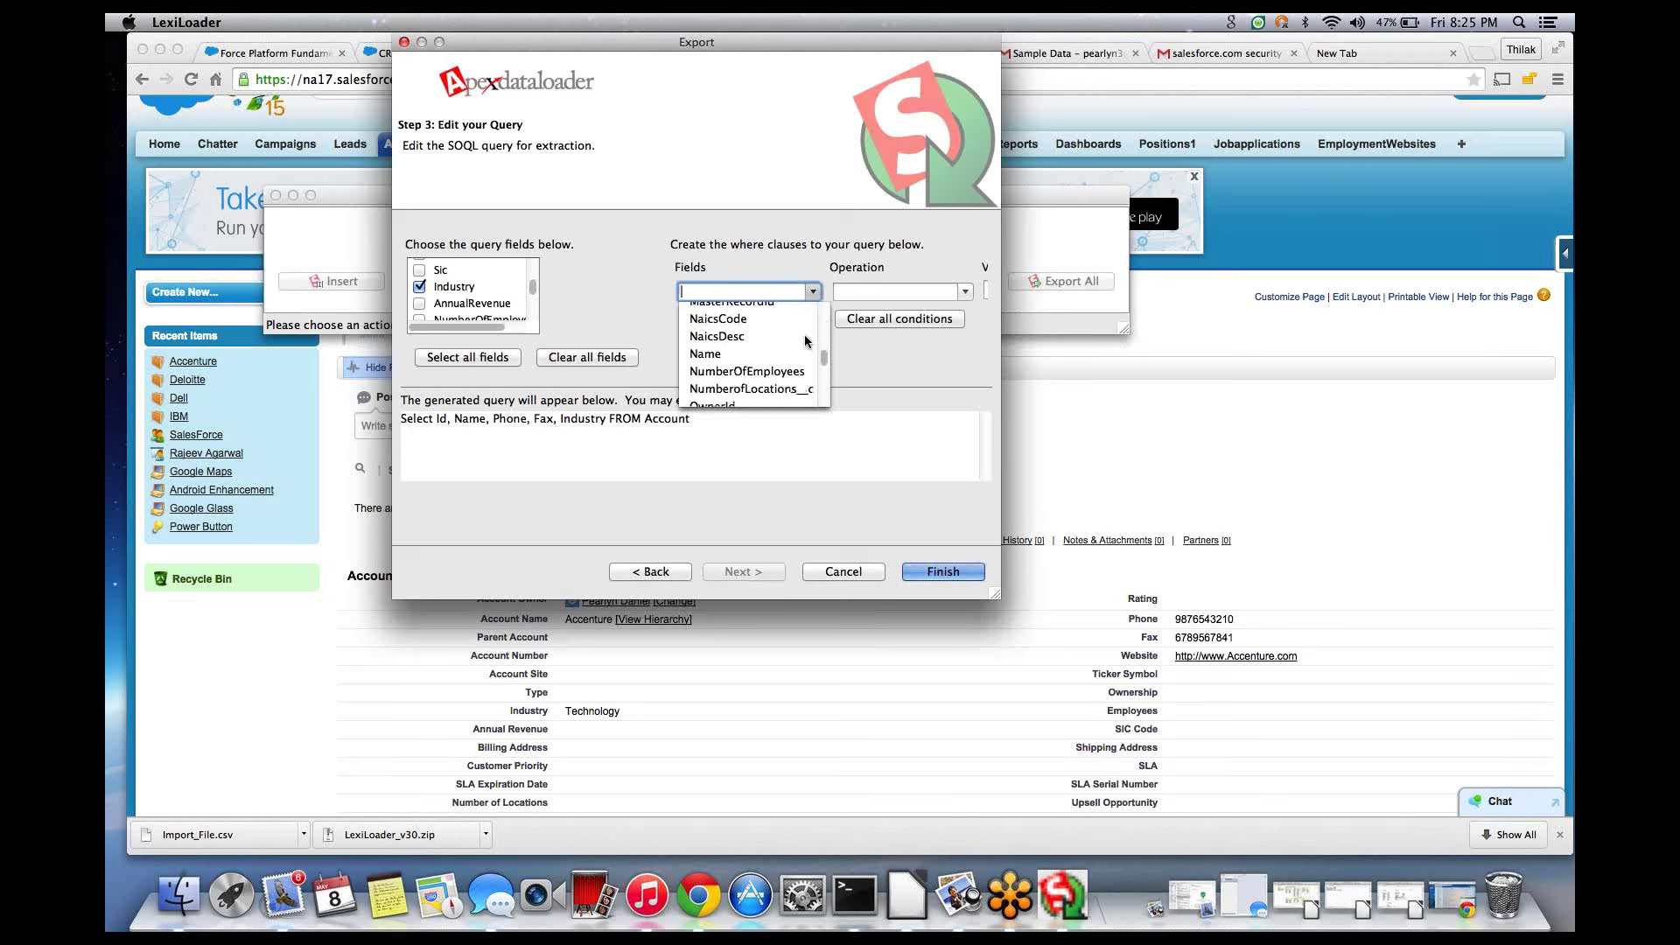
scroll(805, 341, "down", 2)
scroll(805, 341, "down", 7)
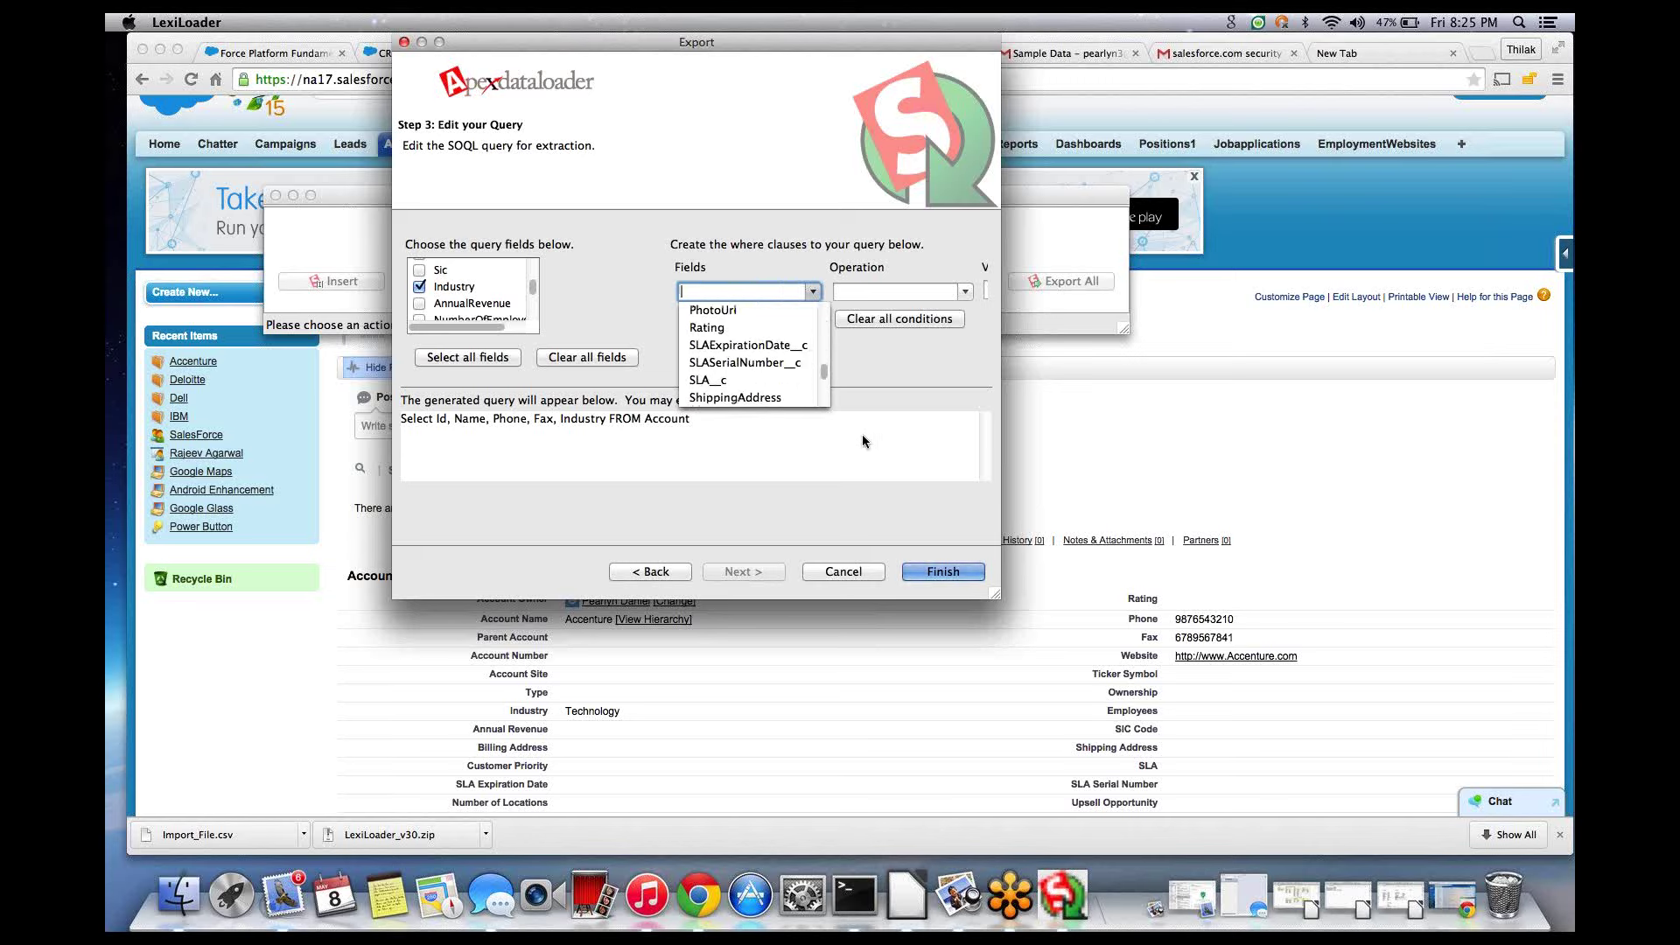
left_click(896, 385)
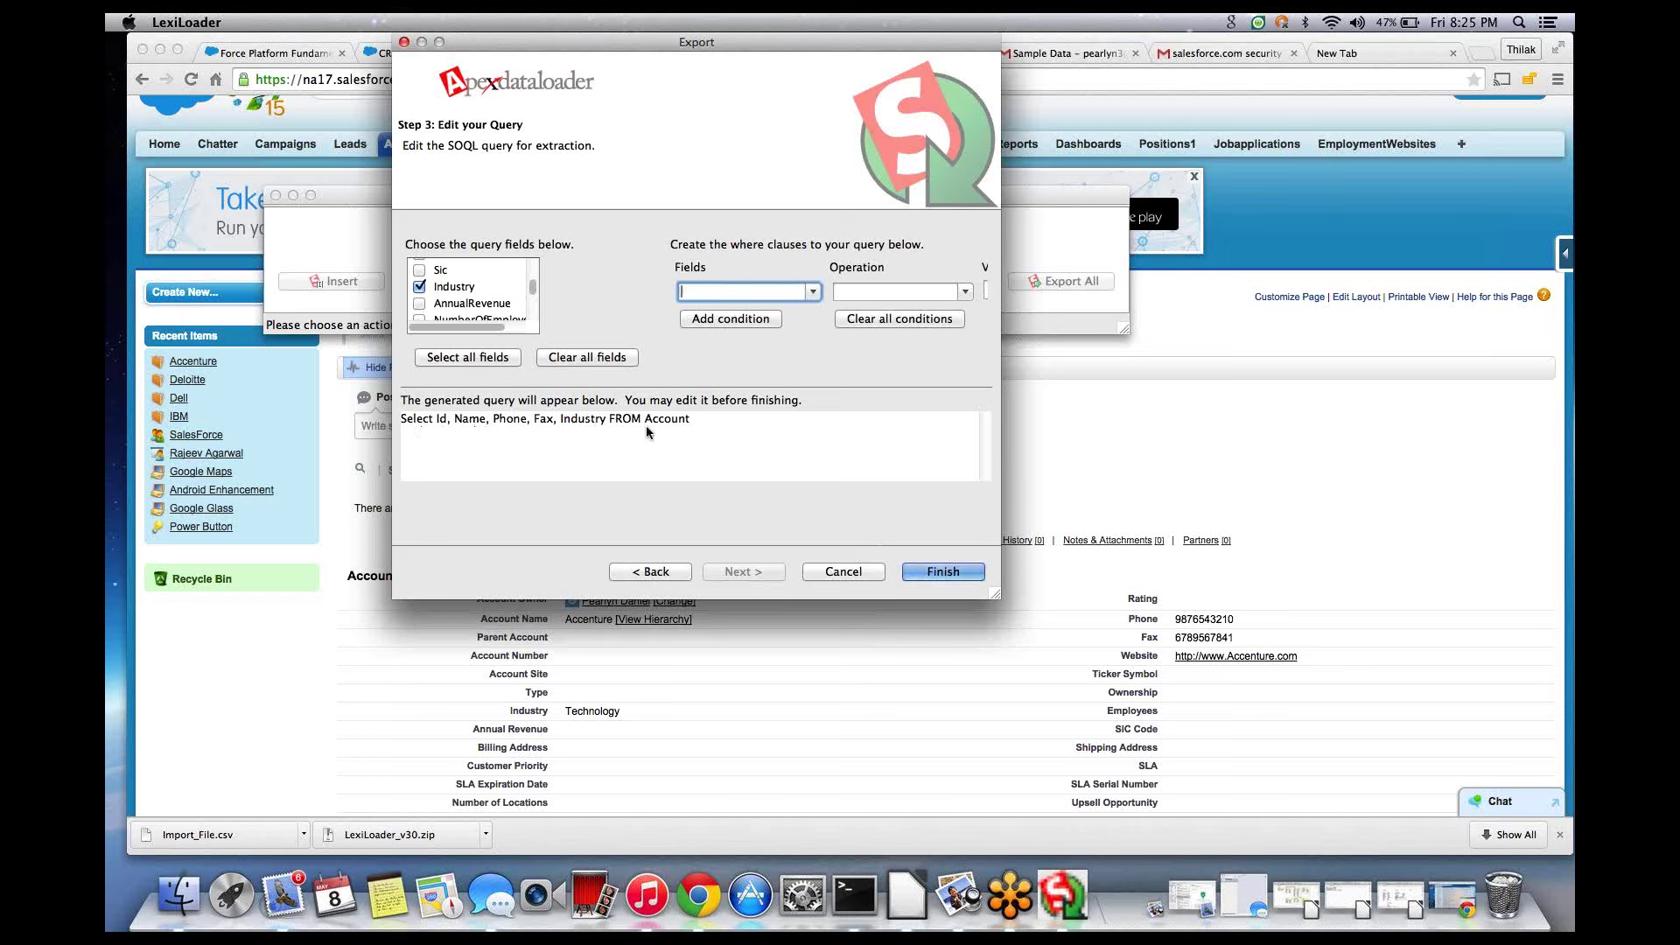
- Finish the wizard and confirm the warning to extract all 17 Account records
left_click(951, 570)
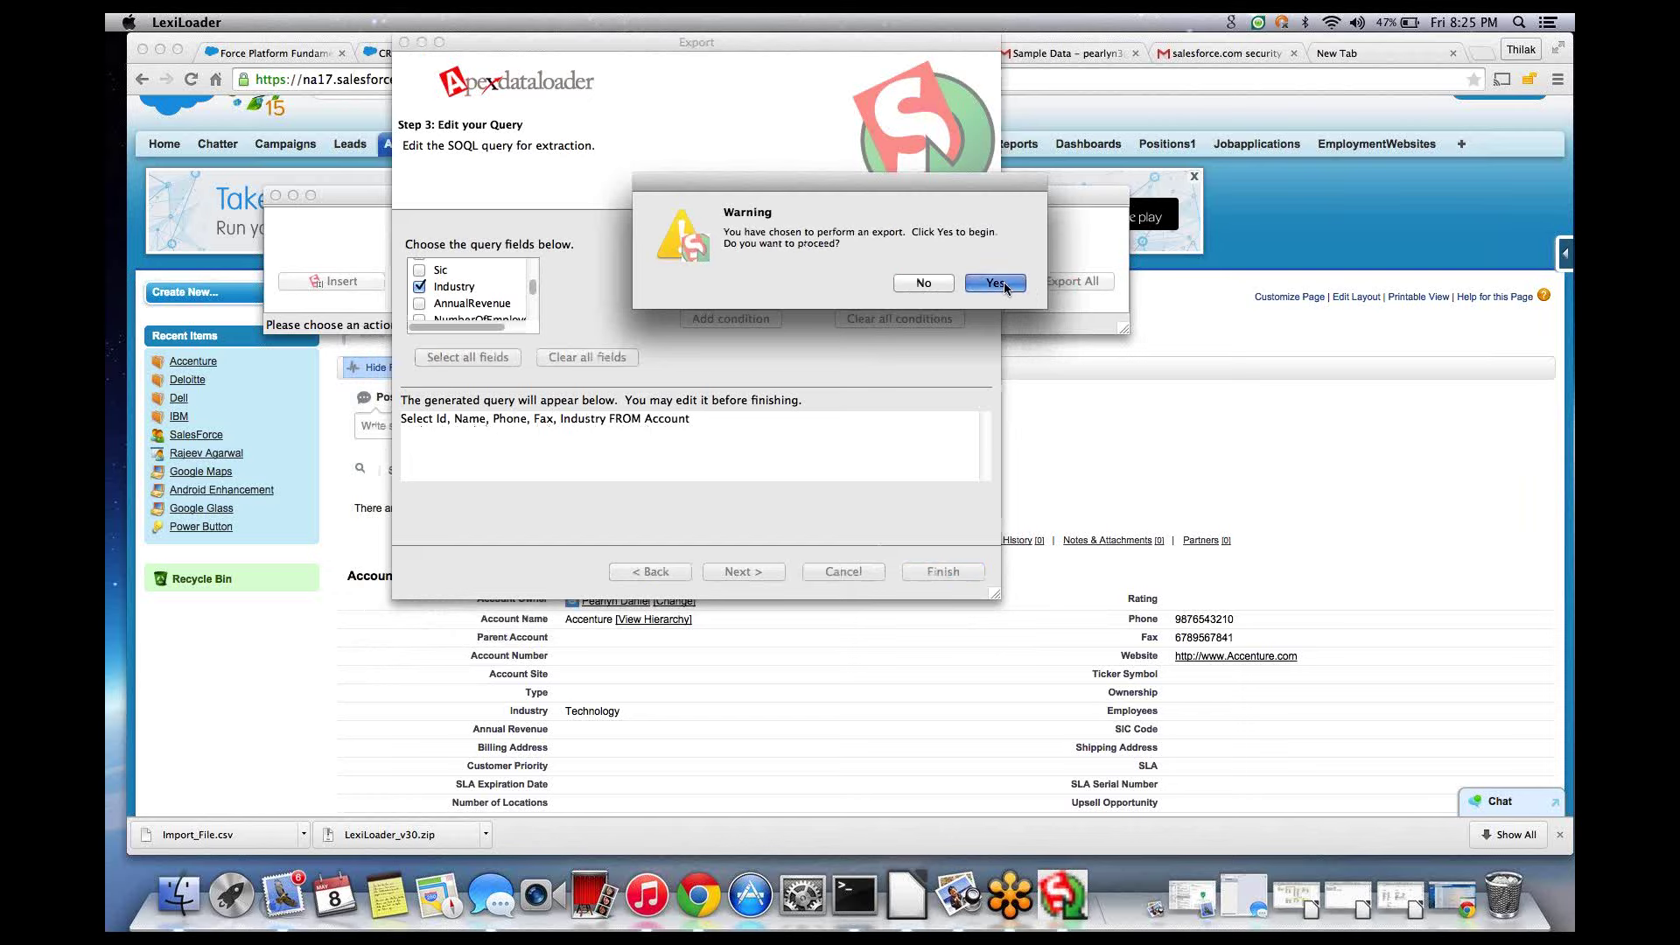
left_click(1003, 285)
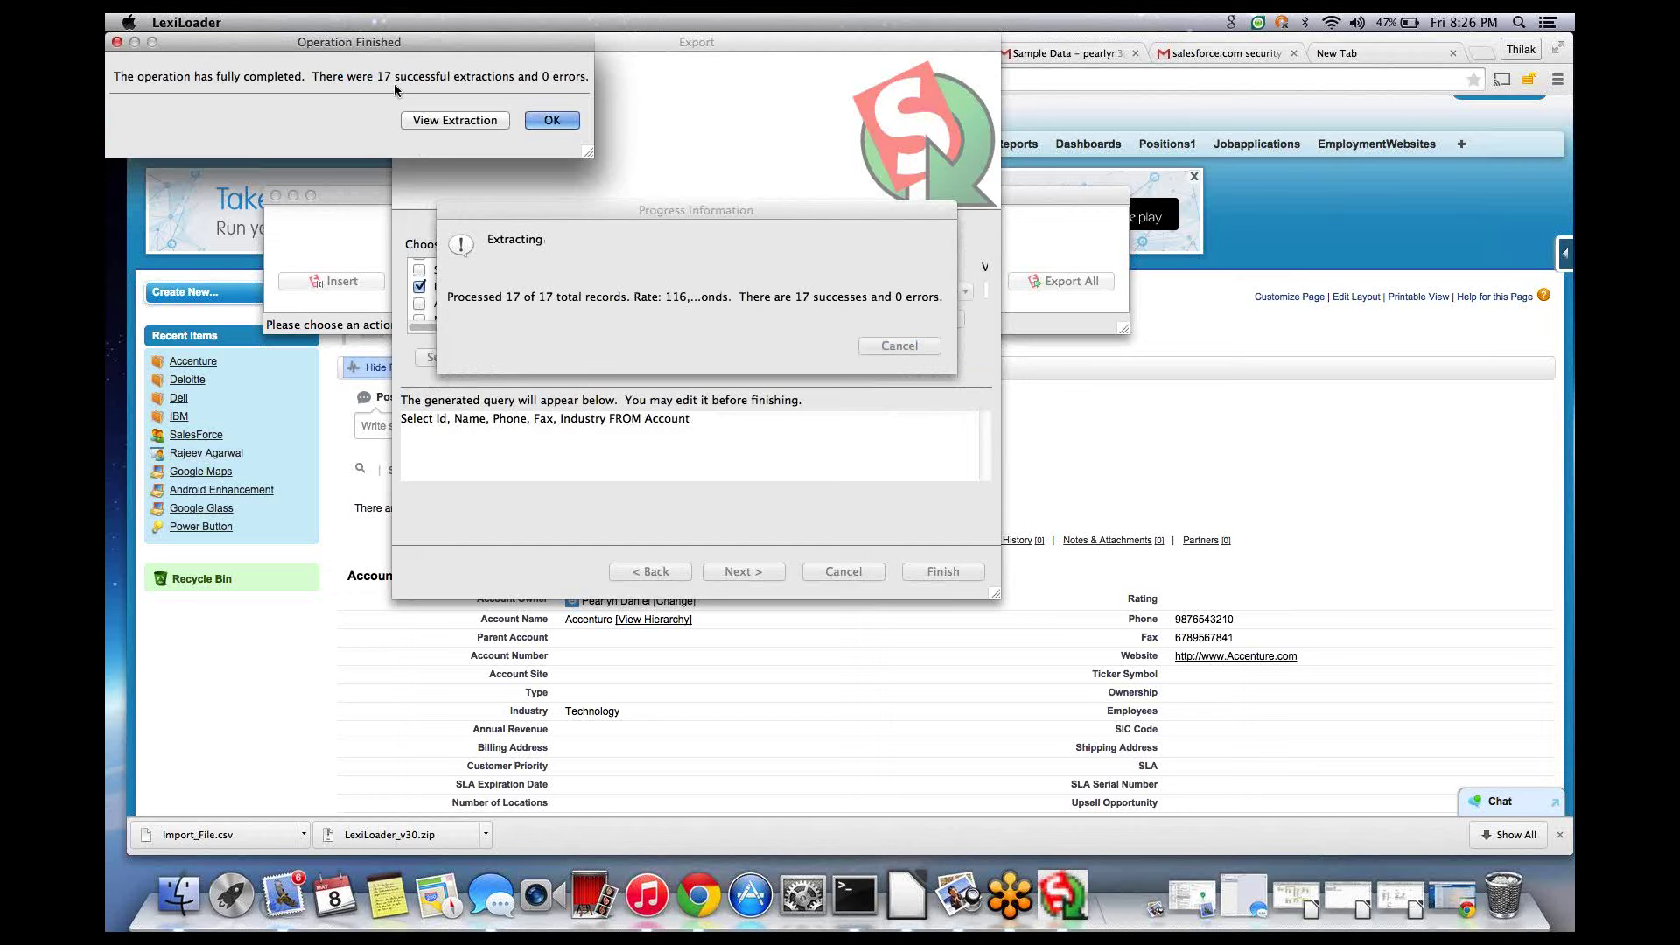
left_click(429, 117)
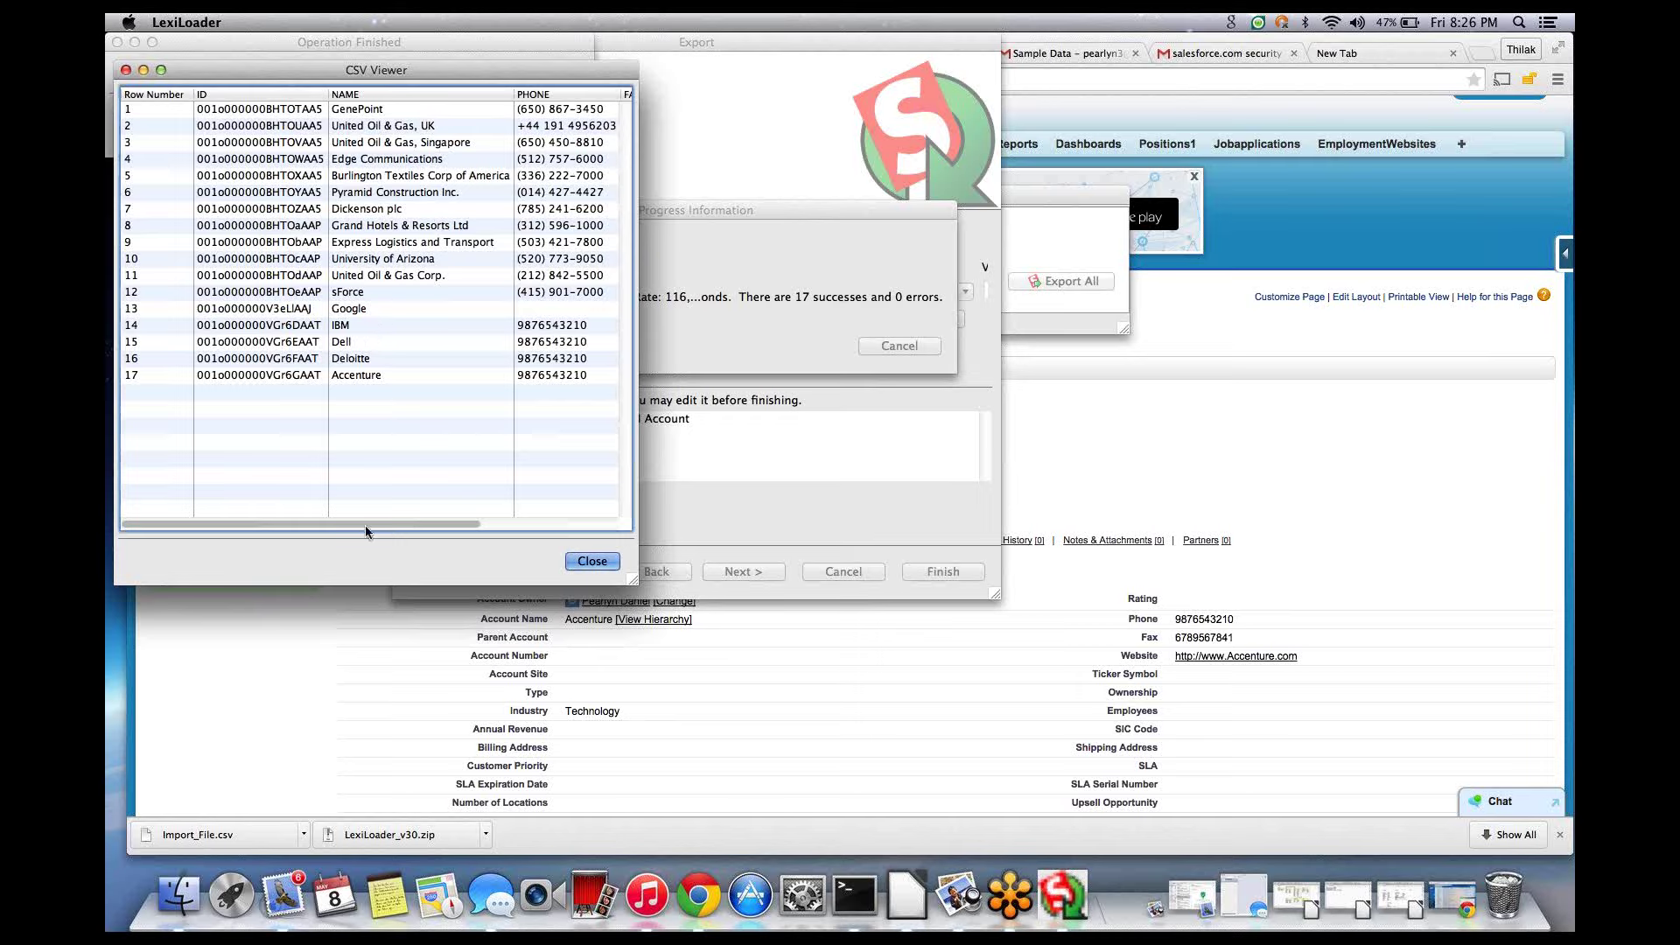
scroll(460, 523, "right", 5)
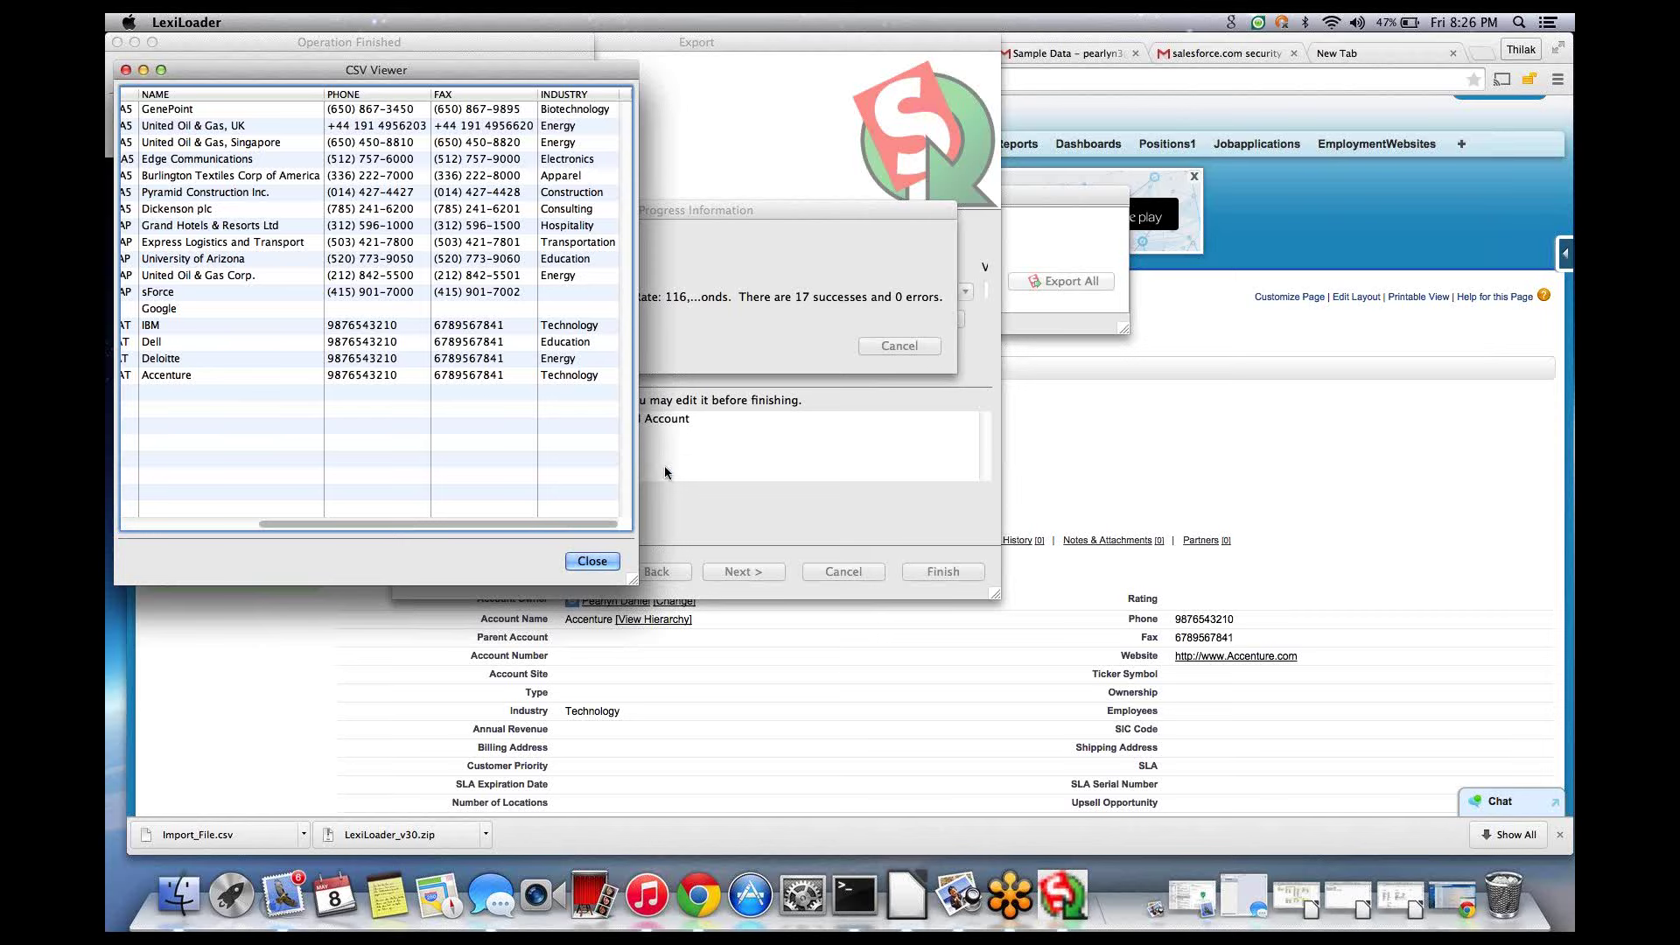
left_click(580, 563)
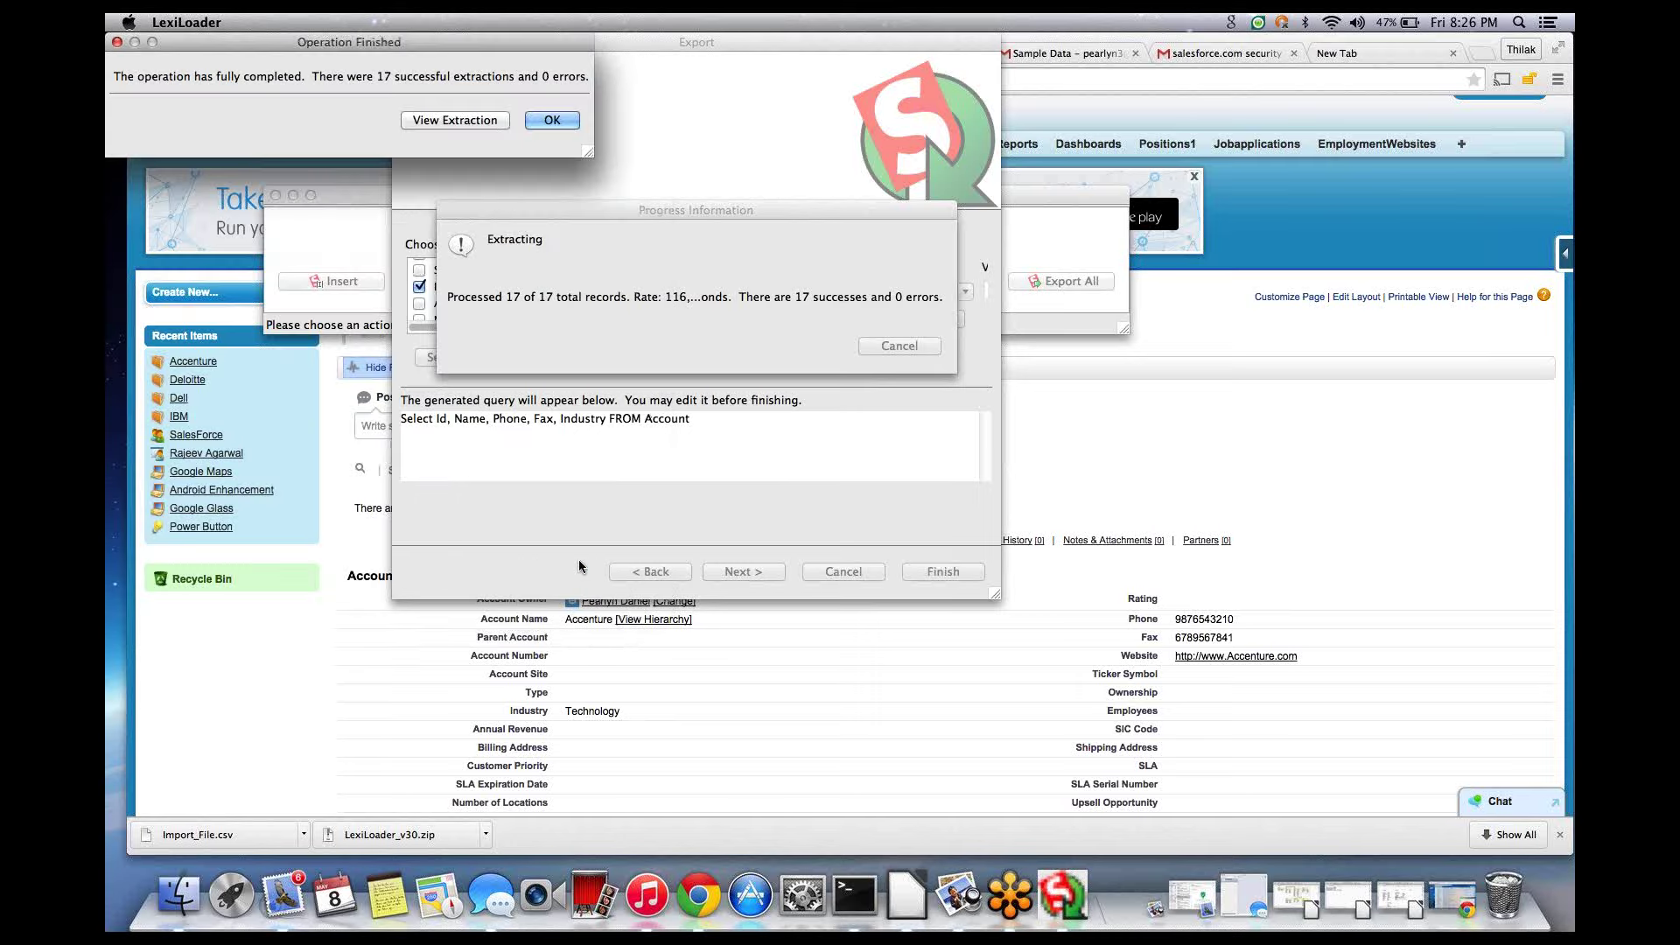
- Dismiss the Operation Finished summary and cancel the Export All wizard to return to the main window
left_click(549, 120)
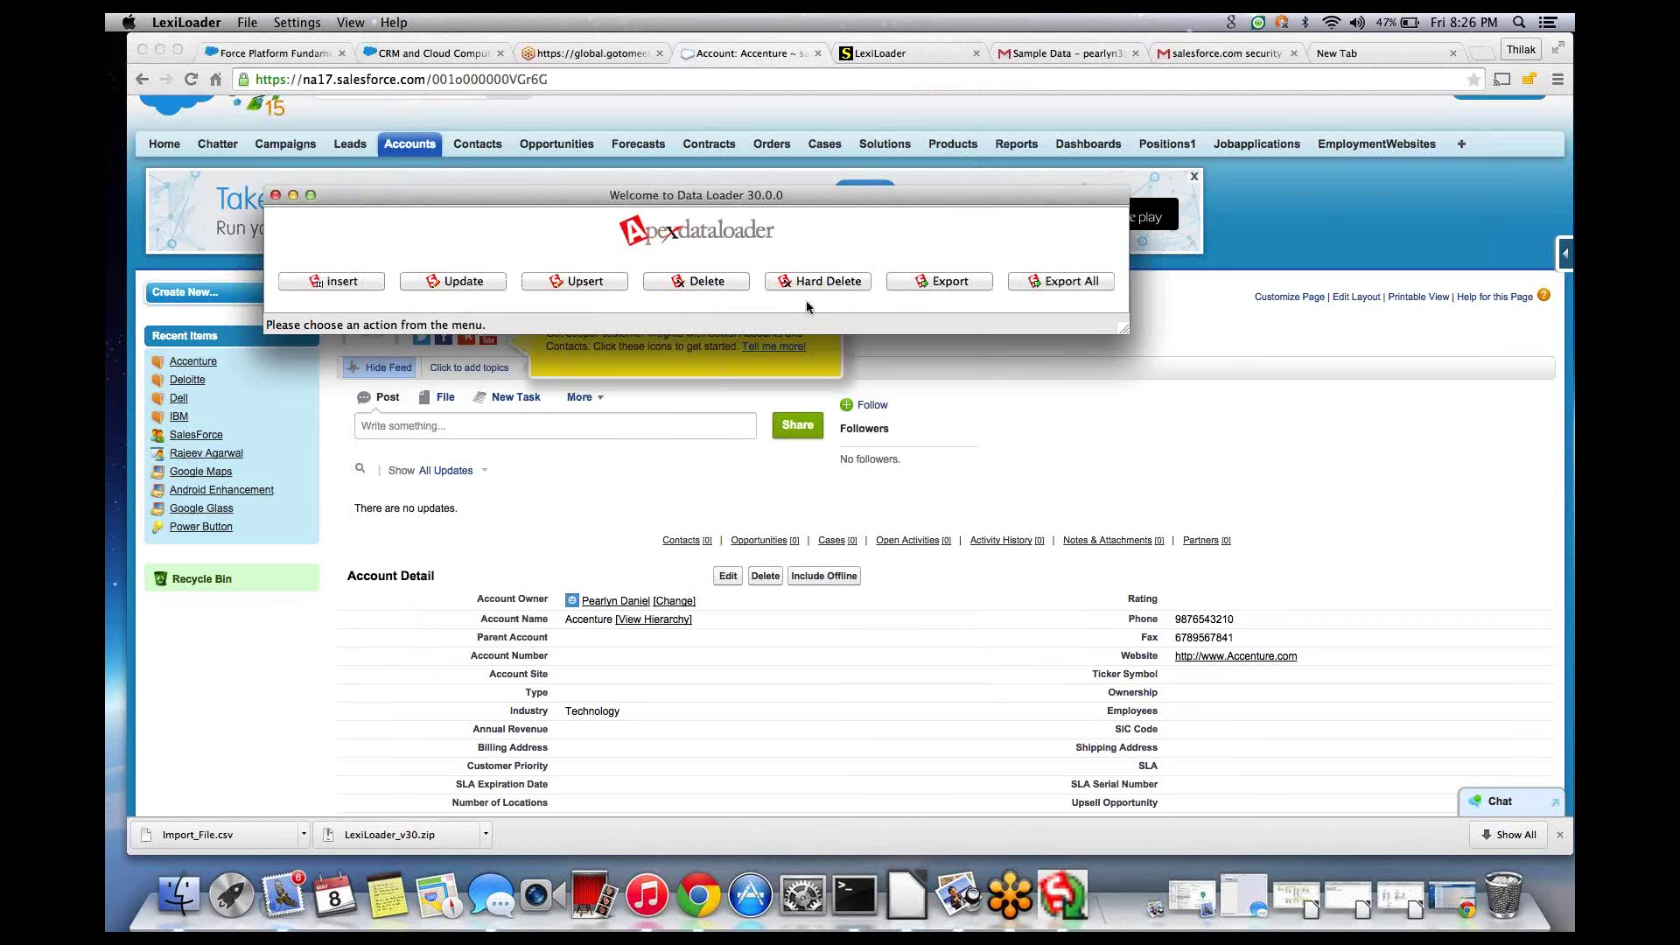
left_click(1079, 282)
scroll(627, 351, "down", 10)
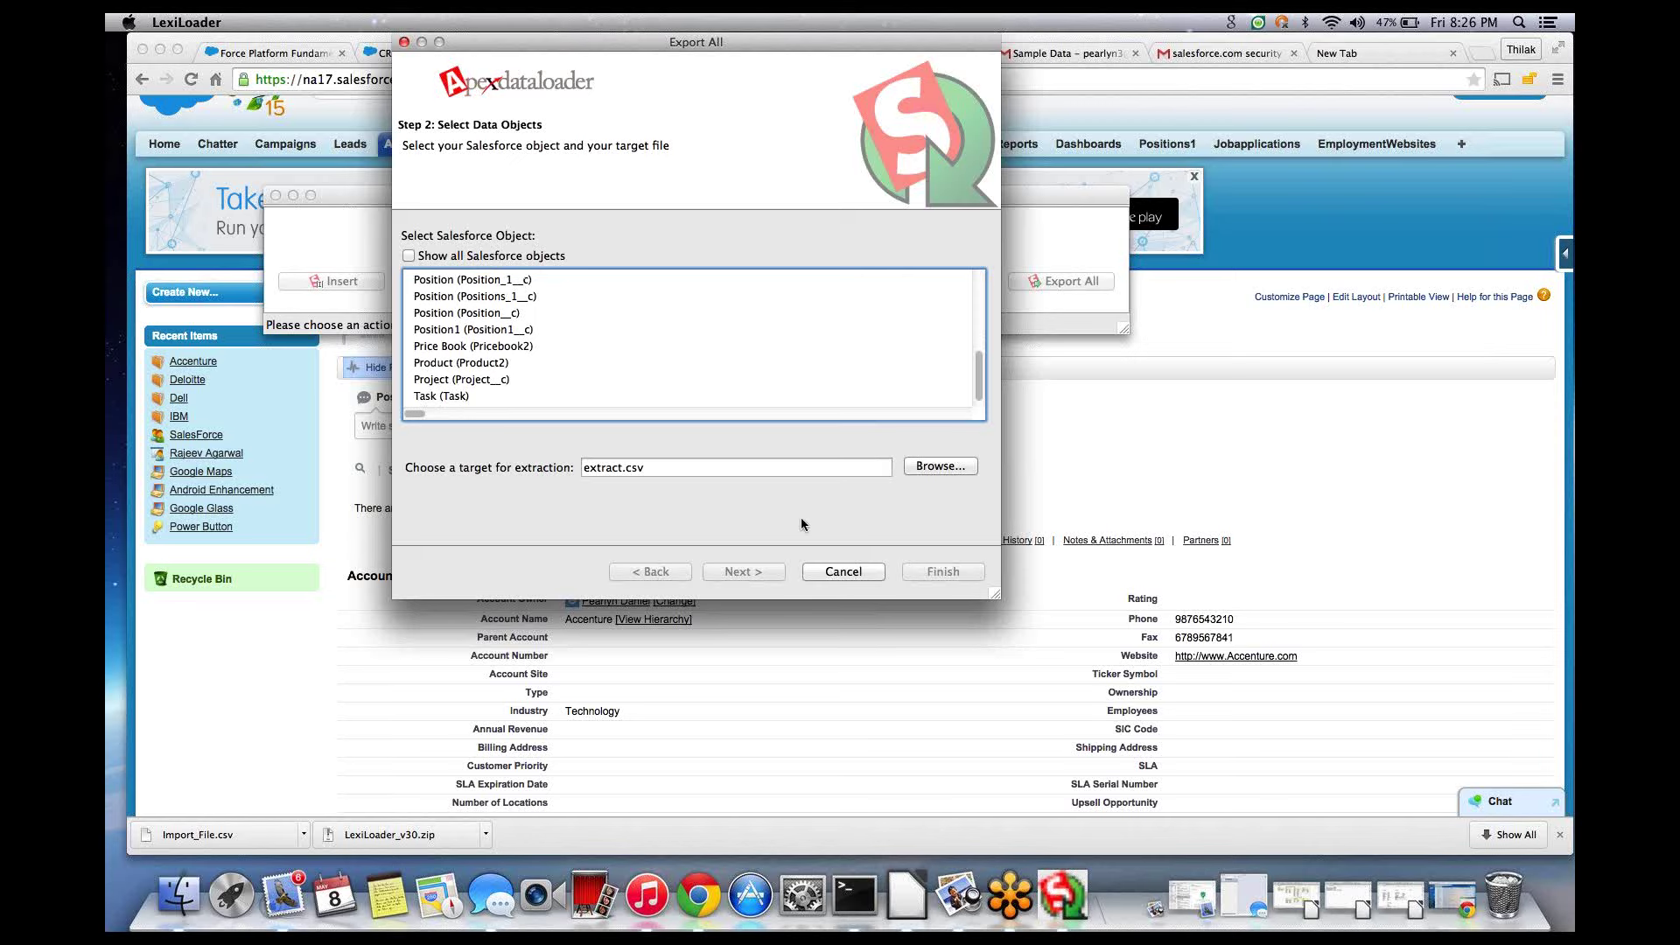
left_click(827, 570)
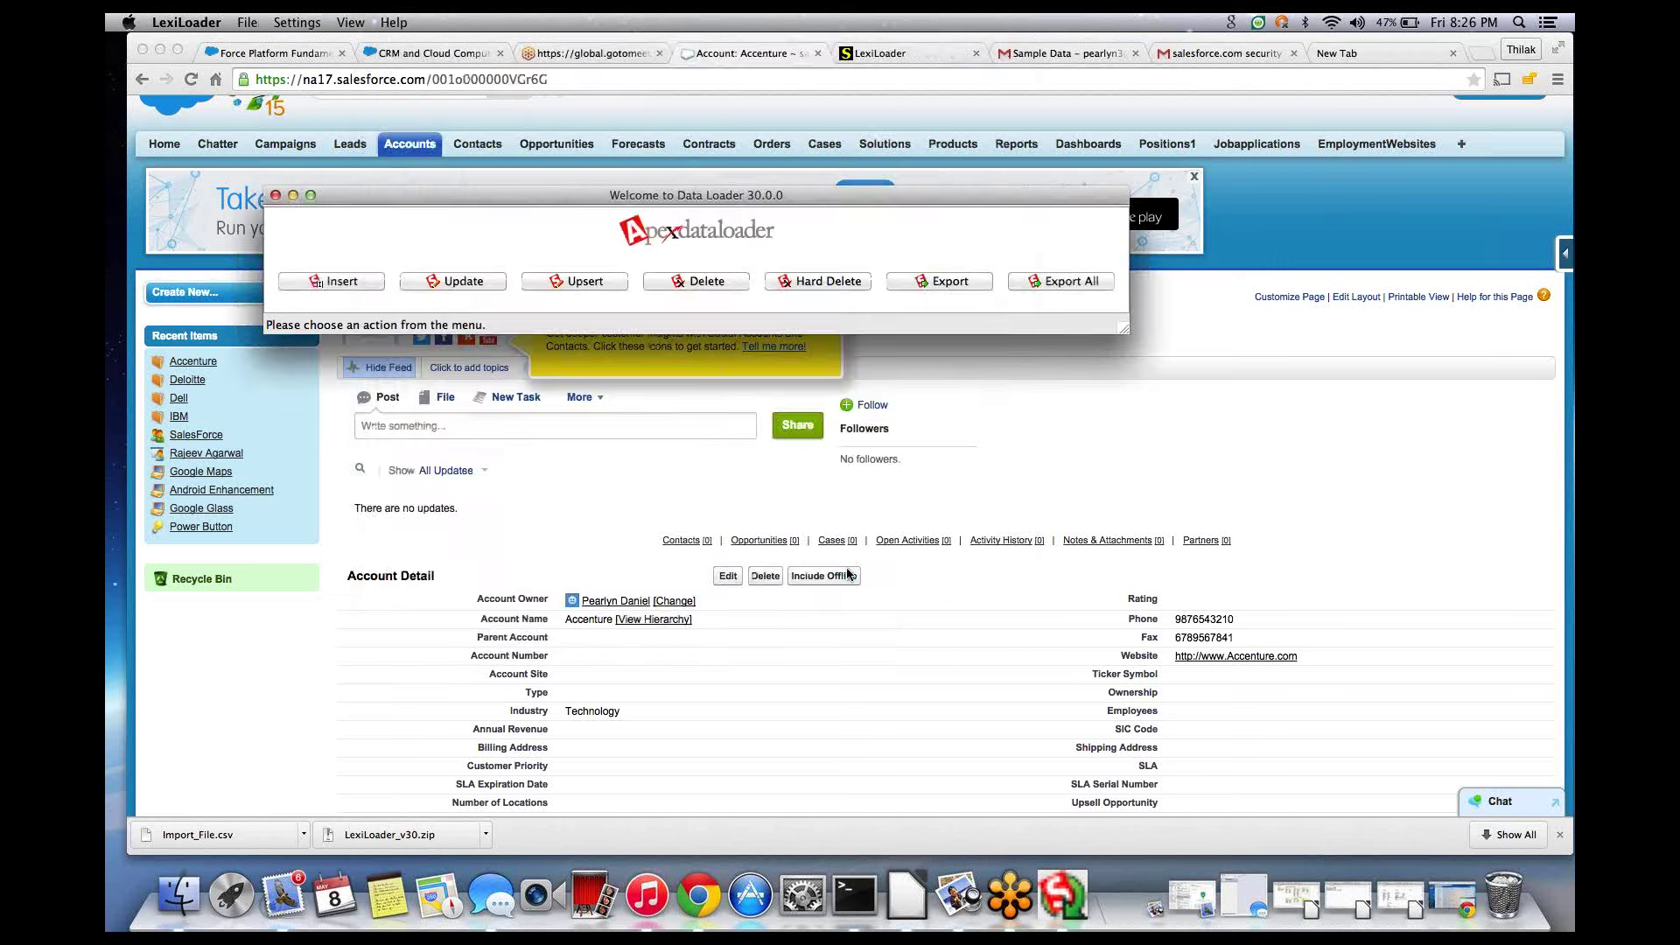